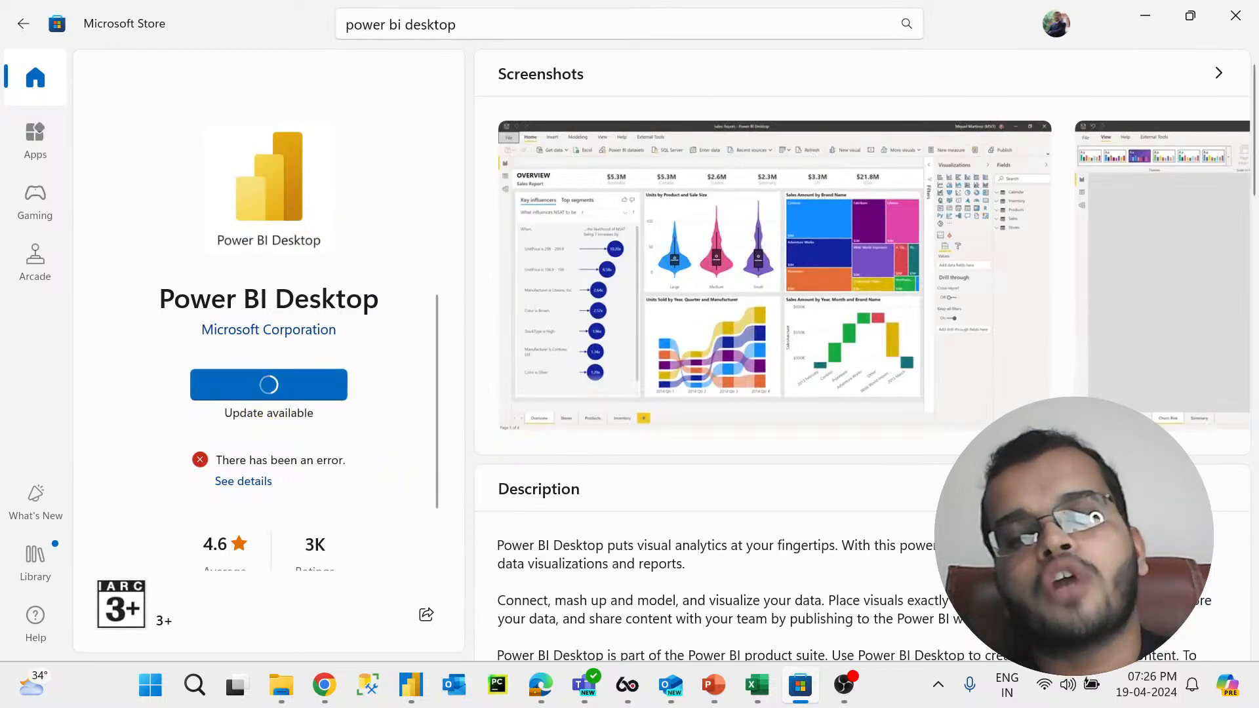
# Step: Look up Power BI Desktop in the Microsoft Store through its search suggestions
pyautogui.moveTo(677, 688)
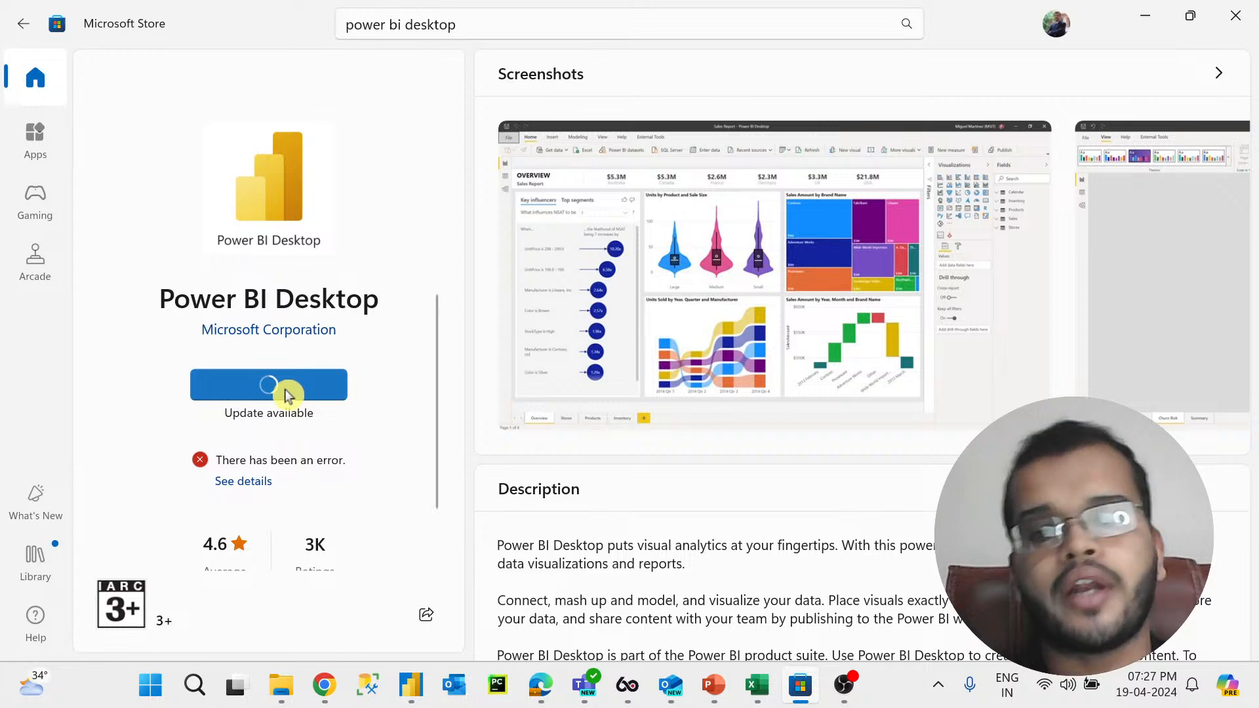
pyautogui.click(415, 685)
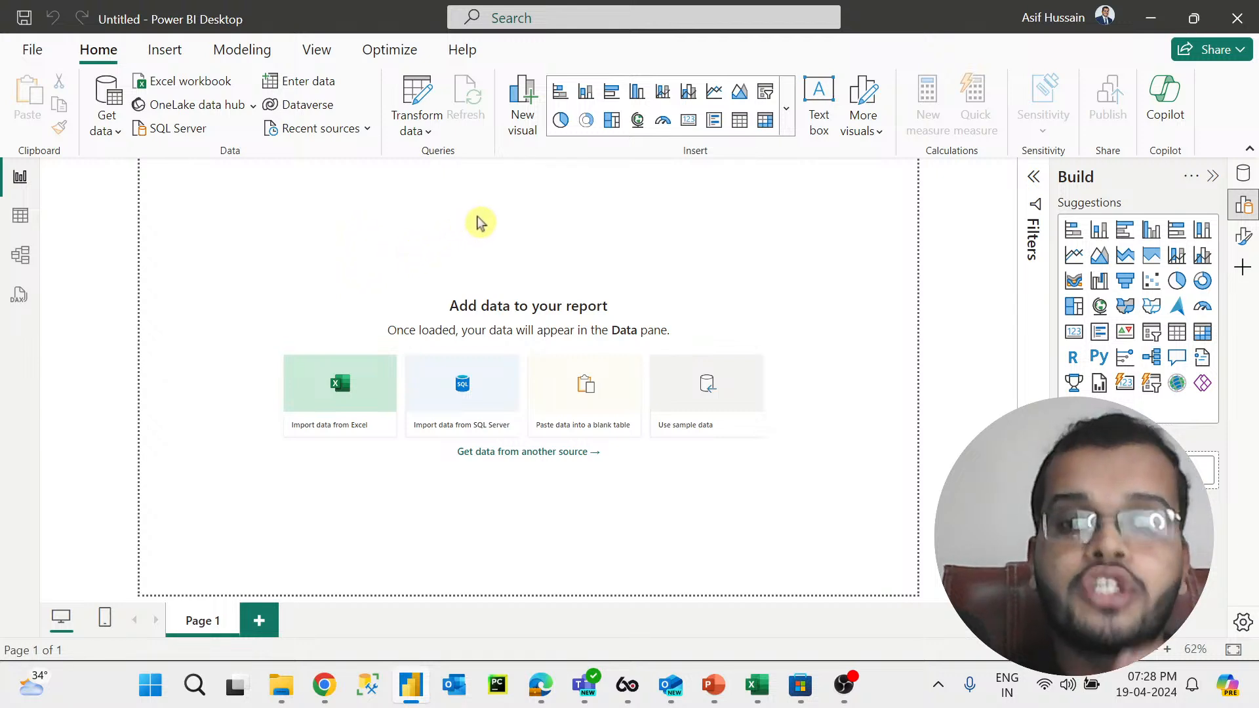
pyautogui.click(811, 686)
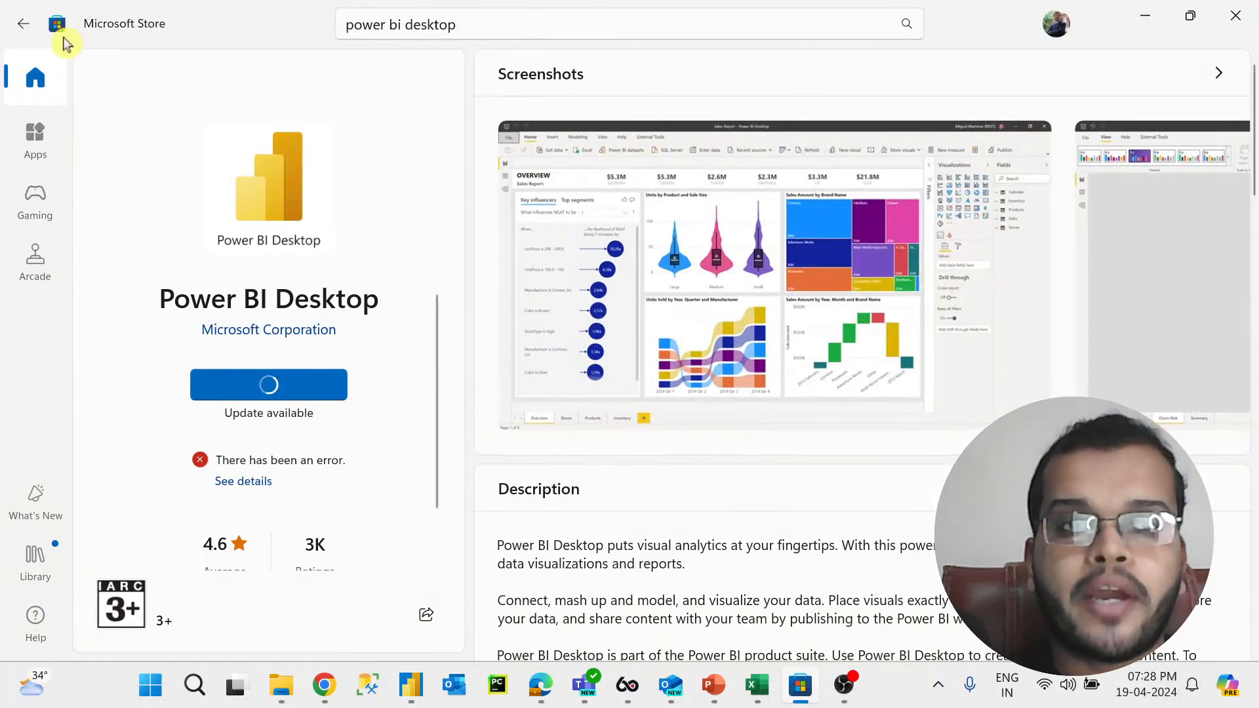
pyautogui.click(40, 87)
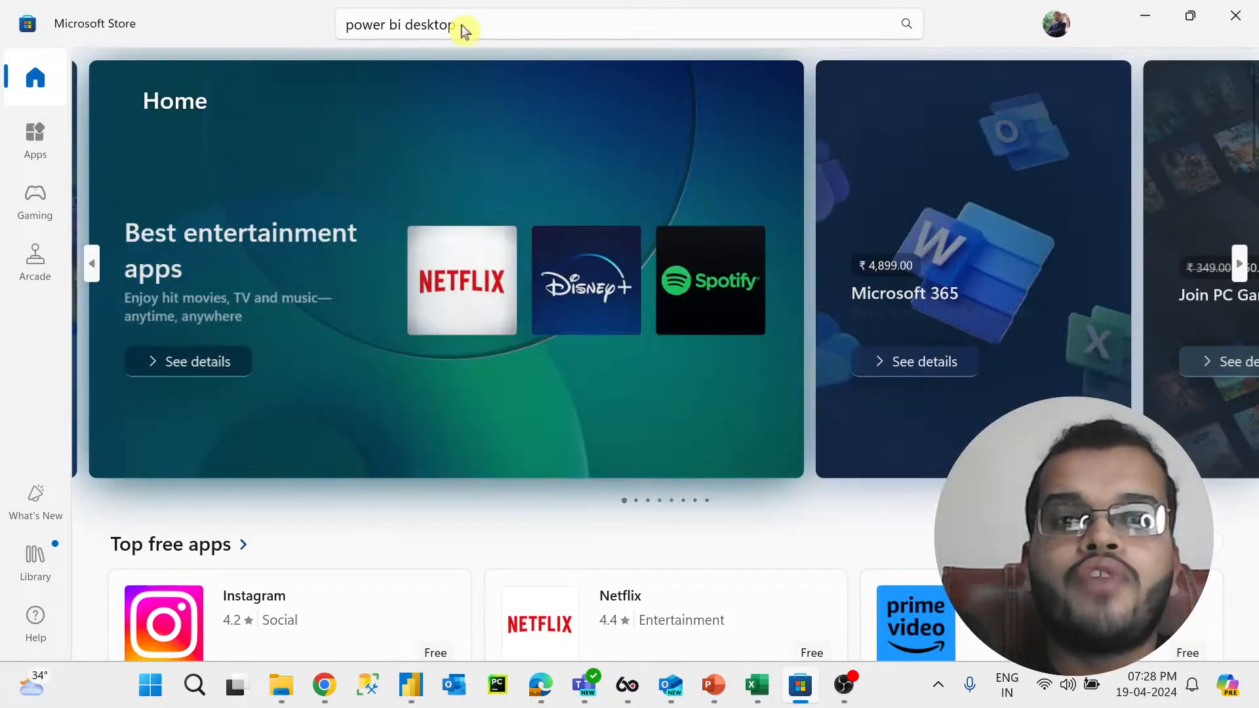
pyautogui.click(463, 26)
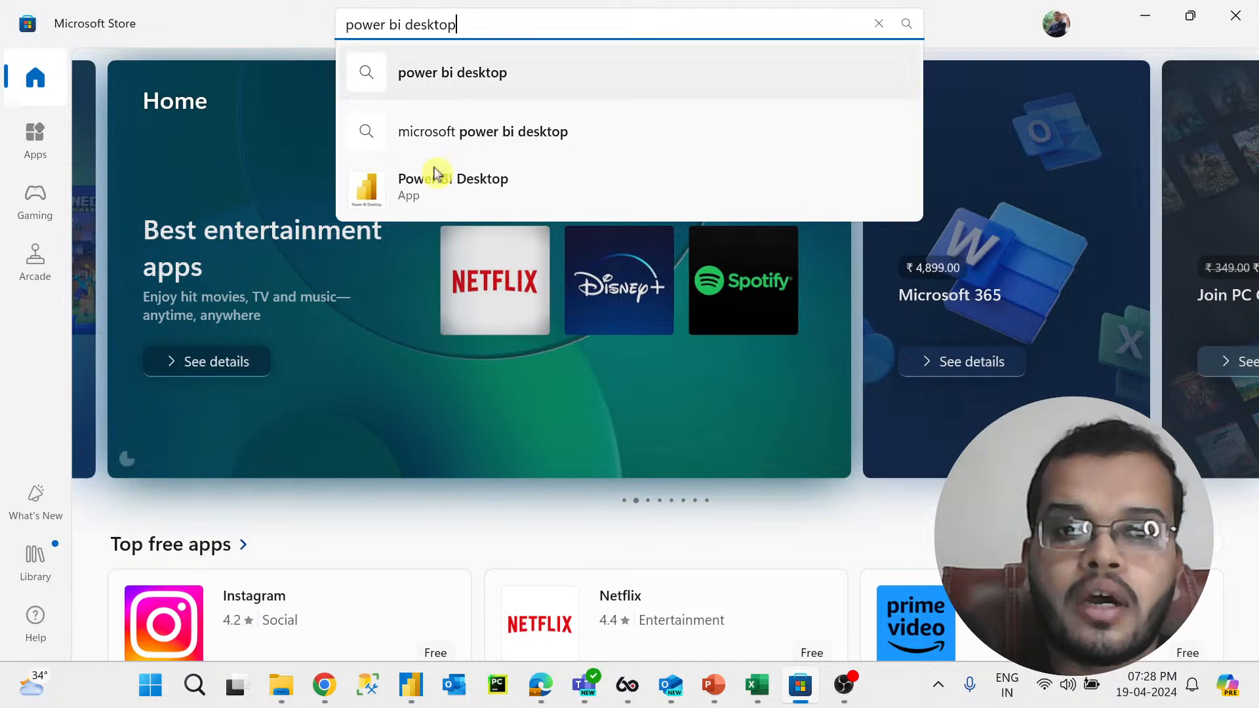
pyautogui.click(442, 192)
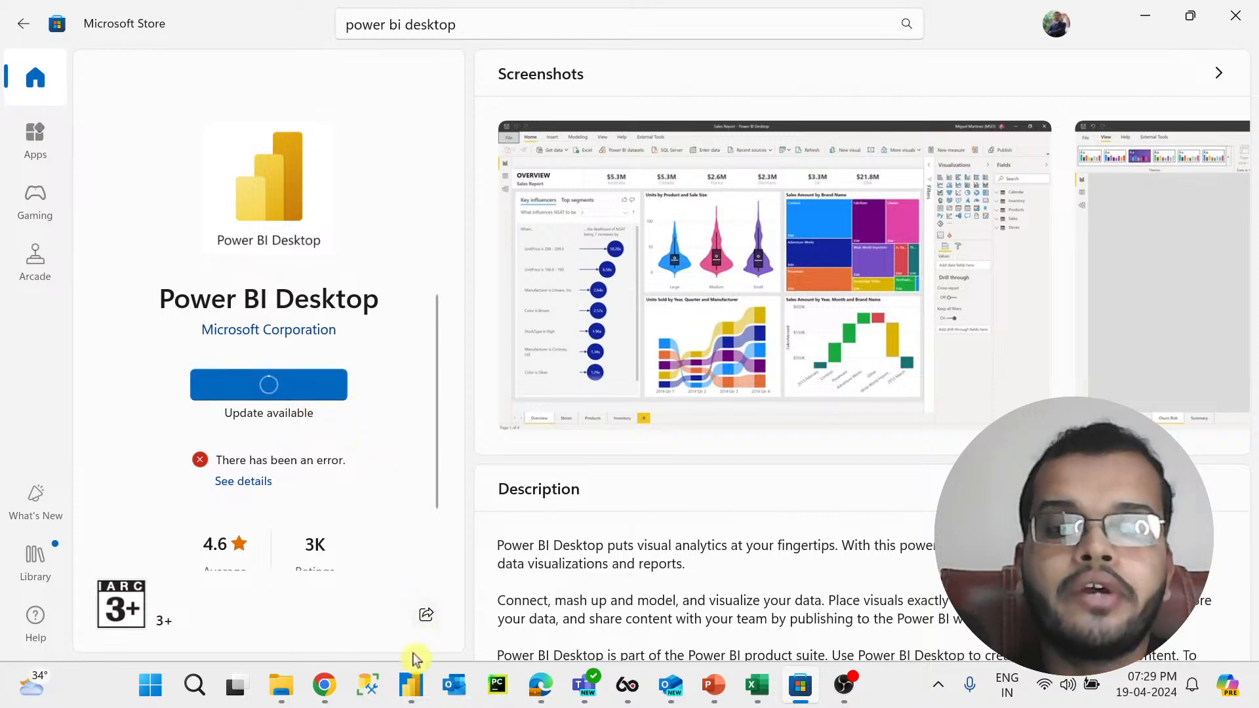
# Step: Switch to the browser whiteboard and write the letters E, T and L in a column with the pink pen
pyautogui.click(410, 688)
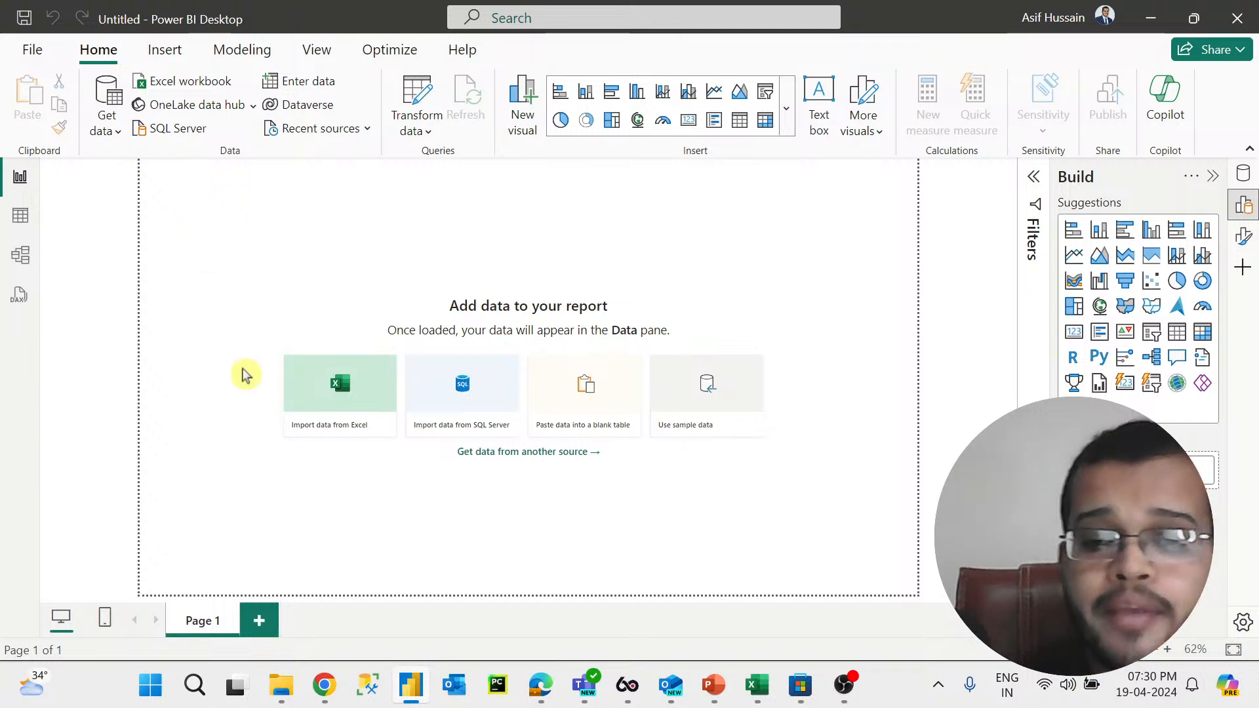
pyautogui.click(546, 696)
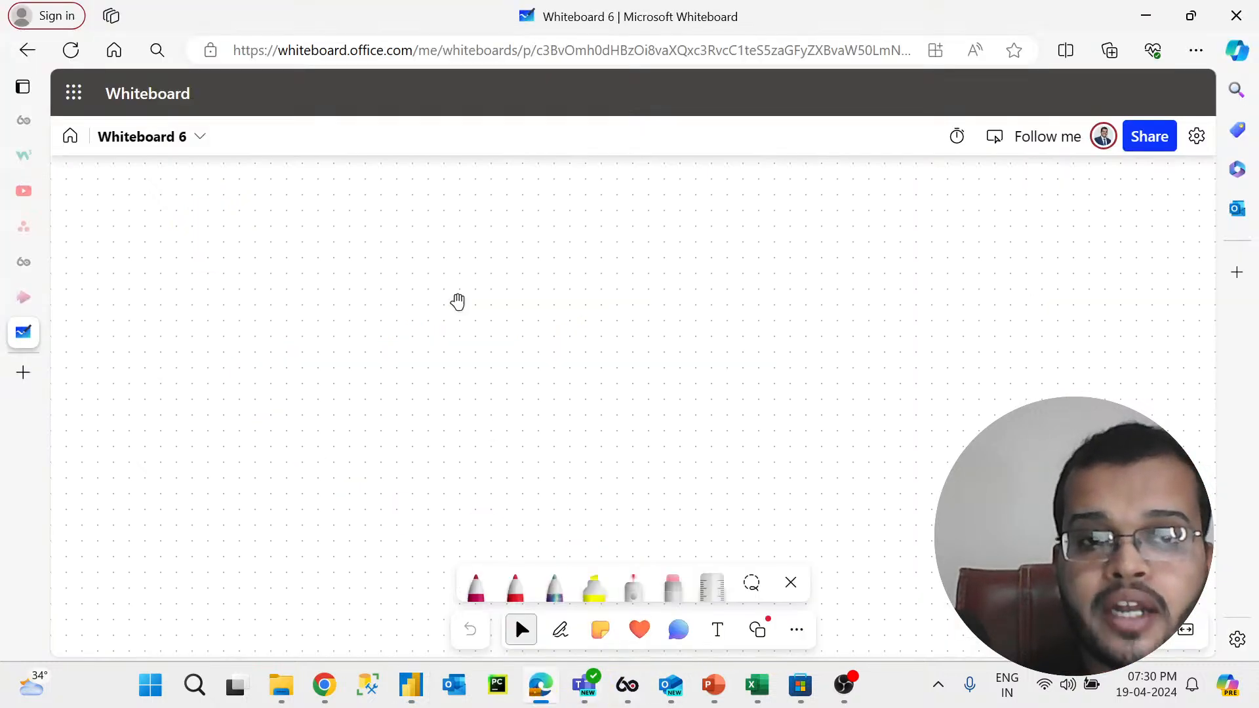
pyautogui.click(483, 580)
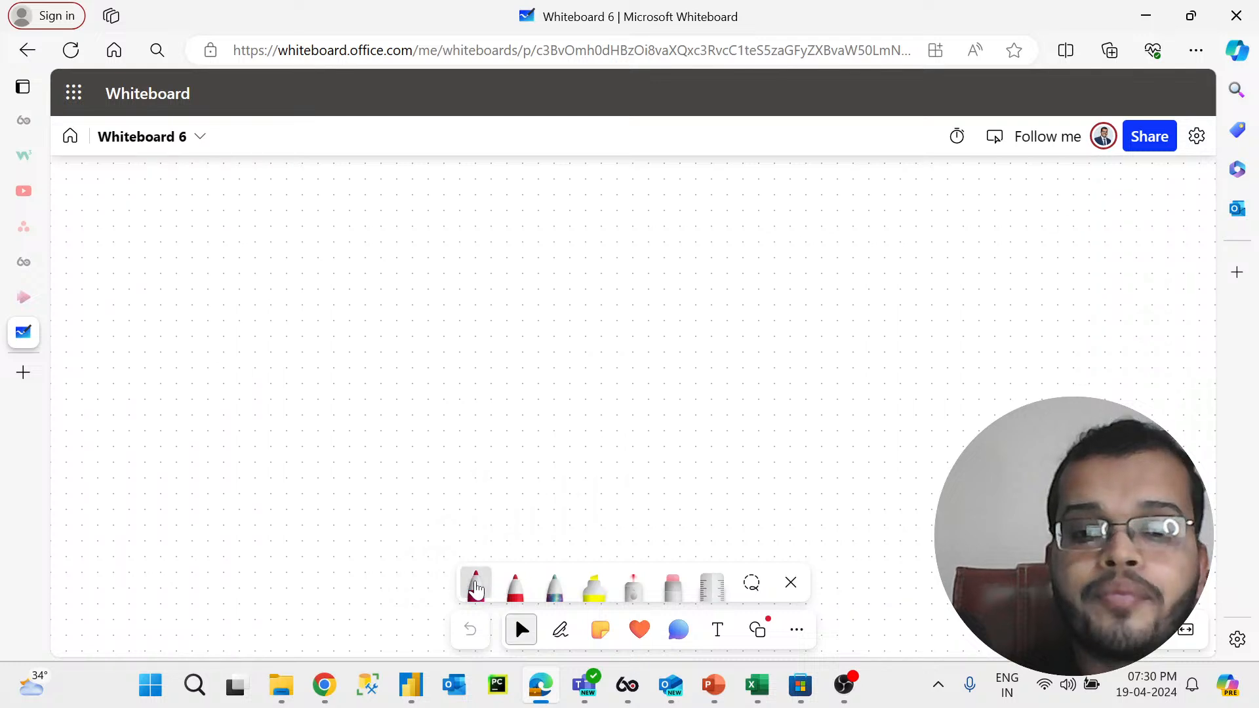
pyautogui.moveTo(270, 191)
pyautogui.mouseDown()
pyautogui.moveTo(298, 239)
pyautogui.moveTo(303, 191)
pyautogui.mouseUp()
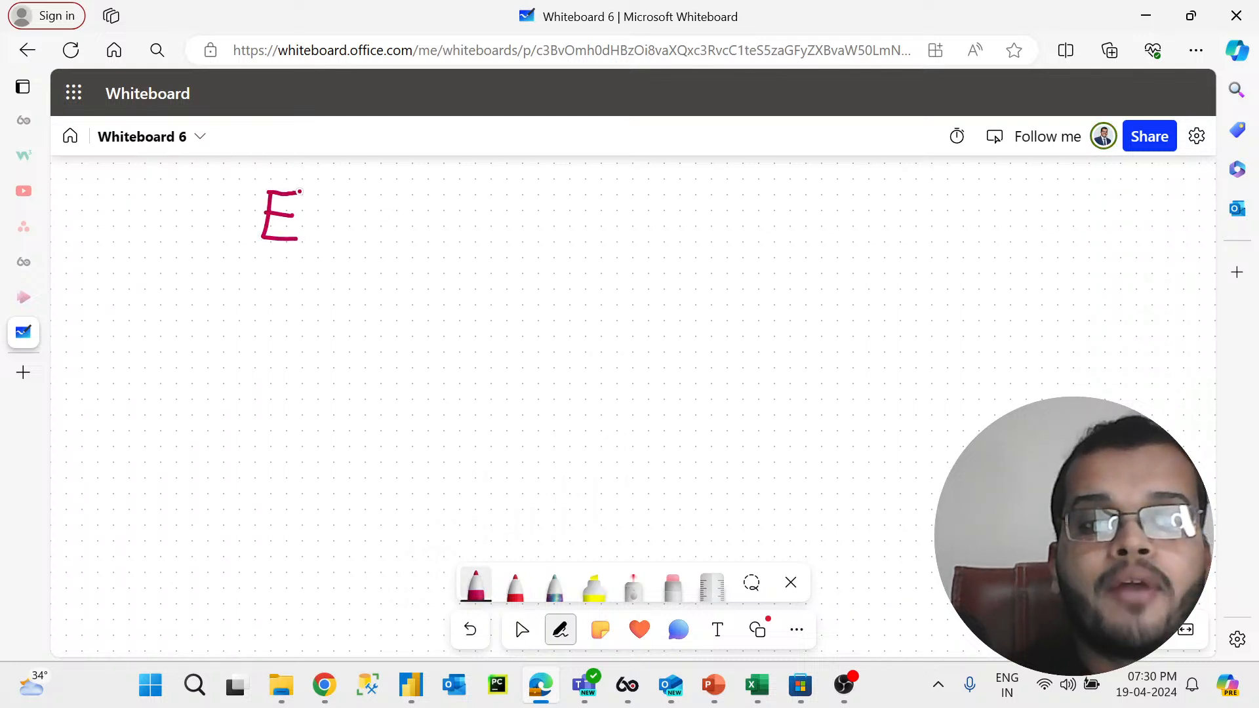
pyautogui.moveTo(277, 291)
pyautogui.mouseDown()
pyautogui.moveTo(276, 321)
pyautogui.moveTo(292, 285)
pyautogui.mouseUp()
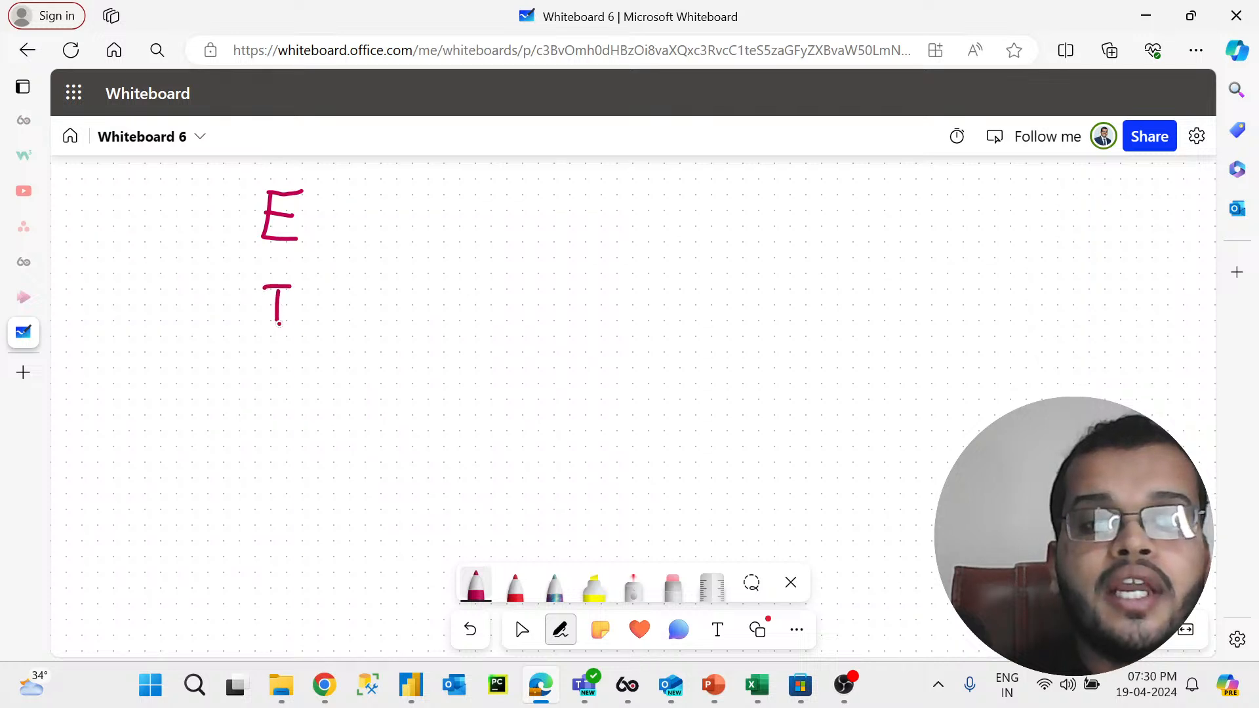
pyautogui.moveTo(270, 359)
pyautogui.mouseDown()
pyautogui.moveTo(271, 396)
pyautogui.moveTo(301, 405)
pyautogui.mouseUp()
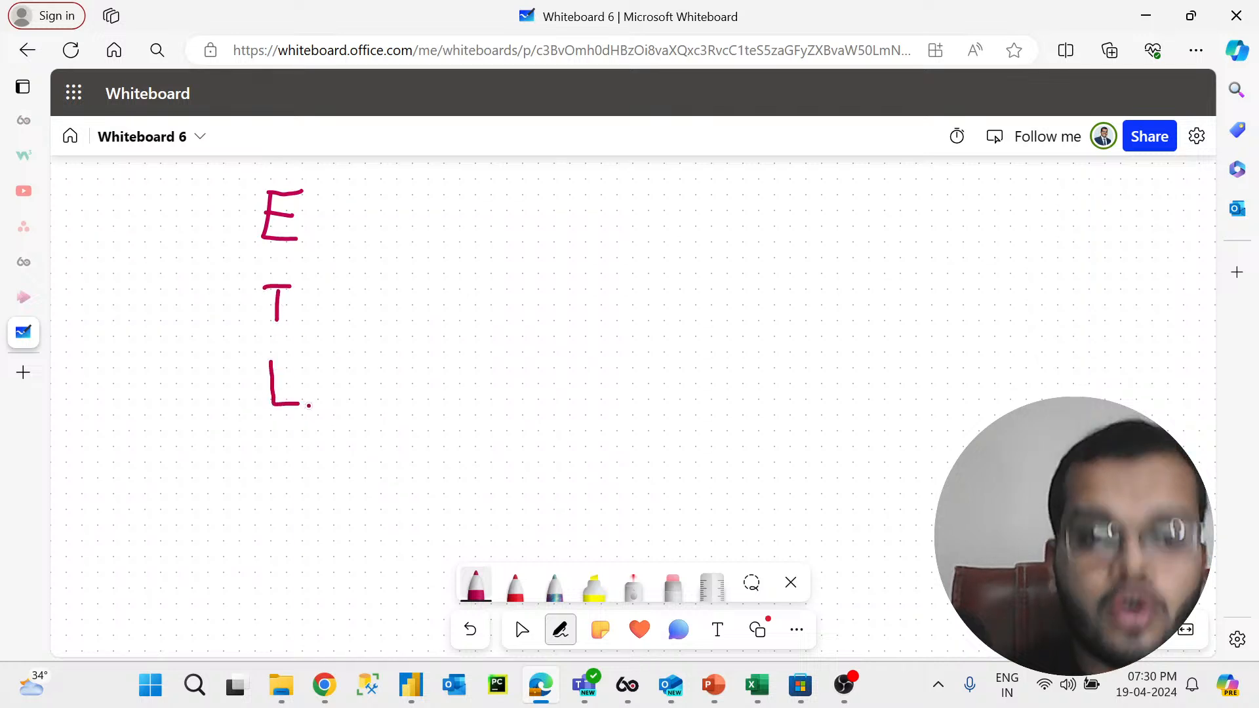
# Step: Add a dash after each letter and write EXTRACT beside the E
pyautogui.moveTo(345, 209); pyautogui.dragTo(356, 208)
pyautogui.moveTo(351, 299); pyautogui.dragTo(341, 299)
pyautogui.moveTo(347, 379); pyautogui.dragTo(337, 379)
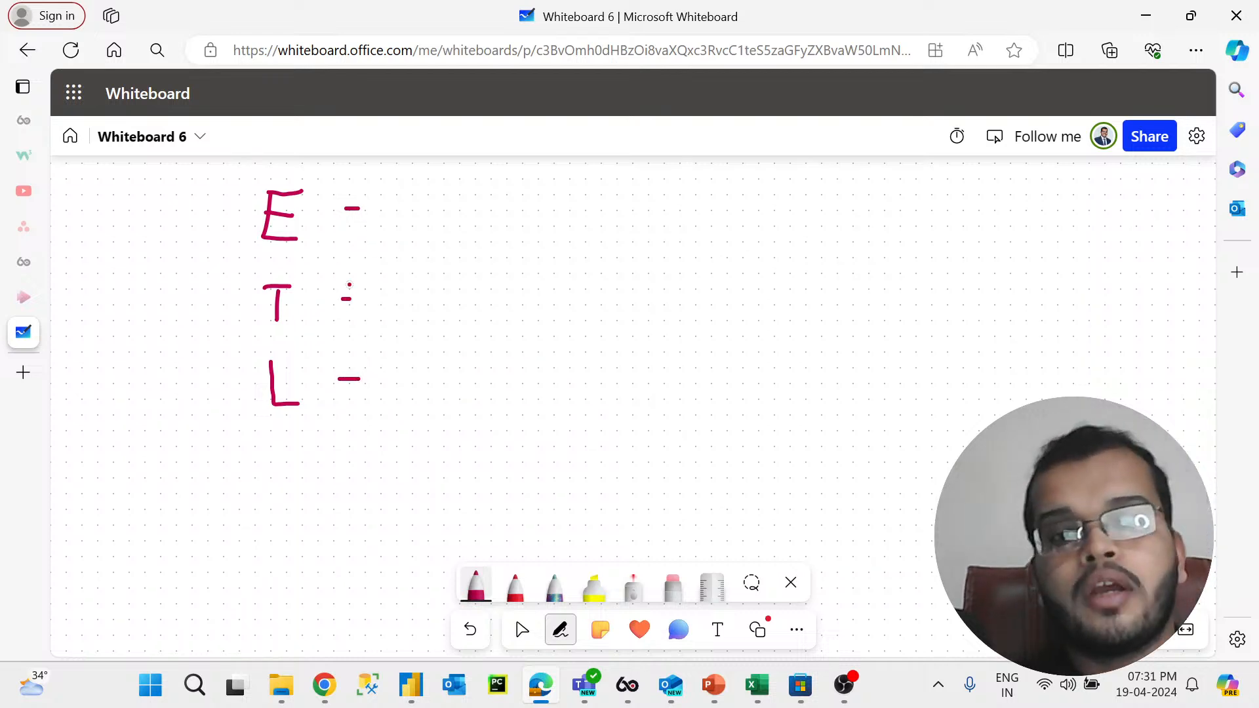
pyautogui.moveTo(404, 192)
pyautogui.mouseDown()
pyautogui.moveTo(402, 236)
pyautogui.moveTo(428, 234)
pyautogui.moveTo(432, 185)
pyautogui.moveTo(468, 239)
pyautogui.mouseUp()
pyautogui.moveTo(460, 194)
pyautogui.mouseDown()
pyautogui.moveTo(433, 238)
pyautogui.moveTo(485, 231)
pyautogui.moveTo(499, 190)
pyautogui.moveTo(506, 230)
pyautogui.mouseUp()
pyautogui.moveTo(506, 191)
pyautogui.mouseDown()
pyautogui.moveTo(529, 190)
pyautogui.moveTo(539, 226)
pyautogui.moveTo(552, 185)
pyautogui.moveTo(573, 227)
pyautogui.moveTo(570, 208)
pyautogui.moveTo(617, 222)
pyautogui.moveTo(682, 186)
pyautogui.moveTo(663, 248)
pyautogui.mouseUp()
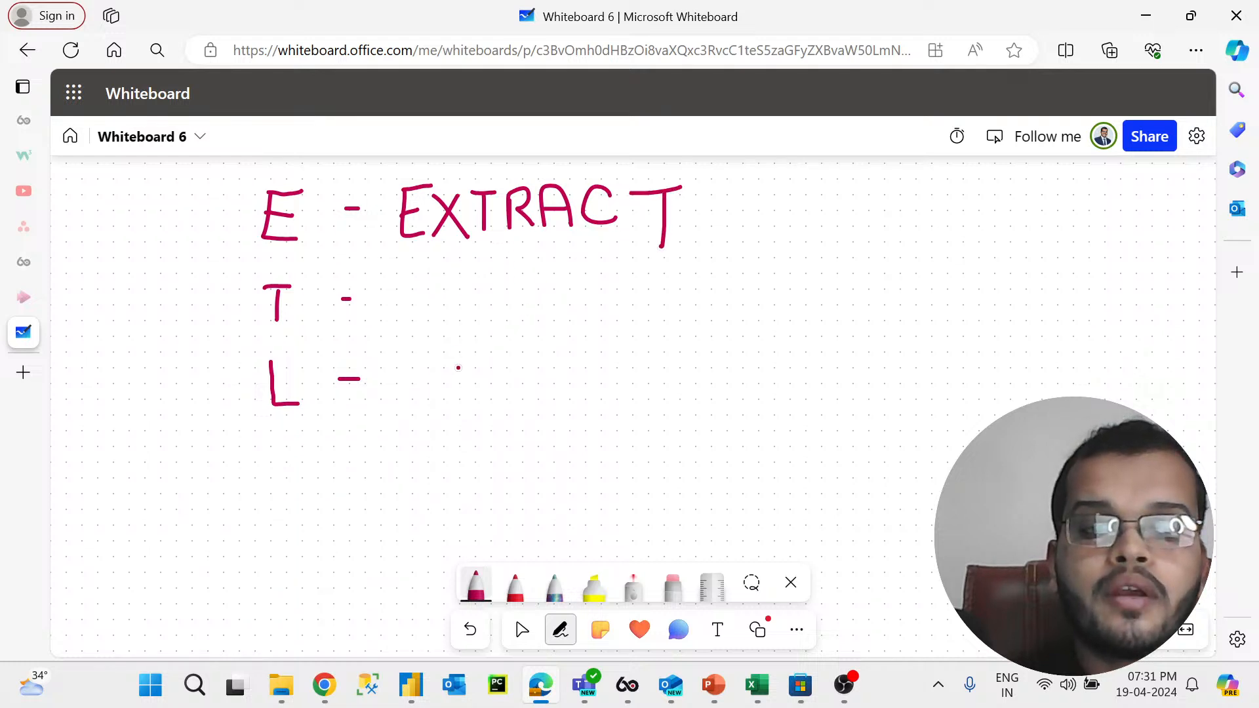
# Step: Write TRANSFORM beside the T
pyautogui.moveTo(414, 283)
pyautogui.mouseDown()
pyautogui.moveTo(416, 325)
pyautogui.moveTo(433, 278)
pyautogui.moveTo(466, 275)
pyautogui.moveTo(482, 321)
pyautogui.moveTo(519, 289)
pyautogui.moveTo(529, 325)
pyautogui.mouseUp()
pyautogui.moveTo(499, 310)
pyautogui.mouseDown()
pyautogui.moveTo(583, 284)
pyautogui.moveTo(592, 316)
pyautogui.mouseUp()
pyautogui.moveTo(637, 282); pyautogui.dragTo(636, 319)
pyautogui.moveTo(637, 279)
pyautogui.mouseDown()
pyautogui.moveTo(672, 274)
pyautogui.moveTo(667, 295)
pyautogui.moveTo(701, 308)
pyautogui.moveTo(686, 290)
pyautogui.moveTo(710, 322)
pyautogui.mouseUp()
pyautogui.moveTo(713, 282)
pyautogui.mouseDown()
pyautogui.moveTo(748, 323)
pyautogui.moveTo(786, 282)
pyautogui.moveTo(826, 318)
pyautogui.mouseUp()
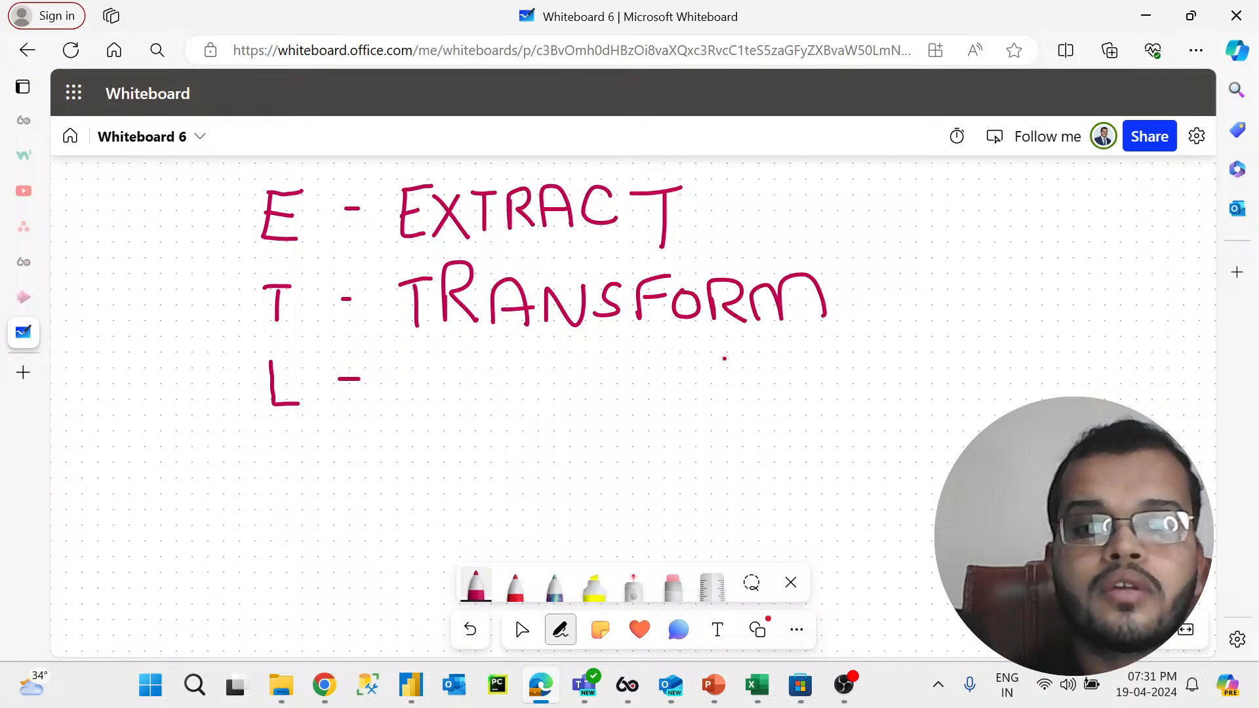
# Step: Write LOAD beside the L, draw a brace grouping the three lines, and add a short dash below
pyautogui.moveTo(427, 365)
pyautogui.mouseDown()
pyautogui.moveTo(446, 397)
pyautogui.moveTo(471, 365)
pyautogui.moveTo(531, 397)
pyautogui.mouseUp()
pyautogui.moveTo(531, 363)
pyautogui.mouseDown()
pyautogui.moveTo(566, 365)
pyautogui.moveTo(537, 393)
pyautogui.mouseUp()
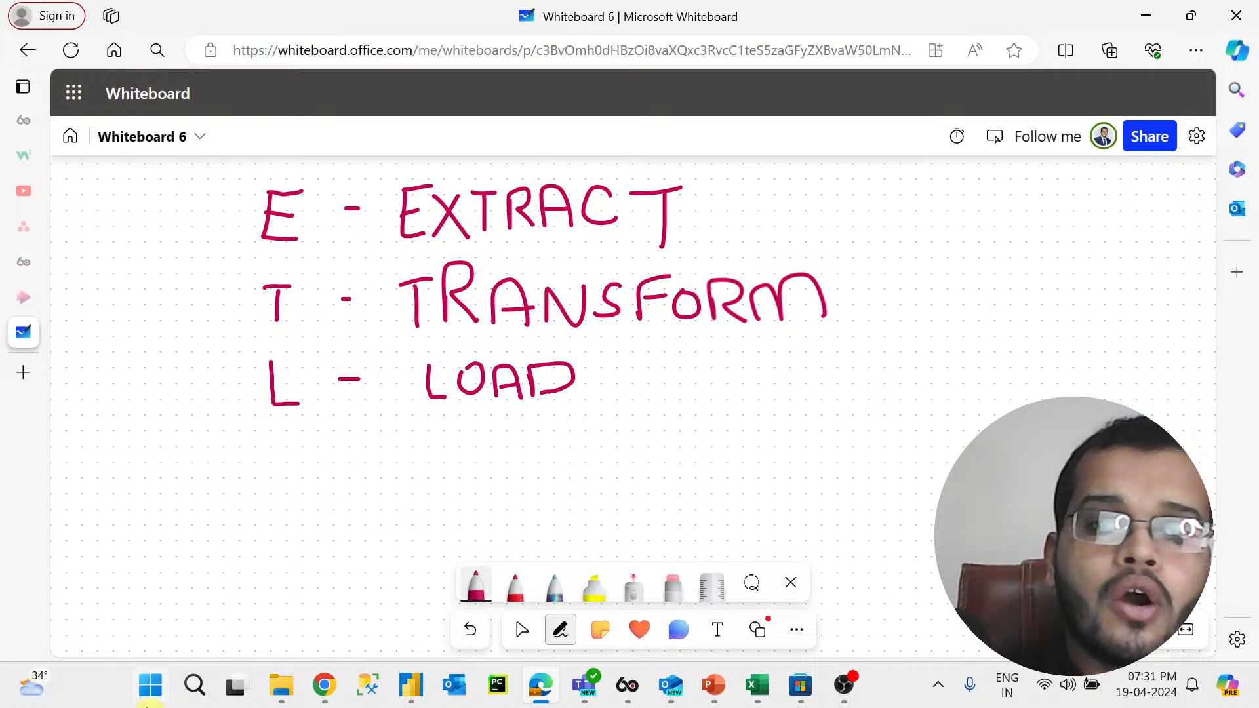
pyautogui.moveTo(255, 185)
pyautogui.mouseDown()
pyautogui.moveTo(226, 305)
pyautogui.moveTo(259, 431)
pyautogui.mouseUp()
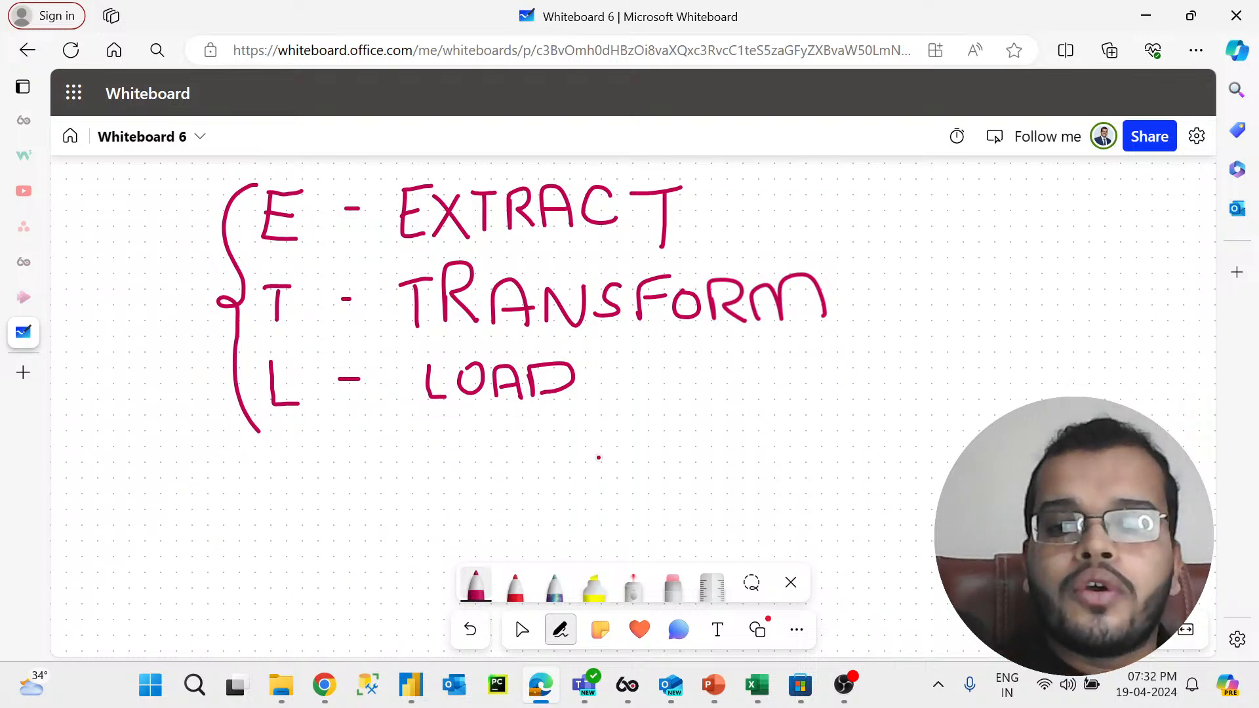
pyautogui.moveTo(737, 464); pyautogui.dragTo(712, 464)
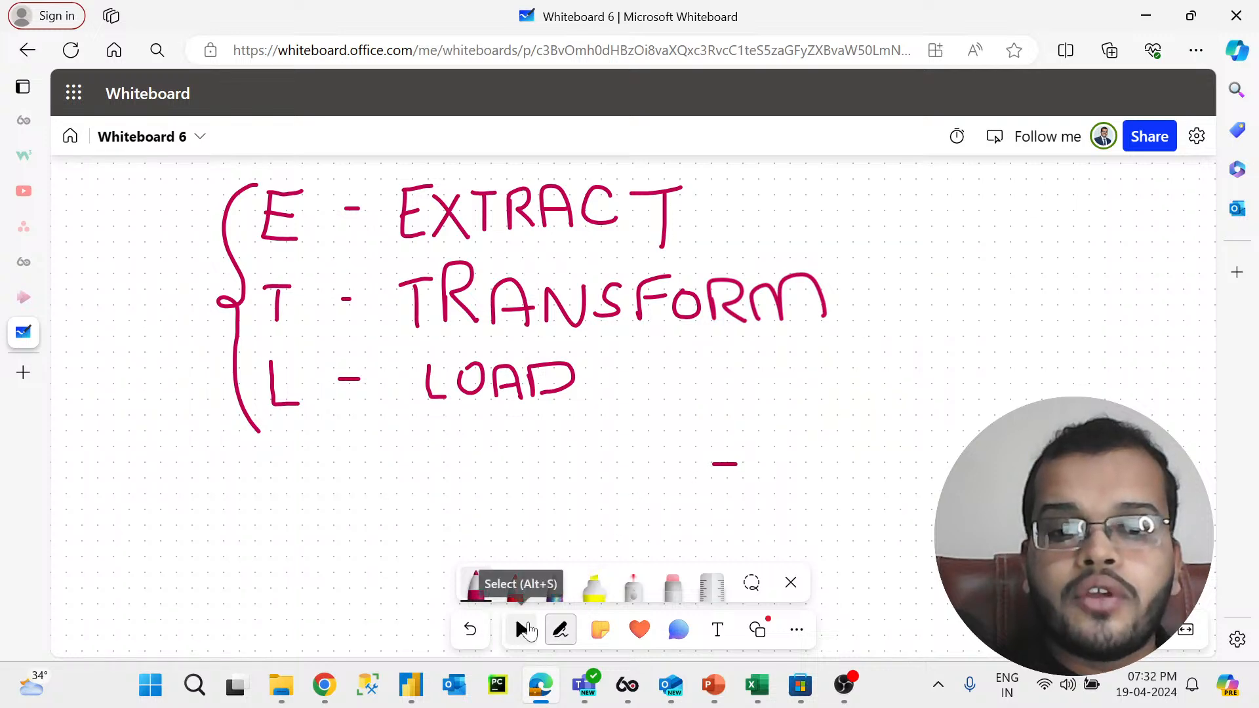
# Step: Draw a horizontal connector line to the right of EXTRACT with the rainbow pen
pyautogui.click(522, 629)
pyautogui.hscroll(10, 528, 456)
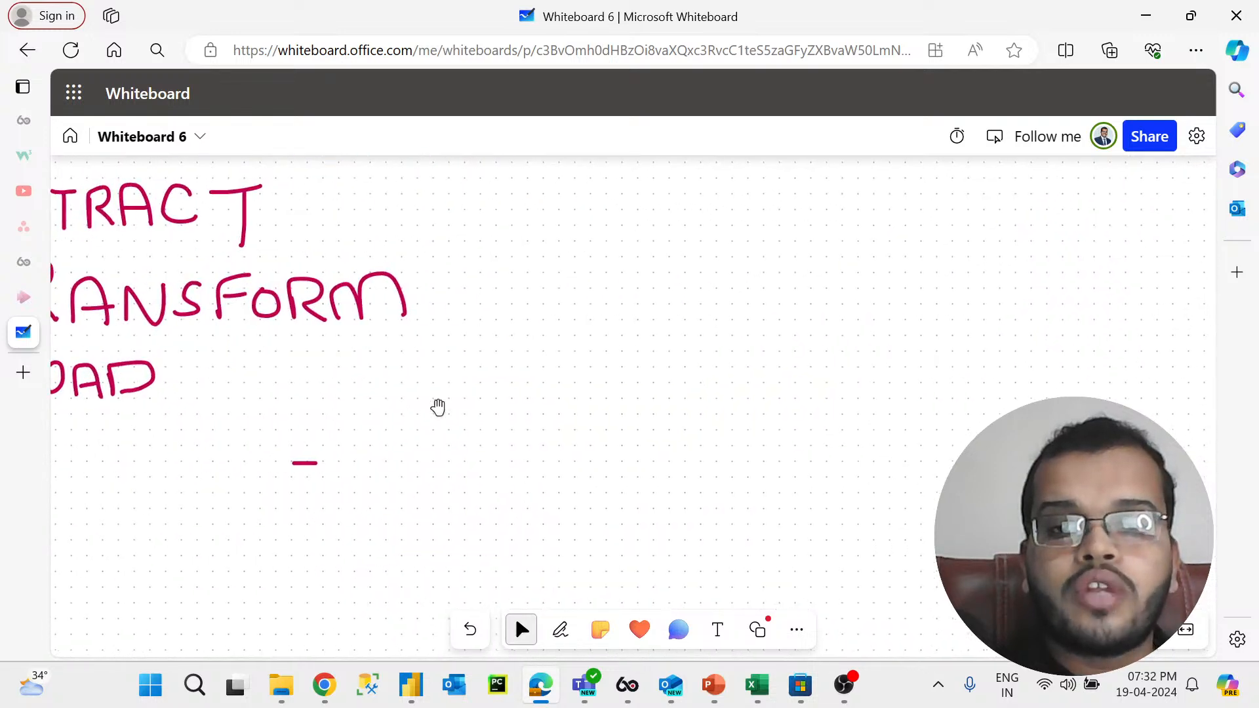
pyautogui.moveTo(387, 414); pyautogui.dragTo(784, 433)
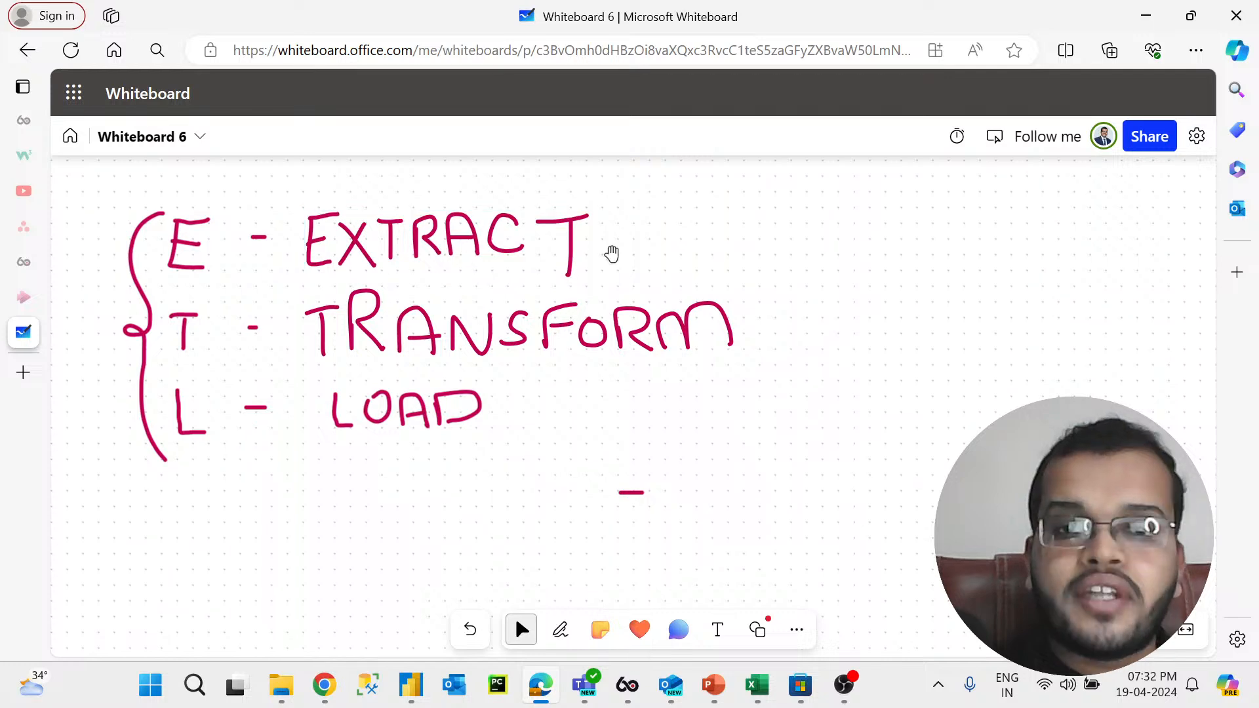
pyautogui.click(560, 630)
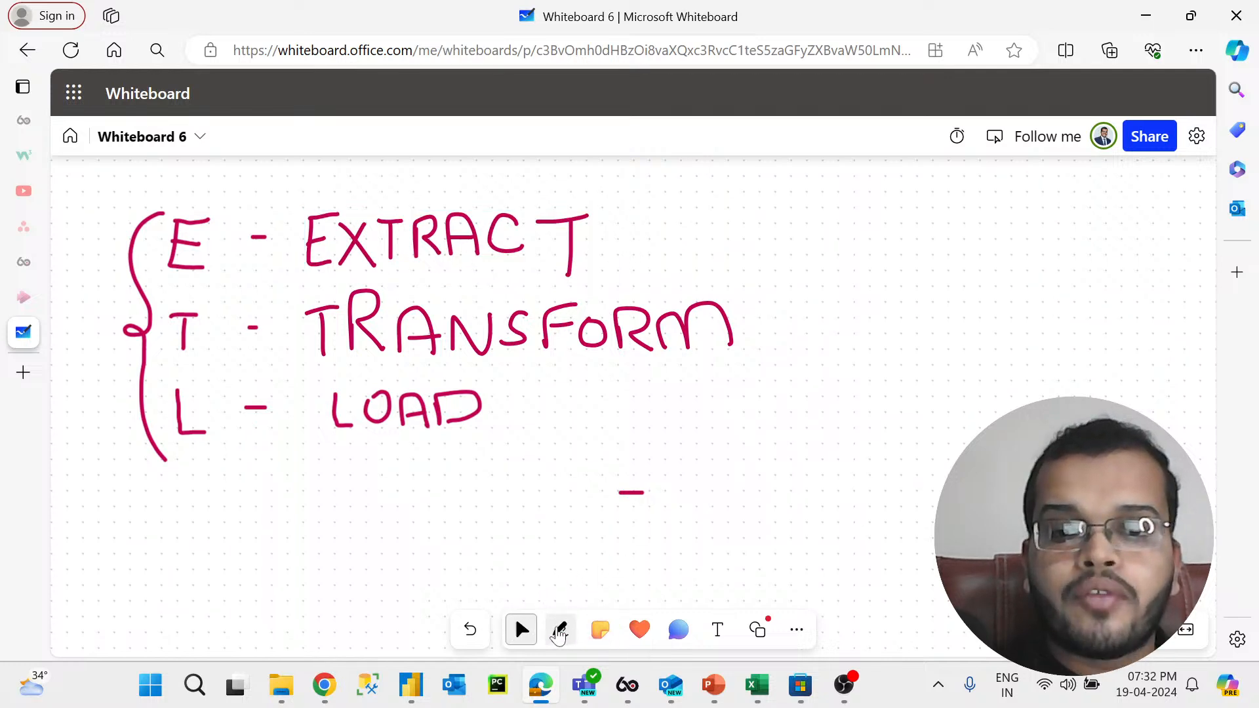
pyautogui.click(566, 596)
pyautogui.moveTo(652, 242); pyautogui.dragTo(787, 235)
# Step: Write the data sources "Excel," and "SQL," at the end of the connector
pyautogui.click(827, 210)
pyautogui.moveTo(830, 184)
pyautogui.mouseDown()
pyautogui.moveTo(828, 200)
pyautogui.moveTo(855, 217)
pyautogui.moveTo(841, 179)
pyautogui.mouseUp()
pyautogui.moveTo(854, 185)
pyautogui.mouseDown()
pyautogui.moveTo(873, 208)
pyautogui.moveTo(853, 206)
pyautogui.moveTo(912, 208)
pyautogui.mouseUp()
pyautogui.moveTo(913, 172); pyautogui.dragTo(937, 230)
pyautogui.click(940, 214)
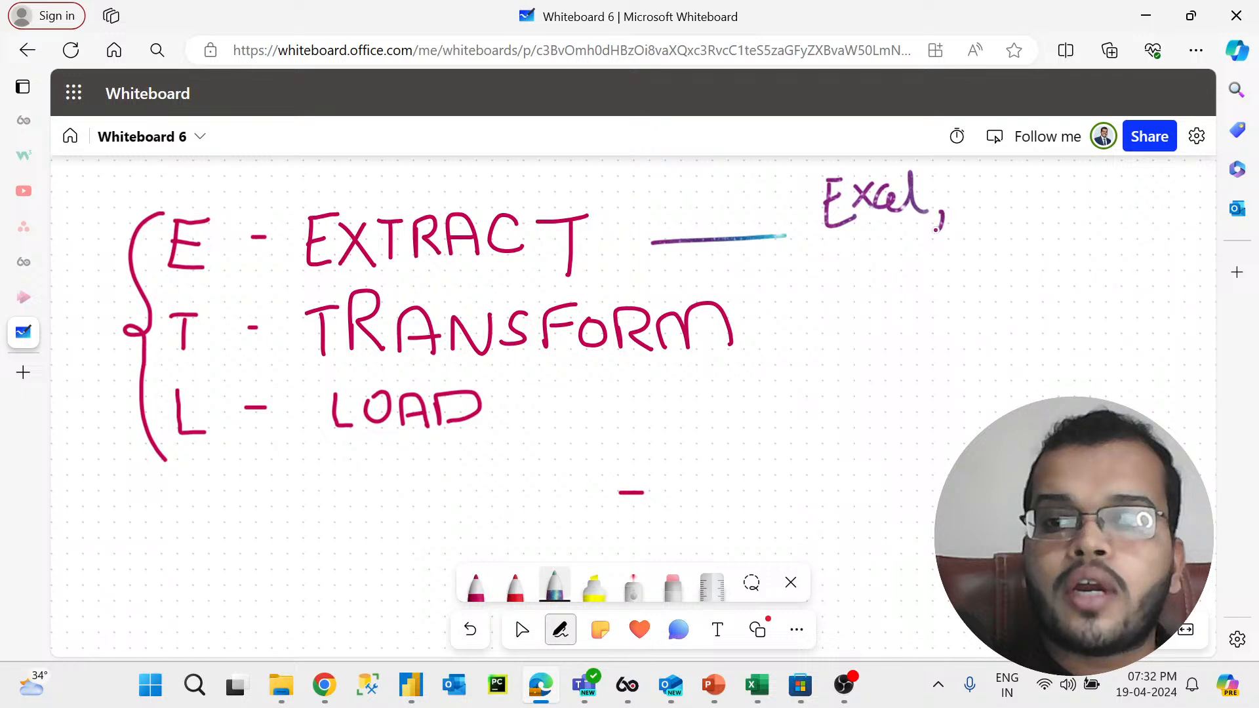
pyautogui.moveTo(851, 243)
pyautogui.mouseDown()
pyautogui.moveTo(830, 273)
pyautogui.moveTo(867, 274)
pyautogui.moveTo(882, 257)
pyautogui.mouseUp()
pyautogui.moveTo(875, 263); pyautogui.dragTo(937, 284)
pyautogui.click(942, 264)
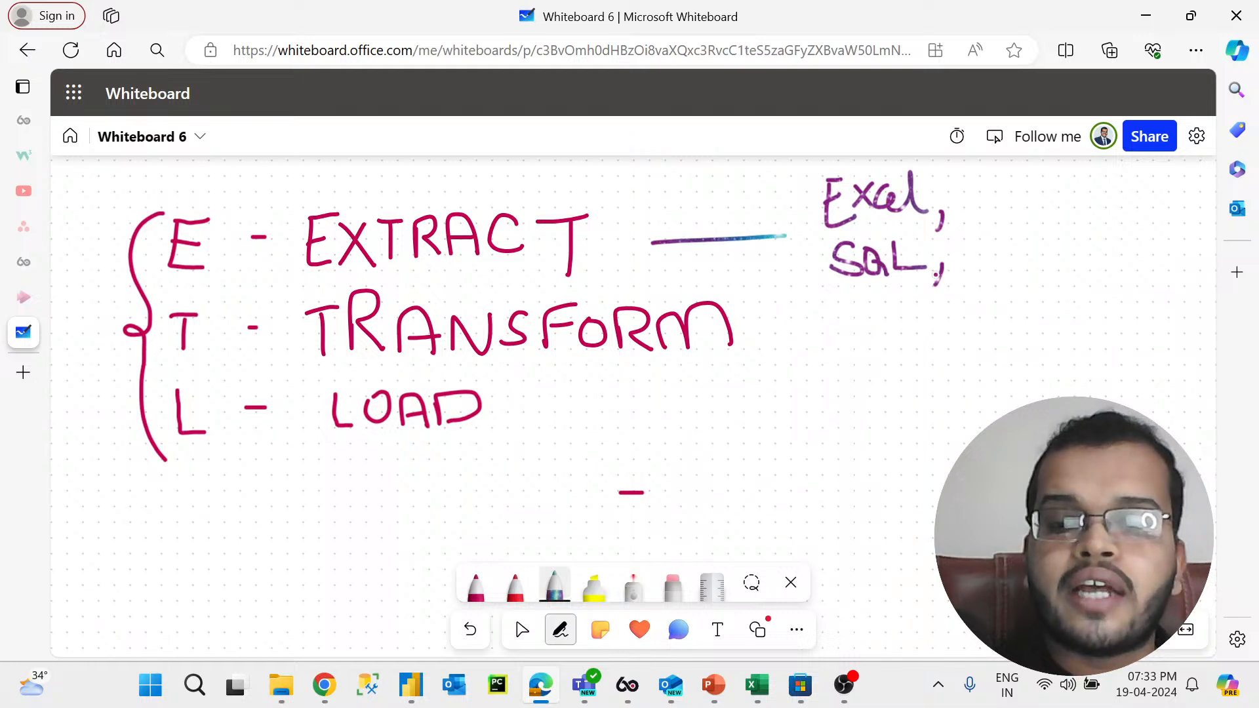
# Step: Add csv, PDF, cloud, AWS and Azure to the handwritten list of data sources
pyautogui.moveTo(967, 186); pyautogui.dragTo(989, 209)
pyautogui.moveTo(1000, 191); pyautogui.dragTo(983, 213)
pyautogui.moveTo(1009, 194); pyautogui.dragTo(1033, 194)
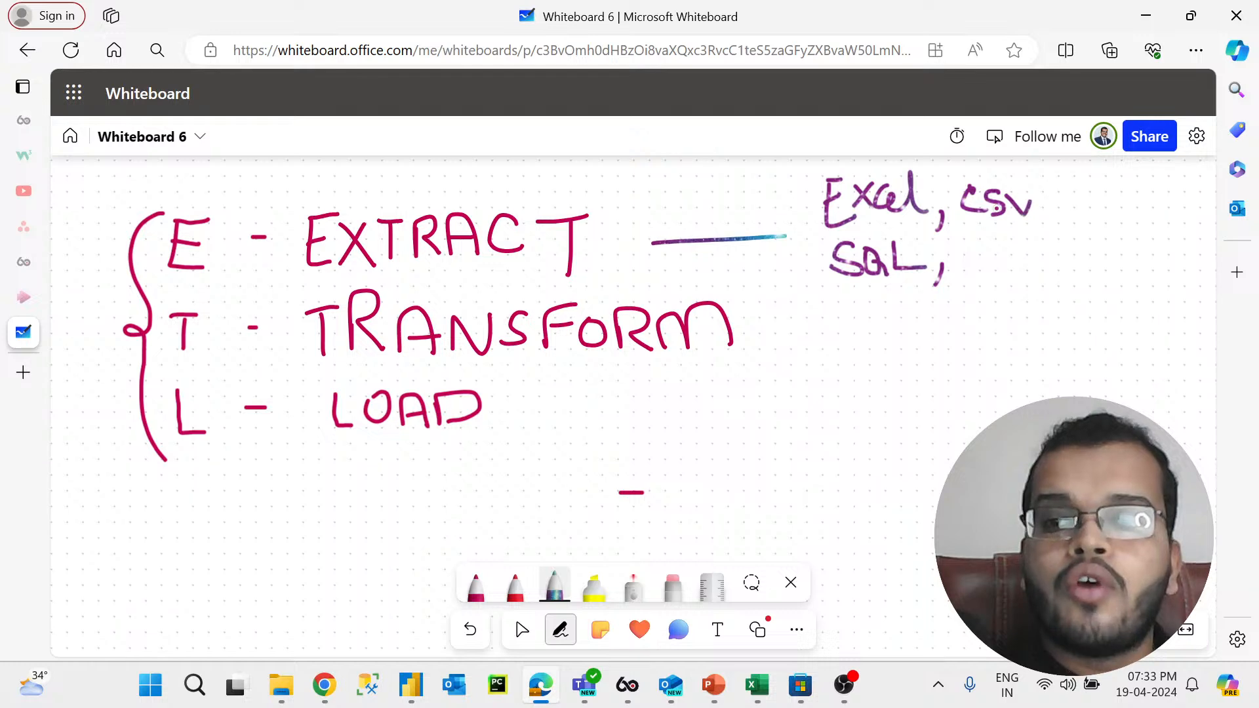
pyautogui.moveTo(983, 249)
pyautogui.mouseDown()
pyautogui.moveTo(984, 278)
pyautogui.moveTo(985, 257)
pyautogui.moveTo(1047, 273)
pyautogui.moveTo(1063, 237)
pyautogui.moveTo(1067, 252)
pyautogui.moveTo(1066, 223)
pyautogui.moveTo(1125, 226)
pyautogui.moveTo(1146, 210)
pyautogui.moveTo(1173, 229)
pyautogui.mouseUp()
pyautogui.click(1120, 204)
pyautogui.moveTo(1180, 176)
pyautogui.mouseDown()
pyautogui.moveTo(1193, 229)
pyautogui.moveTo(1122, 280)
pyautogui.moveTo(1142, 276)
pyautogui.moveTo(1139, 264)
pyautogui.mouseUp()
pyautogui.moveTo(1144, 254)
pyautogui.mouseDown()
pyautogui.moveTo(1151, 269)
pyautogui.moveTo(1168, 254)
pyautogui.moveTo(1168, 268)
pyautogui.moveTo(1133, 308)
pyautogui.mouseUp()
pyautogui.moveTo(1140, 278)
pyautogui.mouseDown()
pyautogui.moveTo(1152, 307)
pyautogui.moveTo(1151, 291)
pyautogui.moveTo(1181, 305)
pyautogui.moveTo(1191, 285)
pyautogui.moveTo(1213, 302)
pyautogui.mouseUp()
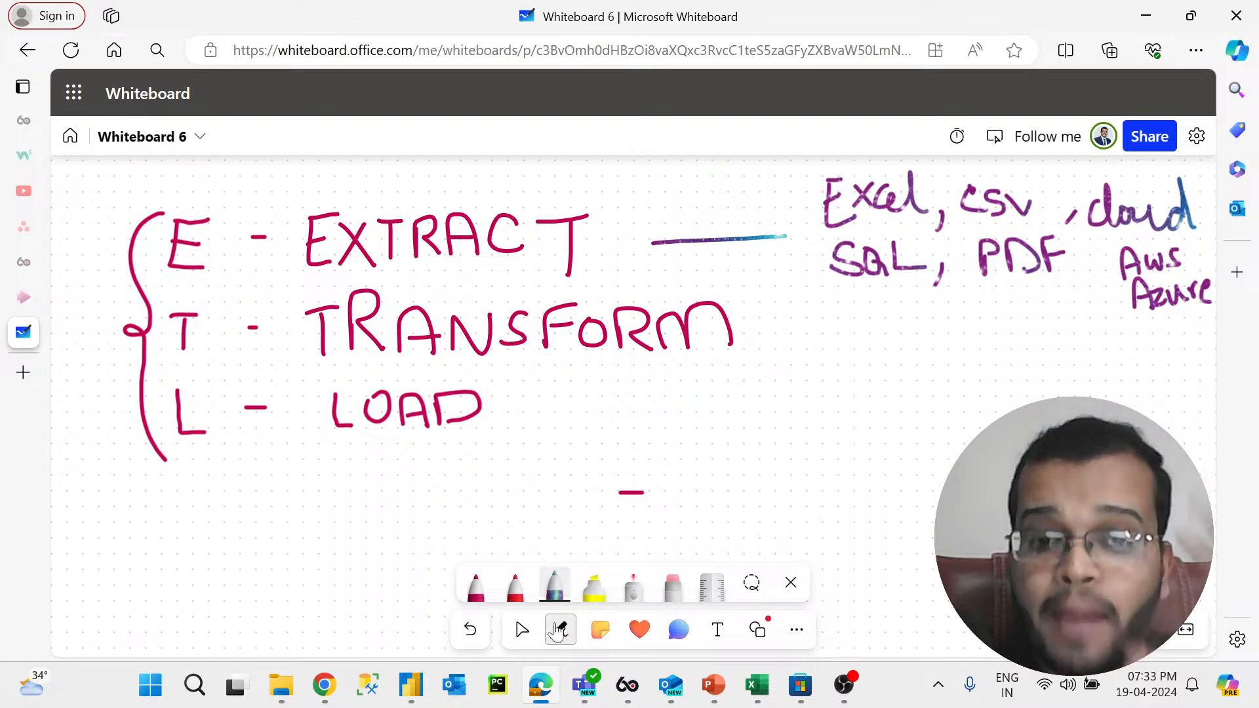
# Step: With the red pen, draw an arrow from the sources to "99+" and circle the source list
pyautogui.click(521, 630)
pyautogui.moveTo(915, 498); pyautogui.dragTo(623, 533)
pyautogui.click(560, 630)
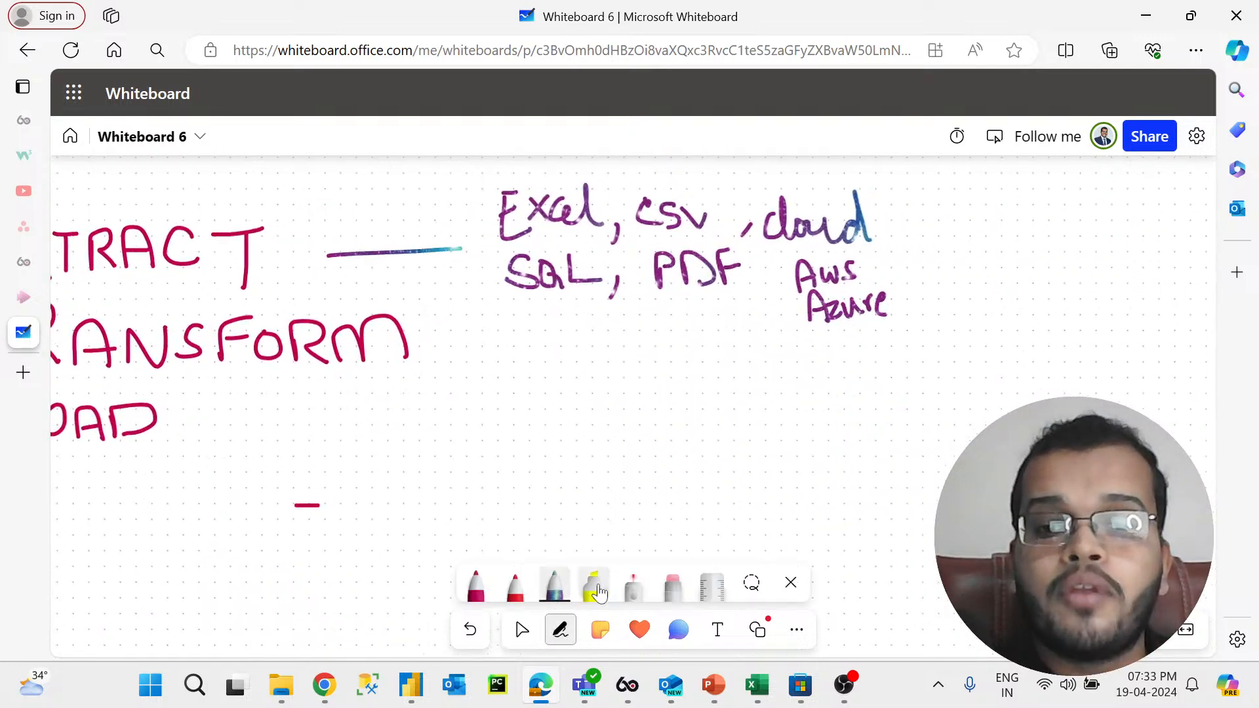
pyautogui.click(514, 586)
pyautogui.moveTo(890, 250); pyautogui.dragTo(945, 249)
pyautogui.moveTo(929, 229)
pyautogui.mouseDown()
pyautogui.moveTo(949, 250)
pyautogui.moveTo(924, 266)
pyautogui.mouseUp()
pyautogui.moveTo(1014, 216)
pyautogui.mouseDown()
pyautogui.moveTo(989, 228)
pyautogui.moveTo(1016, 249)
pyautogui.mouseUp()
pyautogui.moveTo(1063, 205)
pyautogui.mouseDown()
pyautogui.moveTo(1062, 249)
pyautogui.moveTo(1111, 219)
pyautogui.moveTo(1103, 248)
pyautogui.mouseUp()
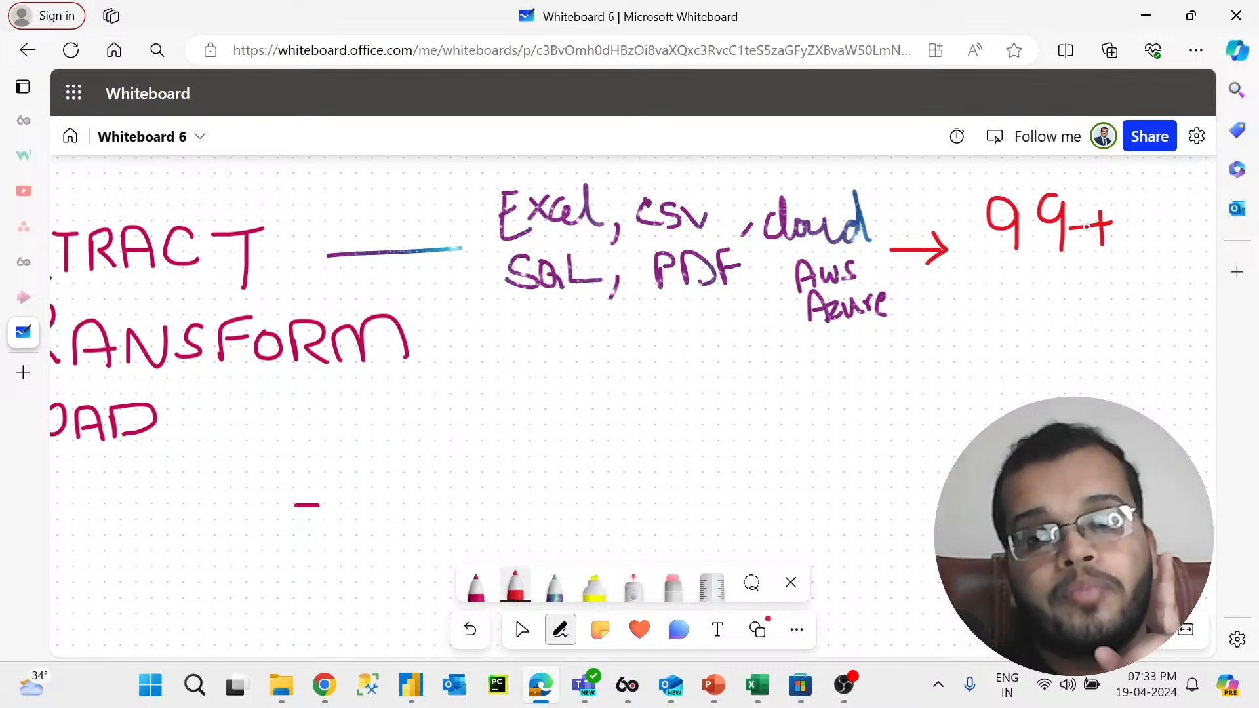
pyautogui.moveTo(525, 322)
pyautogui.mouseDown()
pyautogui.moveTo(946, 274)
pyautogui.moveTo(844, 163)
pyautogui.moveTo(624, 148)
pyautogui.moveTo(443, 232)
pyautogui.moveTo(506, 322)
pyautogui.moveTo(538, 335)
pyautogui.mouseUp()
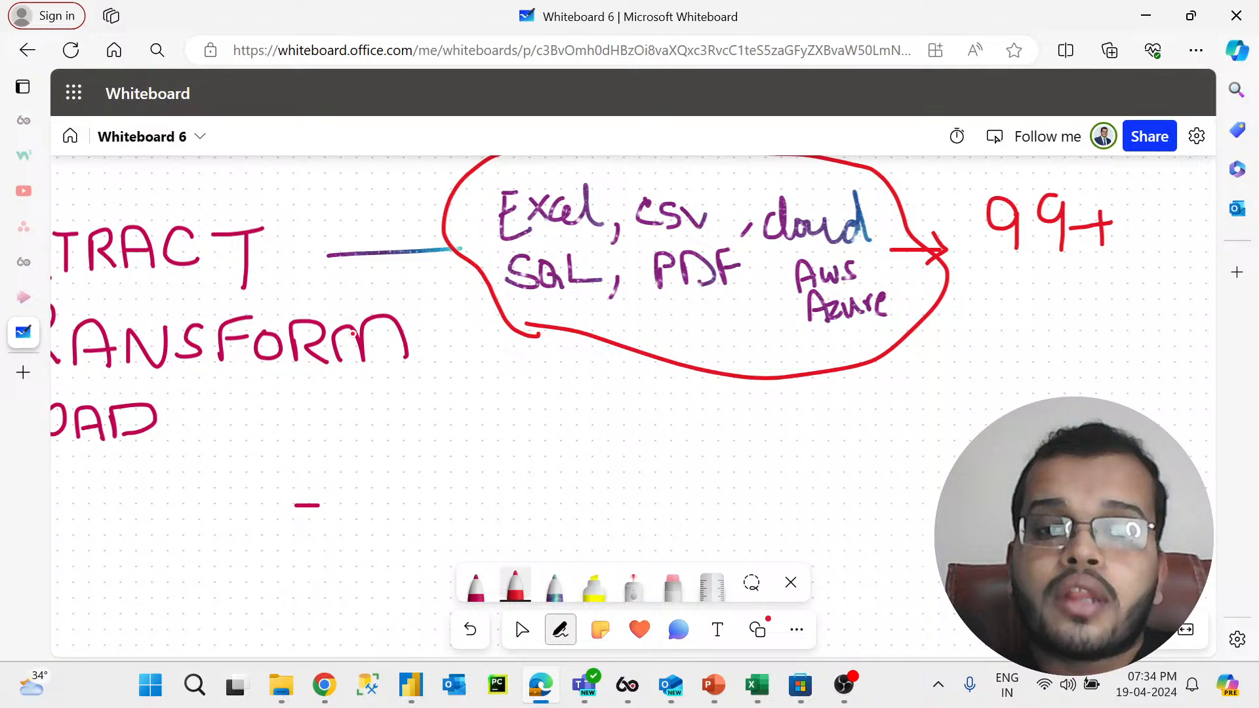
# Step: With the rainbow pen, draw a line from TRANSFORM, an arrow down from the source bubble, and underline TRANSFORM
pyautogui.click(521, 630)
pyautogui.moveTo(266, 469); pyautogui.dragTo(508, 458)
pyautogui.click(560, 629)
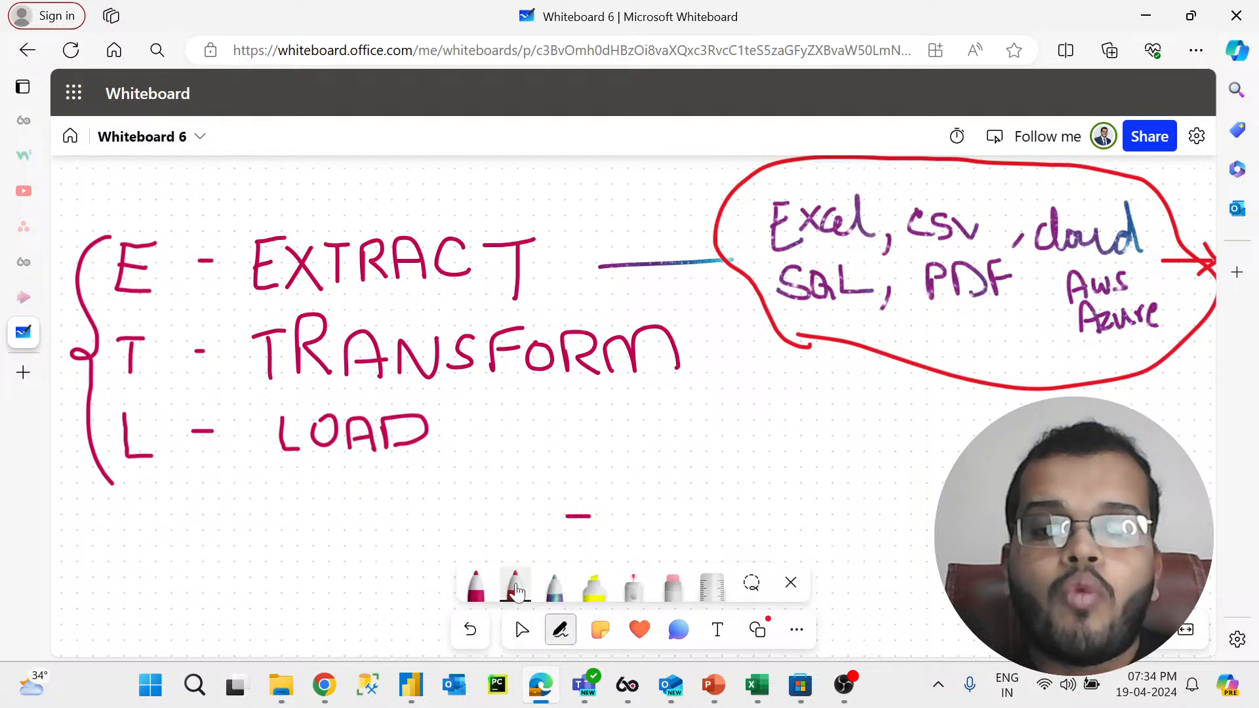
pyautogui.click(554, 587)
pyautogui.moveTo(703, 365); pyautogui.dragTo(745, 391)
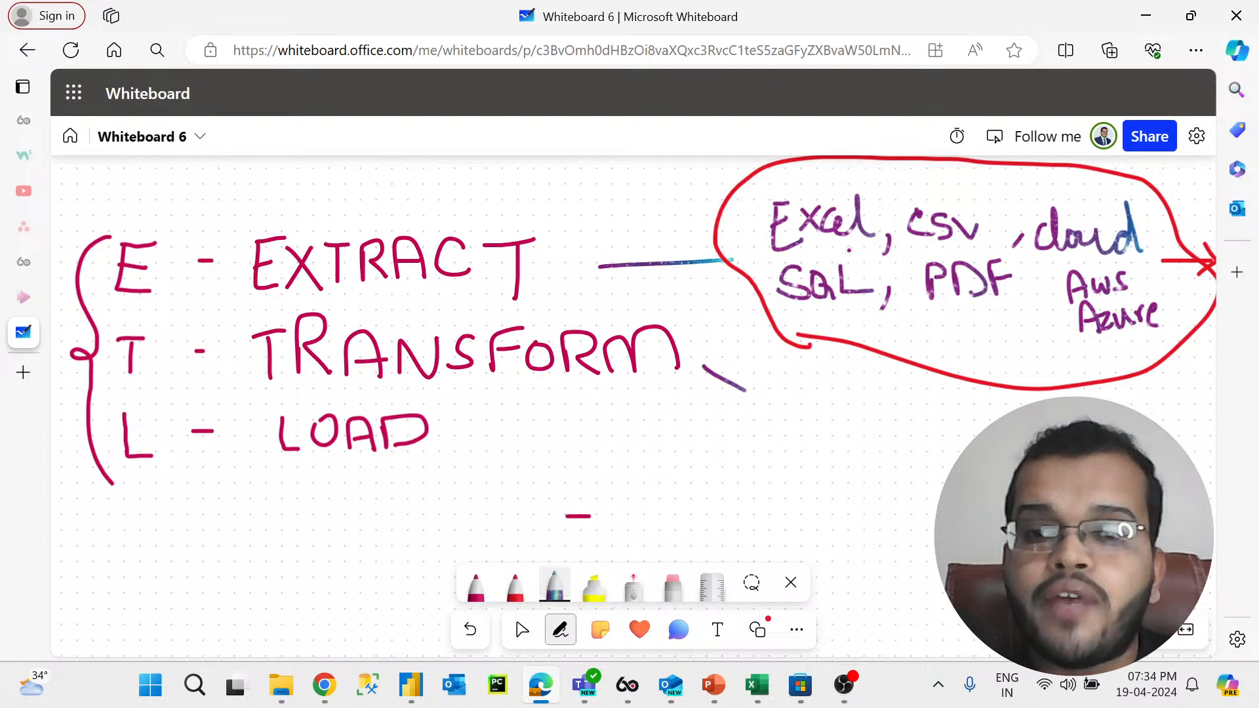
pyautogui.moveTo(861, 291); pyautogui.dragTo(883, 367)
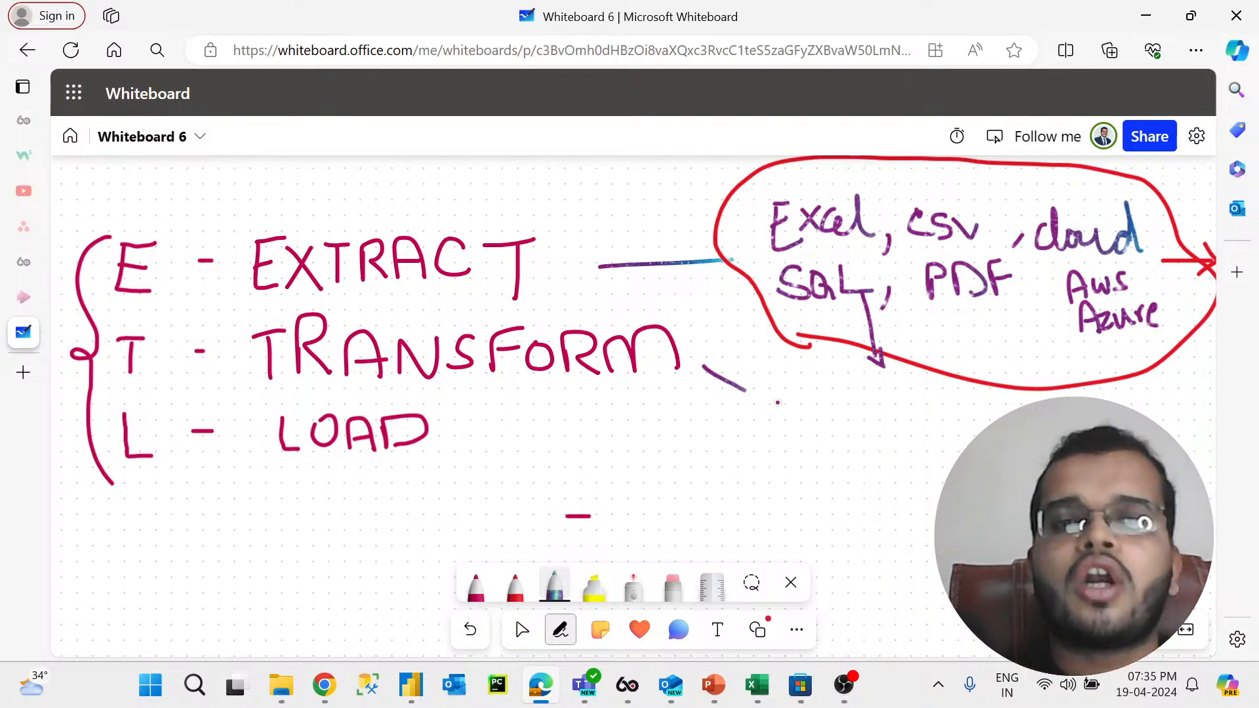
pyautogui.moveTo(374, 393); pyautogui.dragTo(609, 397)
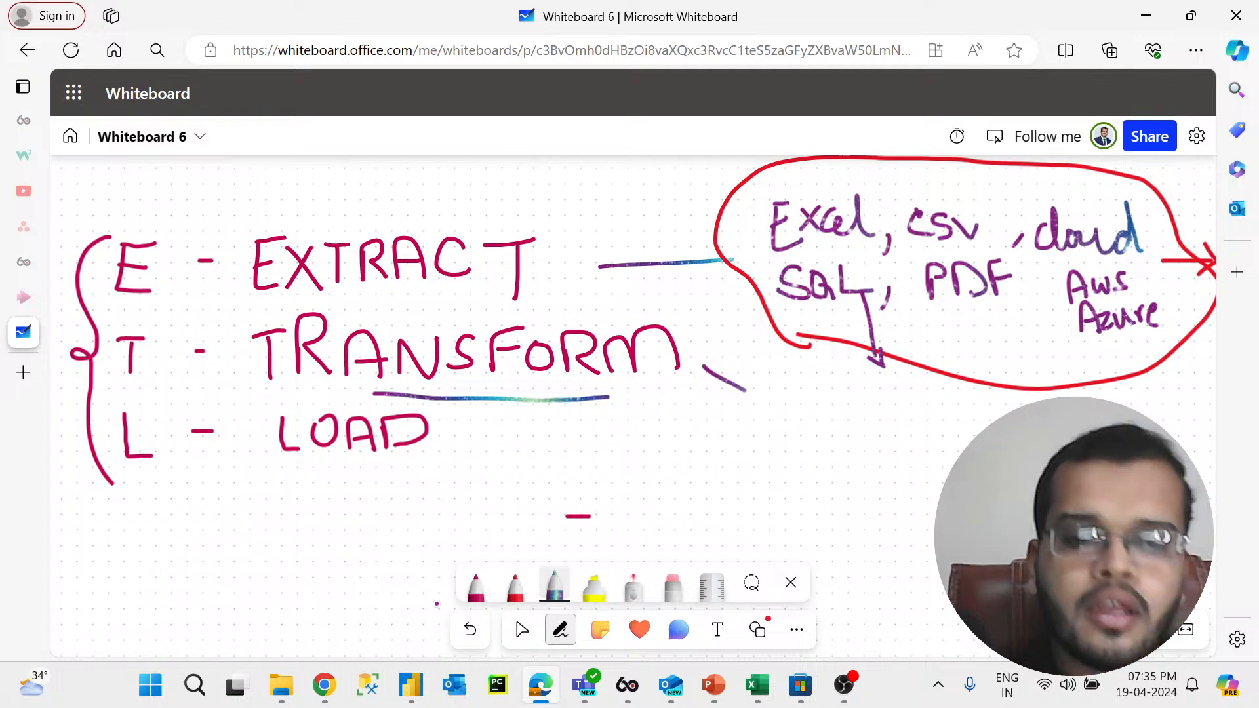
# Step: Open the Excel import dialog in Power BI Desktop and cancel it
pyautogui.click(411, 685)
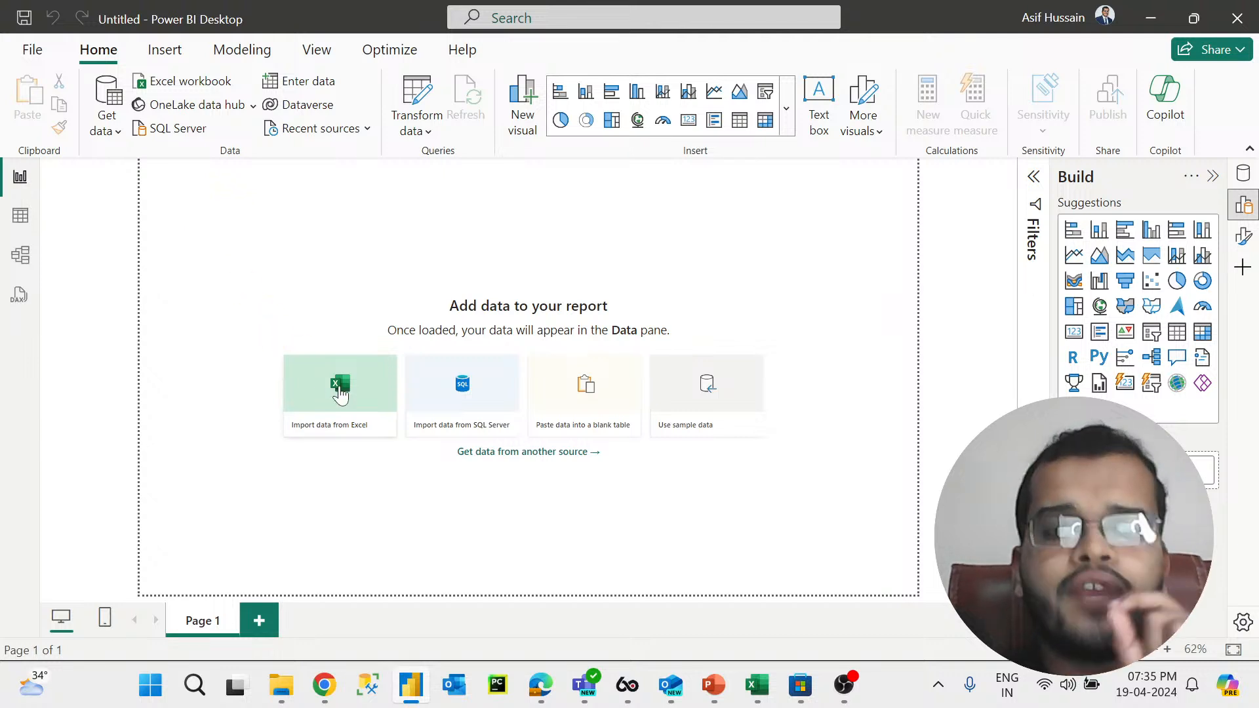
pyautogui.click(341, 392)
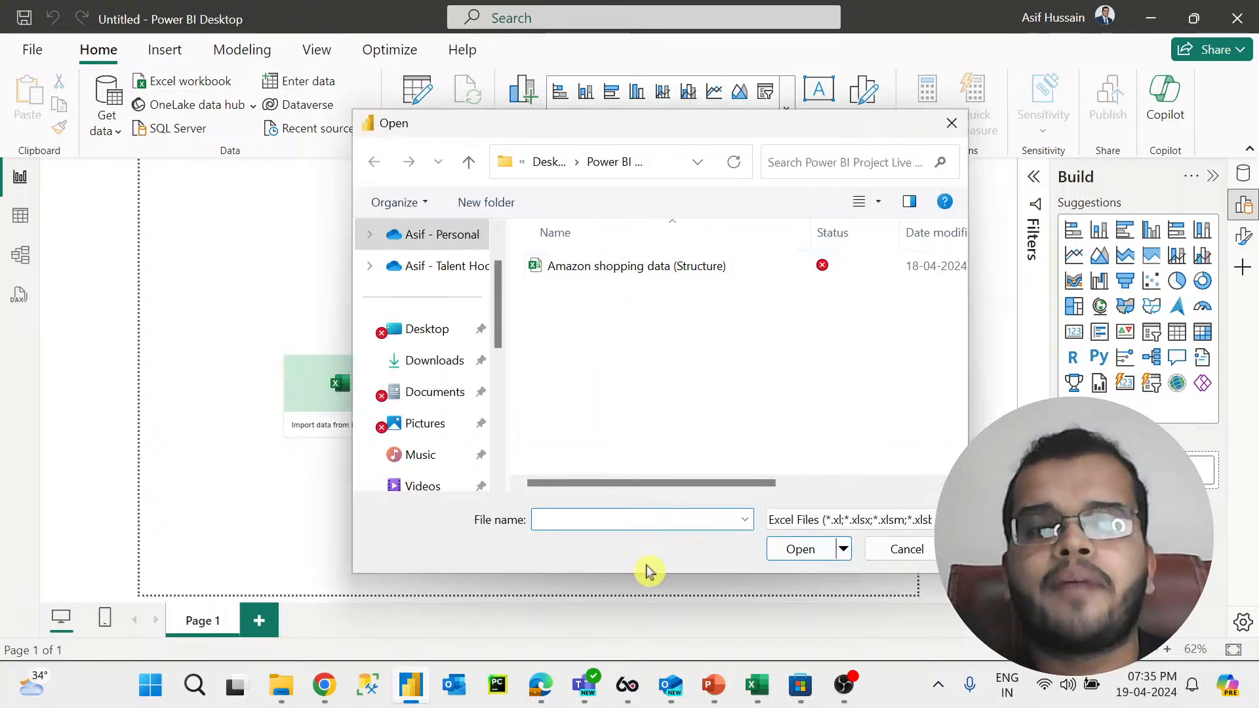
pyautogui.click(875, 556)
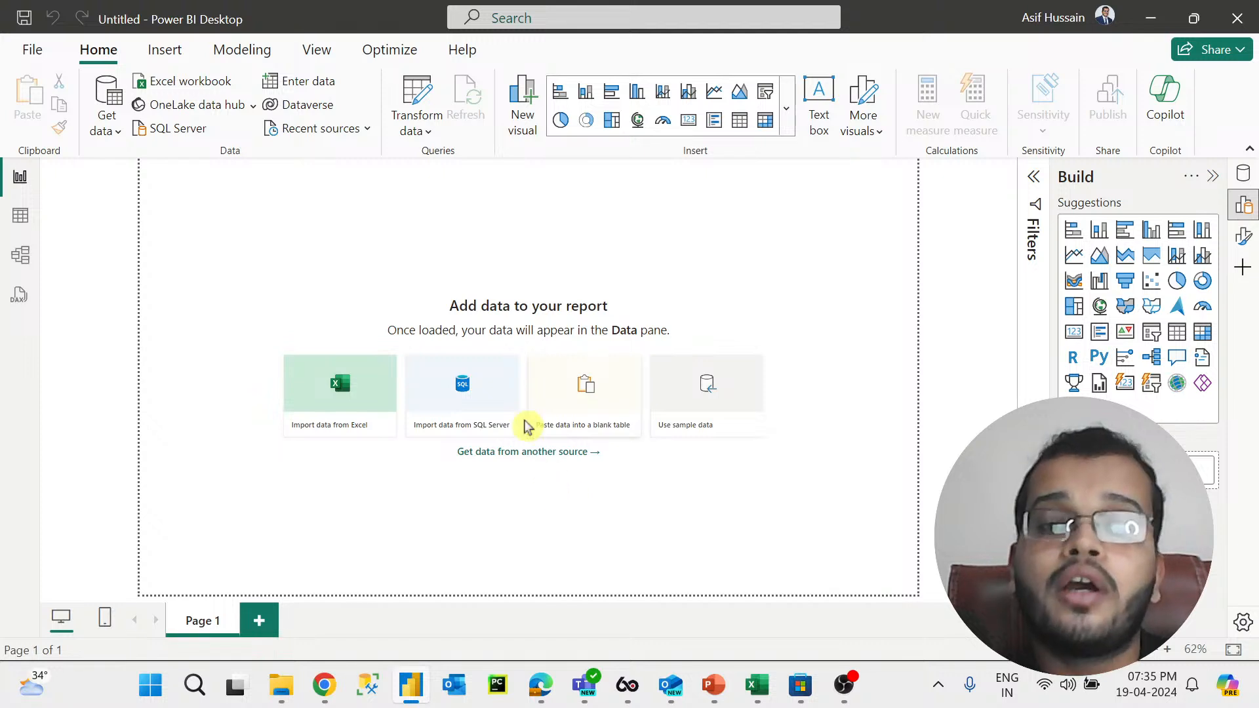
# Step: Open the SQL Server database import dialog and cancel it
pyautogui.click(462, 391)
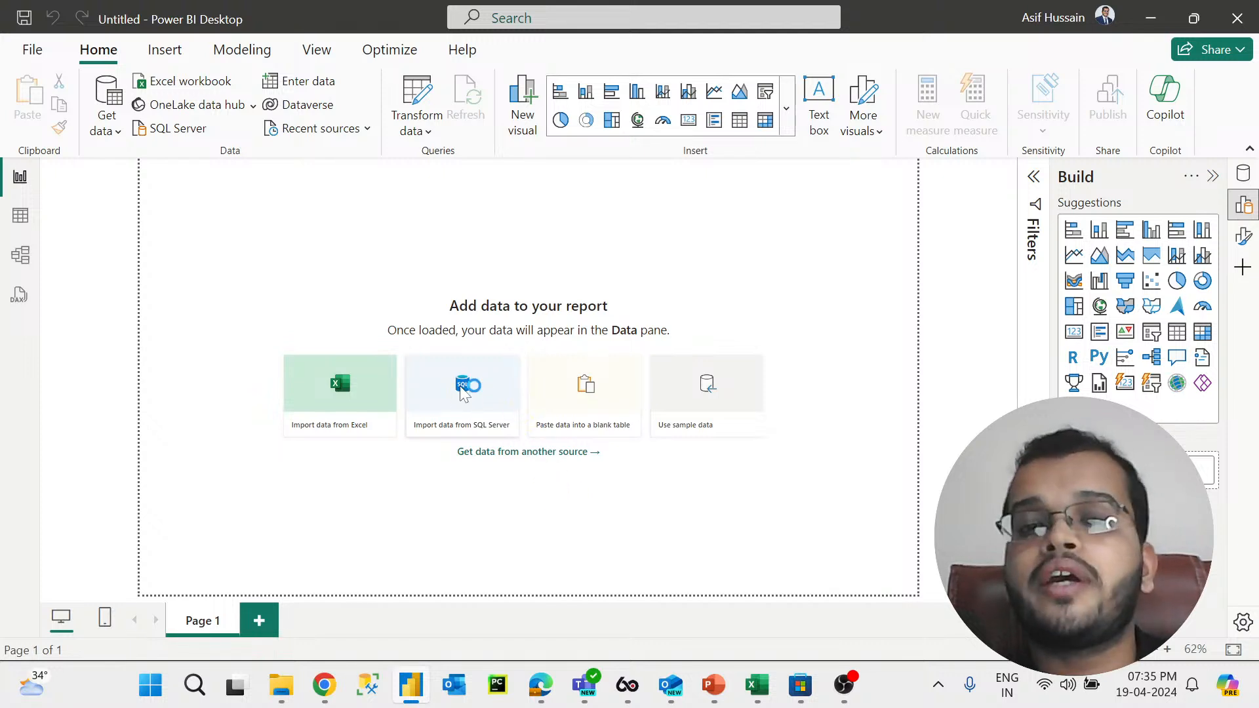
pyautogui.click(463, 392)
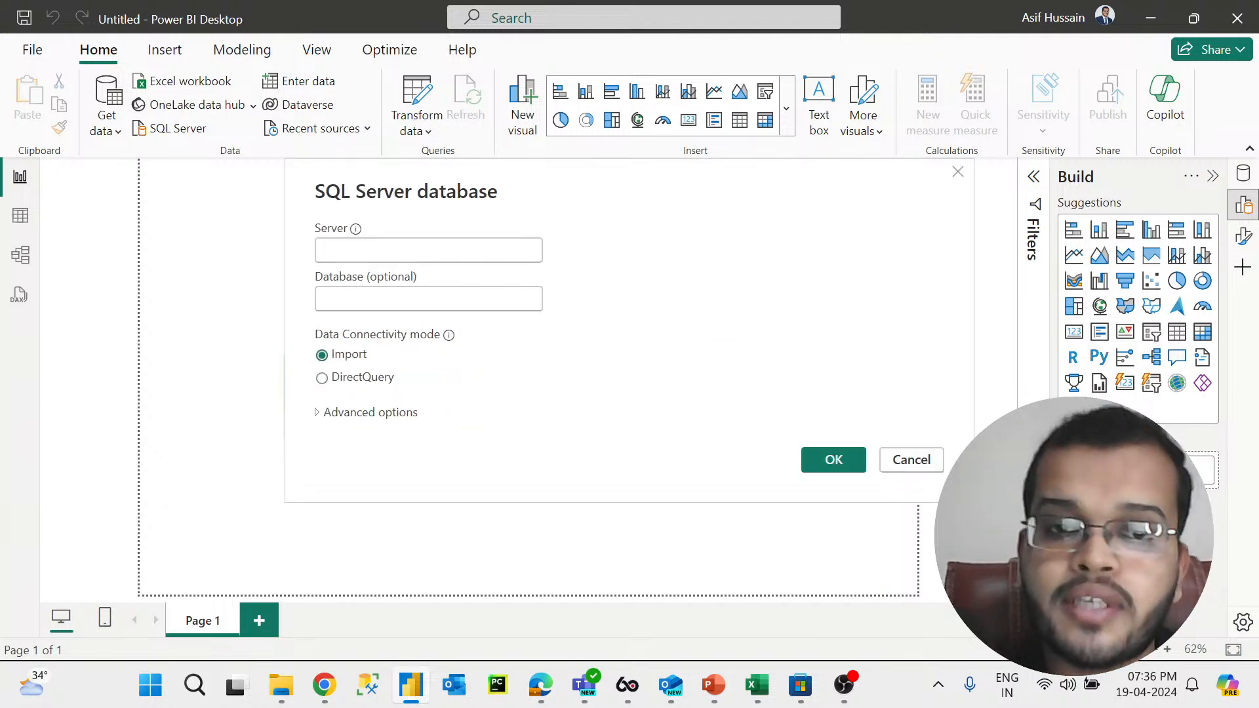
pyautogui.click(843, 462)
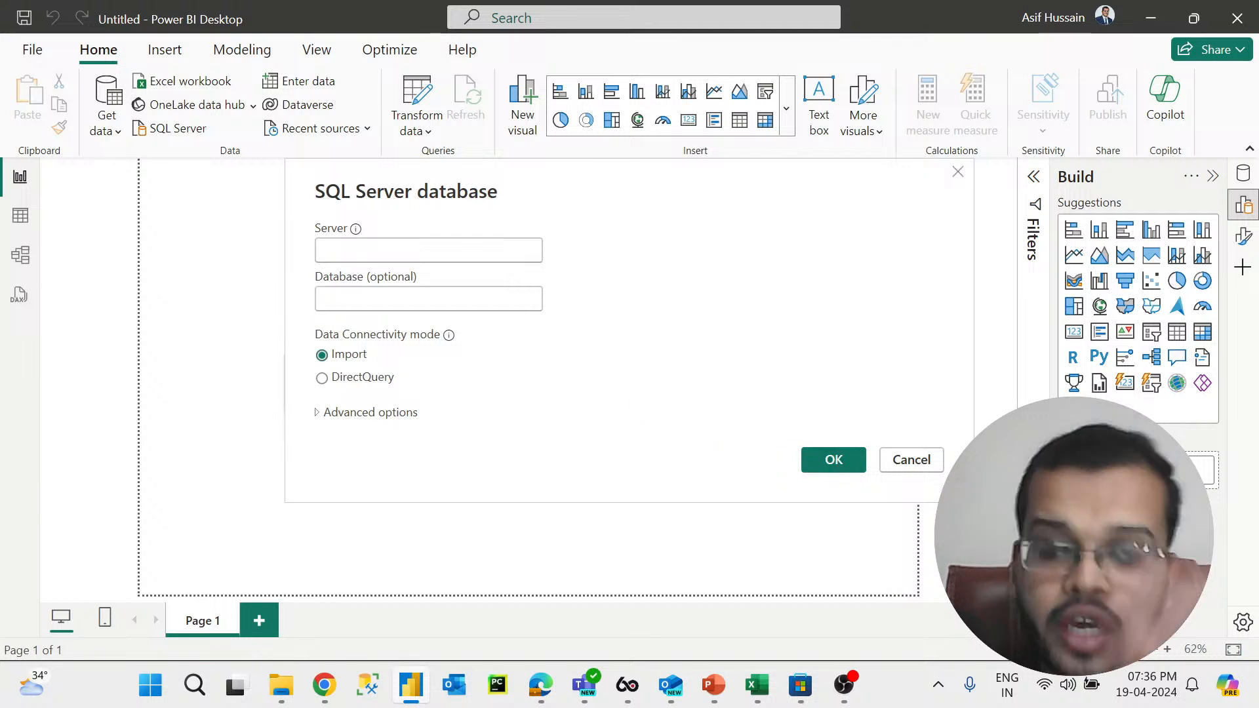
pyautogui.click(898, 470)
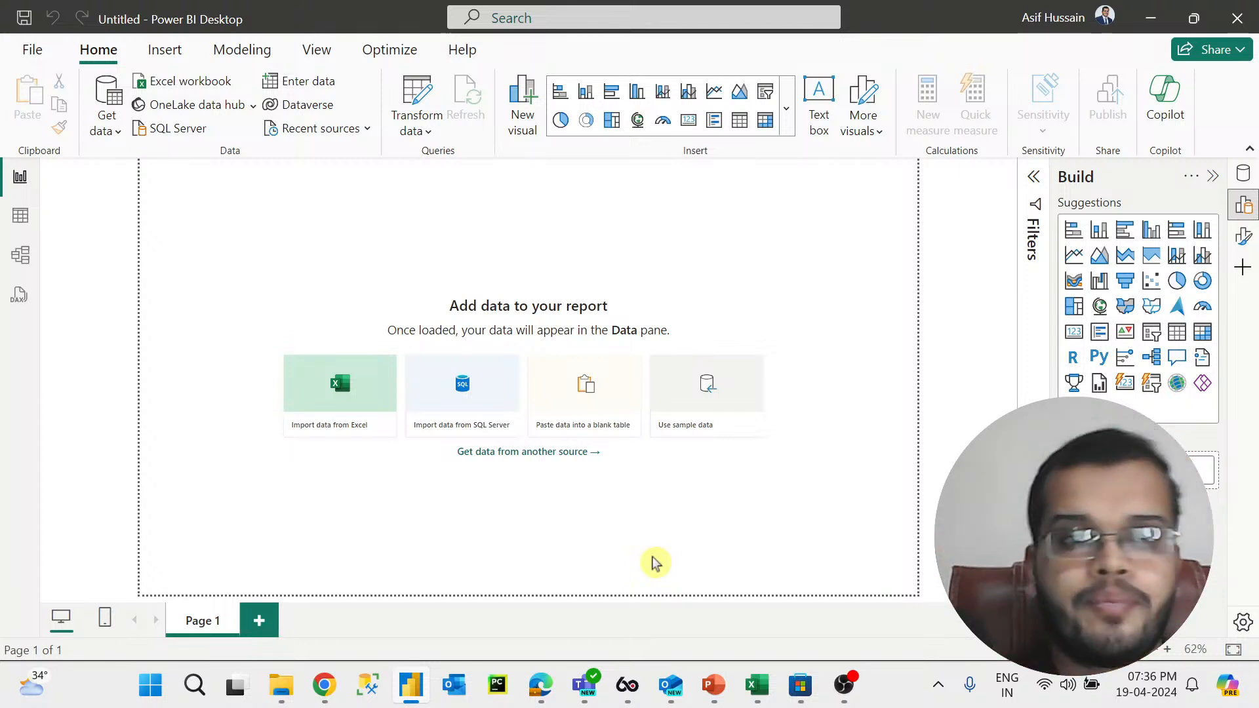
# Step: Open the full Get Data dialog and browse the file and database connectors in the All list
pyautogui.click(113, 130)
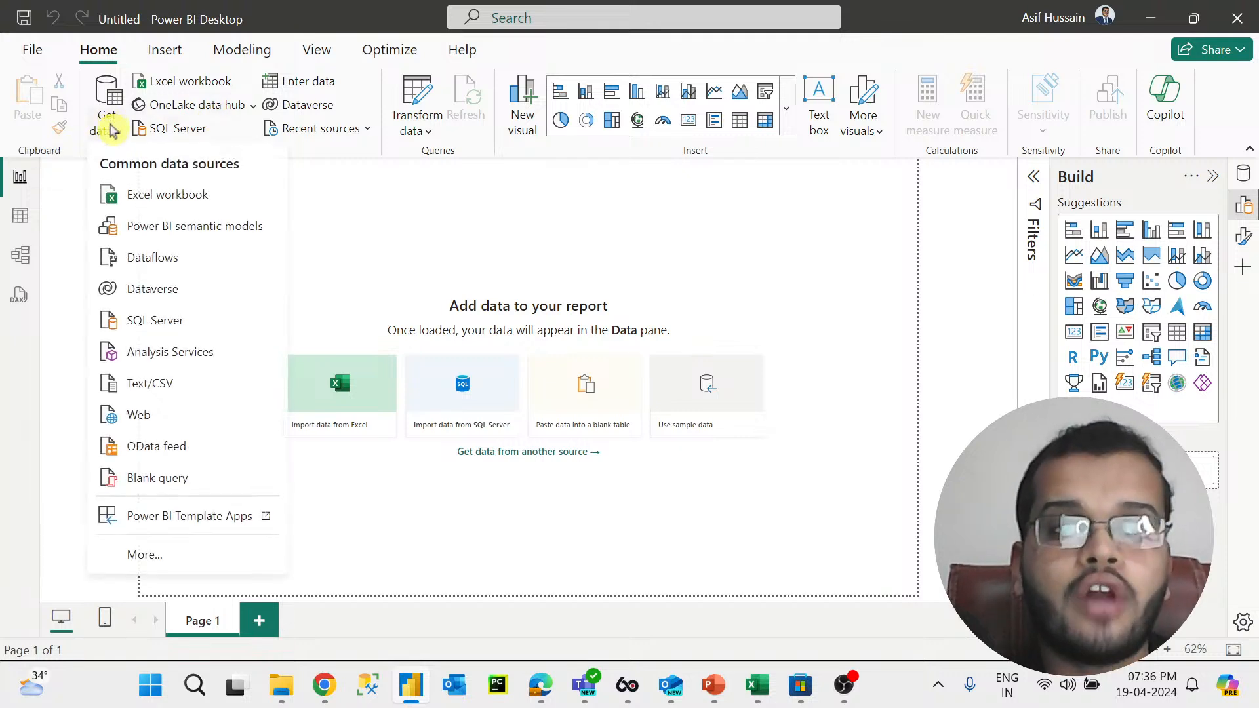
pyautogui.click(145, 555)
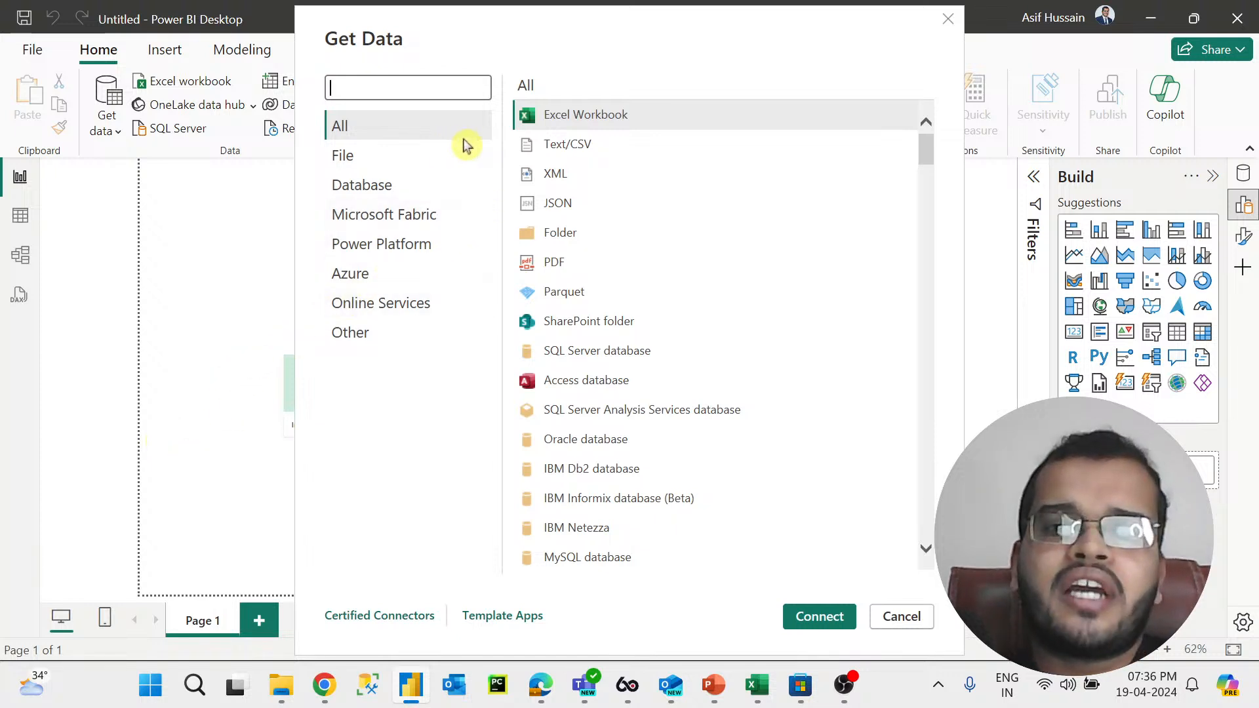
pyautogui.click(558, 144)
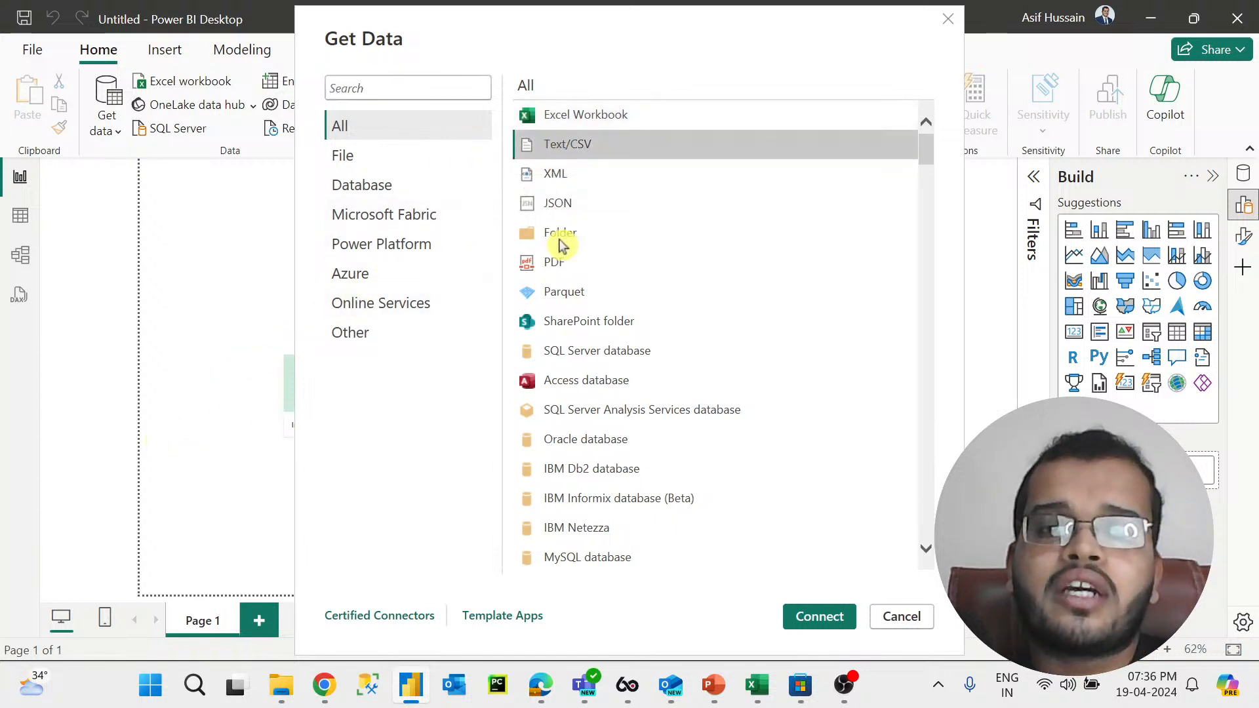
pyautogui.click(563, 262)
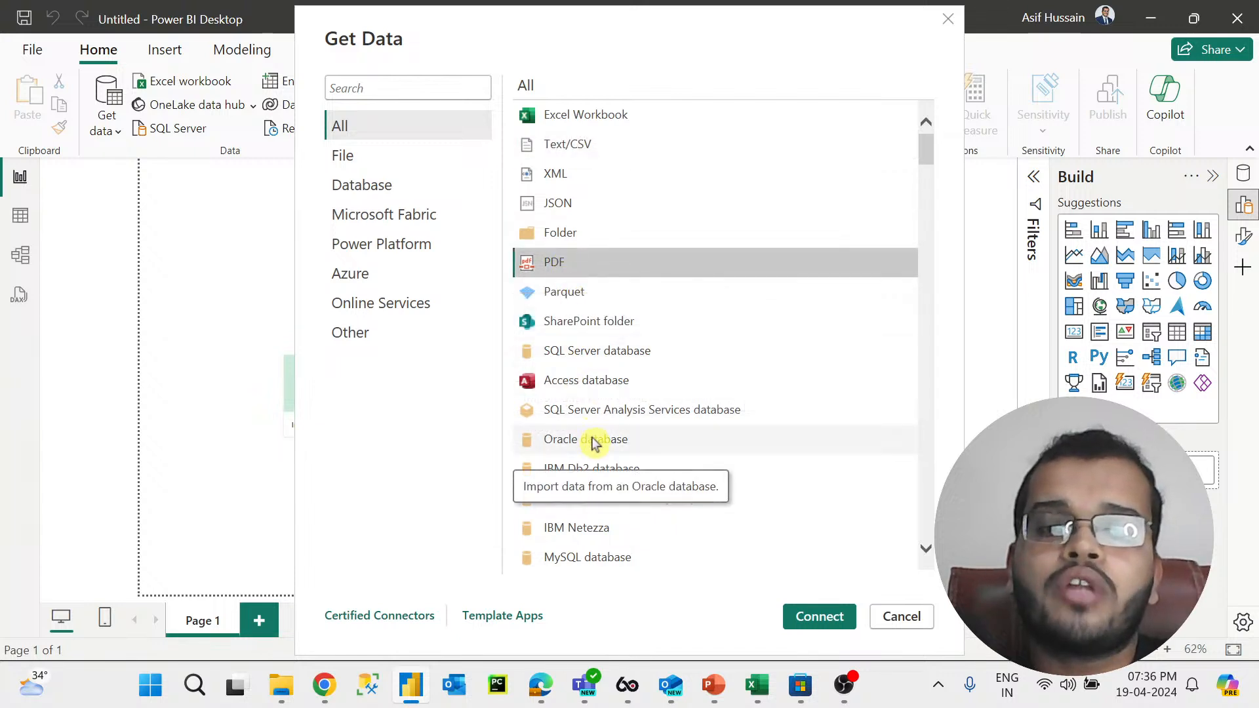
pyautogui.click(592, 440)
pyautogui.scroll(-3, 592, 441)
pyautogui.click(587, 343)
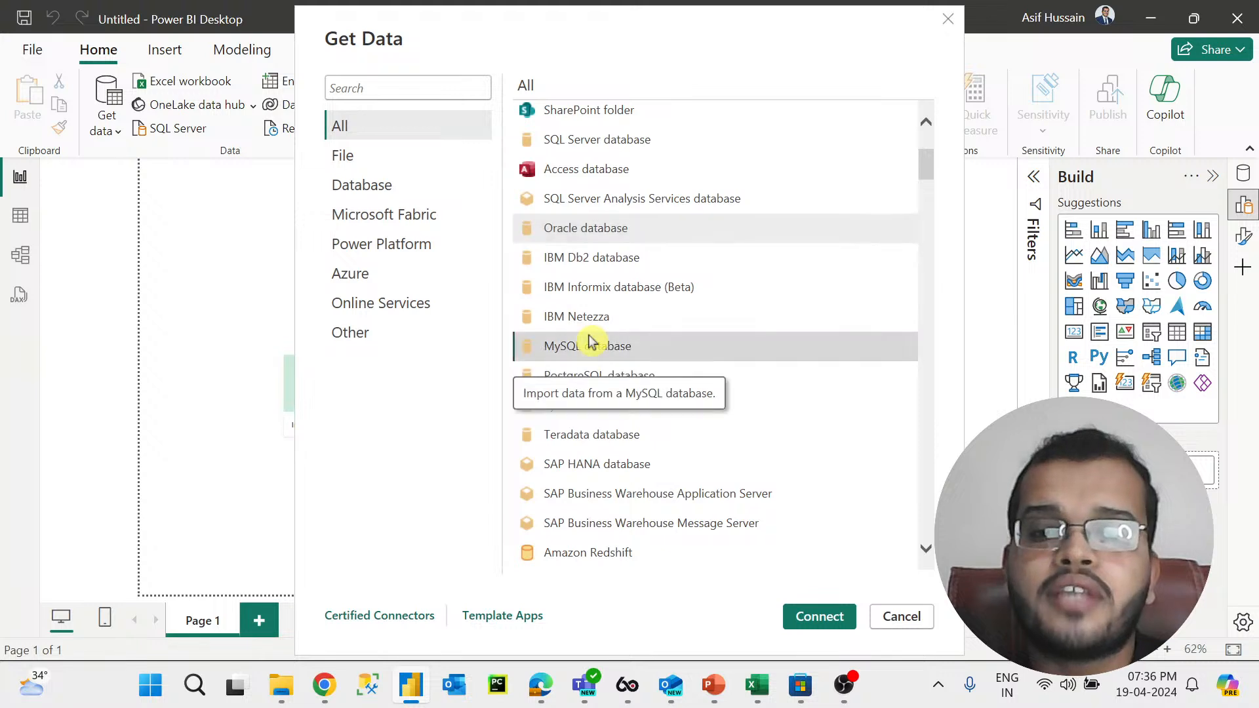
pyautogui.click(616, 372)
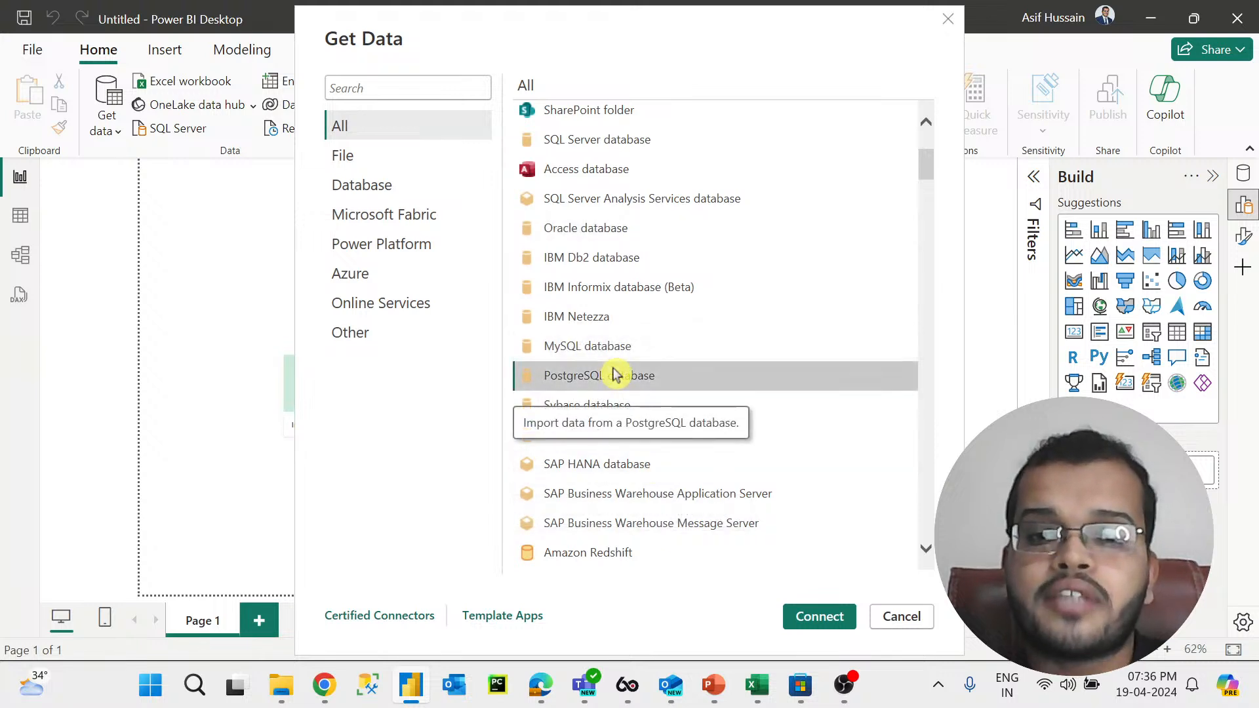
pyautogui.scroll(-2, 614, 374)
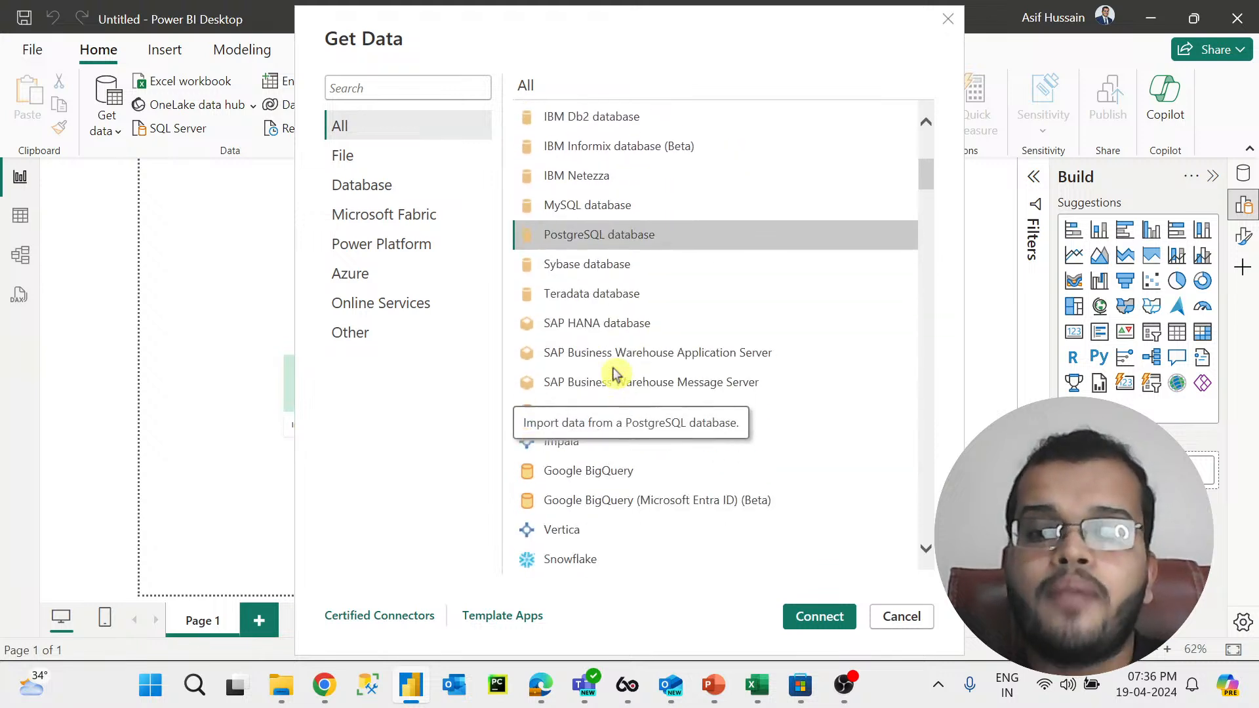
pyautogui.click(599, 530)
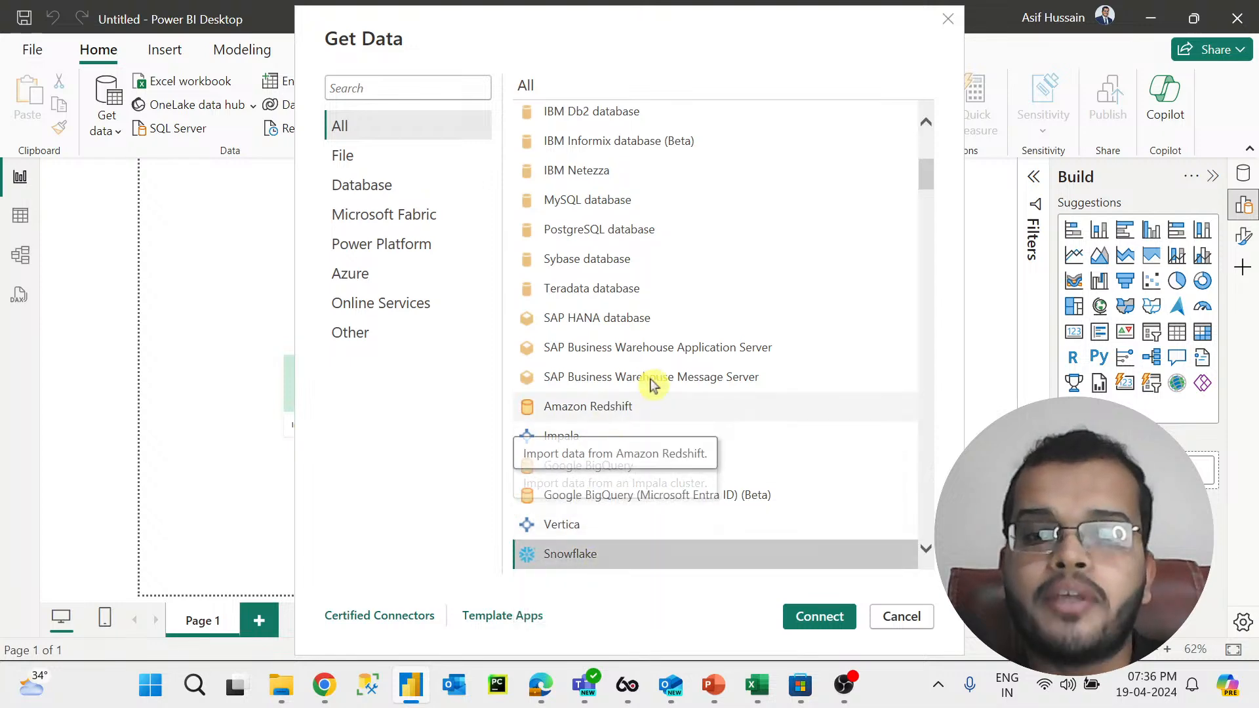
pyautogui.click(613, 409)
pyautogui.scroll(-6, 688, 276)
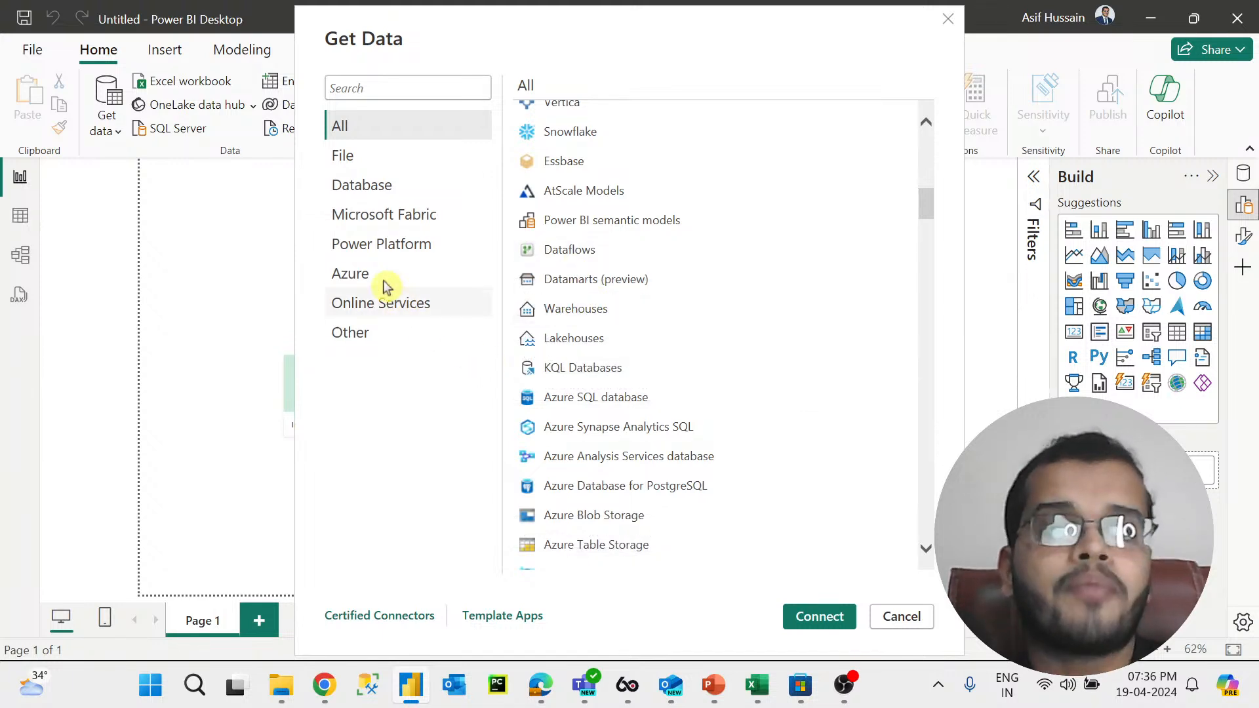
# Step: Browse the Online Services and Azure connector categories, return to All, and cancel the Get Data dialog
pyautogui.click(405, 308)
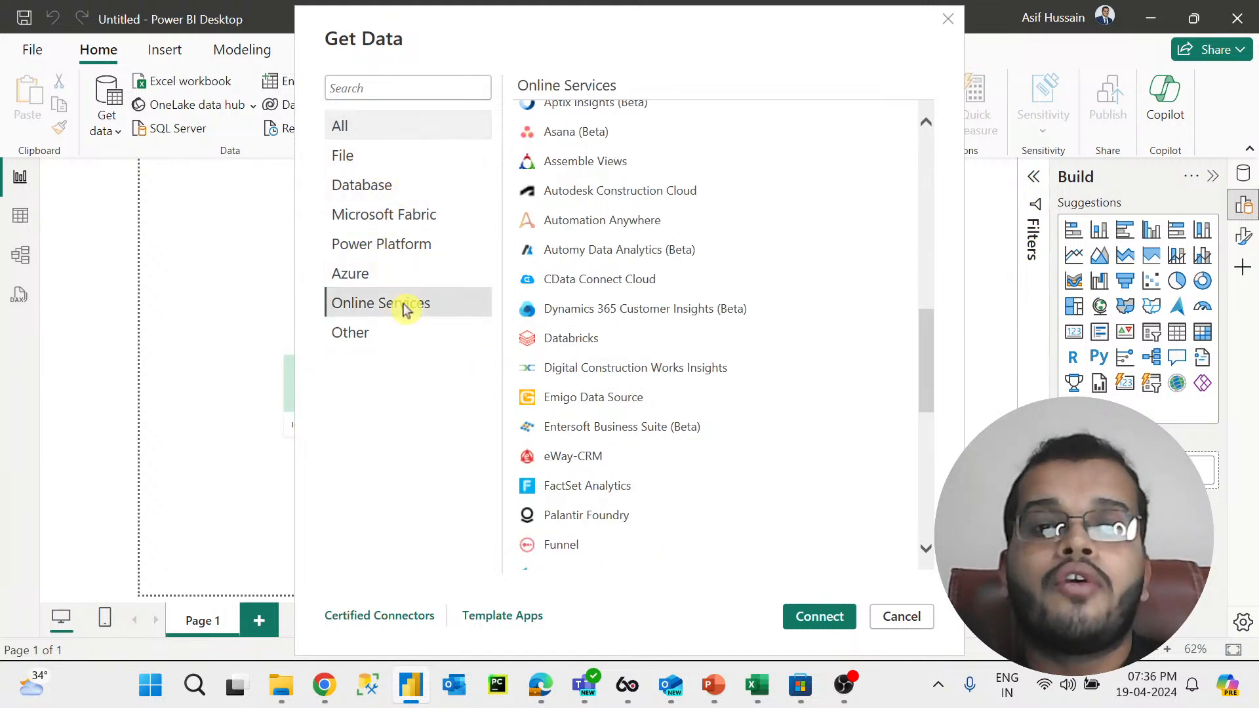
pyautogui.scroll(10, 738, 210)
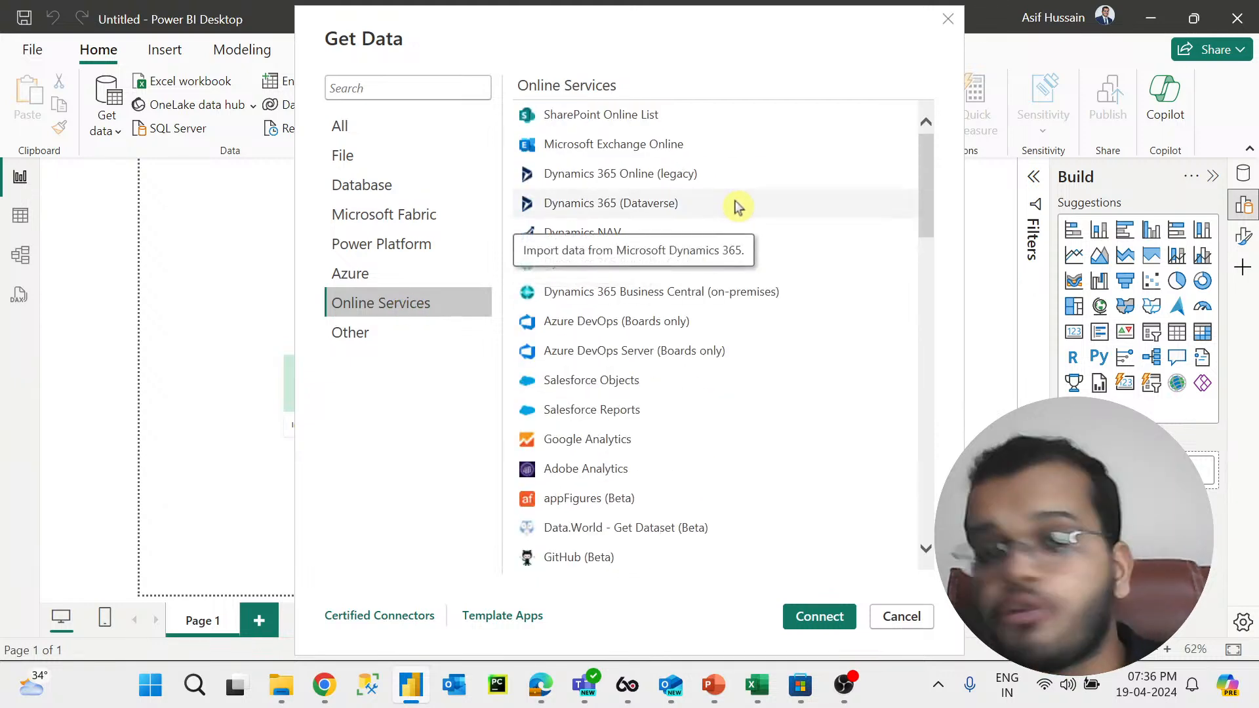
pyautogui.click(400, 275)
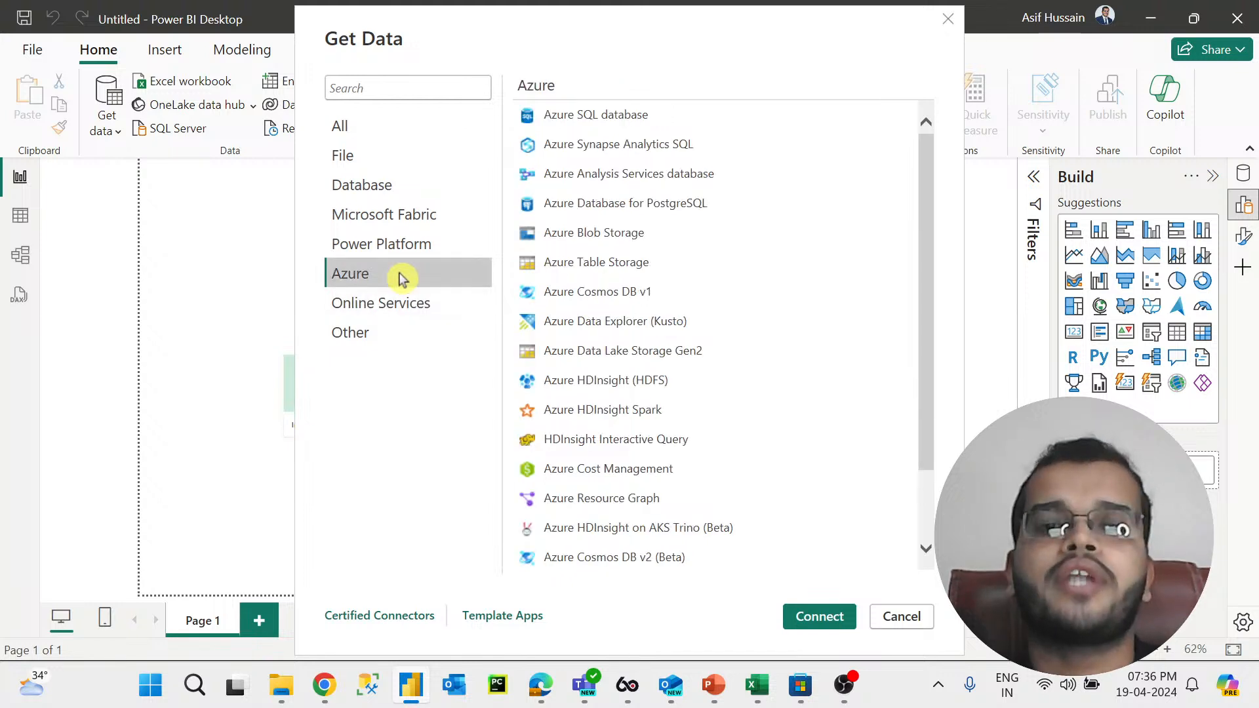
pyautogui.click(407, 126)
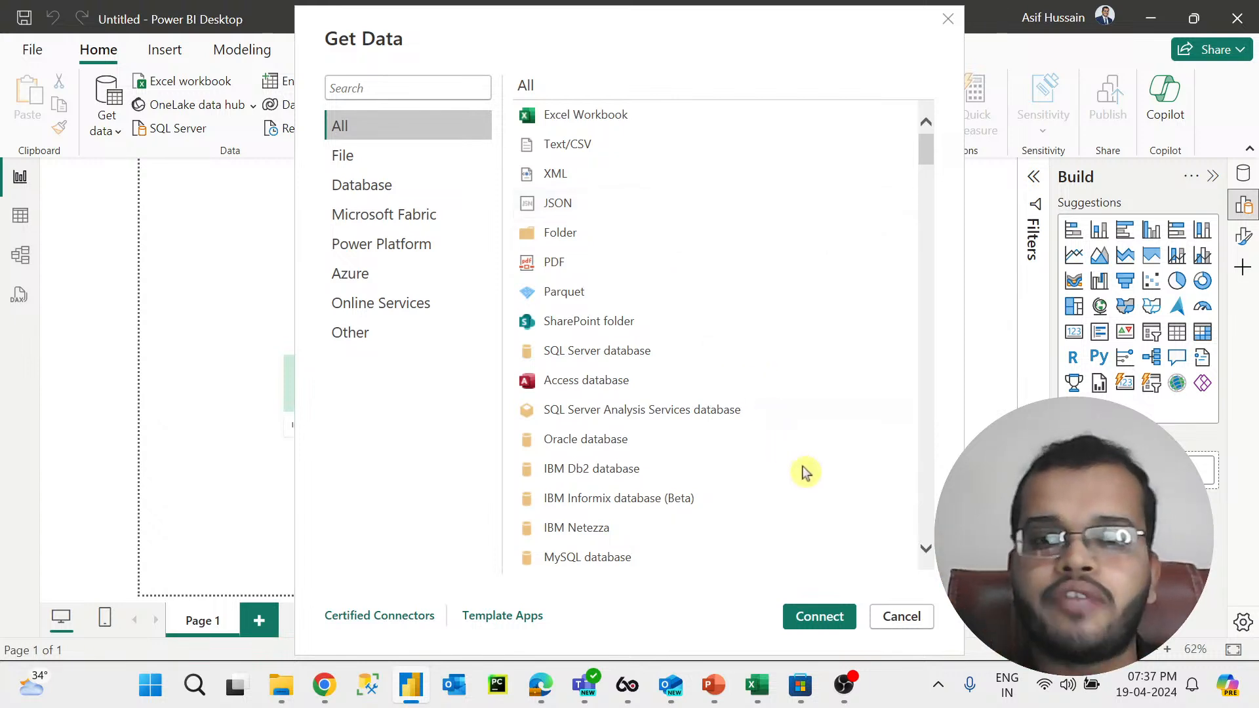
pyautogui.click(894, 618)
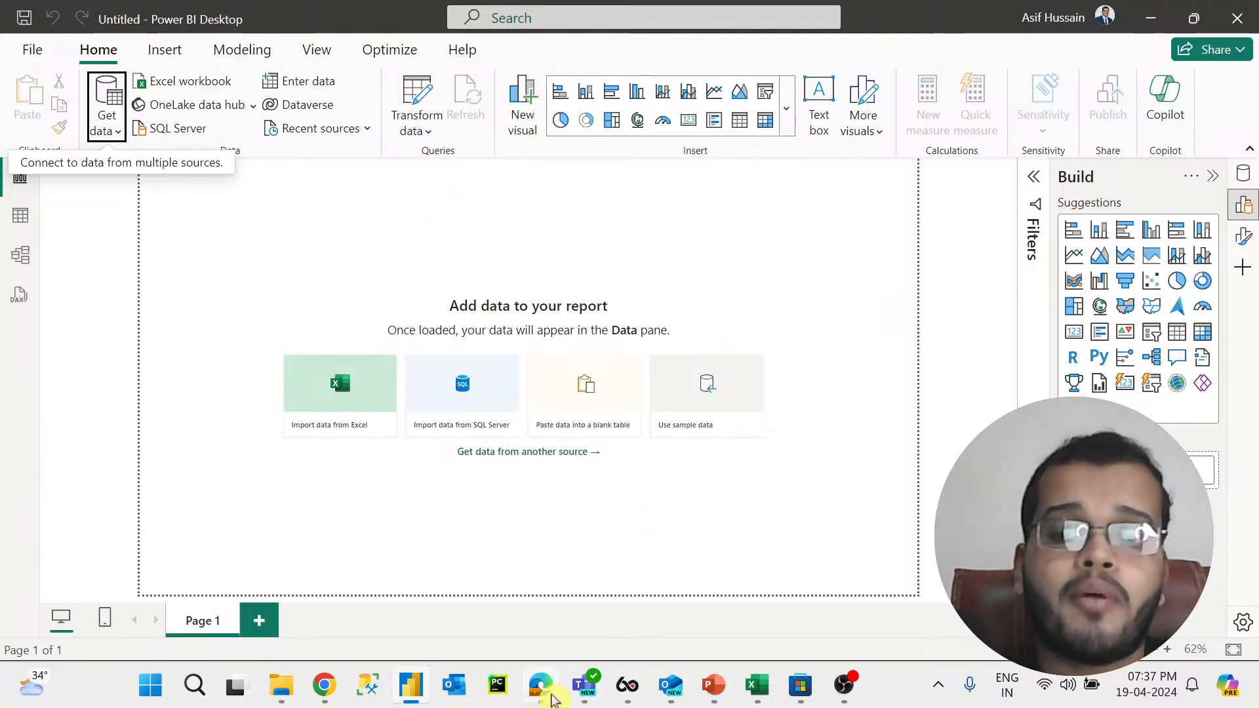
# Step: Switch to the whiteboard, pan to empty space, and write the underlined red heading CONNECTIVITY MODES
pyautogui.click(541, 685)
pyautogui.click(521, 629)
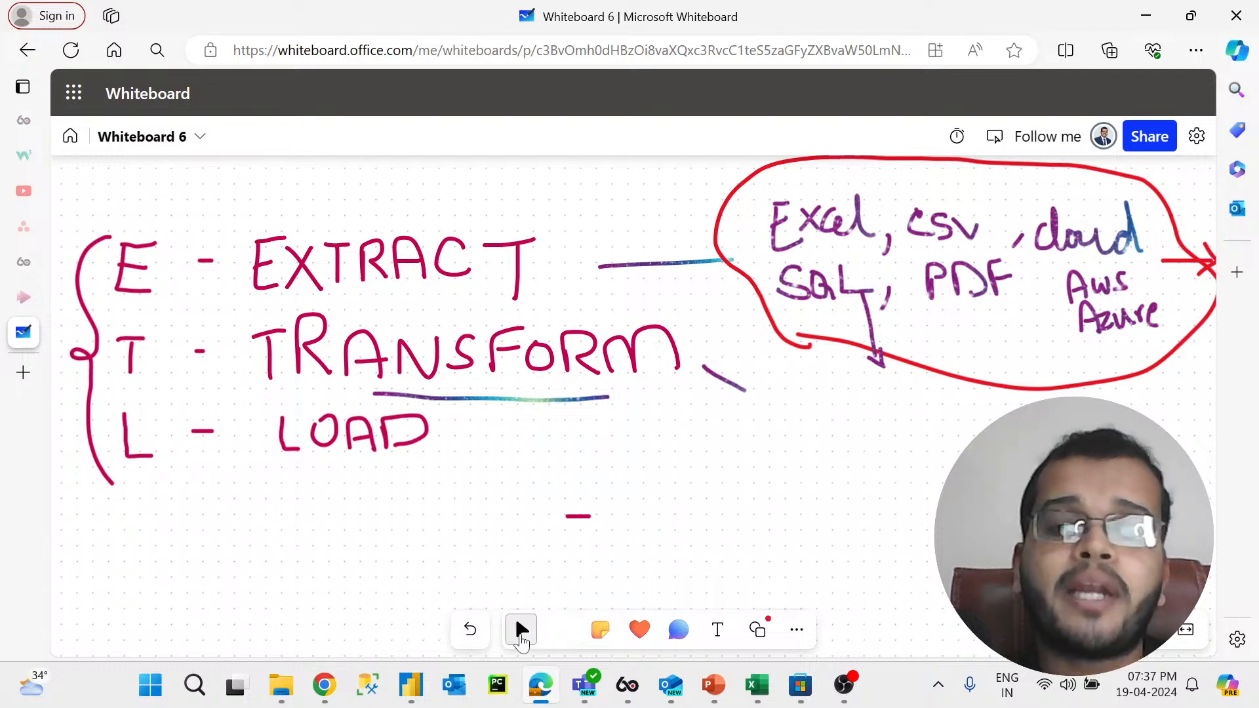
pyautogui.moveTo(573, 492); pyautogui.dragTo(682, 234)
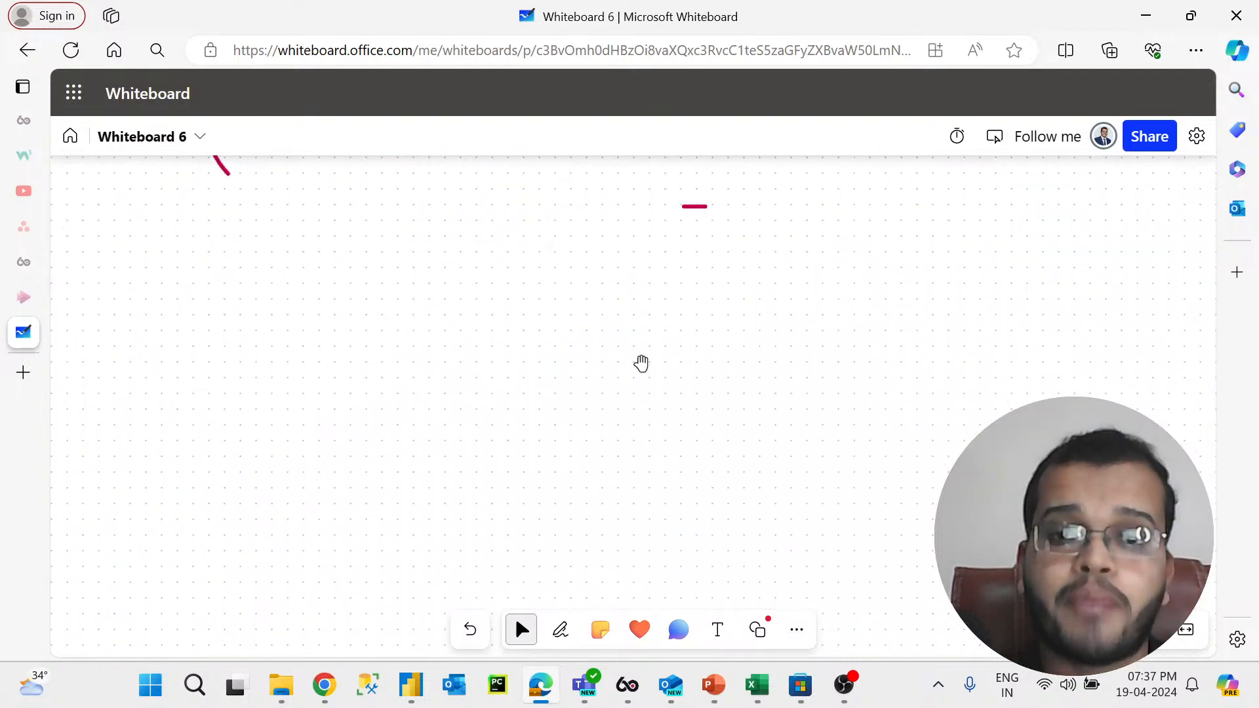
pyautogui.click(549, 635)
pyautogui.click(476, 586)
pyautogui.moveTo(235, 177)
pyautogui.mouseDown()
pyautogui.moveTo(211, 197)
pyautogui.moveTo(248, 209)
pyautogui.moveTo(278, 178)
pyautogui.moveTo(289, 212)
pyautogui.moveTo(317, 178)
pyautogui.moveTo(328, 211)
pyautogui.moveTo(365, 176)
pyautogui.moveTo(384, 211)
pyautogui.moveTo(411, 211)
pyautogui.mouseUp()
pyautogui.click(330, 184)
pyautogui.moveTo(388, 195)
pyautogui.mouseDown()
pyautogui.moveTo(411, 175)
pyautogui.moveTo(447, 208)
pyautogui.moveTo(475, 211)
pyautogui.moveTo(505, 177)
pyautogui.moveTo(523, 211)
pyautogui.mouseUp()
pyautogui.moveTo(532, 183)
pyautogui.mouseDown()
pyautogui.moveTo(572, 181)
pyautogui.moveTo(598, 211)
pyautogui.moveTo(633, 215)
pyautogui.moveTo(636, 182)
pyautogui.moveTo(668, 207)
pyautogui.moveTo(672, 232)
pyautogui.mouseUp()
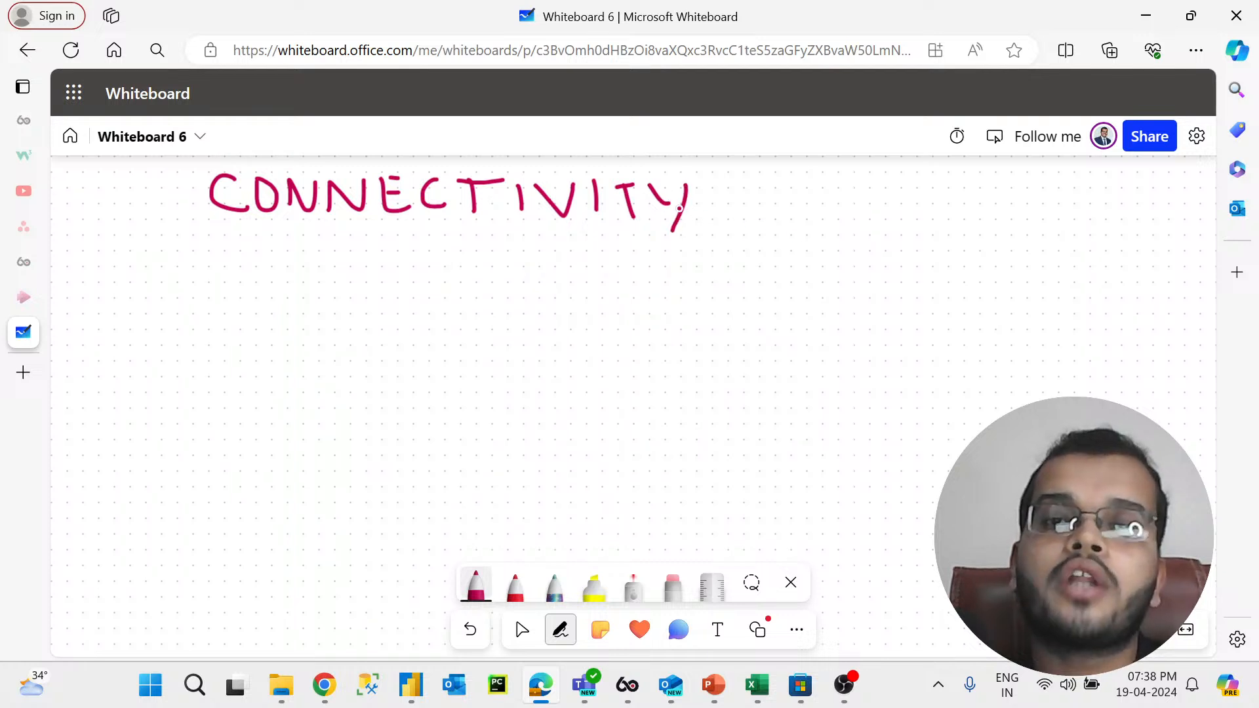
pyautogui.moveTo(743, 236)
pyautogui.mouseDown()
pyautogui.moveTo(777, 205)
pyautogui.moveTo(780, 235)
pyautogui.moveTo(852, 198)
pyautogui.moveTo(847, 226)
pyautogui.moveTo(934, 223)
pyautogui.moveTo(914, 207)
pyautogui.moveTo(921, 191)
pyautogui.moveTo(924, 220)
pyautogui.moveTo(874, 193)
pyautogui.moveTo(876, 213)
pyautogui.moveTo(899, 211)
pyautogui.mouseUp()
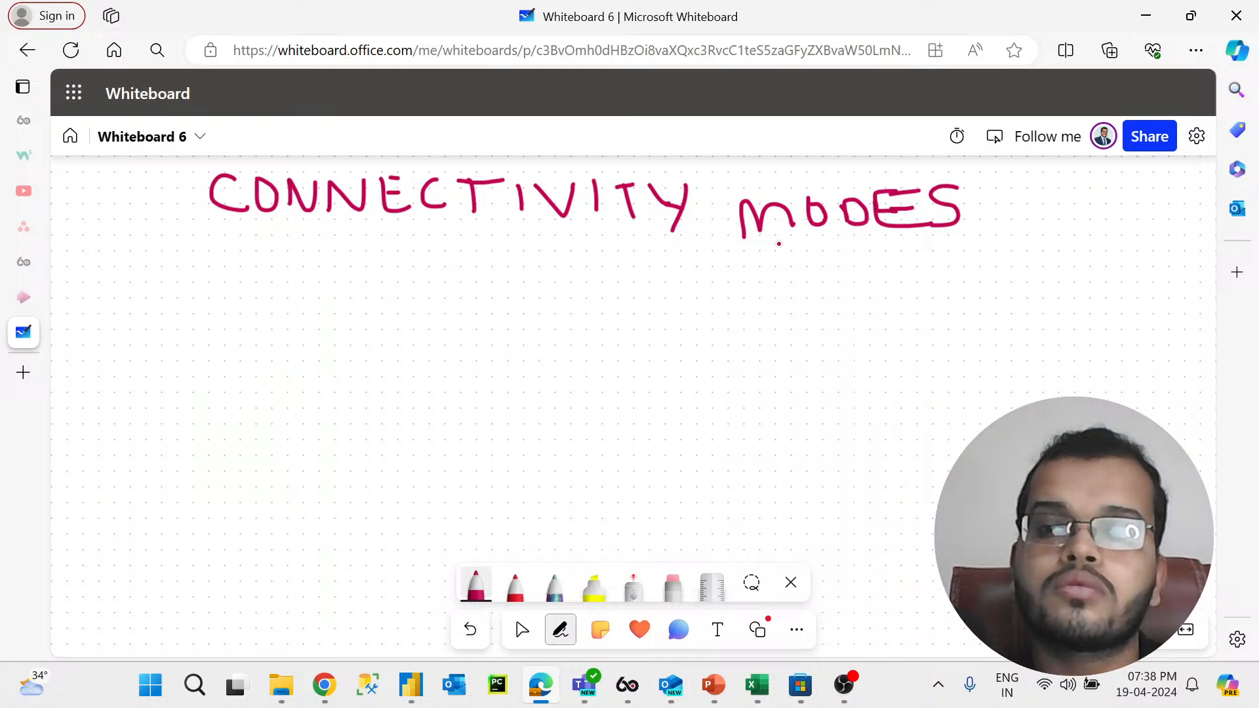
pyautogui.moveTo(237, 237)
pyautogui.mouseDown()
pyautogui.moveTo(393, 244)
pyautogui.moveTo(1077, 214)
pyautogui.mouseUp()
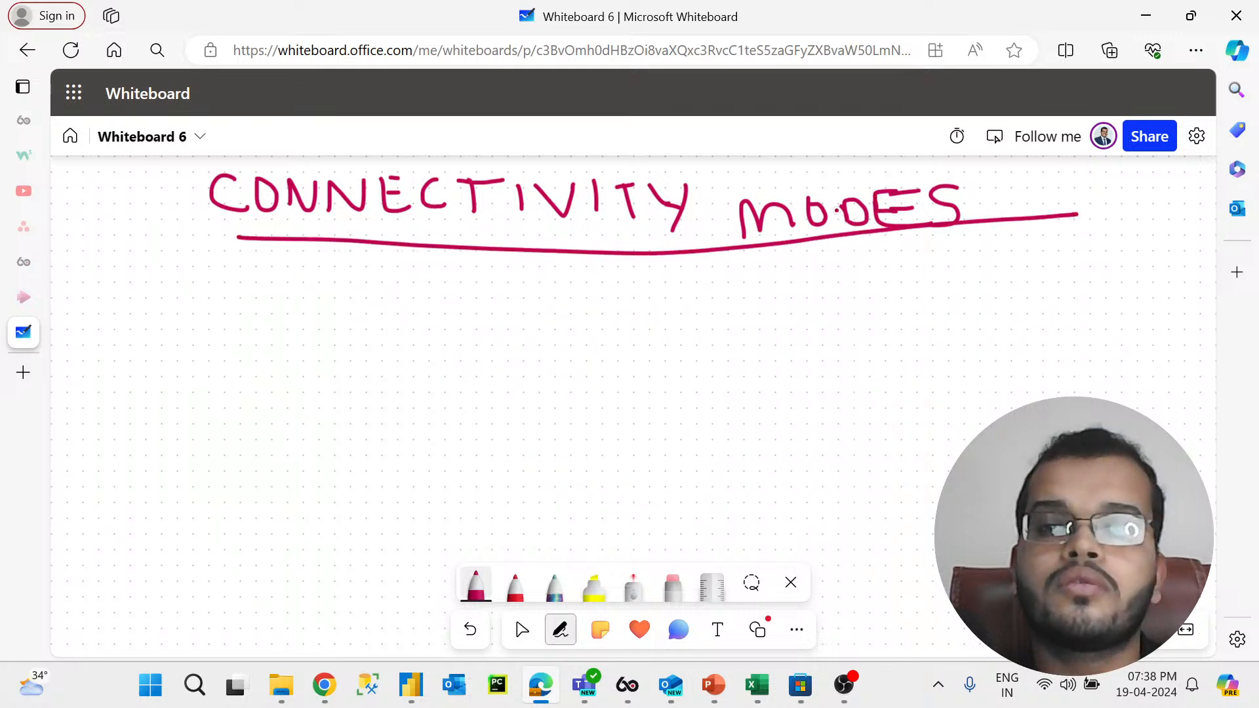
# Step: Write the numbered items 1. Import Mode and 2. Direct Query Mode below the heading
pyautogui.moveTo(231, 287); pyautogui.dragTo(225, 319)
pyautogui.moveTo(318, 285)
pyautogui.mouseDown()
pyautogui.moveTo(321, 323)
pyautogui.moveTo(327, 288)
pyautogui.moveTo(330, 321)
pyautogui.moveTo(390, 320)
pyautogui.moveTo(414, 303)
pyautogui.moveTo(405, 322)
pyautogui.moveTo(472, 296)
pyautogui.moveTo(493, 320)
pyautogui.moveTo(502, 295)
pyautogui.moveTo(593, 322)
pyautogui.moveTo(642, 287)
pyautogui.moveTo(645, 313)
pyautogui.moveTo(666, 305)
pyautogui.moveTo(686, 323)
pyautogui.mouseUp()
pyautogui.moveTo(225, 394)
pyautogui.mouseDown()
pyautogui.moveTo(224, 409)
pyautogui.moveTo(320, 424)
pyautogui.mouseUp()
pyautogui.click(255, 396)
pyautogui.click(256, 405)
pyautogui.moveTo(313, 378)
pyautogui.mouseDown()
pyautogui.moveTo(348, 409)
pyautogui.moveTo(322, 428)
pyautogui.mouseUp()
pyautogui.moveTo(361, 402)
pyautogui.mouseDown()
pyautogui.moveTo(371, 417)
pyautogui.moveTo(396, 387)
pyautogui.moveTo(427, 408)
pyautogui.moveTo(452, 392)
pyautogui.moveTo(464, 413)
pyautogui.mouseUp()
pyautogui.click(362, 392)
pyautogui.moveTo(475, 357)
pyautogui.mouseDown()
pyautogui.moveTo(502, 417)
pyautogui.moveTo(489, 379)
pyautogui.moveTo(533, 400)
pyautogui.moveTo(556, 375)
pyautogui.moveTo(569, 420)
pyautogui.moveTo(600, 416)
pyautogui.moveTo(615, 393)
pyautogui.moveTo(623, 417)
pyautogui.moveTo(655, 393)
pyautogui.moveTo(679, 435)
pyautogui.moveTo(760, 362)
pyautogui.moveTo(763, 423)
pyautogui.moveTo(792, 402)
pyautogui.mouseUp()
pyautogui.moveTo(808, 401)
pyautogui.mouseDown()
pyautogui.moveTo(797, 409)
pyautogui.moveTo(816, 387)
pyautogui.moveTo(875, 417)
pyautogui.mouseUp()
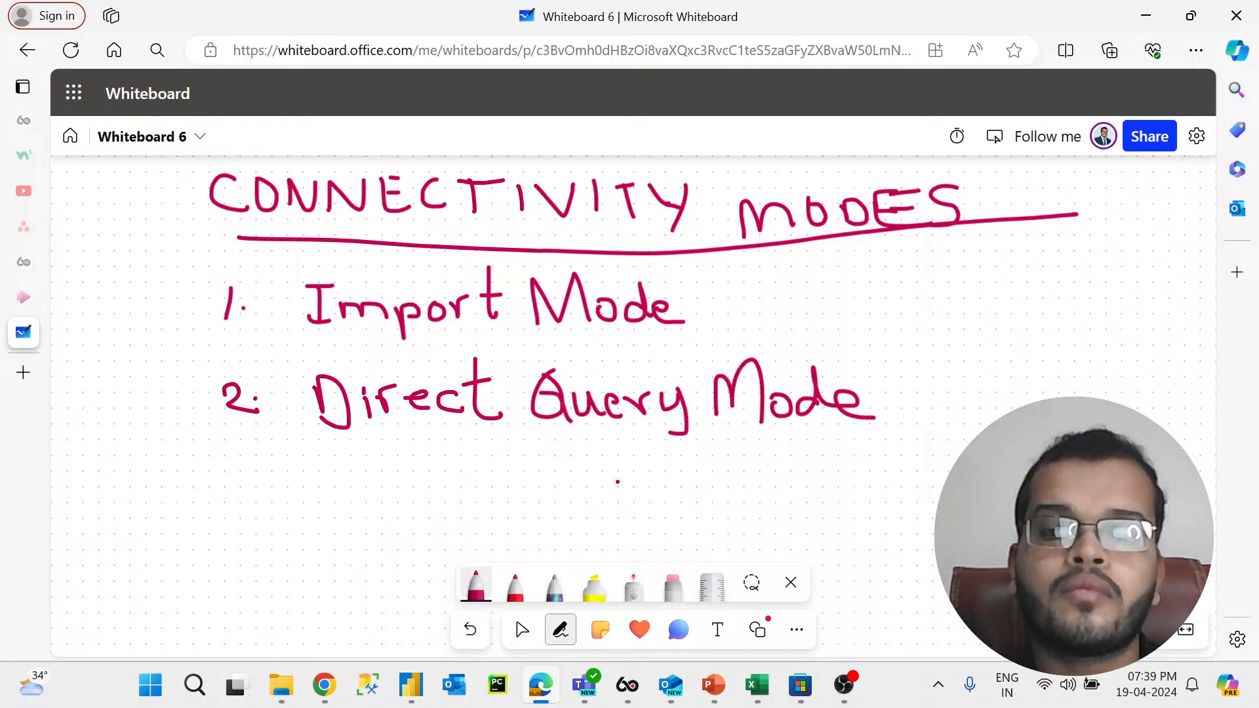
# Step: Add a third numbered item, Live Connectivity Mode, beneath the other two
pyautogui.moveTo(224, 474)
pyautogui.mouseDown()
pyautogui.moveTo(250, 497)
pyautogui.moveTo(219, 500)
pyautogui.mouseUp()
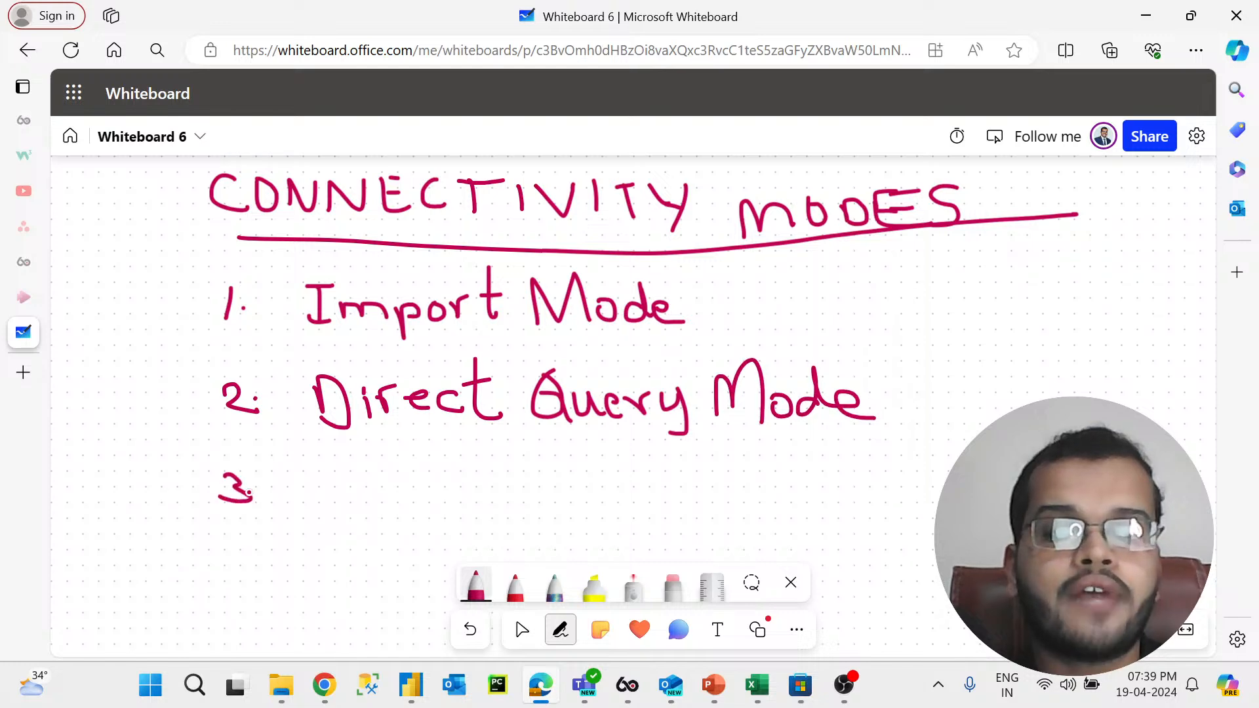
pyautogui.moveTo(335, 462)
pyautogui.mouseDown()
pyautogui.moveTo(374, 511)
pyautogui.moveTo(407, 506)
pyautogui.moveTo(419, 474)
pyautogui.moveTo(447, 510)
pyautogui.mouseUp()
pyautogui.click(387, 474)
pyautogui.moveTo(512, 474)
pyautogui.mouseDown()
pyautogui.moveTo(520, 518)
pyautogui.moveTo(528, 505)
pyautogui.moveTo(577, 515)
pyautogui.moveTo(598, 489)
pyautogui.moveTo(618, 510)
pyautogui.moveTo(649, 502)
pyautogui.moveTo(682, 515)
pyautogui.mouseUp()
pyautogui.moveTo(678, 463)
pyautogui.mouseDown()
pyautogui.moveTo(702, 515)
pyautogui.moveTo(722, 485)
pyautogui.moveTo(733, 511)
pyautogui.moveTo(771, 488)
pyautogui.moveTo(790, 512)
pyautogui.mouseUp()
pyautogui.click(729, 477)
pyautogui.click(772, 486)
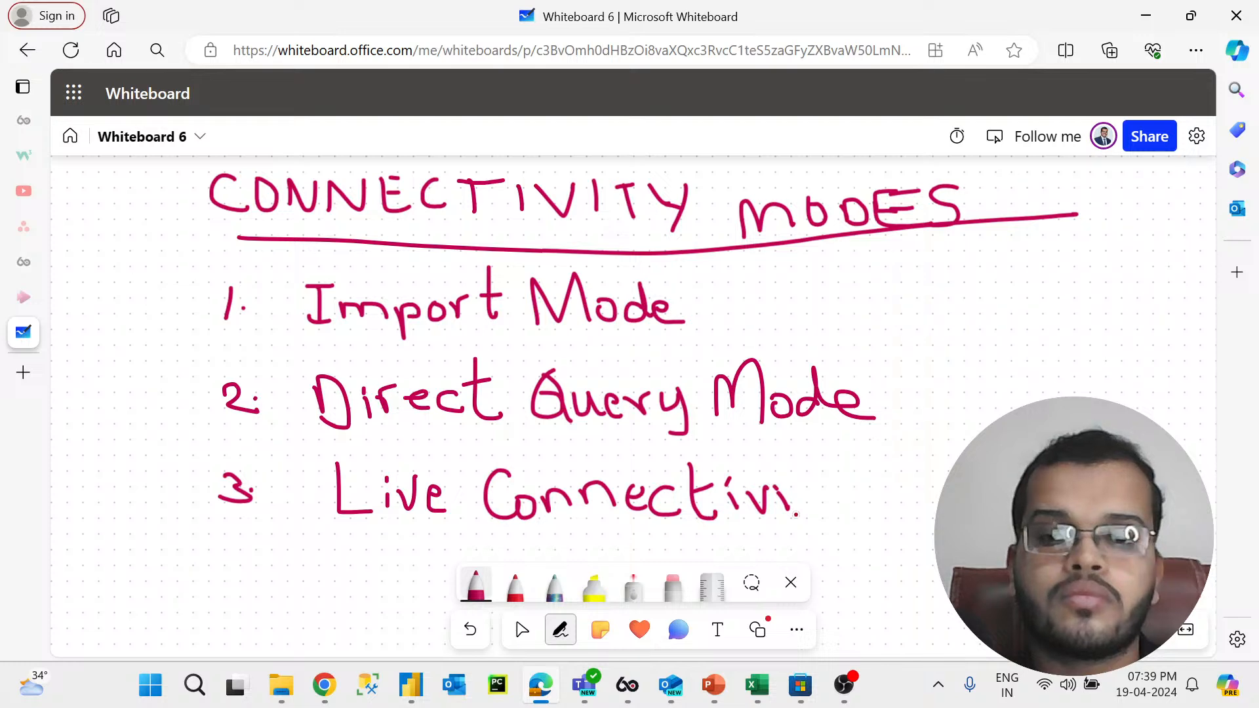
pyautogui.moveTo(796, 464)
pyautogui.mouseDown()
pyautogui.moveTo(813, 512)
pyautogui.moveTo(839, 510)
pyautogui.mouseUp()
pyautogui.moveTo(800, 491)
pyautogui.mouseDown()
pyautogui.moveTo(824, 485)
pyautogui.moveTo(859, 504)
pyautogui.moveTo(880, 536)
pyautogui.mouseUp()
pyautogui.moveTo(903, 472)
pyautogui.mouseDown()
pyautogui.moveTo(904, 513)
pyautogui.moveTo(938, 471)
pyautogui.moveTo(941, 502)
pyautogui.mouseUp()
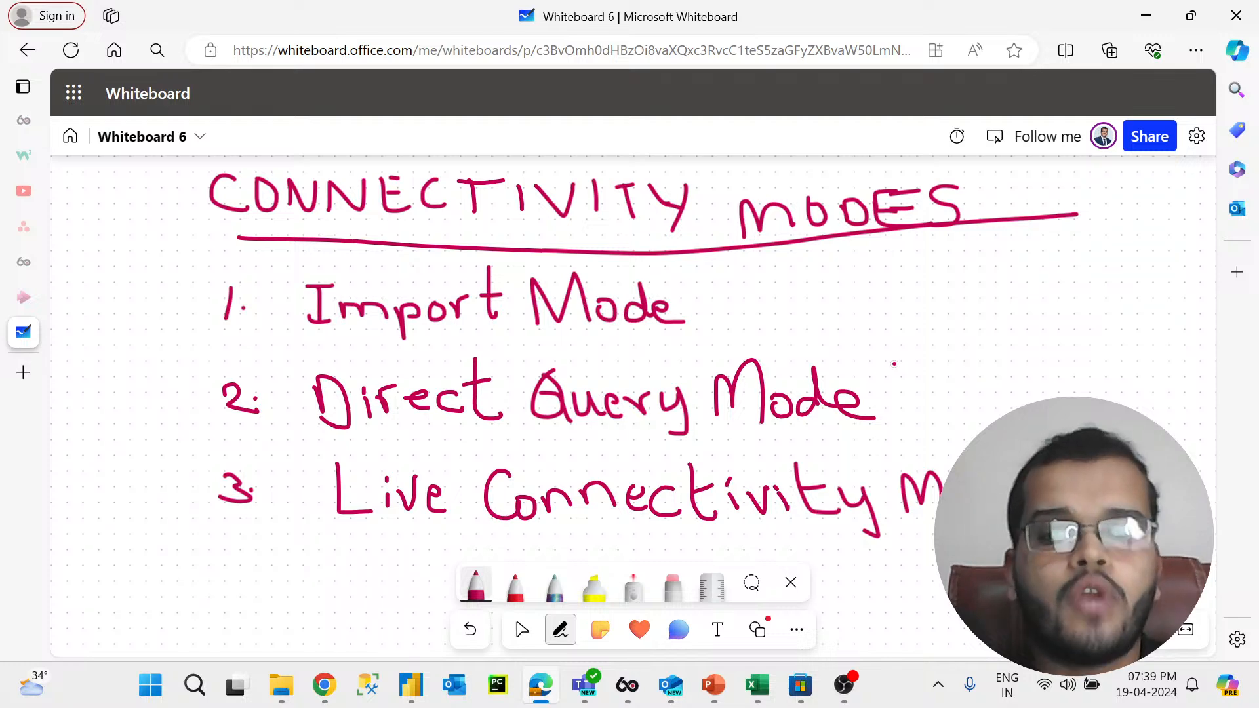
# Step: With the purple pen, tick Import Mode and Direct Query Mode
pyautogui.click(556, 593)
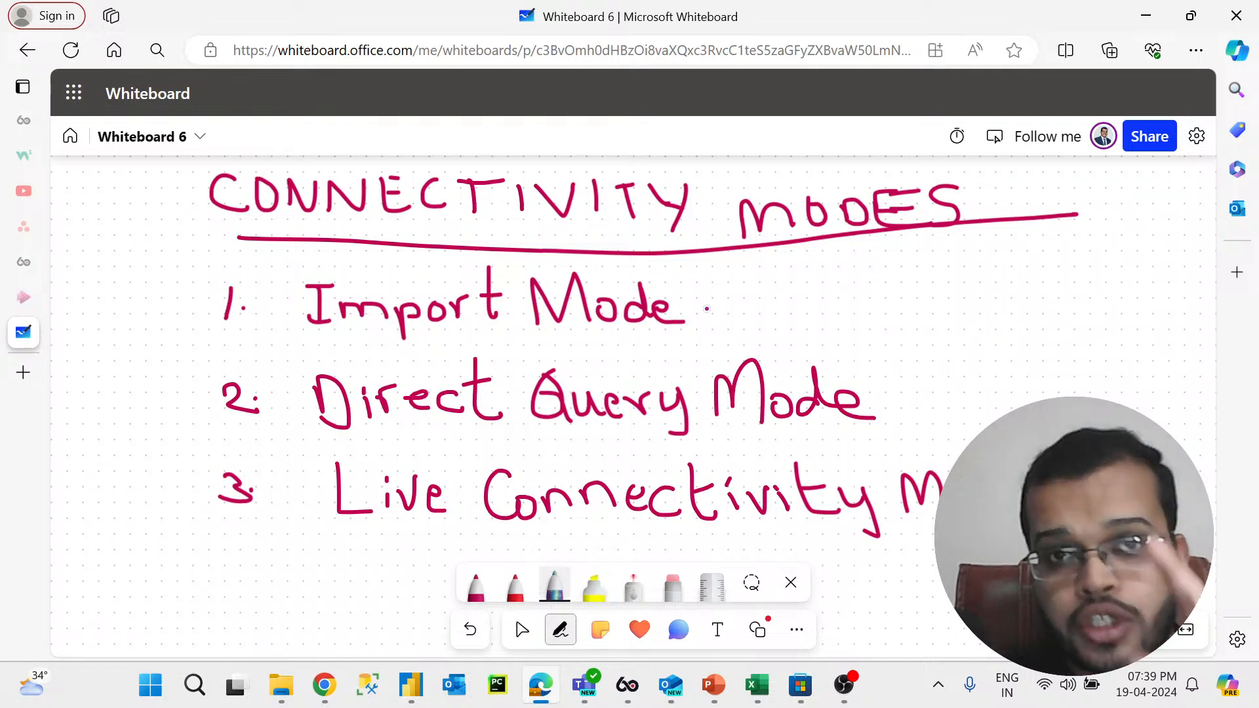
pyautogui.moveTo(702, 313)
pyautogui.mouseDown()
pyautogui.moveTo(724, 314)
pyautogui.moveTo(742, 272)
pyautogui.mouseUp()
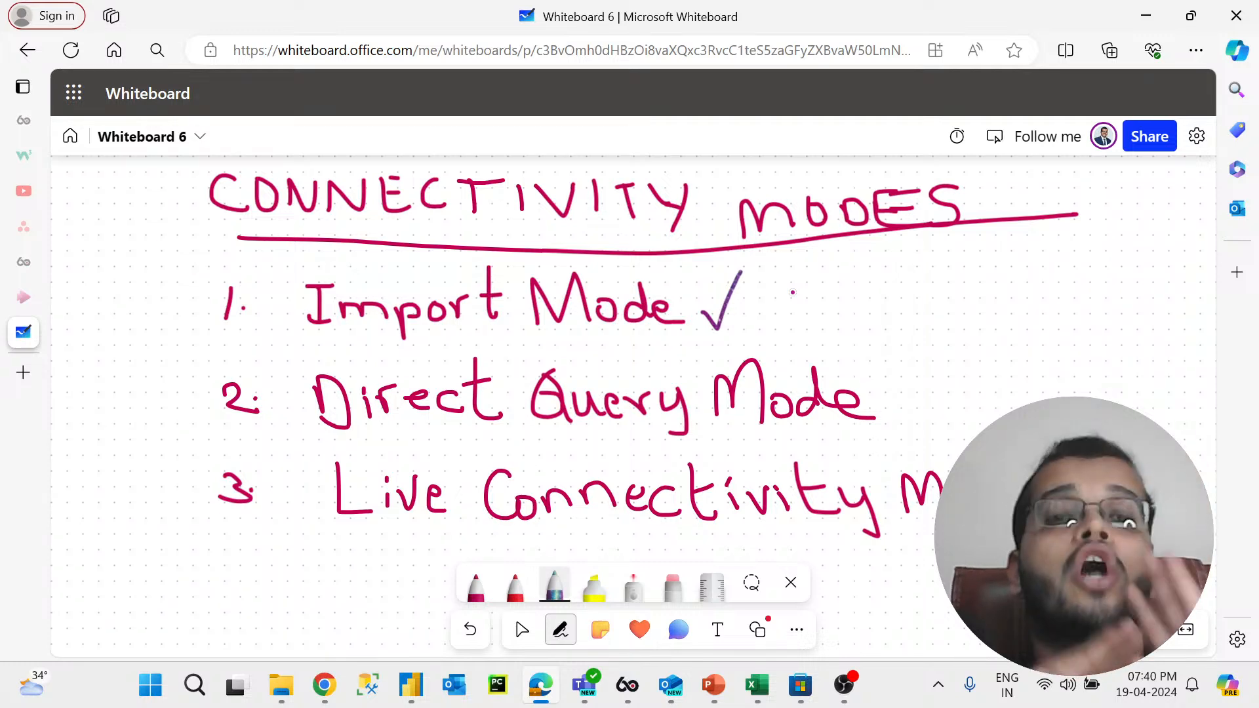
pyautogui.moveTo(886, 402); pyautogui.dragTo(944, 383)
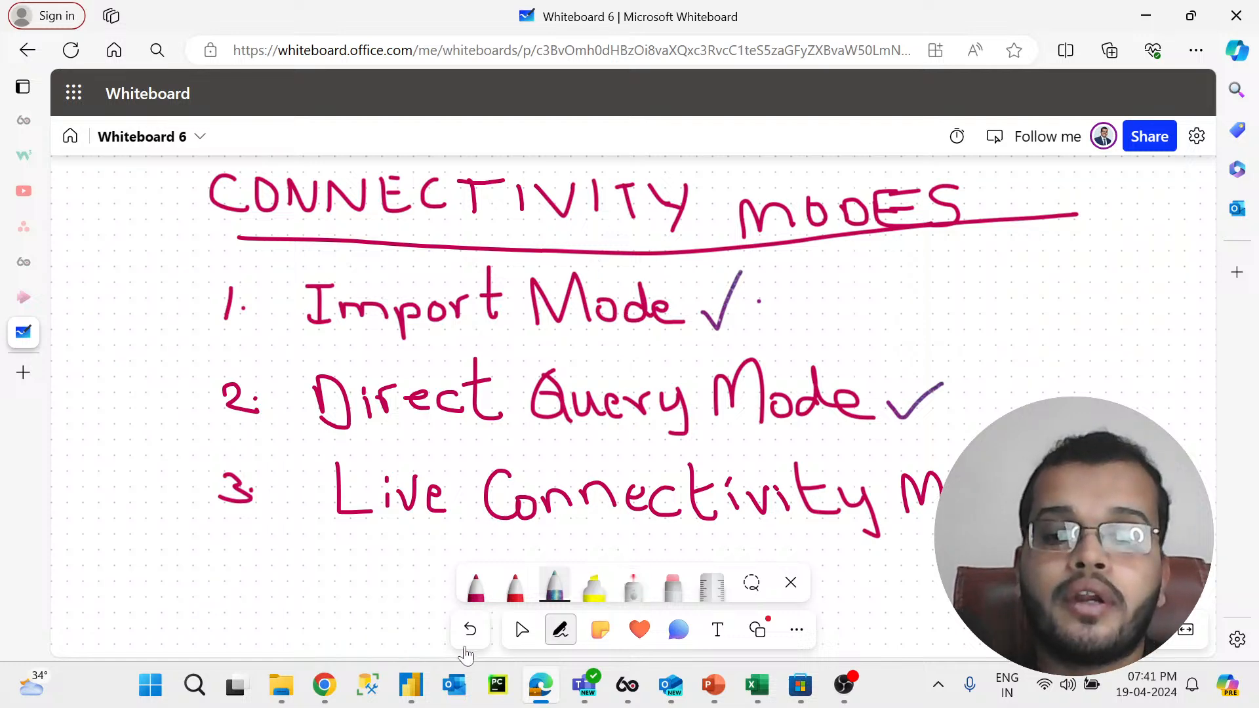
# Step: Return to Power BI, open the SQL Server database dialog, toggle between DirectQuery and Import, and cancel
pyautogui.click(393, 700)
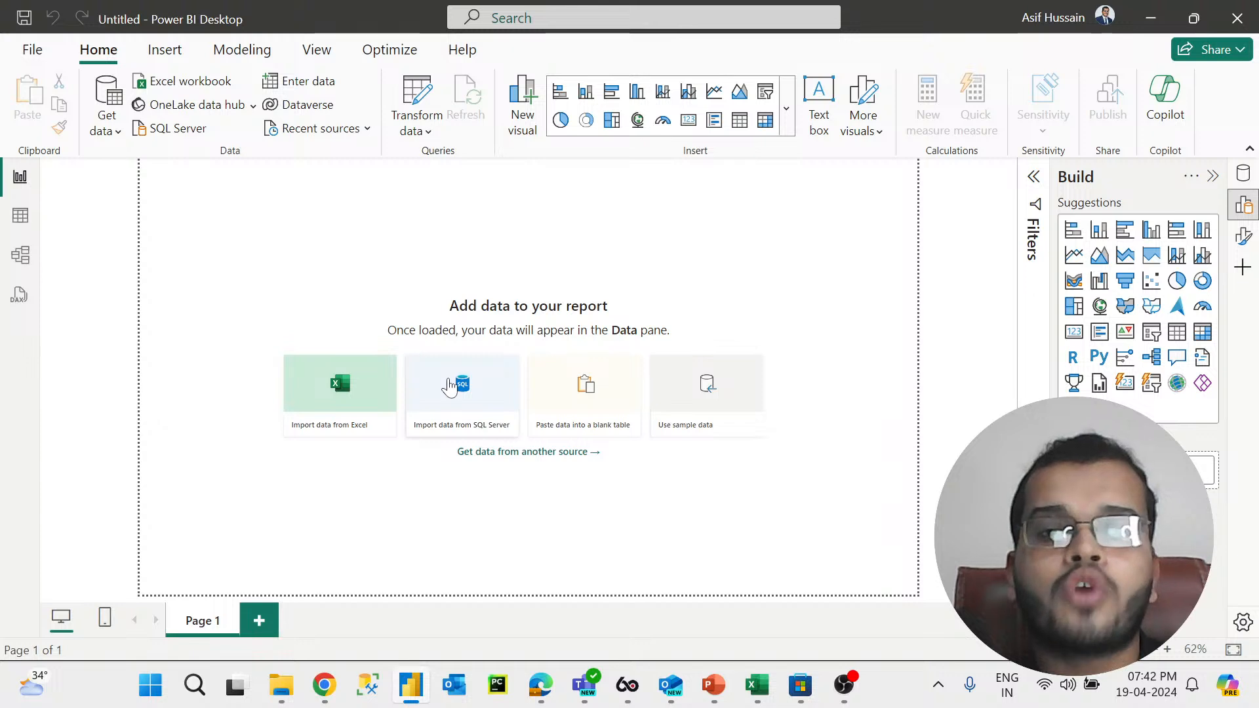
pyautogui.click(451, 386)
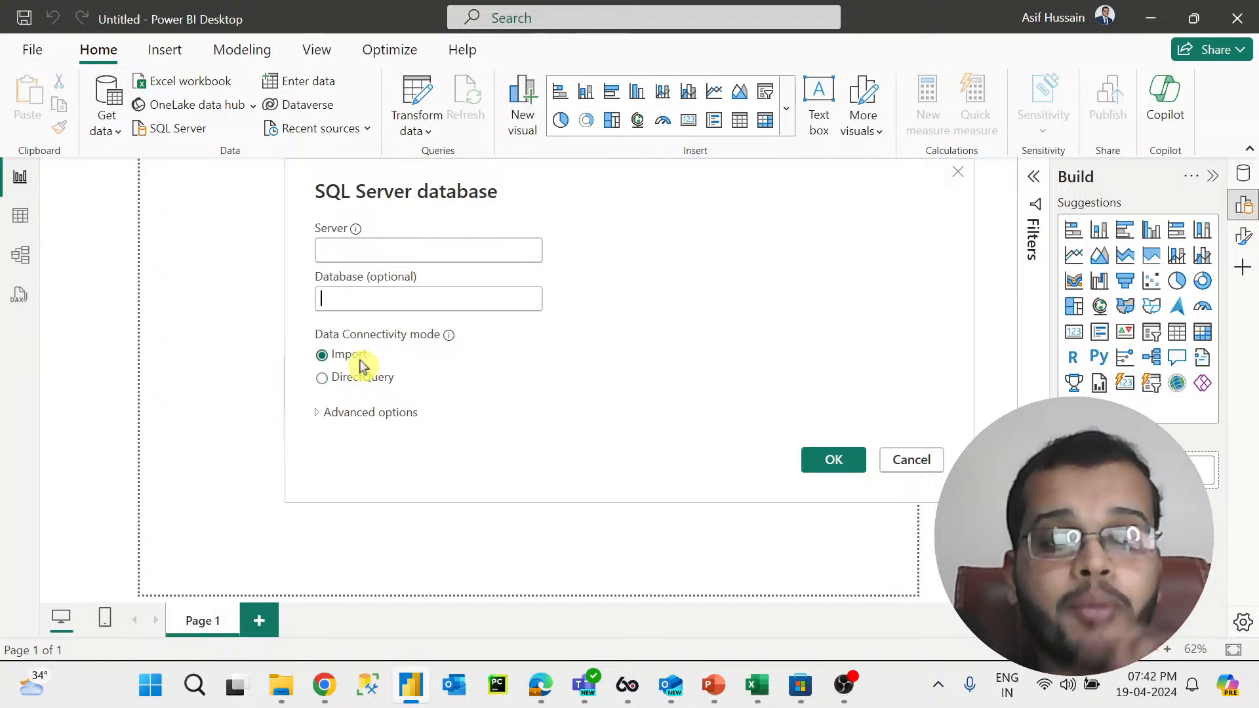
pyautogui.click(368, 380)
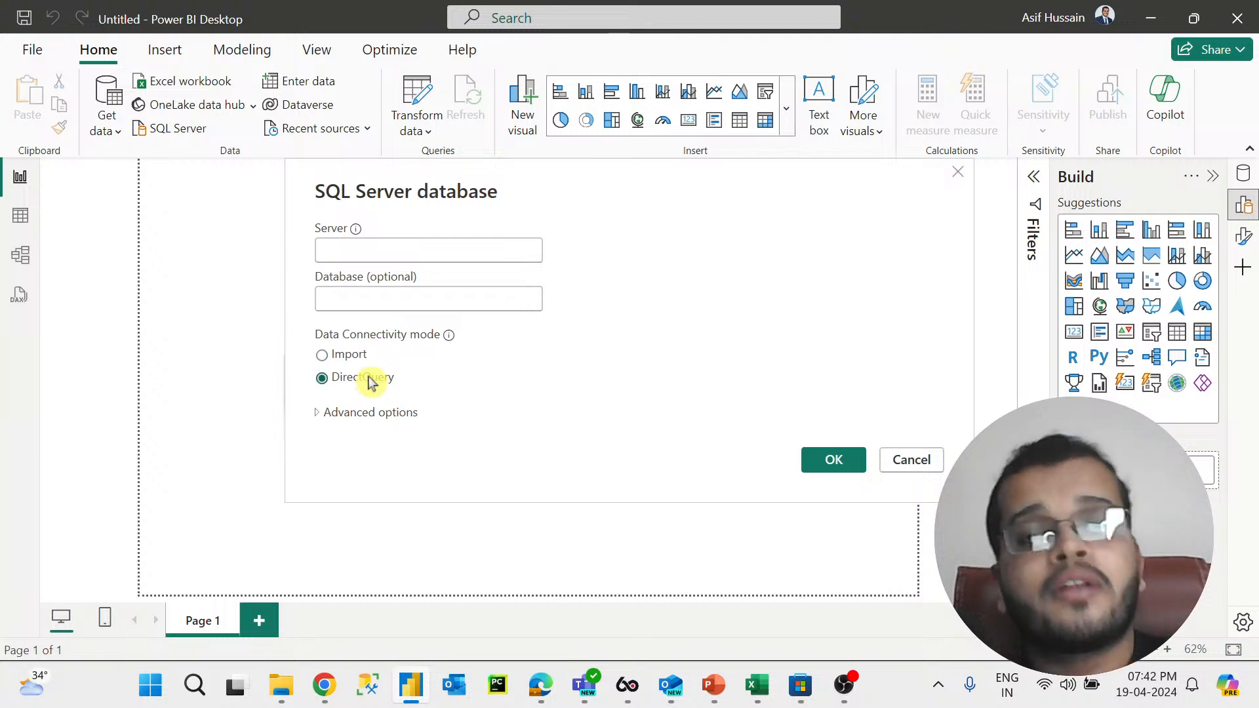
pyautogui.click(354, 361)
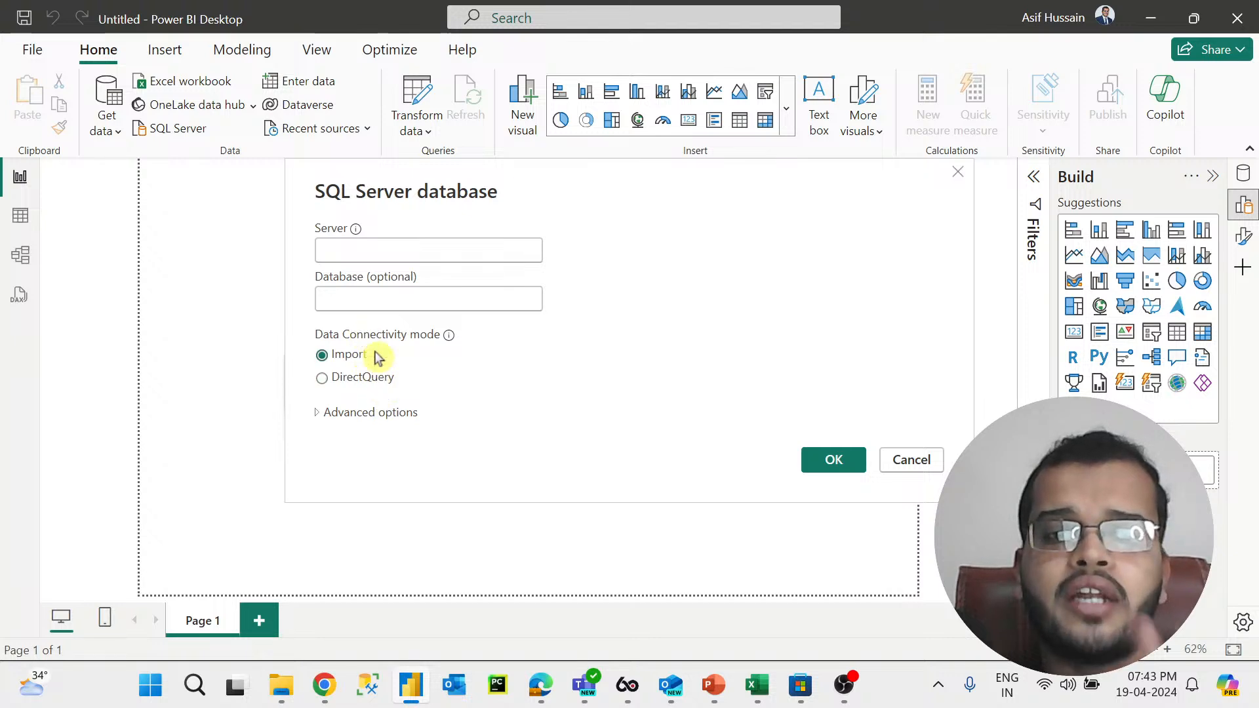
pyautogui.click(904, 462)
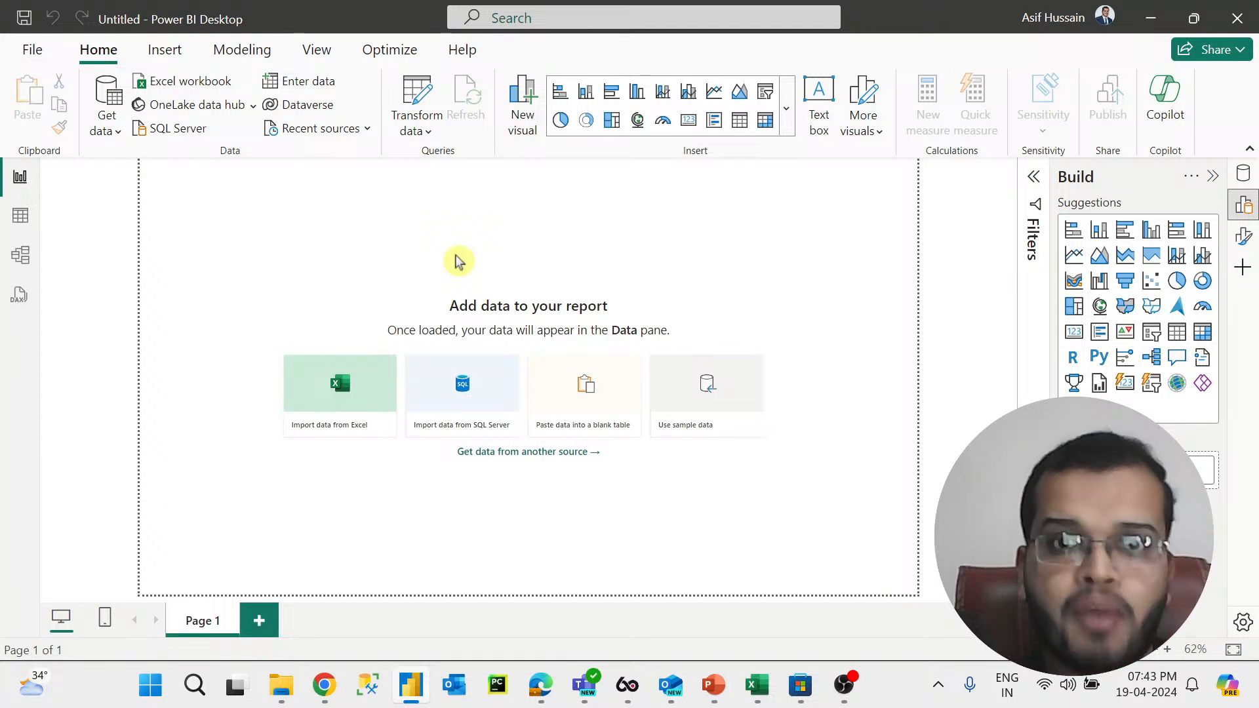
# Step: Look through the Table, DAX Query and Report views of Power BI Desktop, closing the DAX query intro
pyautogui.click(19, 215)
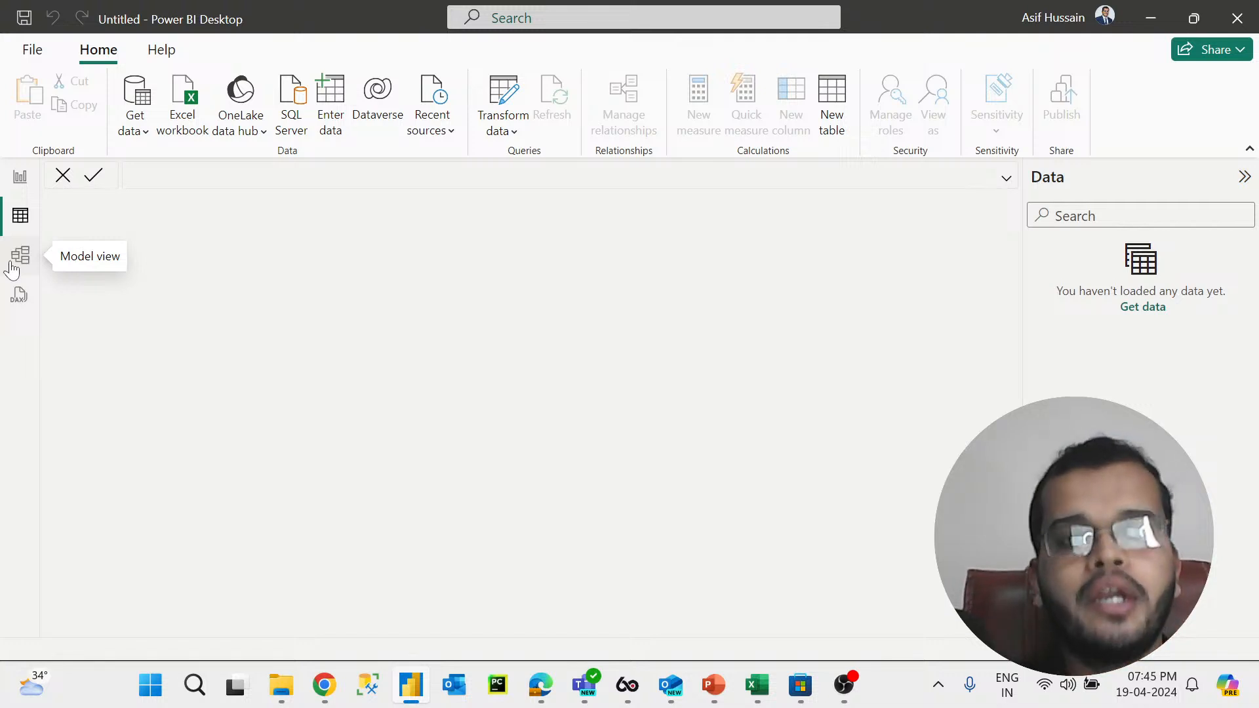
pyautogui.click(18, 295)
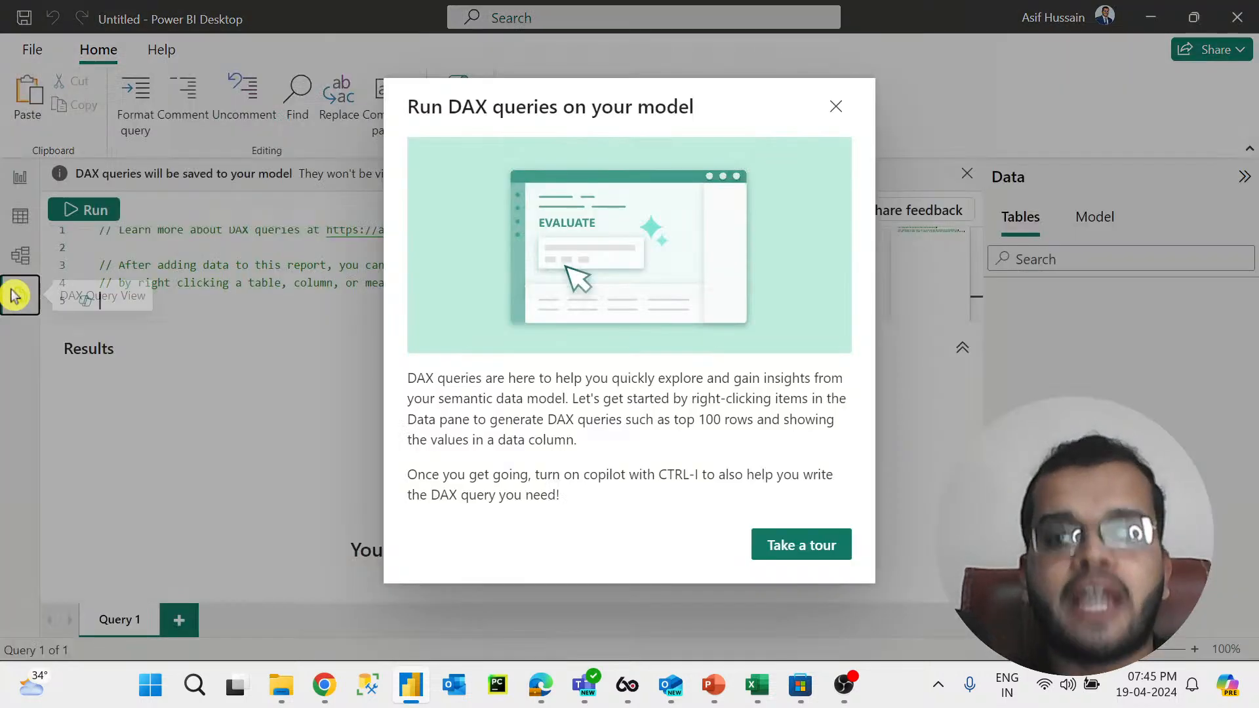
pyautogui.click(835, 106)
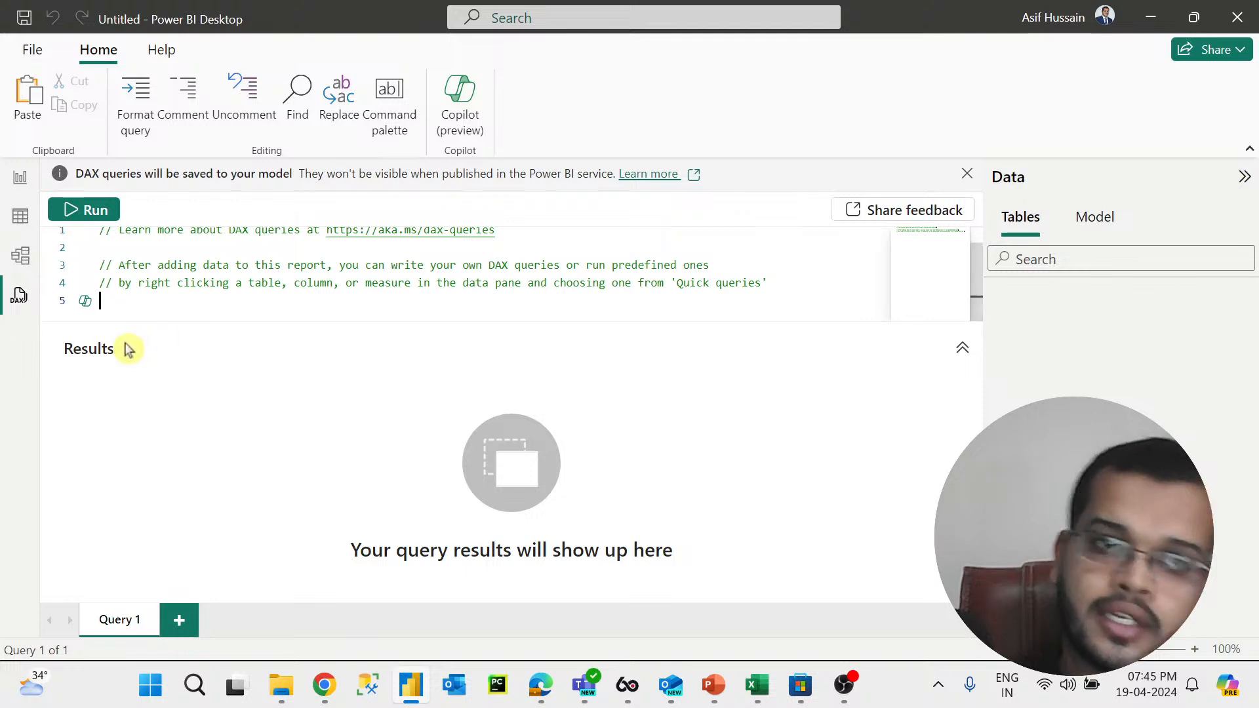
pyautogui.click(20, 177)
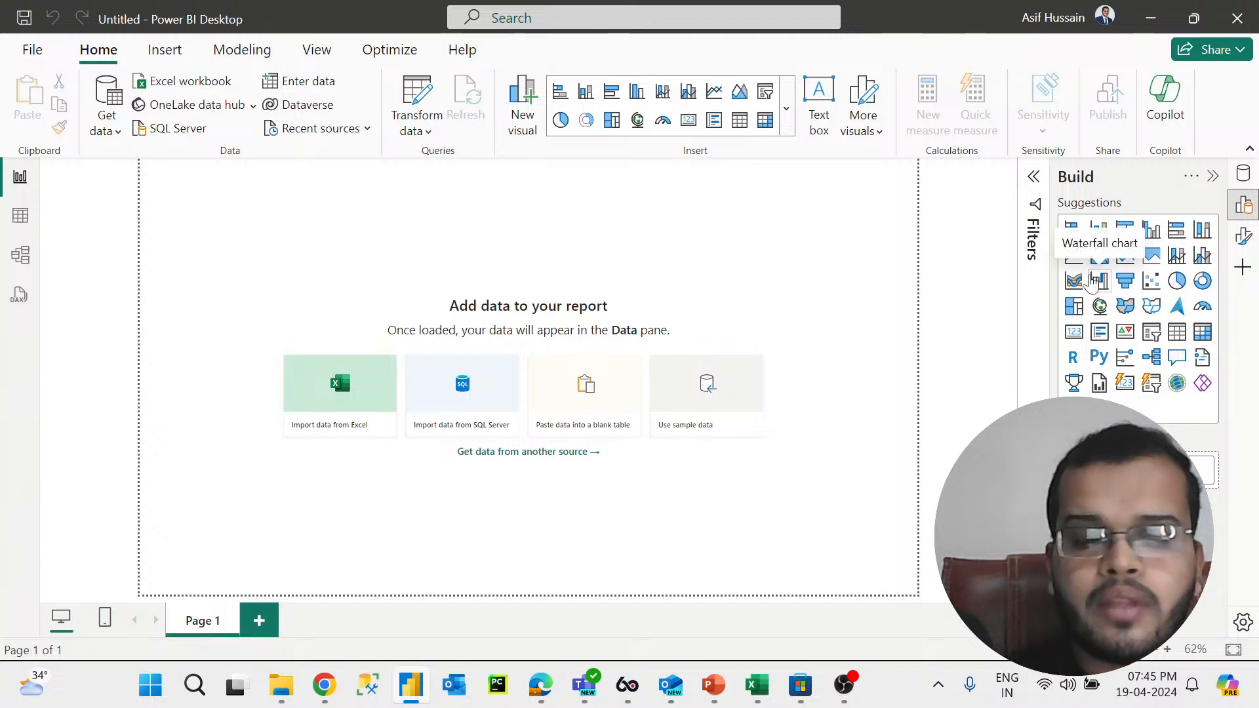
# Step: Open the visual gallery and browse its categories of available visuals, then close it
pyautogui.click(791, 122)
pyautogui.scroll(-5, 781, 190)
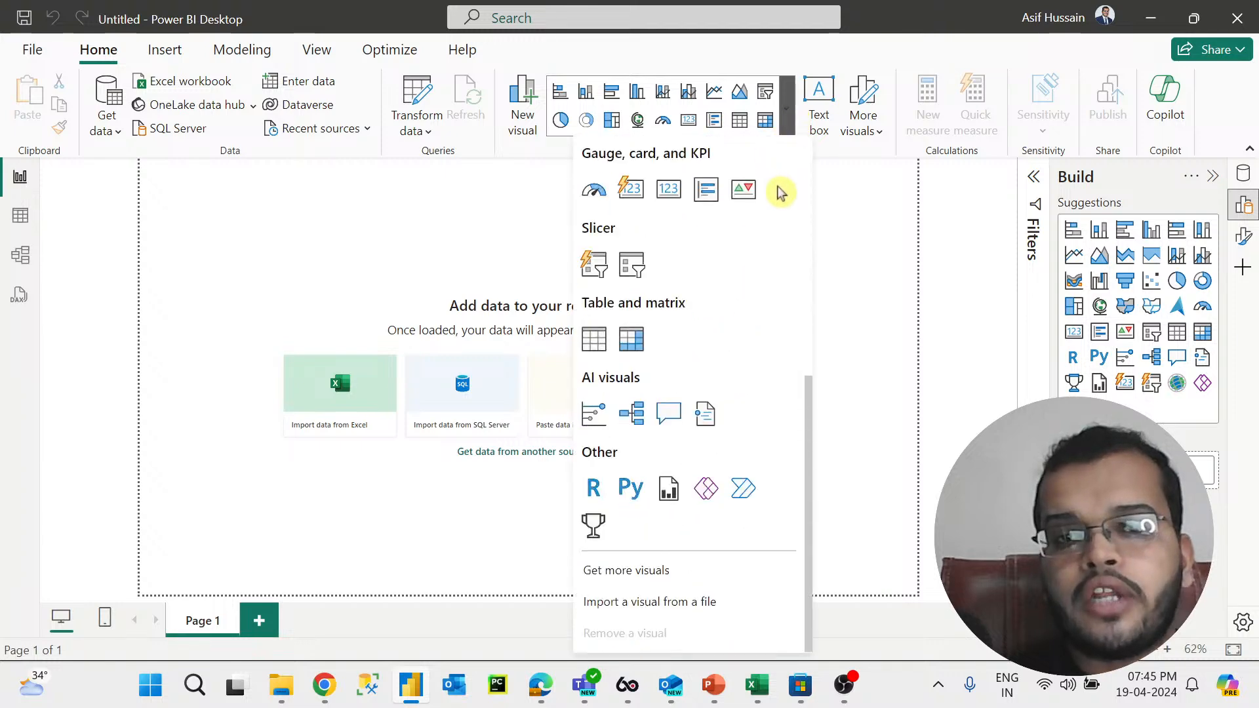
pyautogui.scroll(5, 777, 191)
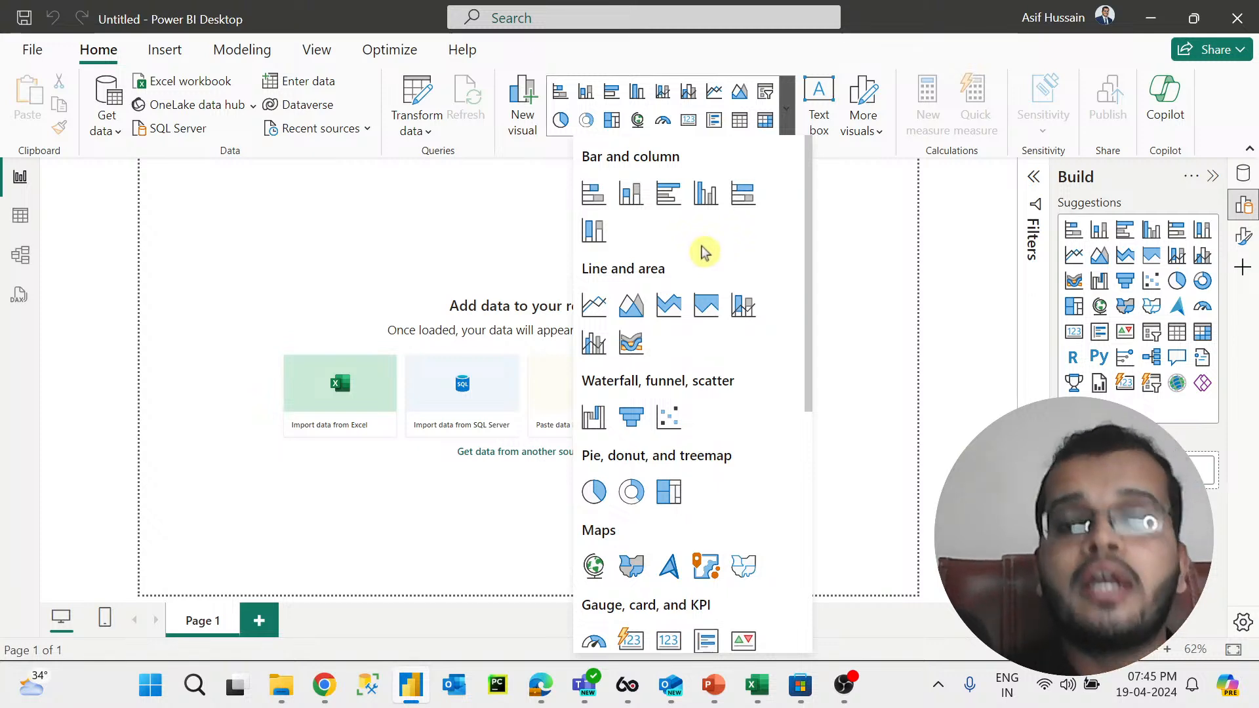
pyautogui.scroll(-2, 704, 253)
pyautogui.scroll(2, 704, 253)
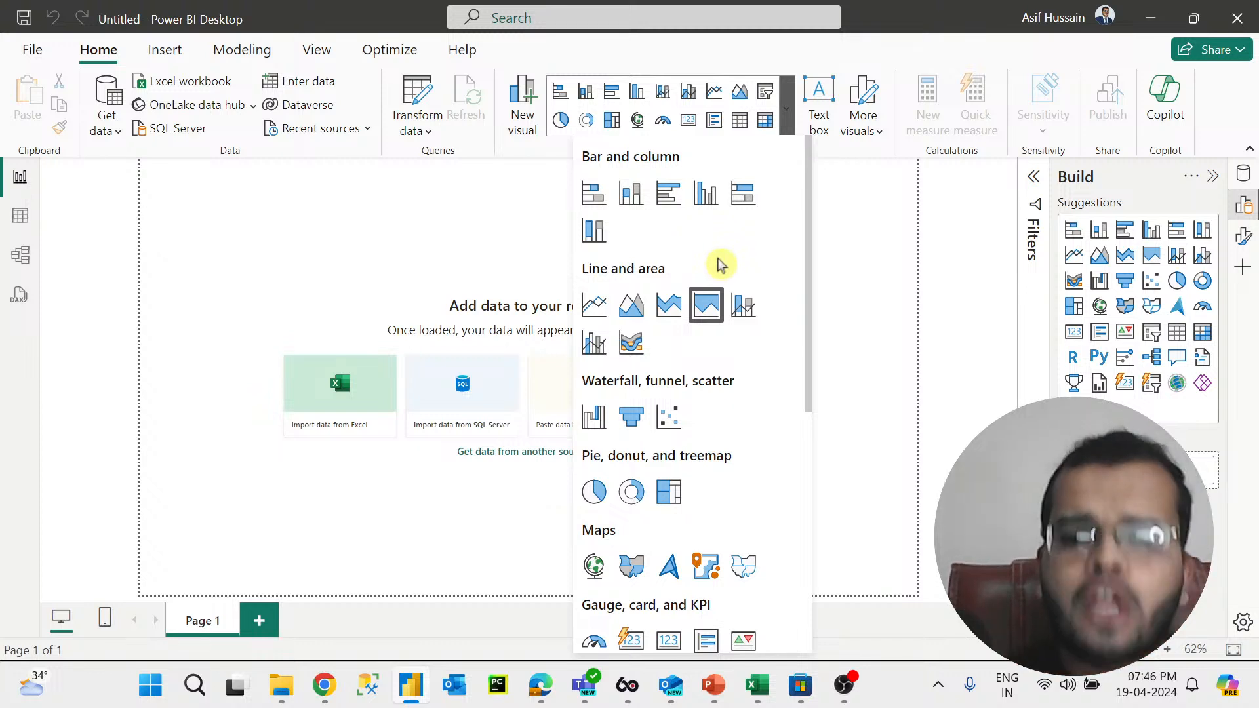
pyautogui.scroll(-5, 711, 259)
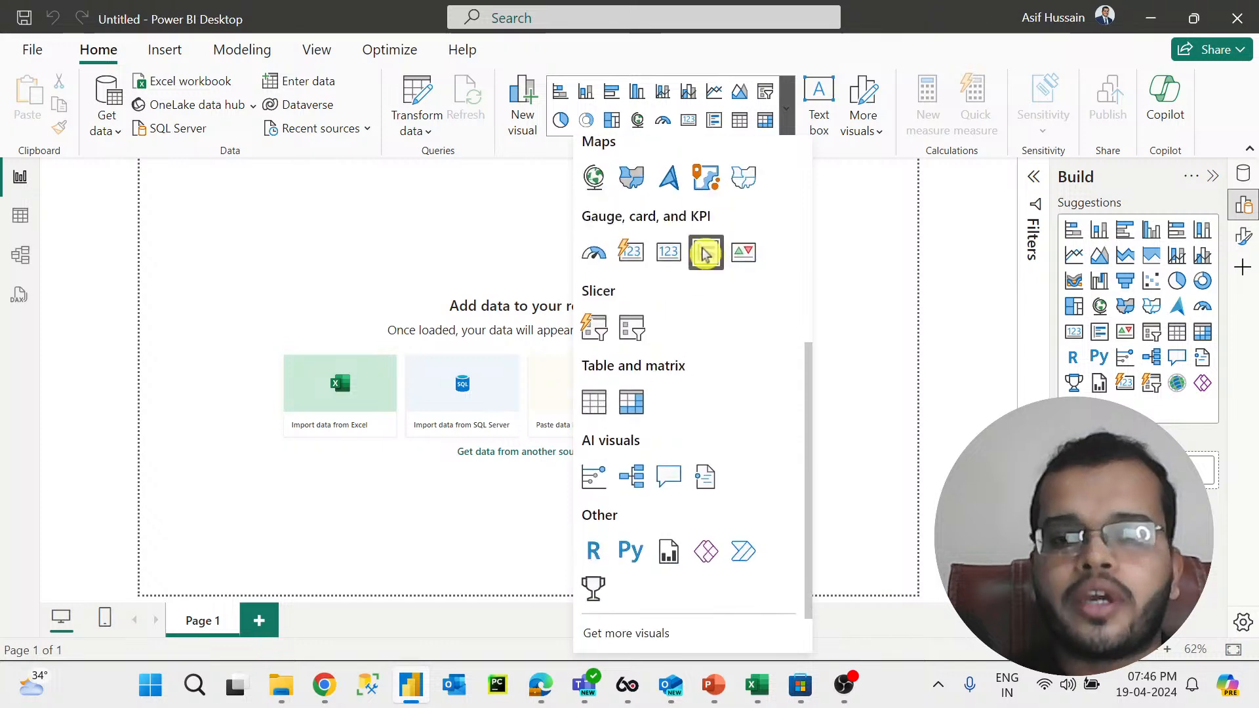
pyautogui.scroll(5, 692, 262)
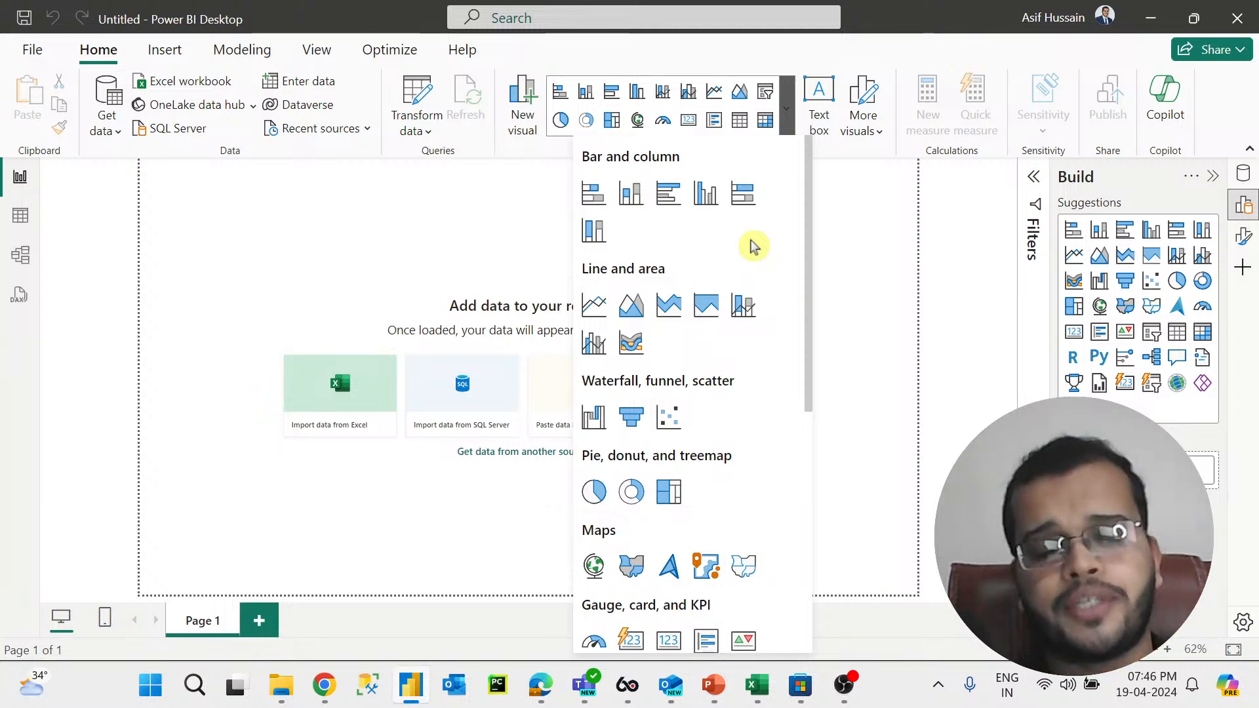
pyautogui.click(854, 314)
# Step: Switch to the whiteboard, move to blank space, and write the underlined heading Lice with the pen
pyautogui.click(539, 685)
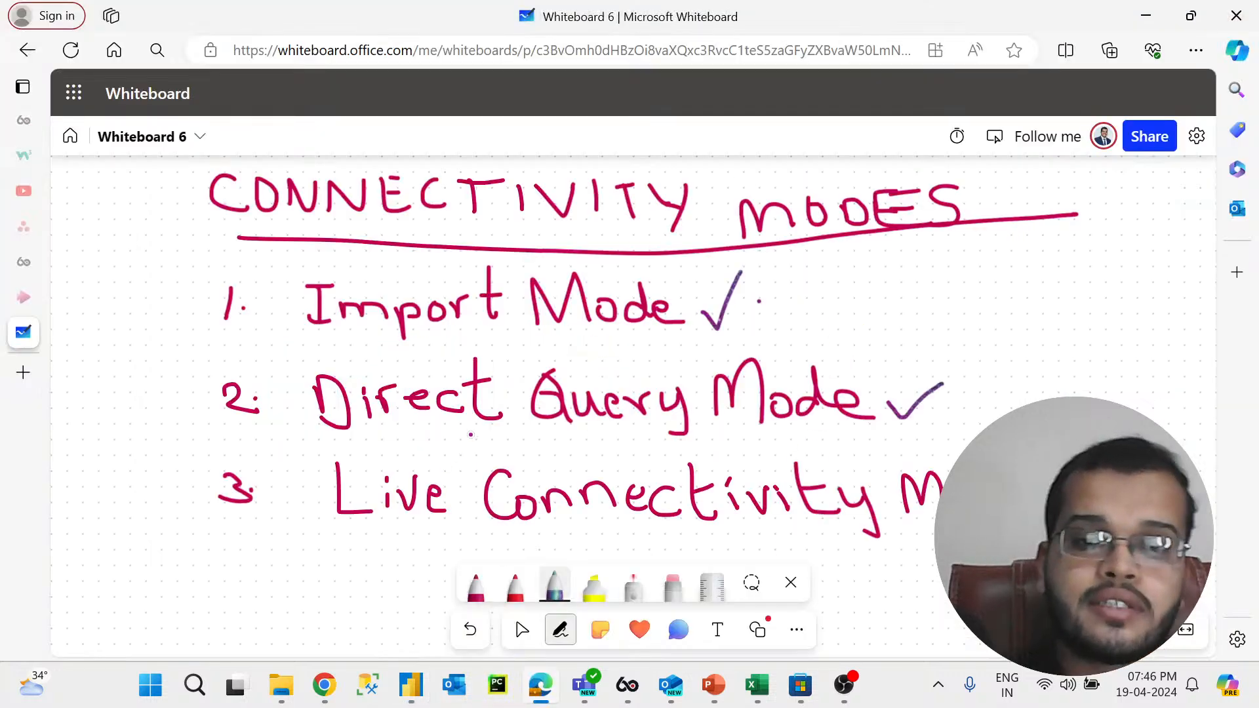
pyautogui.click(522, 629)
pyautogui.moveTo(489, 525); pyautogui.dragTo(505, 126)
pyautogui.click(554, 631)
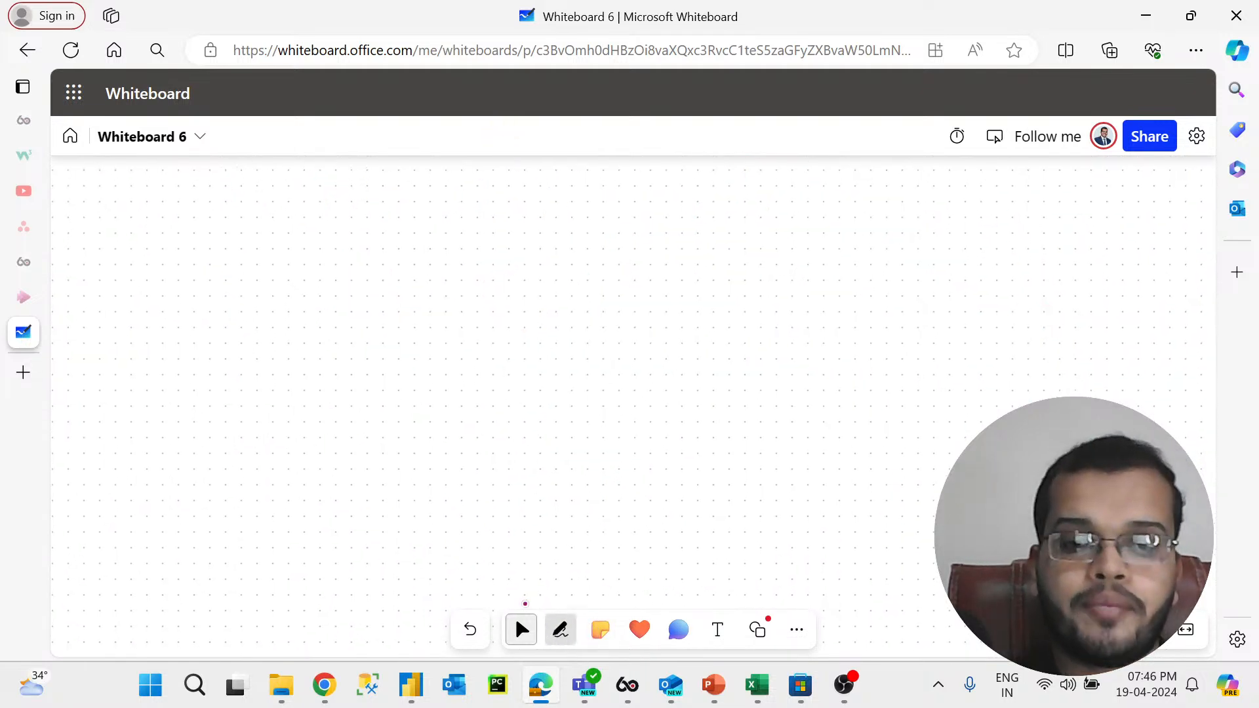
pyautogui.moveTo(129, 204)
pyautogui.mouseDown()
pyautogui.moveTo(170, 266)
pyautogui.moveTo(162, 221)
pyautogui.moveTo(211, 265)
pyautogui.moveTo(256, 265)
pyautogui.mouseUp()
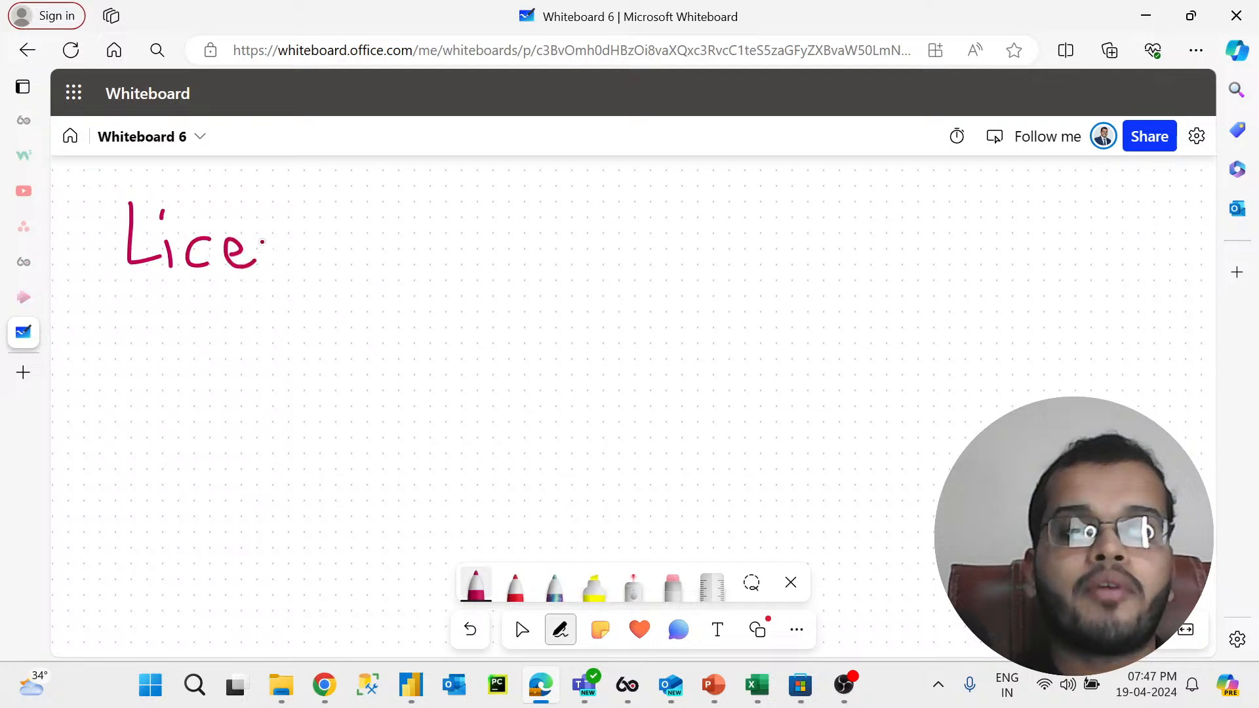
pyautogui.moveTo(123, 298); pyautogui.dragTo(271, 298)
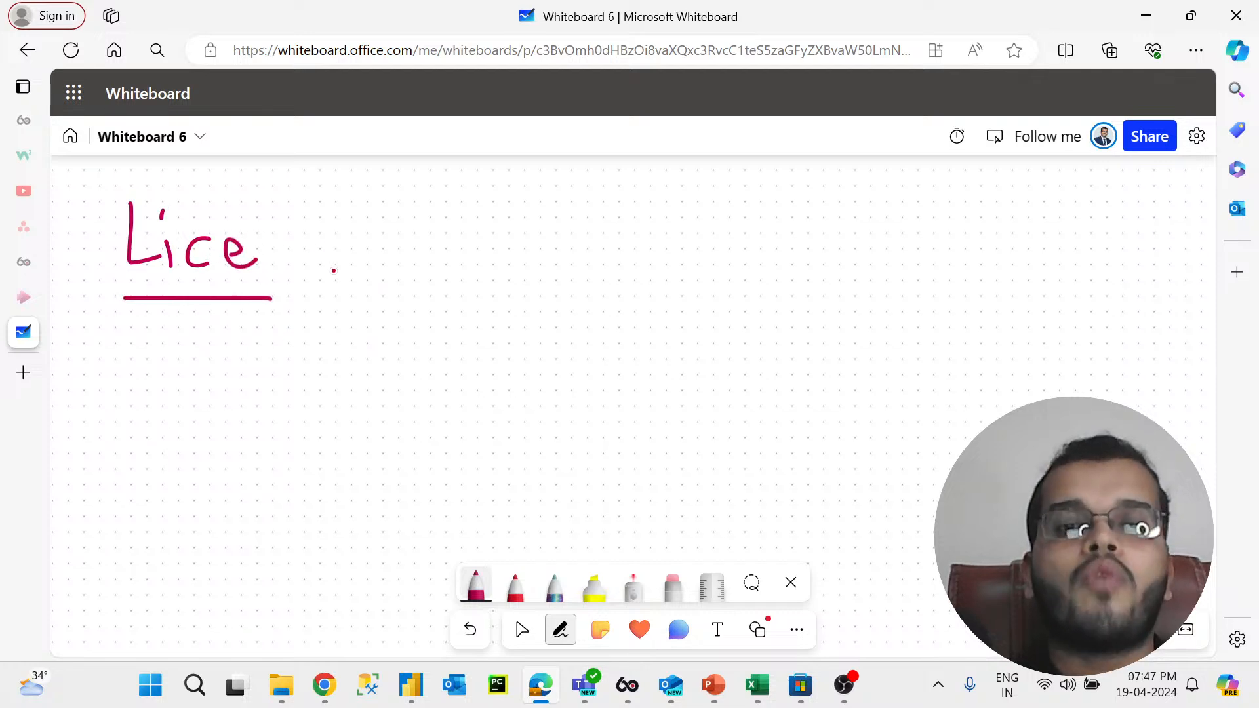
# Step: Write a numbered list beside the heading: 1. Free, 2. Premium, 3 Pro
pyautogui.click(400, 248)
pyautogui.click(401, 302)
pyautogui.moveTo(404, 281); pyautogui.dragTo(421, 280)
pyautogui.moveTo(556, 220)
pyautogui.mouseDown()
pyautogui.moveTo(568, 259)
pyautogui.moveTo(584, 247)
pyautogui.mouseUp()
pyautogui.moveTo(641, 205)
pyautogui.mouseDown()
pyautogui.moveTo(651, 249)
pyautogui.moveTo(684, 189)
pyautogui.moveTo(680, 214)
pyautogui.moveTo(705, 236)
pyautogui.moveTo(711, 203)
pyautogui.moveTo(748, 239)
pyautogui.moveTo(767, 219)
pyautogui.moveTo(759, 233)
pyautogui.moveTo(783, 243)
pyautogui.mouseUp()
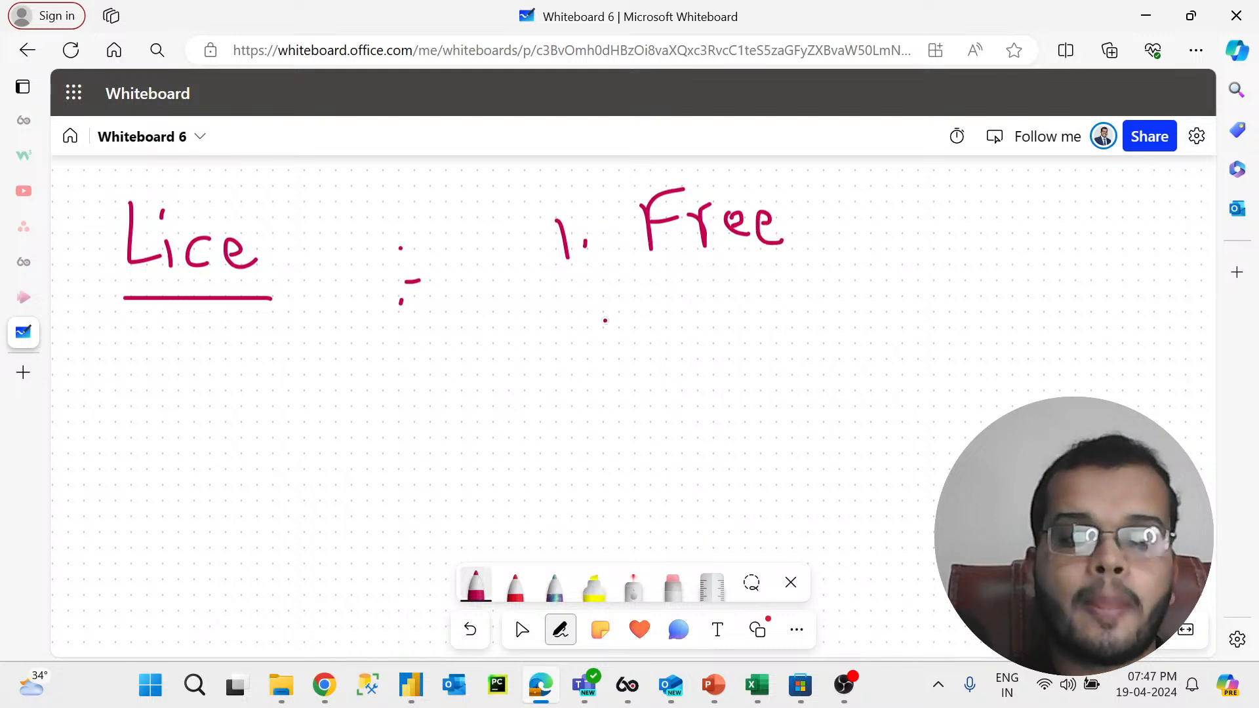
pyautogui.moveTo(567, 323)
pyautogui.mouseDown()
pyautogui.moveTo(572, 365)
pyautogui.moveTo(616, 371)
pyautogui.mouseUp()
pyautogui.moveTo(692, 295); pyautogui.dragTo(693, 360)
pyautogui.moveTo(690, 301)
pyautogui.mouseDown()
pyautogui.moveTo(696, 325)
pyautogui.moveTo(735, 354)
pyautogui.moveTo(747, 318)
pyautogui.moveTo(769, 354)
pyautogui.moveTo(819, 318)
pyautogui.moveTo(849, 353)
pyautogui.moveTo(871, 328)
pyautogui.moveTo(875, 358)
pyautogui.moveTo(960, 342)
pyautogui.mouseUp()
pyautogui.moveTo(580, 430)
pyautogui.mouseDown()
pyautogui.moveTo(593, 448)
pyautogui.moveTo(569, 463)
pyautogui.mouseUp()
pyautogui.moveTo(682, 434)
pyautogui.mouseDown()
pyautogui.moveTo(686, 477)
pyautogui.moveTo(688, 444)
pyautogui.moveTo(724, 464)
pyautogui.moveTo(739, 439)
pyautogui.moveTo(762, 441)
pyautogui.mouseUp()
pyautogui.click(726, 437)
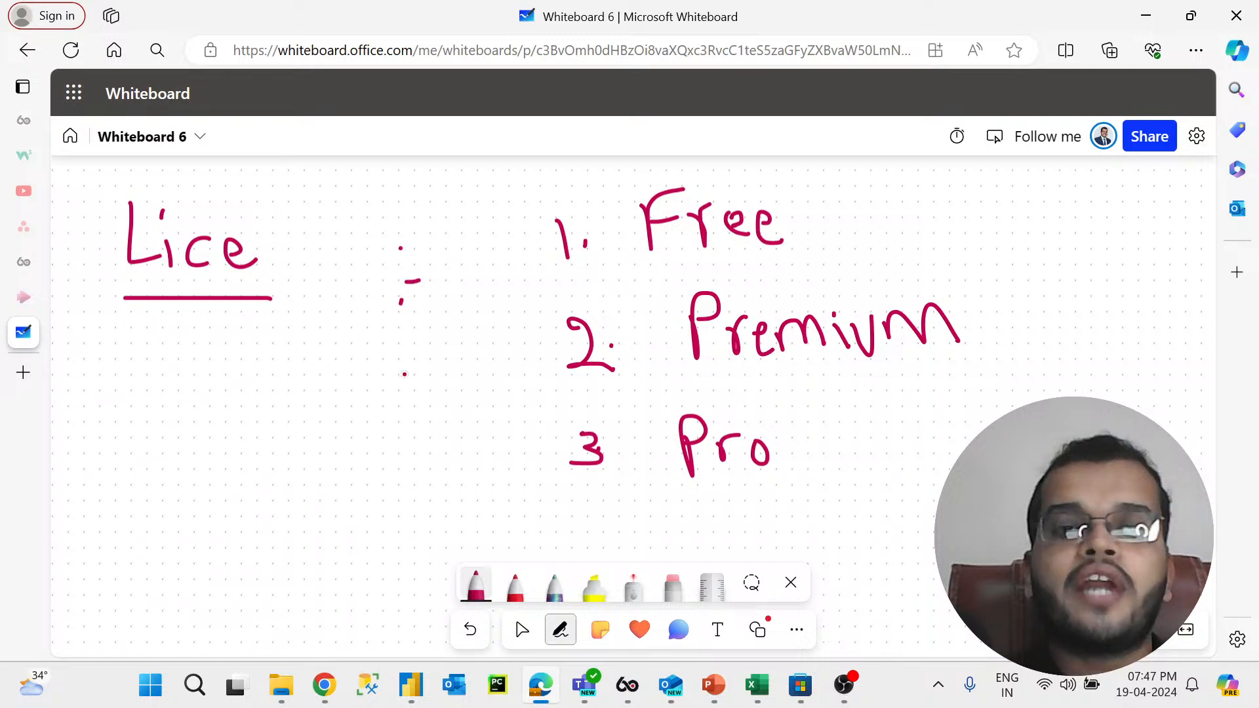
# Step: Write P.D, P.Q.E and DAX as three lines under the heading
pyautogui.moveTo(204, 359)
pyautogui.mouseDown()
pyautogui.moveTo(211, 411)
pyautogui.moveTo(205, 388)
pyautogui.moveTo(255, 384)
pyautogui.mouseUp()
pyautogui.moveTo(301, 336); pyautogui.dragTo(301, 396)
pyautogui.moveTo(300, 335)
pyautogui.mouseDown()
pyautogui.moveTo(338, 370)
pyautogui.moveTo(304, 397)
pyautogui.mouseUp()
pyautogui.moveTo(215, 427)
pyautogui.mouseDown()
pyautogui.moveTo(221, 497)
pyautogui.moveTo(225, 452)
pyautogui.mouseUp()
pyautogui.moveTo(264, 450)
pyautogui.mouseDown()
pyautogui.moveTo(305, 489)
pyautogui.moveTo(326, 430)
pyautogui.moveTo(340, 473)
pyautogui.mouseUp()
pyautogui.moveTo(348, 441); pyautogui.dragTo(347, 452)
pyautogui.moveTo(380, 402)
pyautogui.mouseDown()
pyautogui.moveTo(412, 443)
pyautogui.moveTo(397, 395)
pyautogui.mouseUp()
pyautogui.moveTo(225, 522)
pyautogui.mouseDown()
pyautogui.moveTo(227, 551)
pyautogui.moveTo(295, 547)
pyautogui.moveTo(287, 531)
pyautogui.moveTo(336, 543)
pyautogui.mouseUp()
pyautogui.click(312, 518)
pyautogui.moveTo(330, 510); pyautogui.dragTo(315, 544)
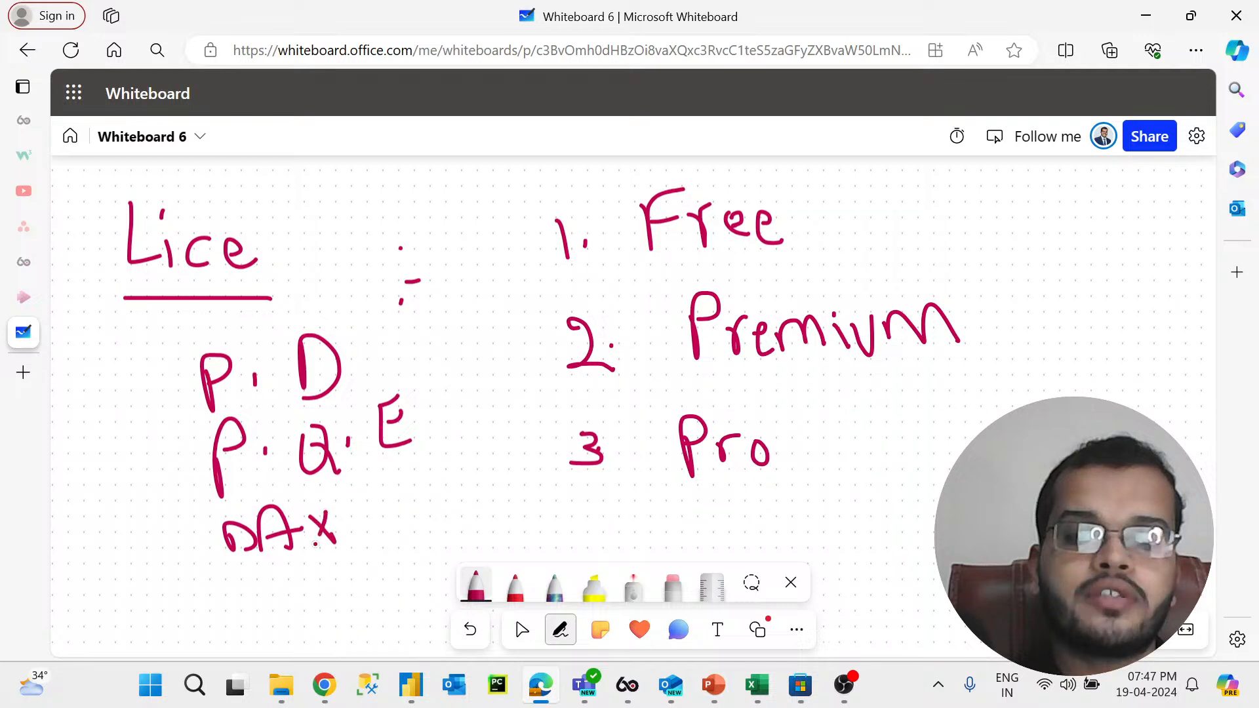
pyautogui.click(307, 544)
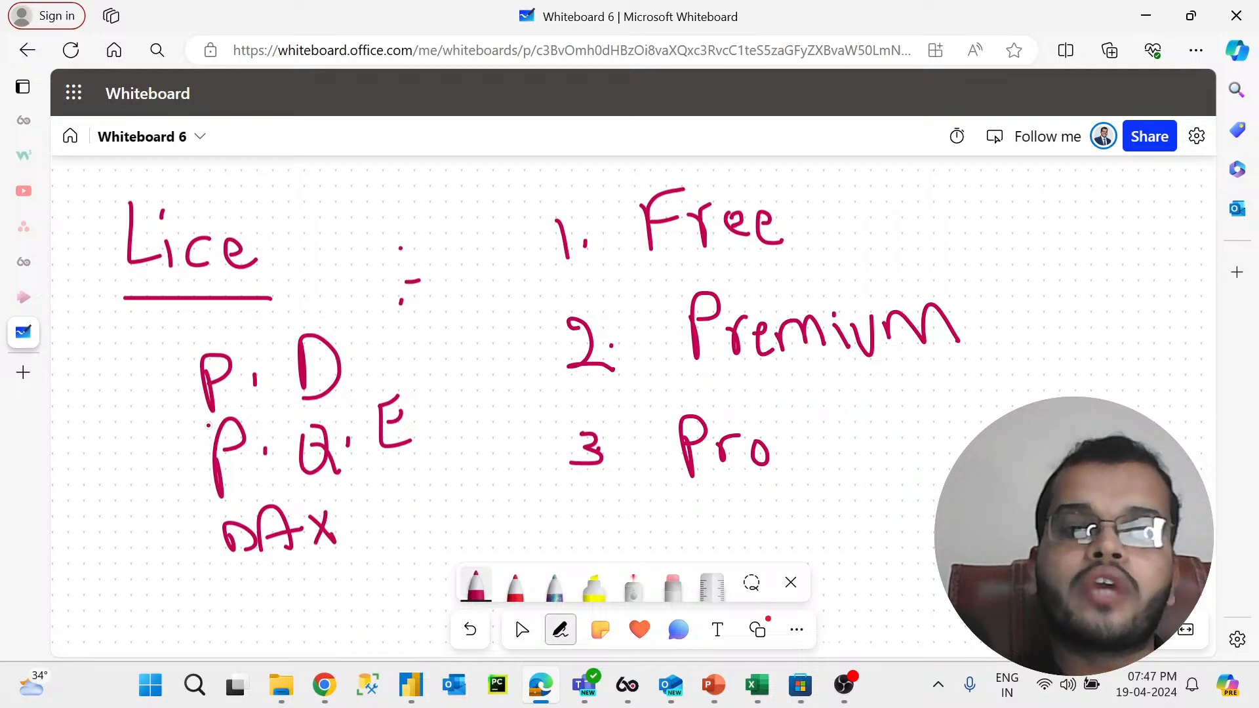
# Step: Bracket the three lines and draw an arrow from P.Q.E to the Free item
pyautogui.moveTo(195, 335)
pyautogui.mouseDown()
pyautogui.moveTo(172, 466)
pyautogui.moveTo(233, 594)
pyautogui.mouseUp()
pyautogui.moveTo(408, 436)
pyautogui.mouseDown()
pyautogui.moveTo(565, 259)
pyautogui.moveTo(562, 289)
pyautogui.mouseUp()
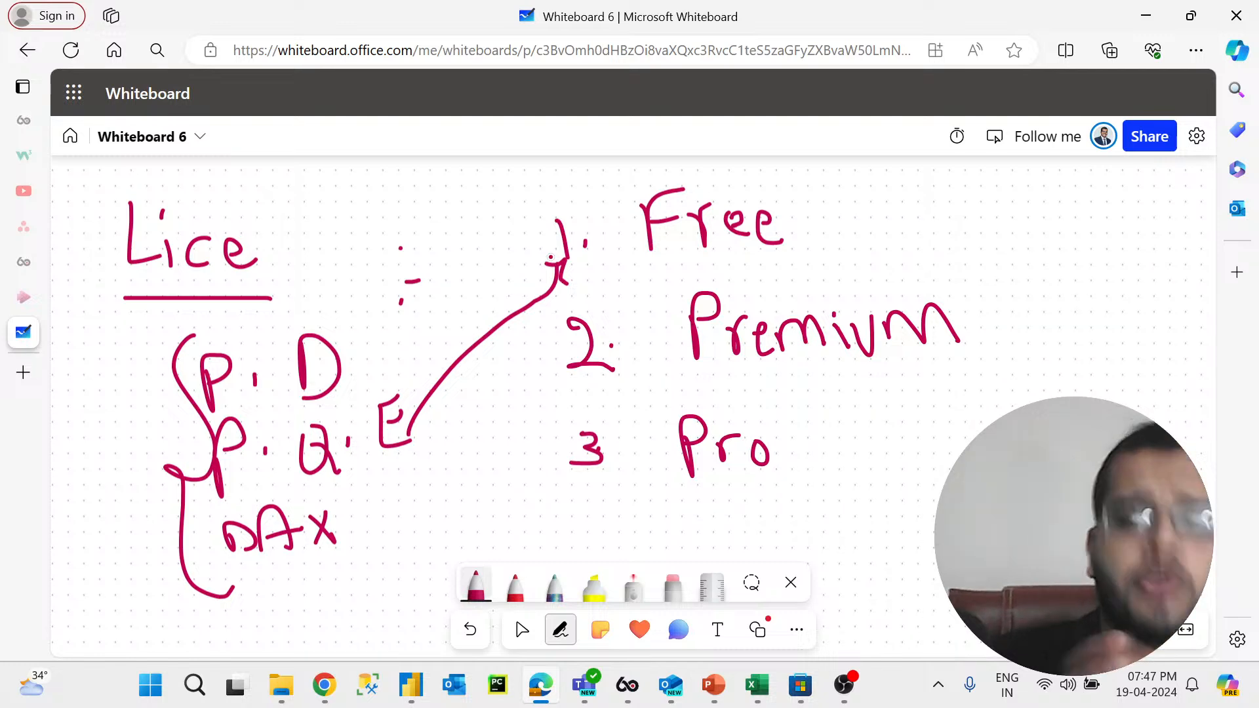
pyautogui.click(411, 685)
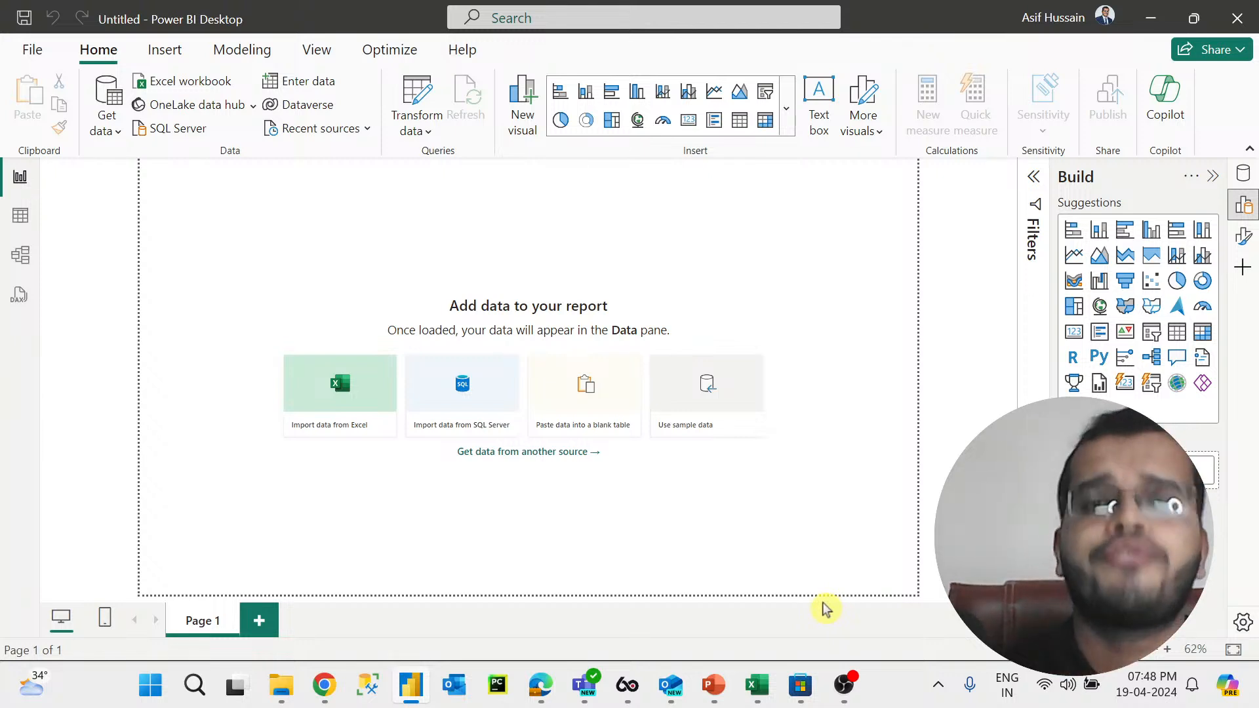
pyautogui.click(531, 694)
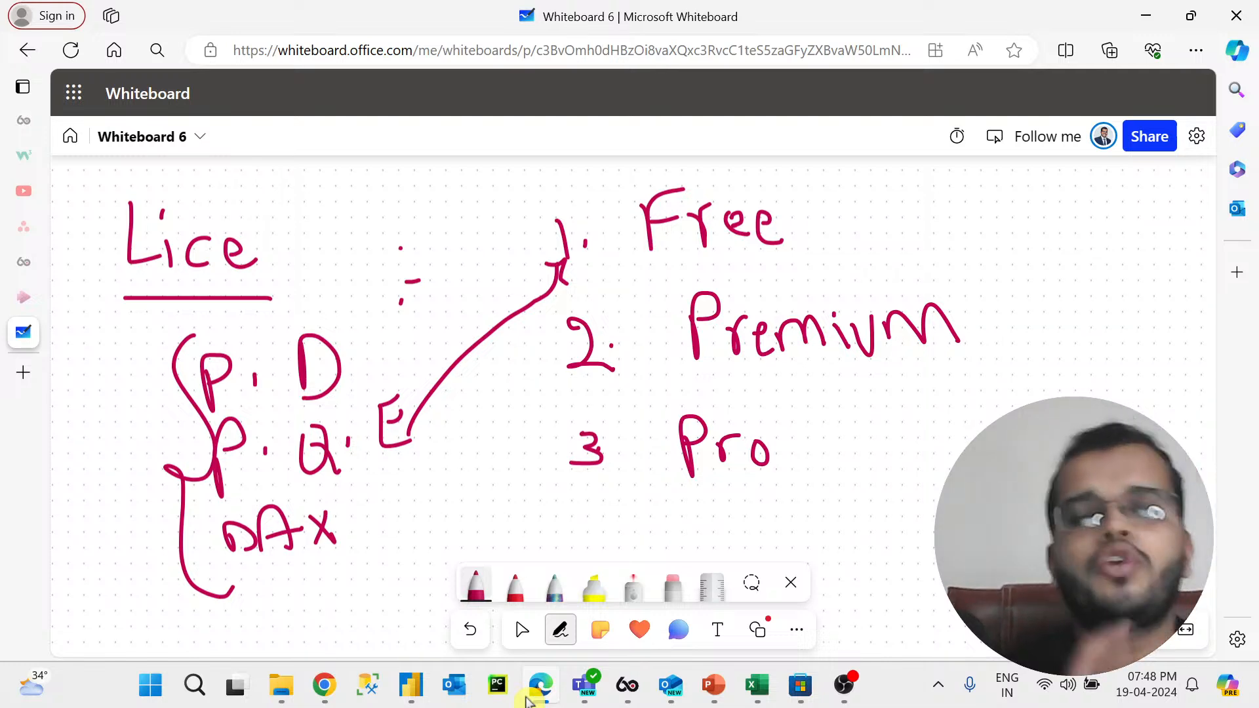
# Step: Draw an arrow from Premium and write 48/day next to it
pyautogui.moveTo(984, 301)
pyautogui.mouseDown()
pyautogui.moveTo(1018, 366)
pyautogui.moveTo(1003, 413)
pyautogui.mouseUp()
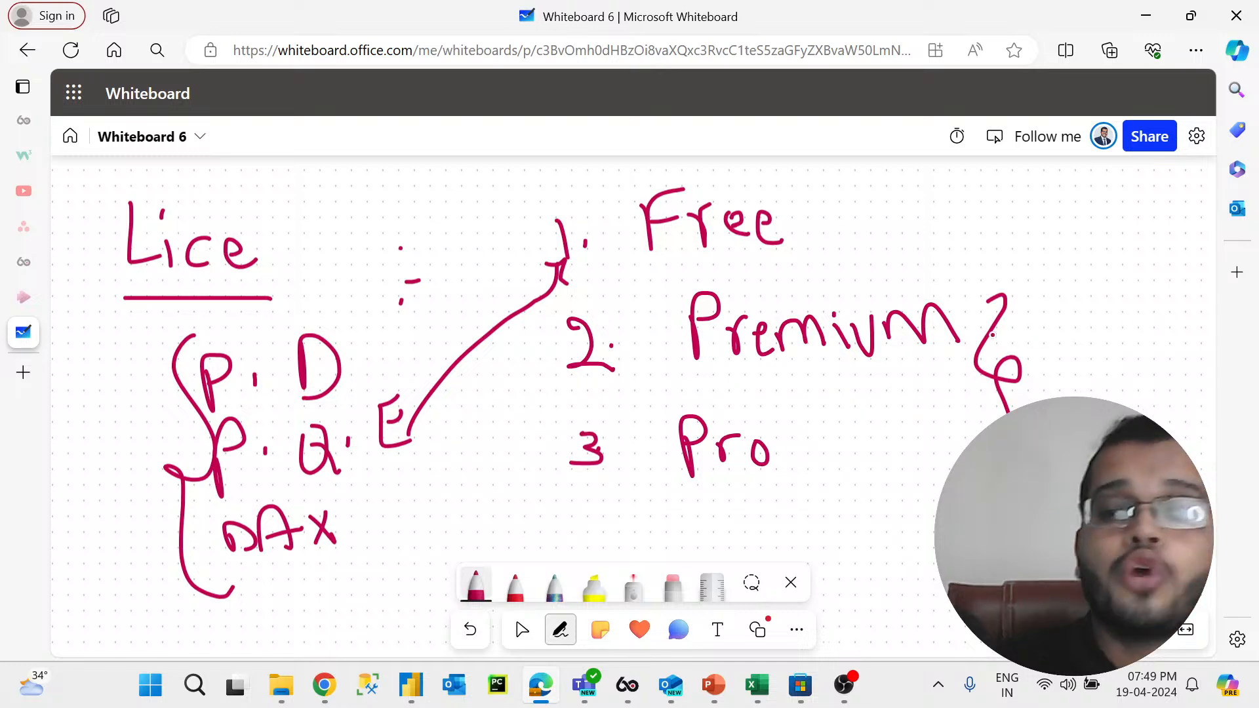
pyautogui.moveTo(966, 324)
pyautogui.mouseDown()
pyautogui.moveTo(1034, 291)
pyautogui.moveTo(1022, 284)
pyautogui.moveTo(1038, 293)
pyautogui.moveTo(1018, 309)
pyautogui.mouseUp()
pyautogui.moveTo(1066, 269)
pyautogui.mouseDown()
pyautogui.moveTo(1056, 298)
pyautogui.moveTo(1085, 292)
pyautogui.moveTo(1071, 303)
pyautogui.moveTo(1081, 272)
pyautogui.moveTo(1100, 300)
pyautogui.moveTo(1092, 249)
pyautogui.mouseUp()
pyautogui.moveTo(1122, 233)
pyautogui.mouseDown()
pyautogui.moveTo(1112, 319)
pyautogui.moveTo(1155, 263)
pyautogui.moveTo(1163, 281)
pyautogui.moveTo(1178, 270)
pyautogui.moveTo(1184, 304)
pyautogui.mouseUp()
pyautogui.click(1131, 288)
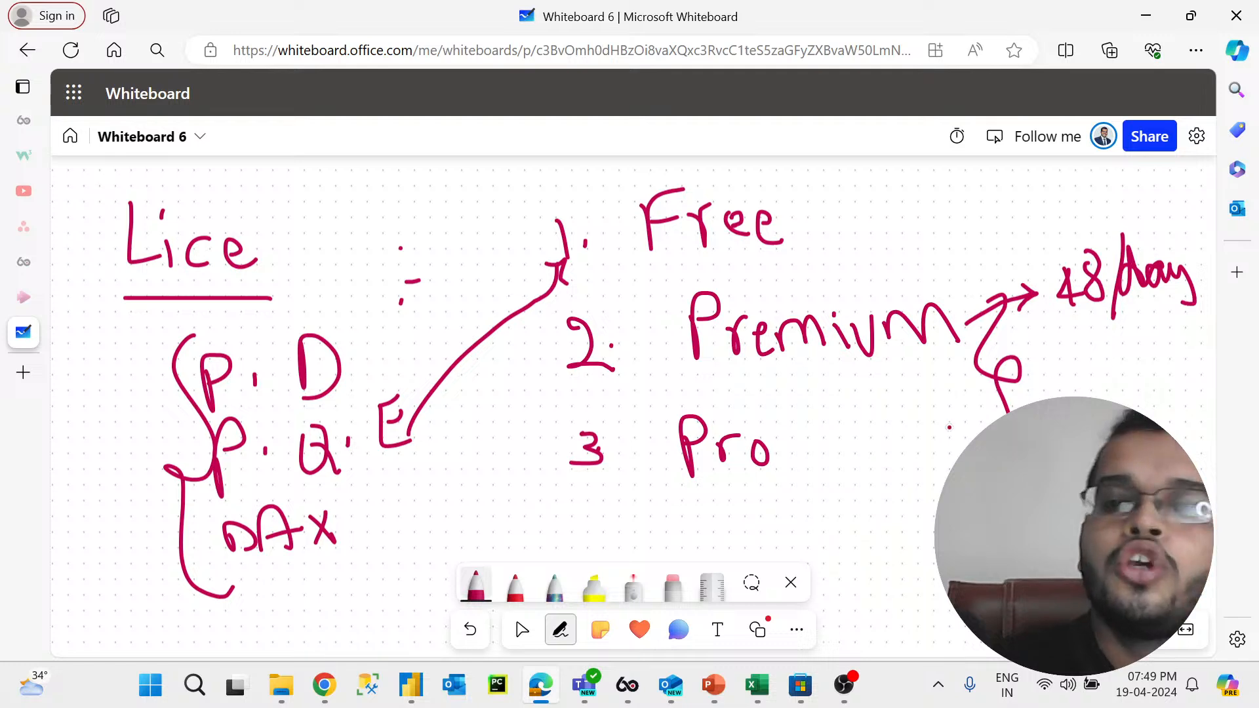
# Step: Draw an arrow from Pro, write 8/day with a short note below, and circle 8/day
pyautogui.moveTo(798, 447)
pyautogui.mouseDown()
pyautogui.moveTo(855, 442)
pyautogui.moveTo(834, 456)
pyautogui.mouseUp()
pyautogui.moveTo(889, 419)
pyautogui.mouseDown()
pyautogui.moveTo(884, 451)
pyautogui.moveTo(886, 420)
pyautogui.mouseUp()
pyautogui.moveTo(928, 388); pyautogui.dragTo(921, 465)
pyautogui.moveTo(959, 414); pyautogui.dragTo(944, 438)
pyautogui.click(972, 404)
pyautogui.moveTo(965, 376)
pyautogui.mouseDown()
pyautogui.moveTo(958, 429)
pyautogui.moveTo(987, 413)
pyautogui.moveTo(975, 427)
pyautogui.mouseUp()
pyautogui.moveTo(921, 493)
pyautogui.mouseDown()
pyautogui.moveTo(910, 525)
pyautogui.moveTo(892, 519)
pyautogui.moveTo(934, 521)
pyautogui.mouseUp()
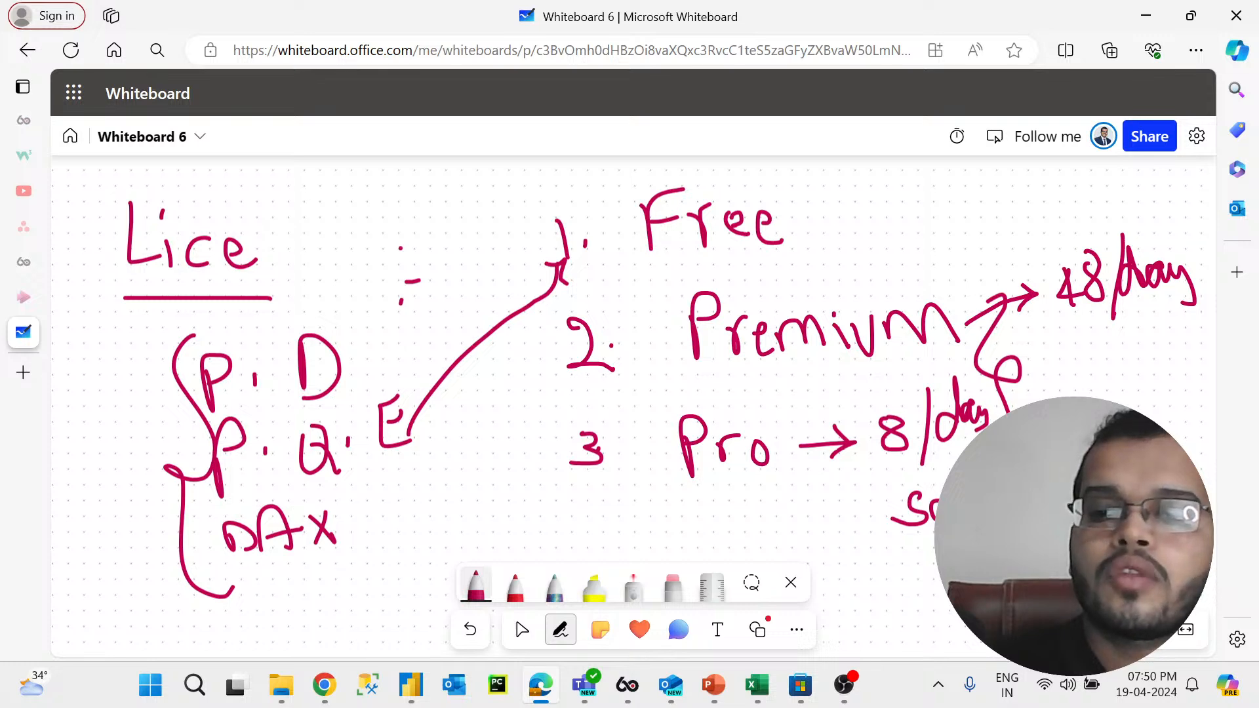
pyautogui.moveTo(924, 546); pyautogui.dragTo(970, 544)
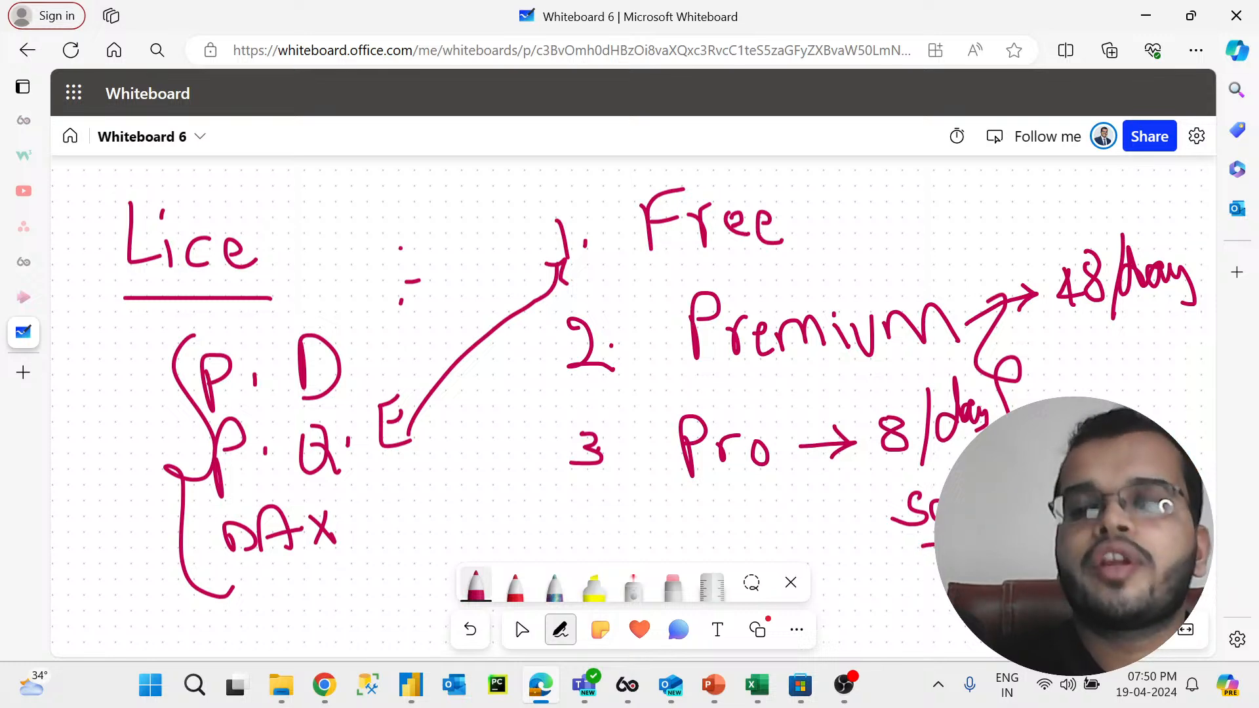
pyautogui.moveTo(877, 466)
pyautogui.mouseDown()
pyautogui.moveTo(927, 460)
pyautogui.moveTo(980, 375)
pyautogui.moveTo(877, 407)
pyautogui.moveTo(867, 476)
pyautogui.moveTo(892, 473)
pyautogui.mouseUp()
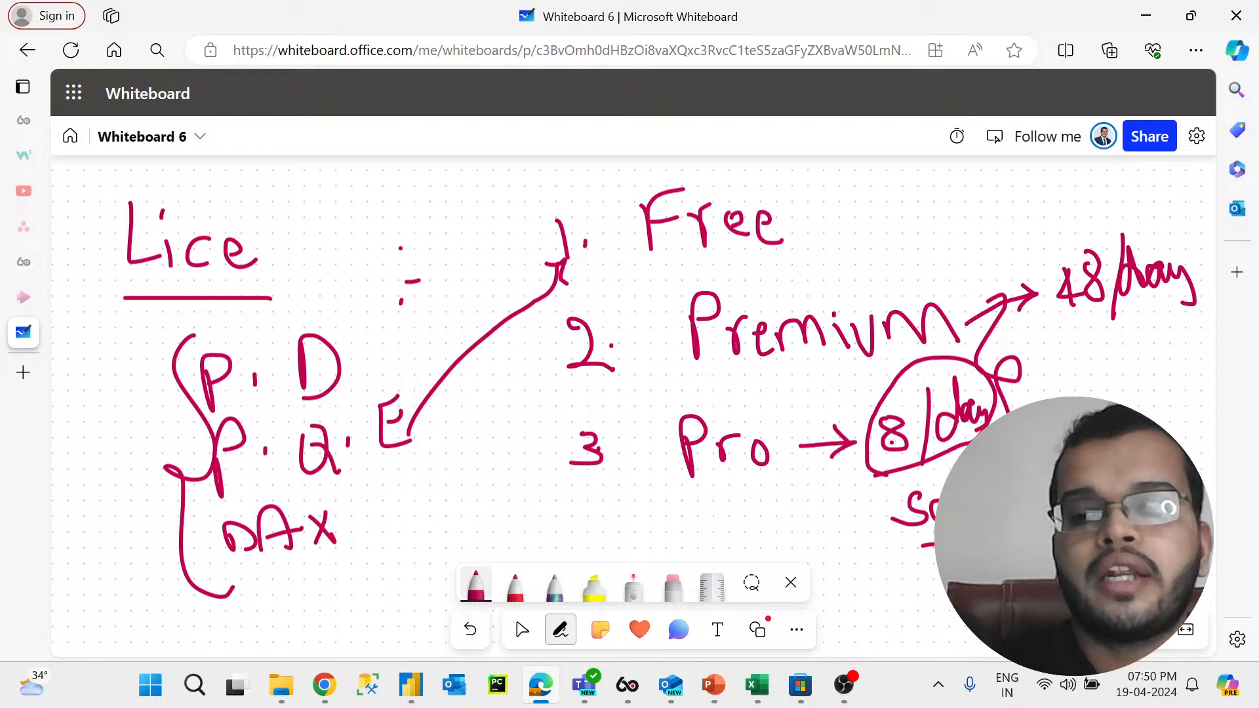
# Step: Underline the 48/day note beside Premium
pyautogui.click(962, 306)
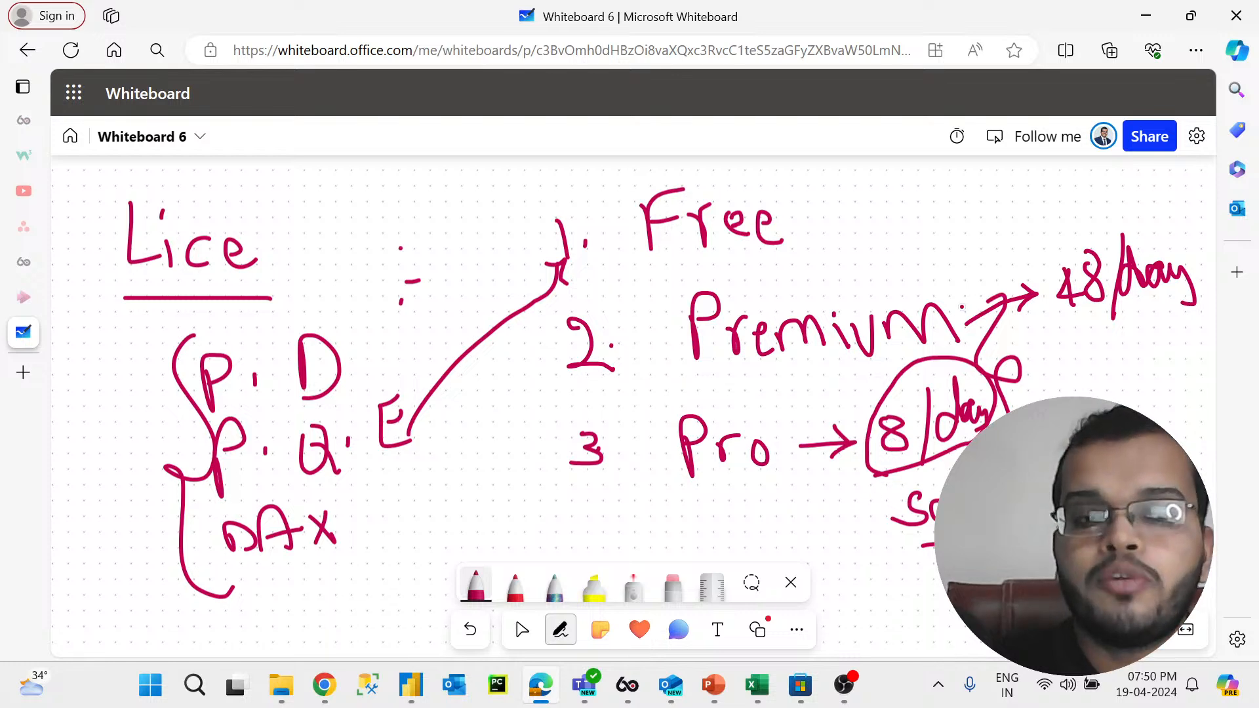
pyautogui.moveTo(1080, 325); pyautogui.dragTo(1200, 299)
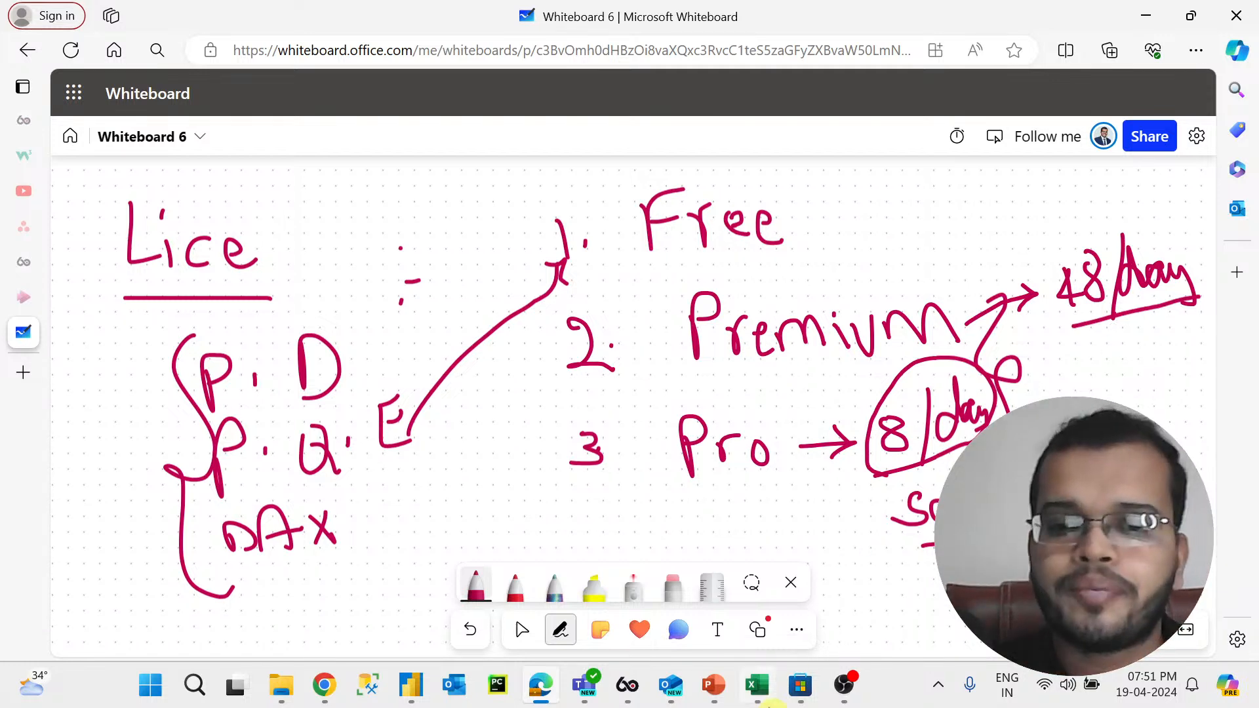
# Step: Switch to the Amazon shopping data workbook and browse its sheets from Schema Design through Order Master
pyautogui.click(757, 684)
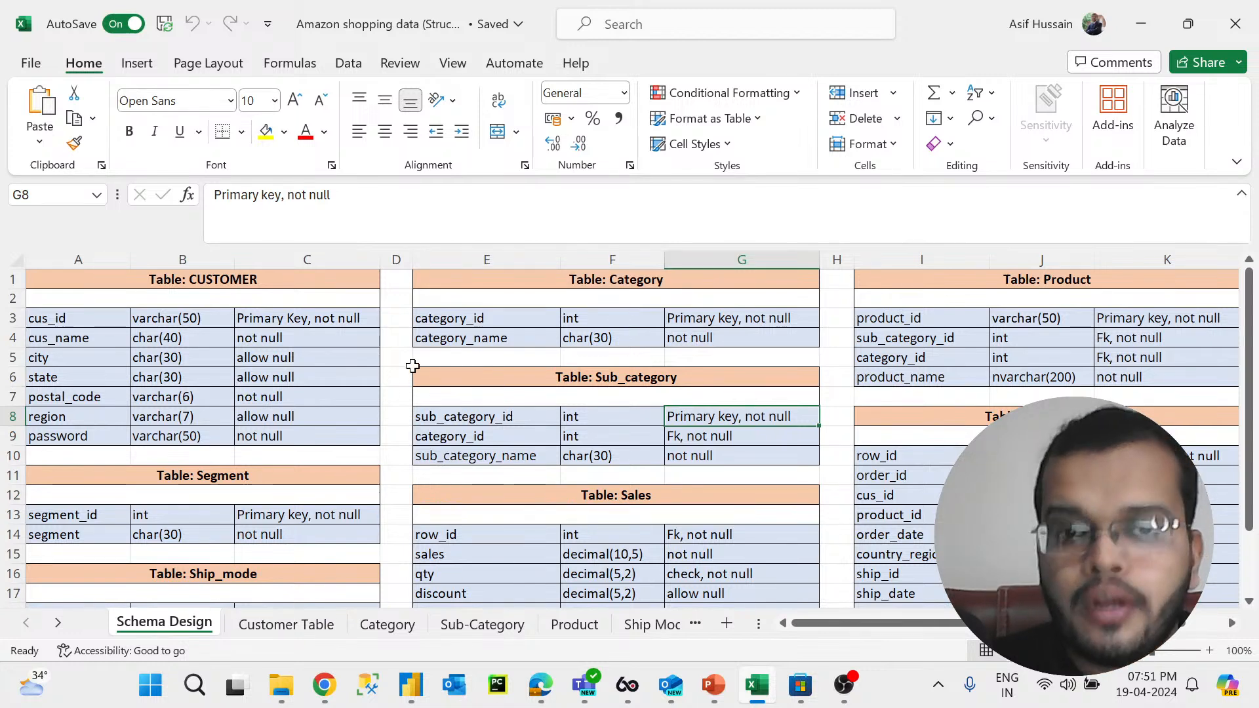
pyautogui.click(444, 372)
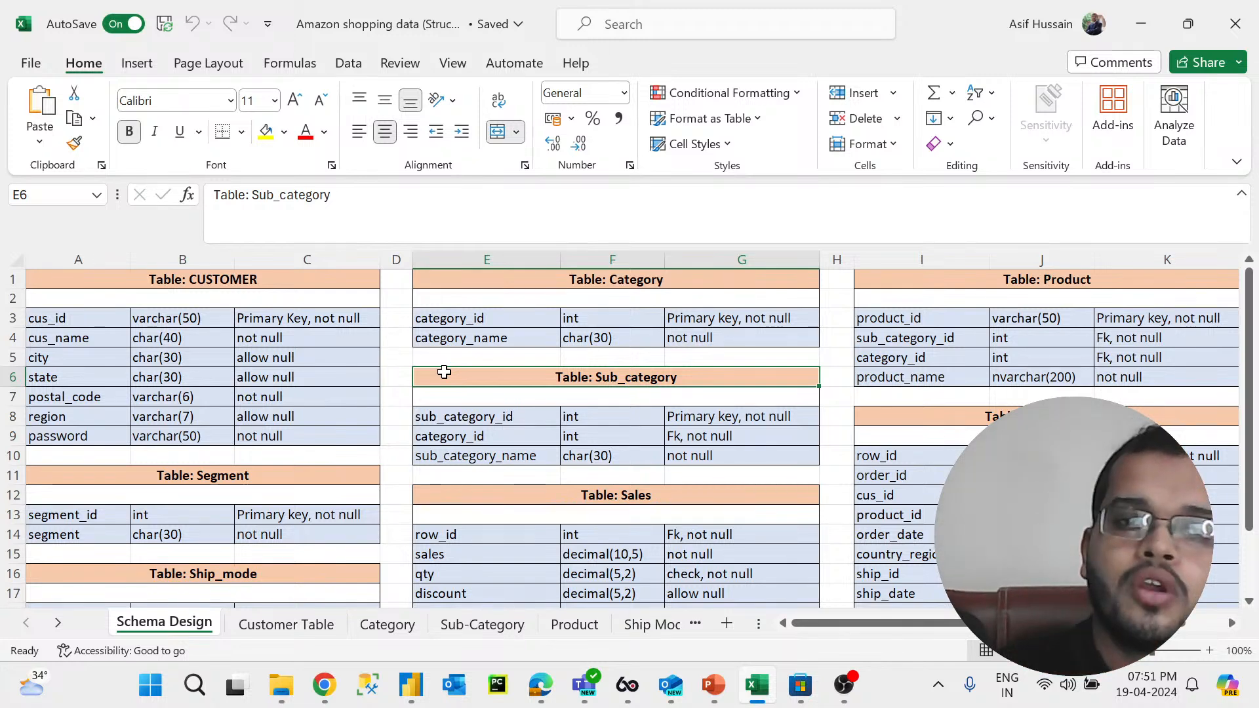
pyautogui.click(272, 630)
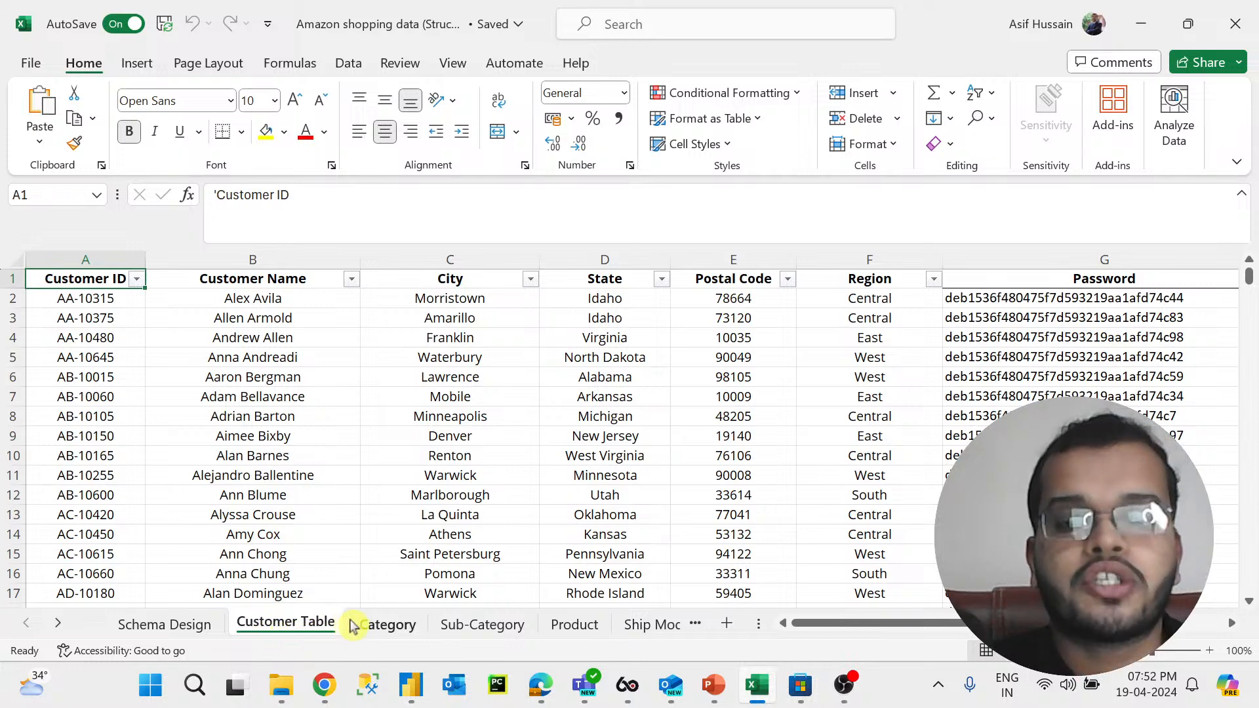
pyautogui.click(372, 628)
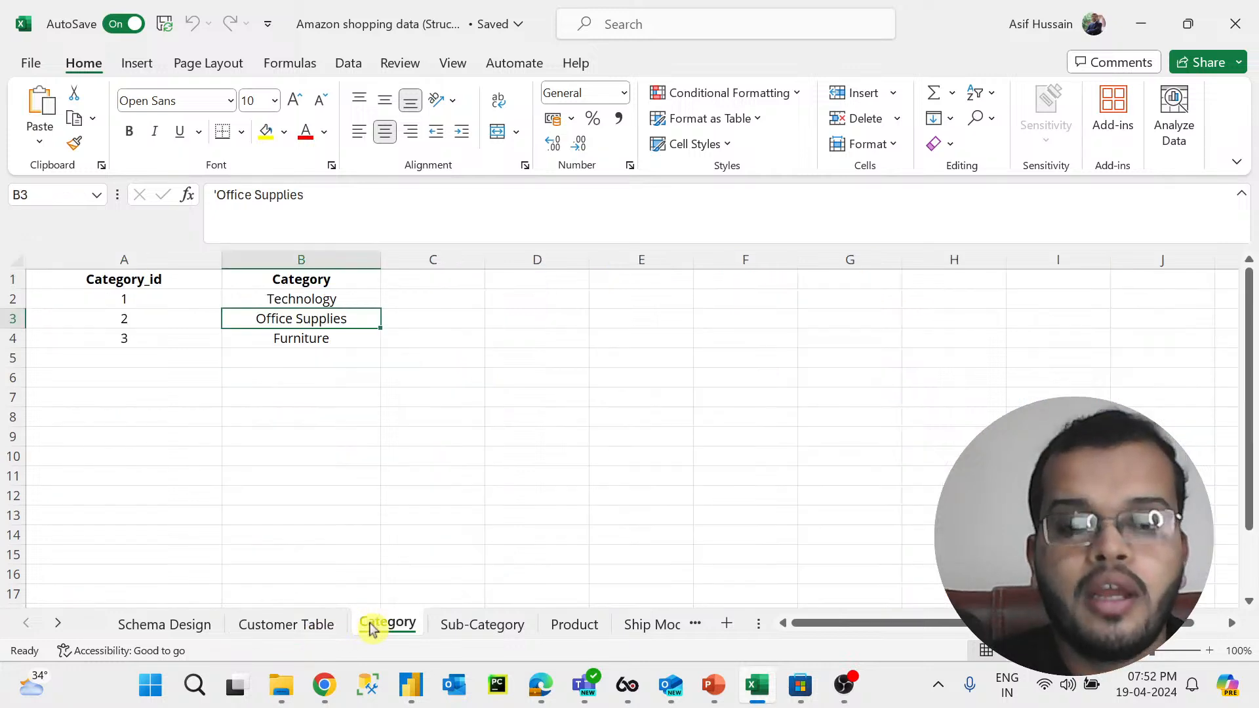
pyautogui.click(466, 627)
pyautogui.click(570, 626)
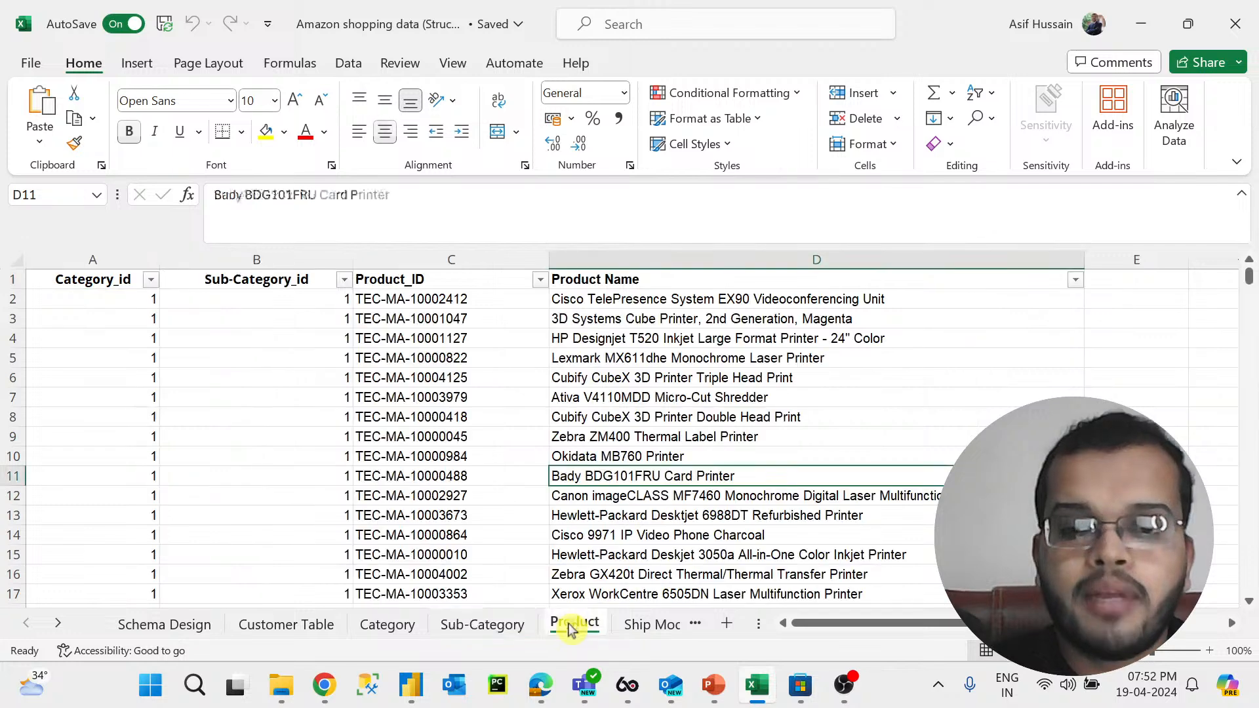
pyautogui.click(58, 625)
pyautogui.click(58, 624)
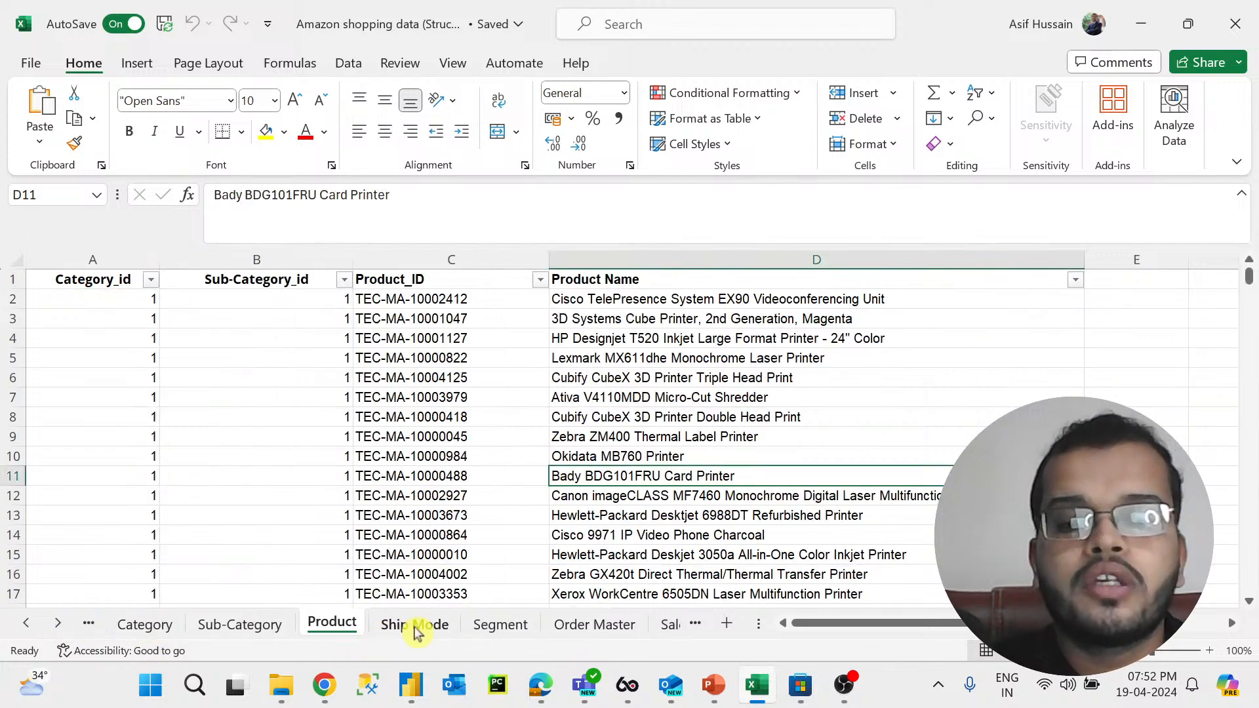
pyautogui.click(414, 626)
pyautogui.click(500, 629)
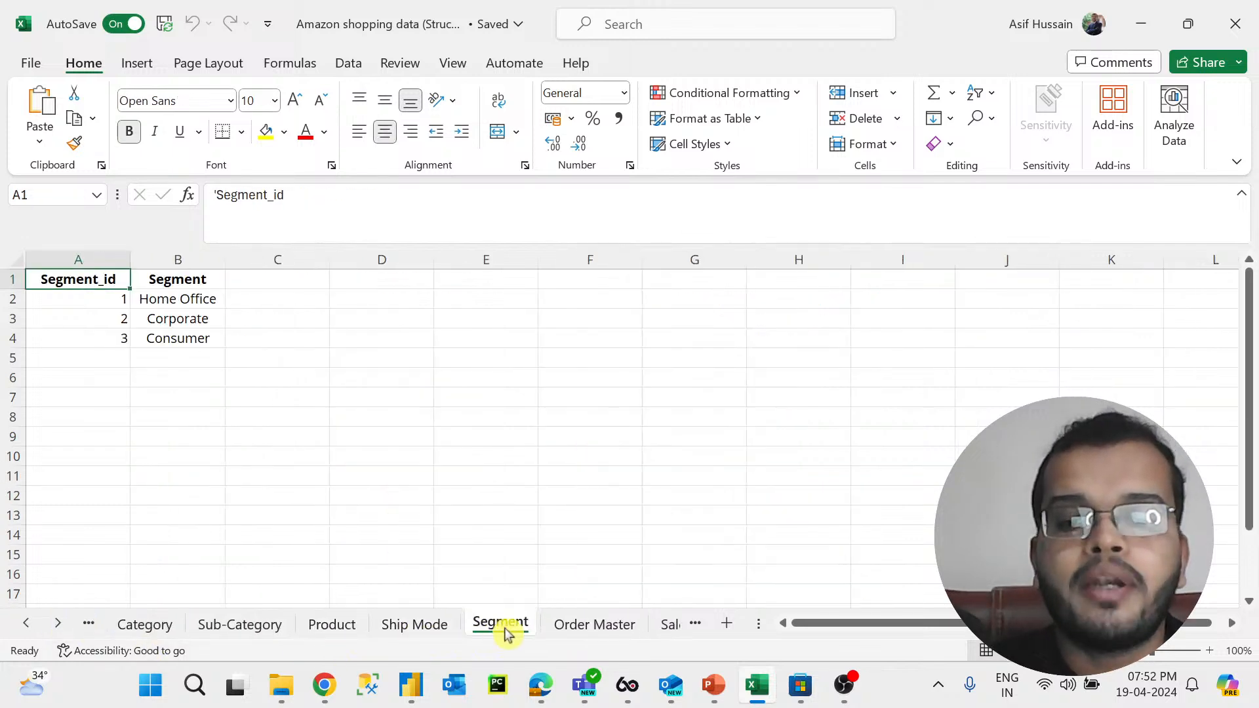
pyautogui.click(577, 629)
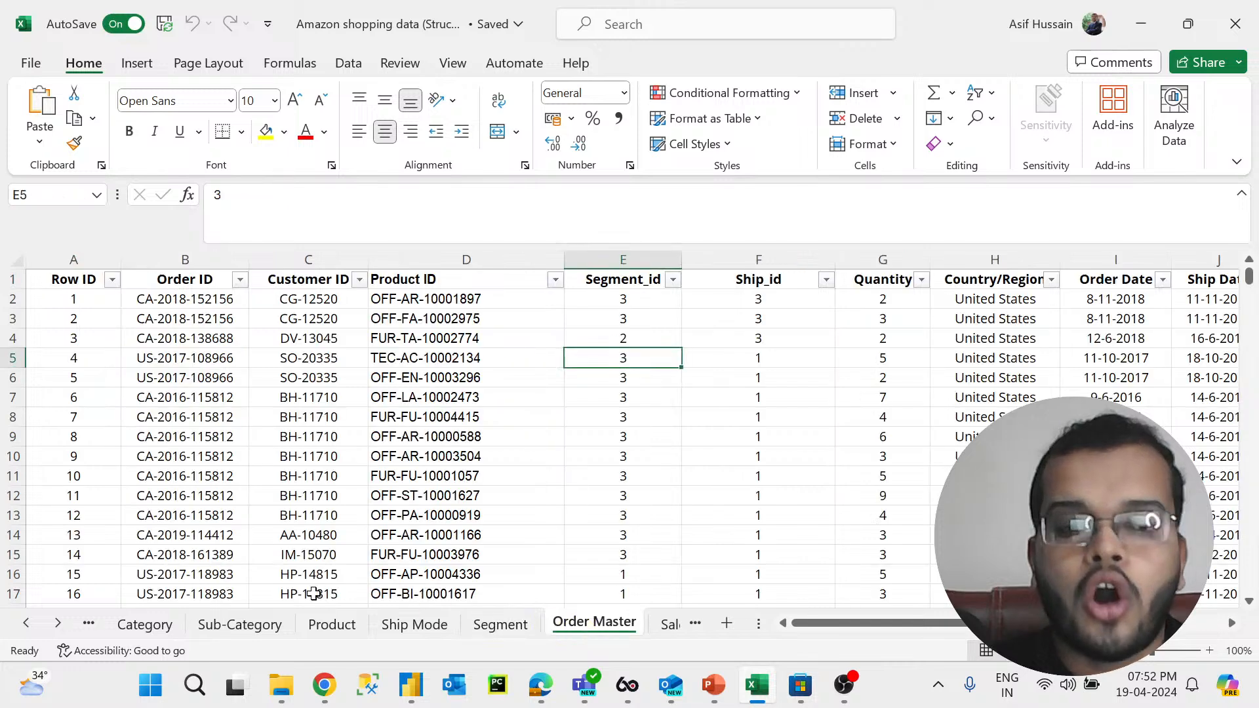
# Step: Open the Sales sheet, then return through the sheet tabs to the Schema Design sheet
pyautogui.click(58, 624)
pyautogui.click(589, 628)
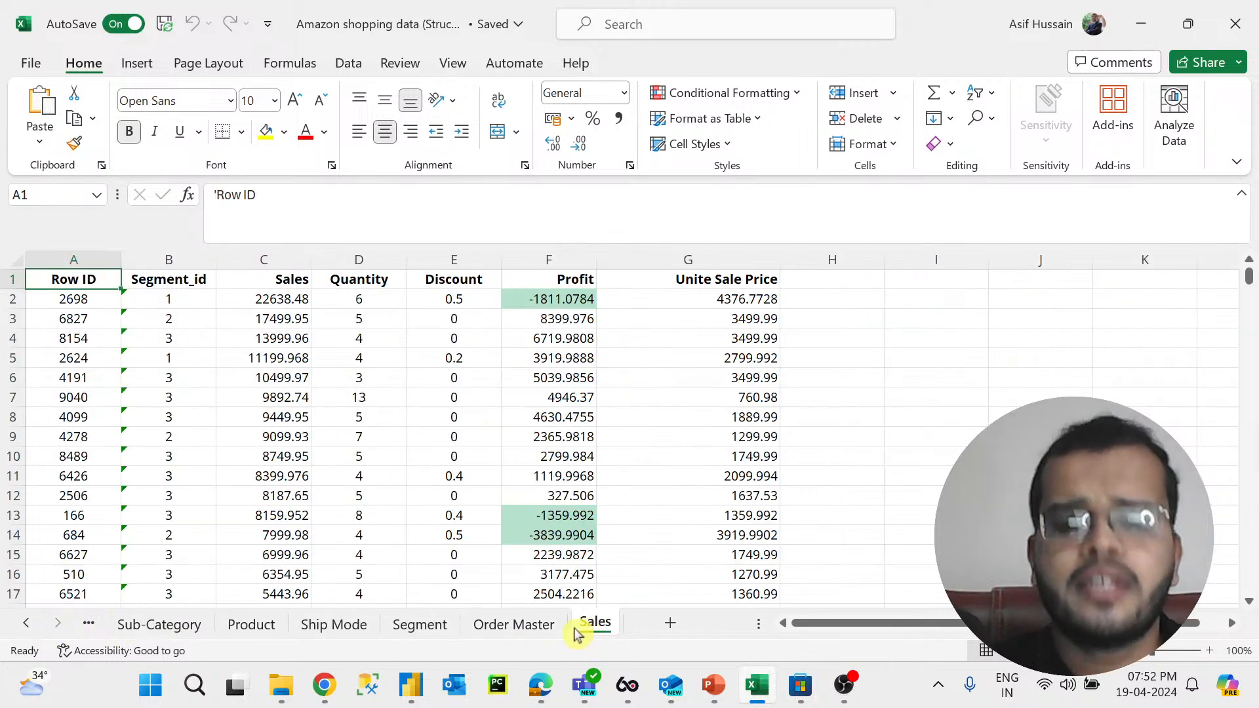
pyautogui.click(25, 624)
pyautogui.click(25, 623)
pyautogui.click(26, 623)
pyautogui.click(289, 626)
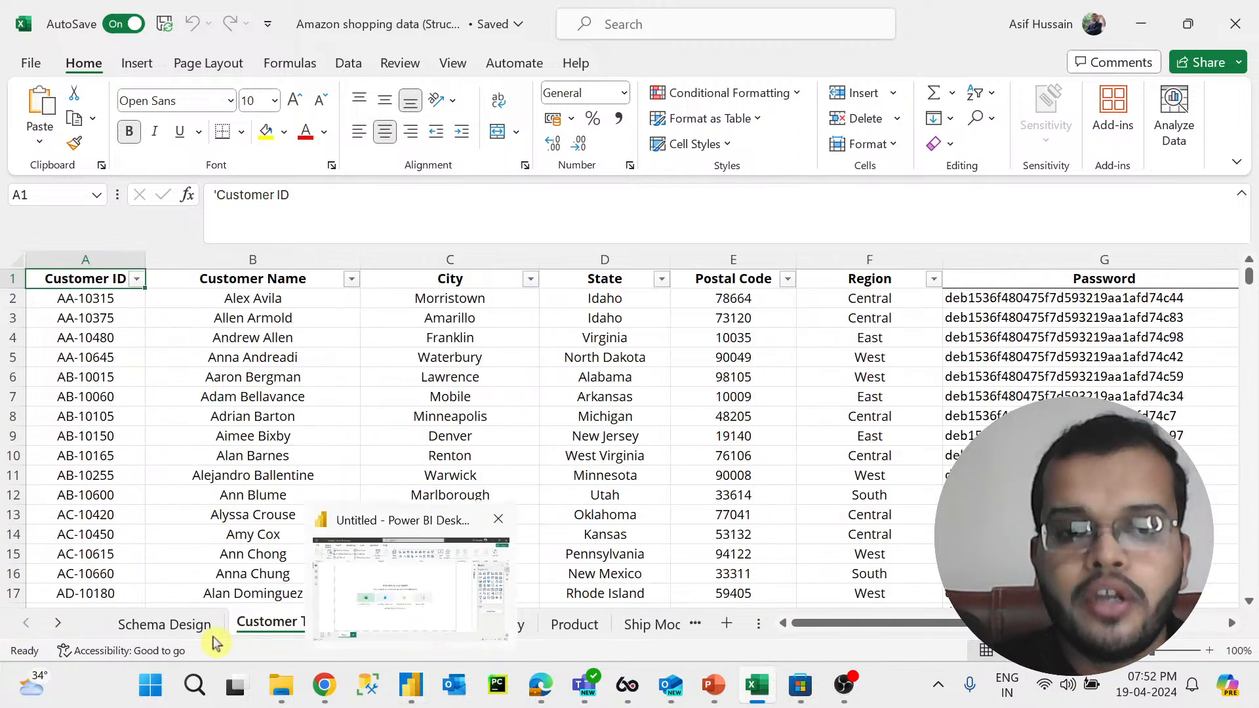
pyautogui.click(164, 623)
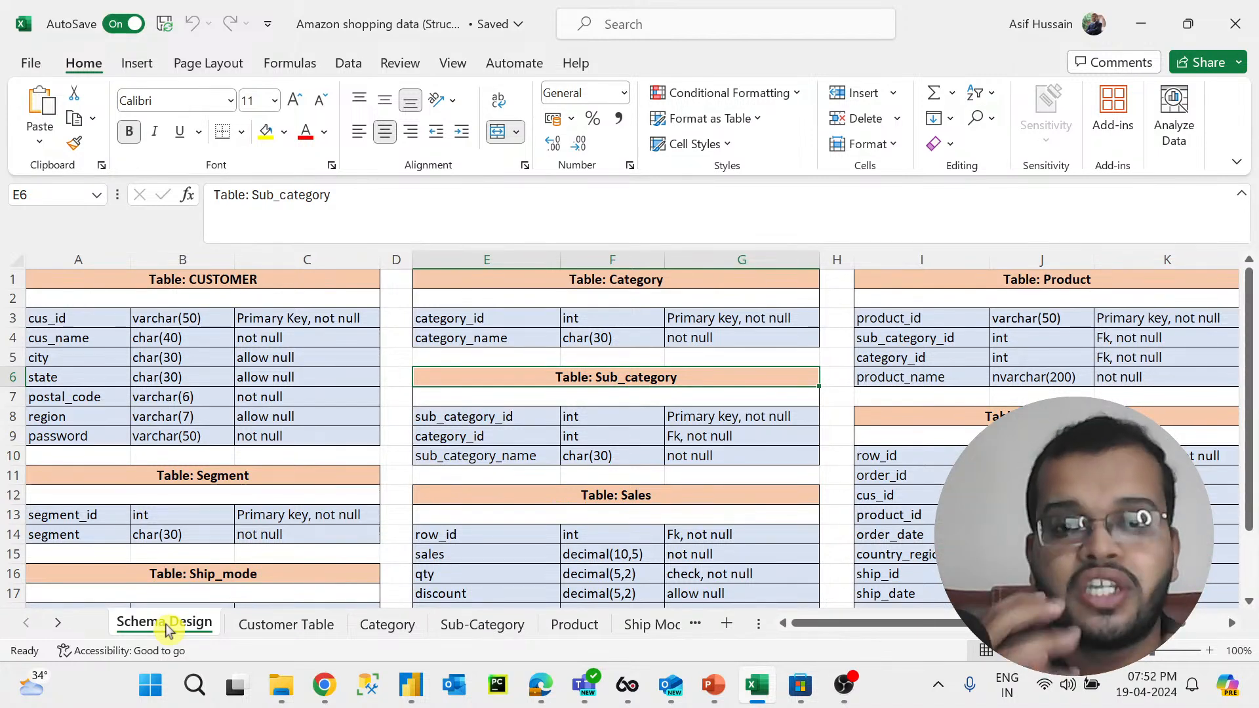
# Step: Examine the CUSTOMER table definition on the Schema Design sheet, stepping through each of its column names
pyautogui.scroll(-5, 253, 306)
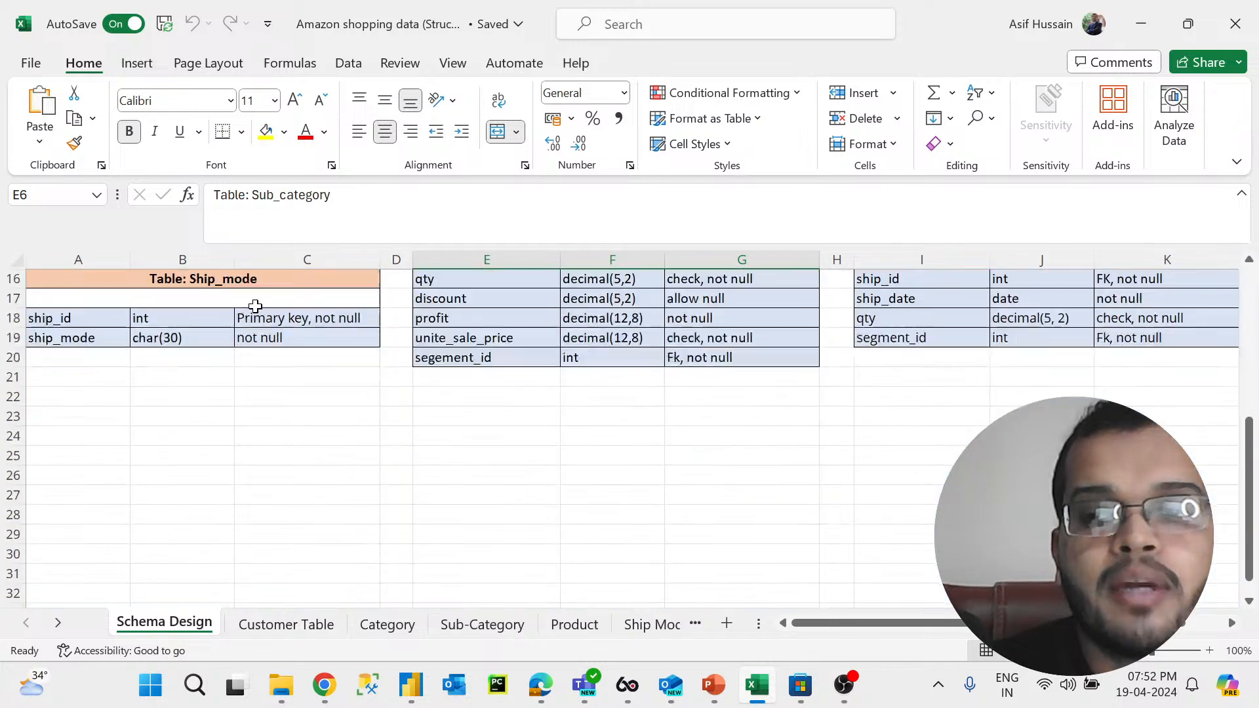
pyautogui.scroll(5, 255, 306)
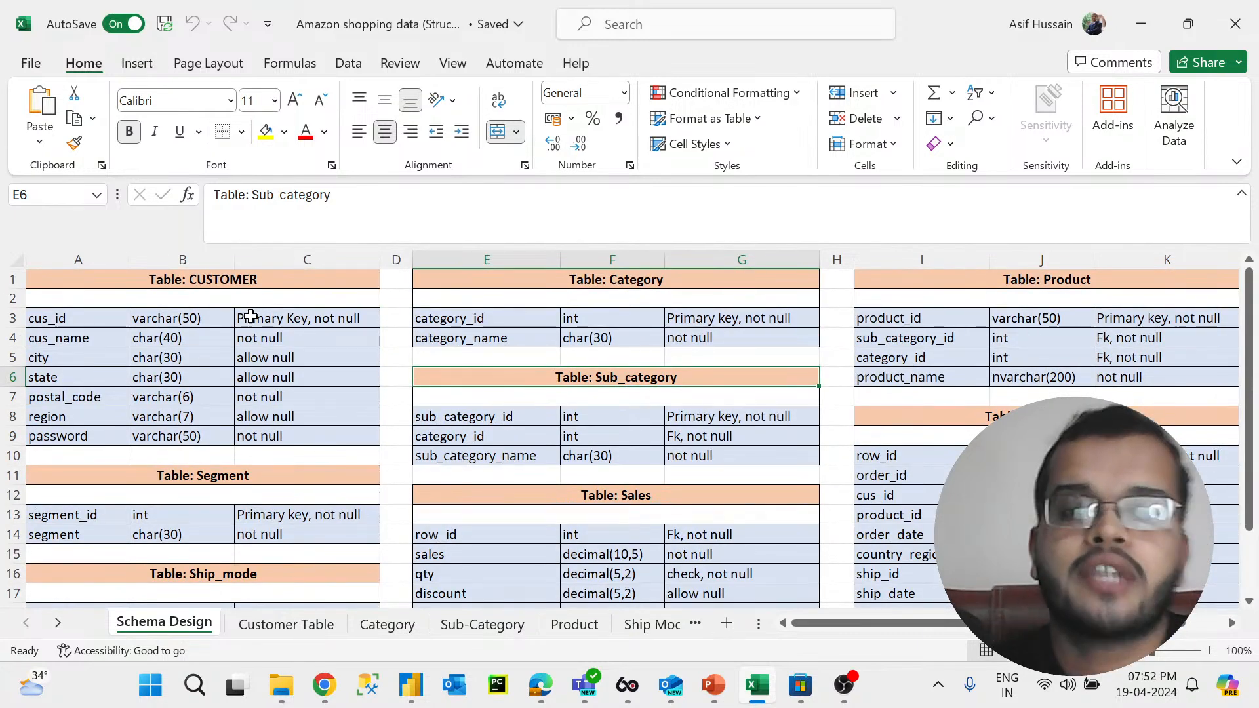
pyautogui.click(245, 283)
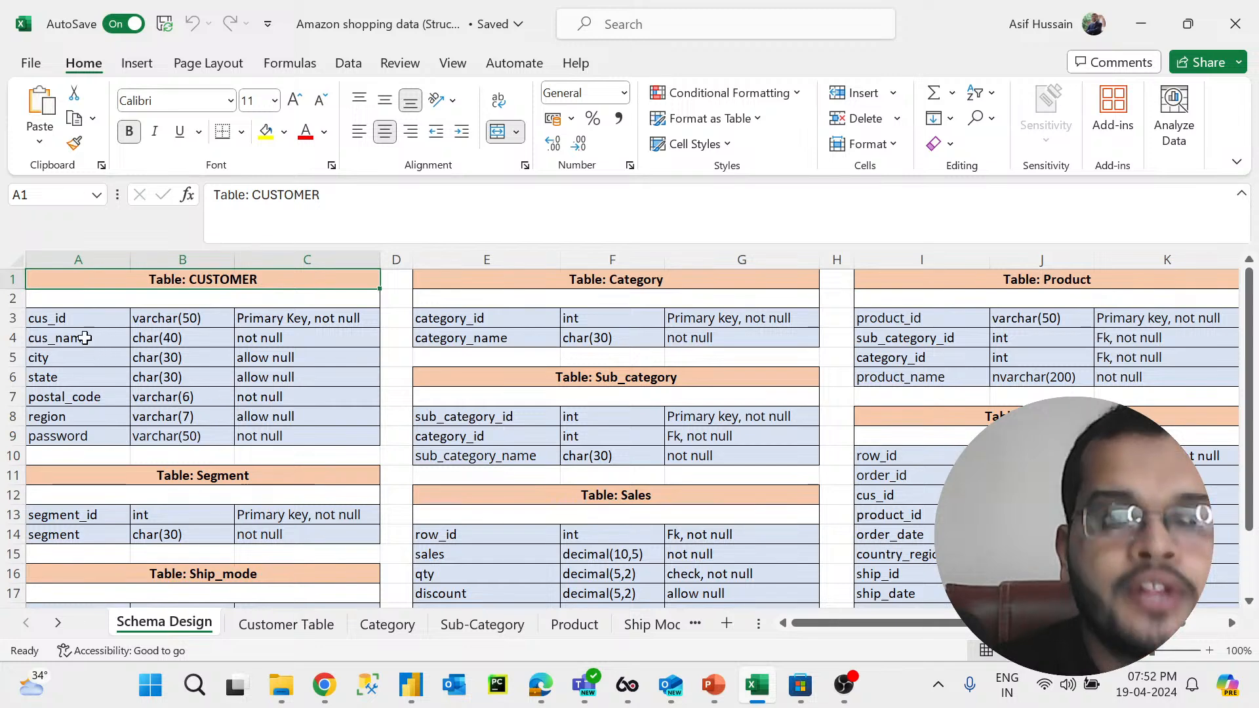
pyautogui.click(93, 318)
pyautogui.click(85, 339)
pyautogui.click(81, 360)
pyautogui.click(80, 378)
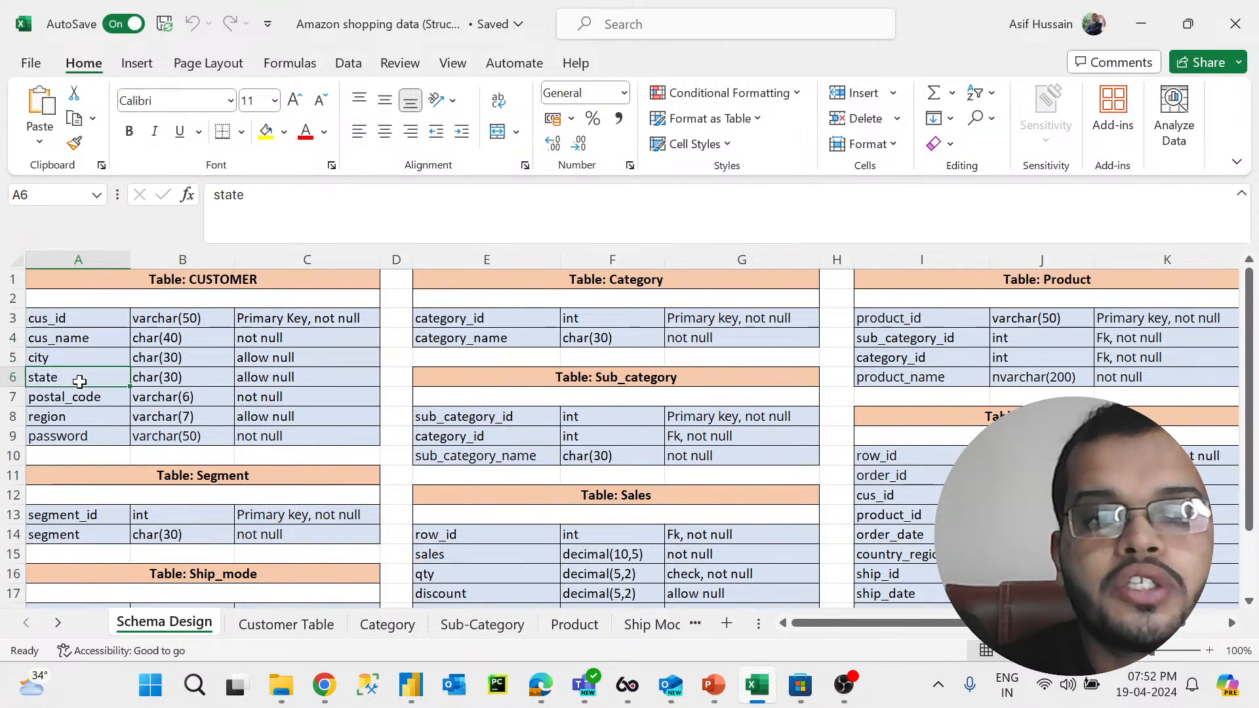
pyautogui.click(78, 397)
pyautogui.click(78, 416)
pyautogui.click(85, 437)
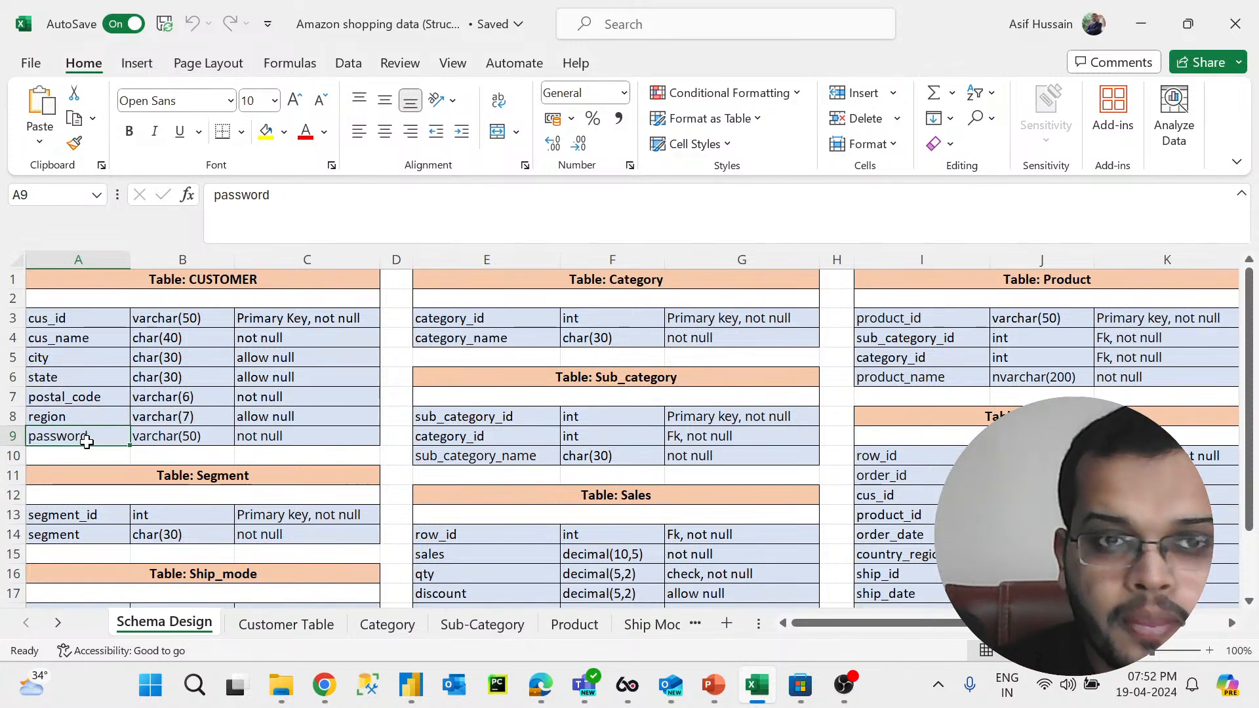
# Step: Open the Customer Table sheet and step through its column headers from Customer Name to Password
pyautogui.click(282, 623)
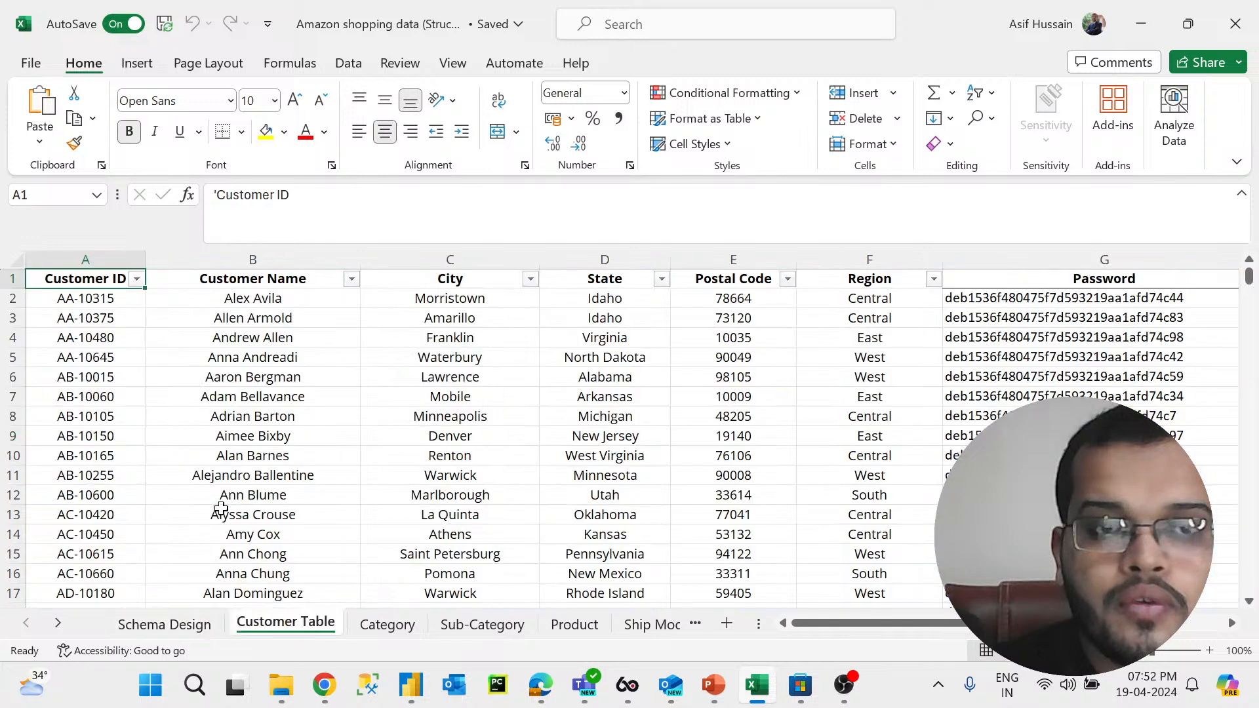
pyautogui.click(238, 279)
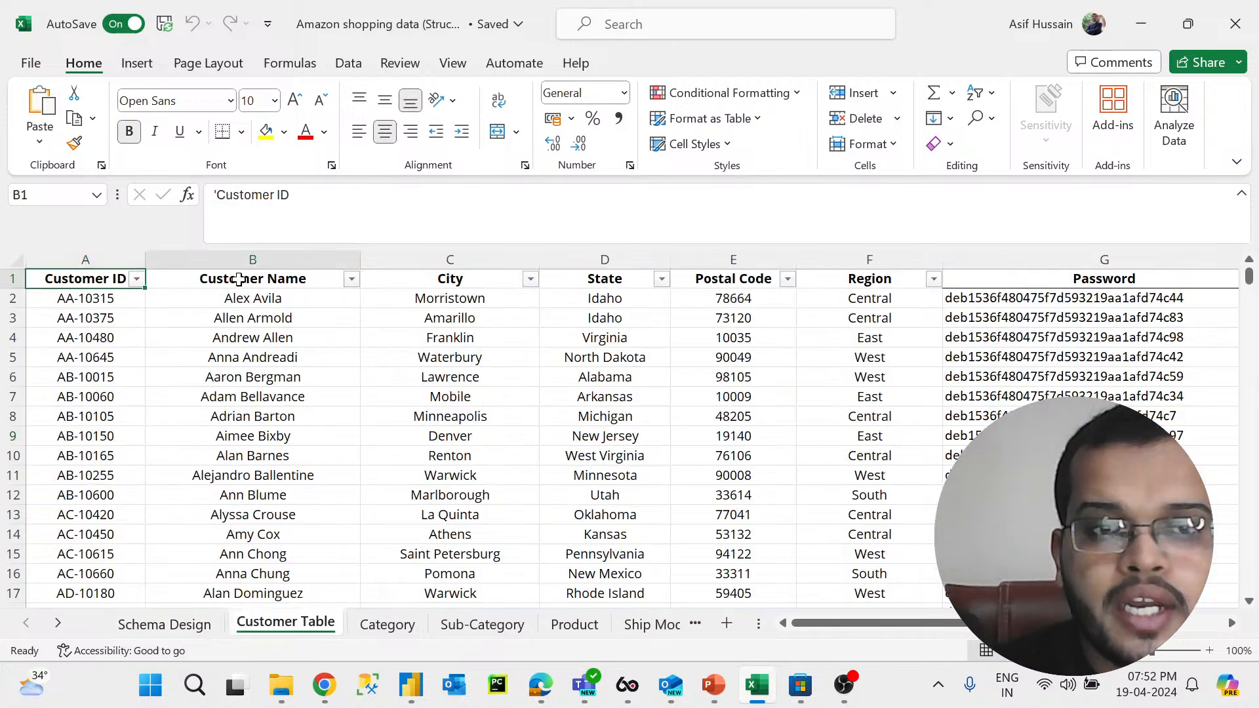
pyautogui.click(468, 276)
pyautogui.click(624, 277)
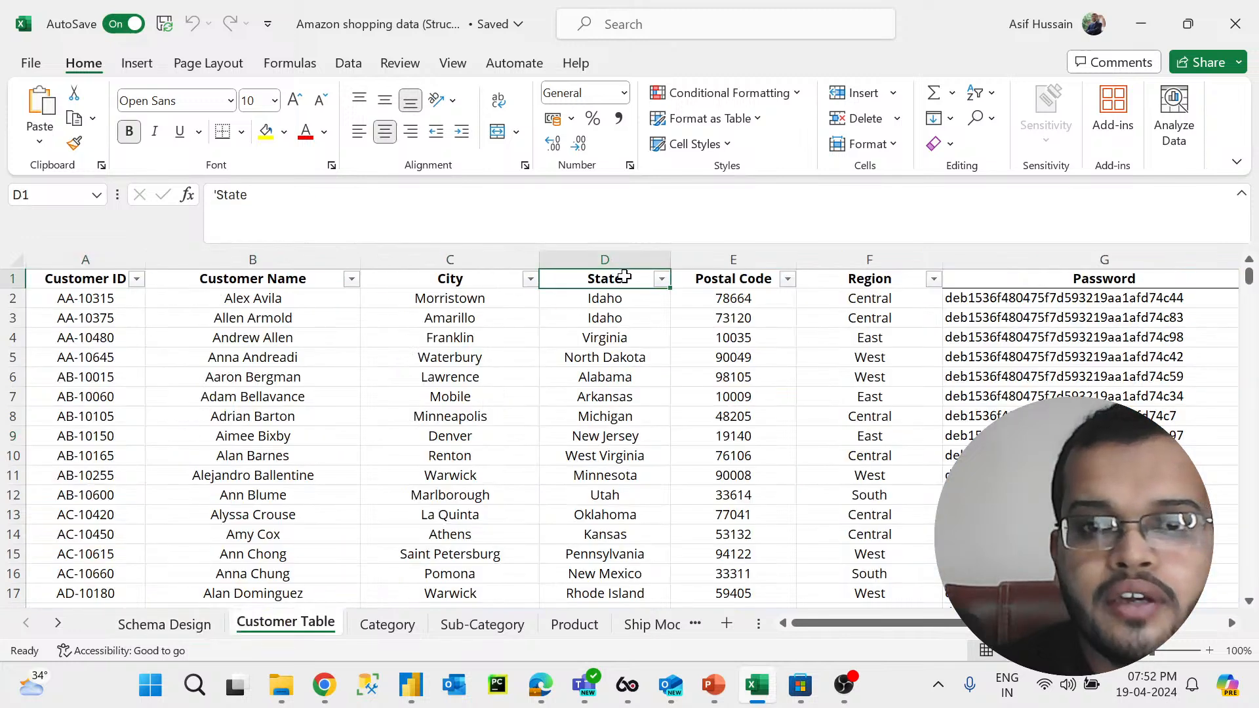
pyautogui.click(724, 276)
pyautogui.click(850, 283)
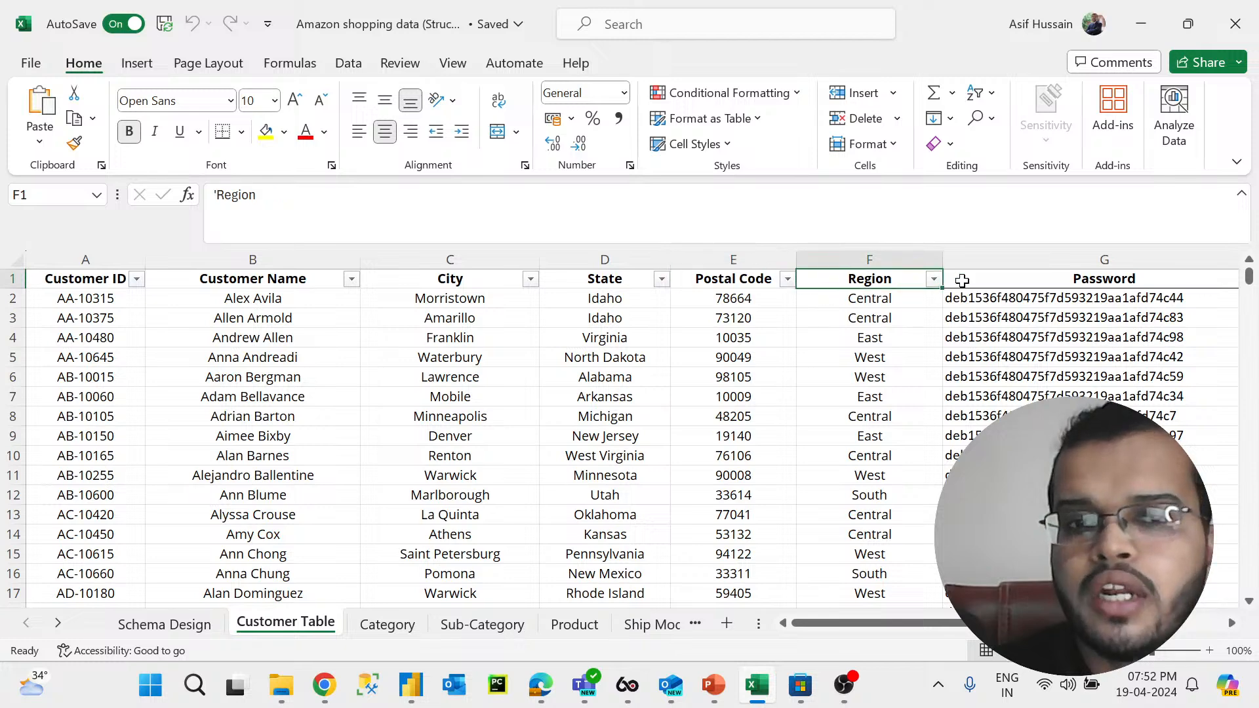
pyautogui.click(1046, 278)
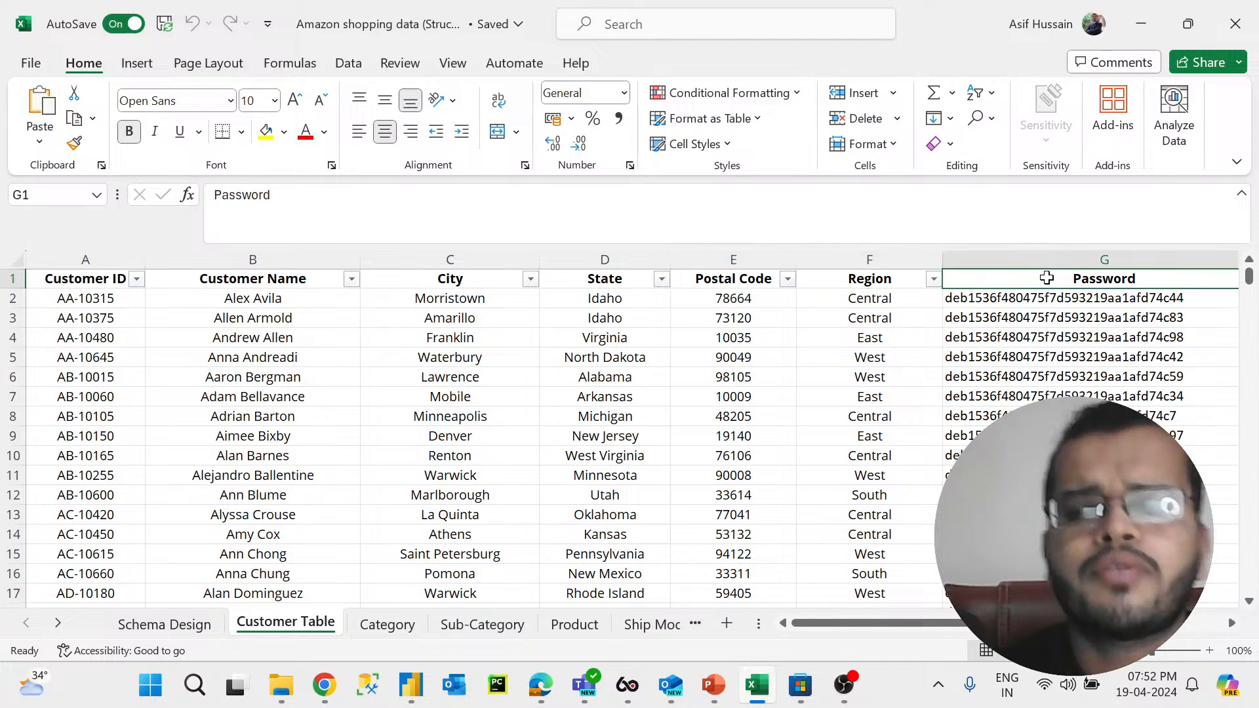
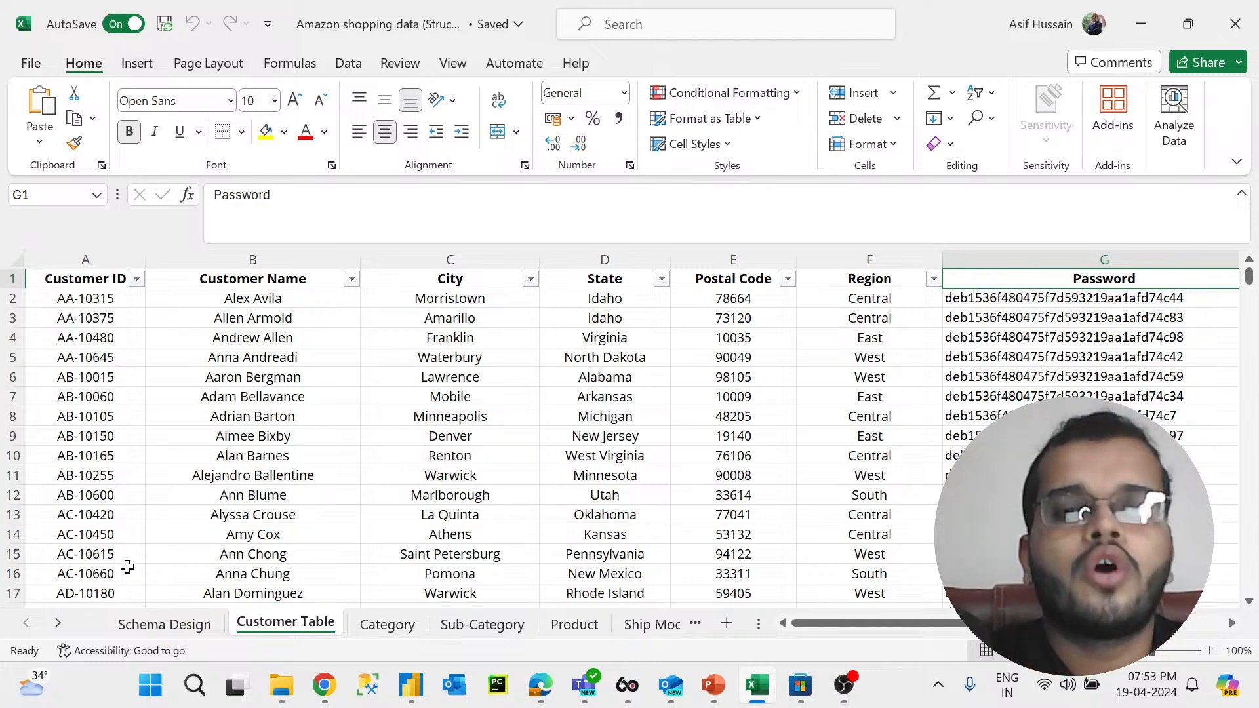
# Step: Return to the Schema Design sheet and review the CUSTOMER table's data types and constraints columns
pyautogui.click(177, 623)
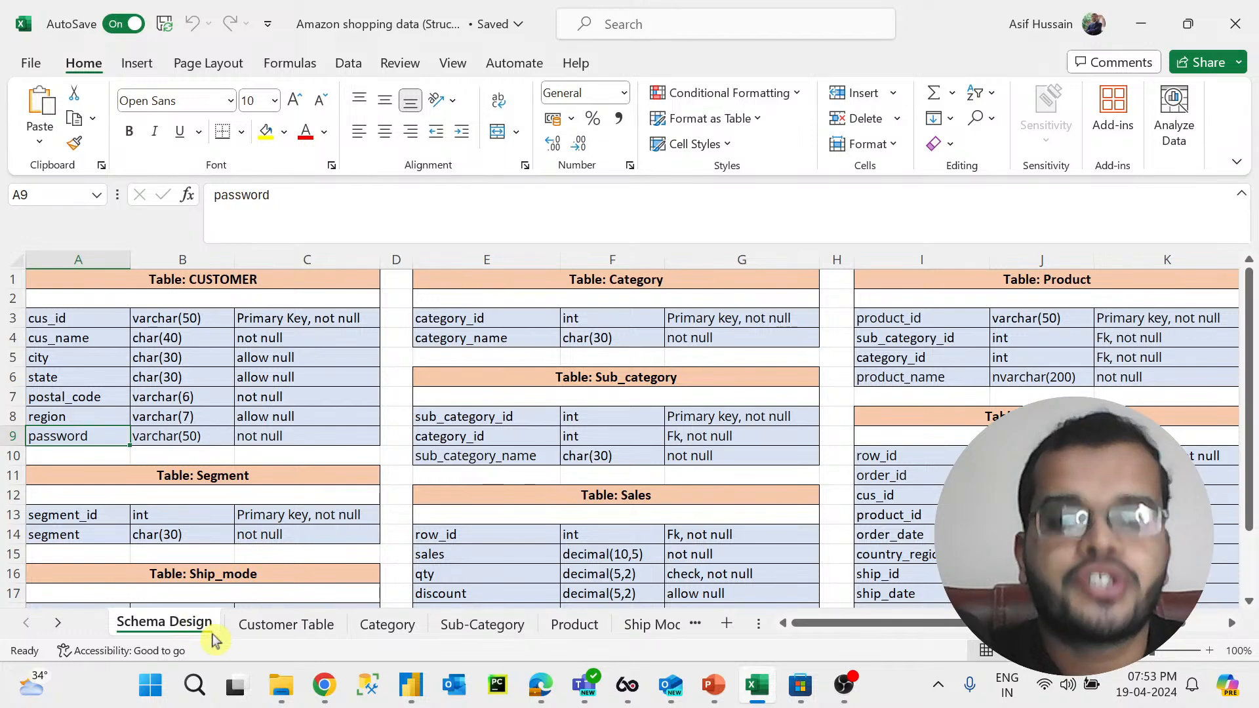
pyautogui.click(176, 321)
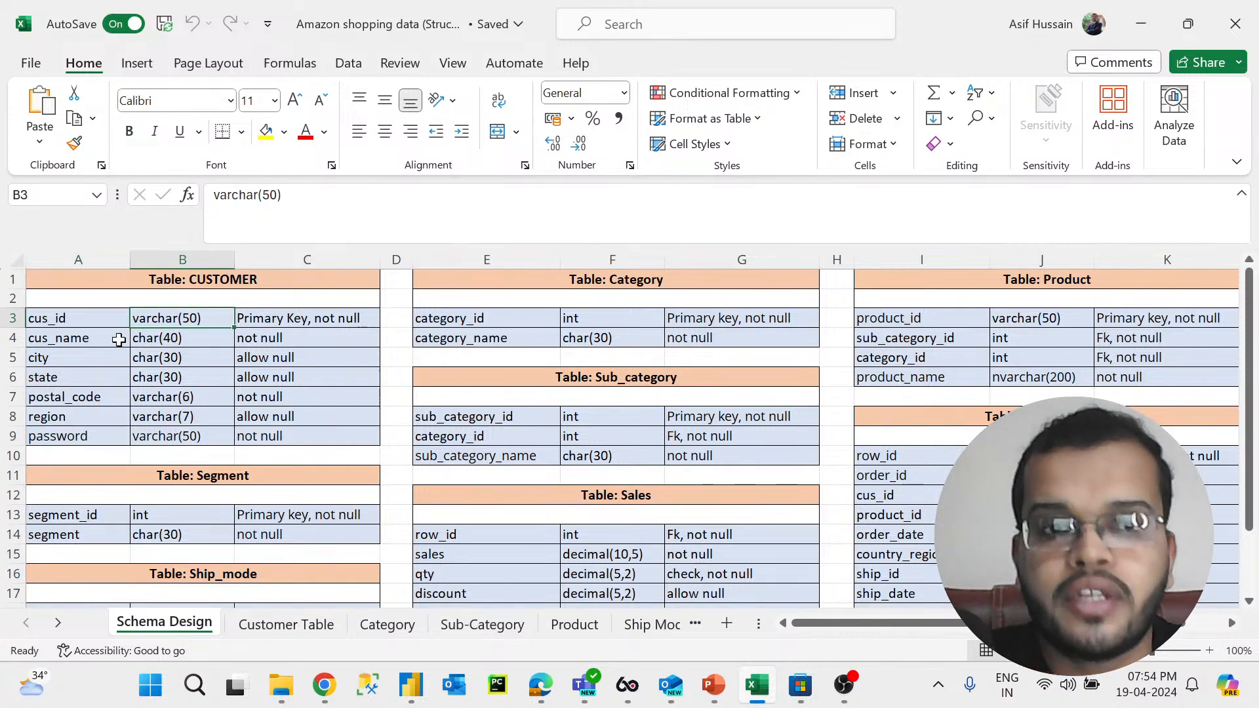
pyautogui.click(317, 260)
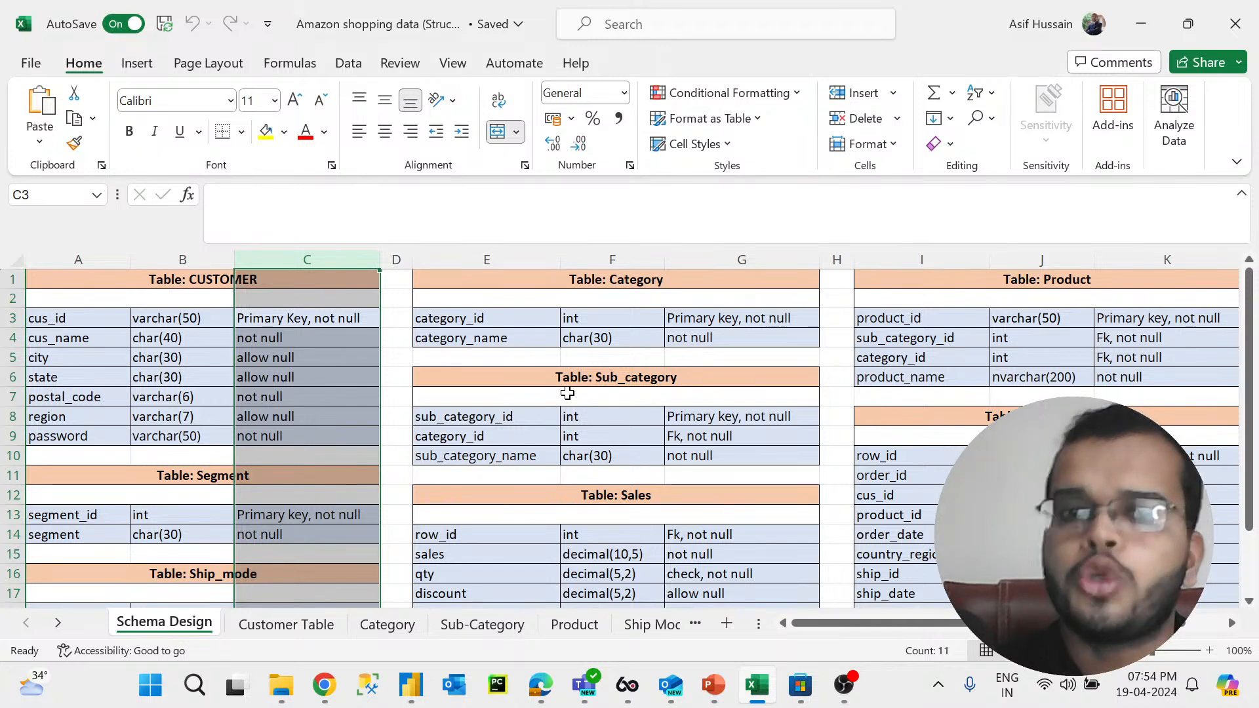
# Step: Open the Customer Table sheet and step through the Customer ID column values, scrolling down and back up
pyautogui.click(310, 631)
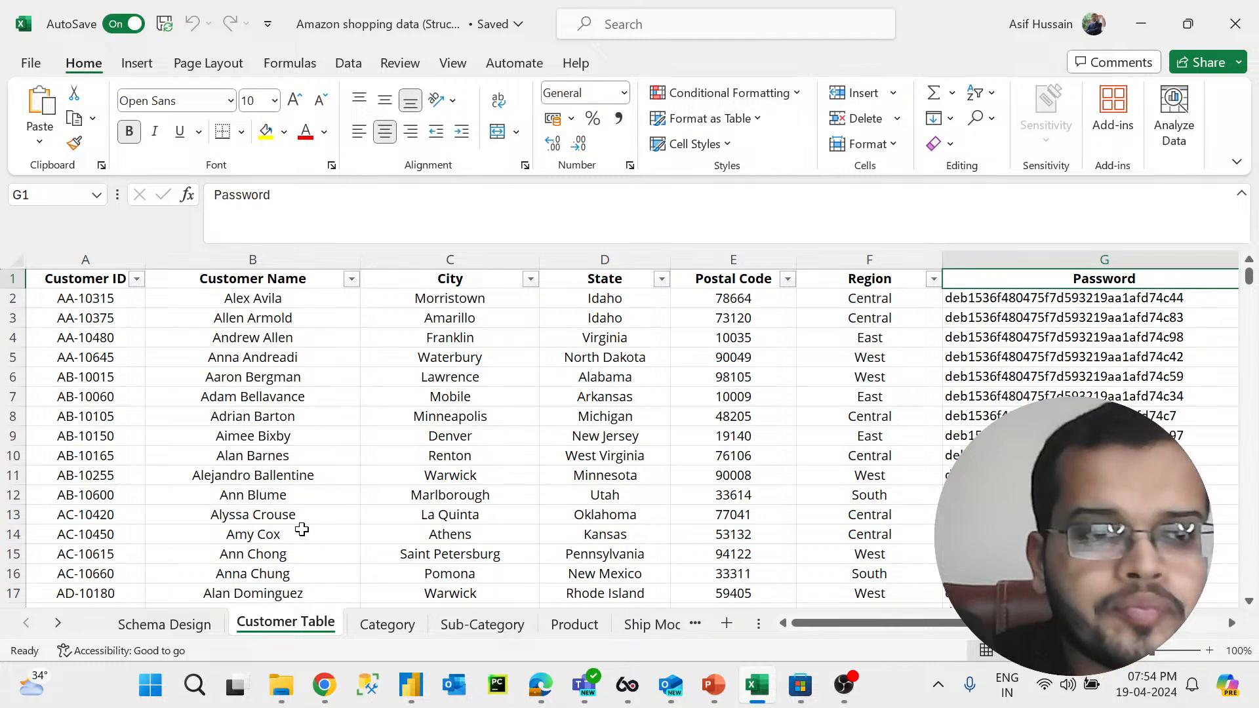
pyautogui.click(105, 279)
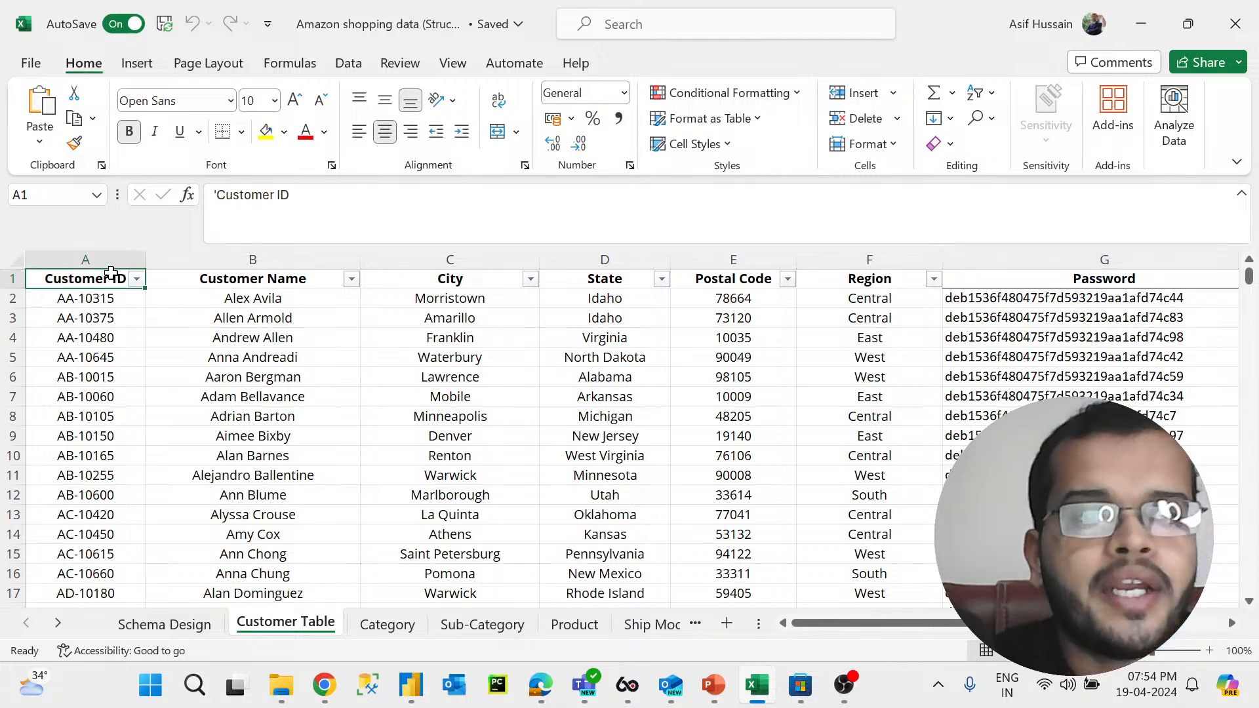
pyautogui.click(112, 258)
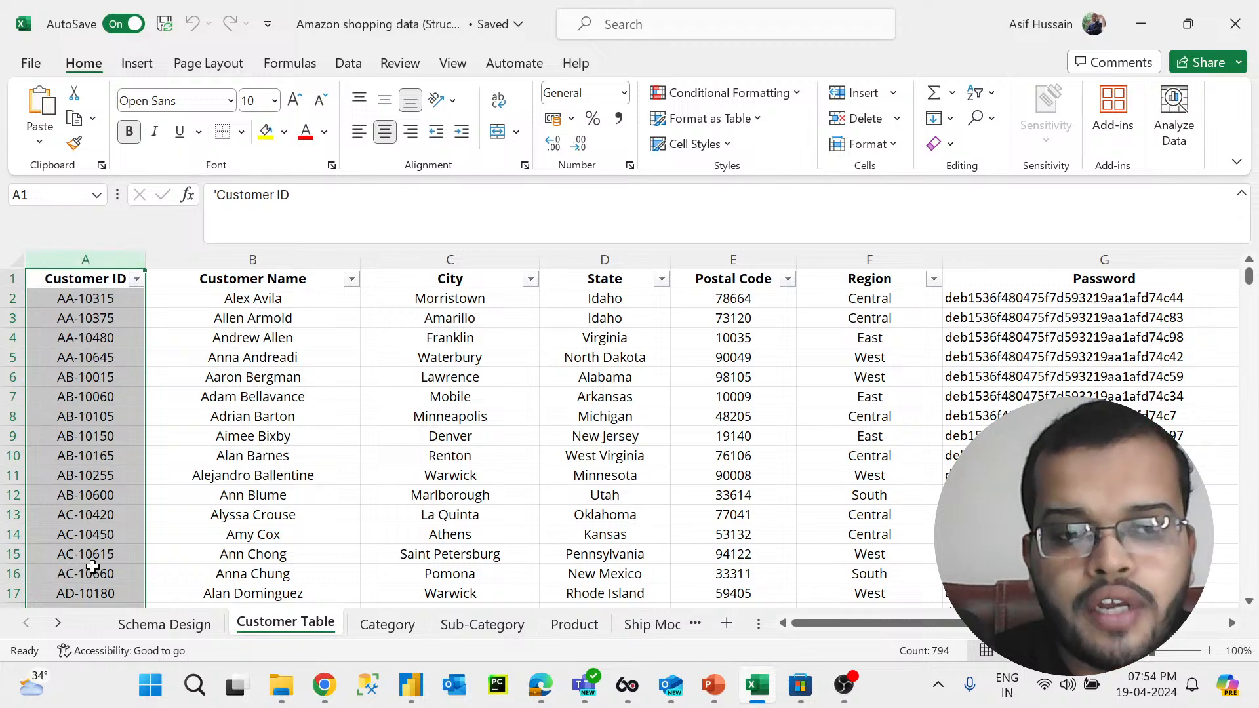
pyautogui.click(69, 300)
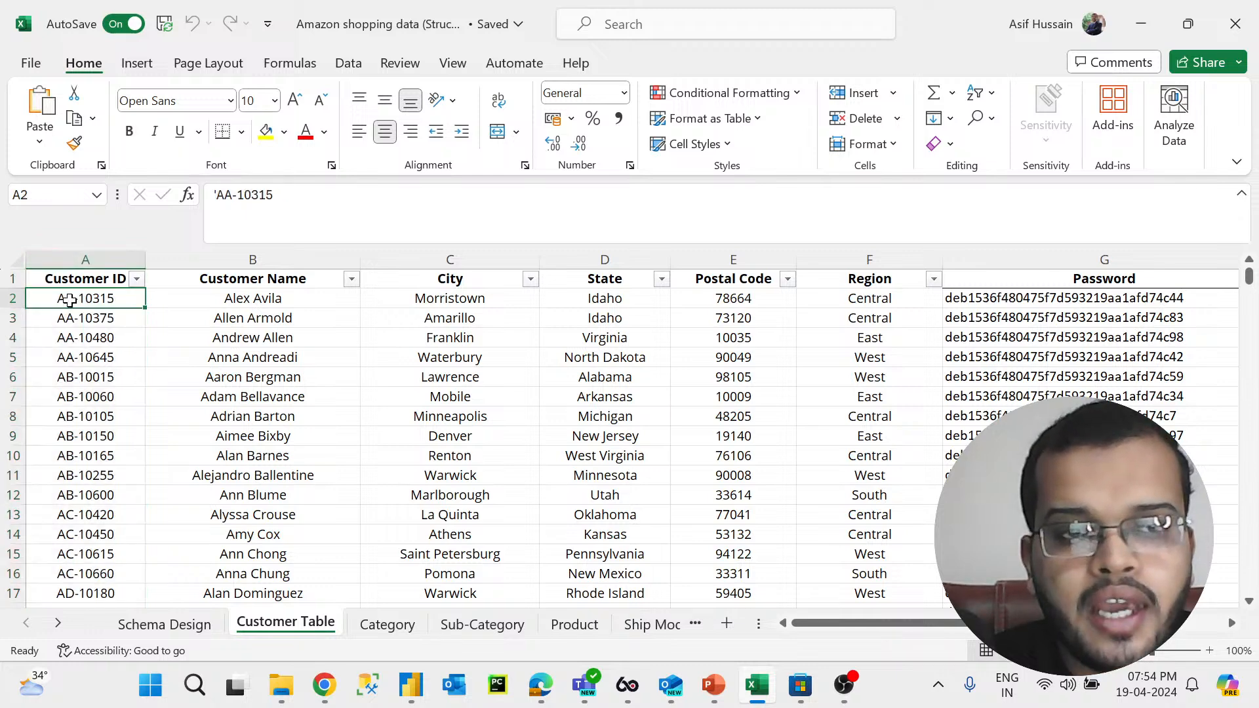
pyautogui.click(66, 320)
pyautogui.click(66, 377)
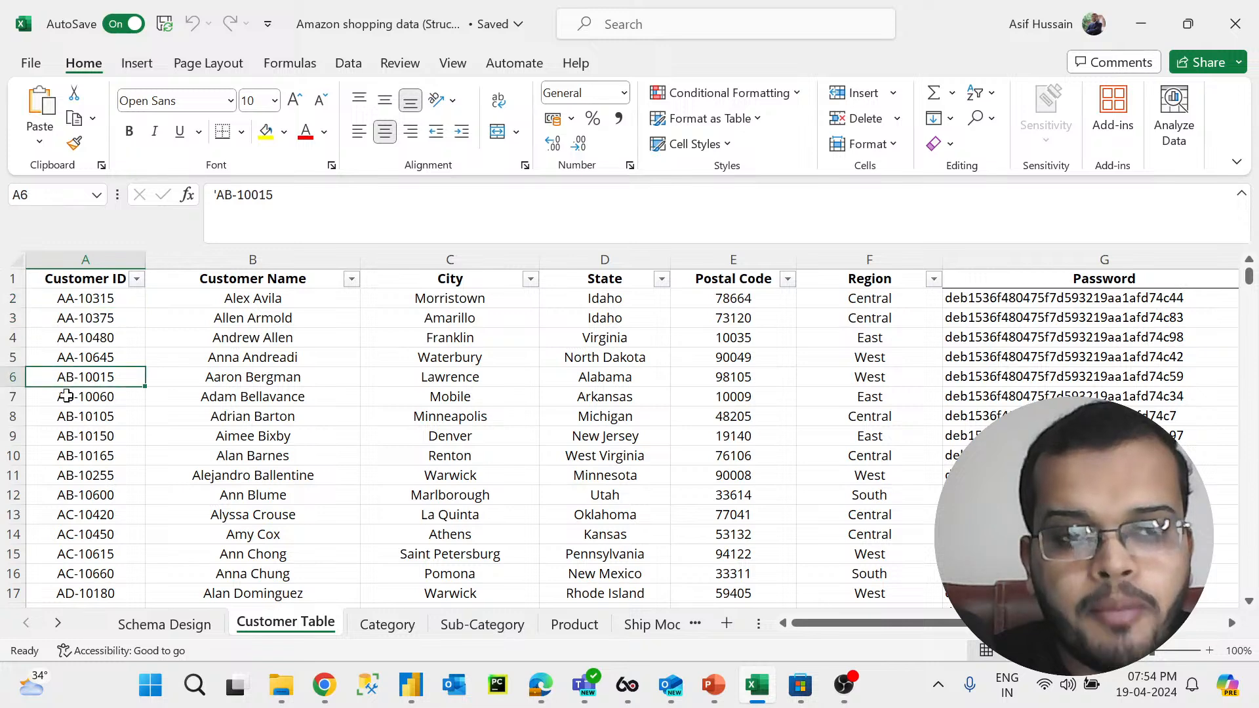
pyautogui.click(65, 510)
pyautogui.scroll(-3, 65, 510)
pyautogui.click(66, 550)
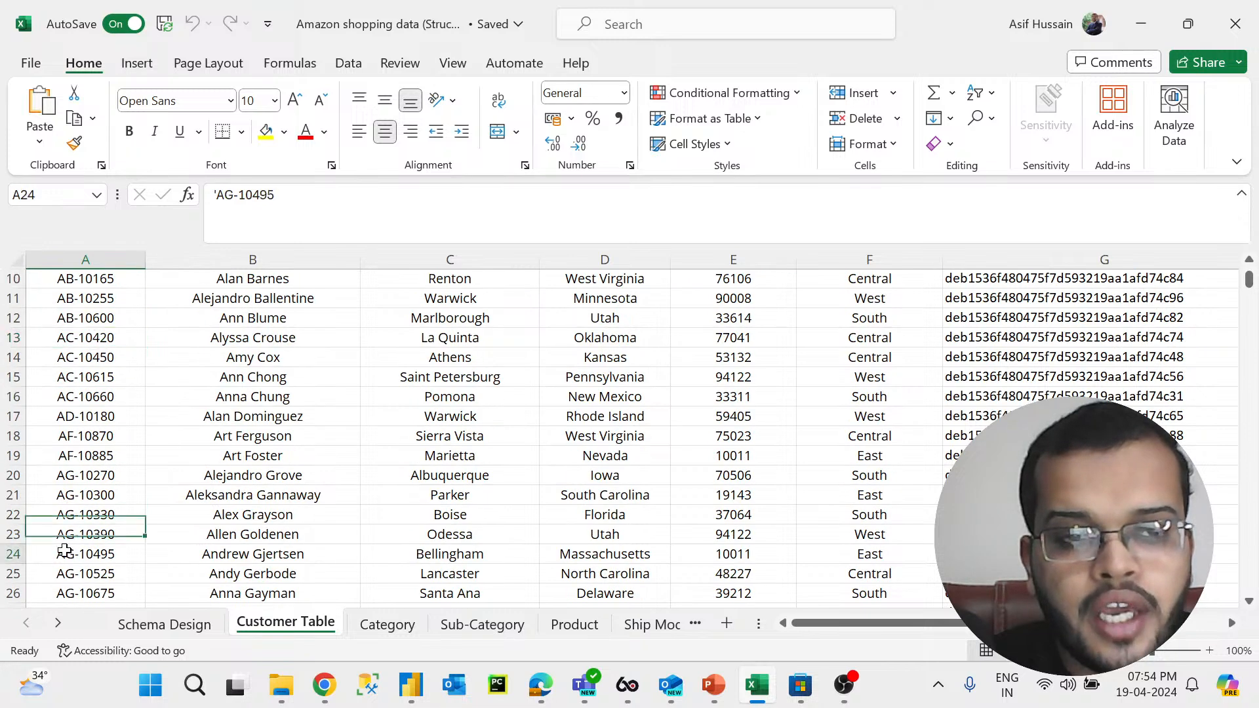
pyautogui.click(69, 438)
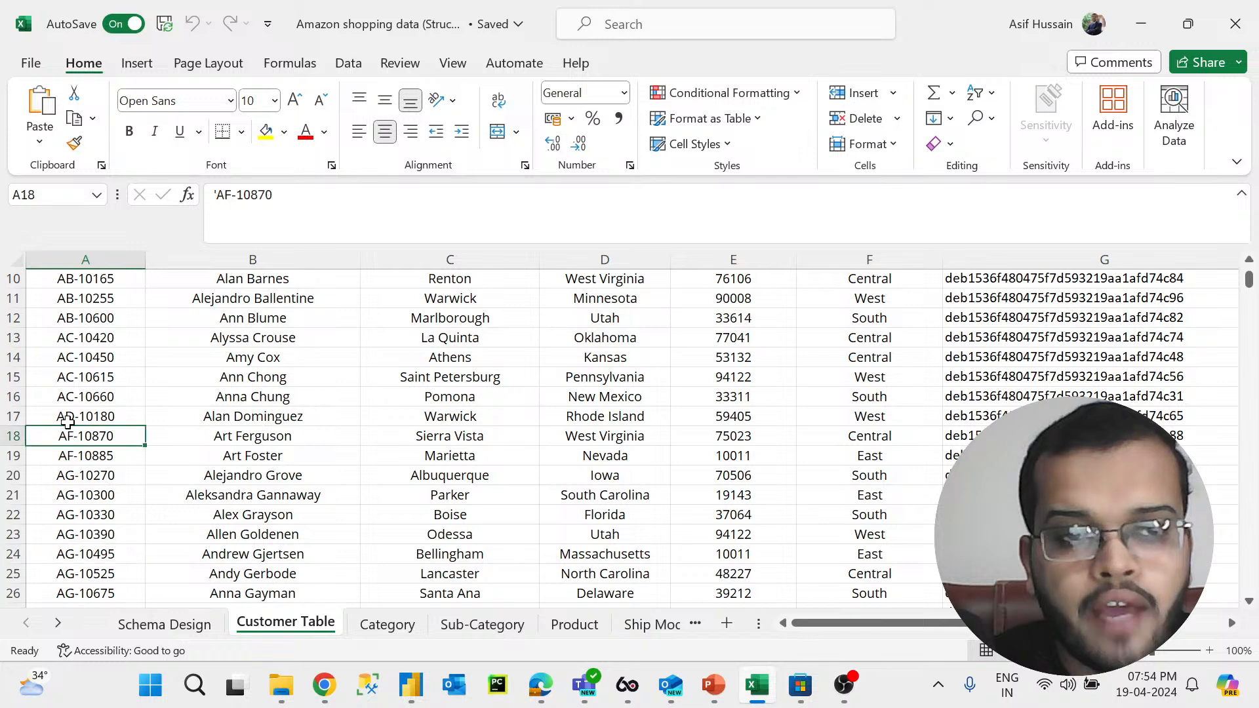
pyautogui.click(68, 415)
pyautogui.scroll(3, 69, 416)
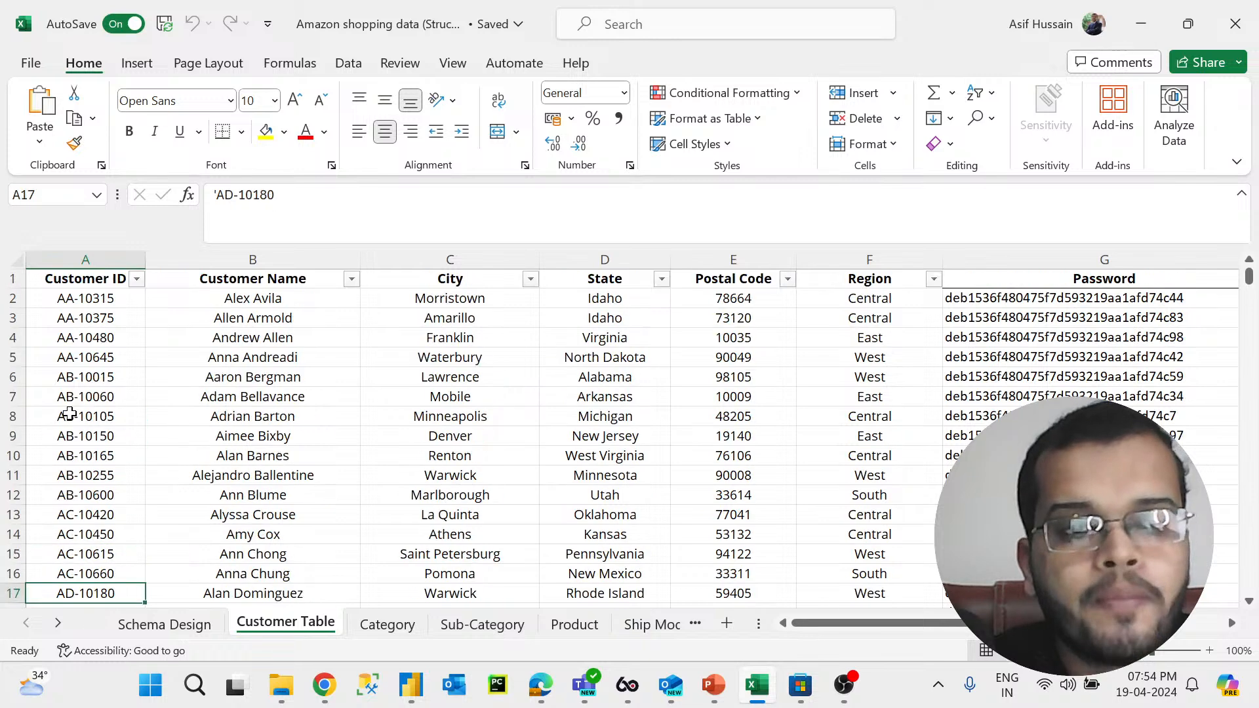
pyautogui.click(61, 303)
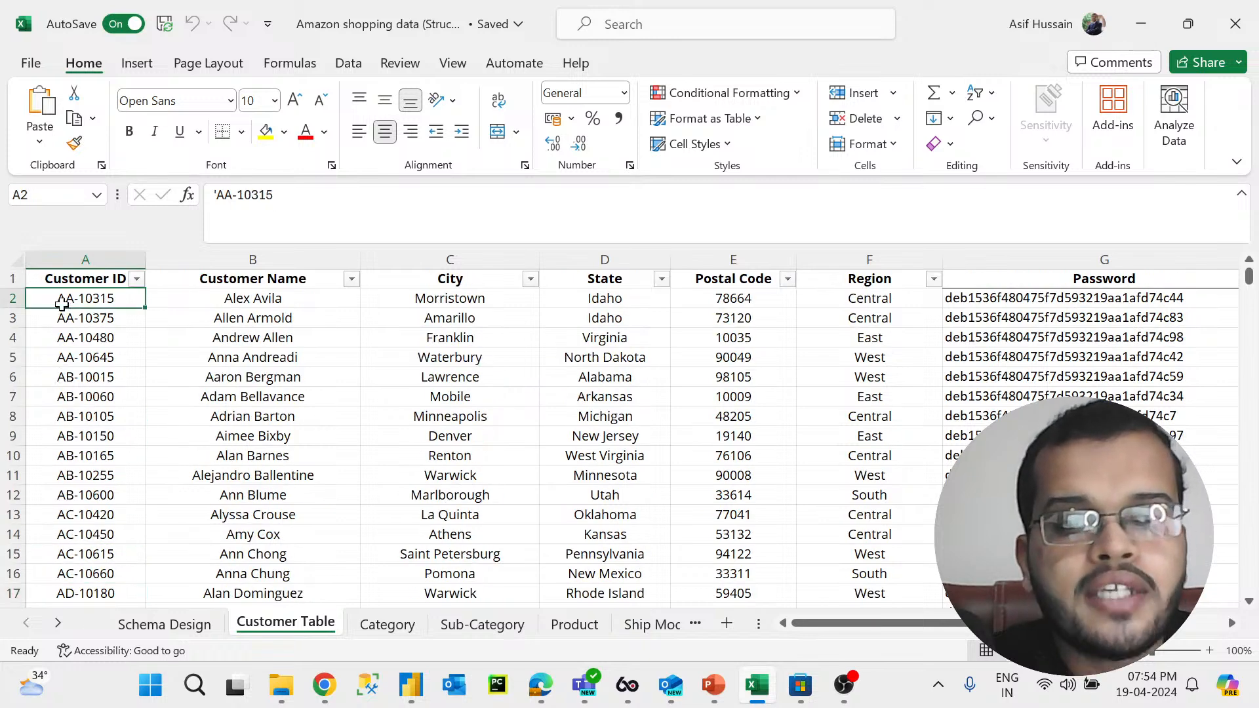
# Step: Inspect customer names and matching IDs further down the Customer Table, then select the Customer ID column
pyautogui.click(236, 302)
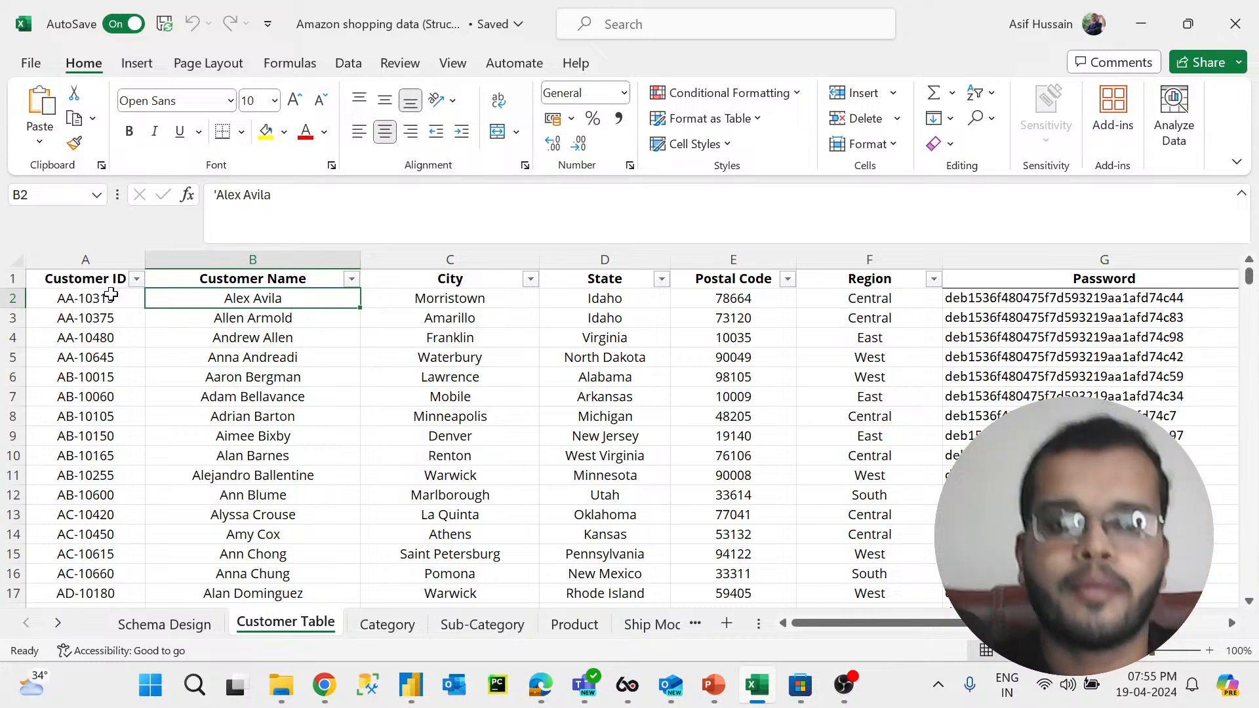
pyautogui.scroll(-3, 192, 385)
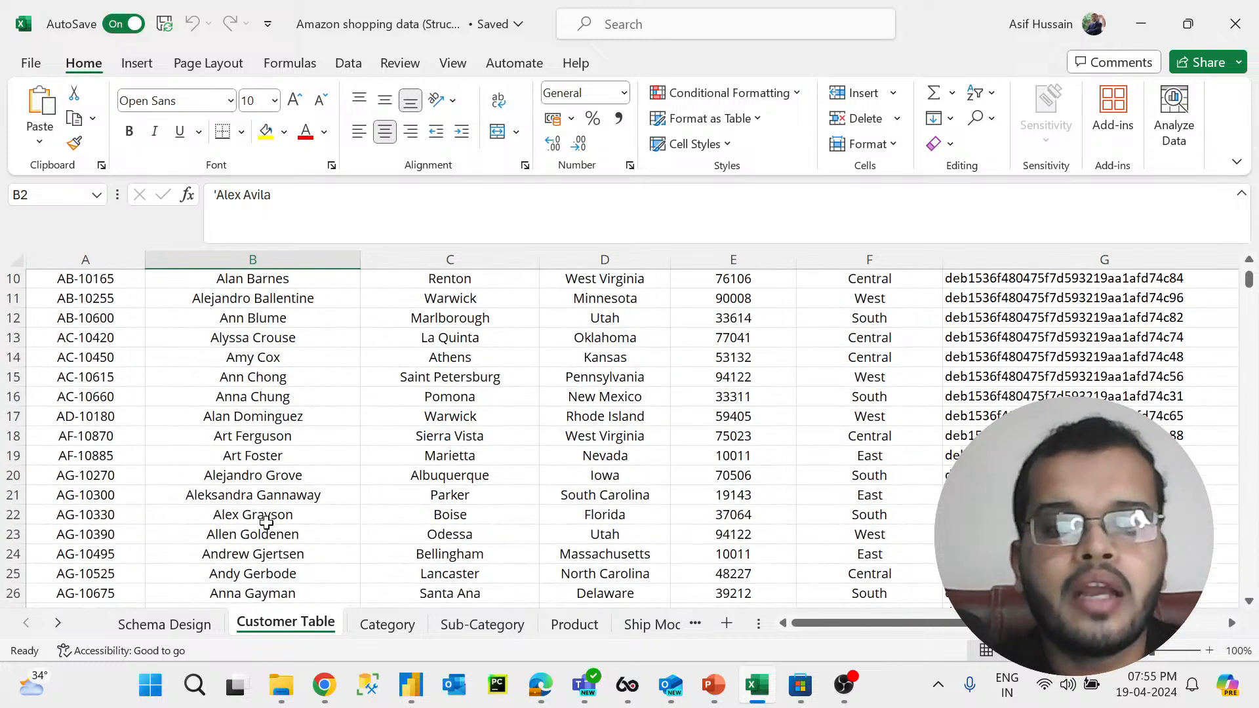
pyautogui.click(301, 514)
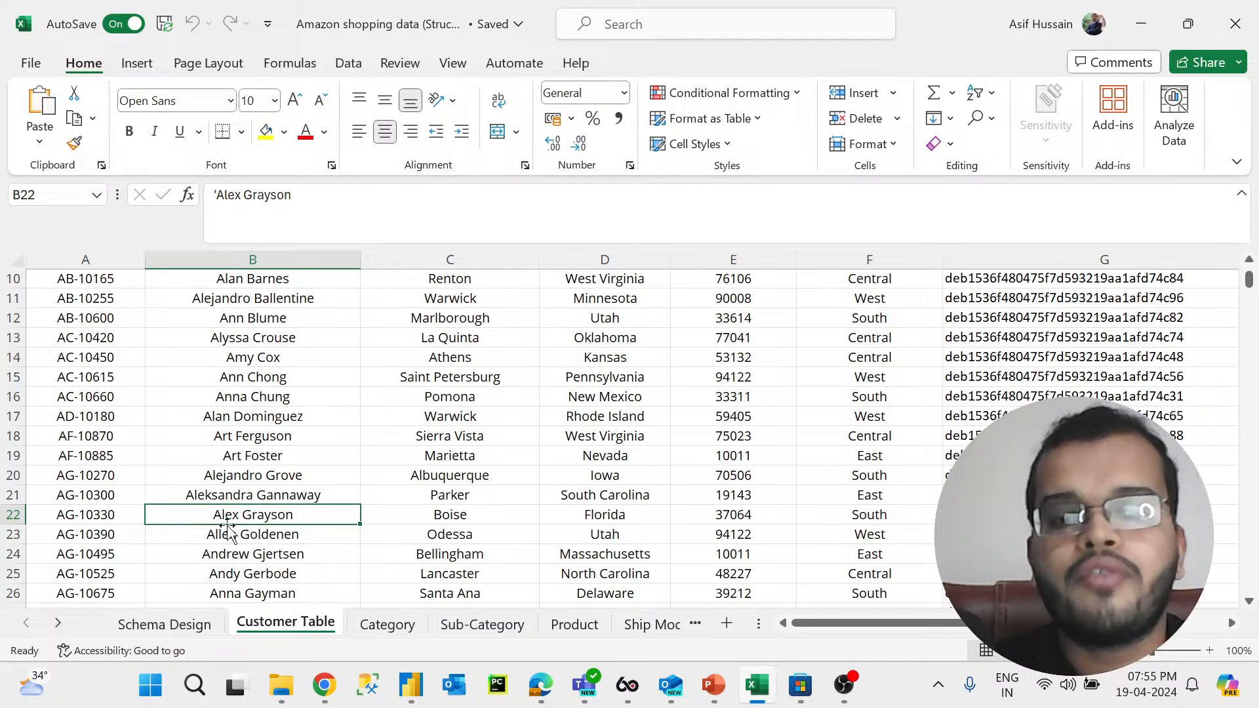
pyautogui.click(74, 524)
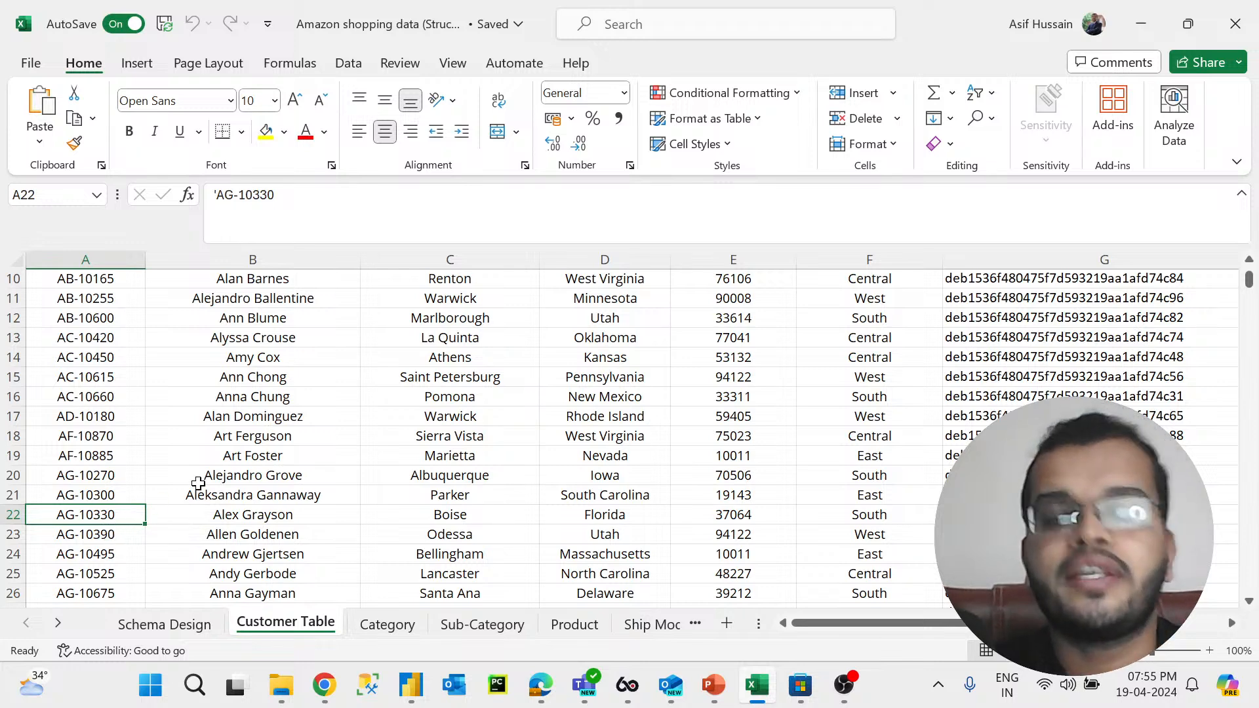
pyautogui.scroll(3, 217, 457)
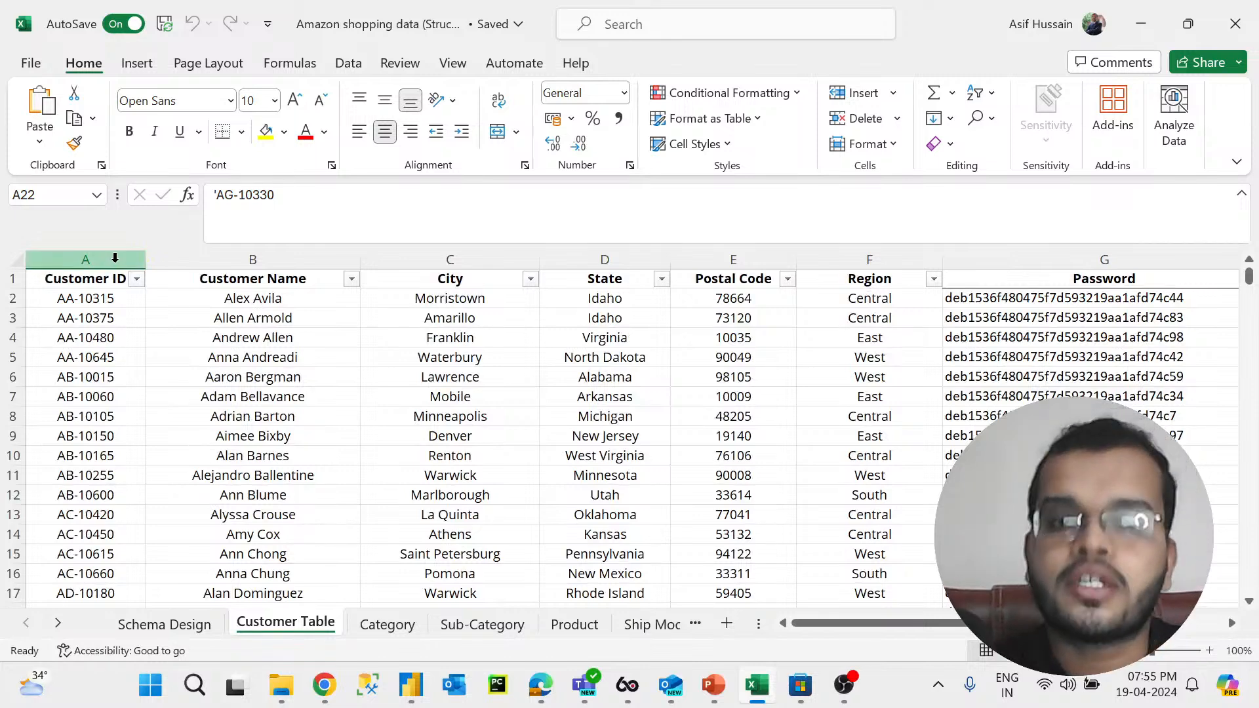
pyautogui.click(115, 258)
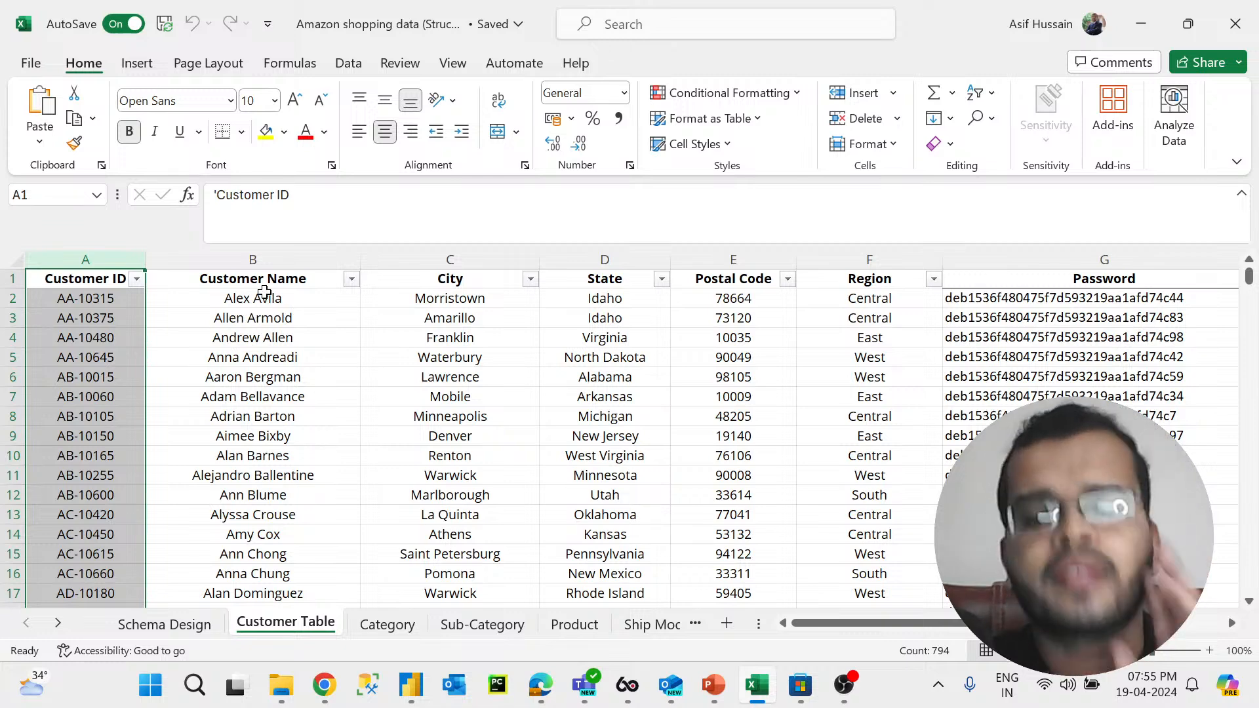
# Step: Select each Customer Table column in turn, from Customer Name through City, State, Postal Code and Region to Password
pyautogui.click(274, 254)
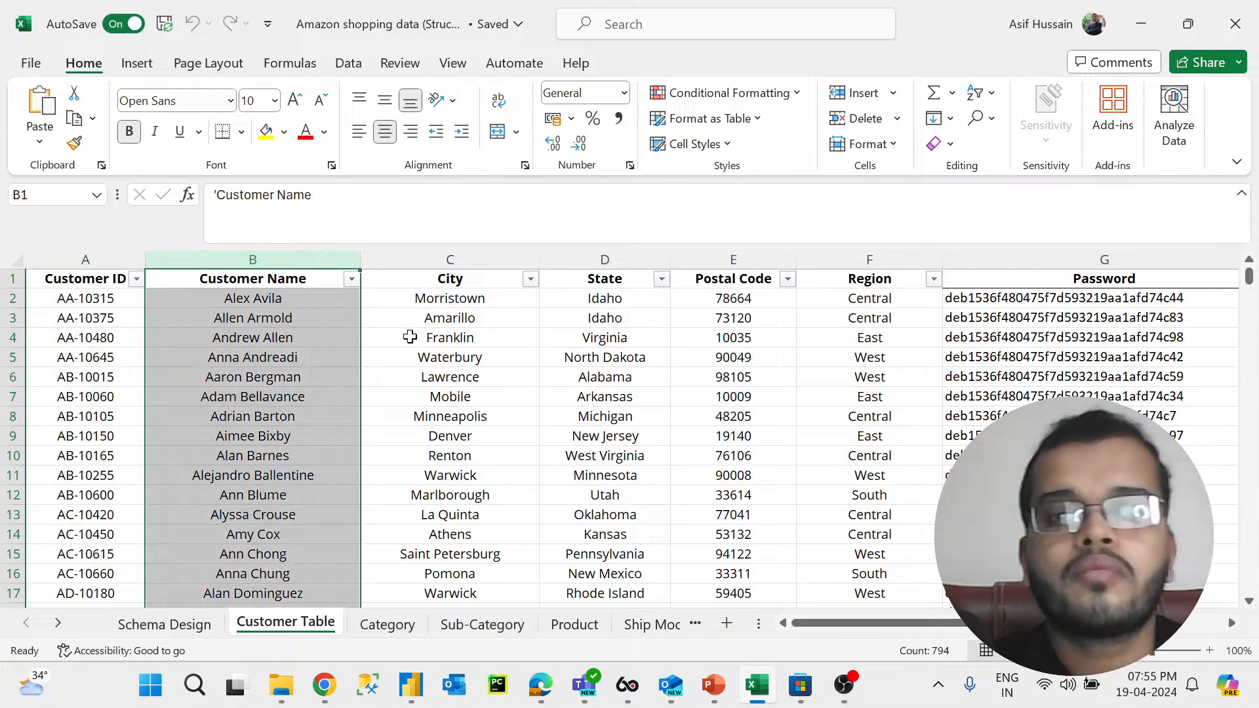
pyautogui.click(287, 301)
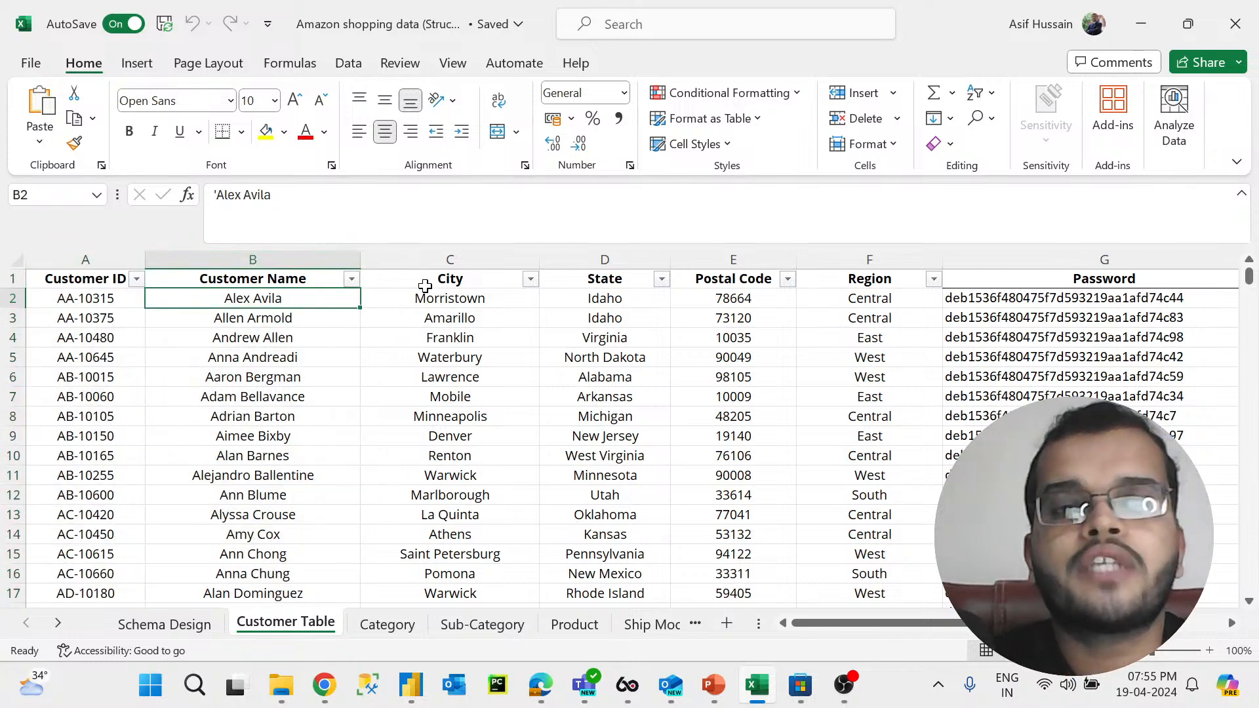
pyautogui.click(441, 299)
pyautogui.click(390, 278)
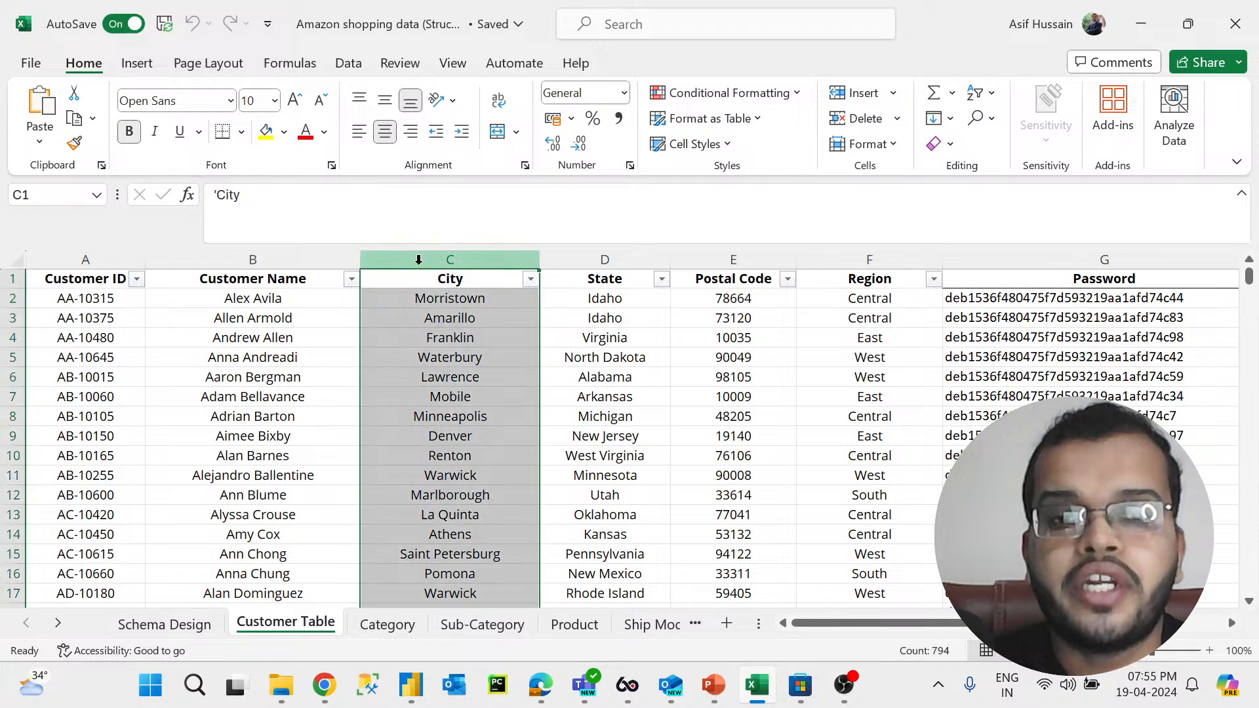
pyautogui.click(601, 271)
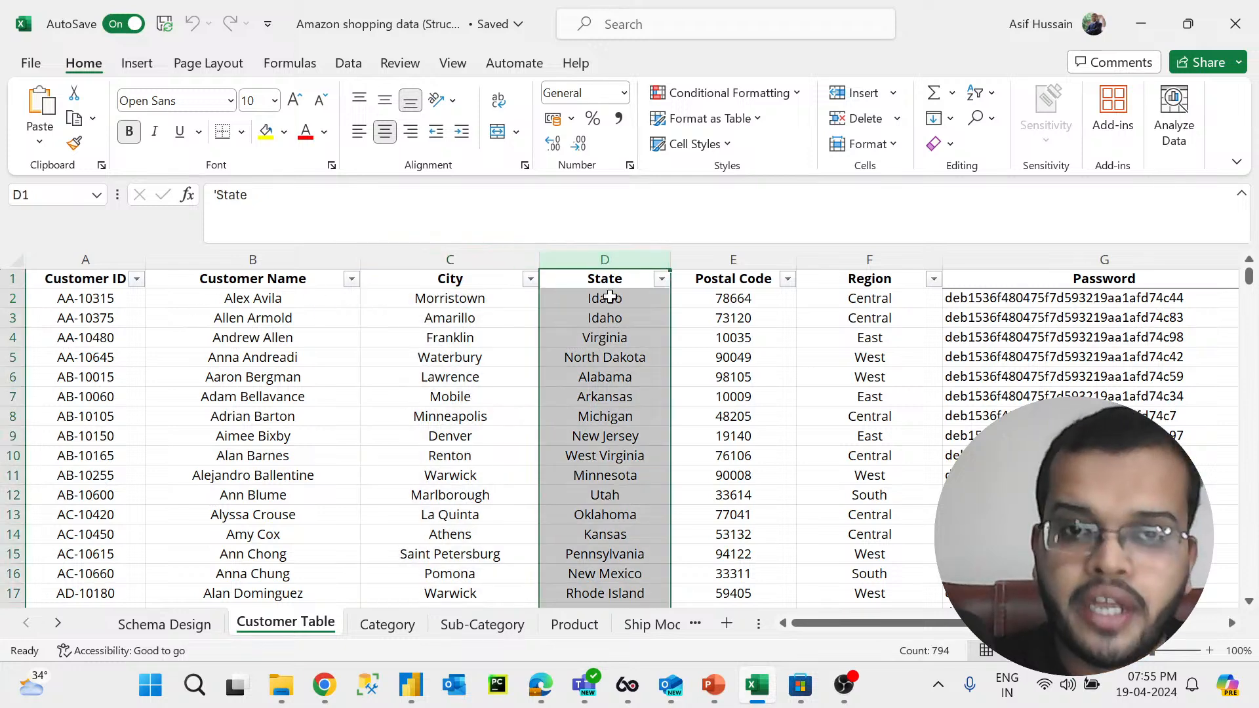
pyautogui.click(288, 270)
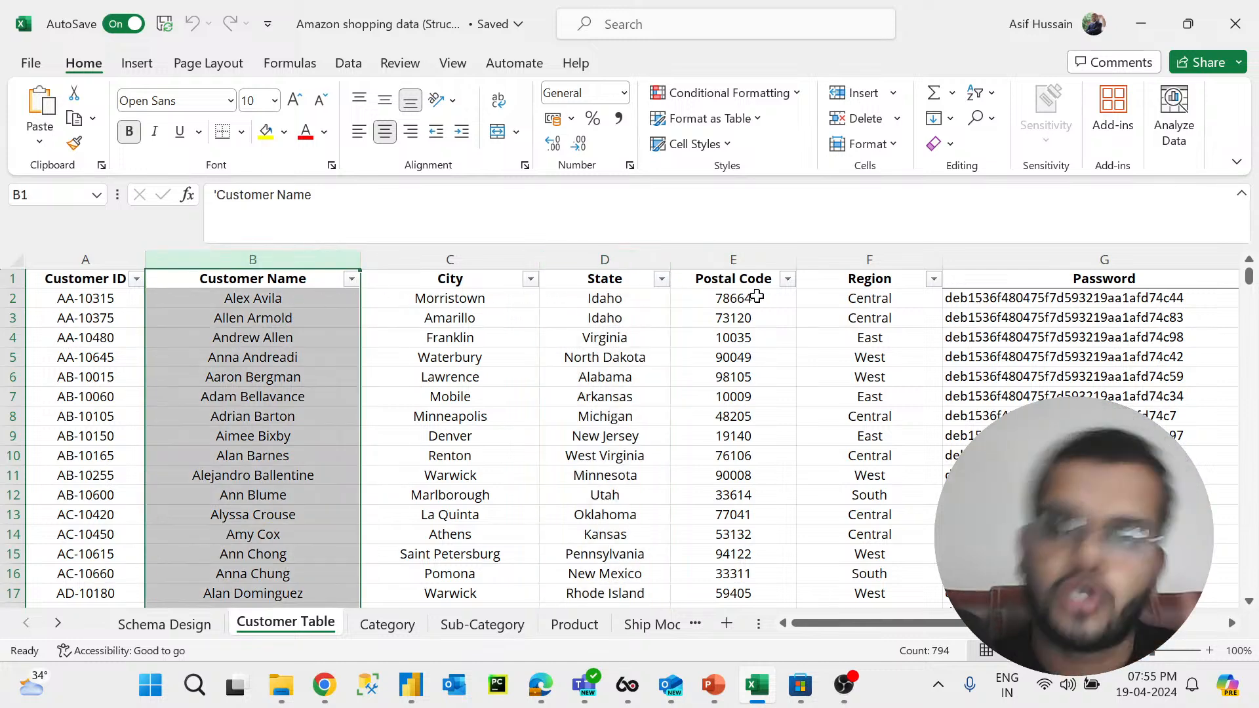
pyautogui.click(732, 257)
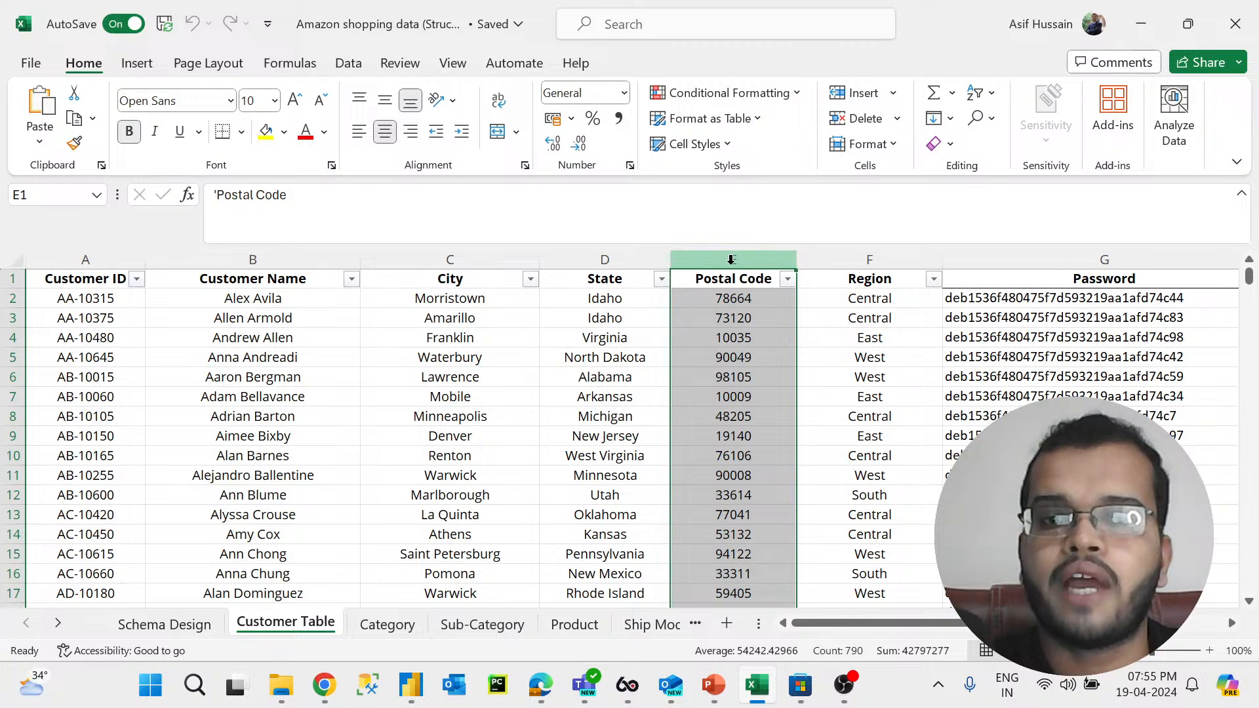
pyautogui.click(909, 257)
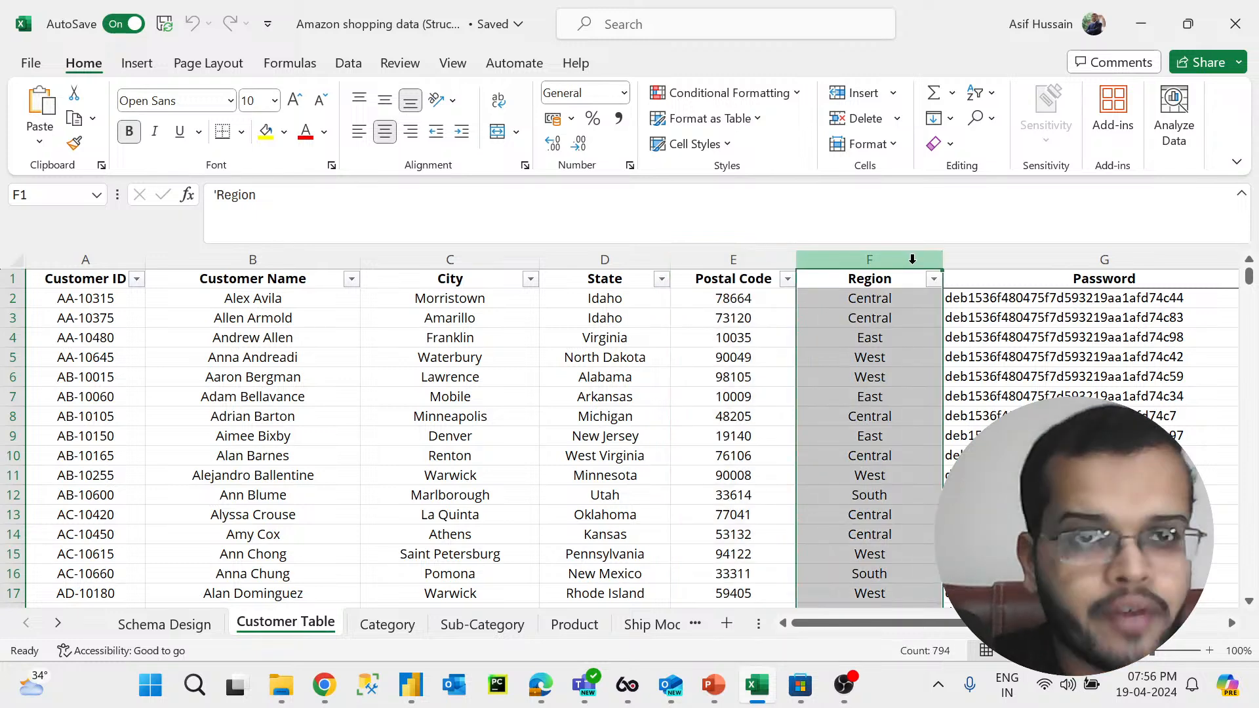
pyautogui.click(1047, 261)
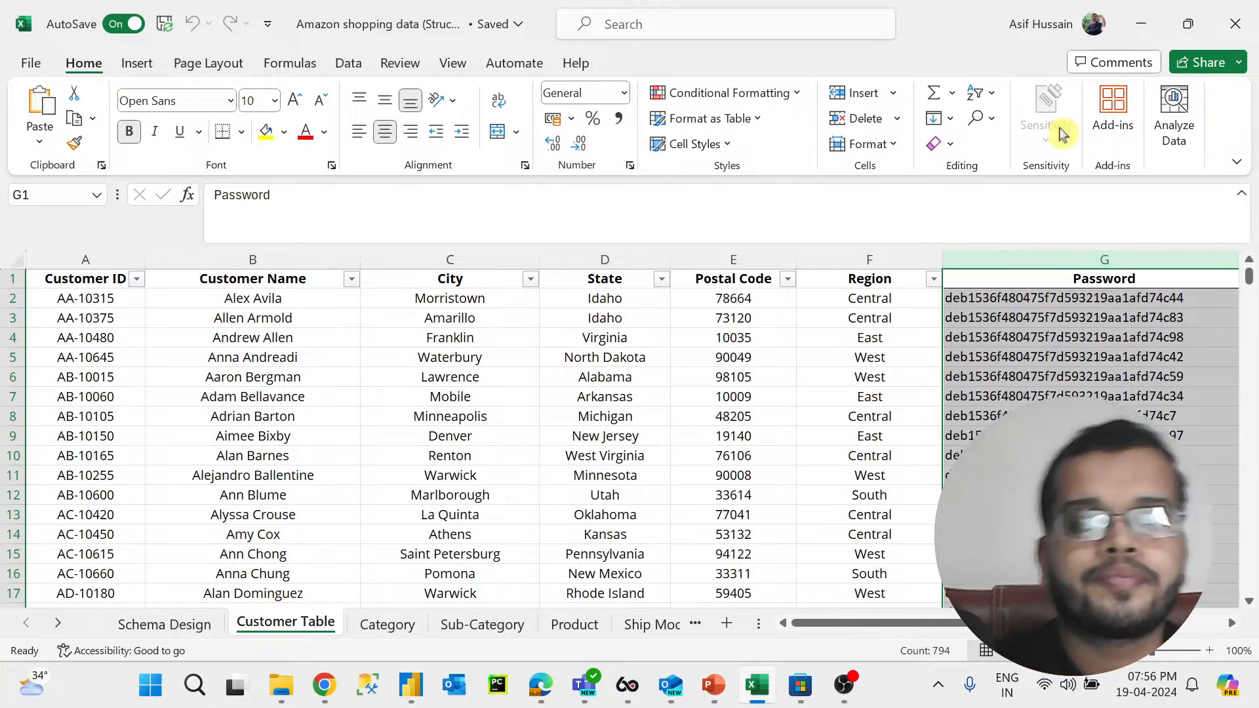
# Step: Open the Category sheet and step through its Technology, Office Supplies and Furniture entries
pyautogui.click(384, 631)
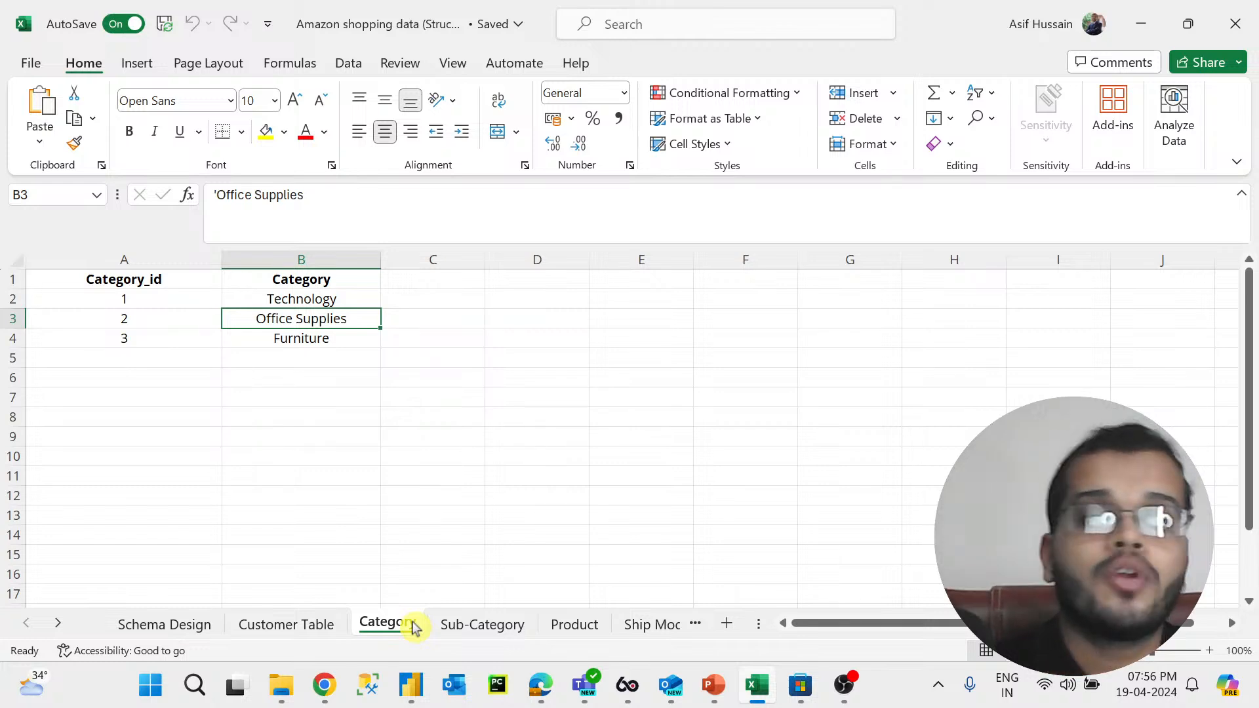
pyautogui.click(335, 302)
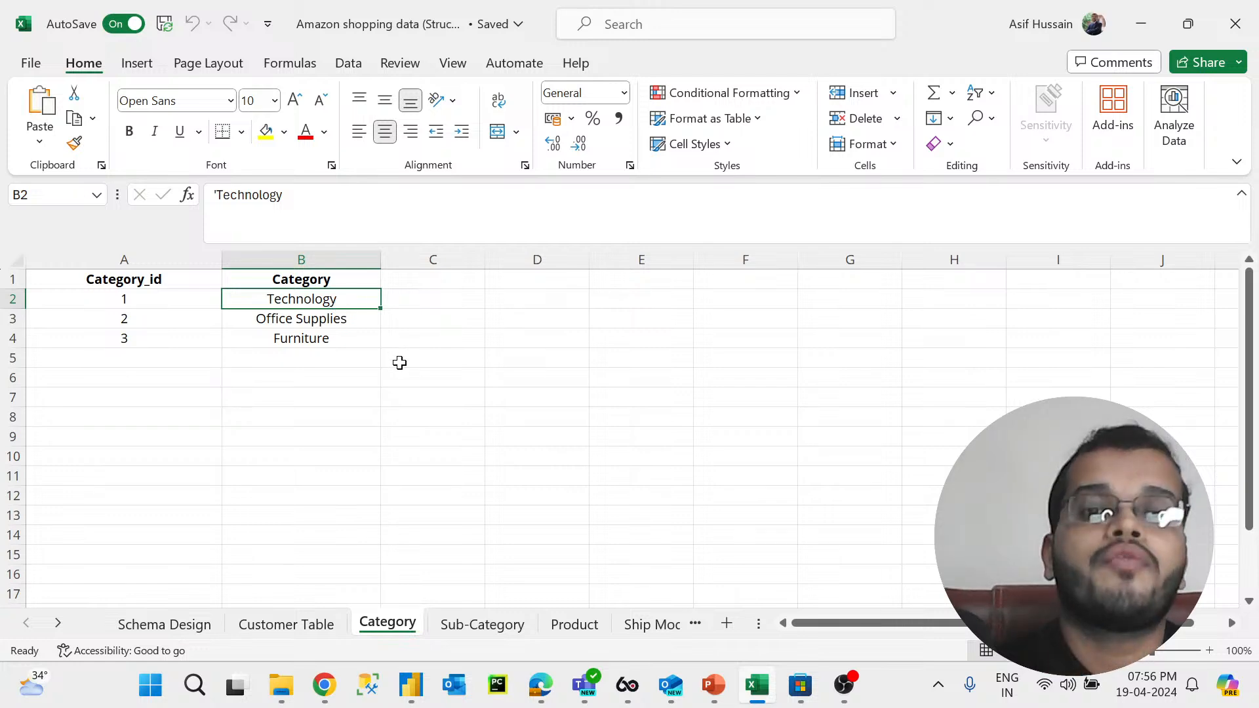
pyautogui.click(357, 317)
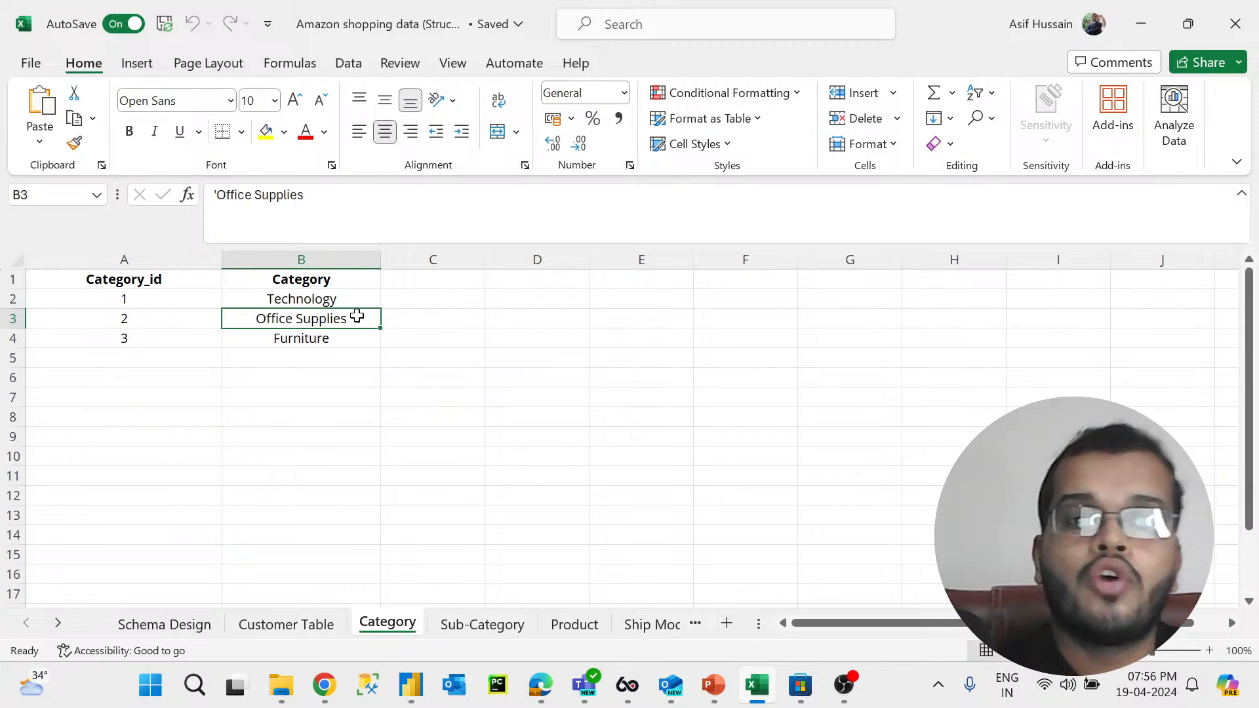
pyautogui.click(326, 336)
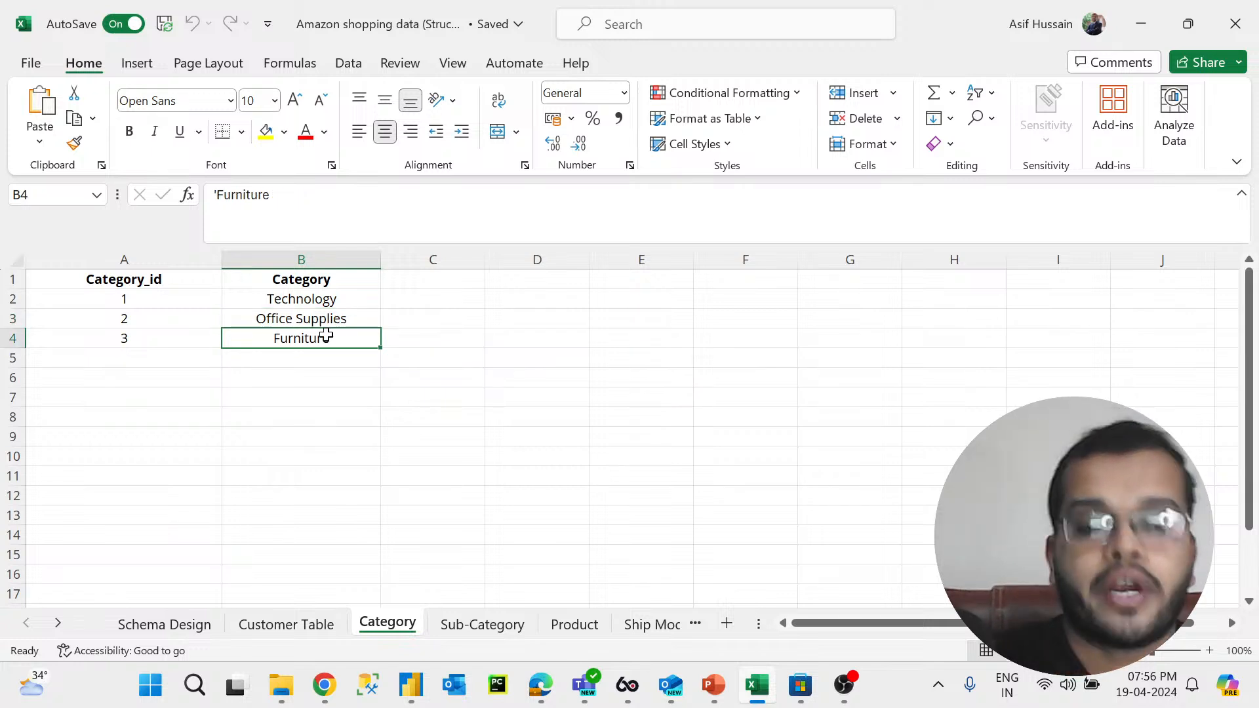
pyautogui.click(348, 299)
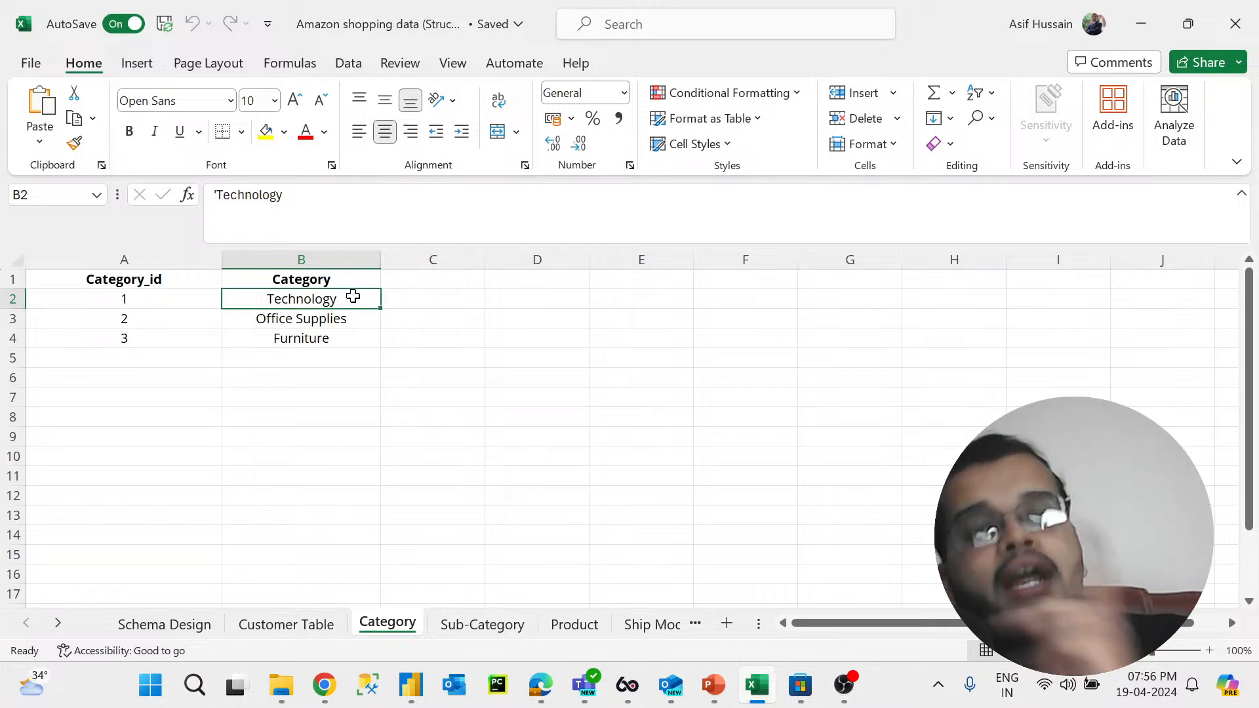
pyautogui.moveTo(354, 296); pyautogui.dragTo(342, 326)
pyautogui.click(342, 326)
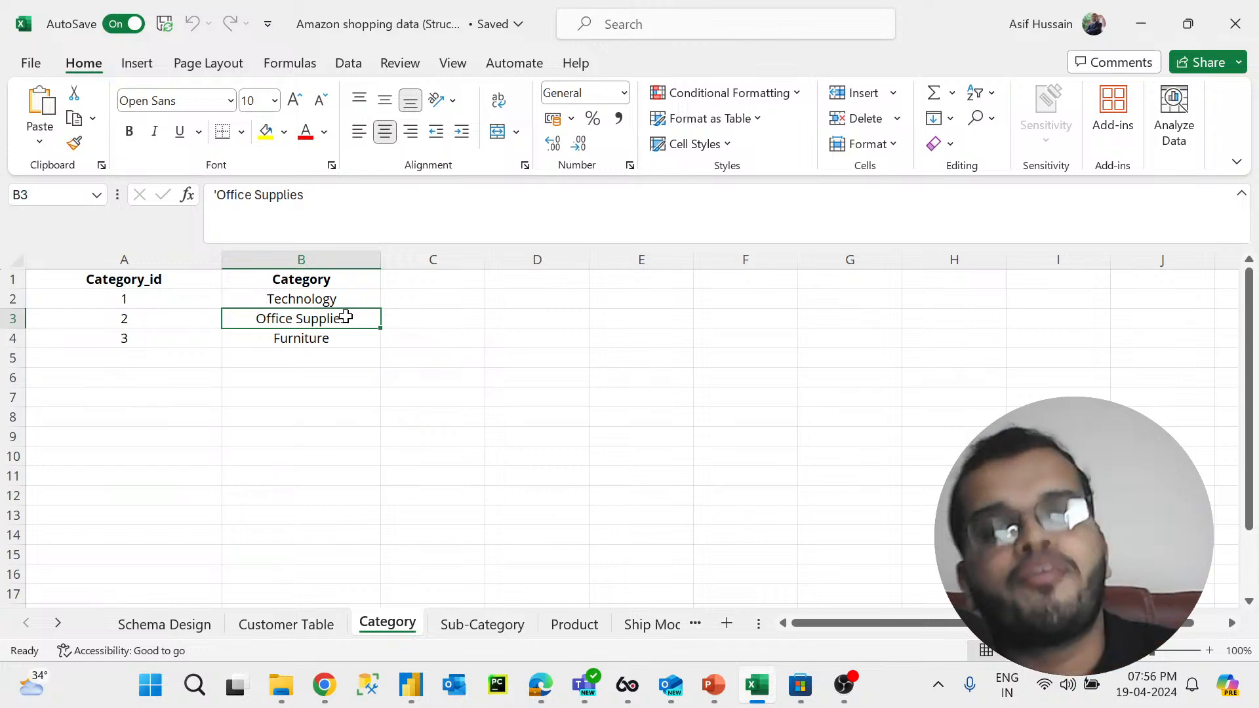
pyautogui.click(334, 338)
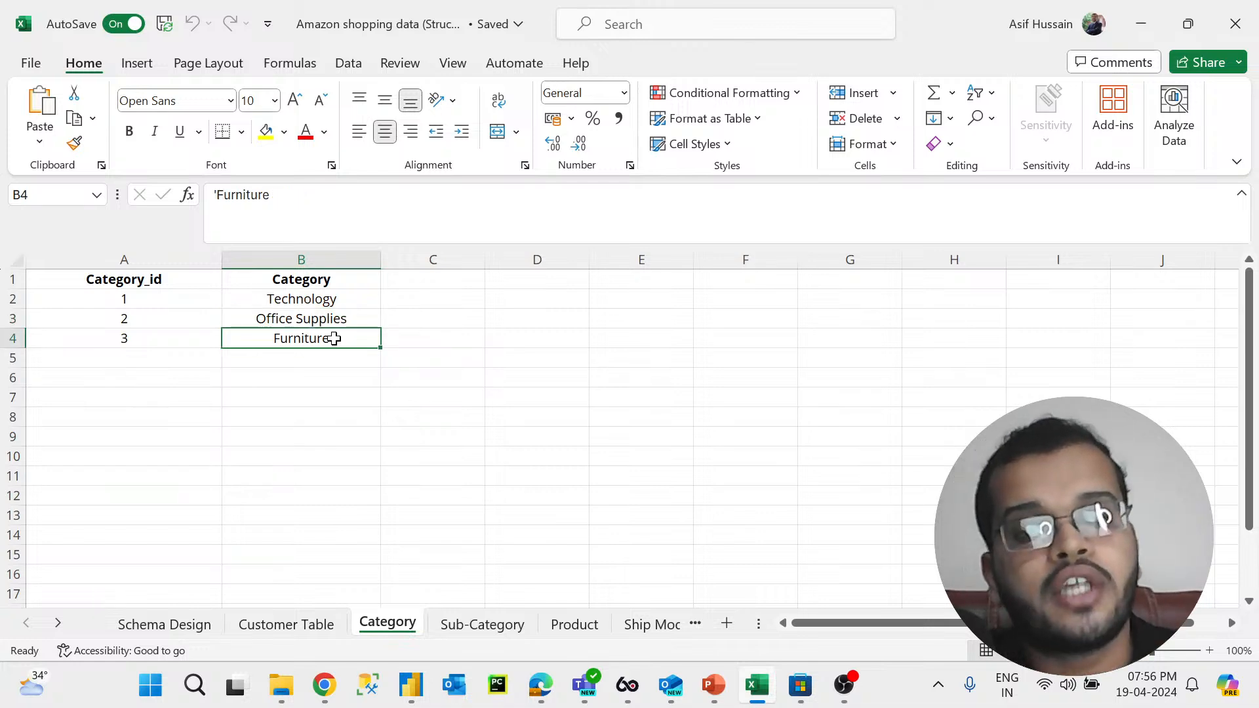
# Step: Open the Sub-Category sheet and inspect its sub-category entries starting from Machines
pyautogui.click(470, 635)
pyautogui.click(559, 633)
pyautogui.click(475, 634)
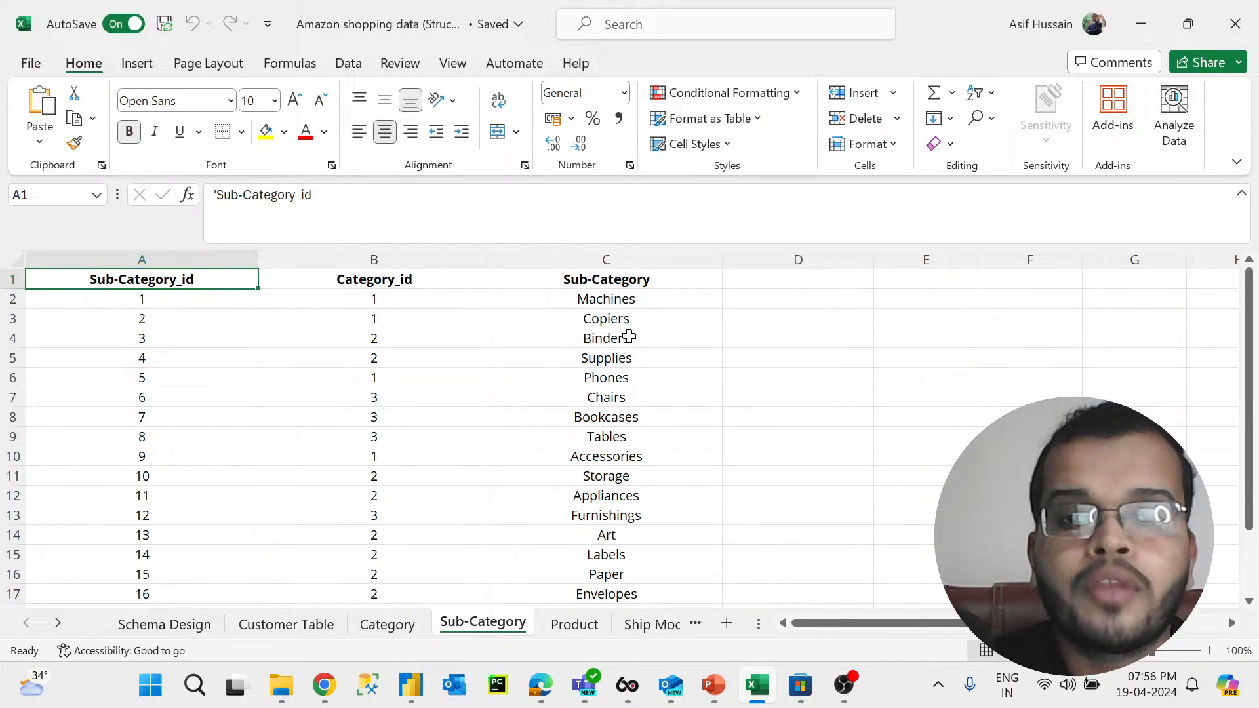
pyautogui.click(631, 303)
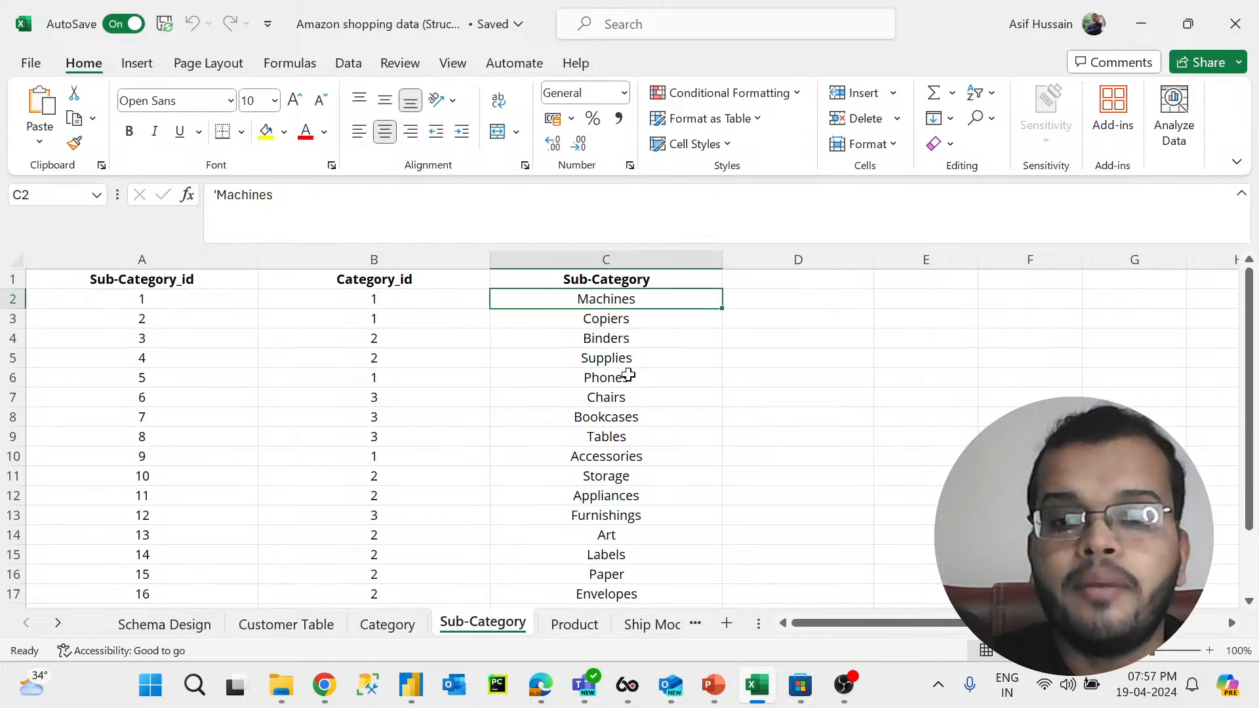
# Step: Compare the Sub-Category sheet with the Category sheet, selecting the Copiers, Tables and Chairs entries
pyautogui.click(628, 321)
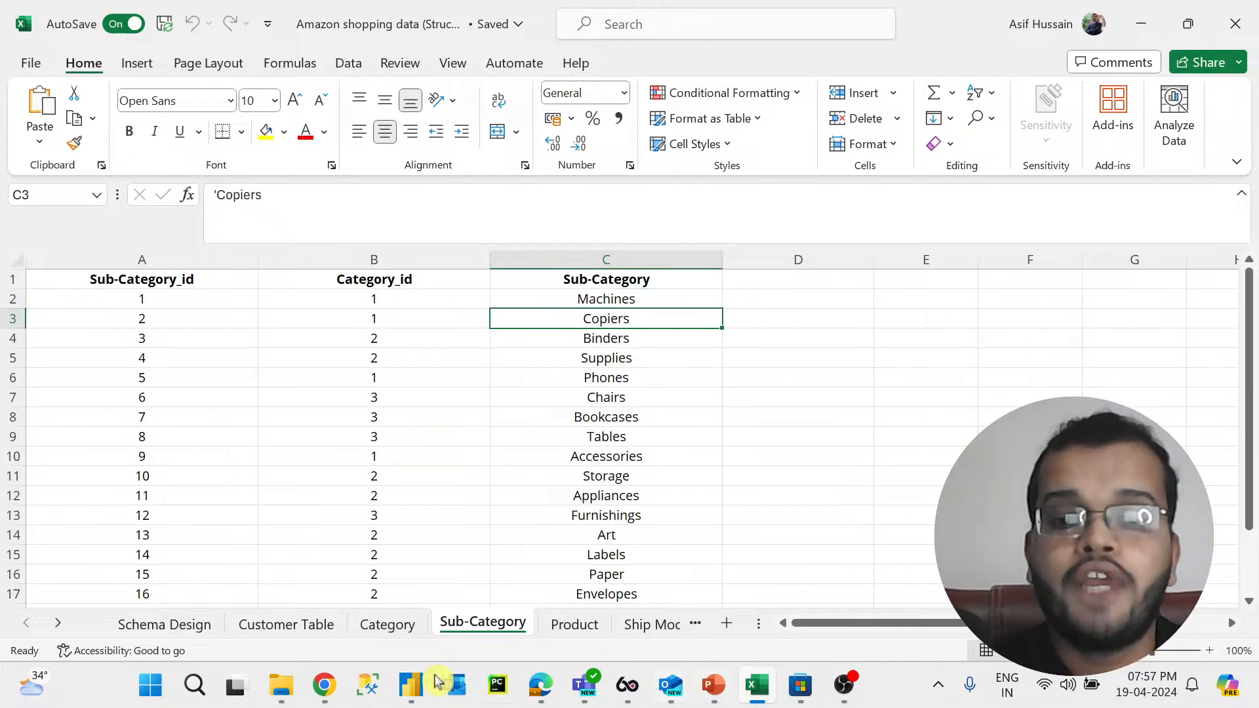
pyautogui.click(388, 625)
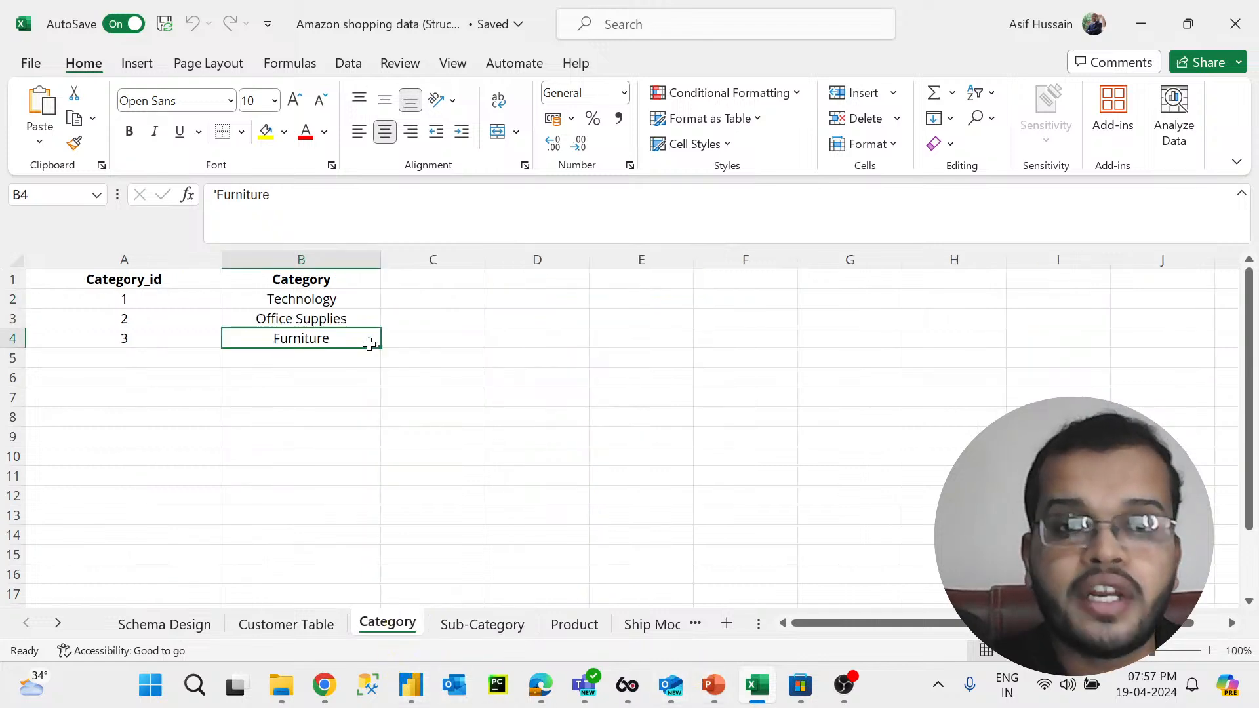
pyautogui.click(498, 626)
pyautogui.click(610, 438)
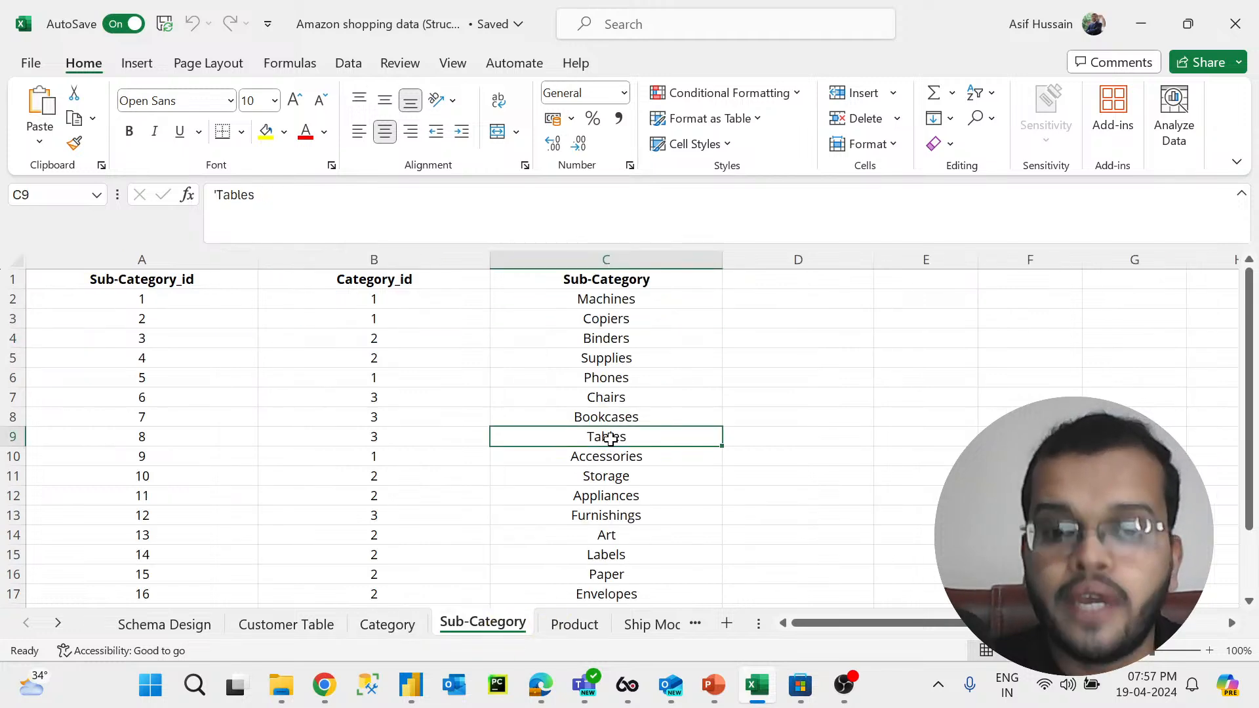
pyautogui.click(610, 401)
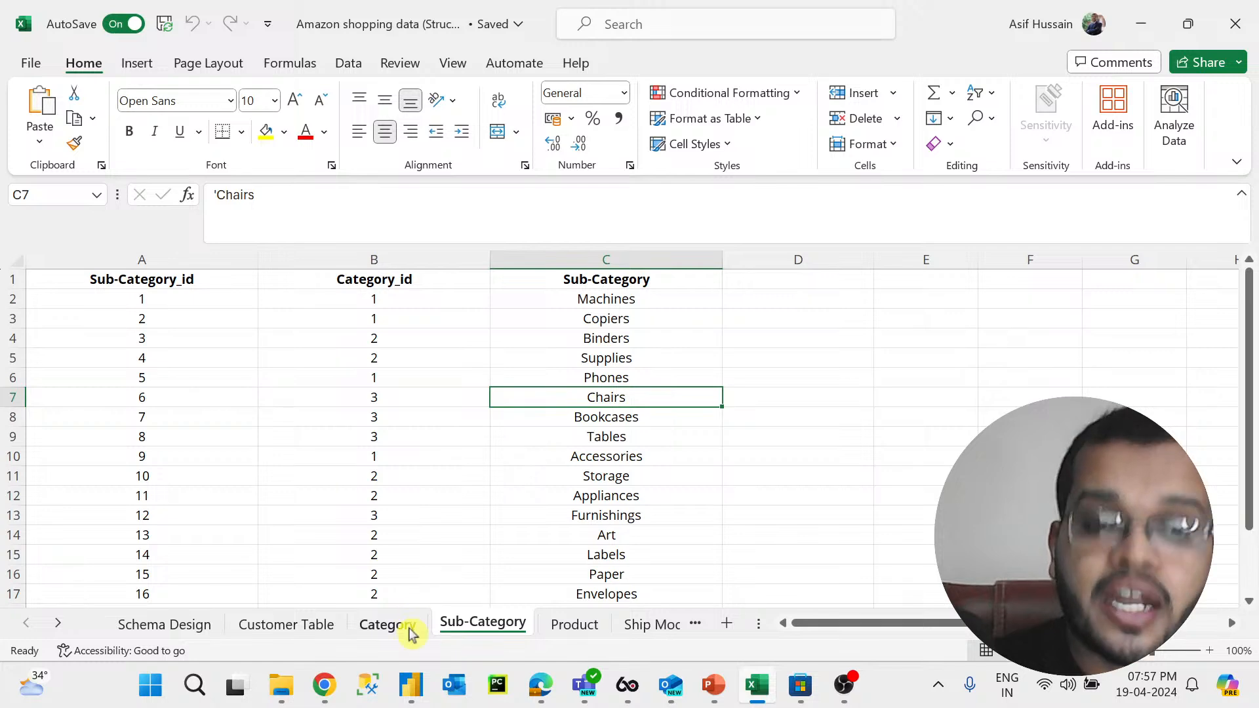
# Step: Alternate between the Category and Sub-Category sheets to compare how their category IDs link
pyautogui.click(388, 624)
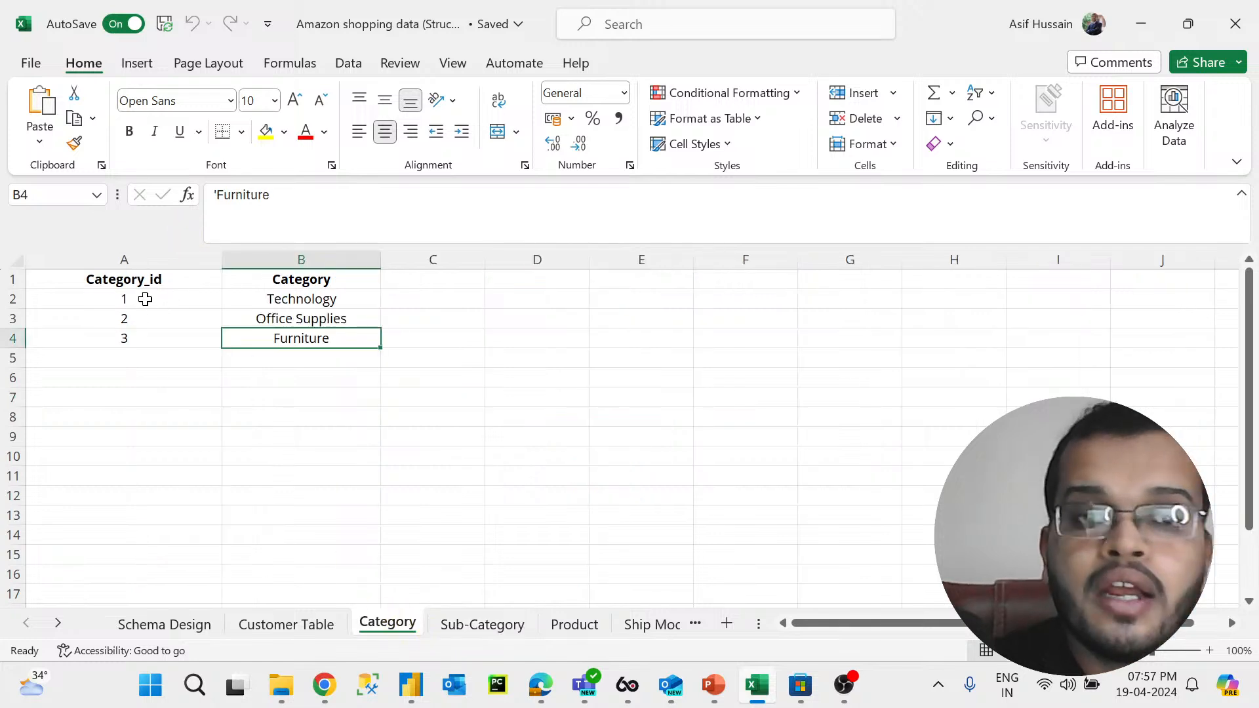
pyautogui.click(485, 626)
pyautogui.click(403, 624)
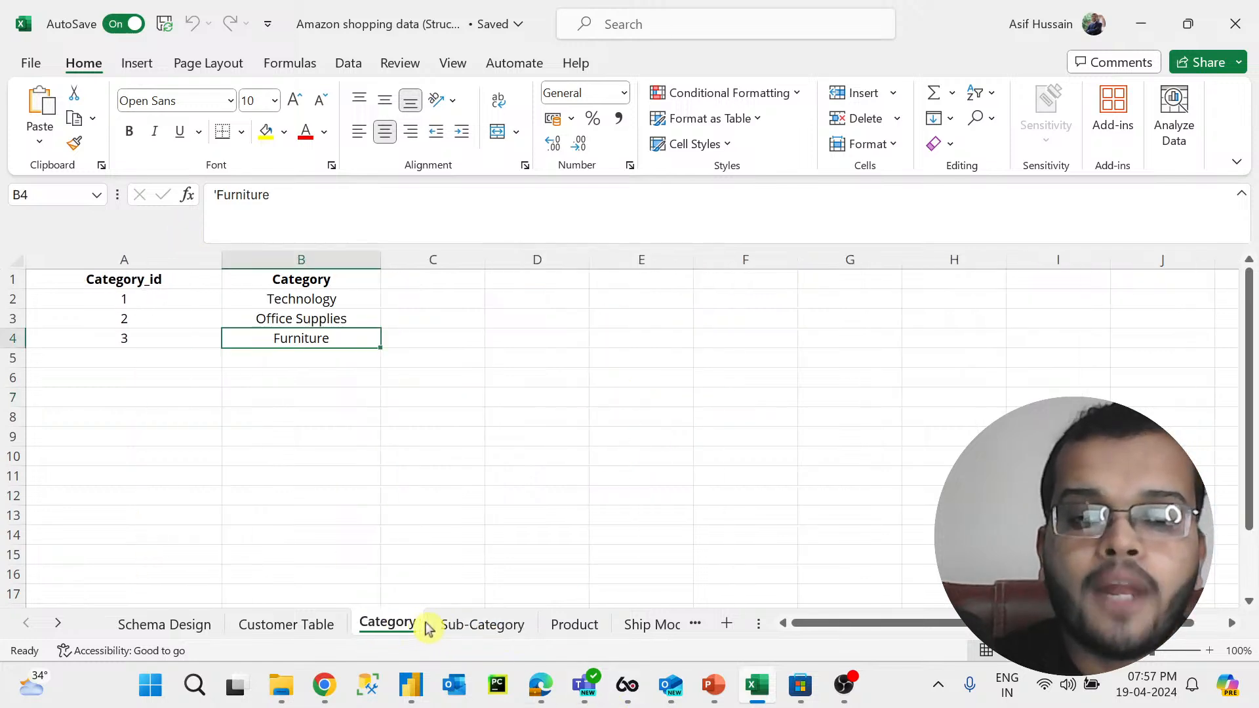
pyautogui.click(434, 626)
pyautogui.click(396, 628)
pyautogui.click(457, 632)
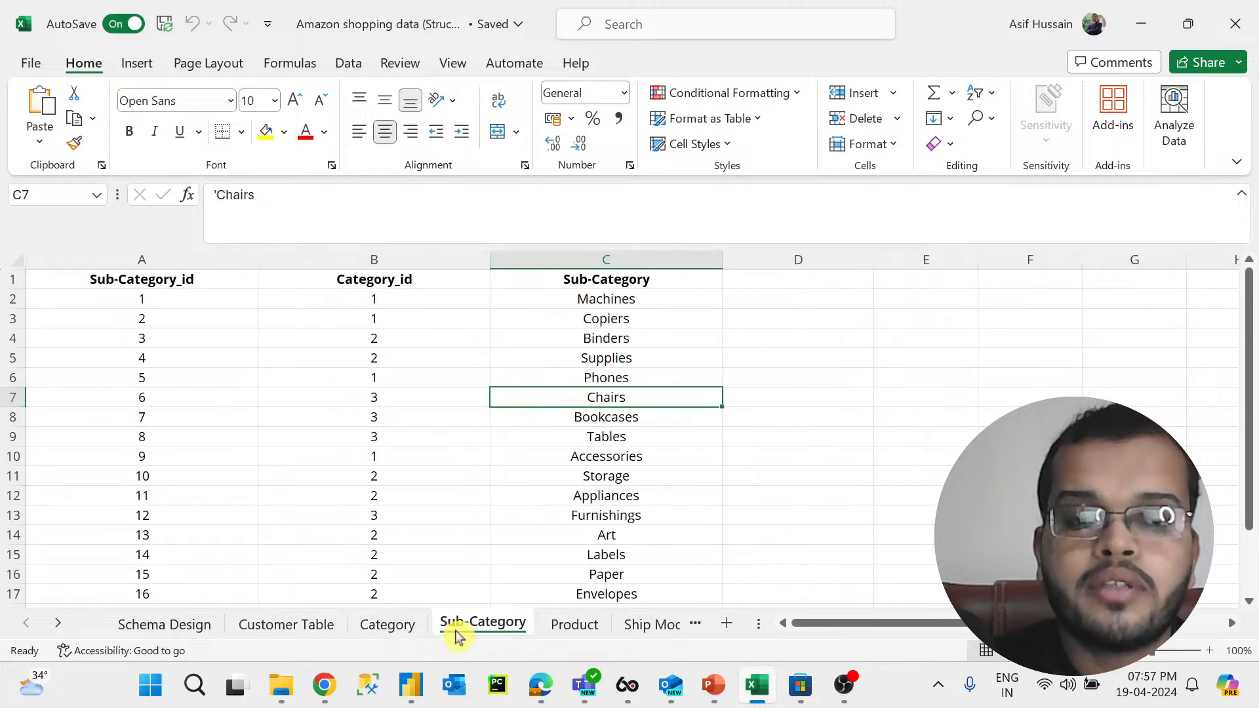
pyautogui.click(402, 629)
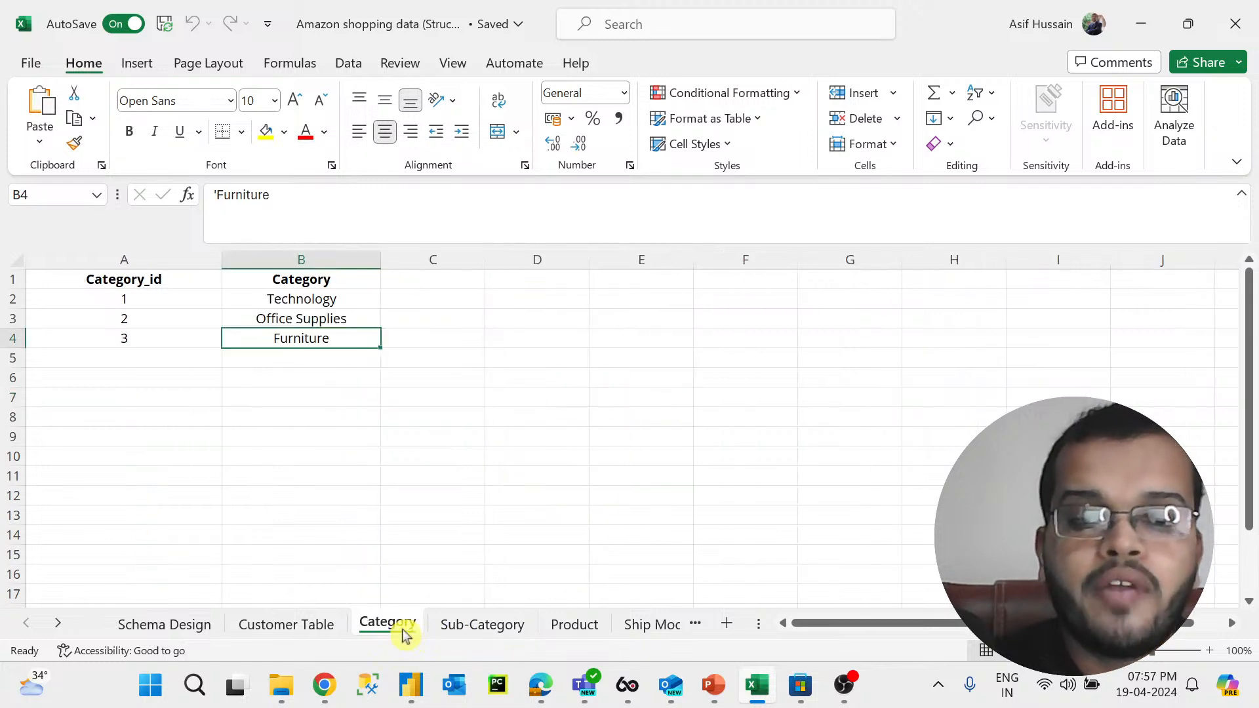
pyautogui.click(466, 627)
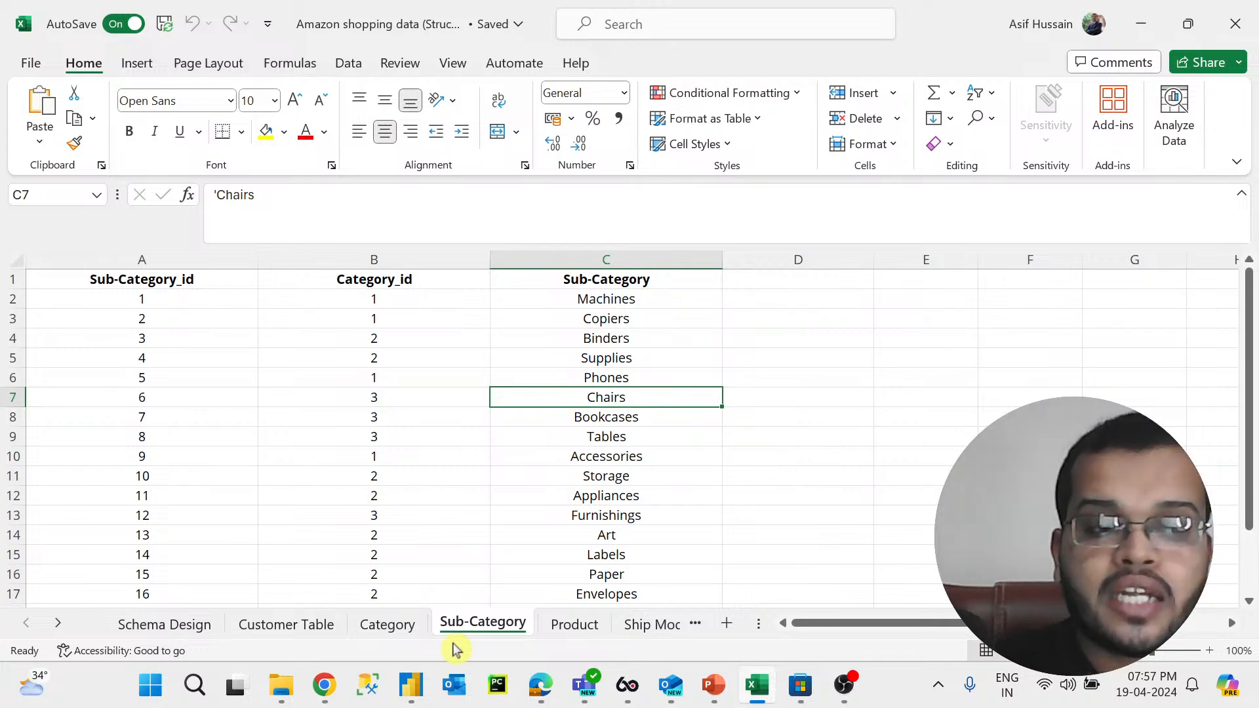
pyautogui.click(398, 630)
pyautogui.click(447, 634)
pyautogui.click(406, 630)
# Step: On the Category sheet, select the Category_id header and then Technology, Office Supplies and Furniture in turn
pyautogui.click(150, 282)
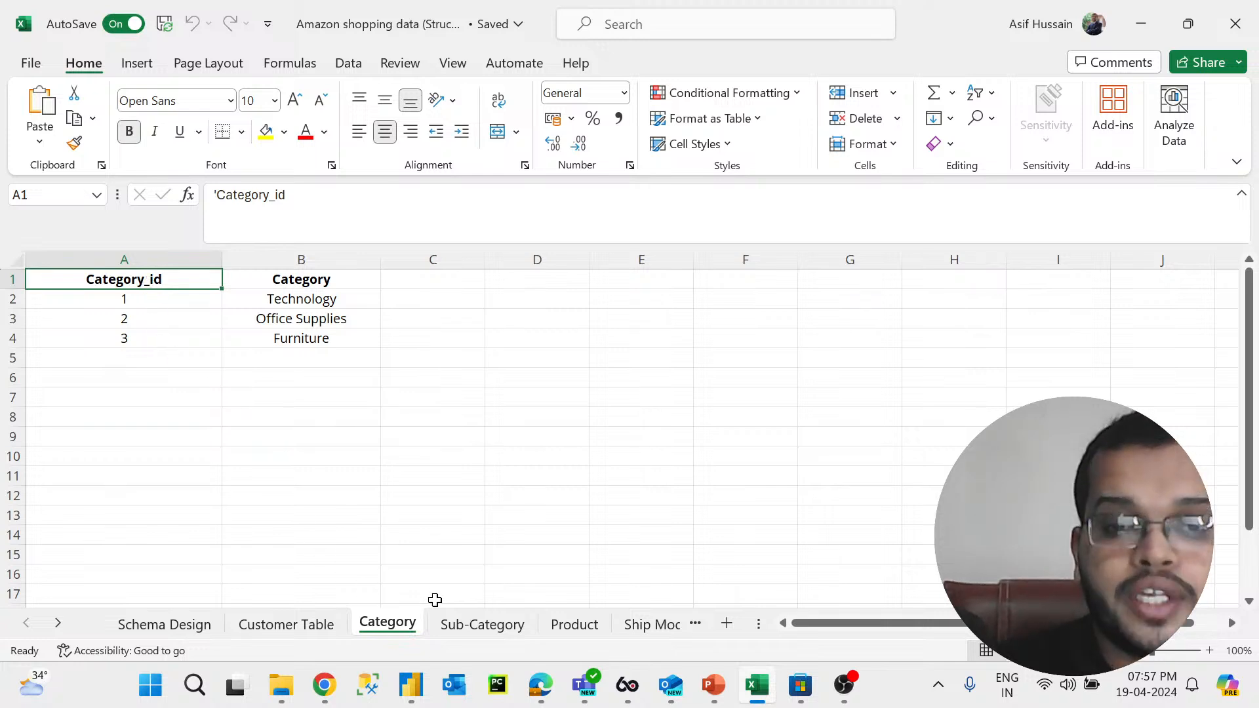
pyautogui.click(313, 303)
pyautogui.click(314, 320)
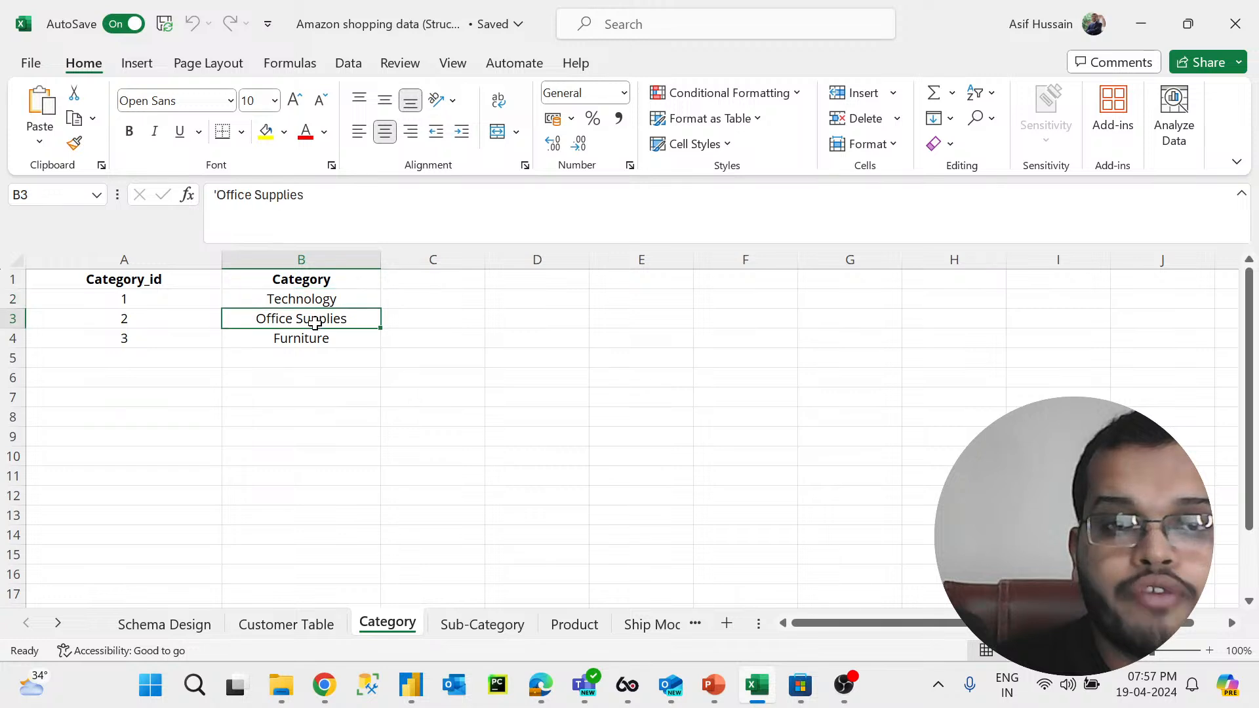
pyautogui.click(315, 341)
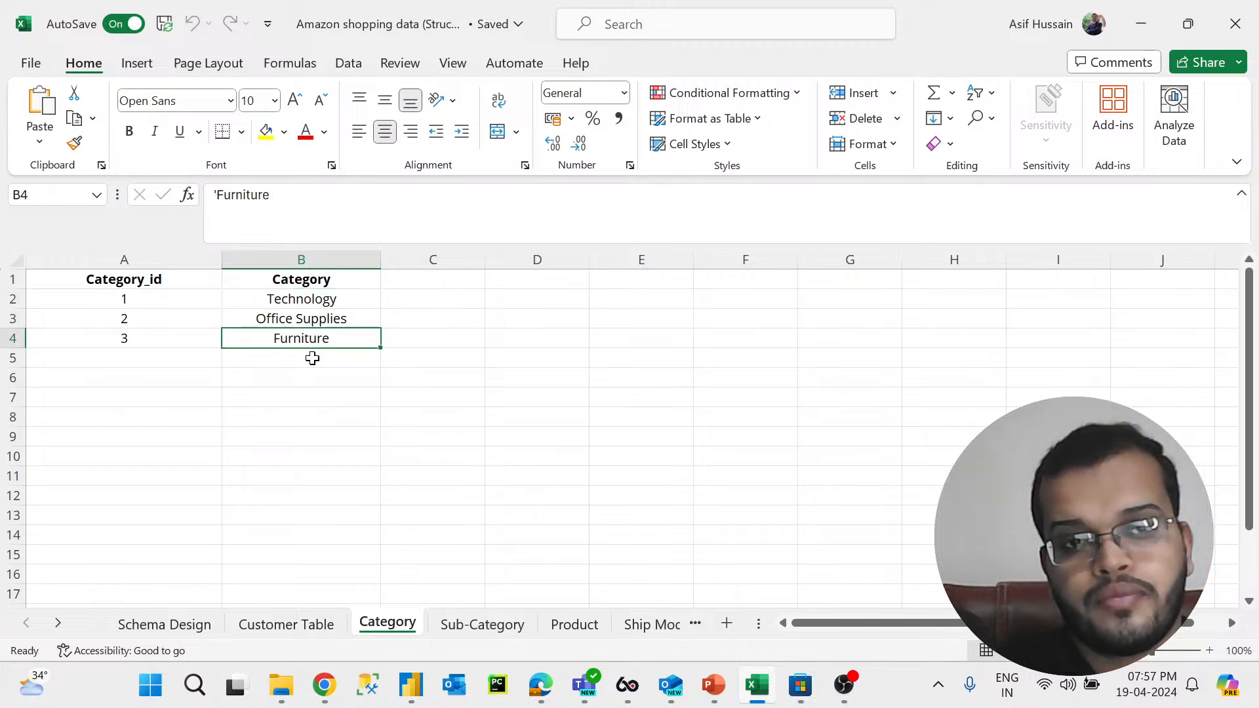
# Step: Match the Sub-Category sheet's Category_id values against Category, selecting the Binders row's ID and the Binders and Supplies entries
pyautogui.click(469, 625)
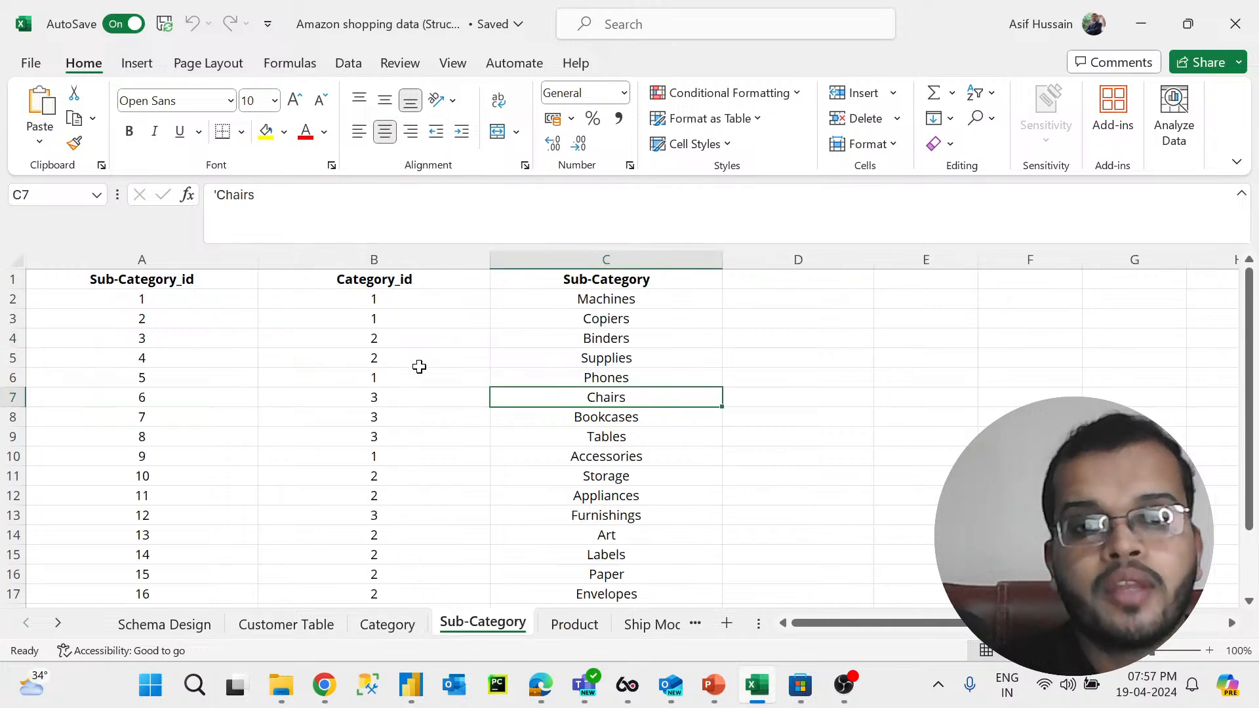
pyautogui.click(385, 338)
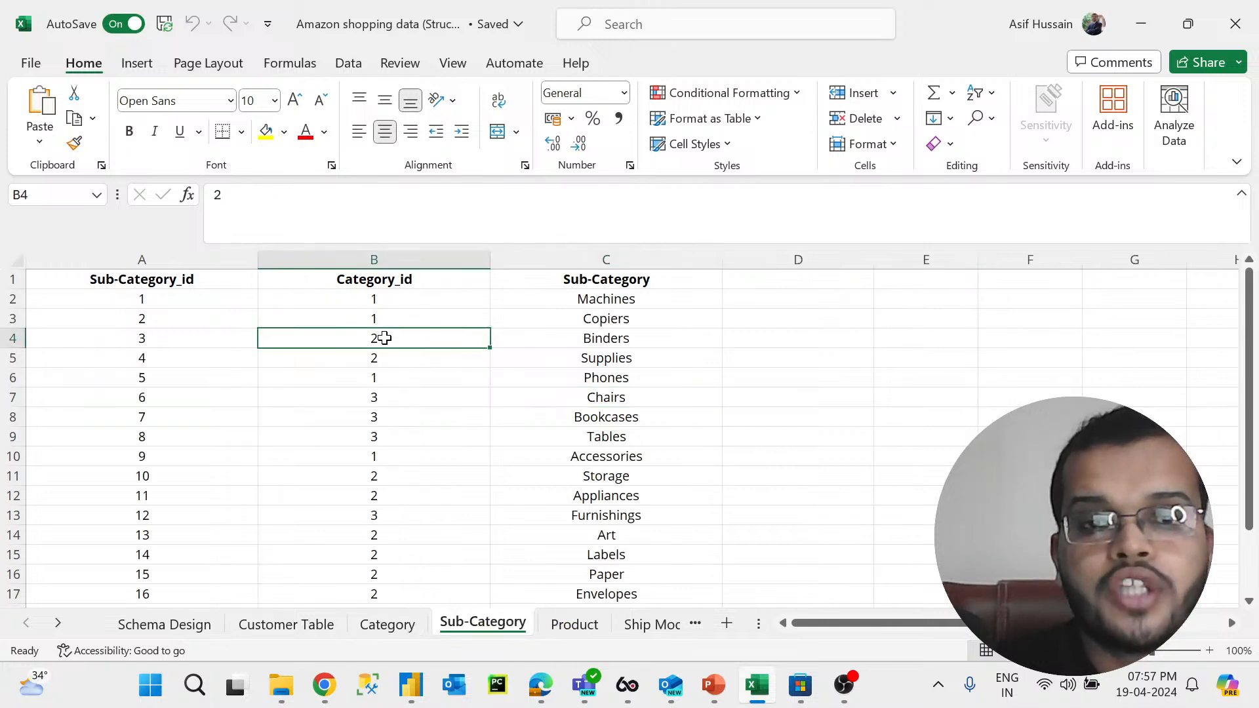
pyautogui.click(387, 624)
pyautogui.click(479, 625)
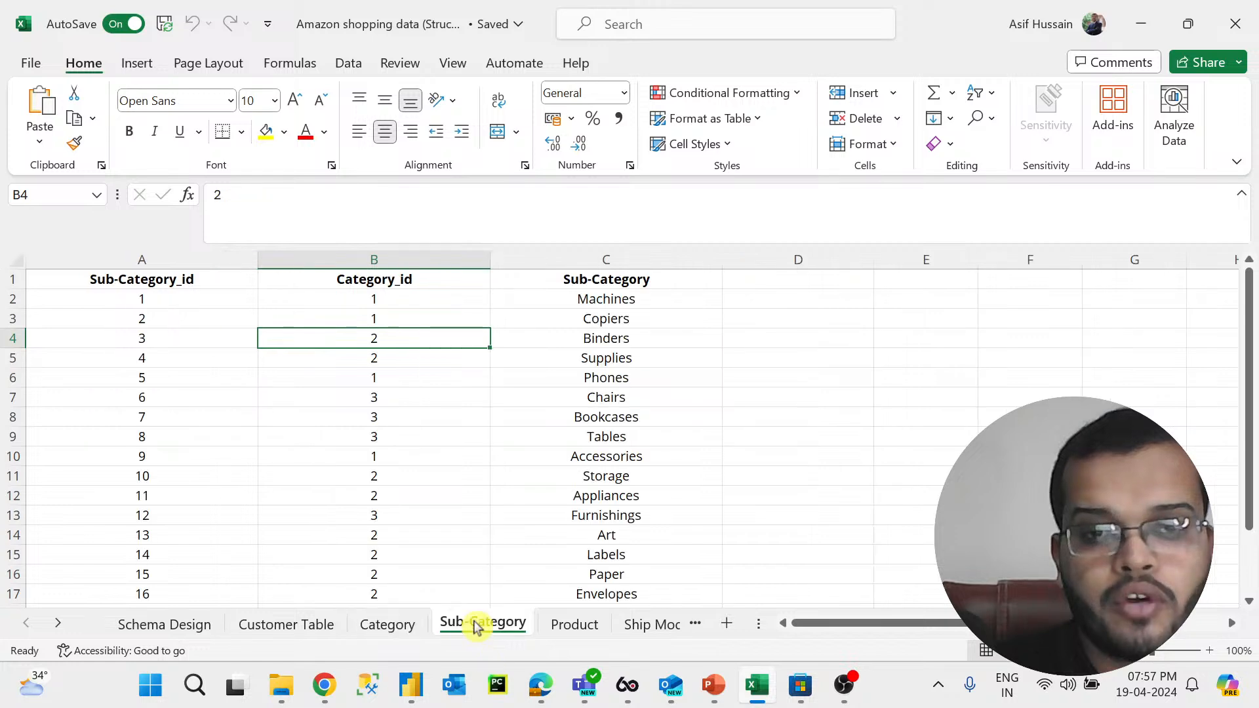
pyautogui.click(613, 340)
pyautogui.click(618, 358)
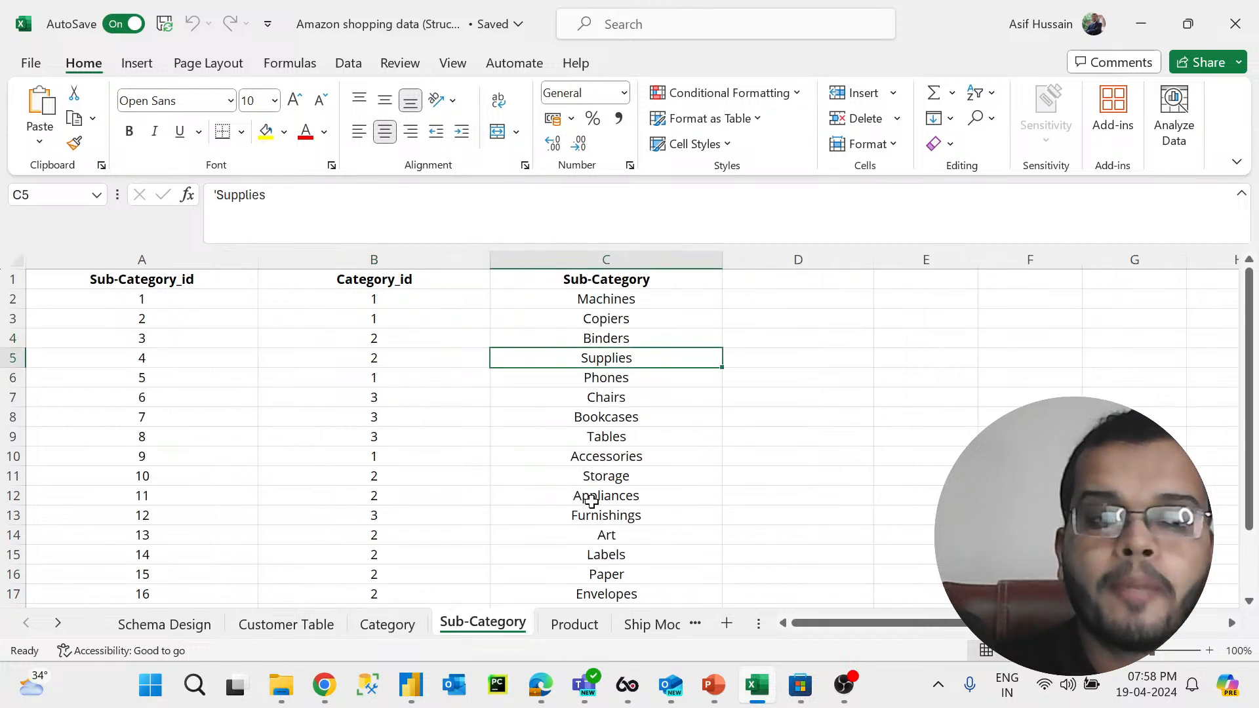
# Step: Open the Product sheet and compare its Category_id and Sub-Category_id columns with the Sub-Category sheet's IDs
pyautogui.click(573, 626)
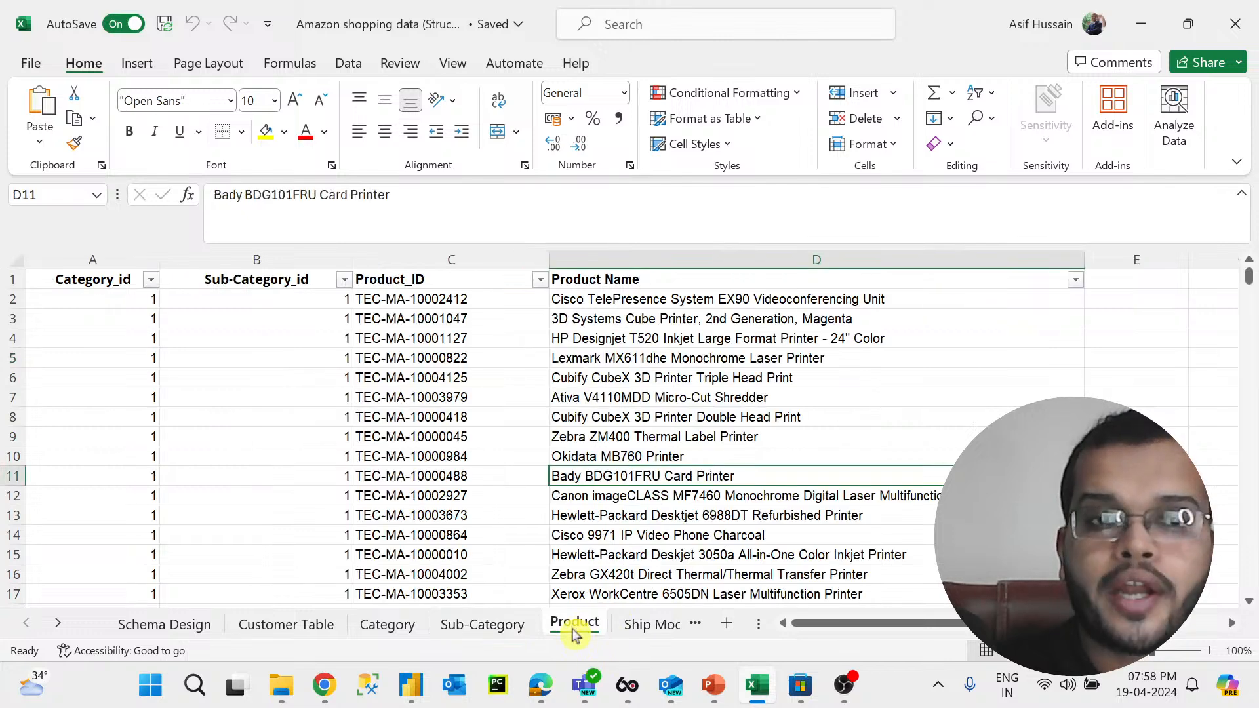
pyautogui.click(97, 259)
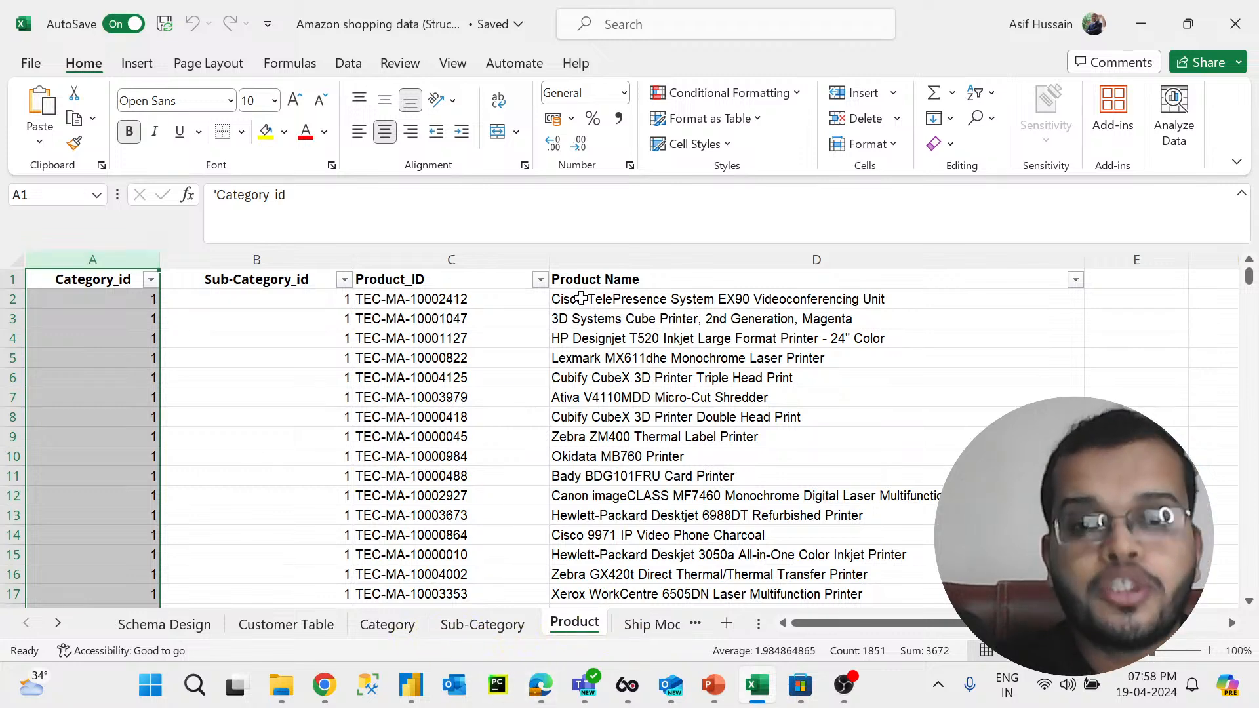
pyautogui.click(488, 624)
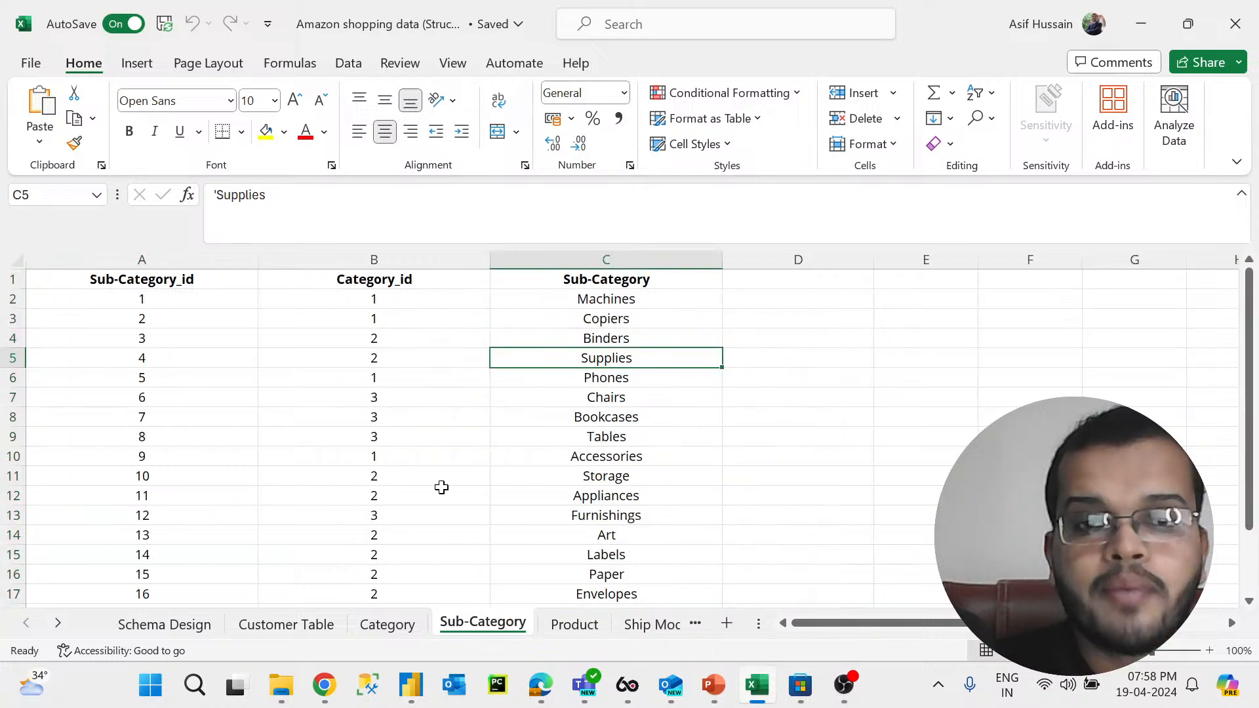
pyautogui.click(177, 298)
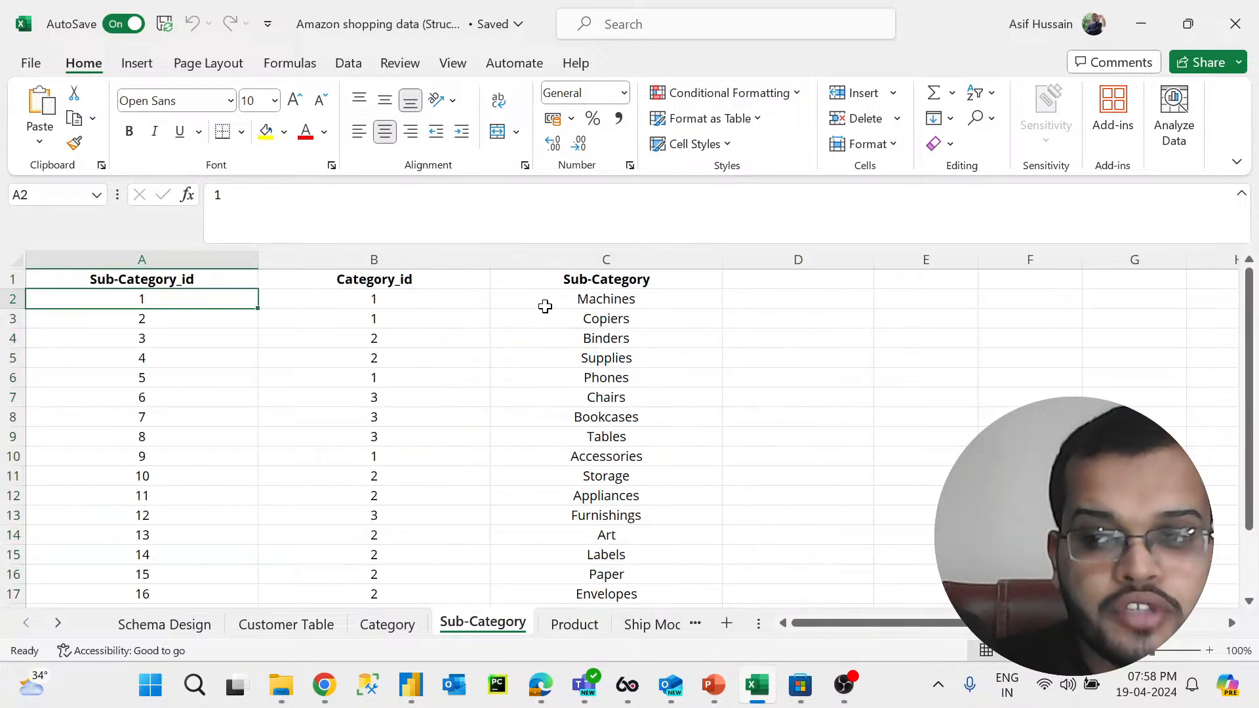
pyautogui.click(541, 304)
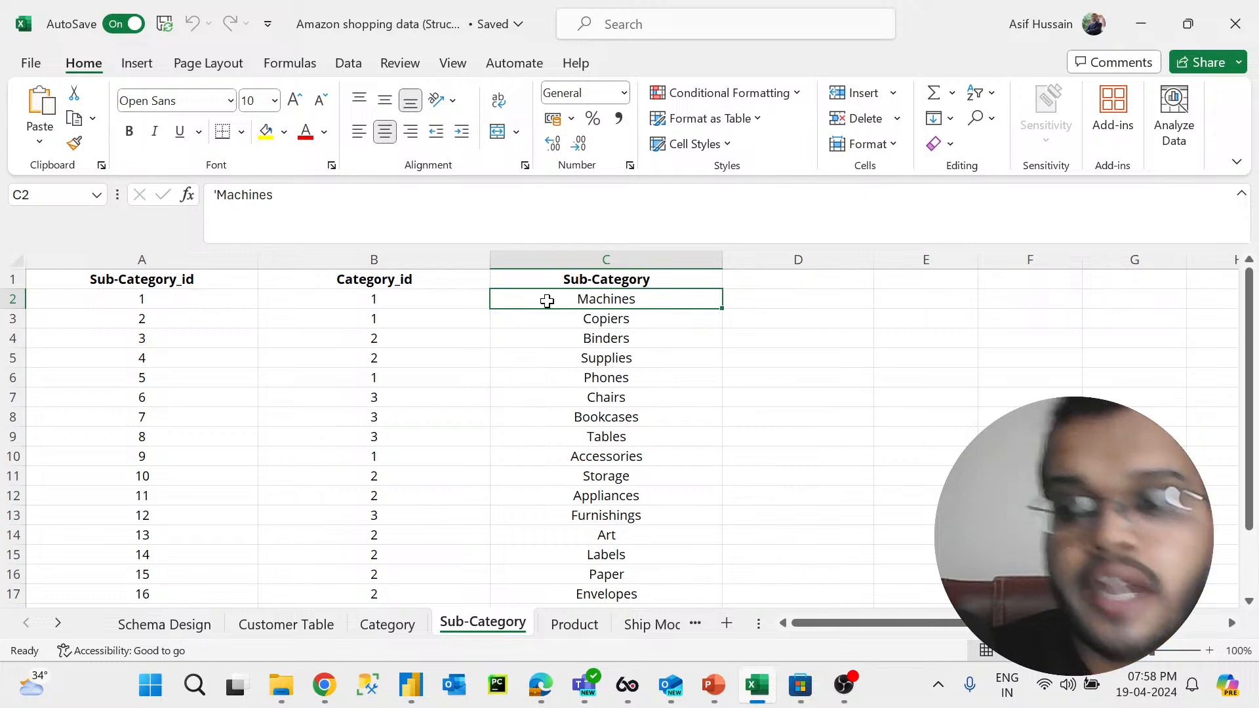
pyautogui.click(568, 623)
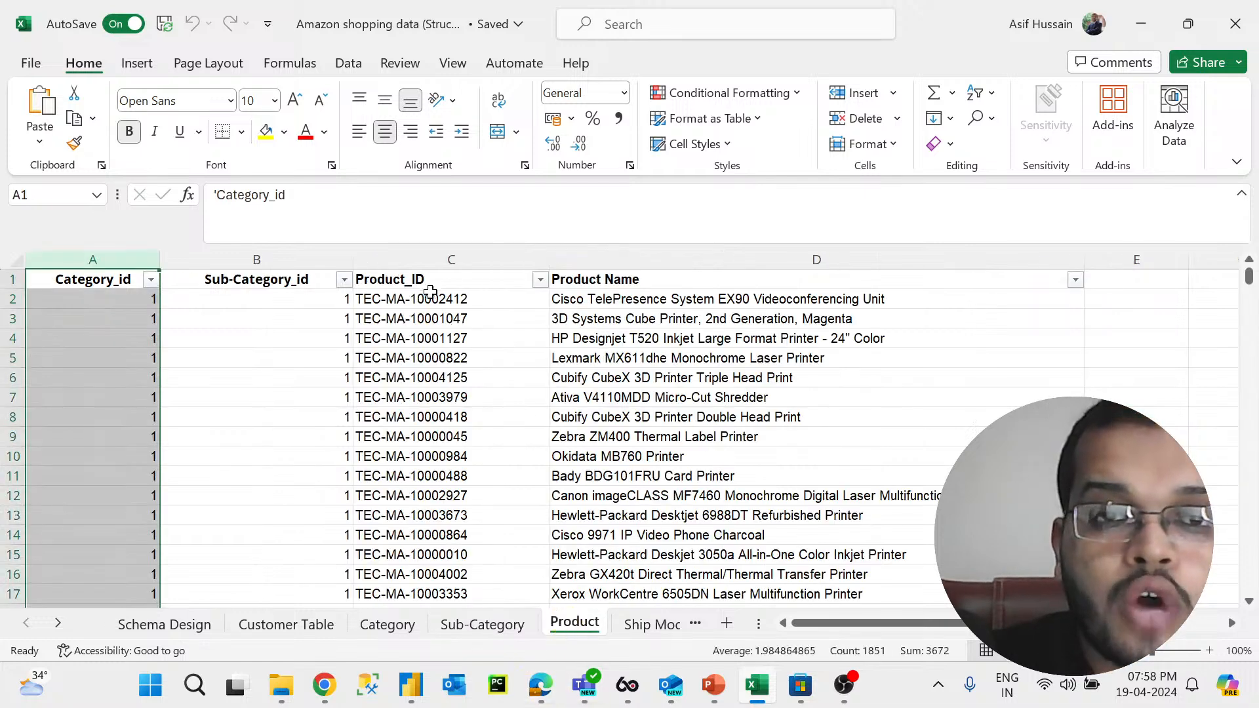
pyautogui.moveTo(324, 301); pyautogui.dragTo(303, 577)
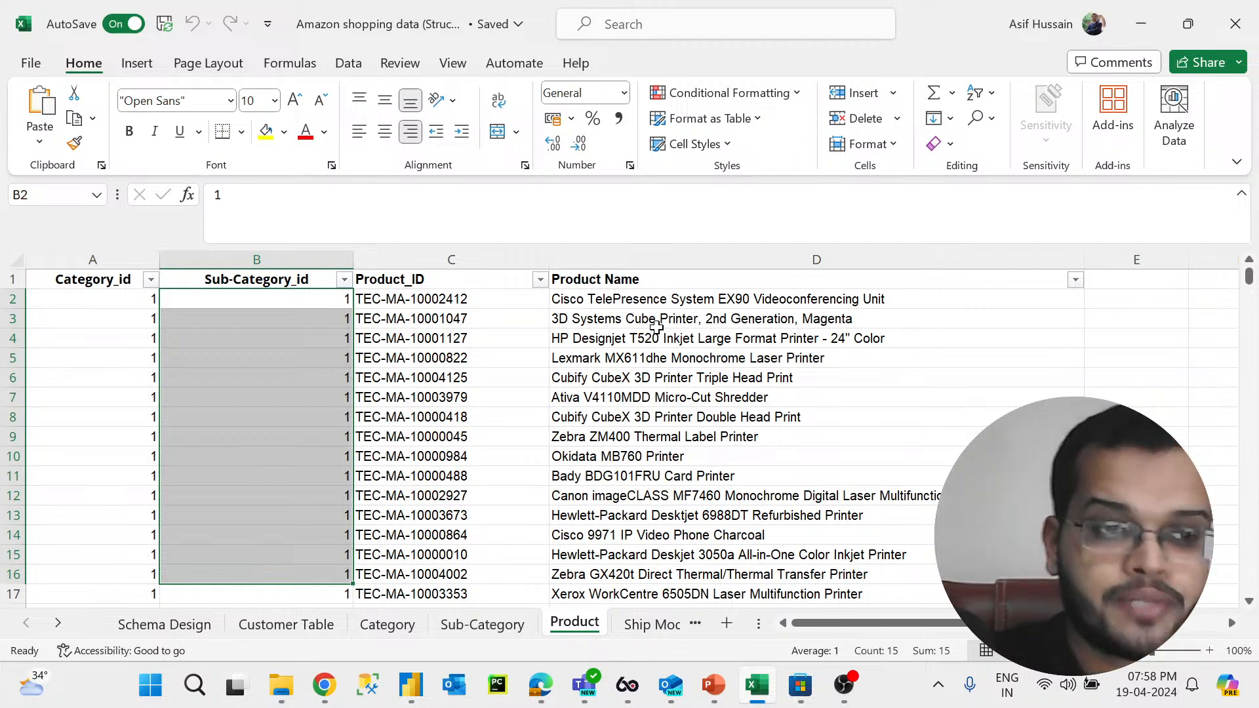
# Step: Open the Ship Mode sheet and inspect its modes, selecting Same Day and First Class
pyautogui.click(59, 624)
pyautogui.click(61, 626)
pyautogui.click(60, 626)
pyautogui.click(319, 626)
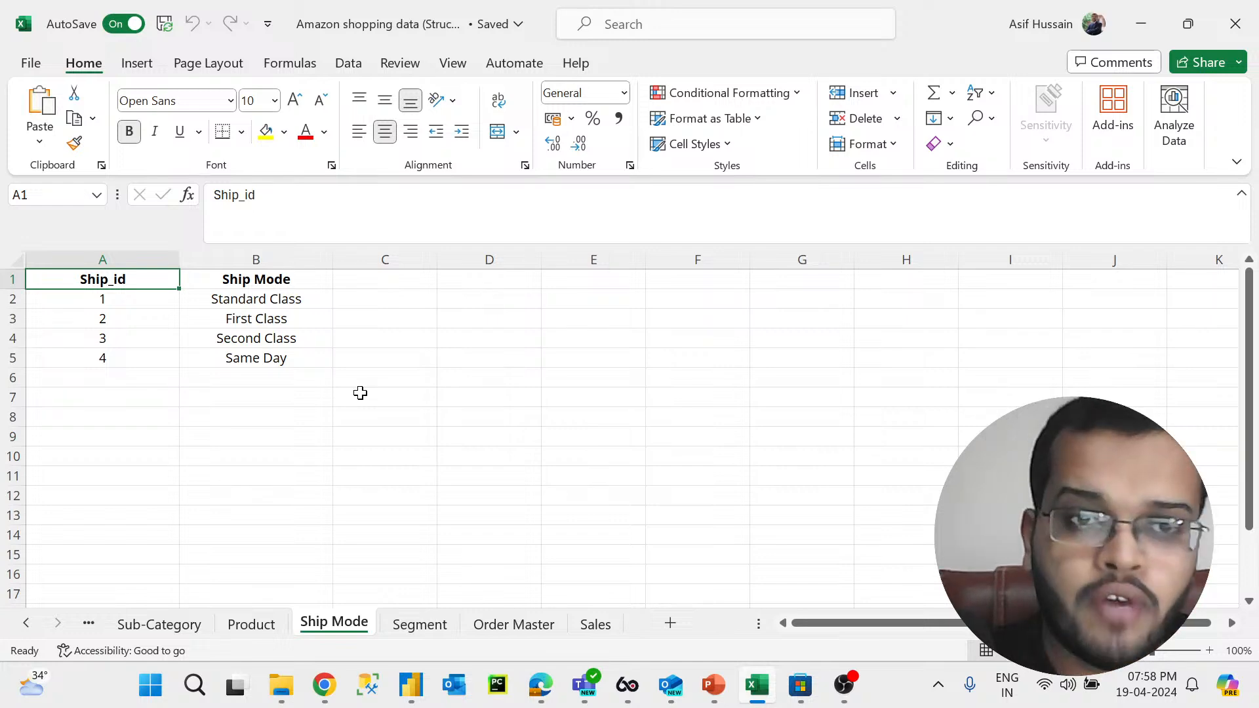
pyautogui.click(276, 358)
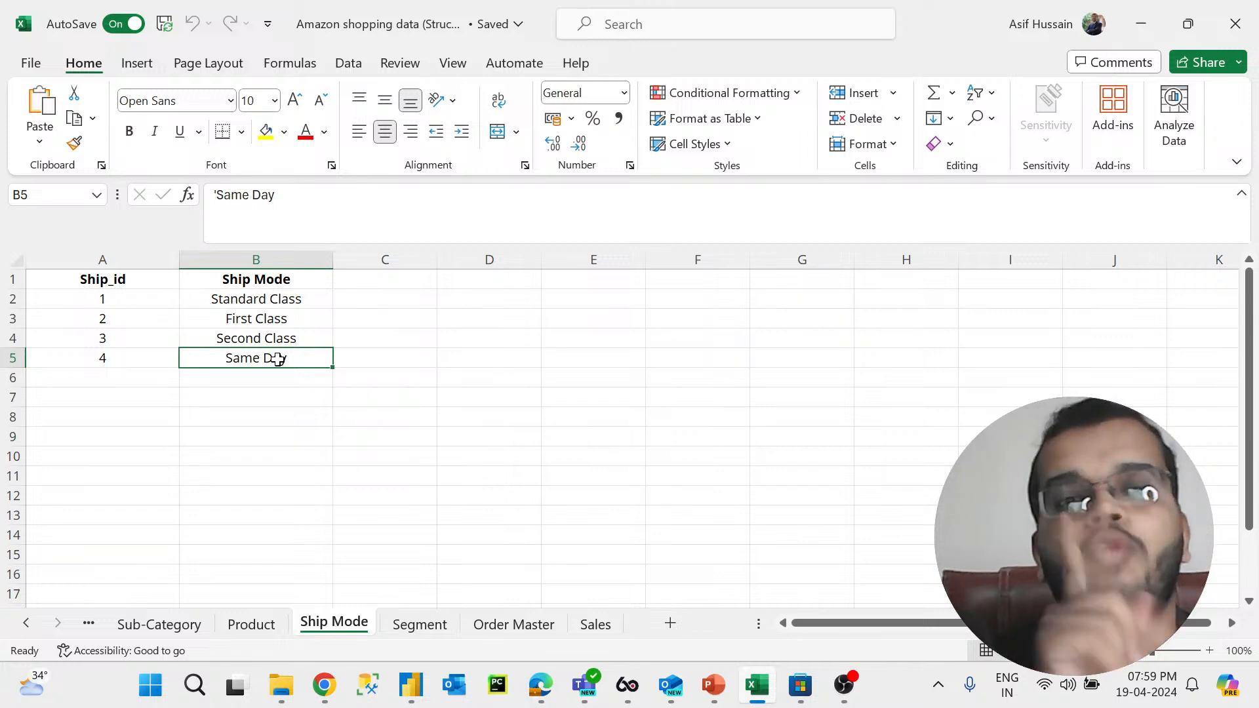
pyautogui.click(261, 318)
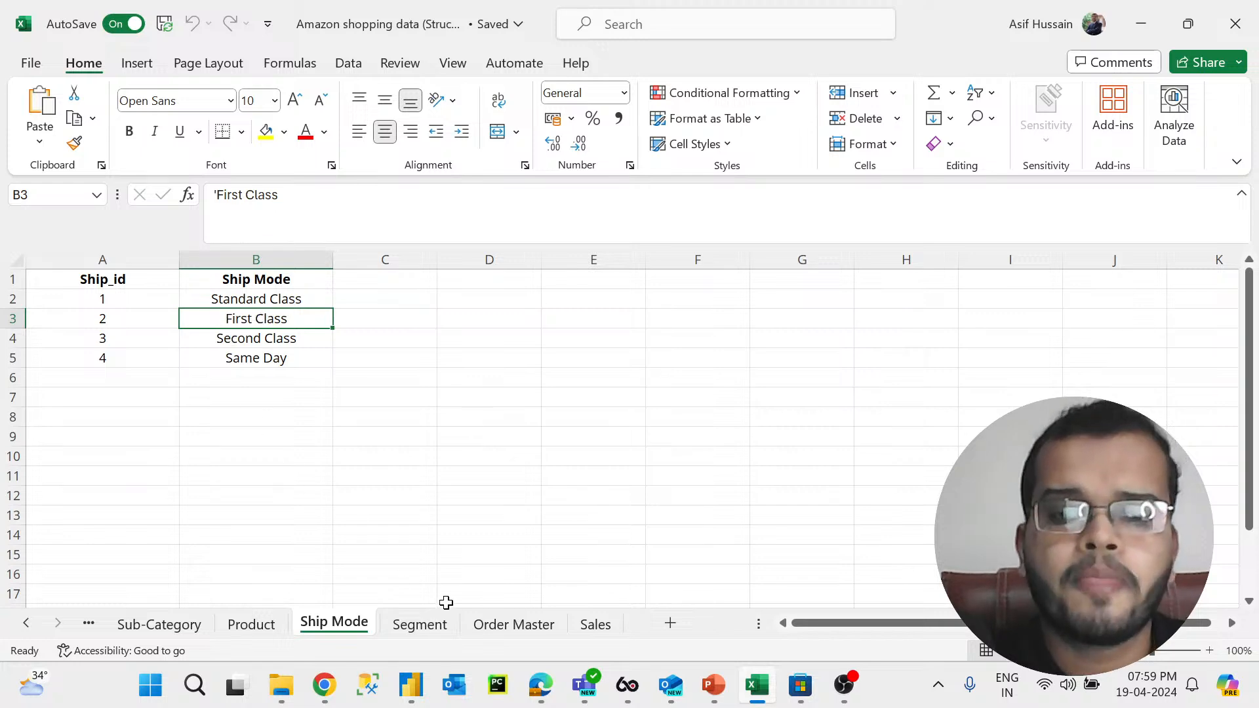
# Step: Open the Segment sheet and select the Corporate, Consumer and Home Office entries
pyautogui.click(423, 626)
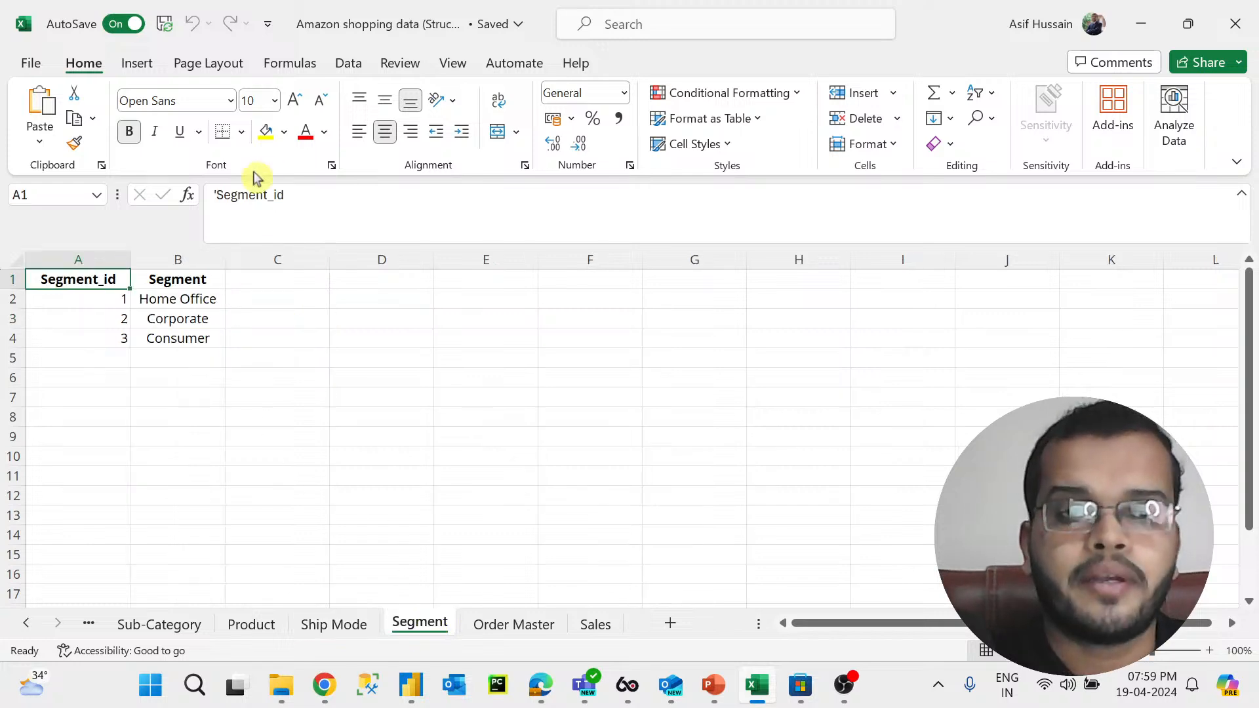
pyautogui.click(191, 319)
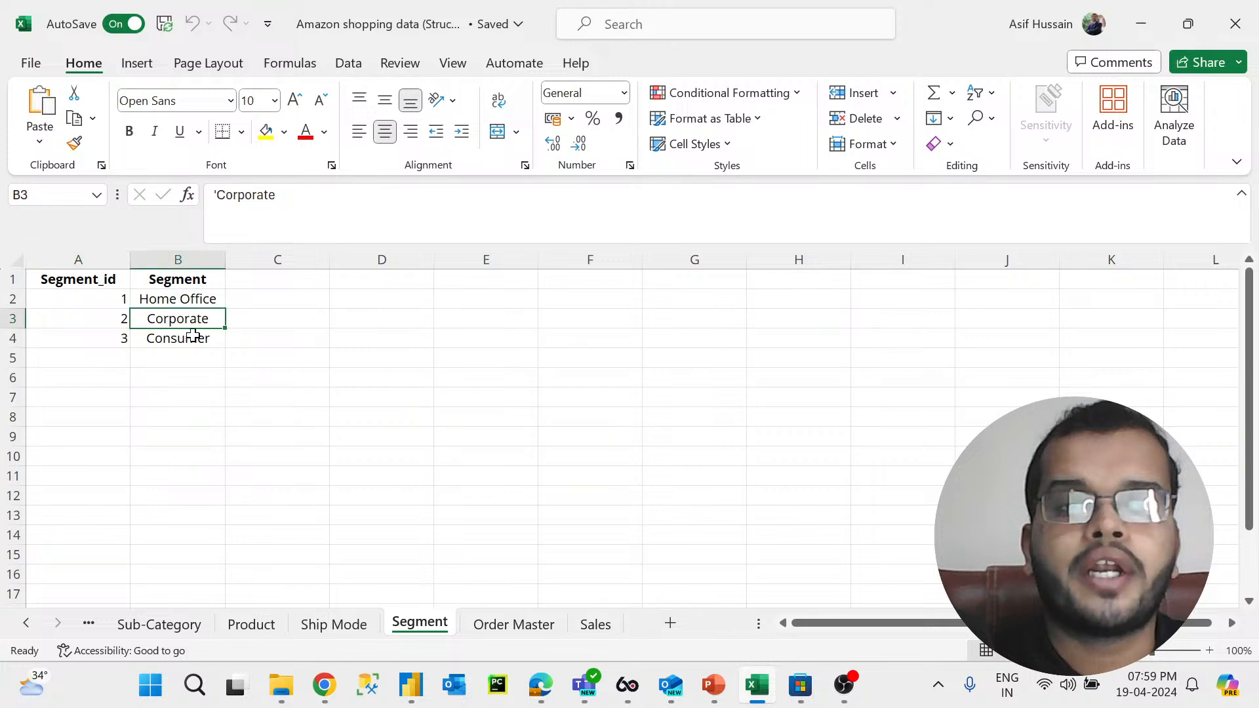
pyautogui.click(191, 335)
pyautogui.click(206, 301)
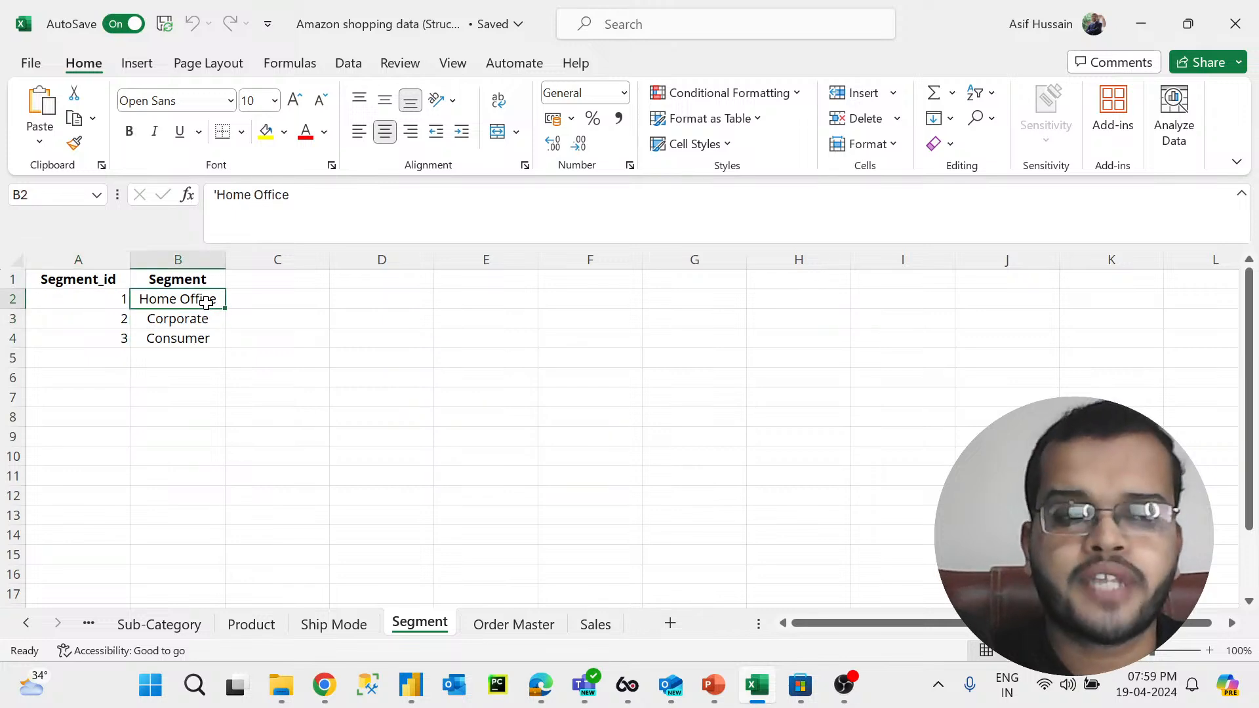
# Step: Open the Order Master sheet and select its Row ID, Order ID, Customer ID and Product ID columns
pyautogui.click(542, 631)
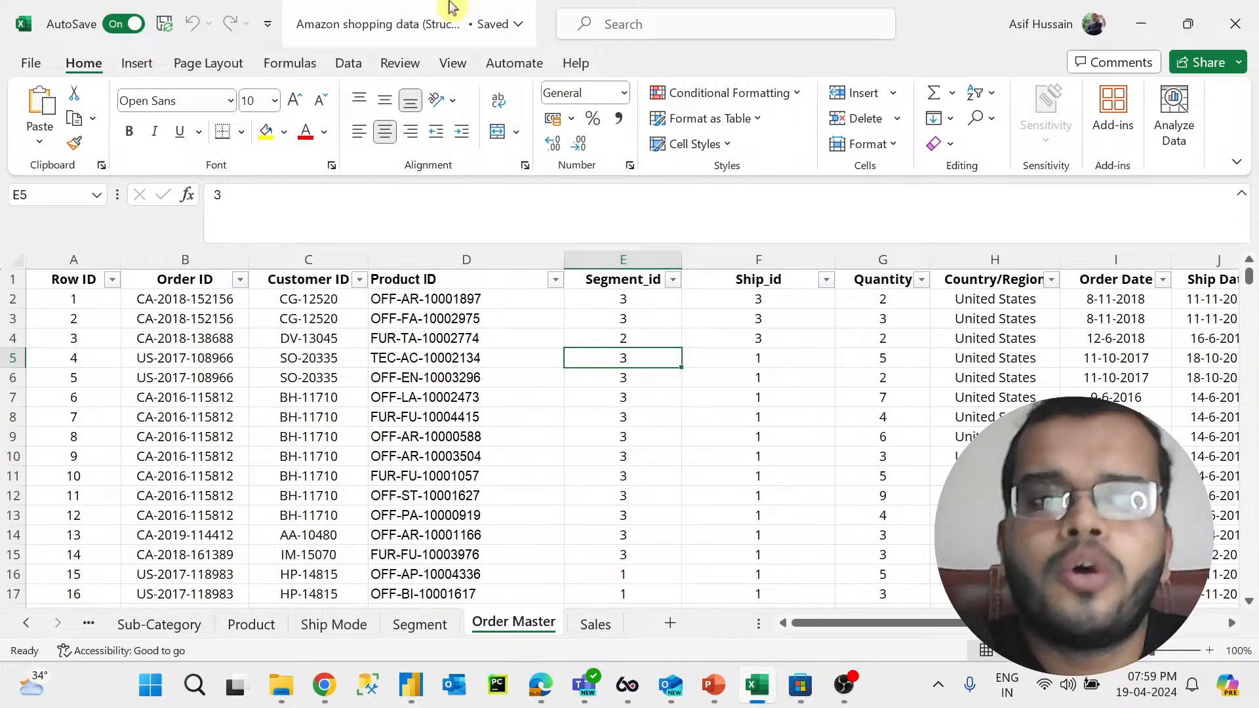
pyautogui.click(61, 278)
pyautogui.click(67, 263)
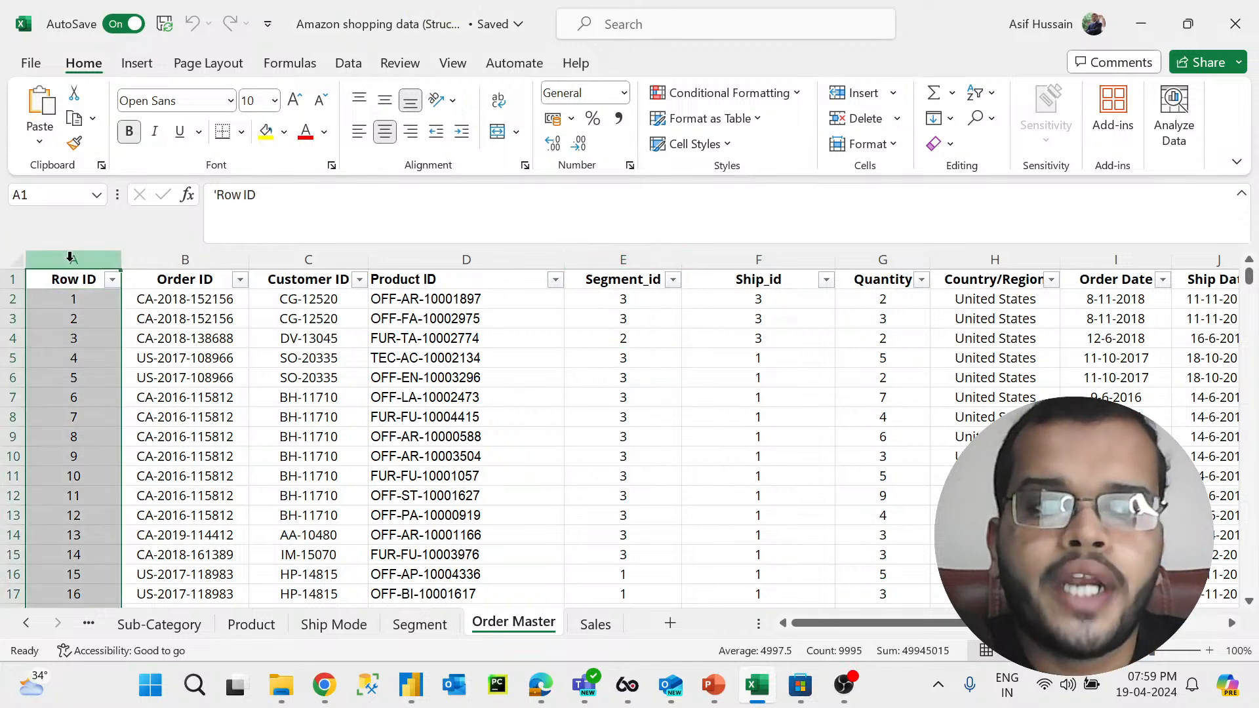
pyautogui.click(214, 263)
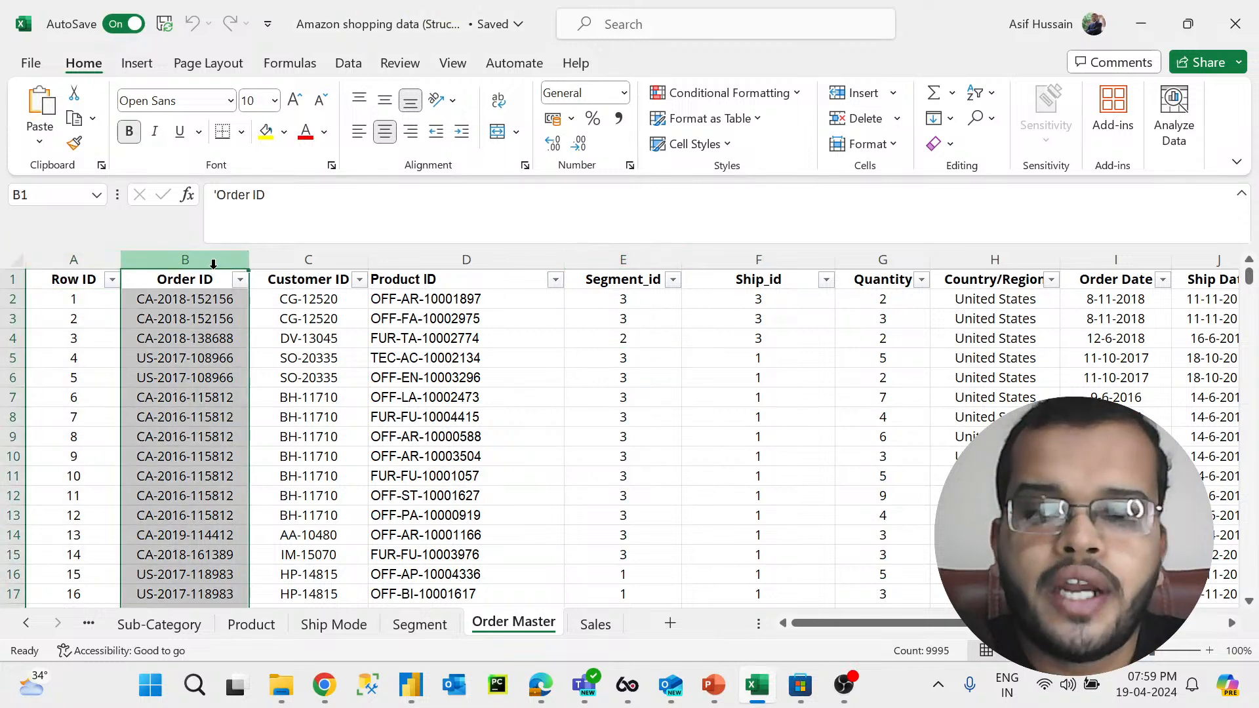
pyautogui.click(328, 256)
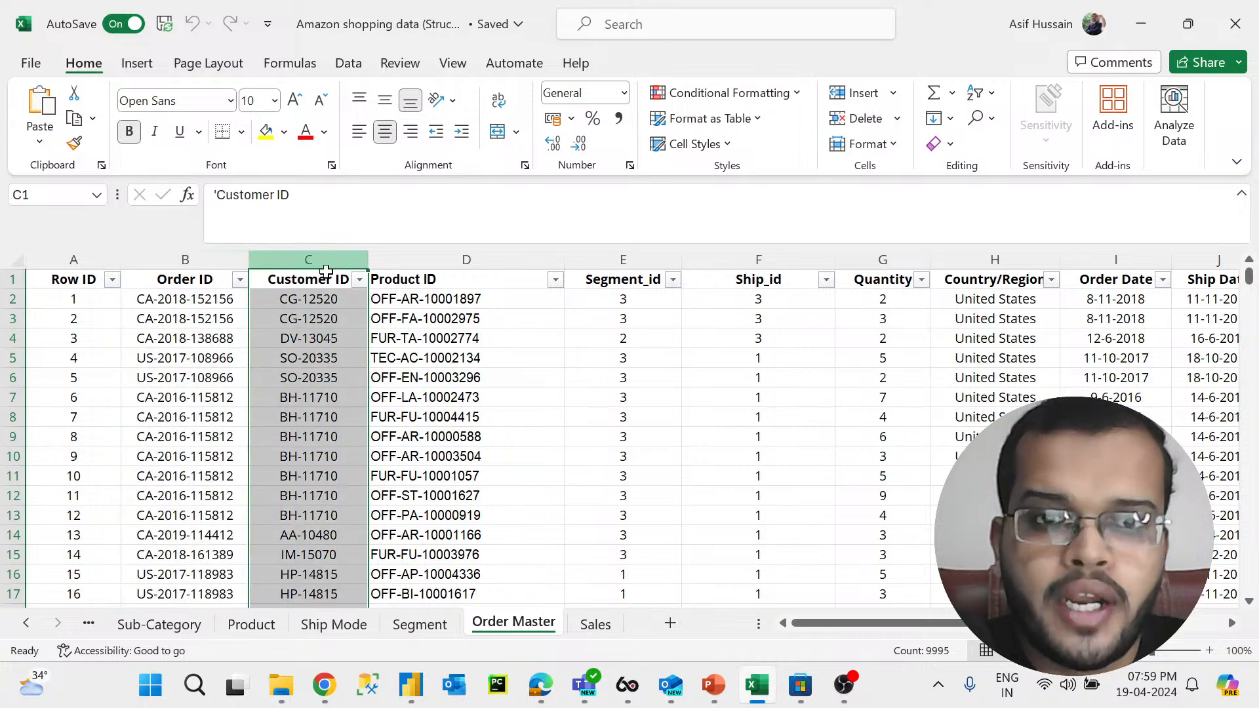
pyautogui.click(423, 259)
# Step: Select the Segment_id and Ship_id columns of the Order Master sheet
pyautogui.moveTo(797, 623); pyautogui.dragTo(844, 618)
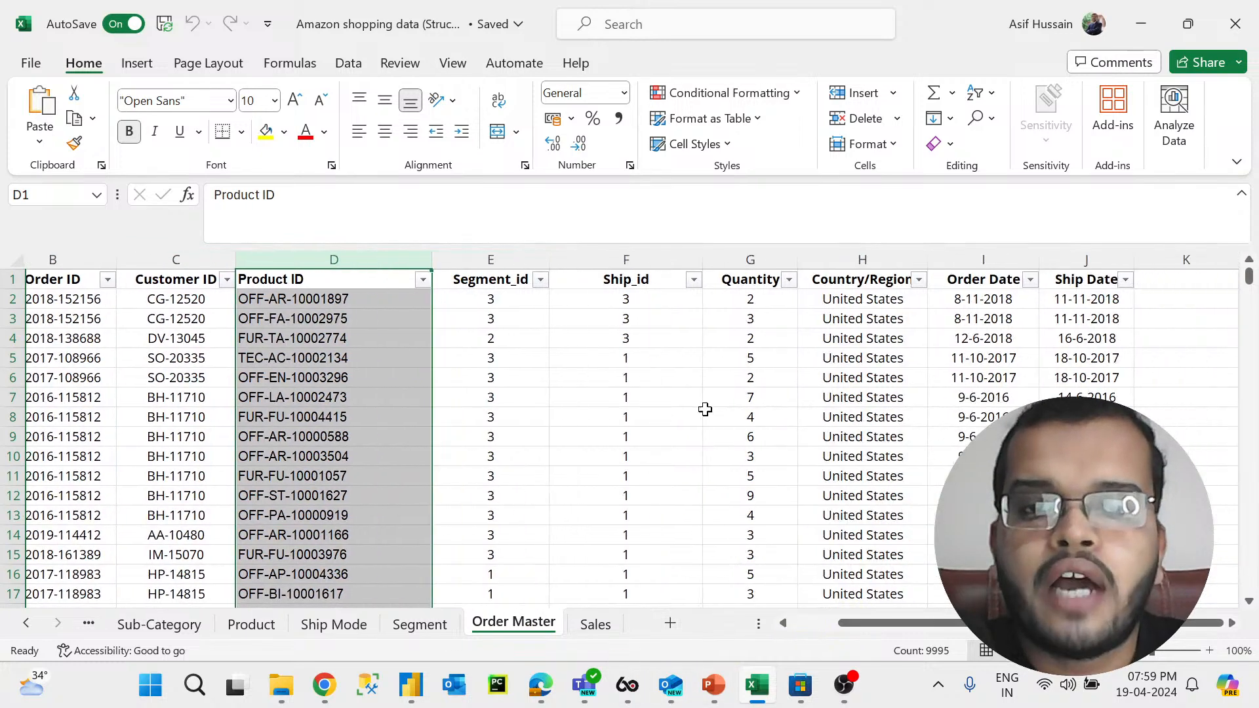
pyautogui.click(535, 261)
pyautogui.click(613, 257)
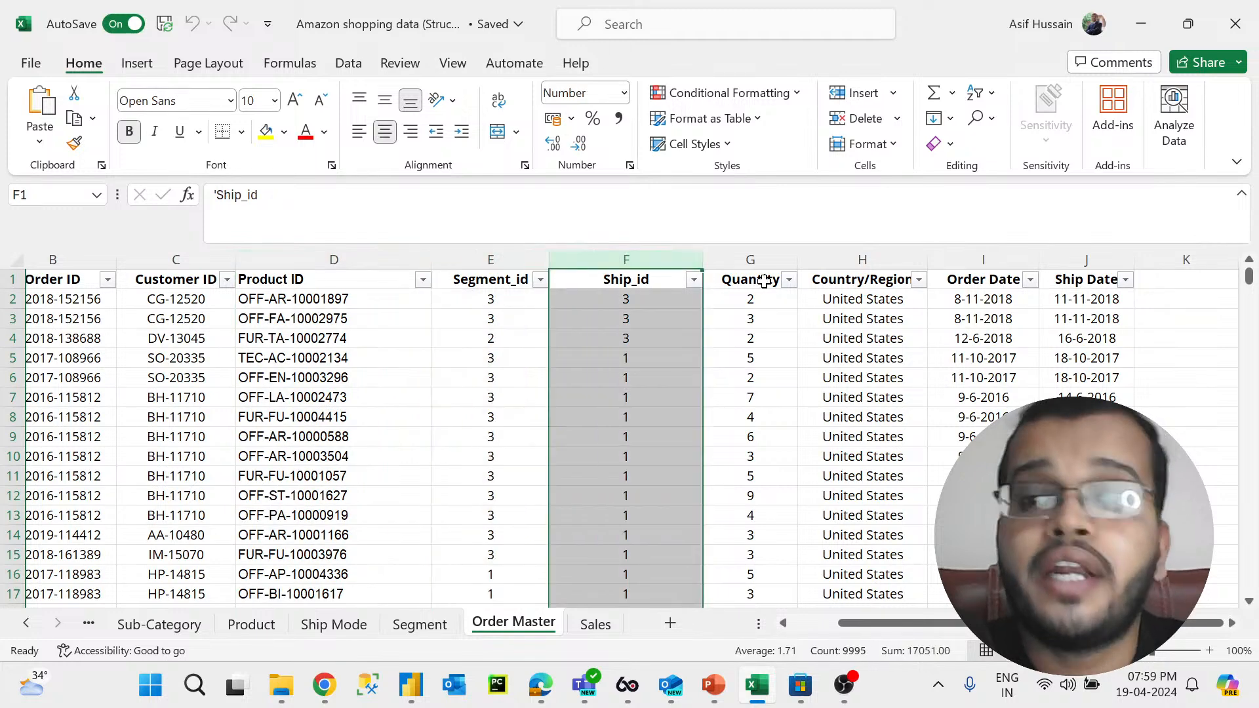
# Step: Select the Country/Region, Quantity, Order Date and Ship Date columns of the Order Master sheet
pyautogui.click(863, 255)
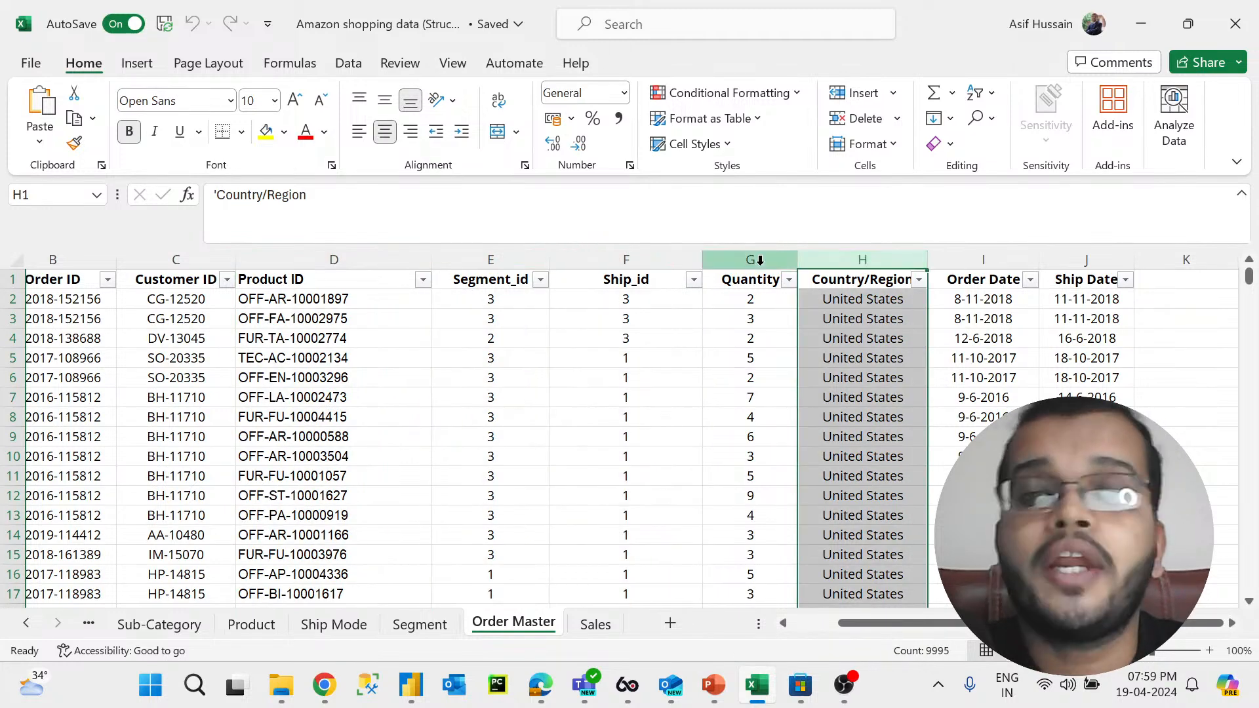
pyautogui.click(759, 260)
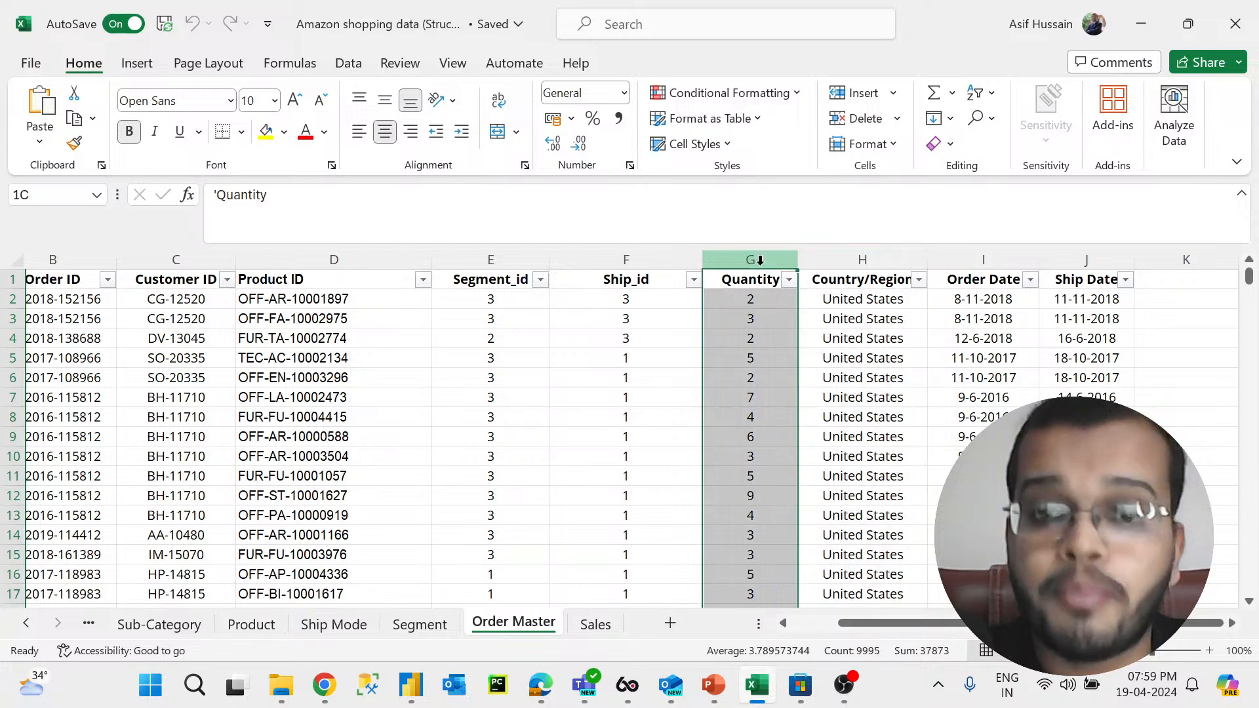
pyautogui.click(979, 249)
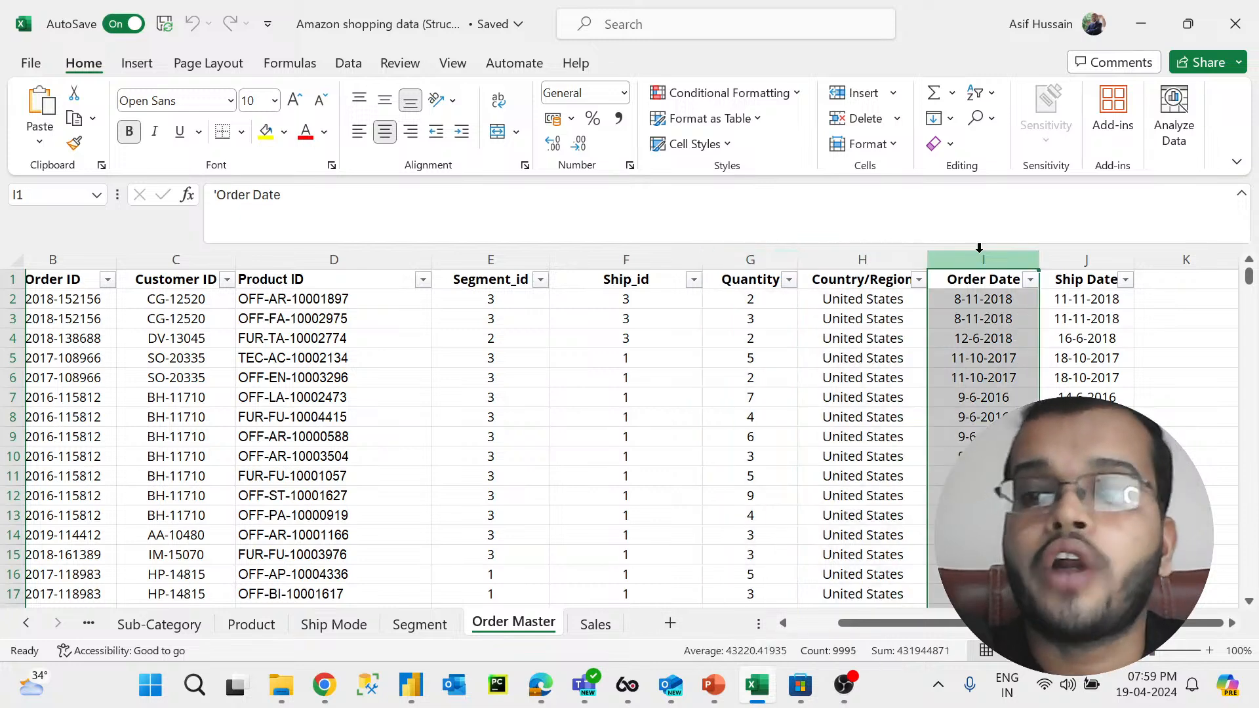
pyautogui.click(1086, 253)
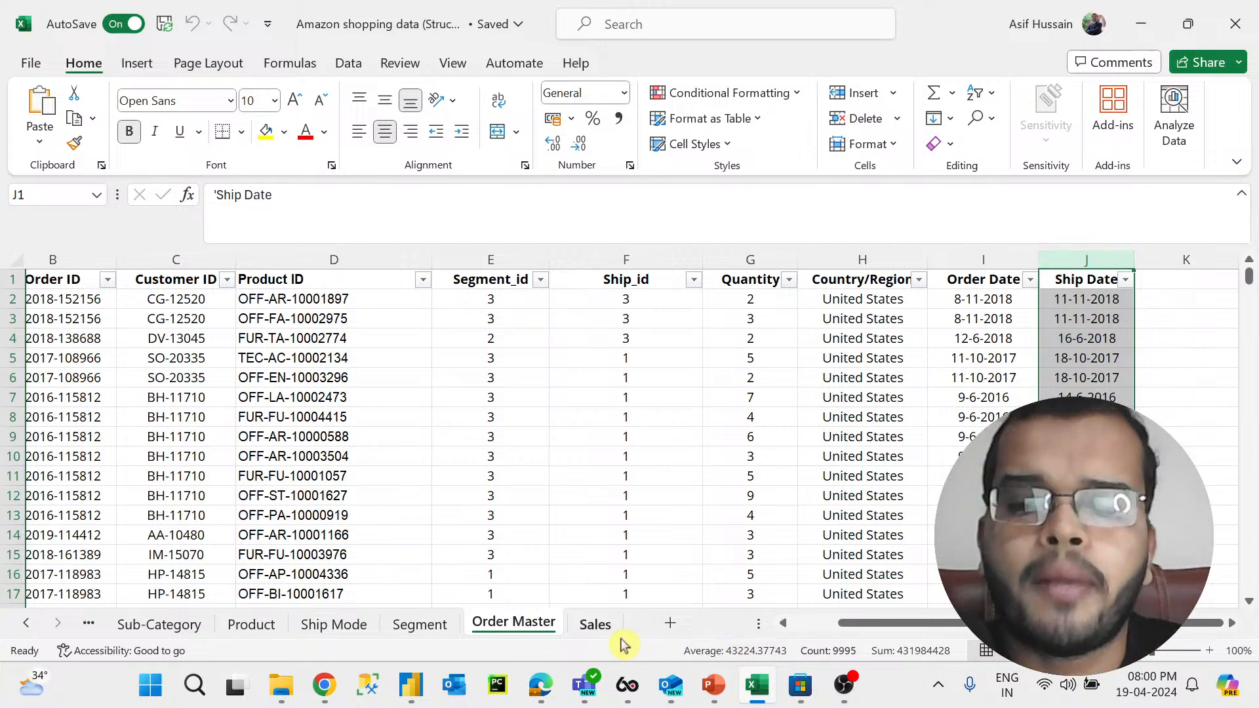
# Step: Open the Sales sheet and select its Sales, Quantity, Discount, Profit and Unite Sale Price columns
pyautogui.click(595, 626)
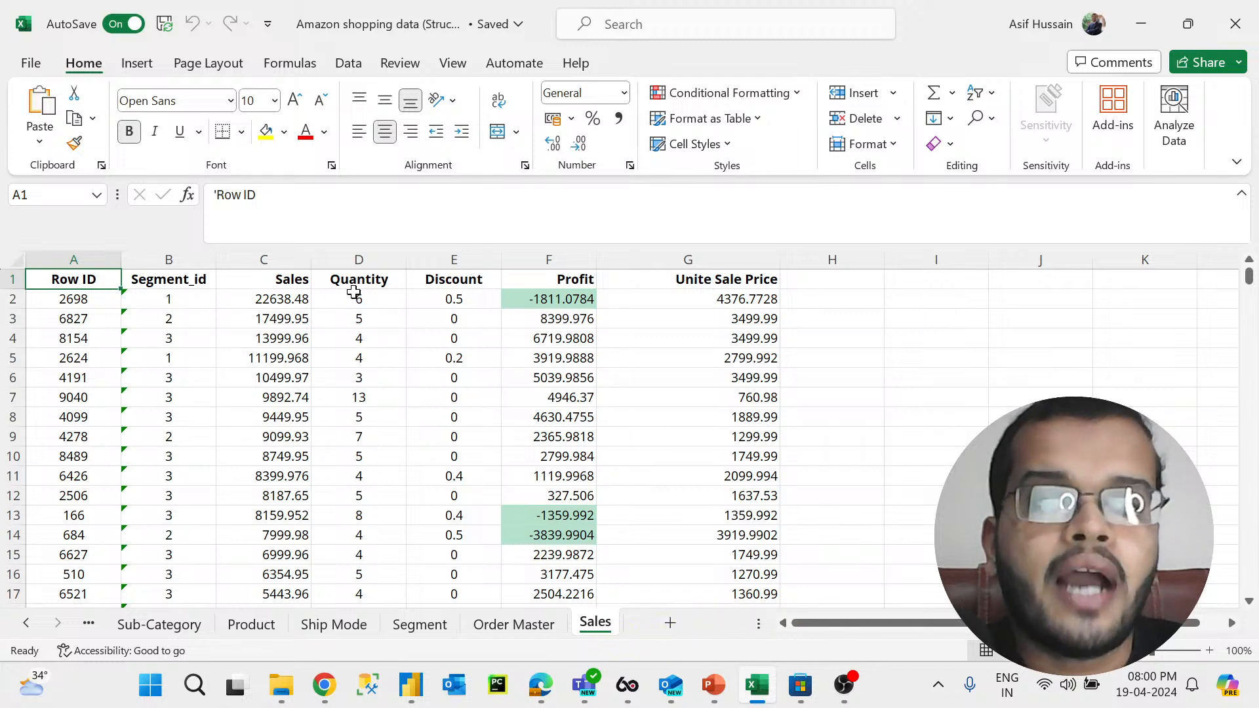
pyautogui.click(264, 259)
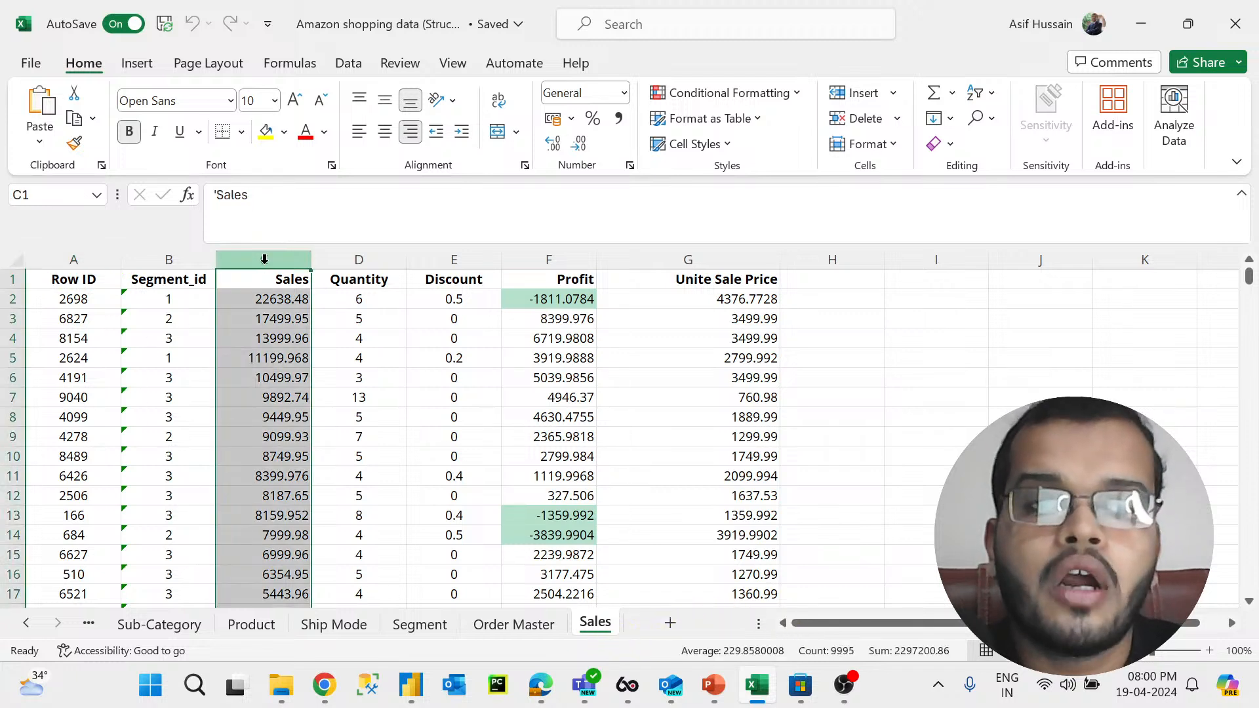
pyautogui.click(375, 259)
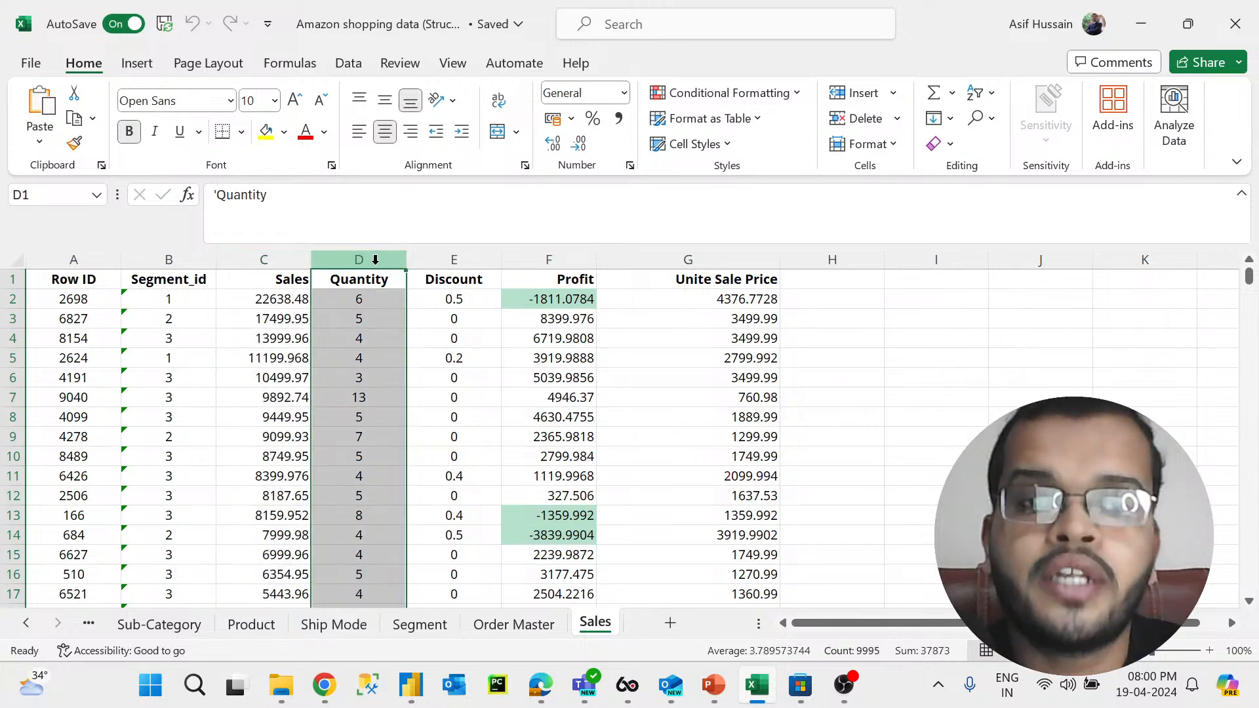
pyautogui.click(456, 258)
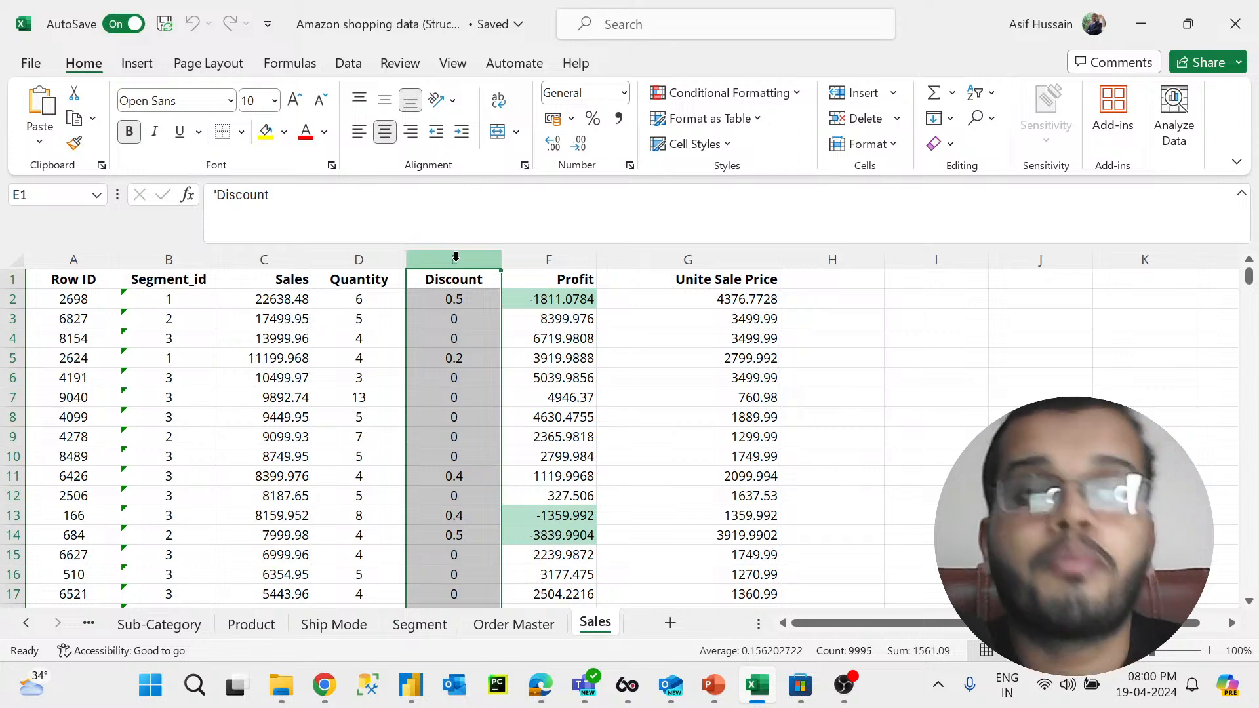
pyautogui.click(553, 260)
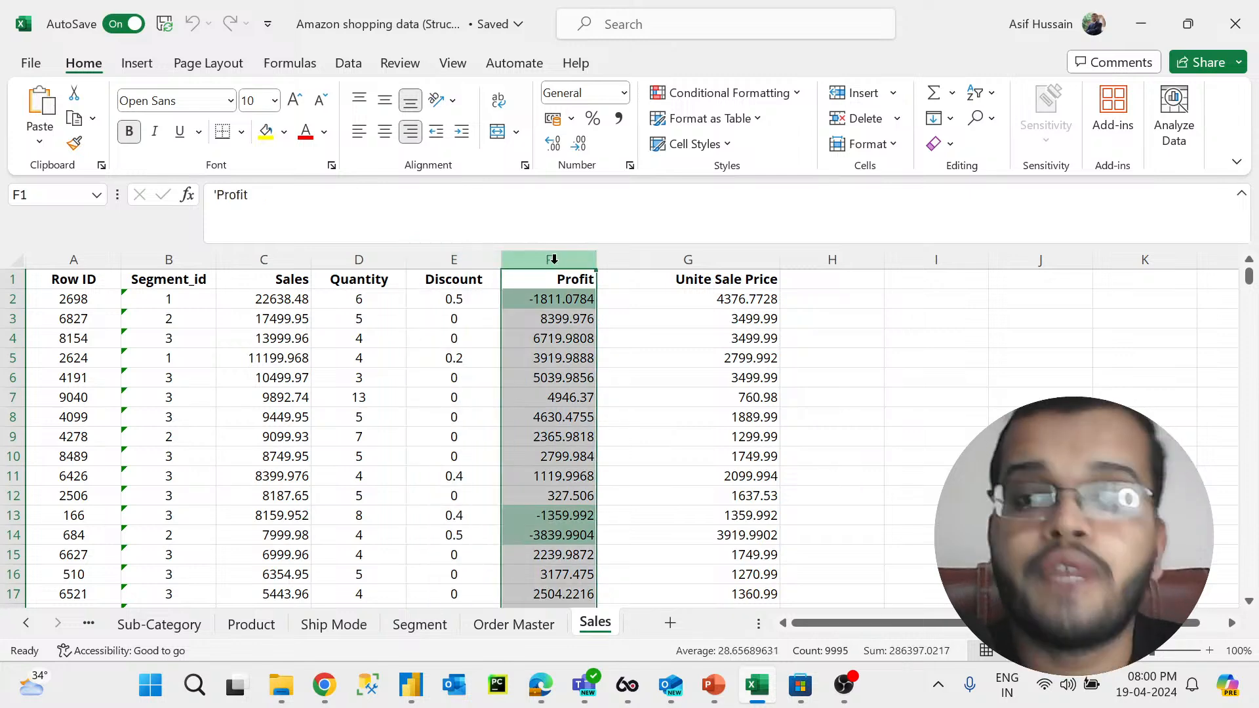
pyautogui.click(731, 260)
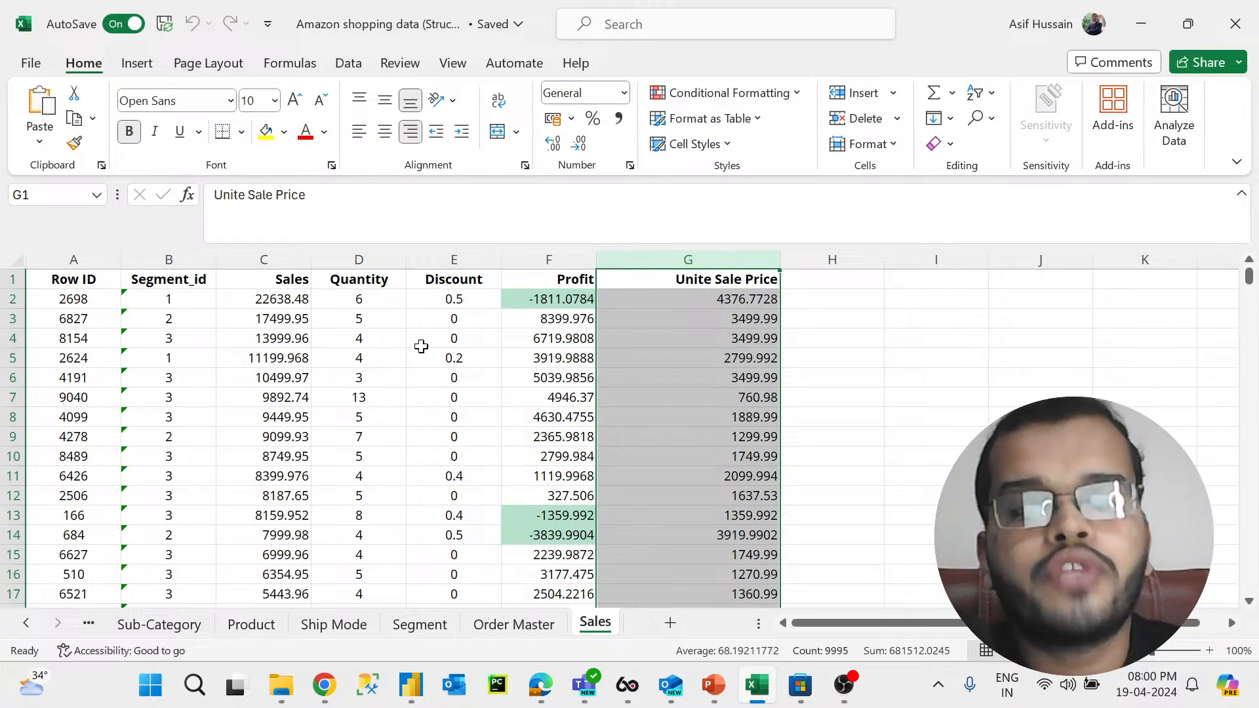
# Step: Close the Amazon shopping data workbook and switch to Power BI Desktop
pyautogui.click(29, 628)
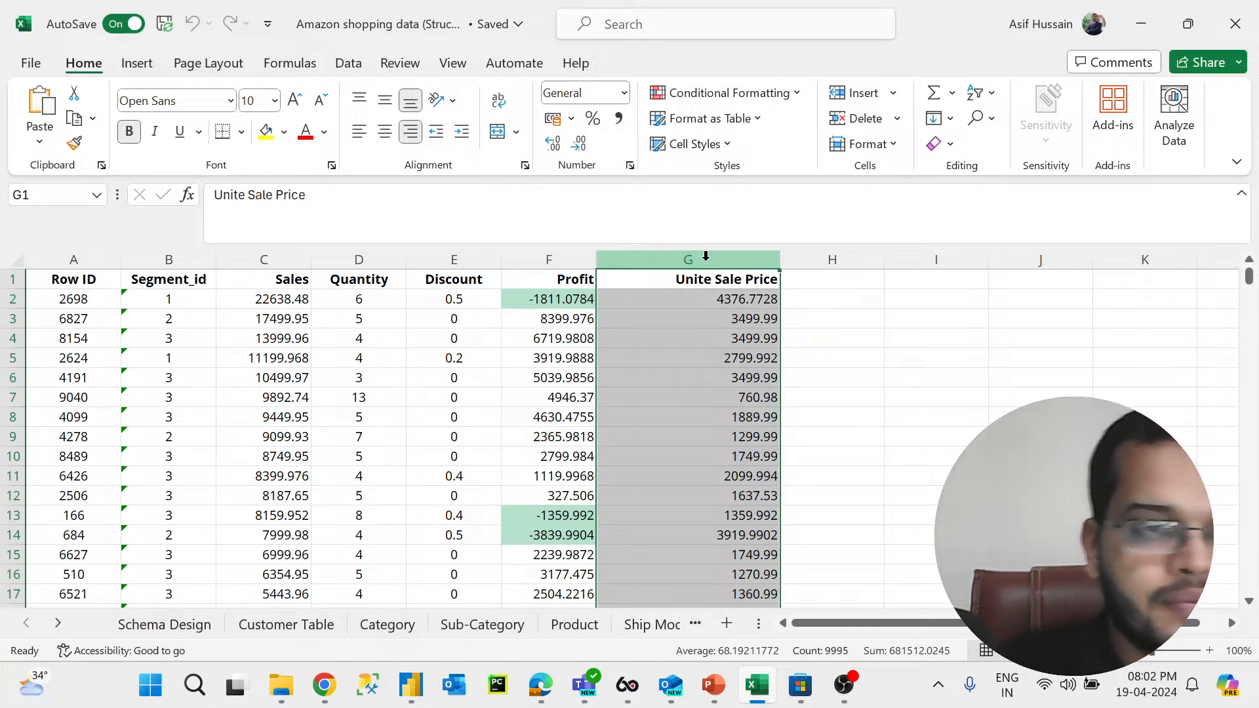
pyautogui.click(1229, 29)
pyautogui.click(454, 685)
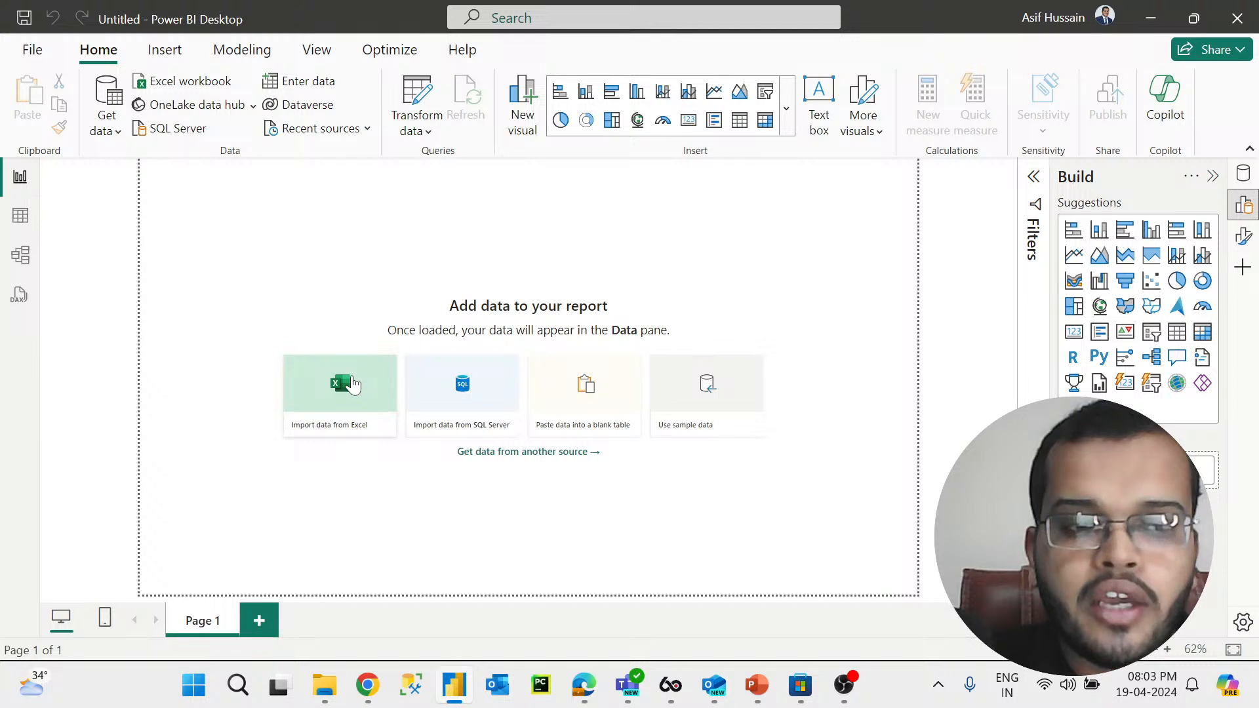
# Step: Import data from Excel, choosing the Amazon shopping data (Structure) workbook
pyautogui.click(352, 384)
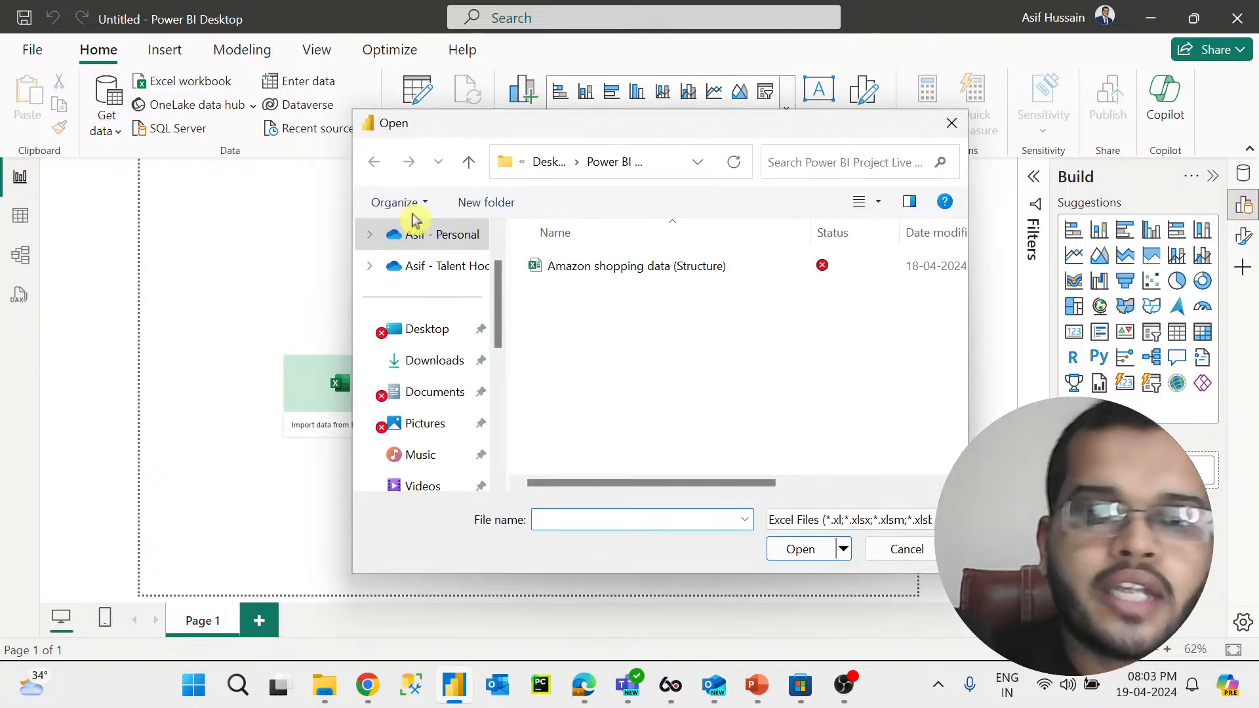
pyautogui.click(620, 278)
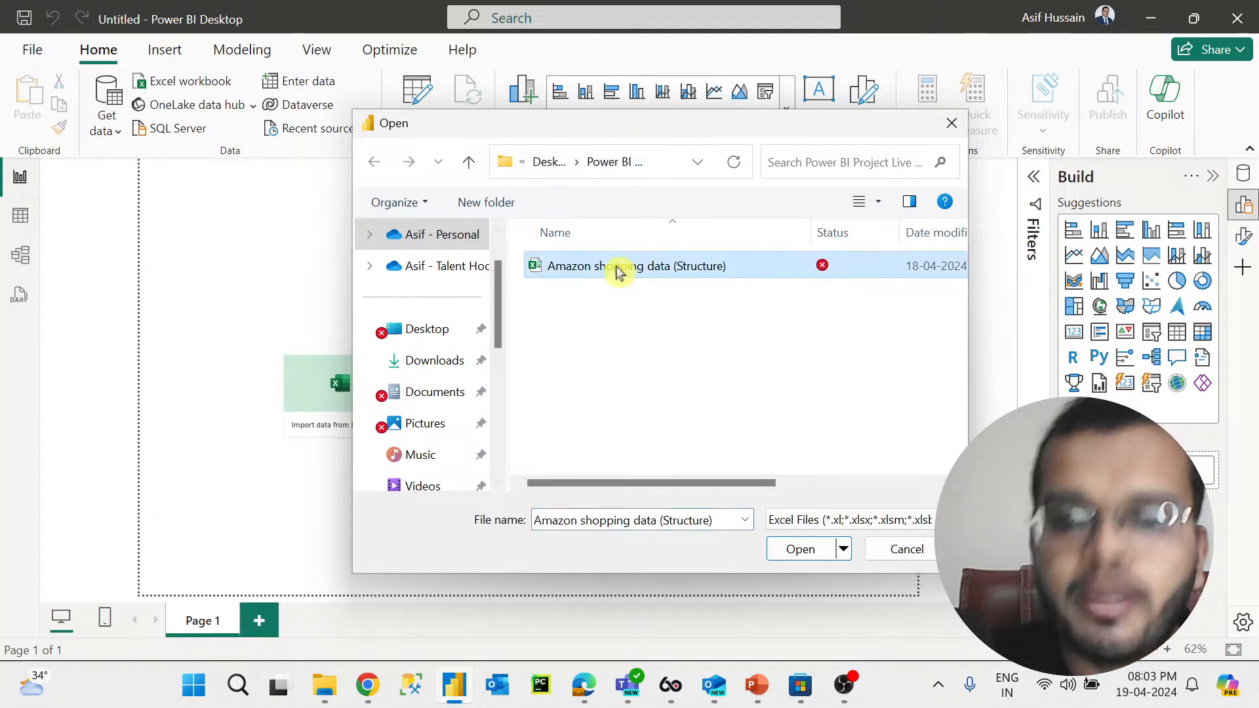
pyautogui.click(801, 551)
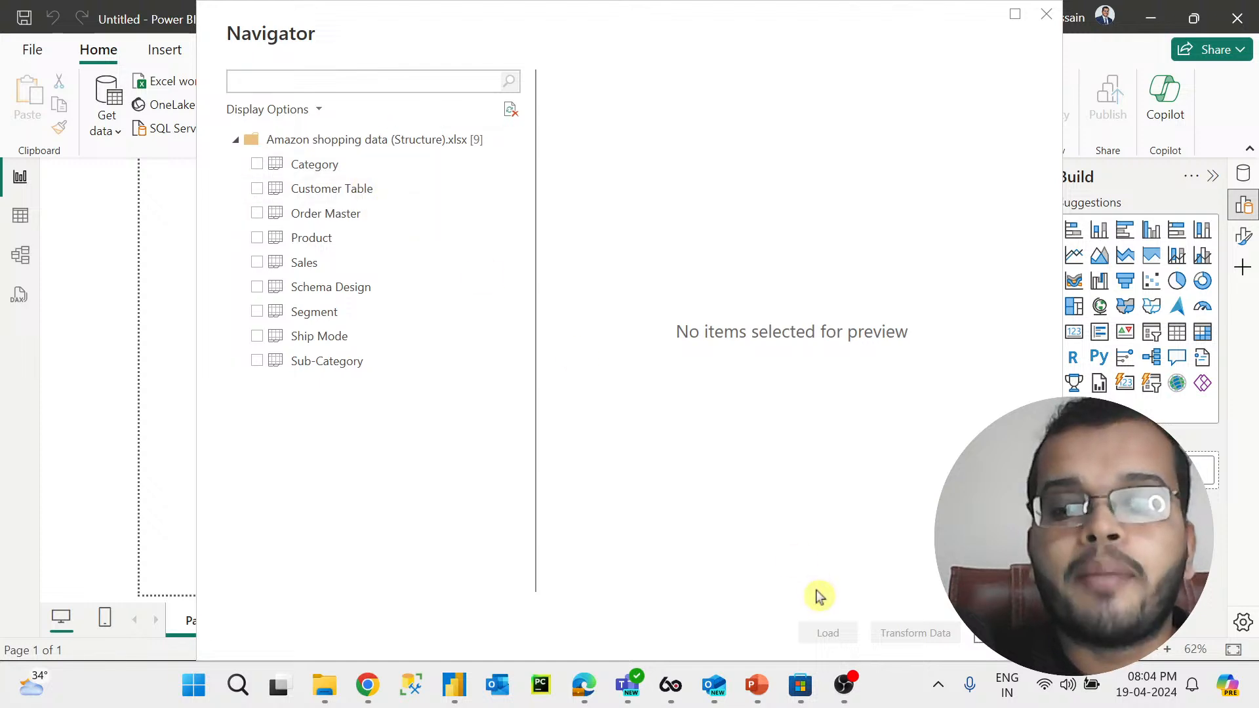
# Step: Tick Category, Customer Table, Order Master, Product, Sales, Segment, Ship Mode and Sub-Category in the Navigator, leaving Schema Design out
pyautogui.click(257, 165)
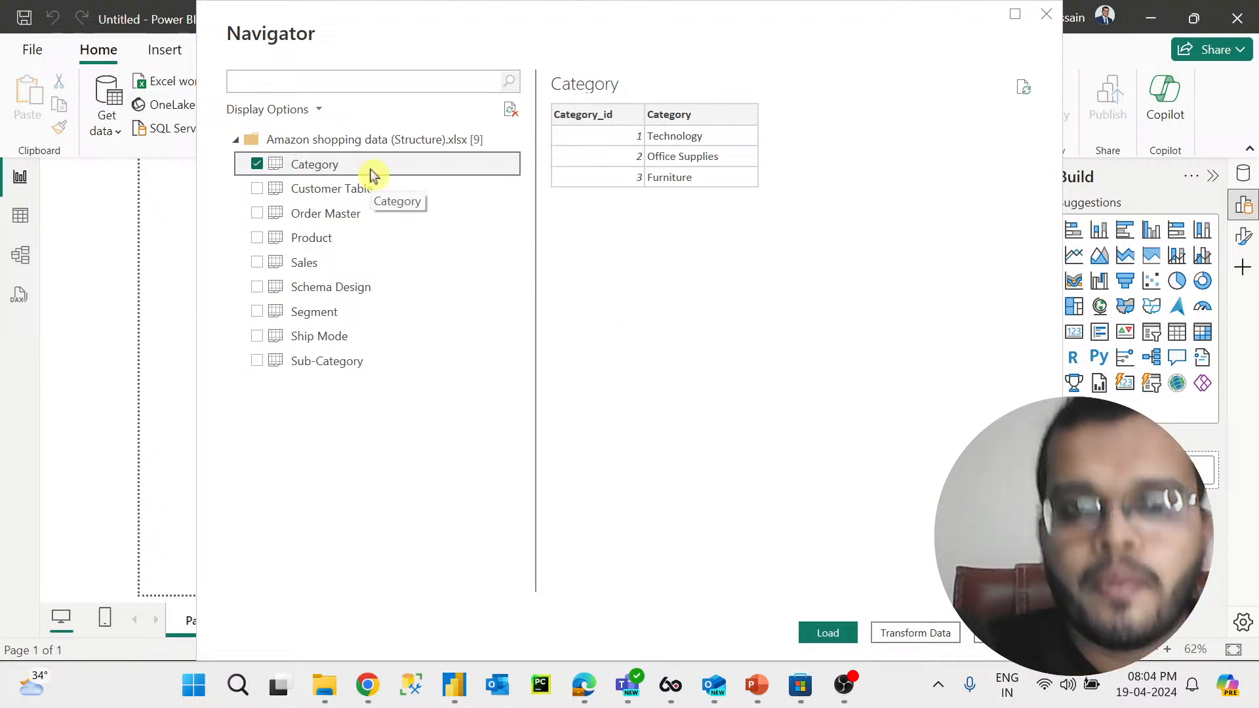
pyautogui.click(255, 189)
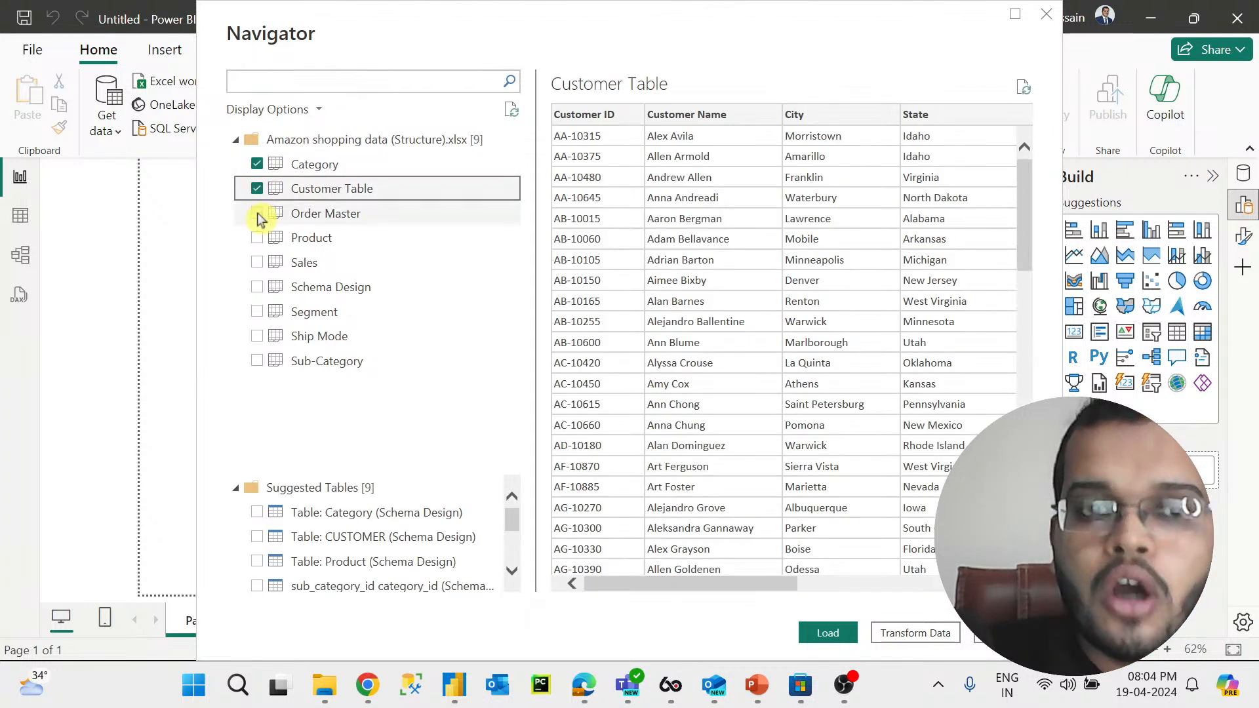
pyautogui.click(257, 213)
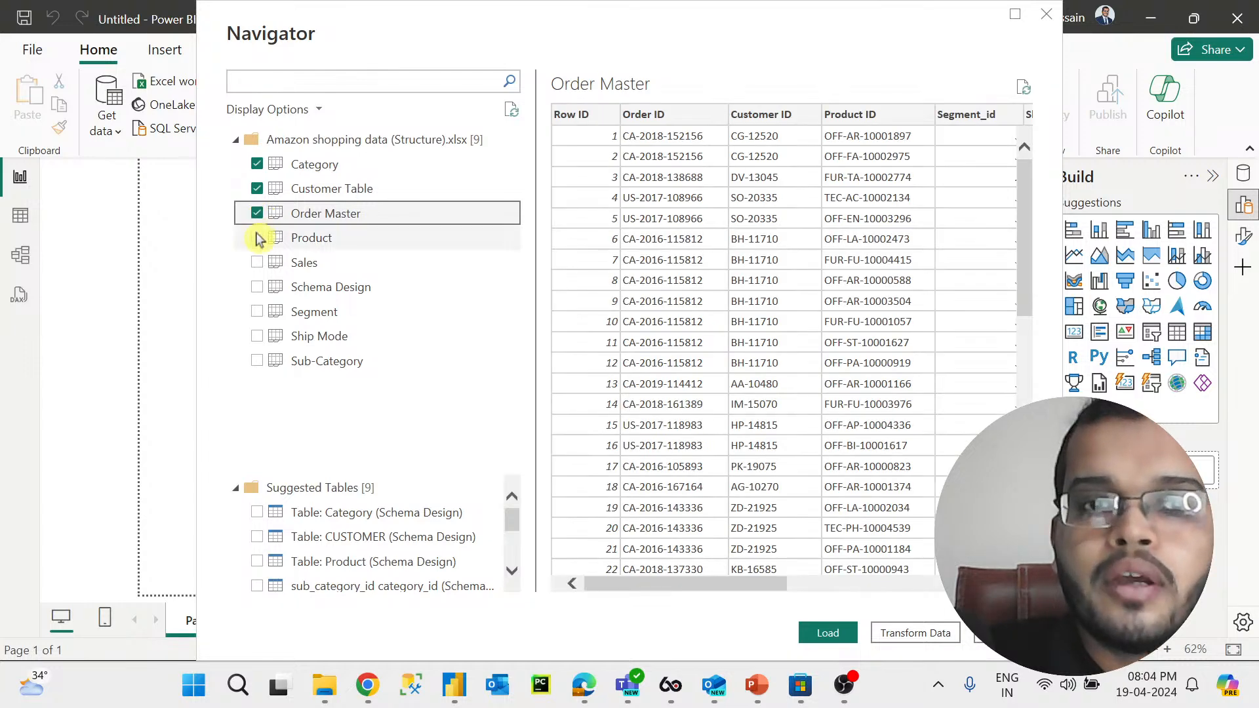
pyautogui.click(257, 240)
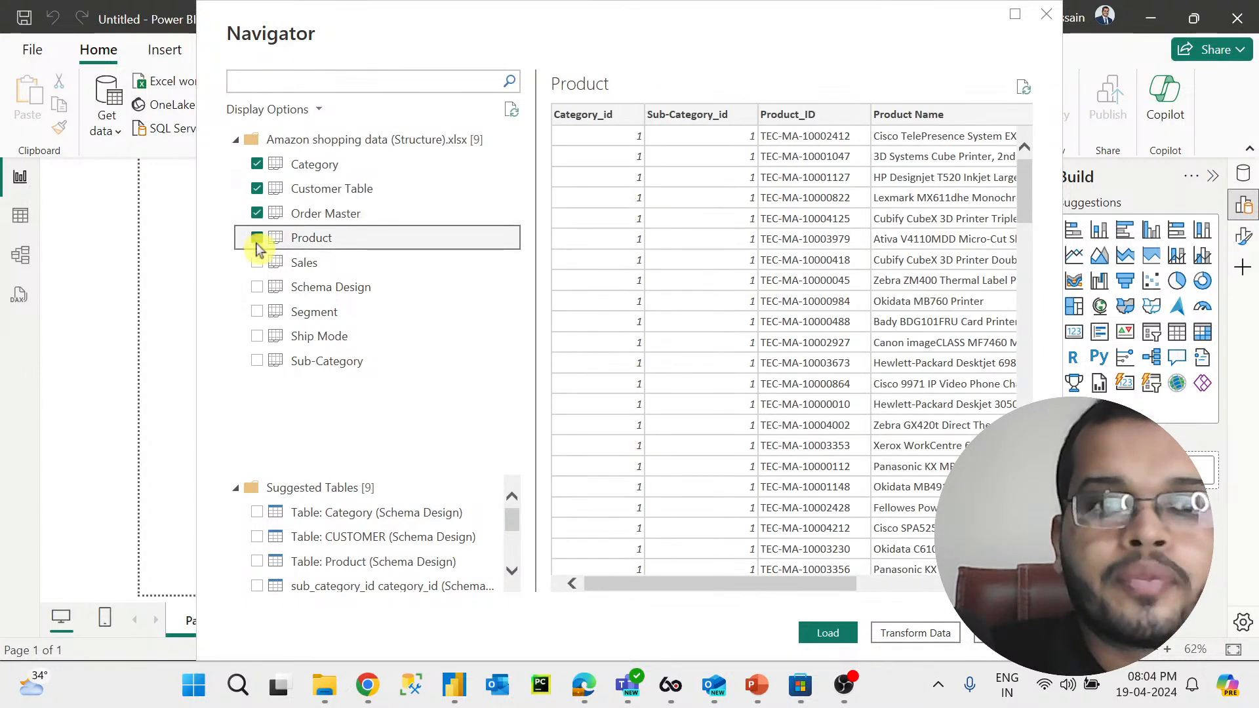
pyautogui.click(257, 264)
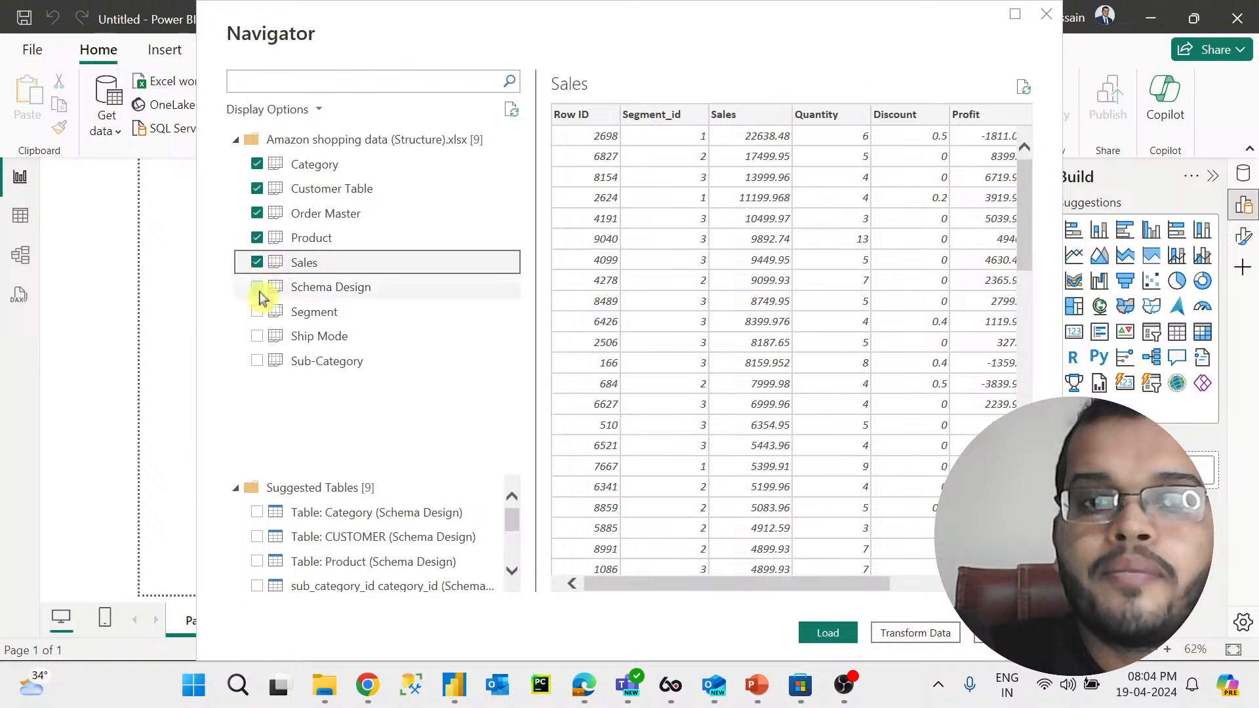
pyautogui.click(257, 314)
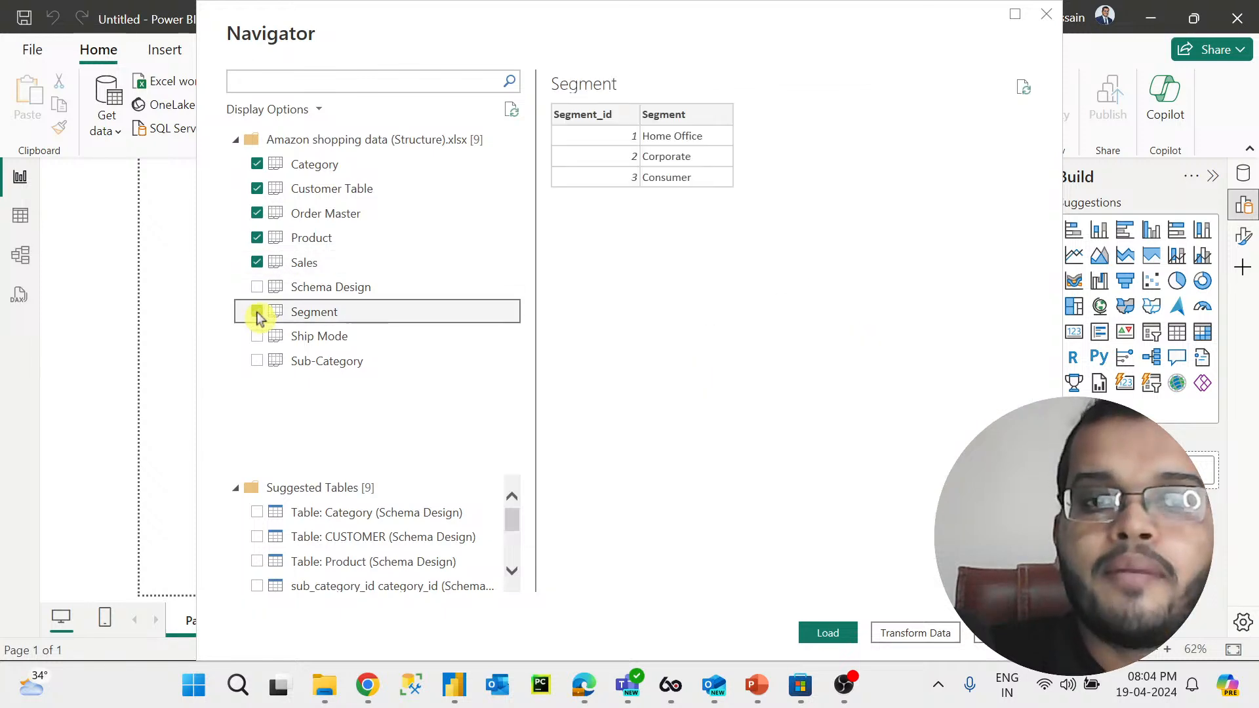
pyautogui.click(257, 337)
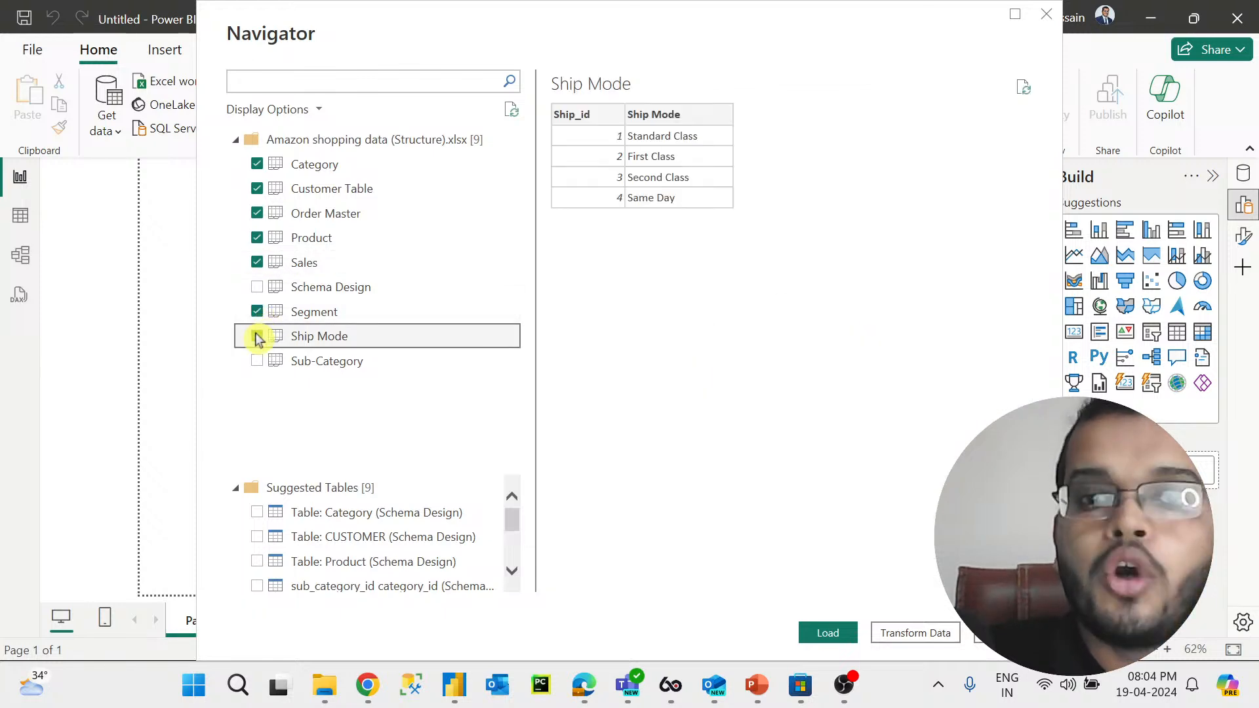
pyautogui.click(257, 361)
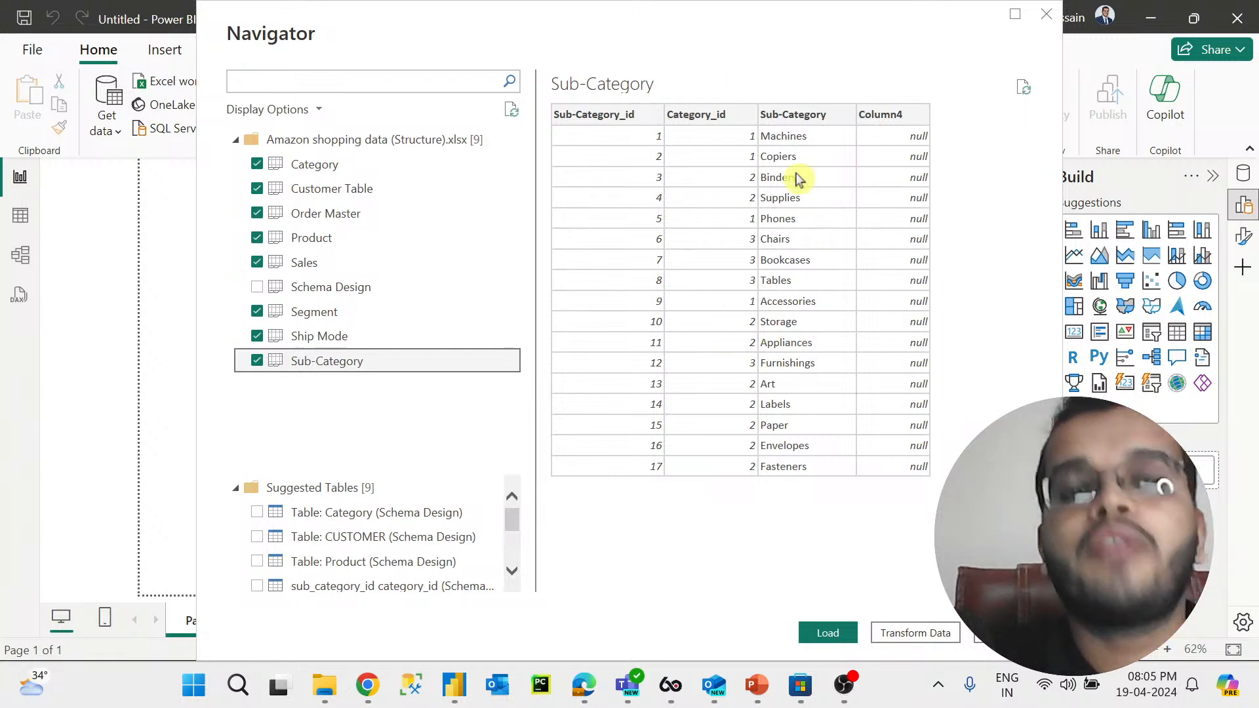
# Step: Preview the Segment and Customer Table tables in the Navigator
pyautogui.click(427, 340)
pyautogui.click(383, 315)
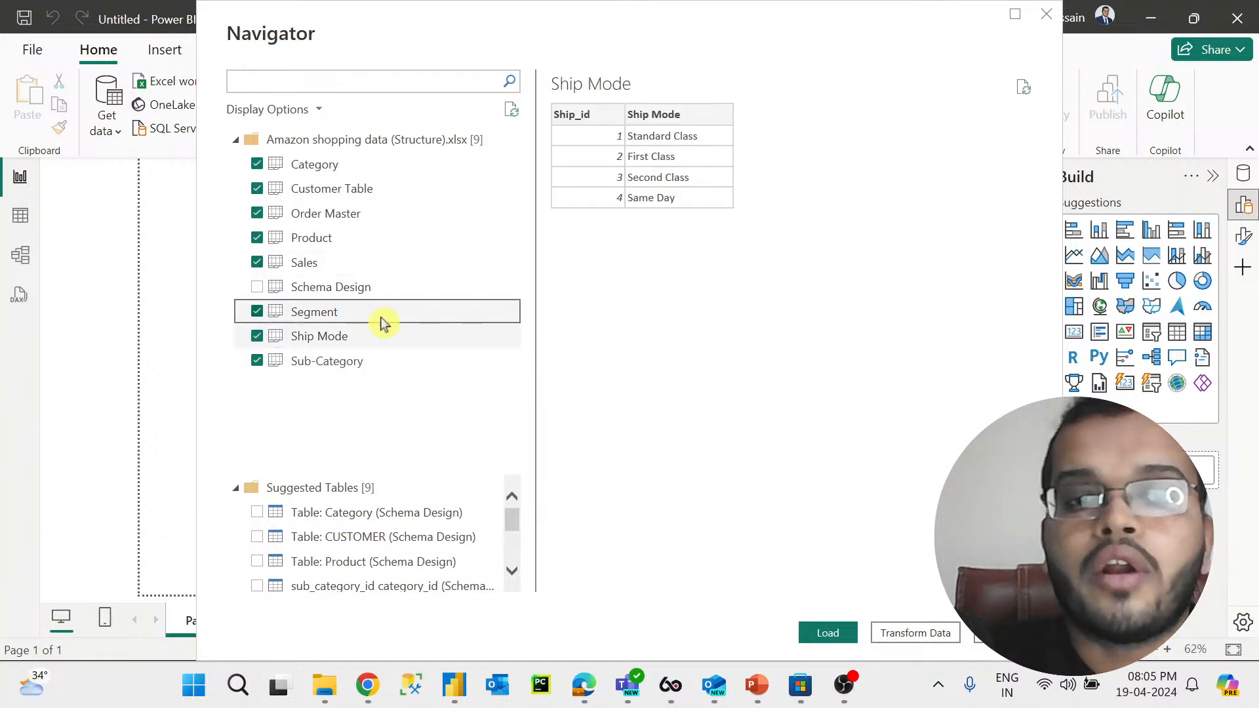
pyautogui.click(378, 190)
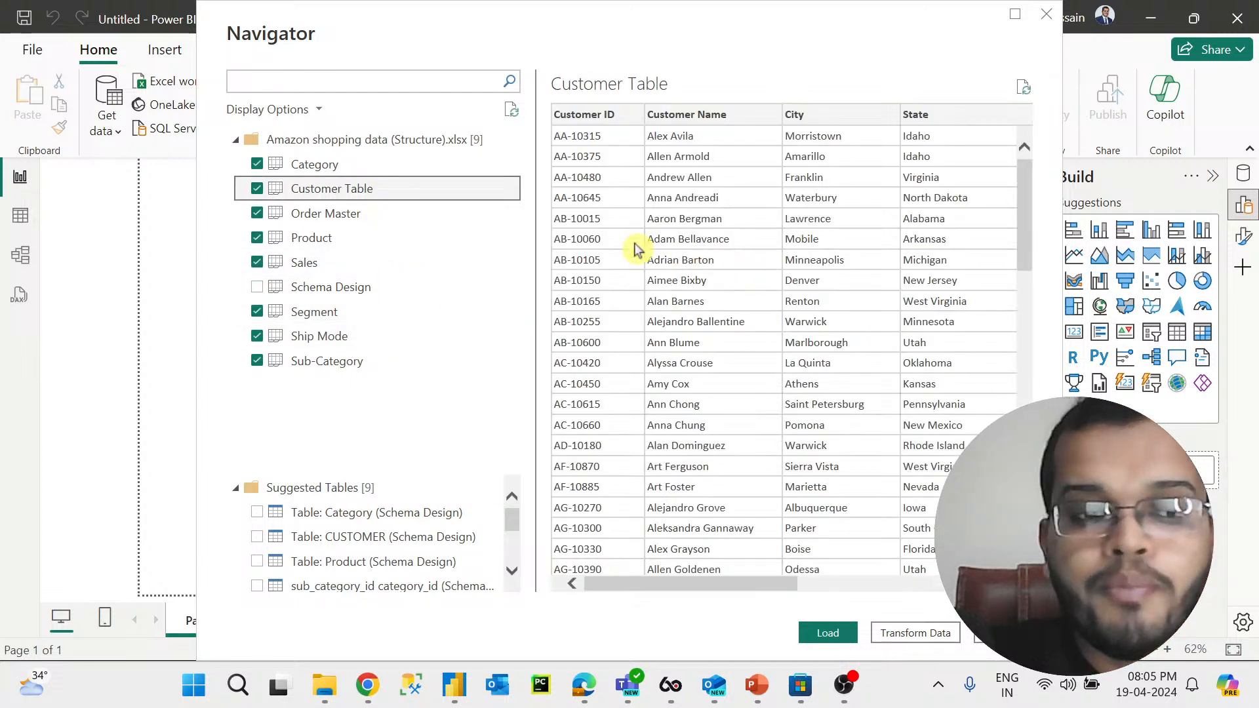
pyautogui.click(257, 164)
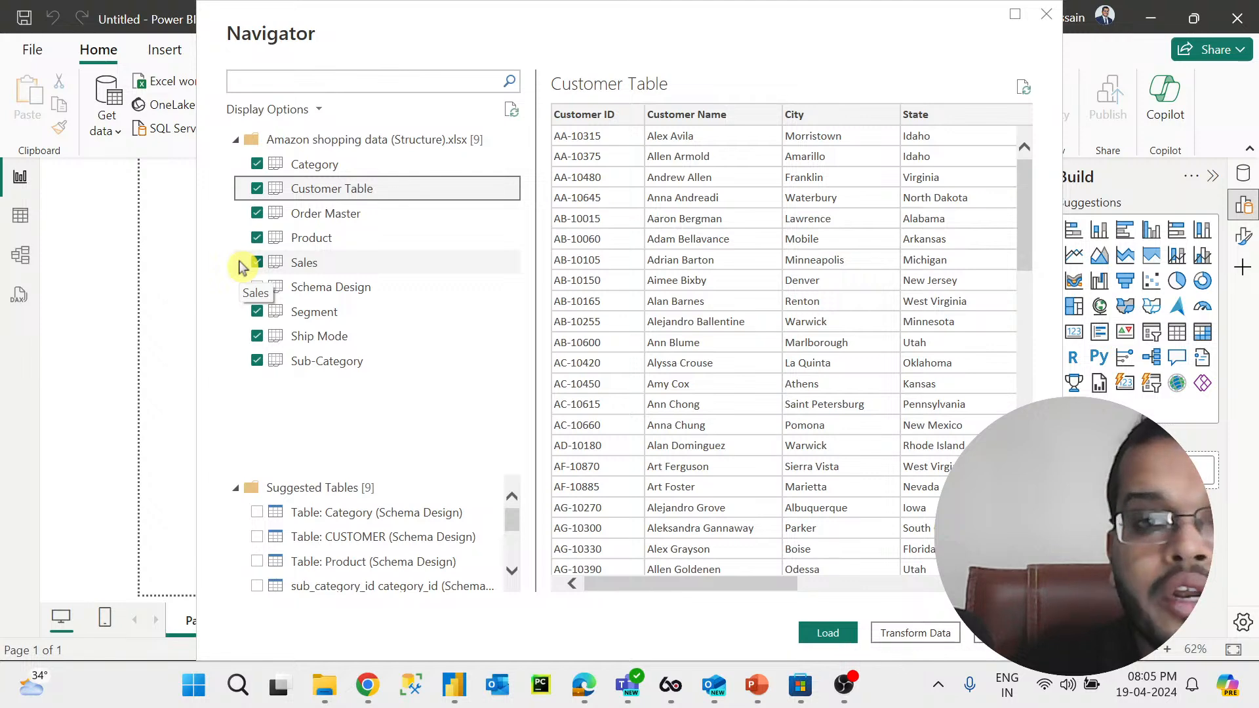
# Step: Switch to the whiteboard and review the ETL notes, selecting the Transform entry
pyautogui.click(584, 684)
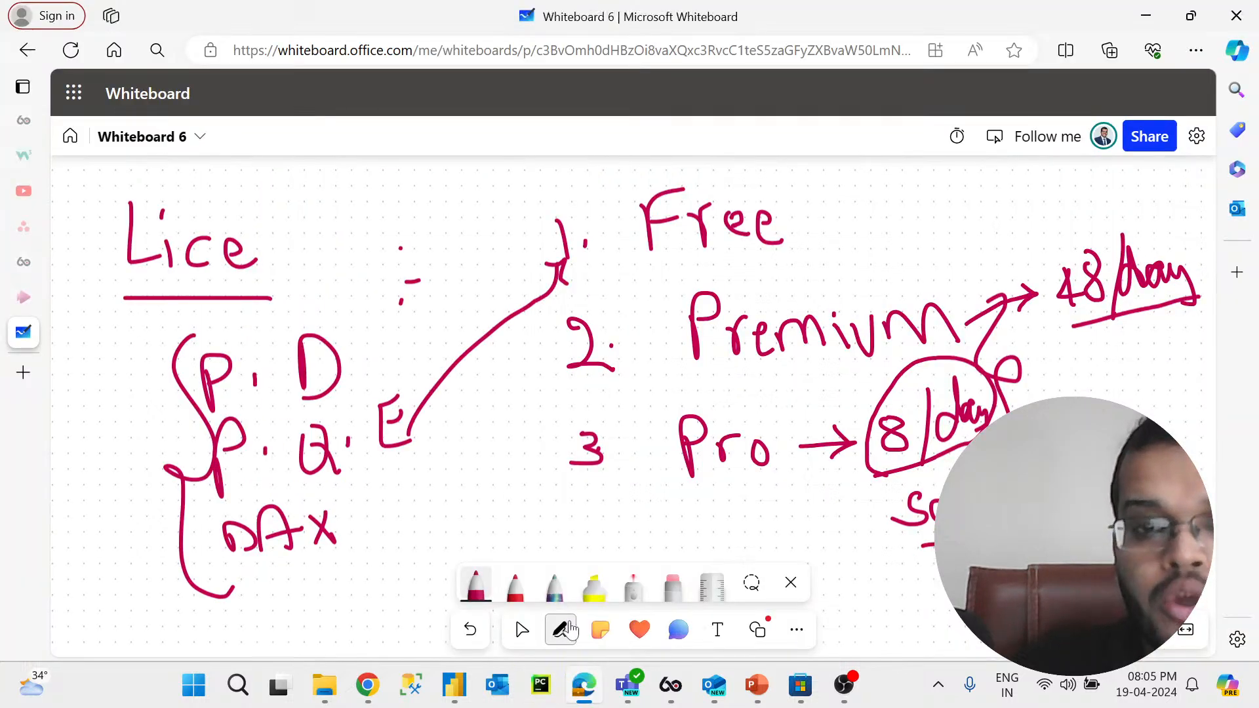
pyautogui.click(522, 630)
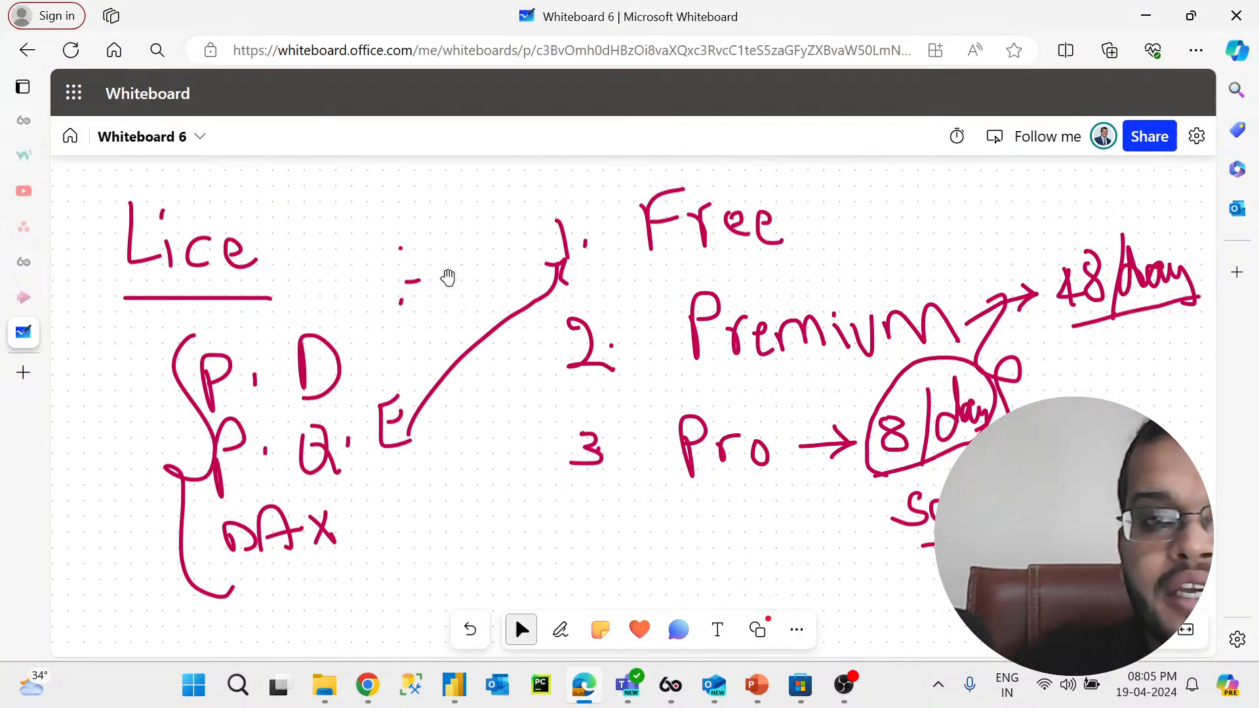
pyautogui.scroll(5, 459, 295)
pyautogui.moveTo(459, 314); pyautogui.dragTo(693, 522)
pyautogui.click(308, 301)
pyautogui.moveTo(275, 281); pyautogui.dragTo(440, 569)
pyautogui.scroll(5, 346, 421)
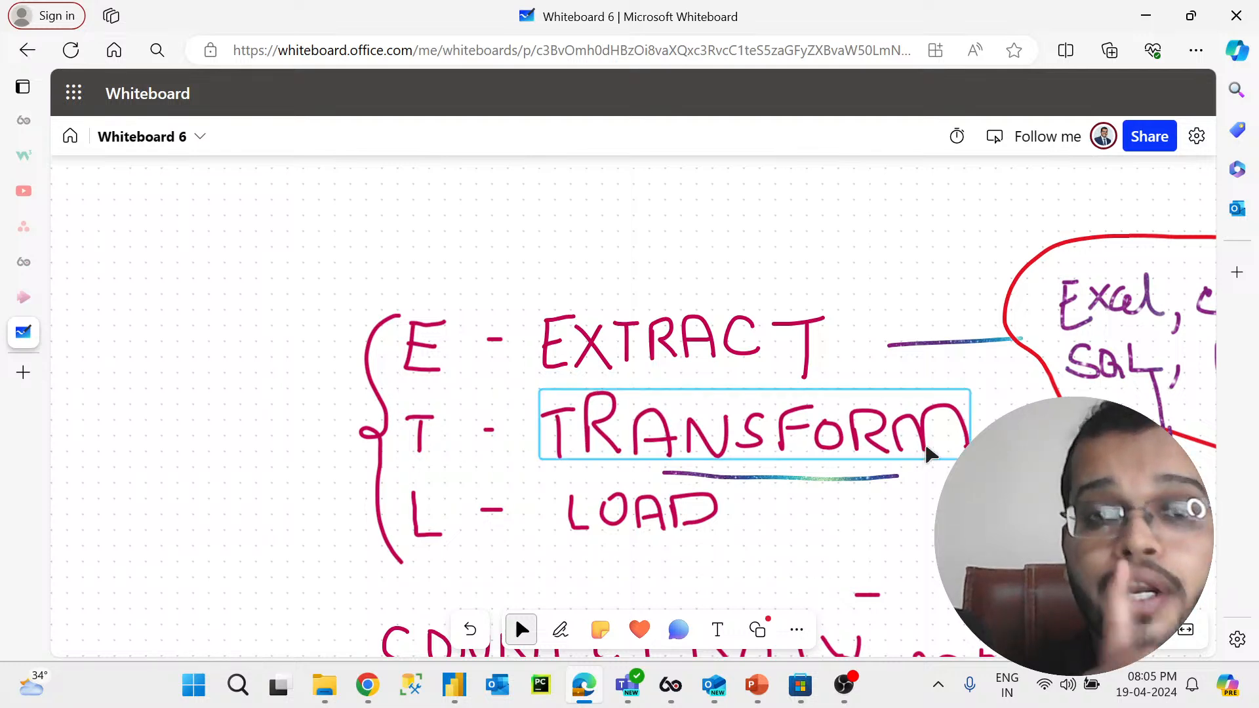
# Step: Return to Power BI and open the selected tables in Power Query Editor with Transform Data
pyautogui.click(459, 699)
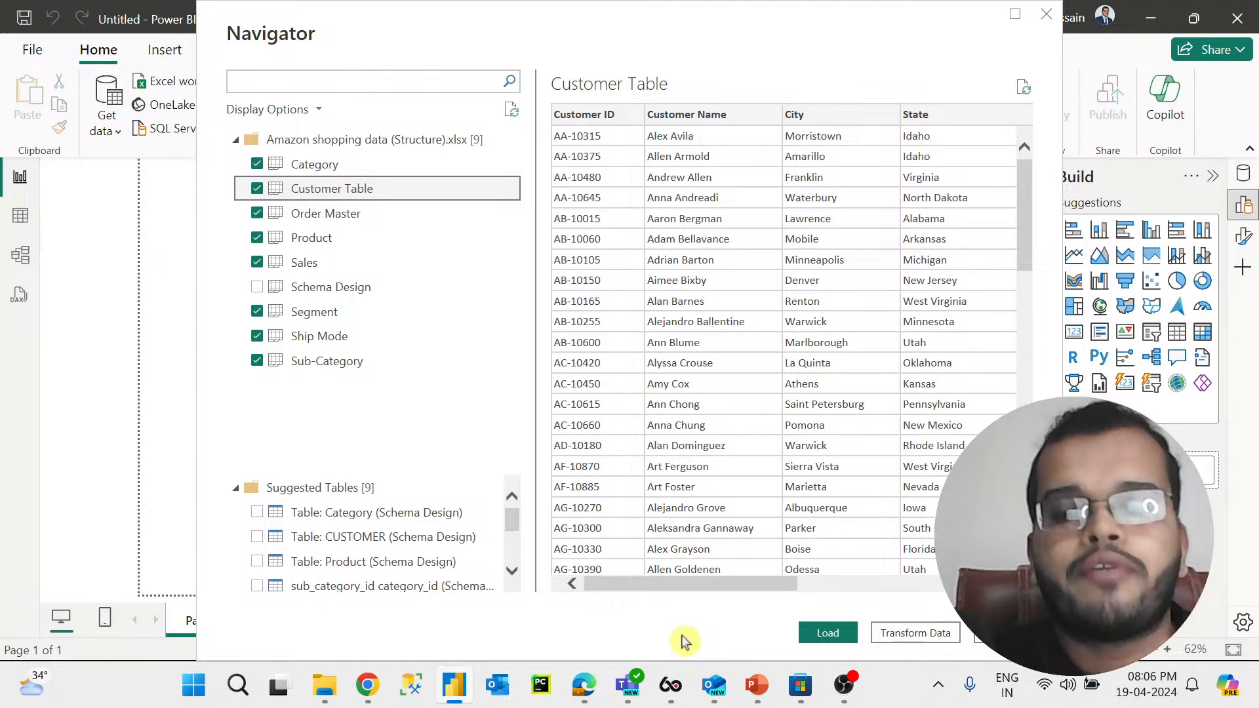
pyautogui.click(919, 634)
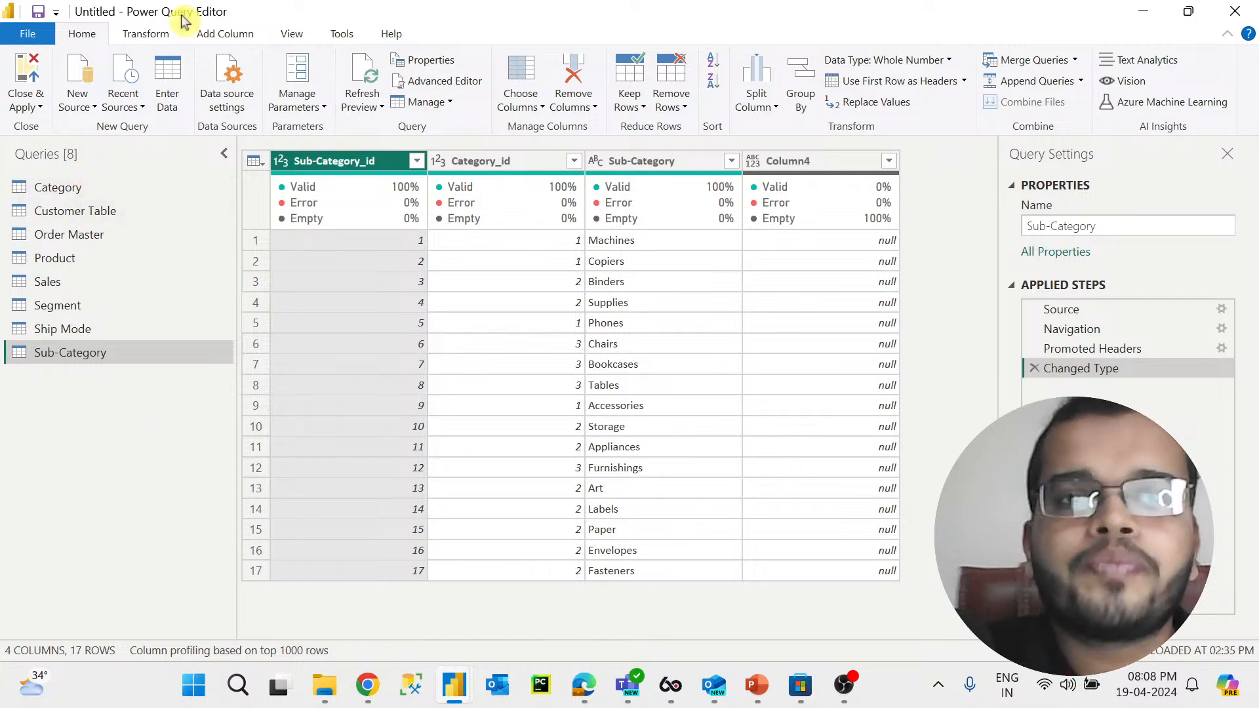
# Step: Turn off the Column quality display in the Power Query Editor data preview
pyautogui.click(391, 34)
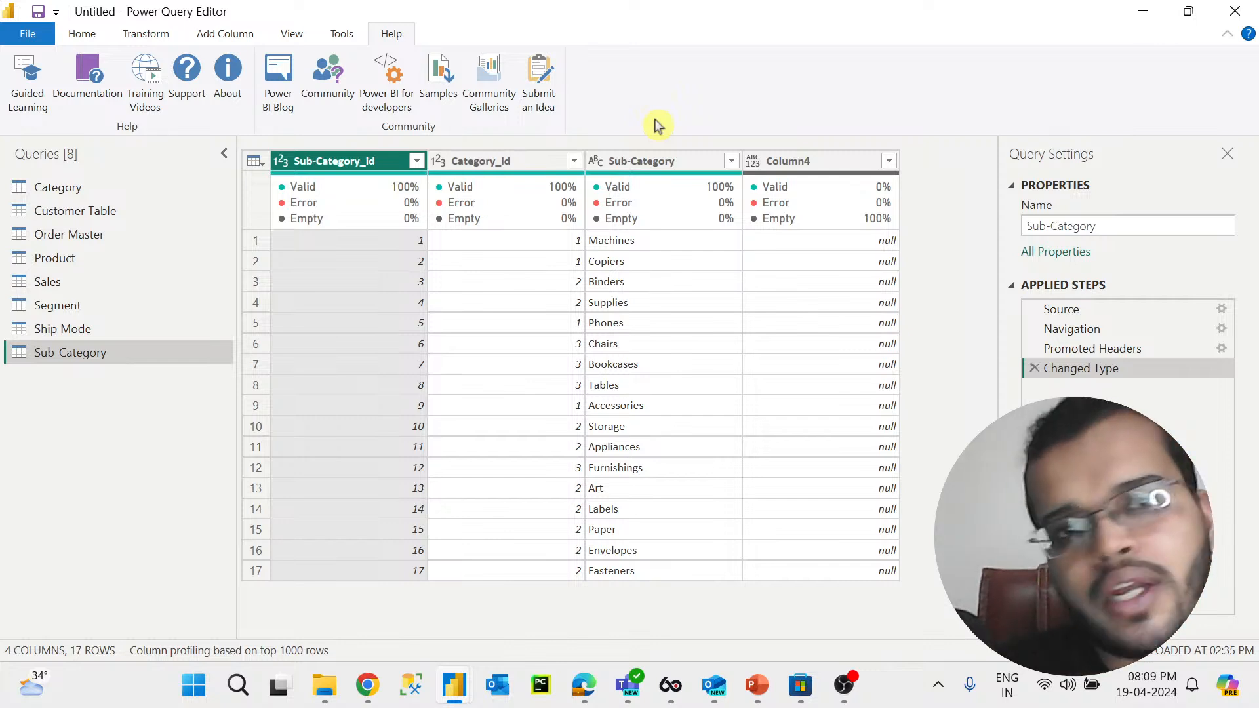
pyautogui.click(345, 39)
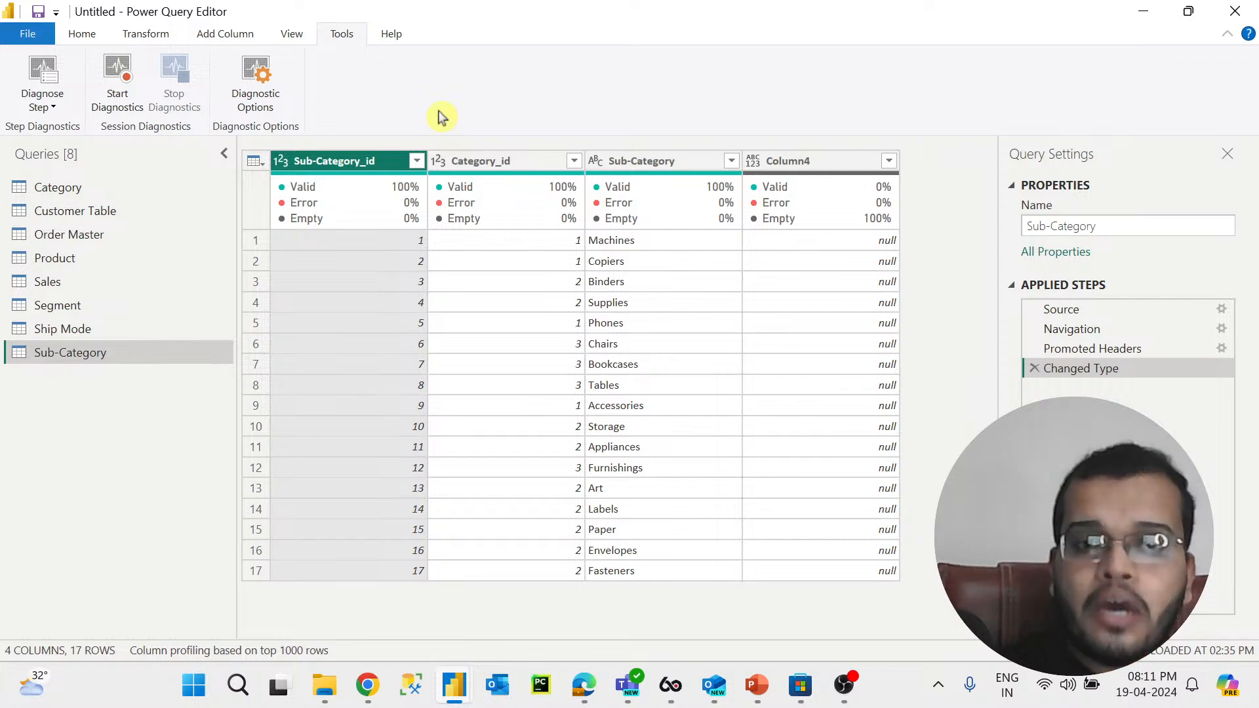
pyautogui.click(292, 36)
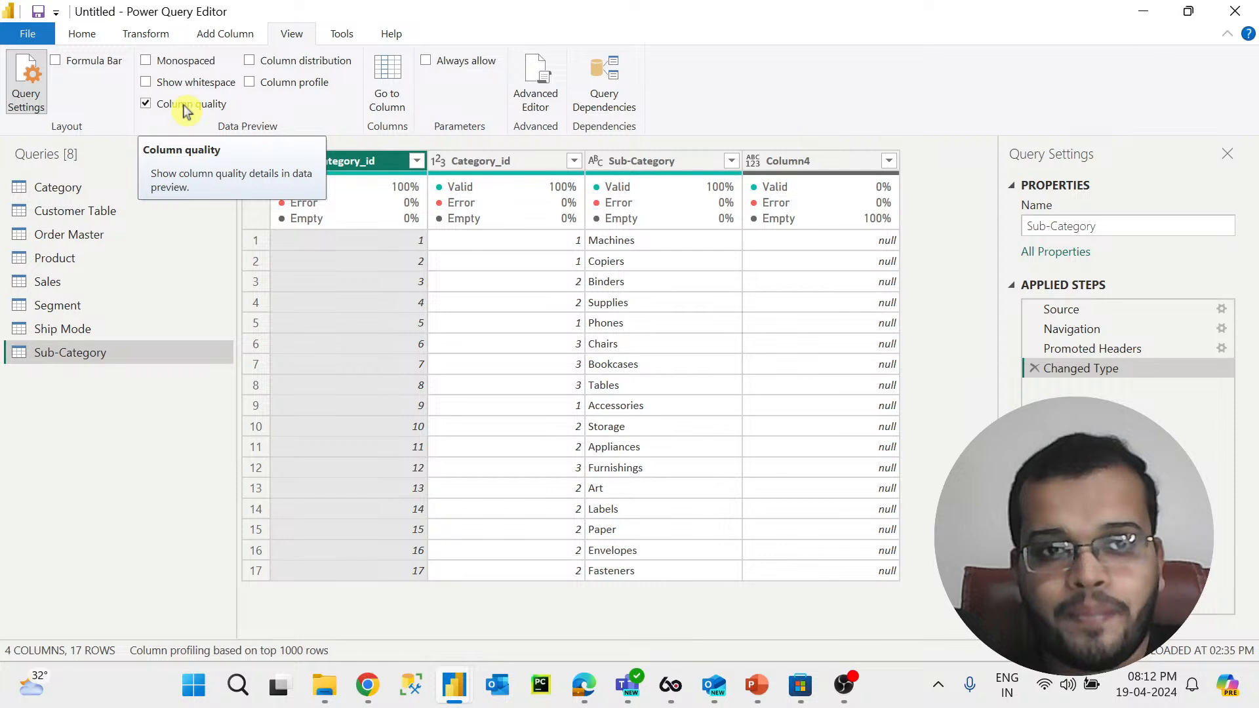
pyautogui.click(146, 106)
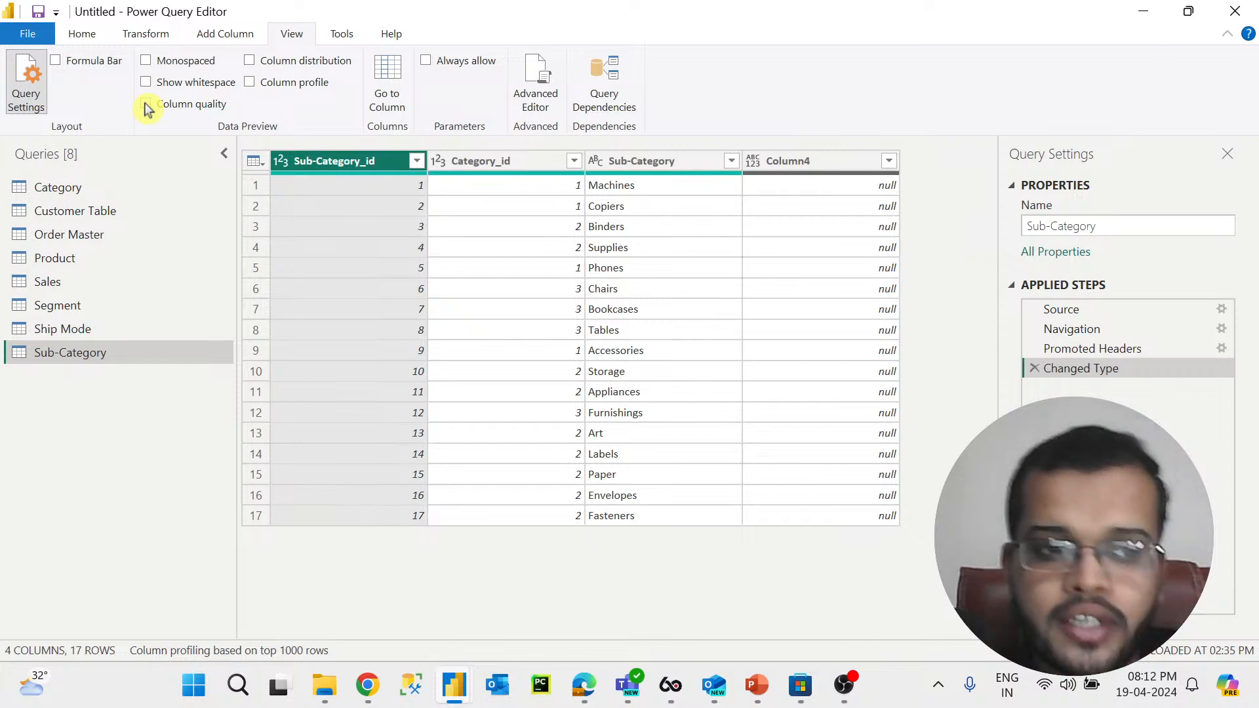
# Step: Turn the Column quality display back on in the data preview
pyautogui.click(147, 106)
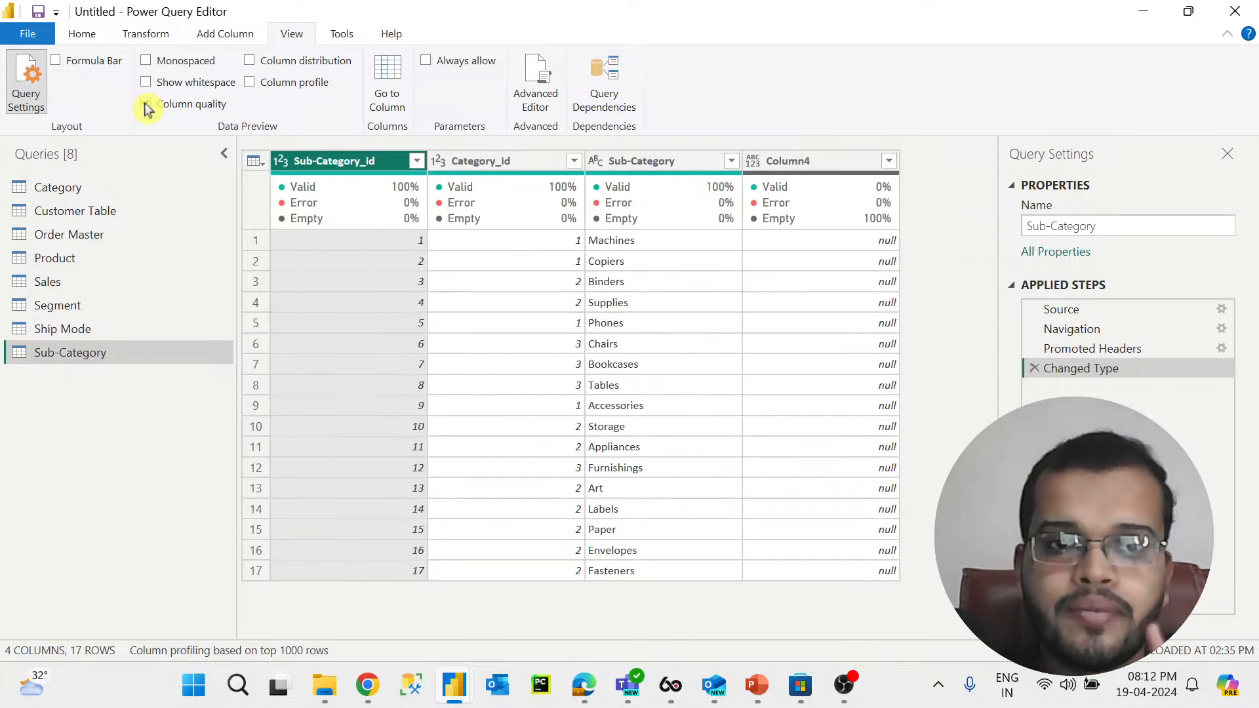
pyautogui.click(146, 106)
pyautogui.click(147, 107)
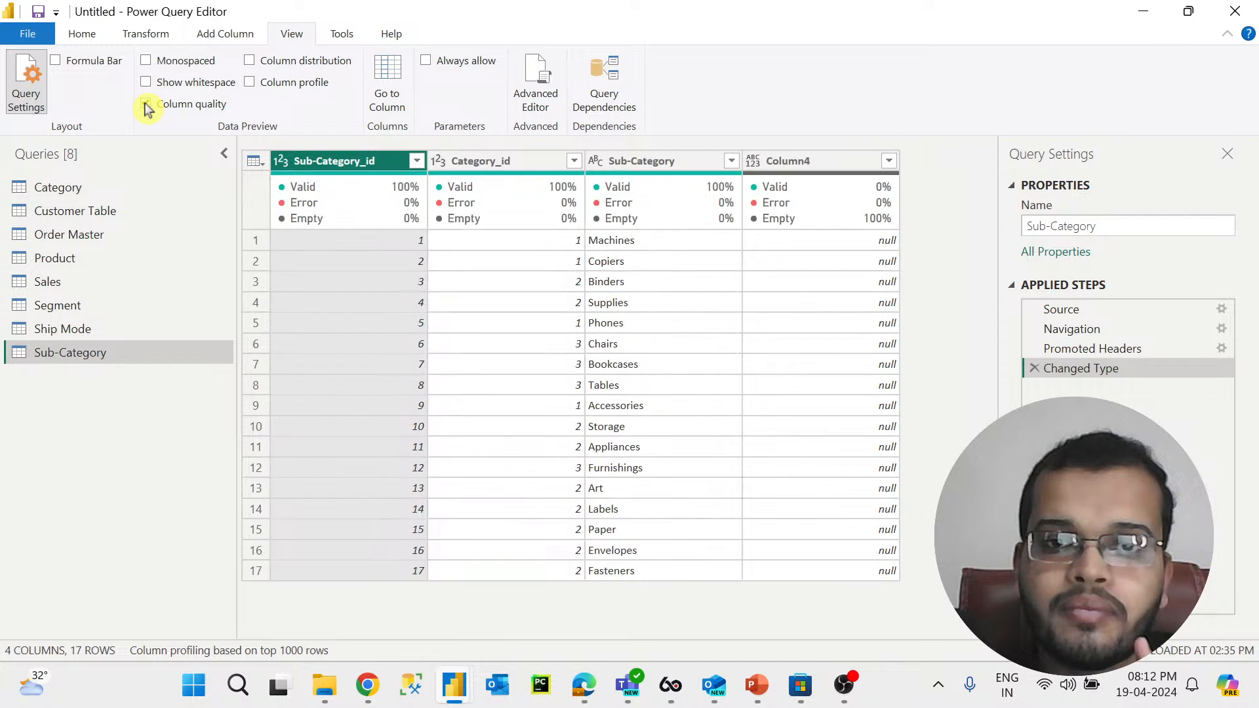
pyautogui.click(147, 106)
pyautogui.click(147, 107)
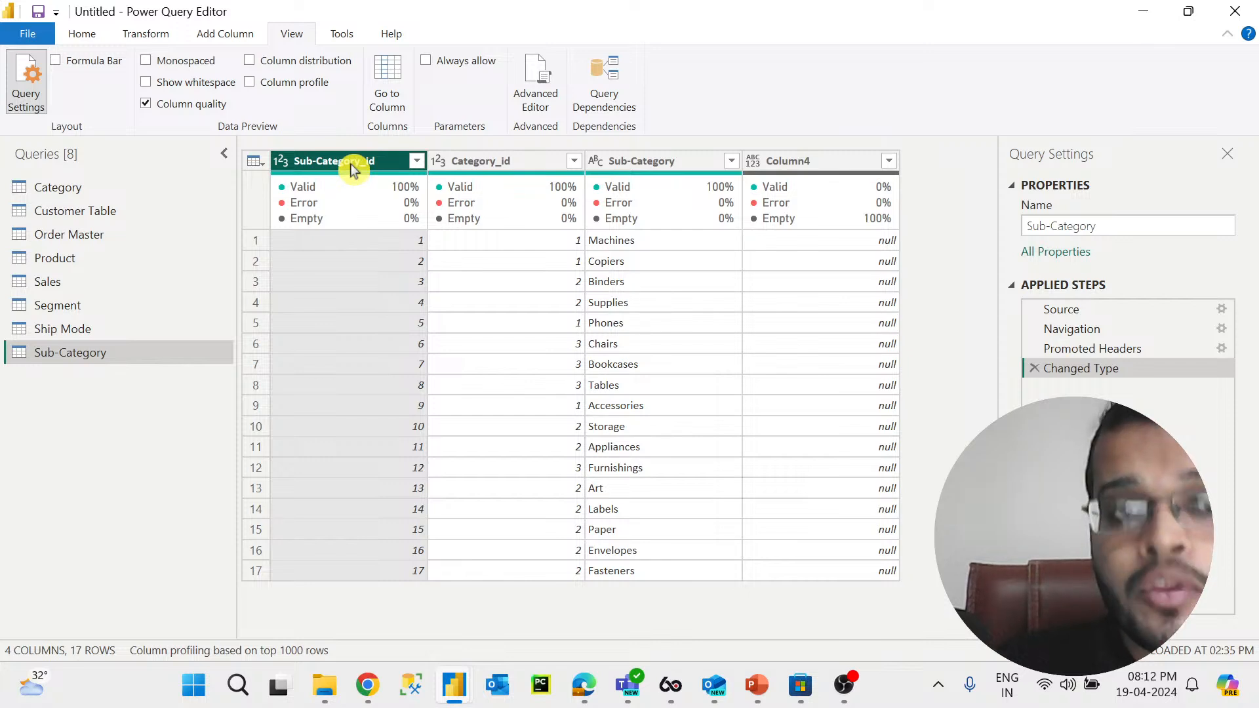
# Step: Select each column of the Sub-Category table in turn and examine its valid, error and empty percentages
pyautogui.moveTo(391, 189)
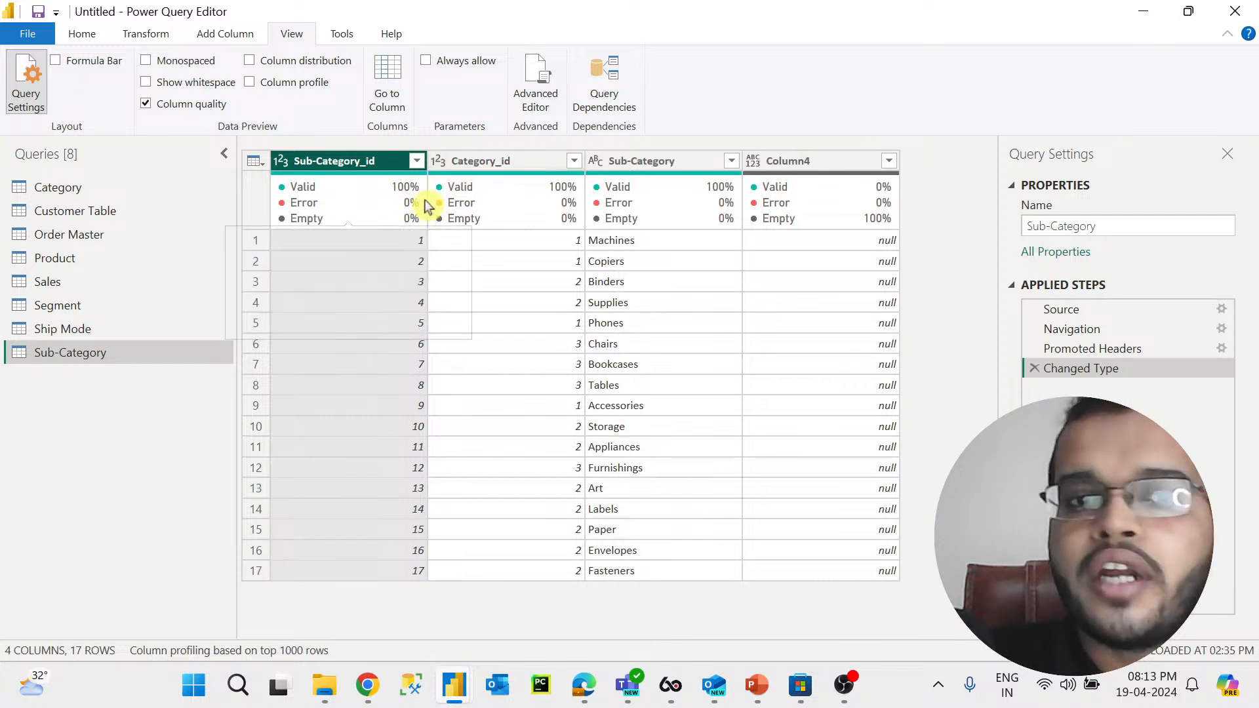
pyautogui.click(483, 160)
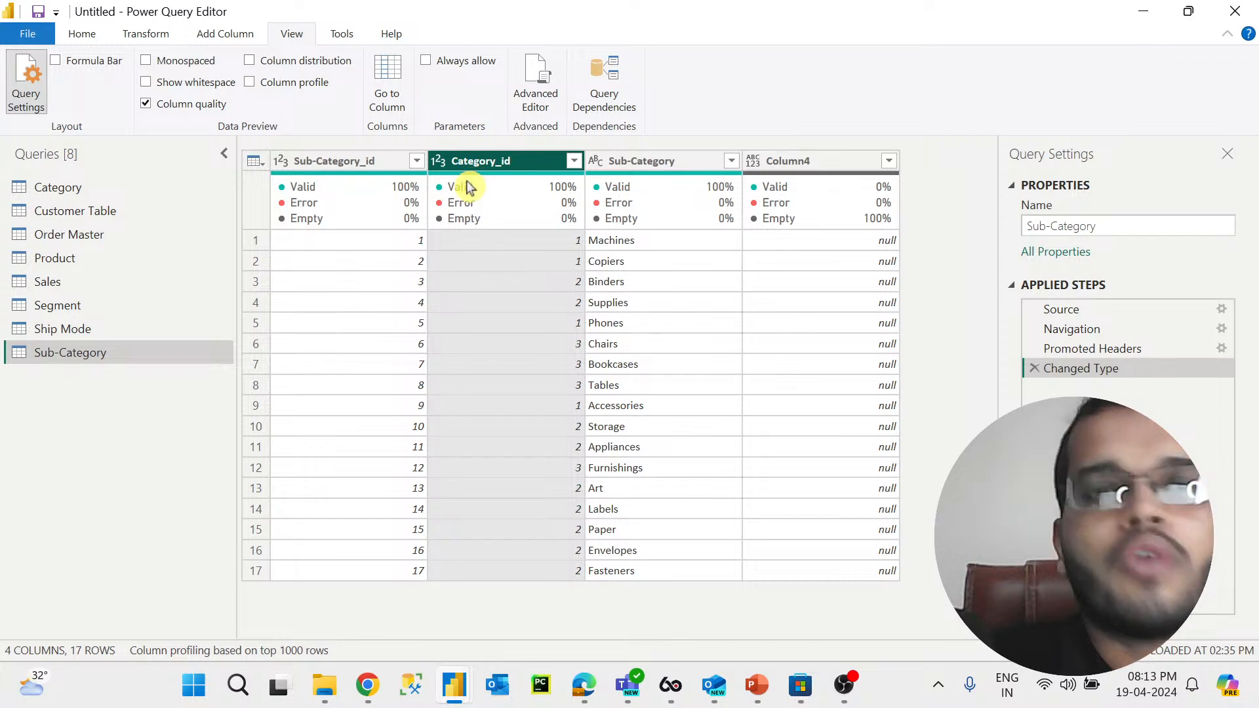
pyautogui.moveTo(500, 197)
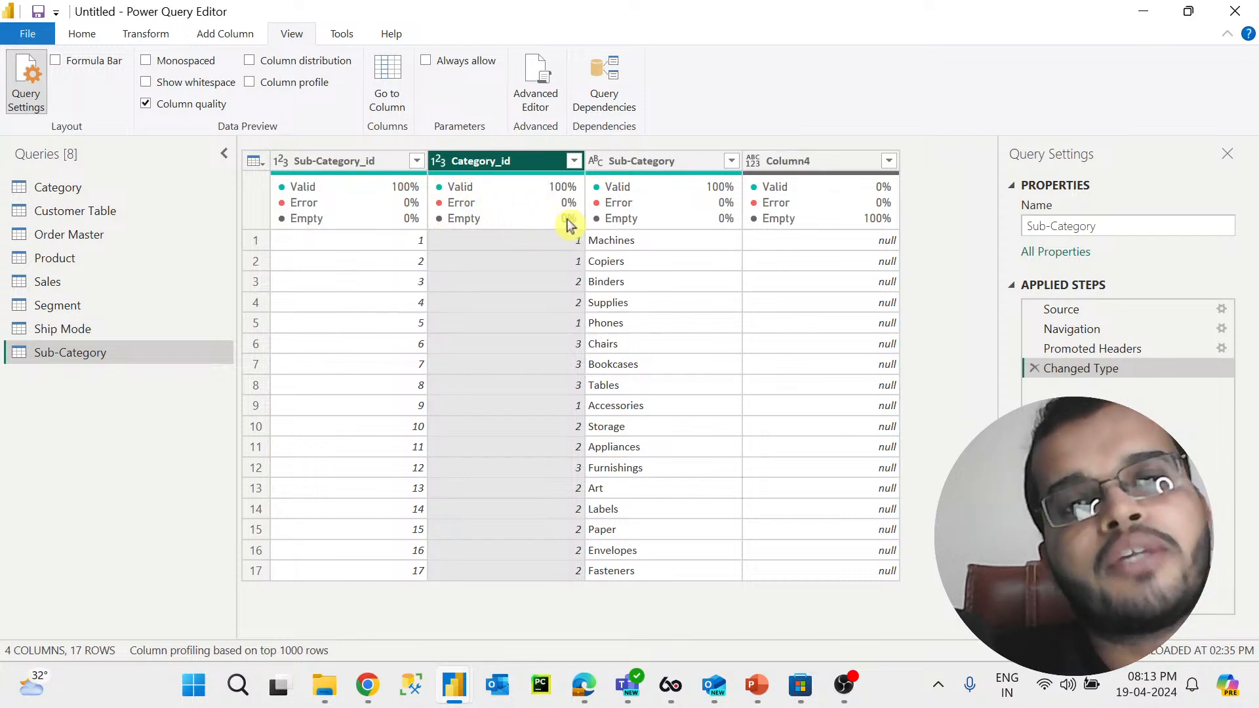
pyautogui.click(666, 163)
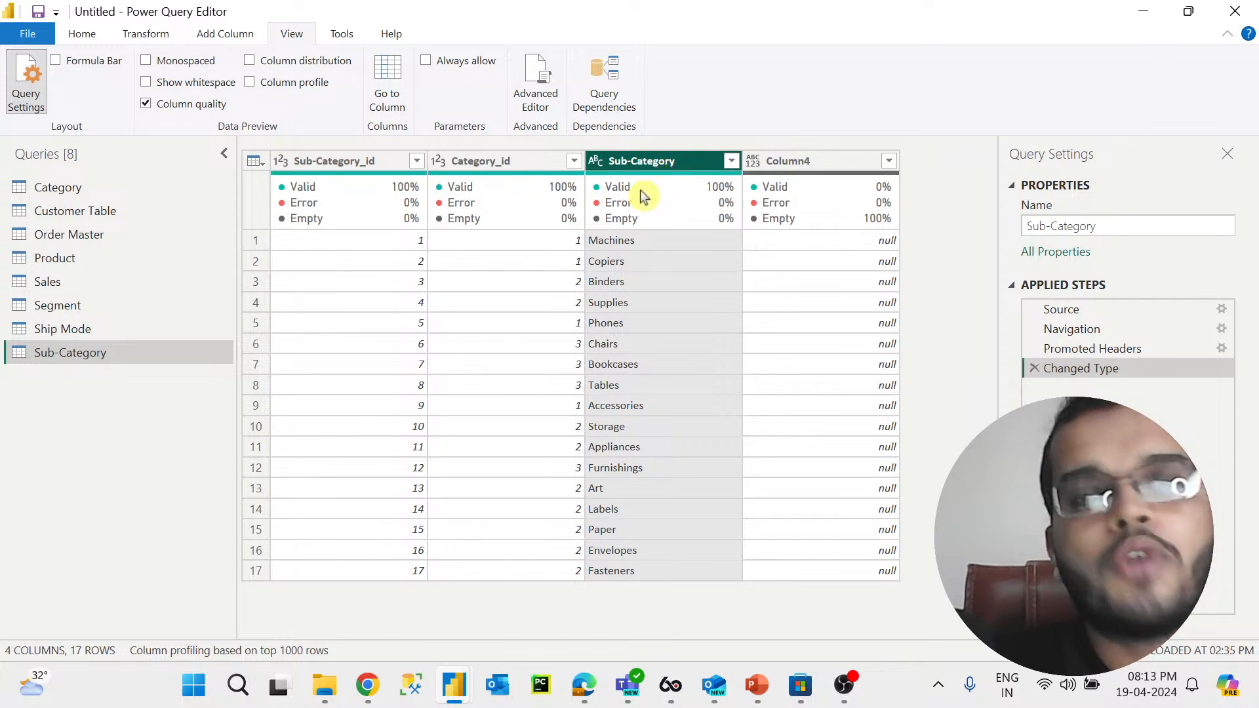
pyautogui.moveTo(685, 204)
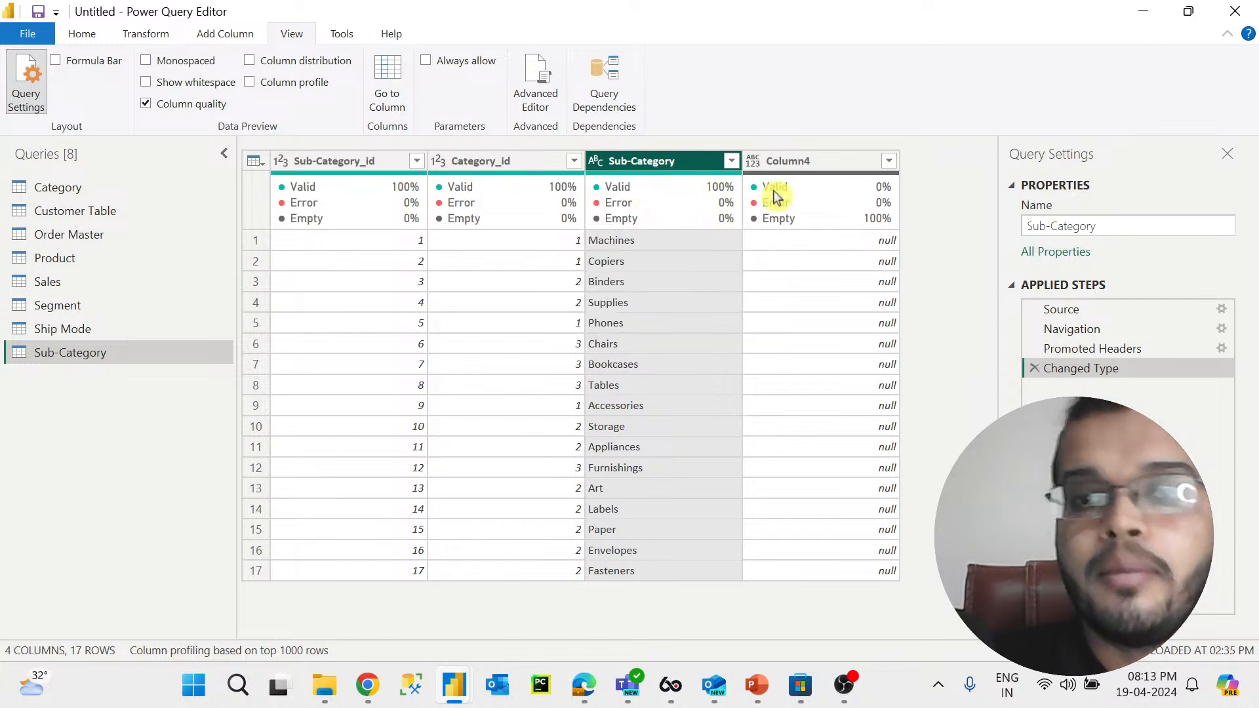
pyautogui.click(808, 167)
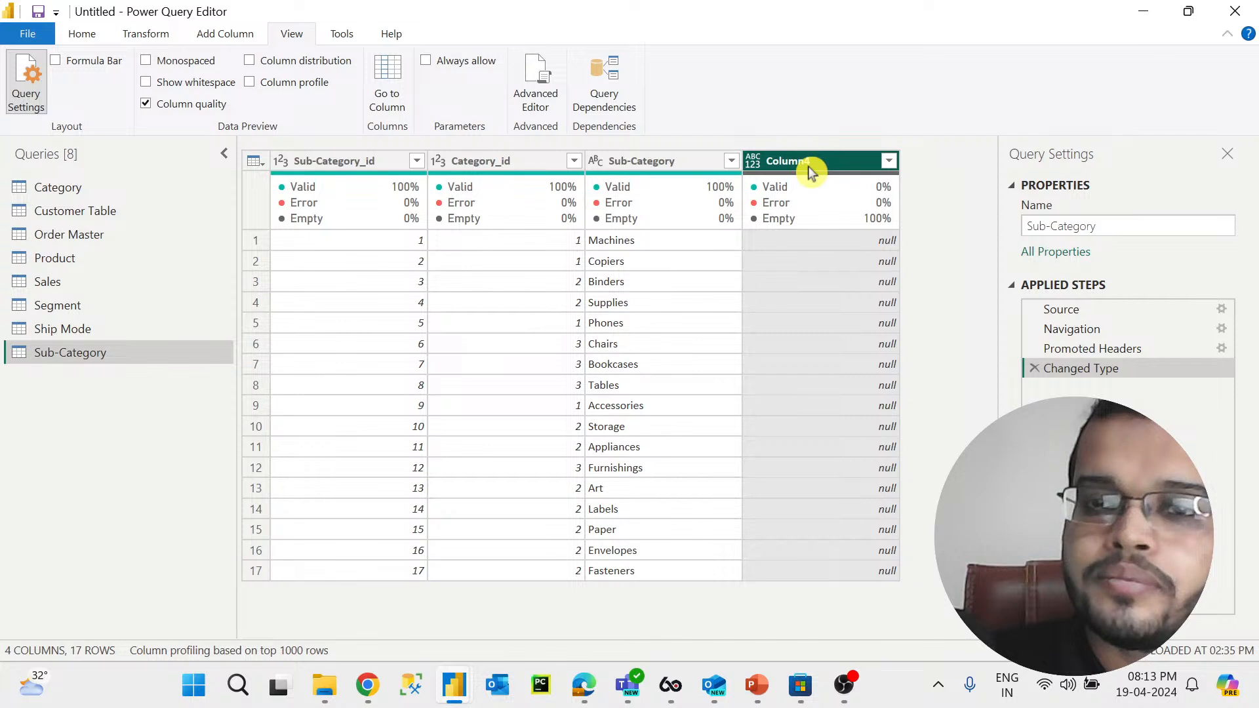
pyautogui.moveTo(828, 223)
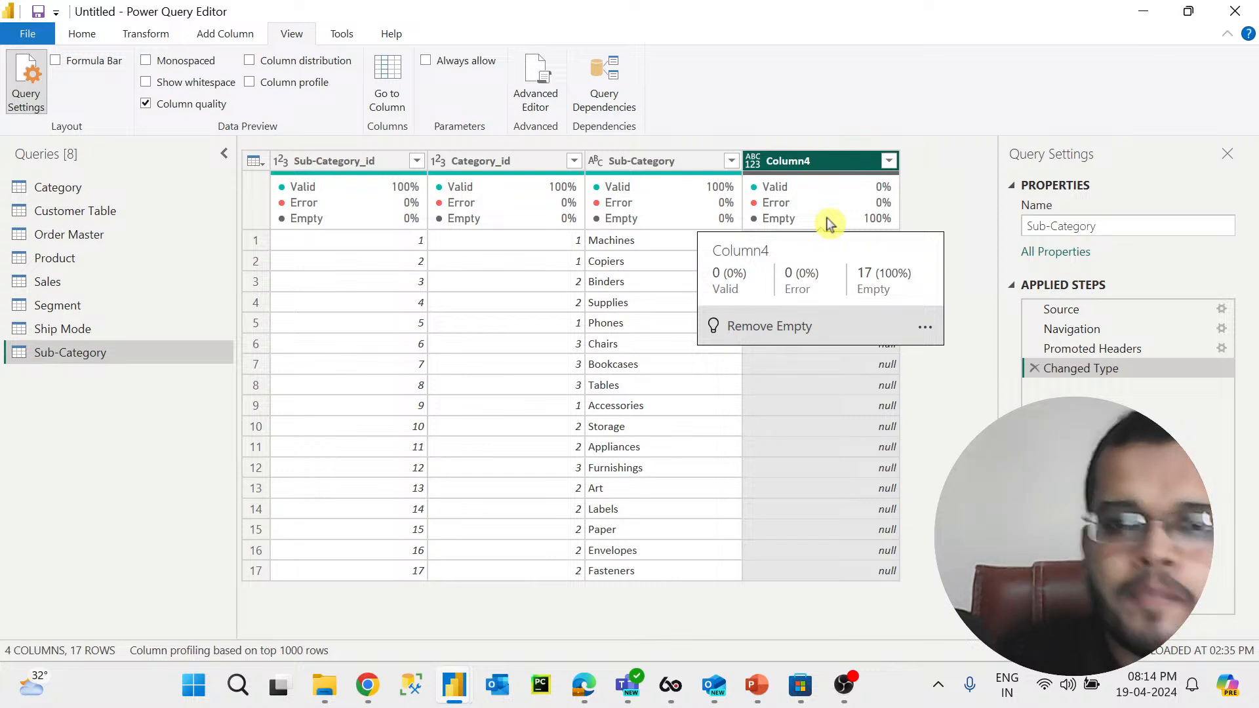
pyautogui.rightClick(826, 163)
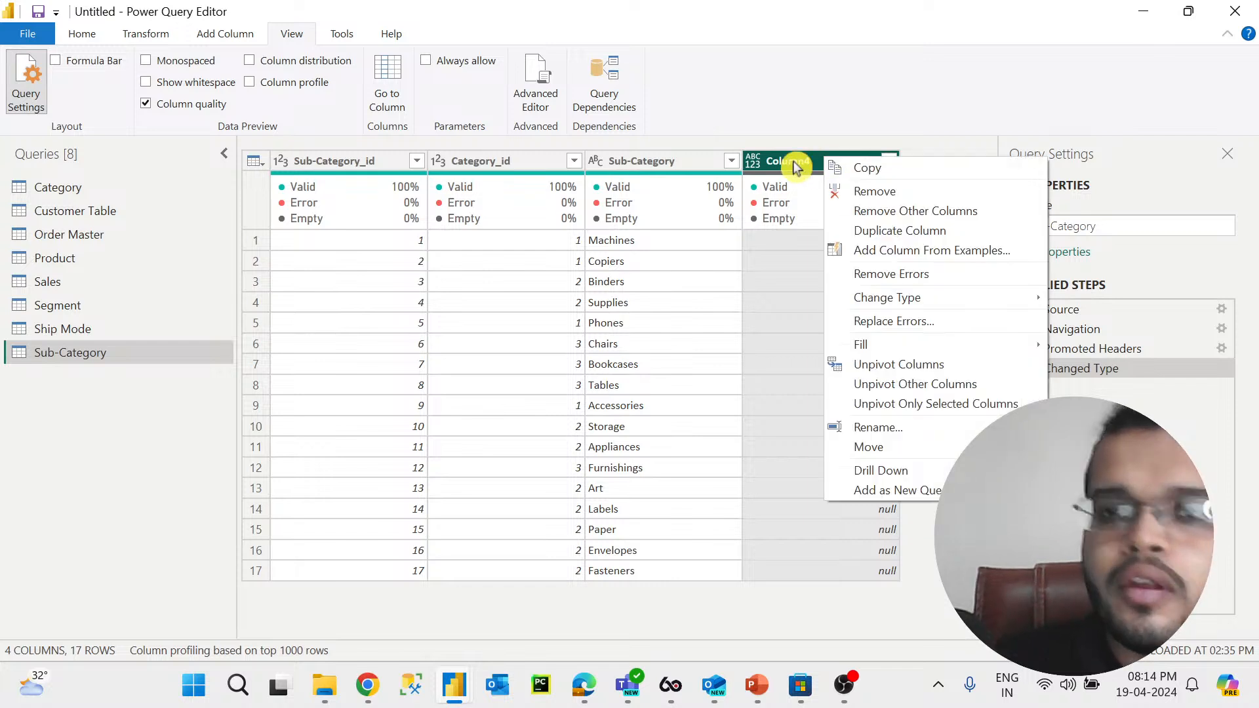
pyautogui.rightClick(793, 164)
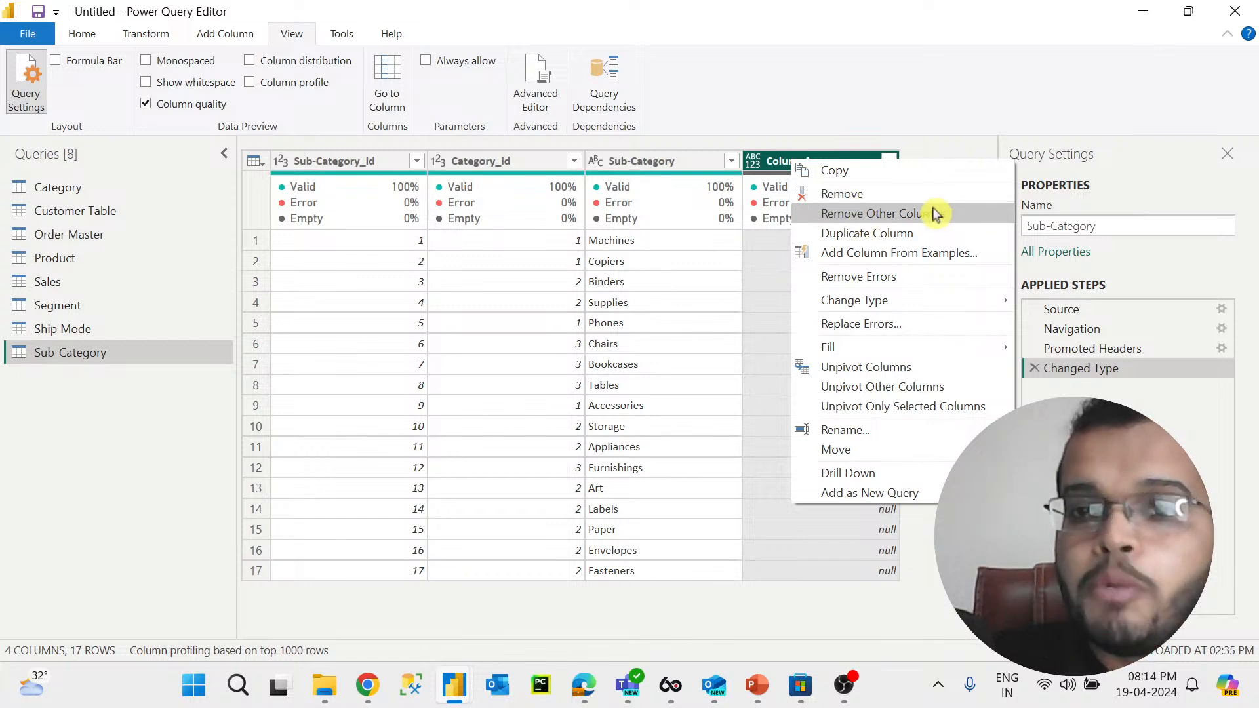
pyautogui.click(813, 161)
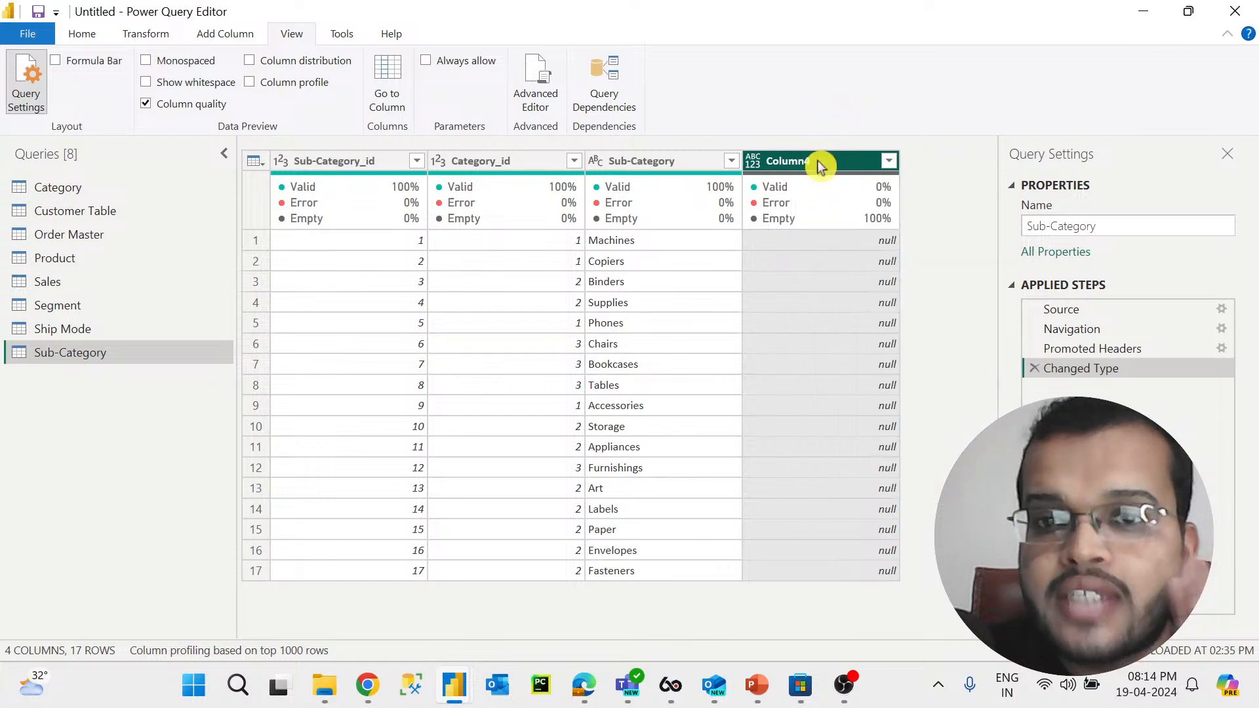
pyautogui.rightClick(818, 162)
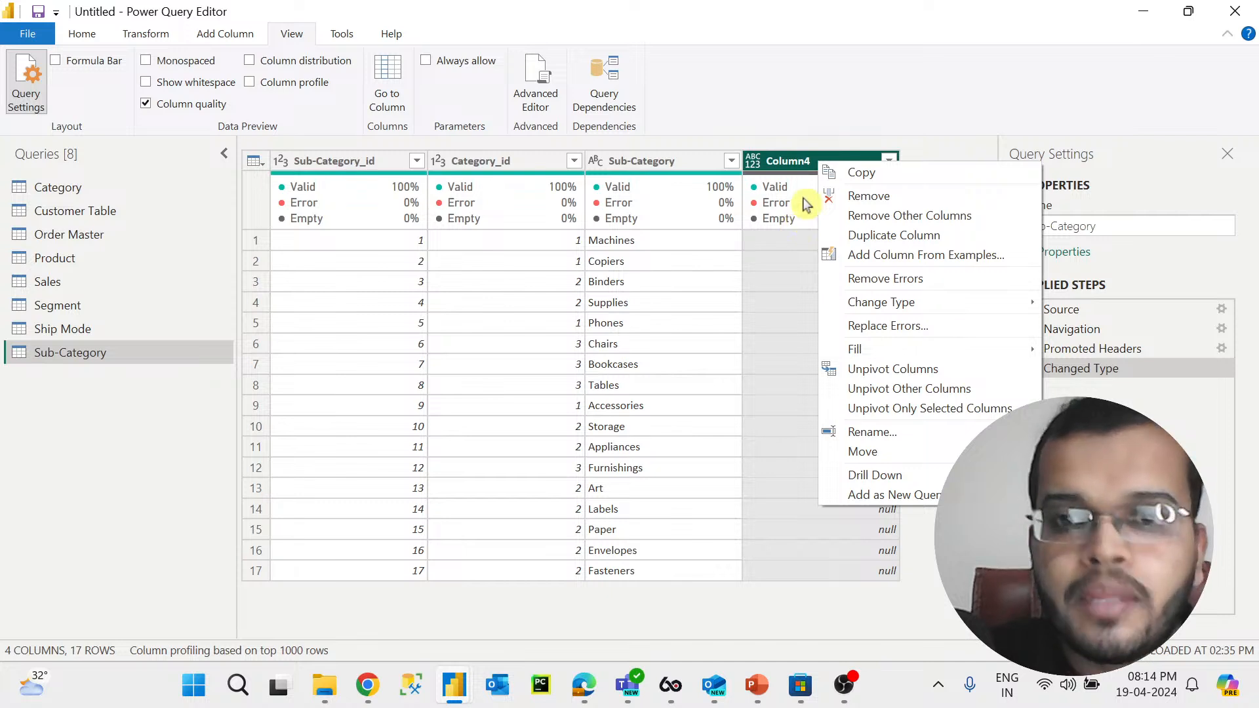
pyautogui.click(806, 160)
pyautogui.rightClick(806, 160)
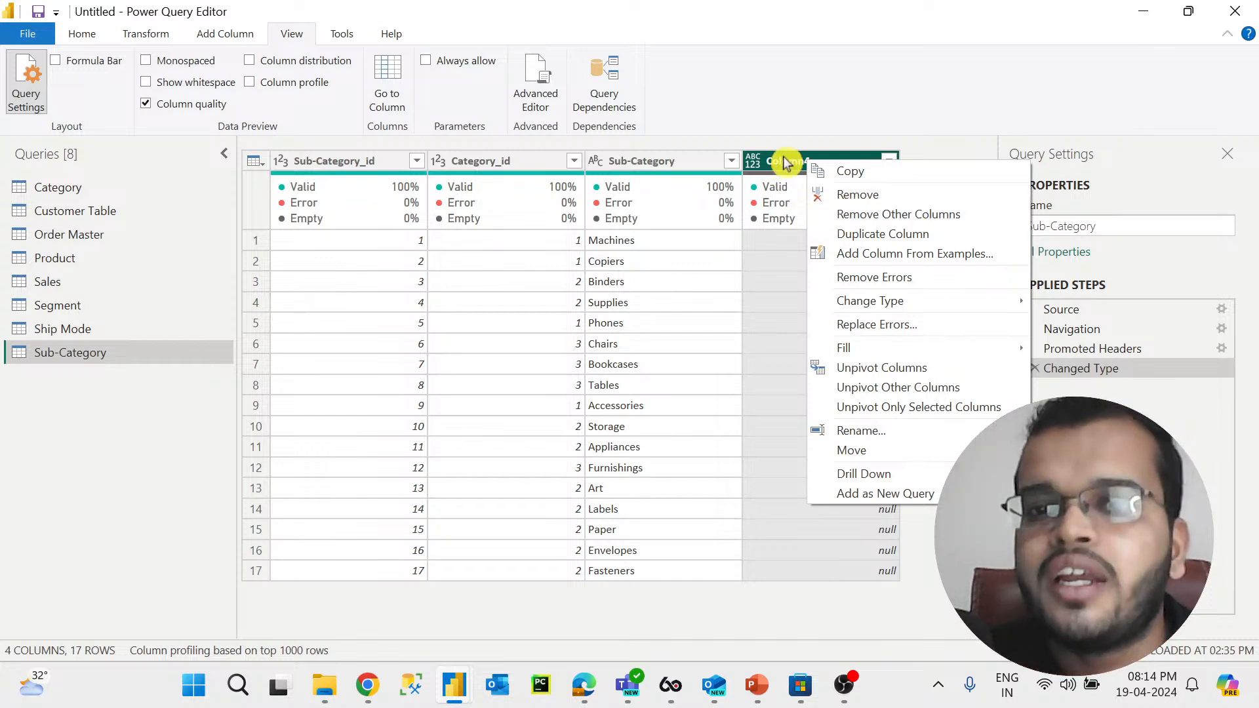
pyautogui.click(783, 168)
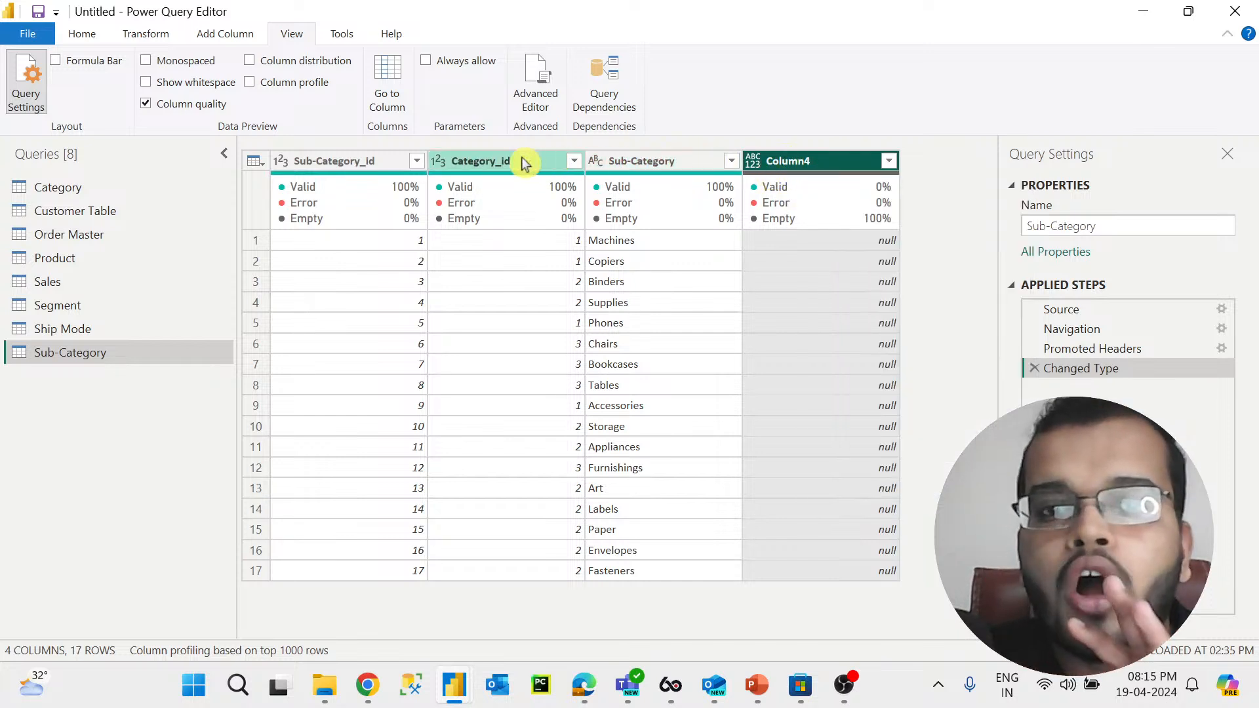
# Step: Remove Column4 from the Sub-Category table, then delete the Removed Columns applied step
pyautogui.rightClick(835, 163)
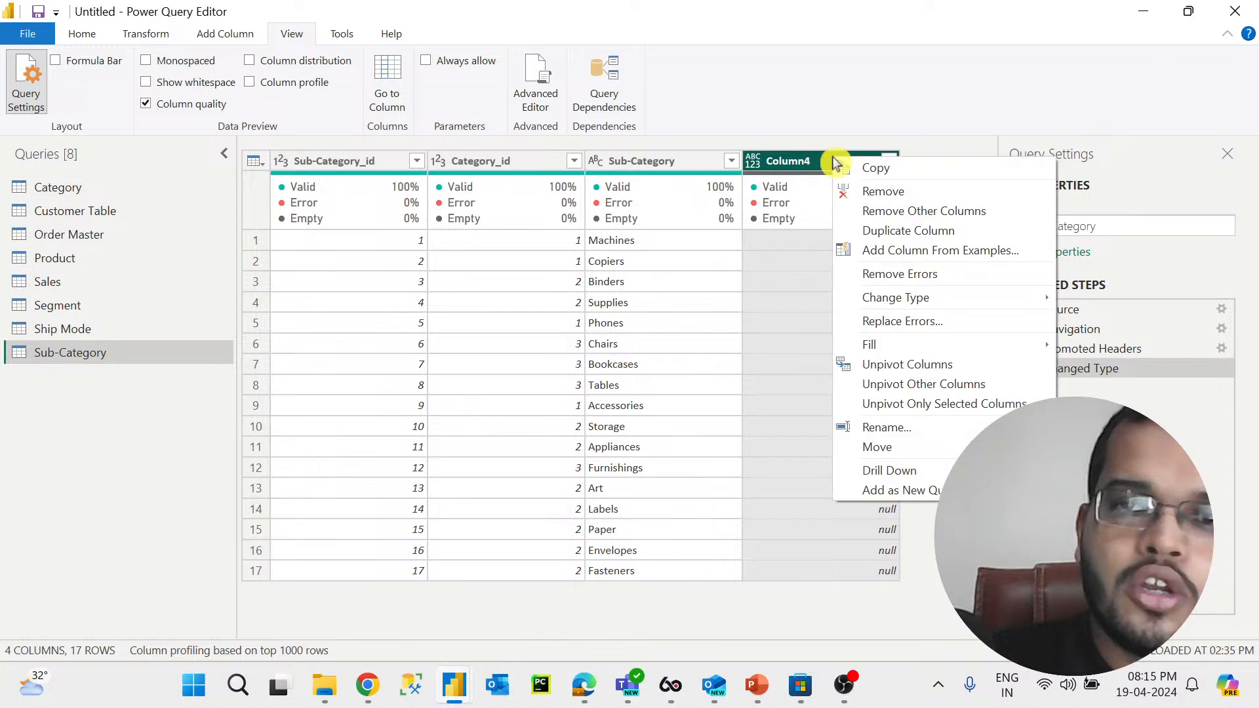
pyautogui.click(858, 192)
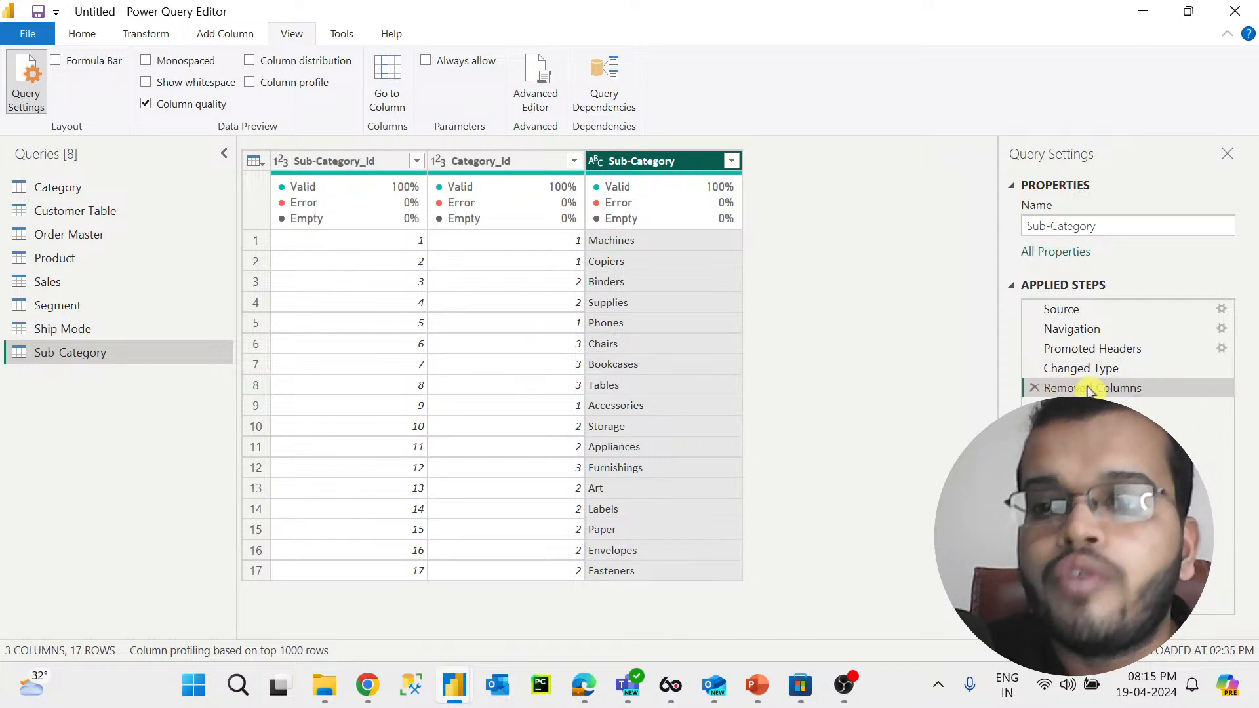
pyautogui.click(1032, 388)
# Step: Remove the empty Column4 once more and delete that Removed Columns step again
pyautogui.click(825, 162)
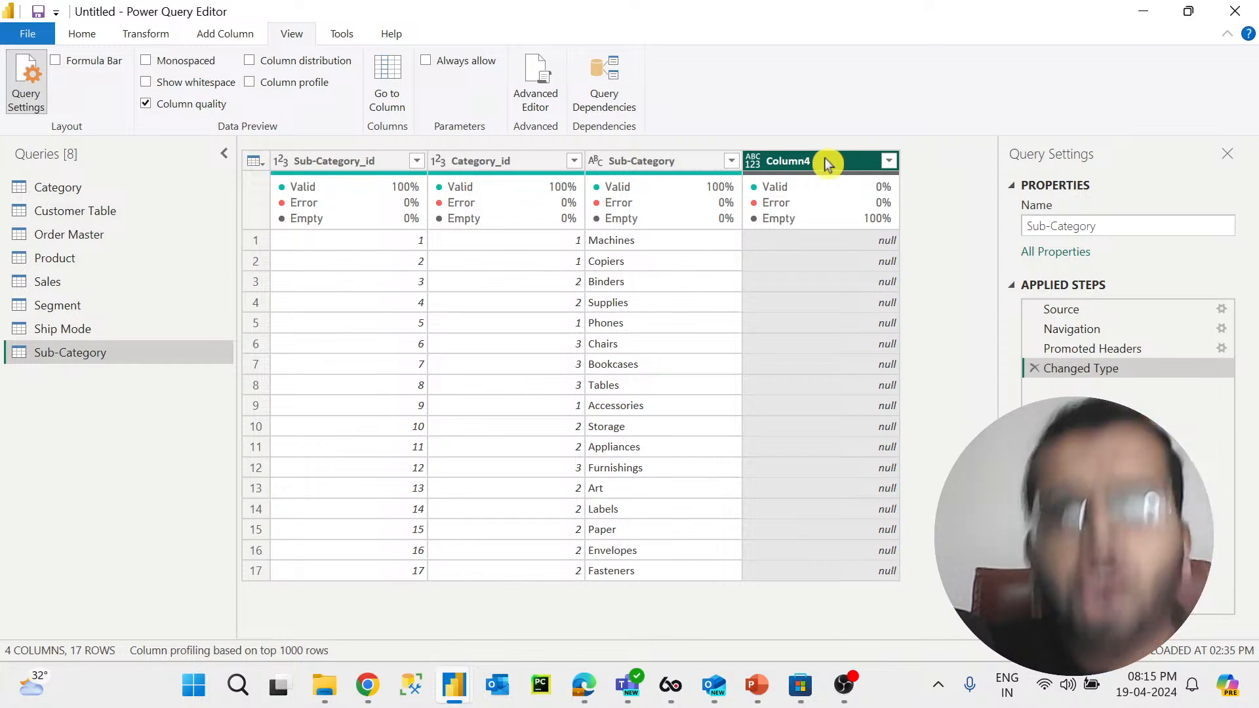
pyautogui.moveTo(830, 183)
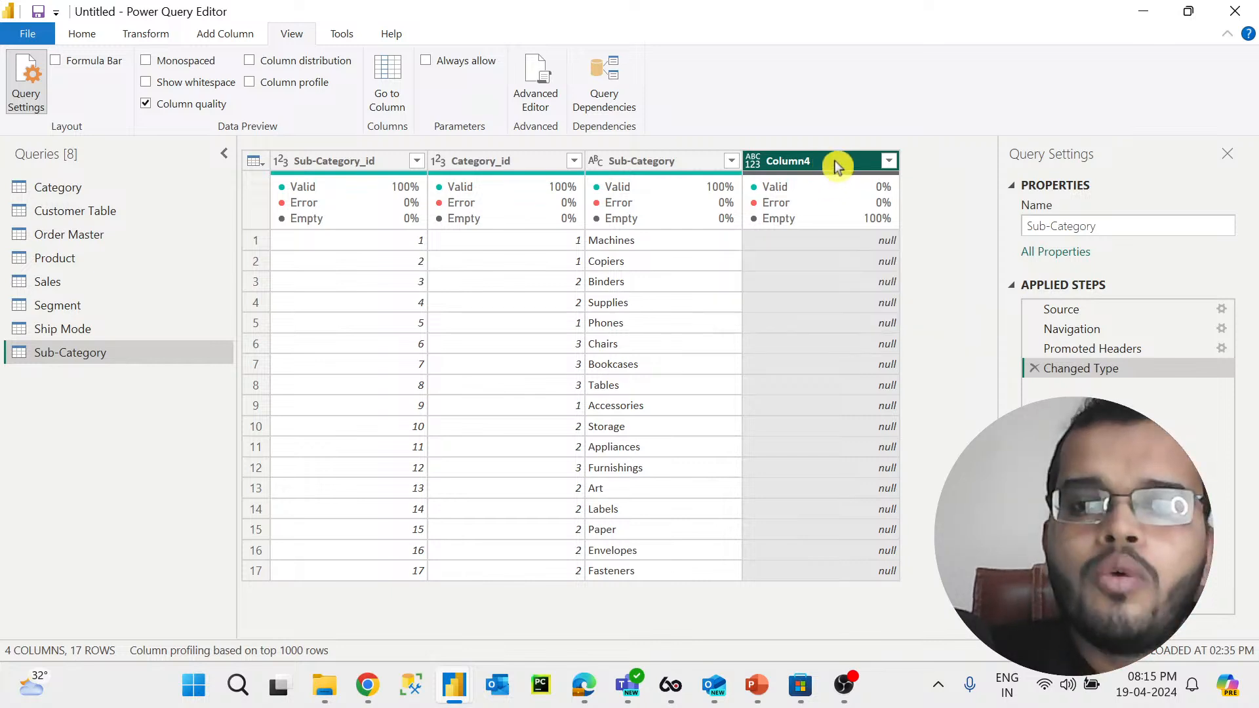
pyautogui.rightClick(839, 162)
pyautogui.click(856, 125)
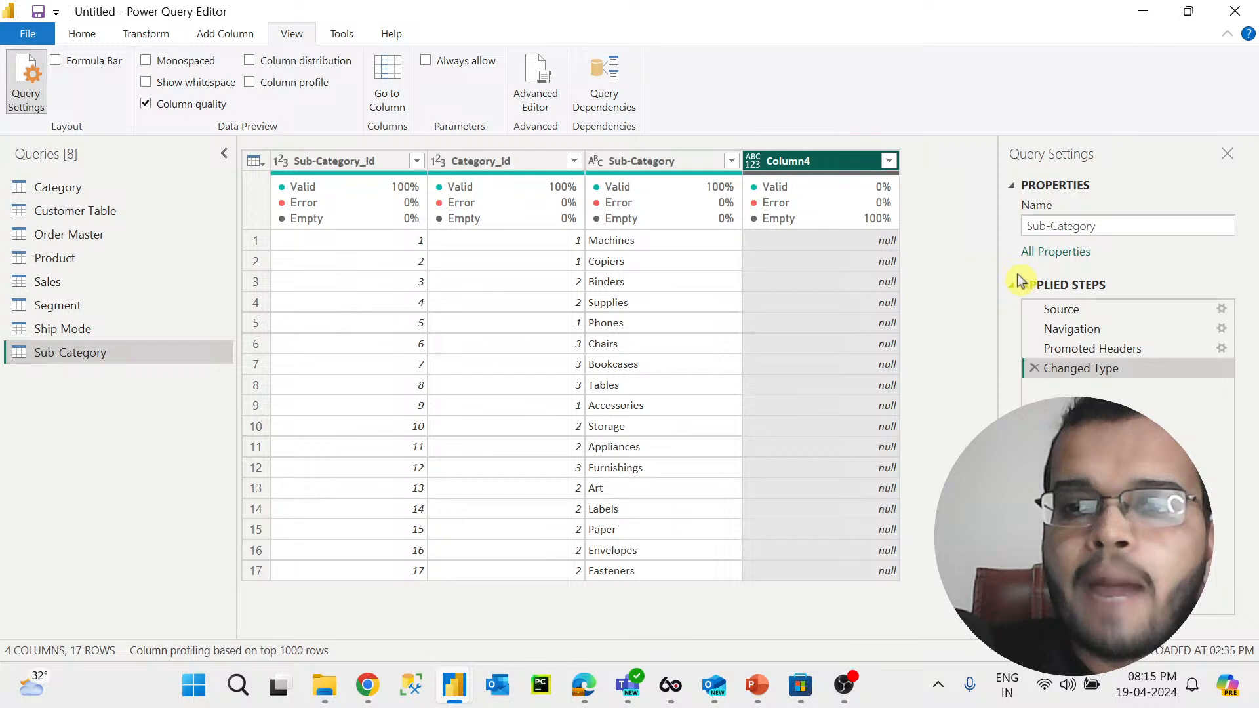
pyautogui.click(1115, 286)
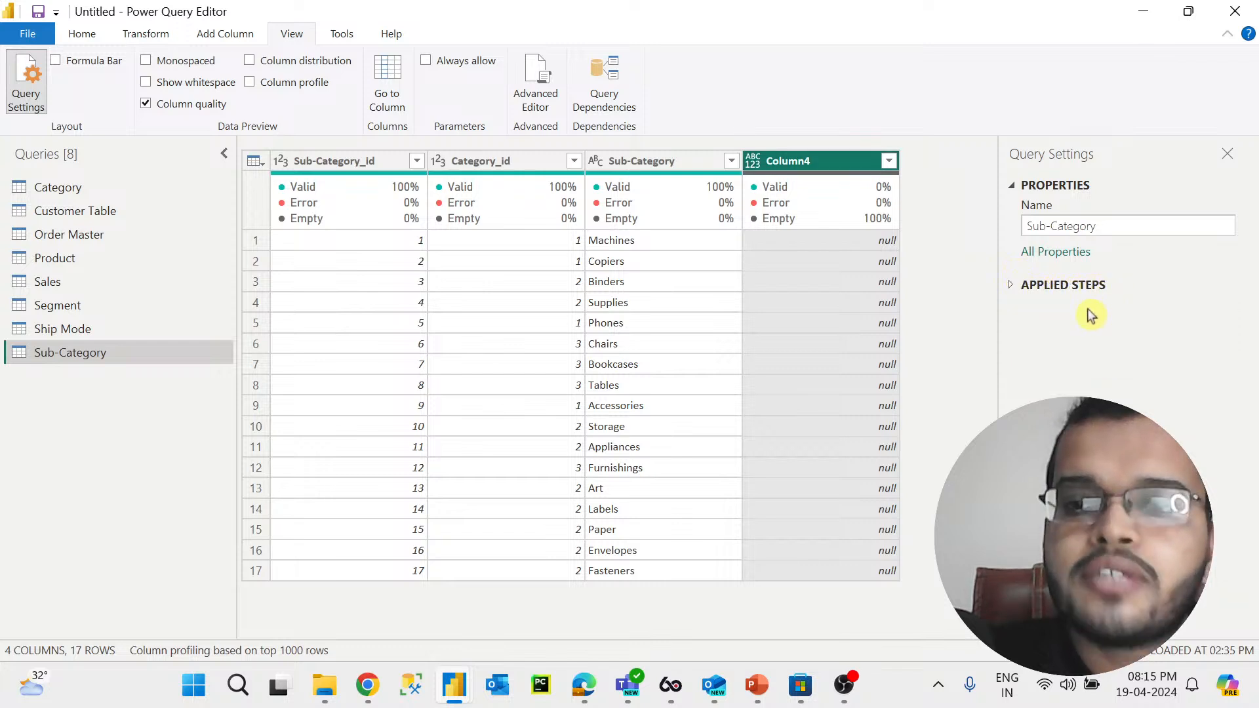
pyautogui.click(1068, 286)
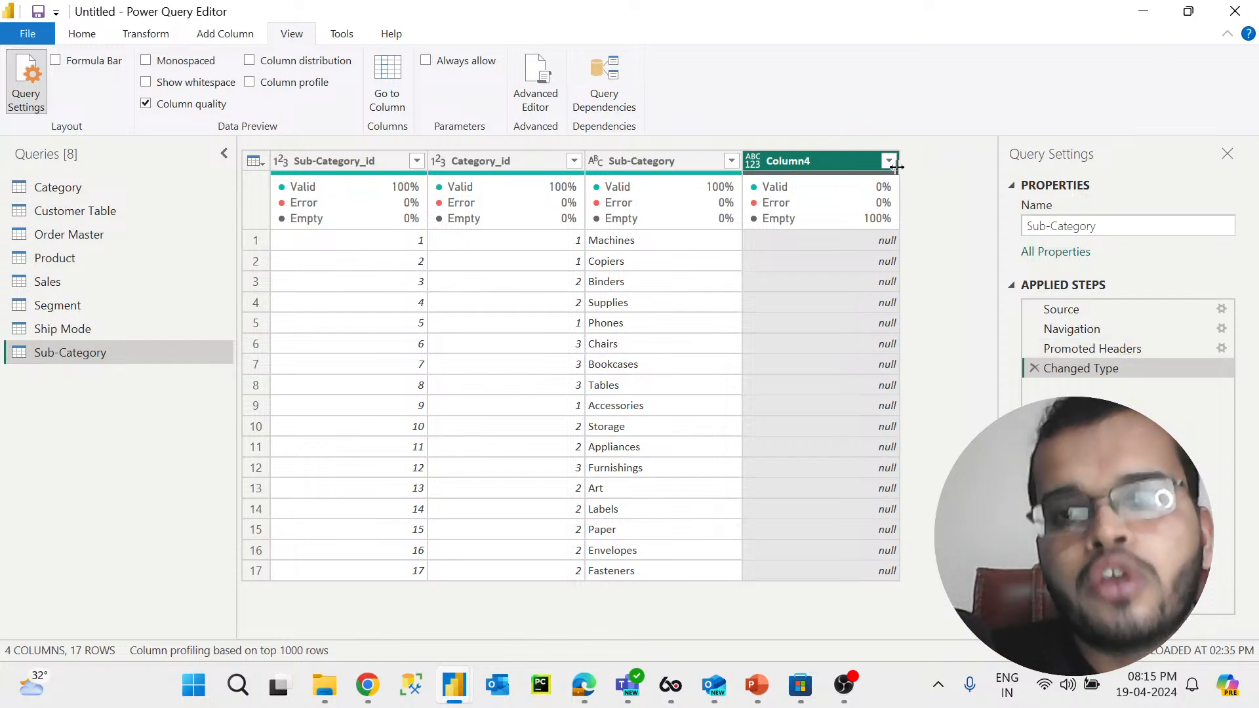
pyautogui.rightClick(851, 164)
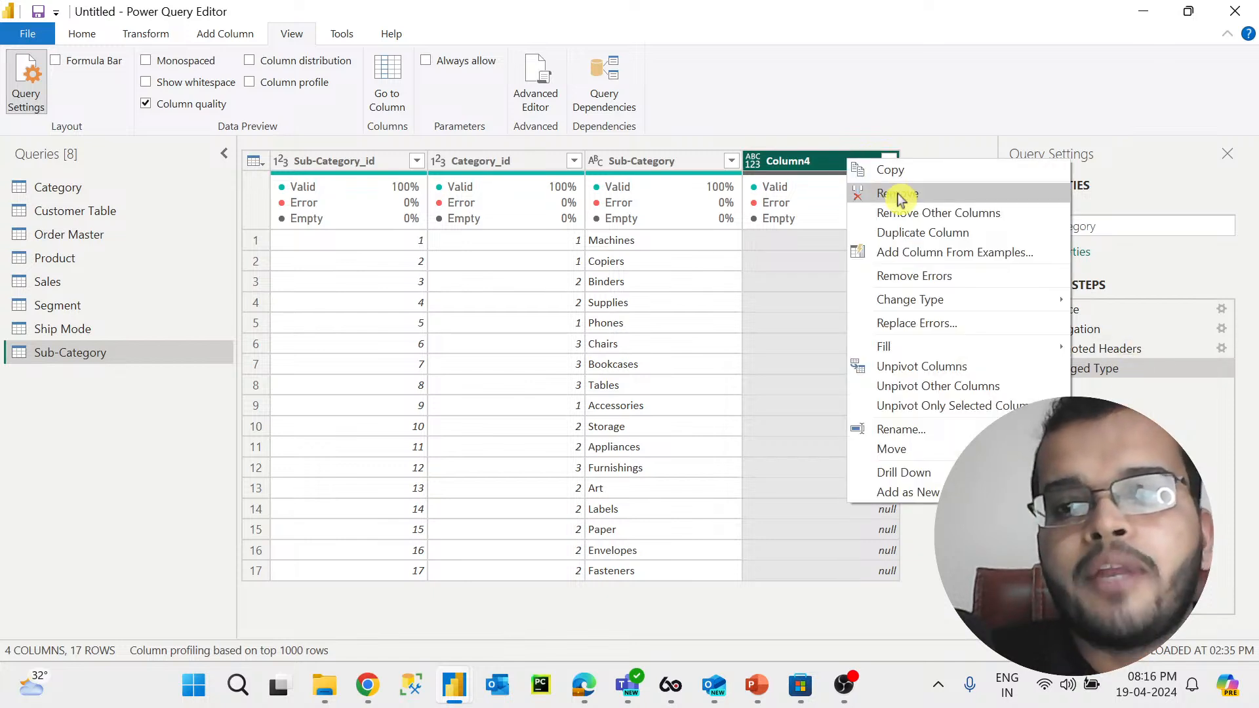
pyautogui.click(874, 191)
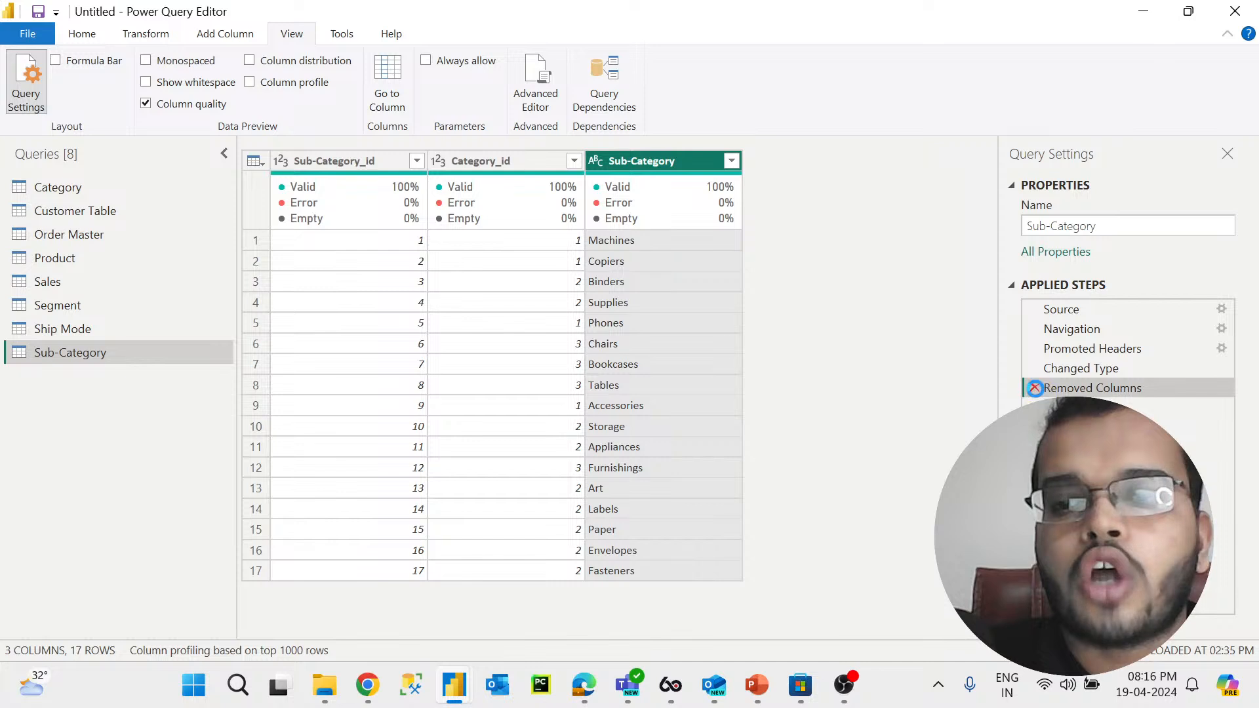
pyautogui.click(1034, 389)
# Step: Remove the empty Column4 from the Sub-Category table
pyautogui.click(839, 163)
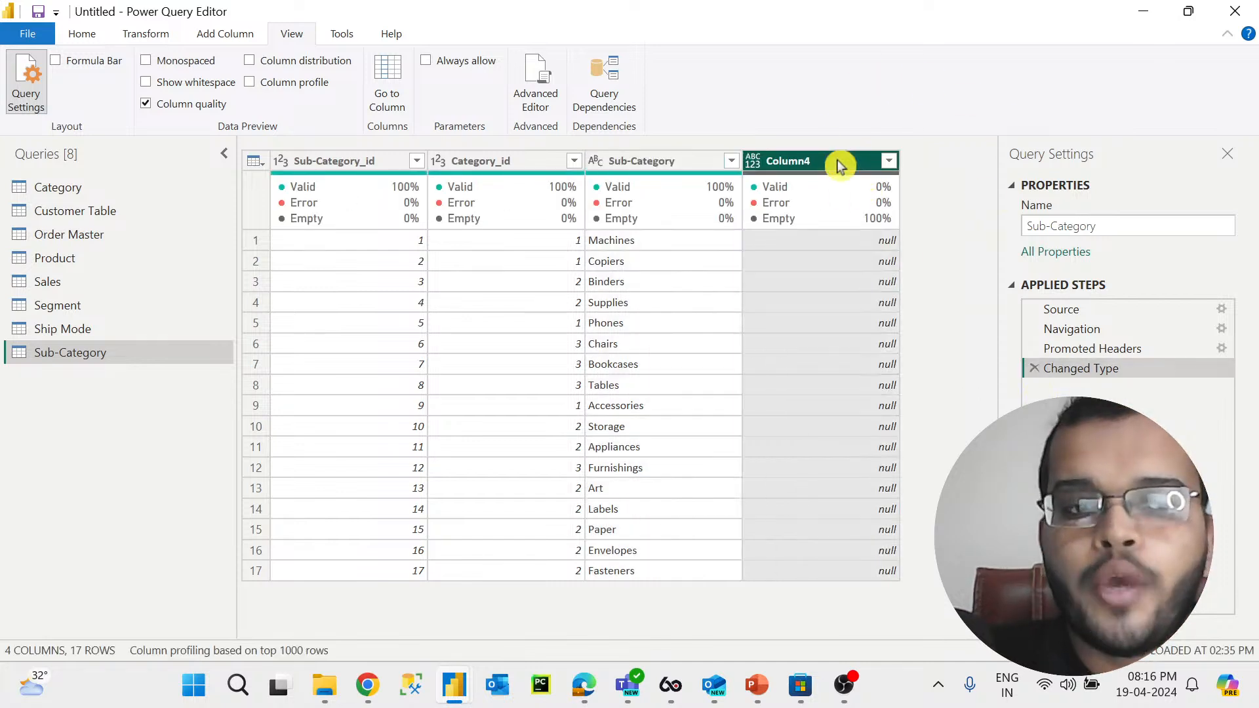
pyautogui.rightClick(839, 164)
pyautogui.click(885, 197)
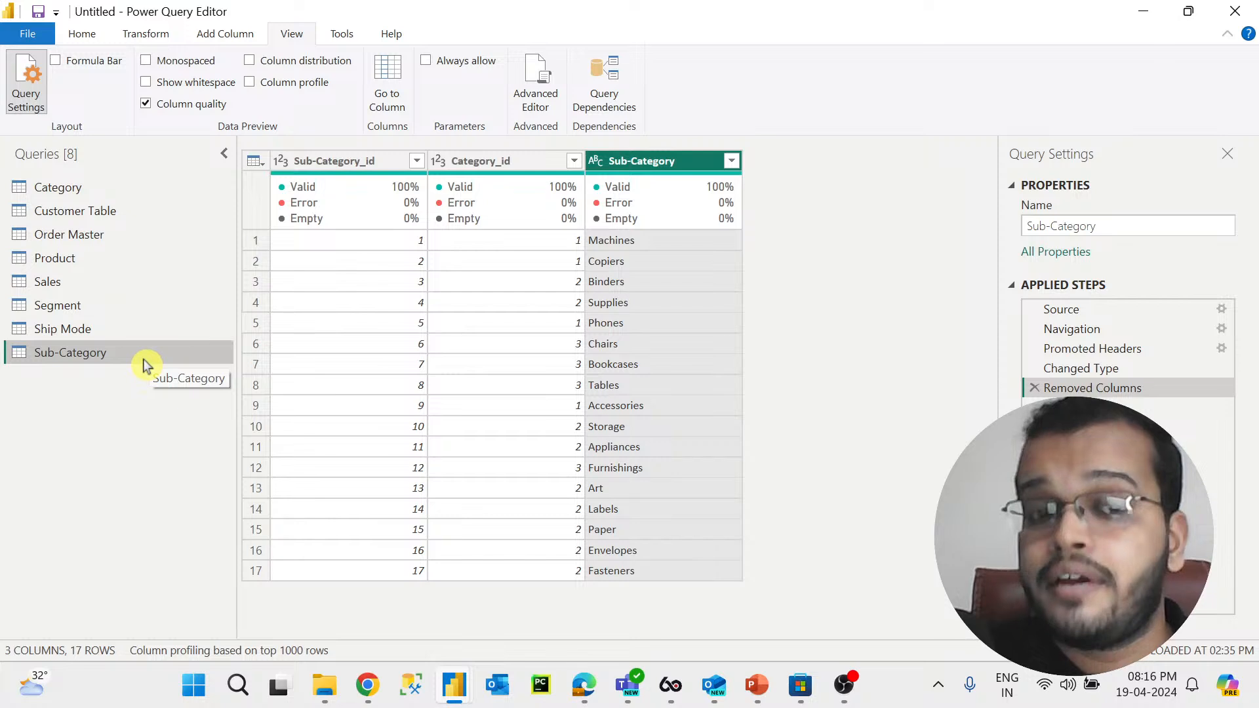
# Step: Browse the Ship Mode, Segment, Sales and Product queries to inspect their columns and quality statistics
pyautogui.click(159, 333)
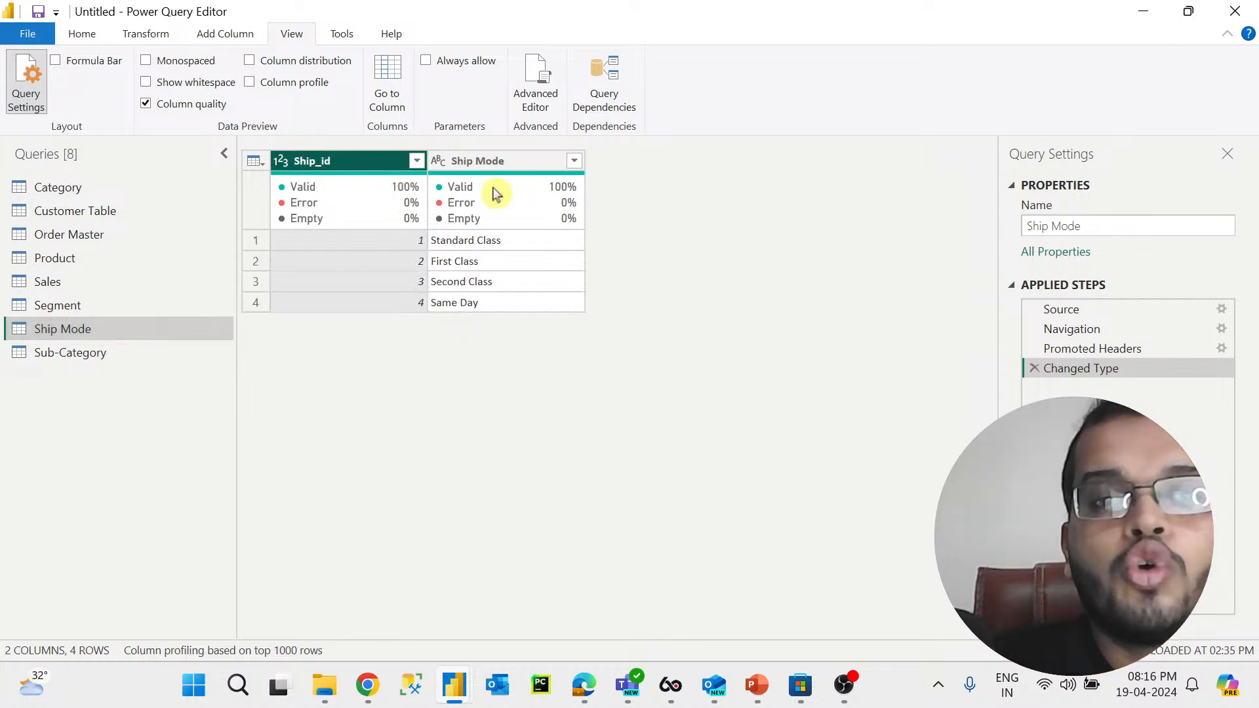
pyautogui.moveTo(521, 196)
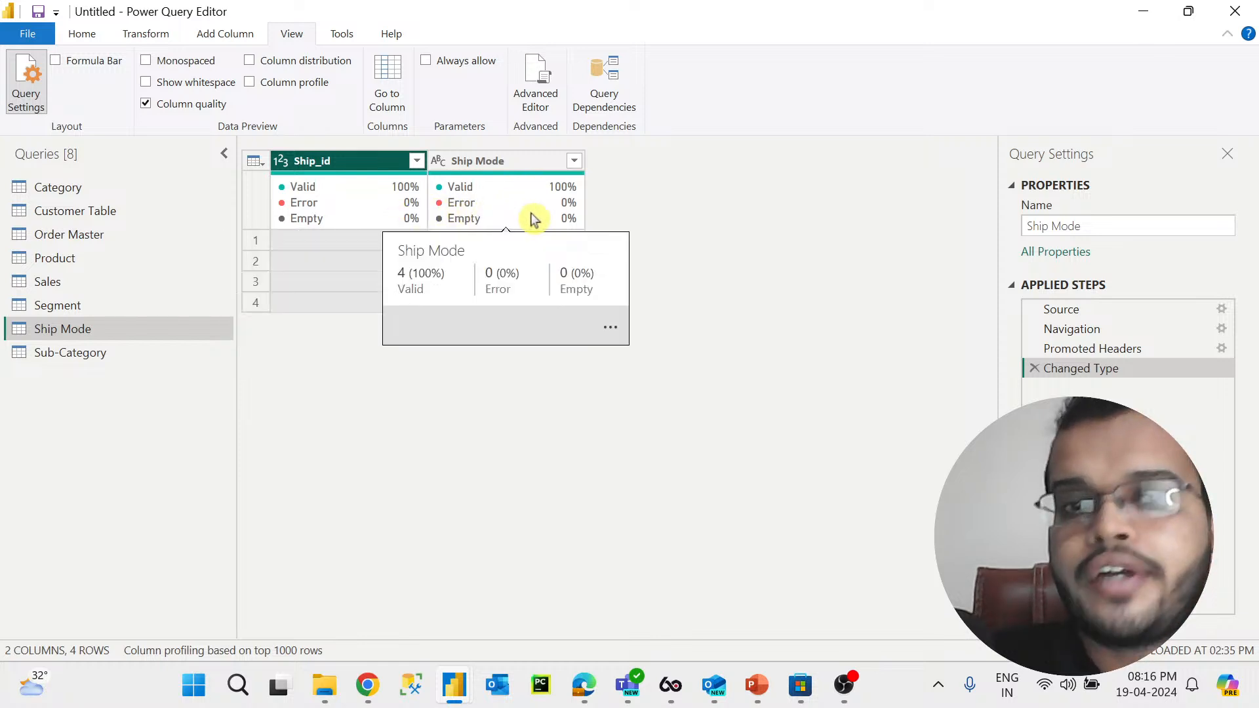
pyautogui.click(186, 310)
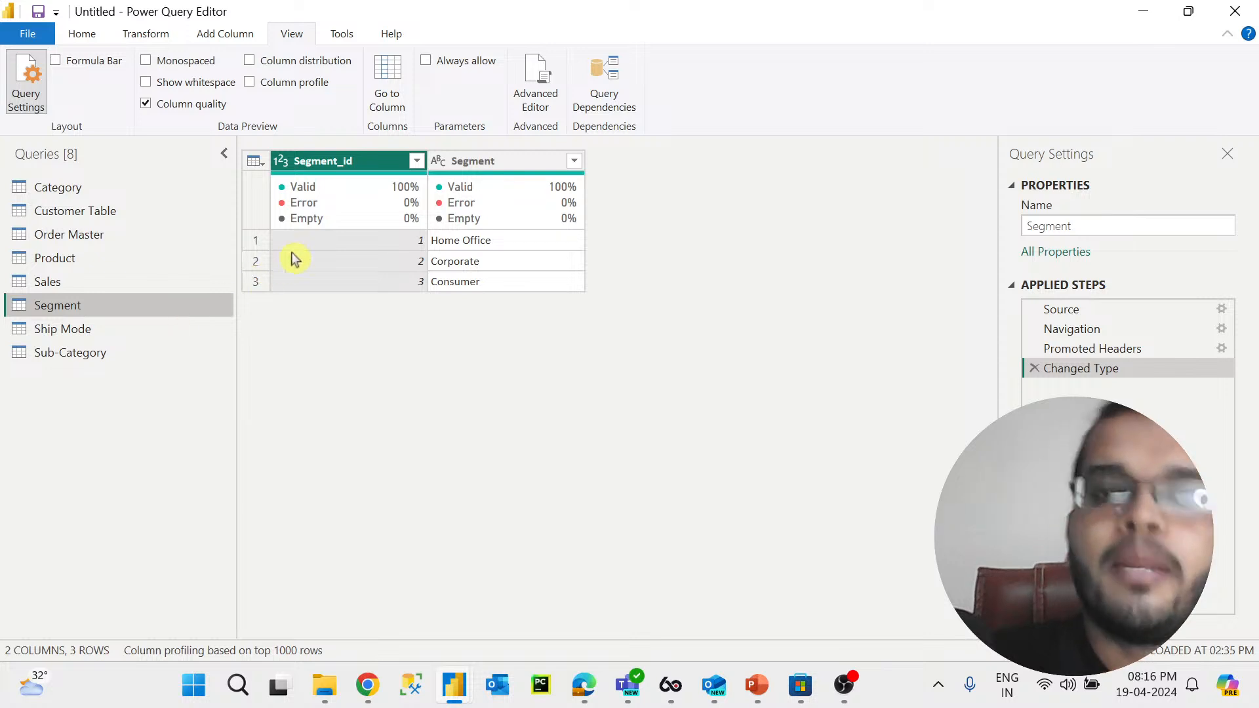
pyautogui.click(488, 159)
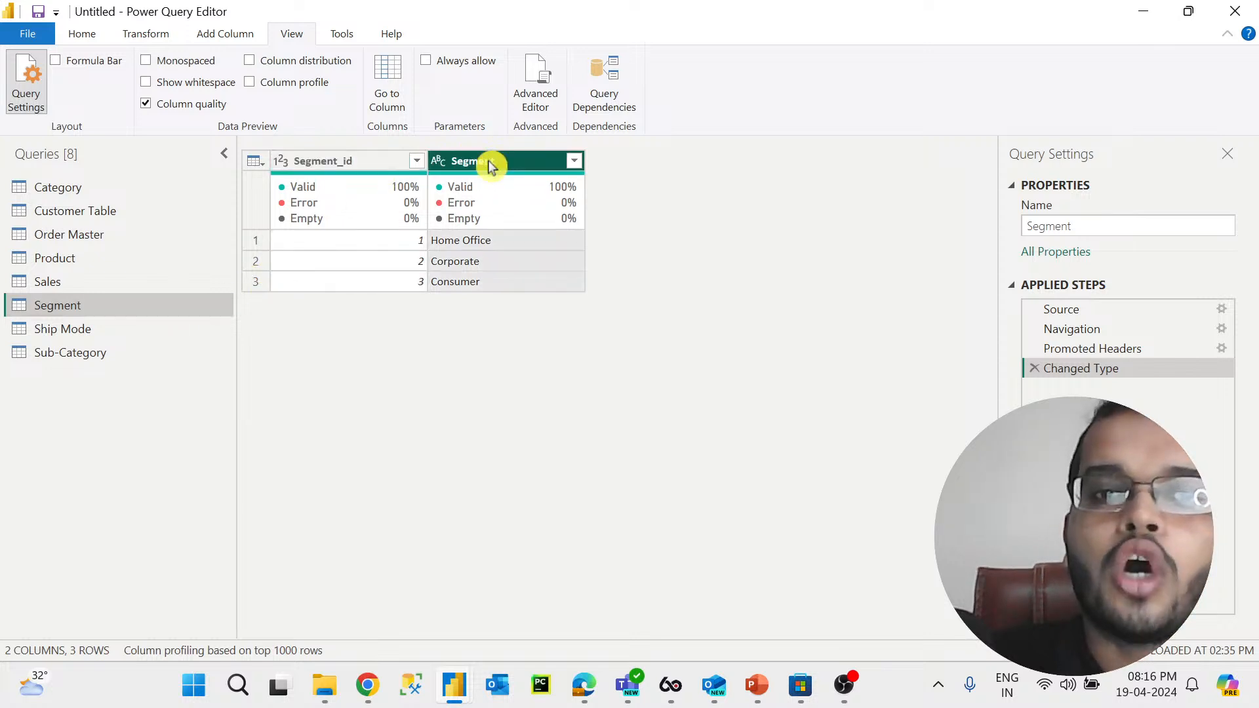
pyautogui.moveTo(366, 209)
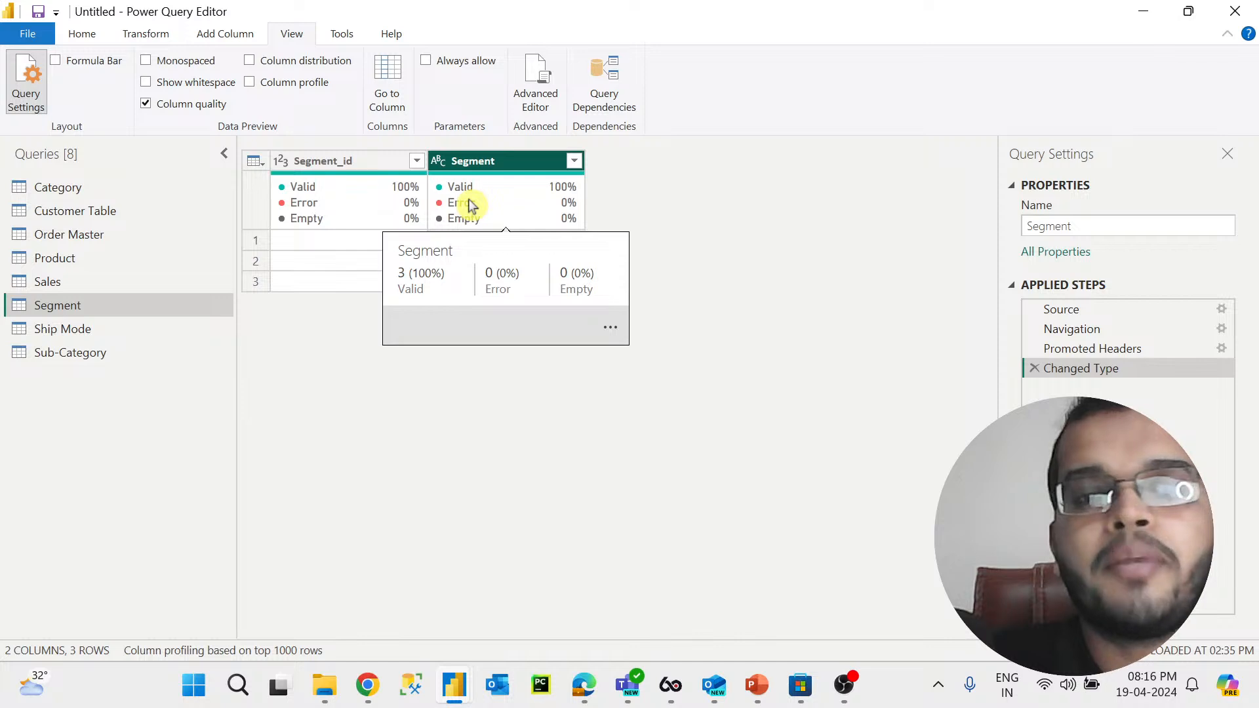
pyautogui.click(103, 283)
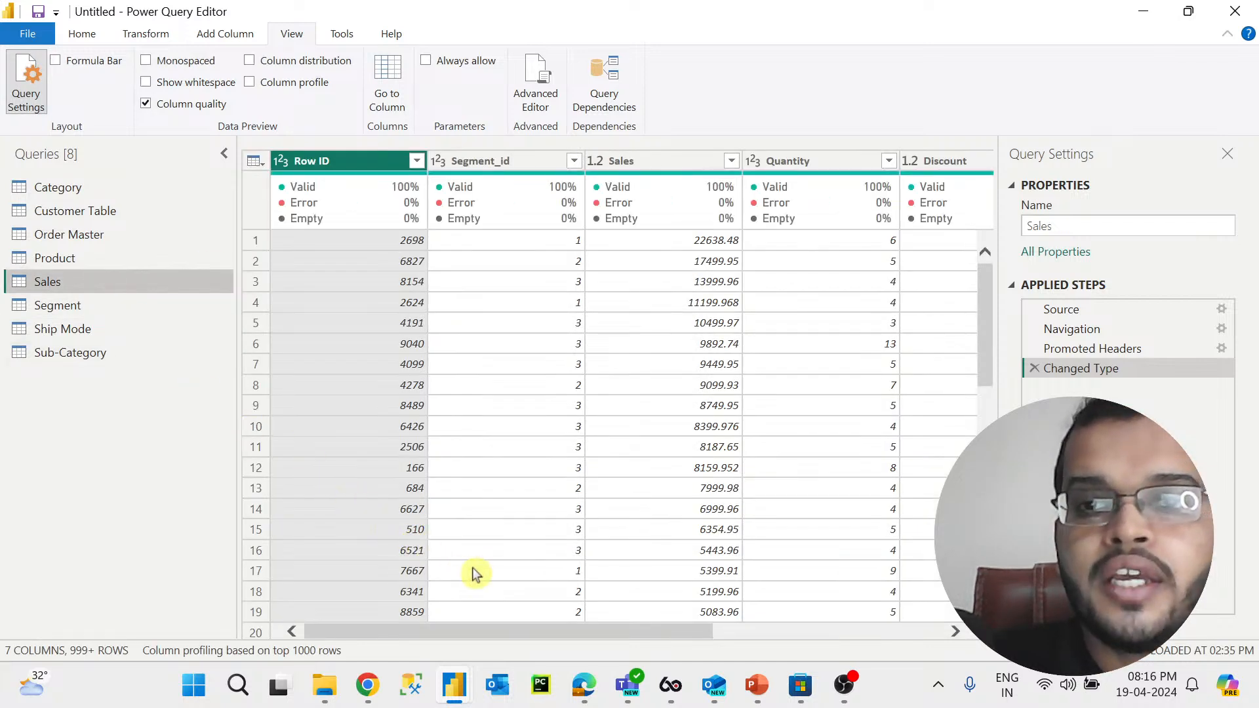
pyautogui.moveTo(505, 632); pyautogui.dragTo(392, 626)
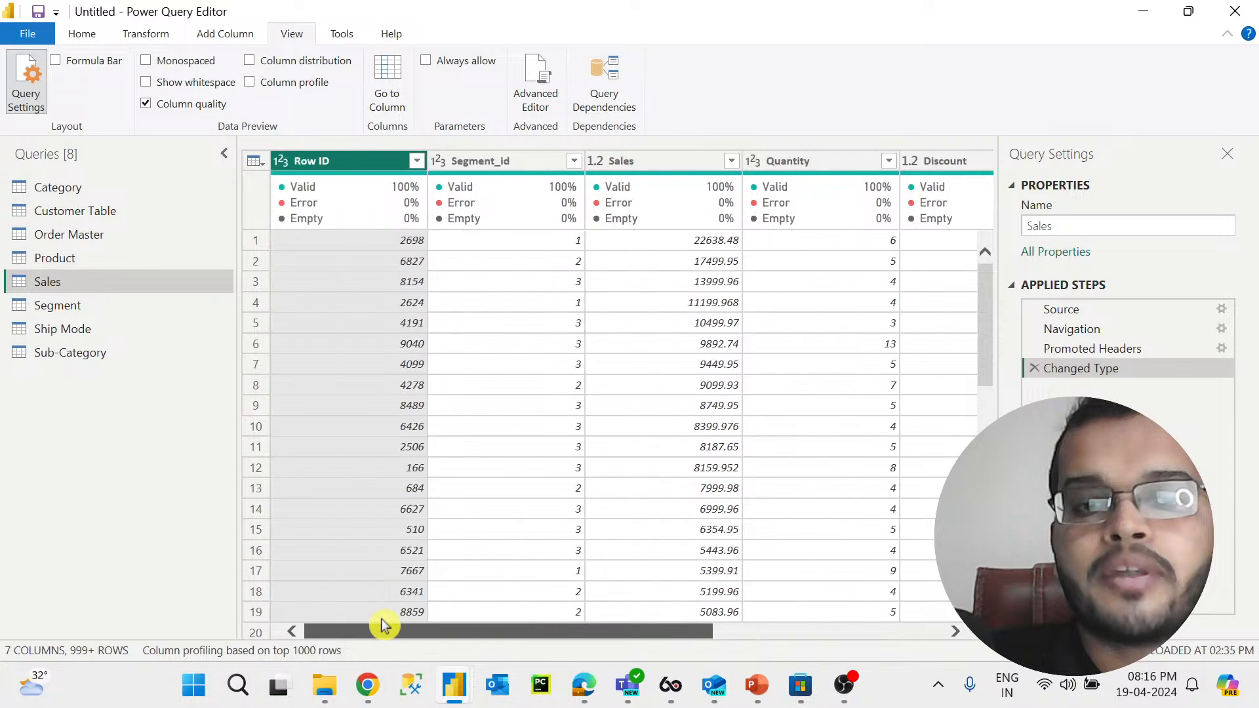
pyautogui.click(110, 259)
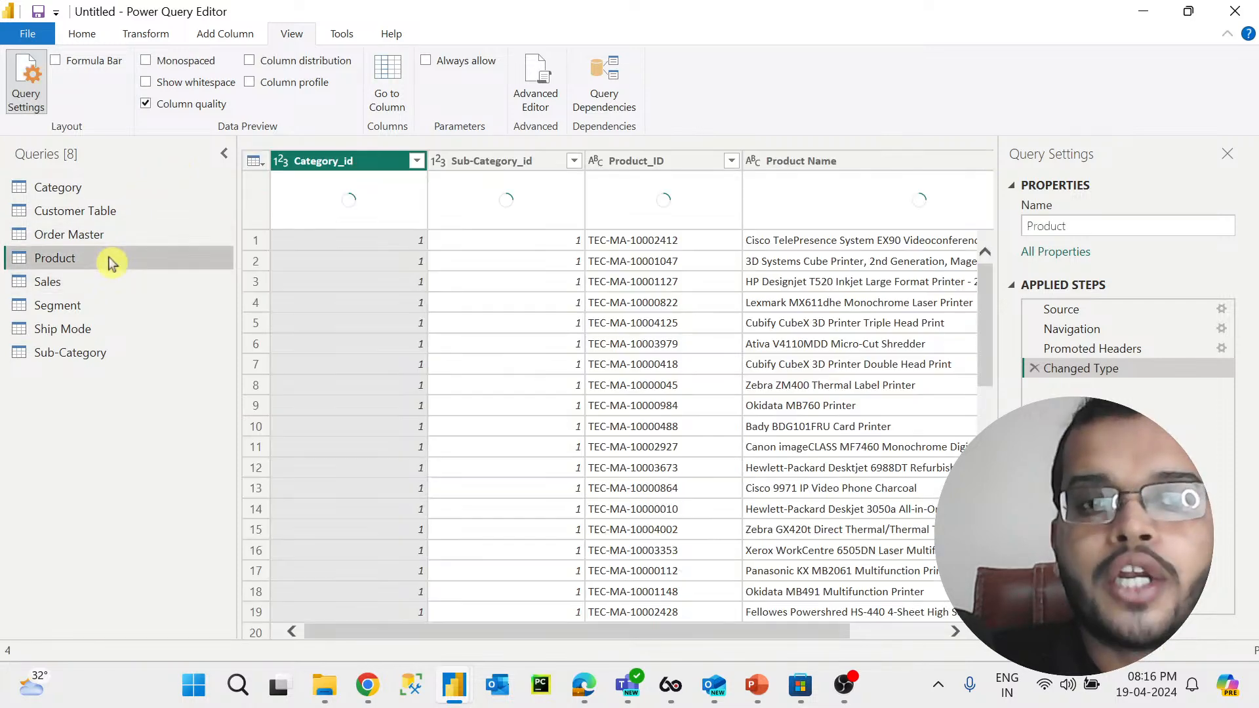
# Step: Browse the Product, Order Master, Customer Table and Category queries to inspect their columns and quality statistics
pyautogui.moveTo(412, 633); pyautogui.dragTo(332, 629)
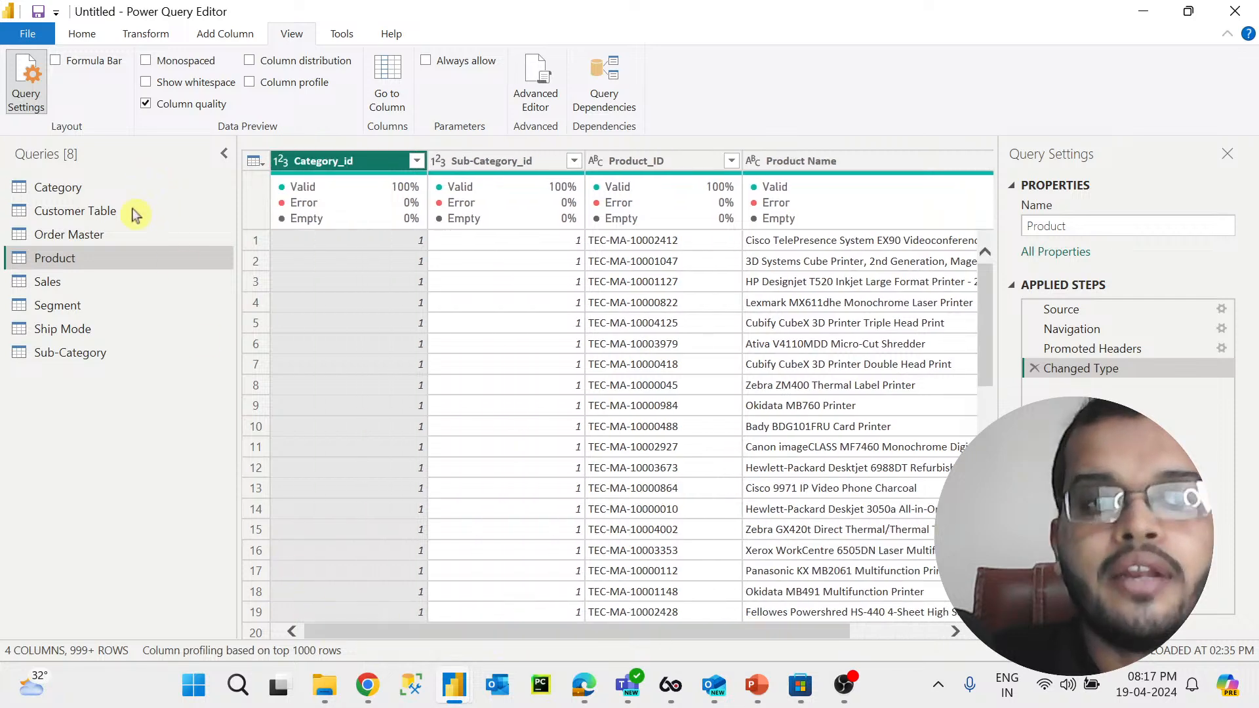
pyautogui.click(129, 236)
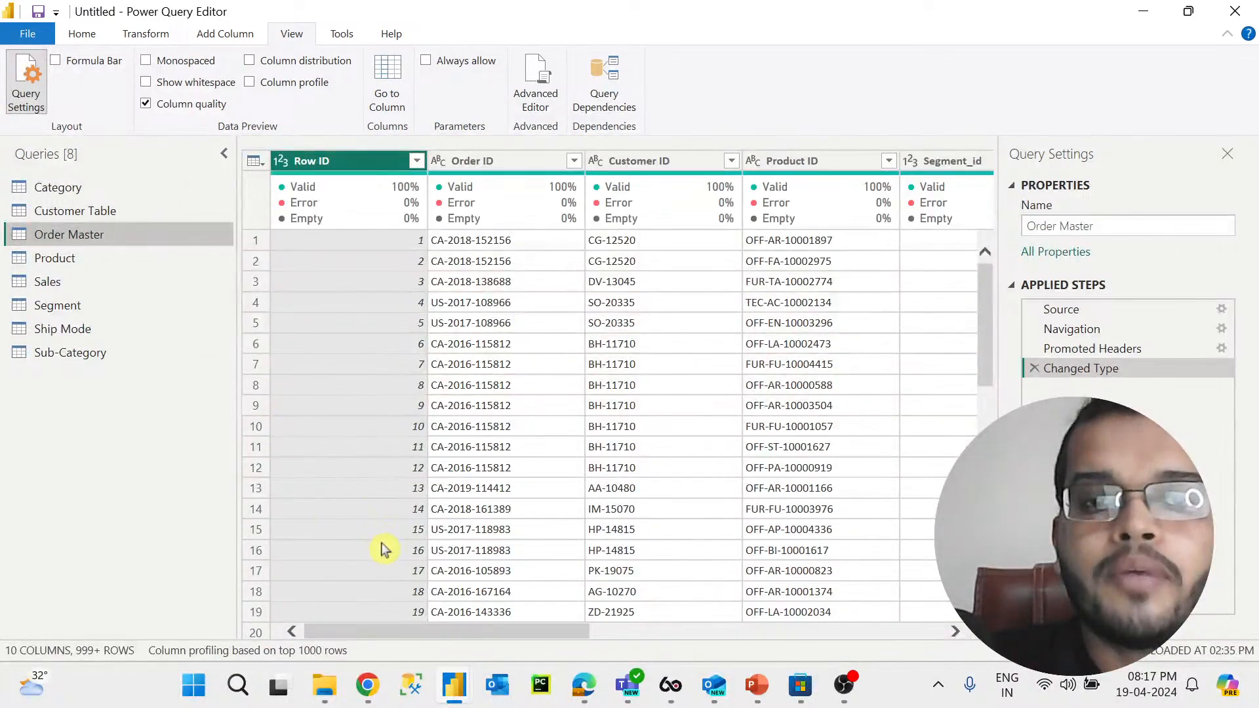
pyautogui.moveTo(387, 632); pyautogui.dragTo(753, 635)
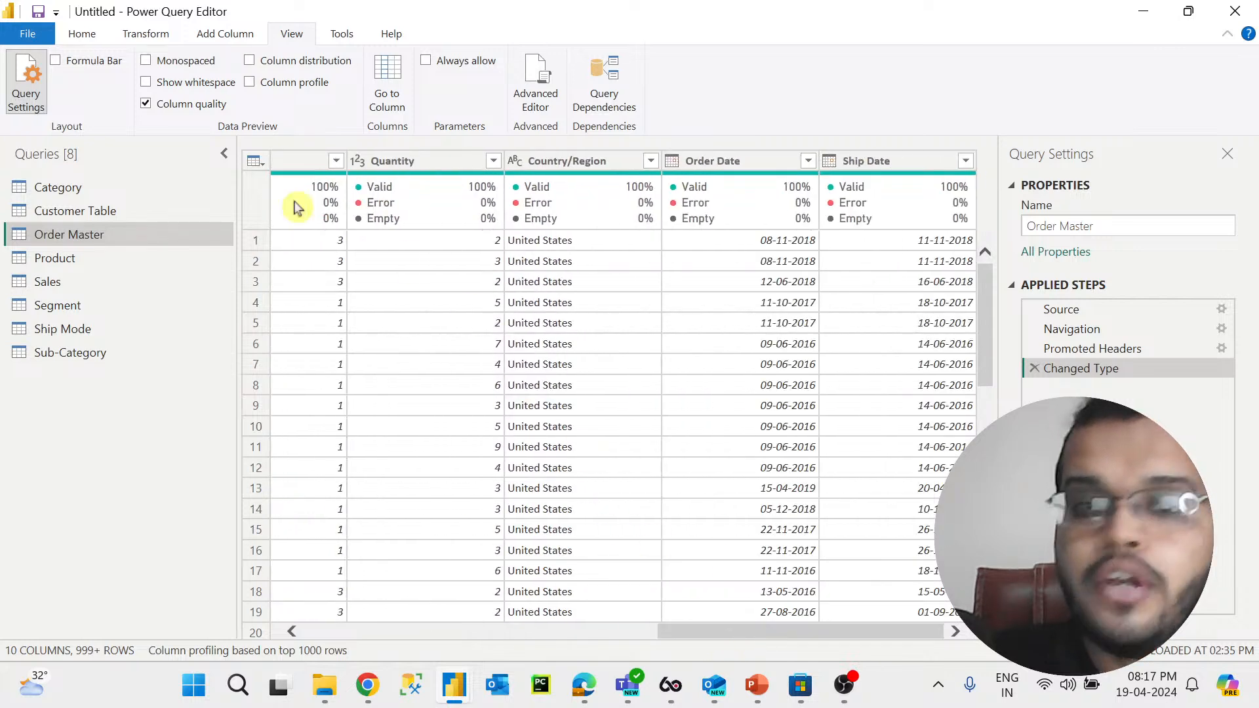
pyautogui.click(96, 218)
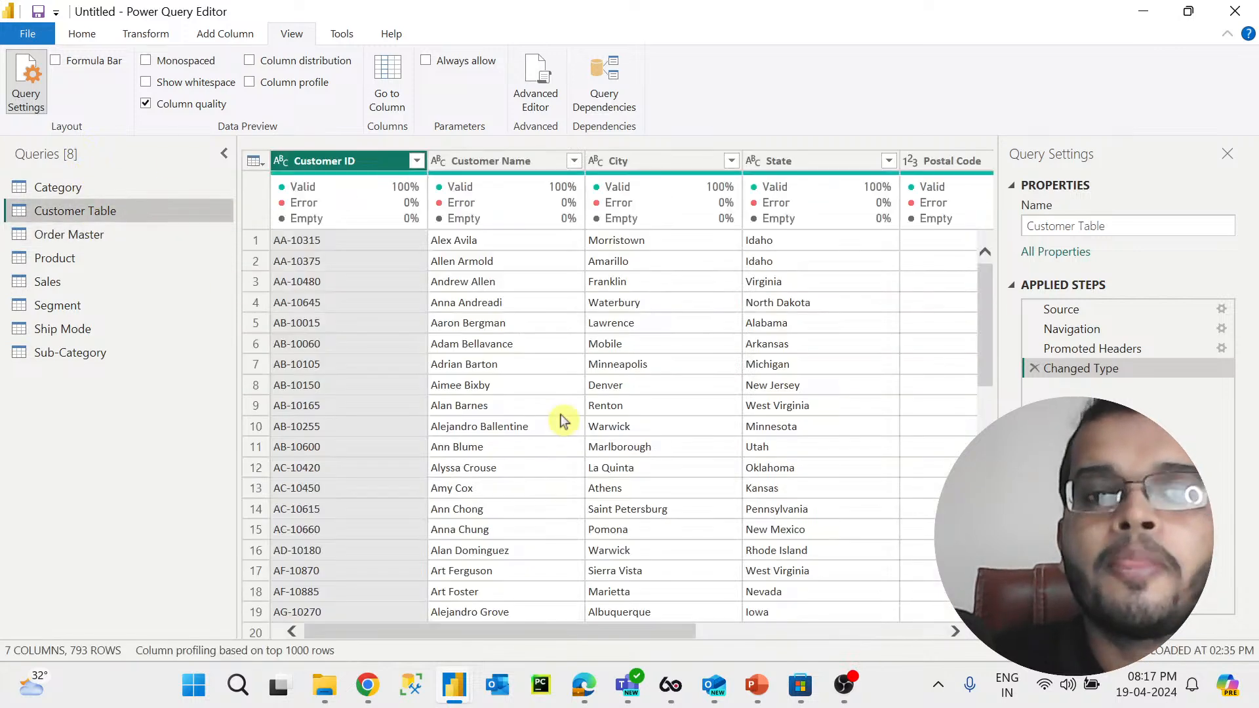
pyautogui.moveTo(560, 635); pyautogui.dragTo(492, 635)
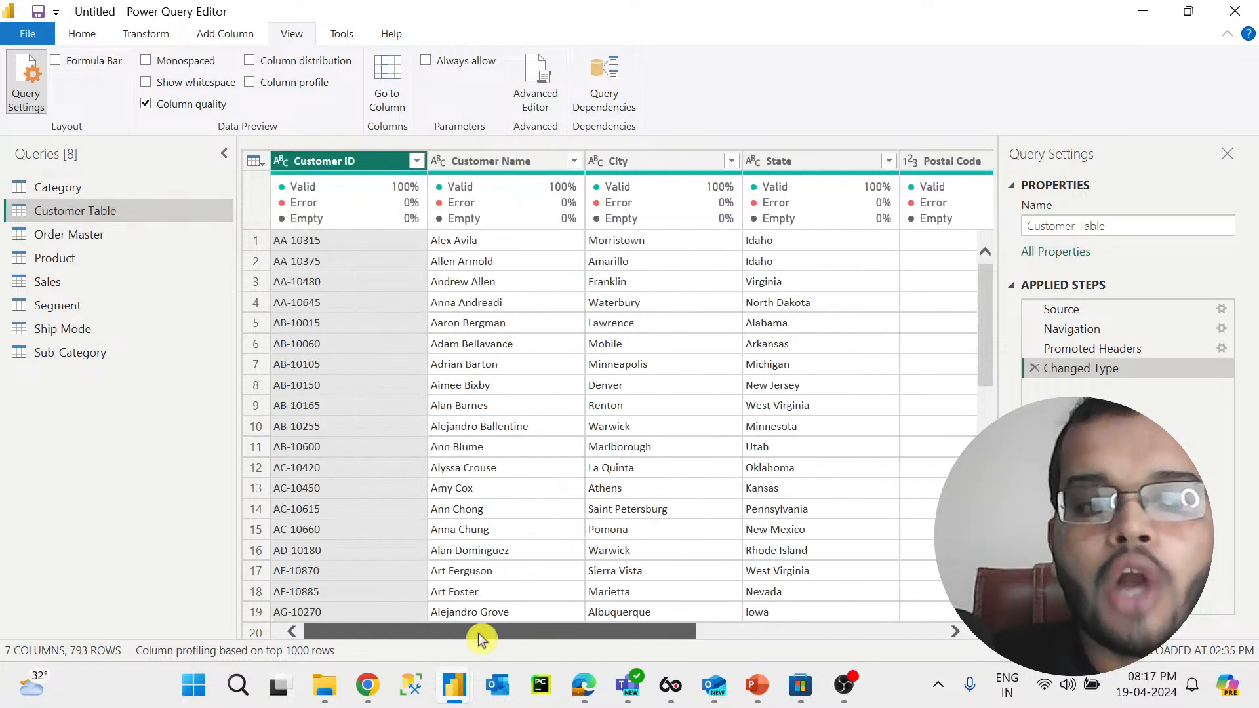
pyautogui.click(142, 189)
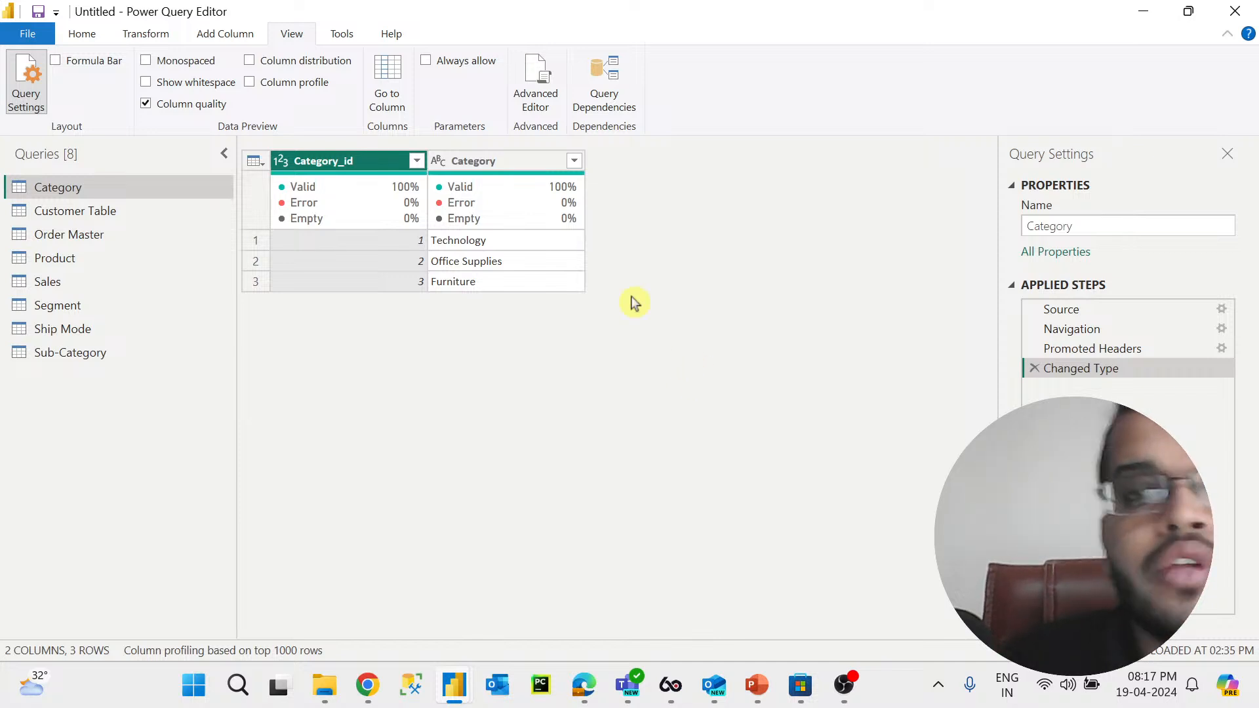
# Step: Open the Sub-Category query and delete its Removed Columns applied step to restore Column4
pyautogui.click(141, 352)
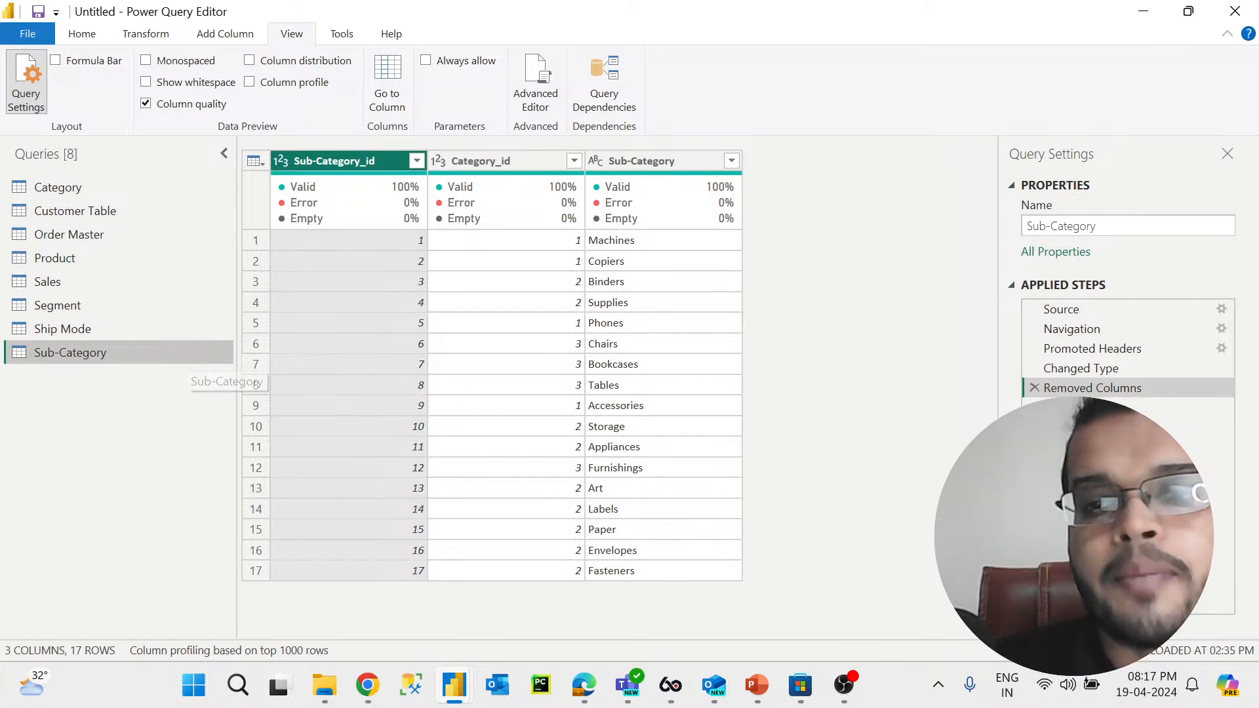
pyautogui.click(1035, 387)
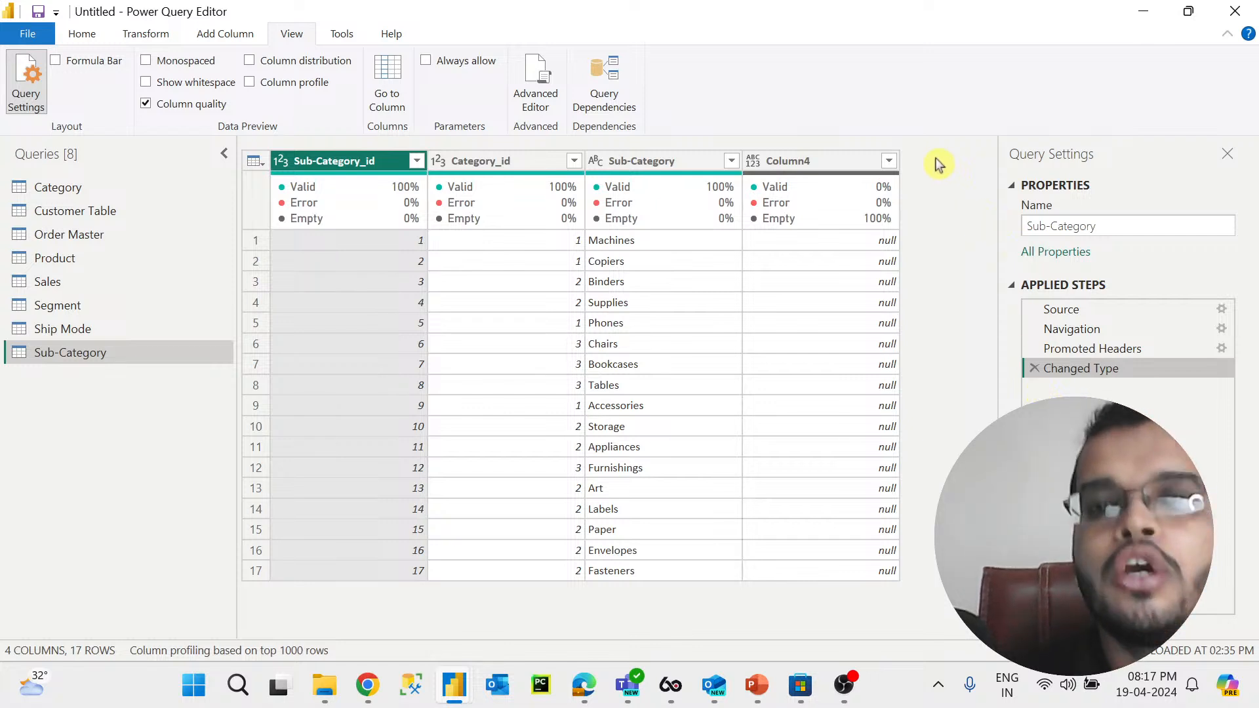
# Step: Replace the null values in Sub-Category's Column4 with NA
pyautogui.click(850, 169)
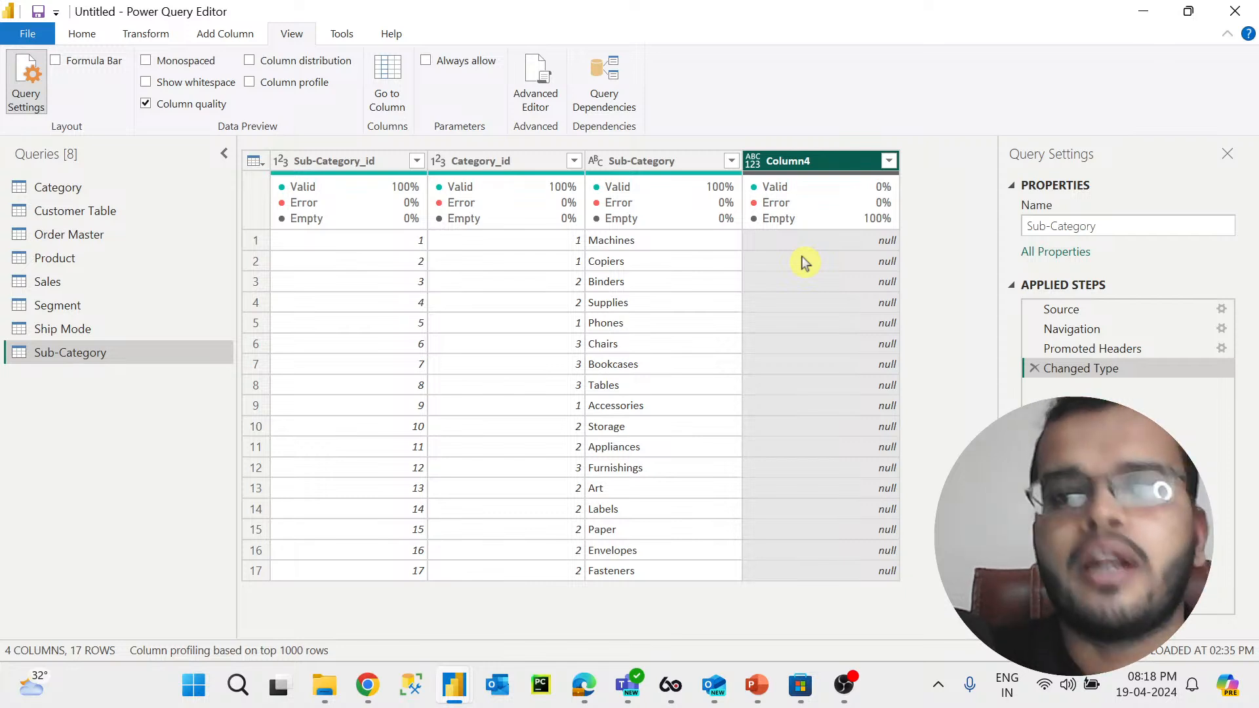
pyautogui.click(157, 33)
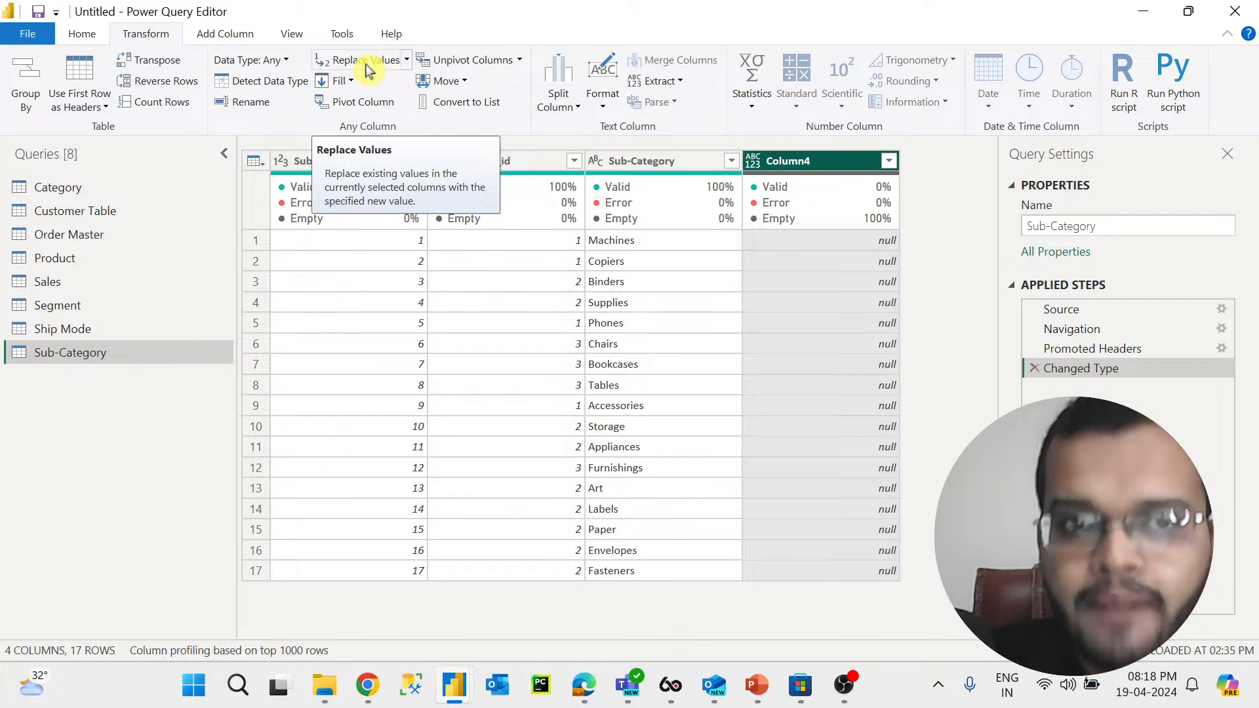
pyautogui.rightClick(812, 166)
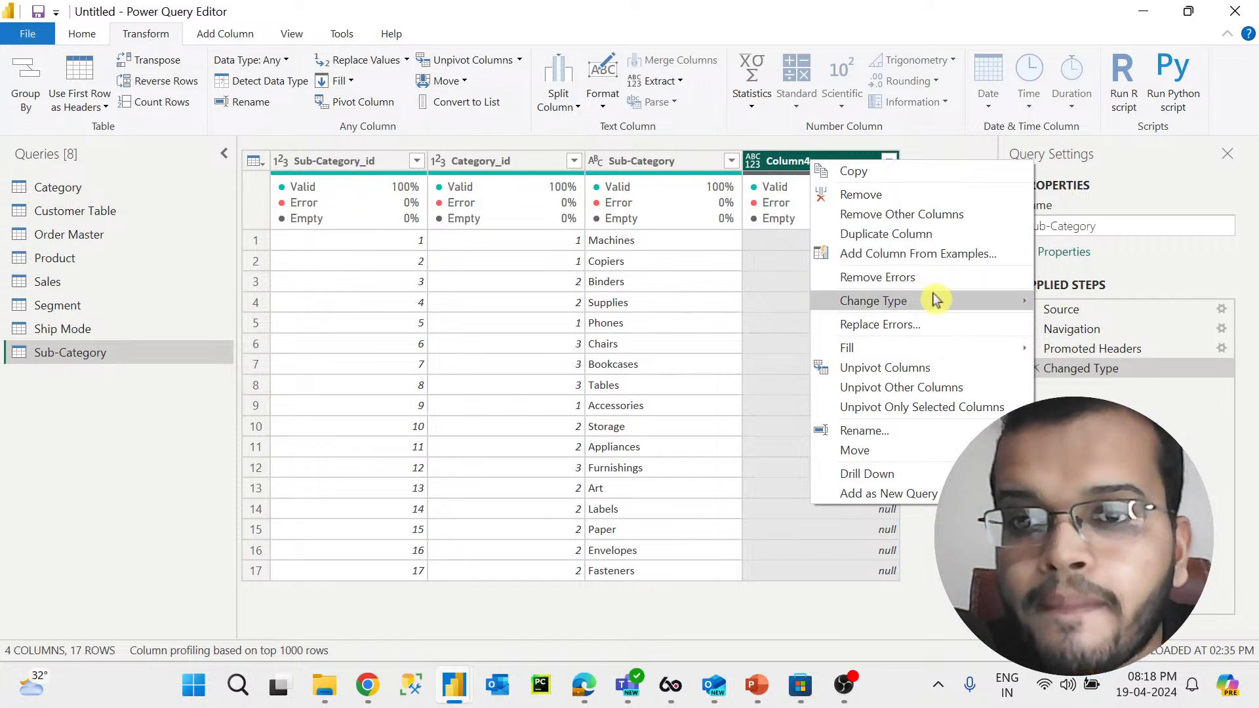
pyautogui.moveTo(939, 299)
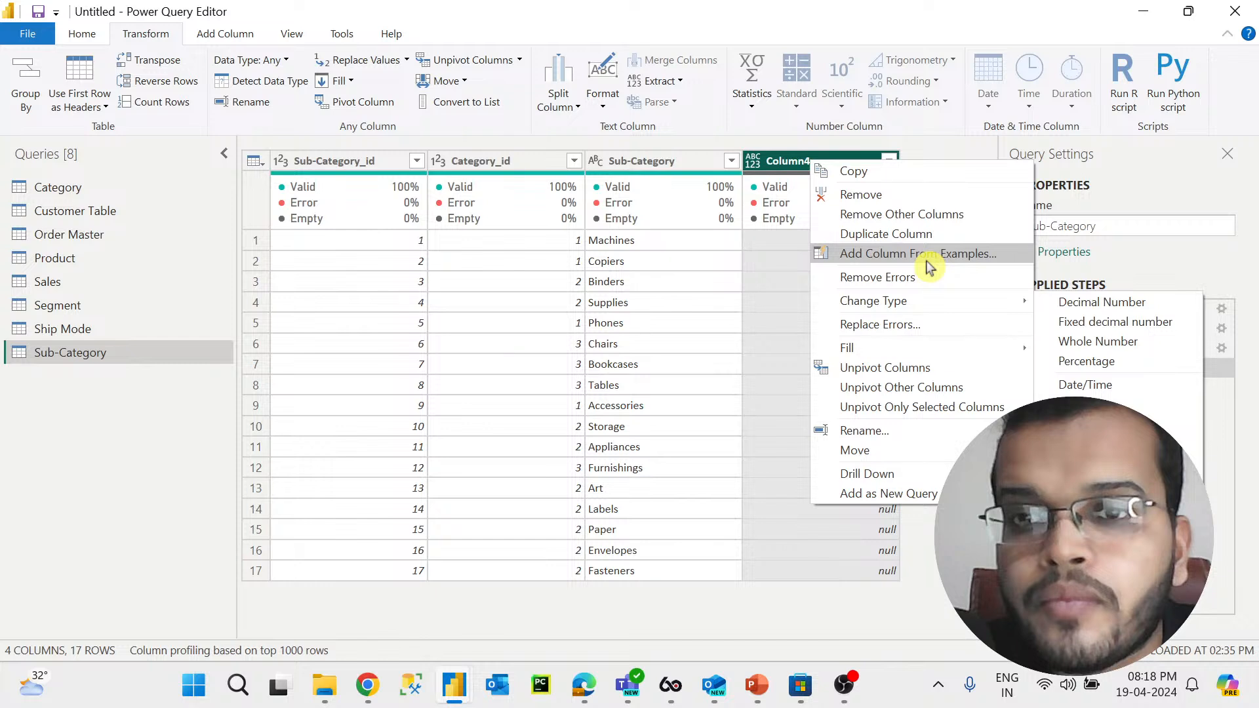
pyautogui.click(1026, 540)
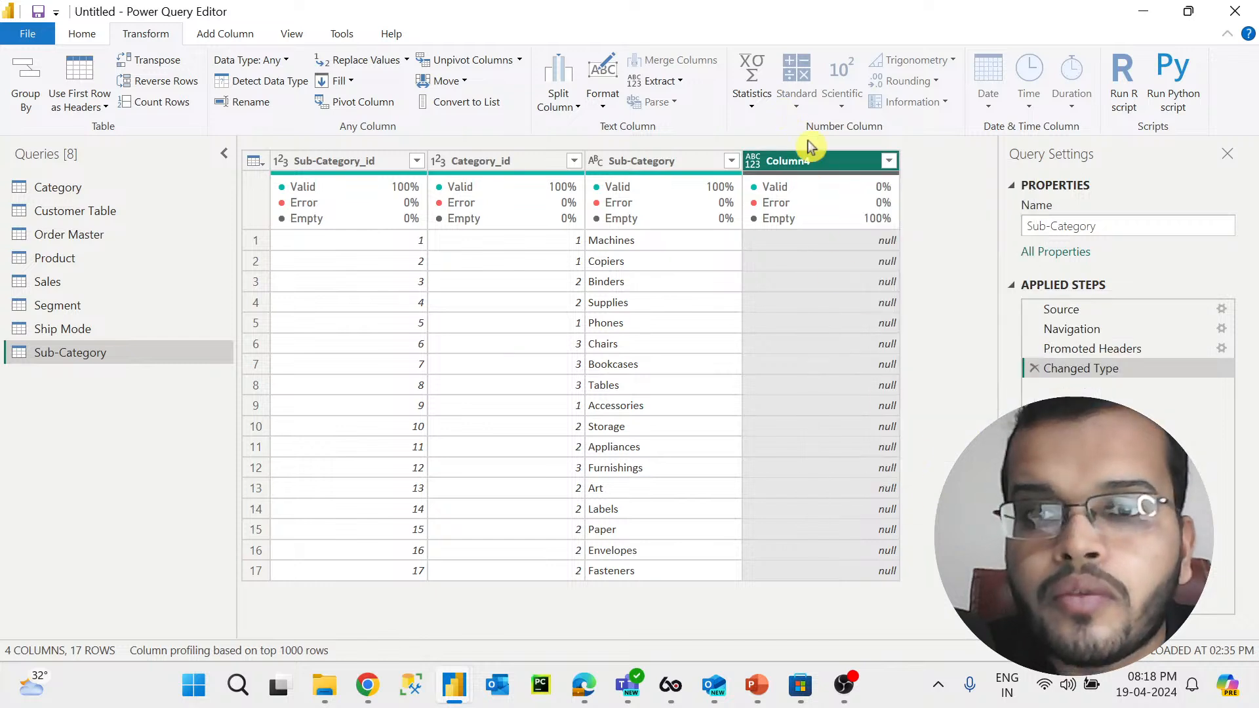
pyautogui.click(381, 66)
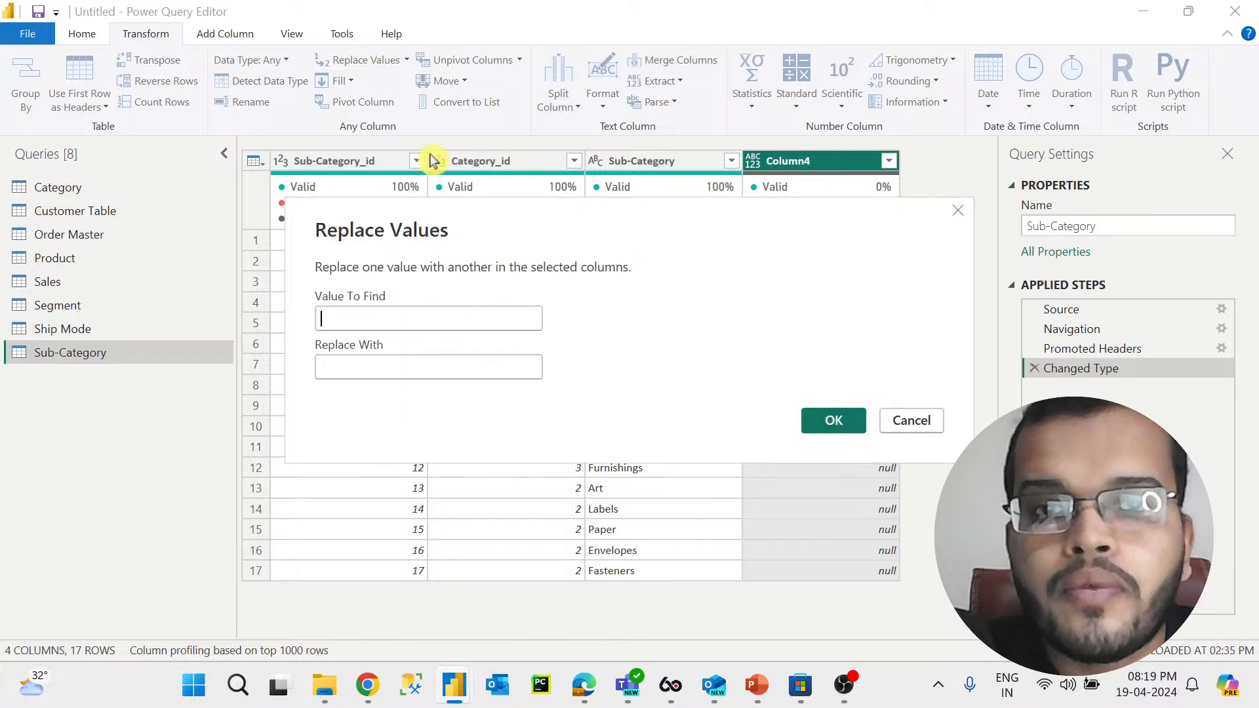
pyautogui.moveTo(512, 227); pyautogui.dragTo(675, 368)
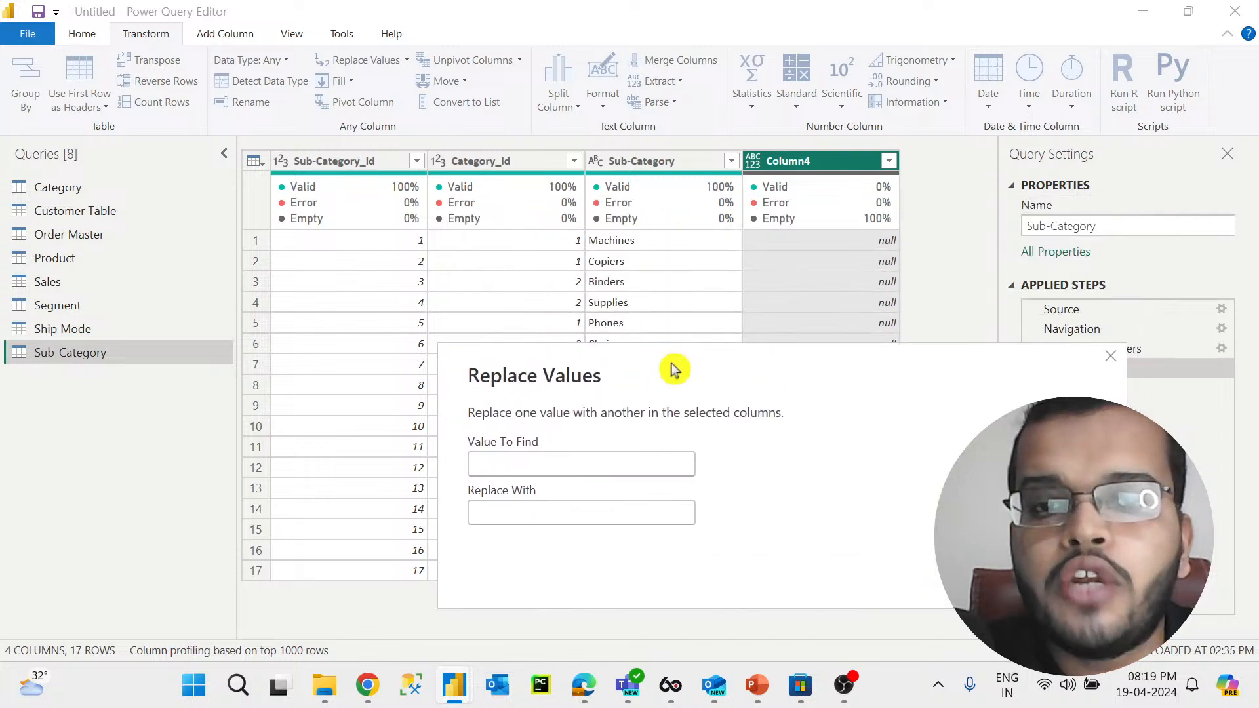
pyautogui.moveTo(761, 367); pyautogui.dragTo(770, 191)
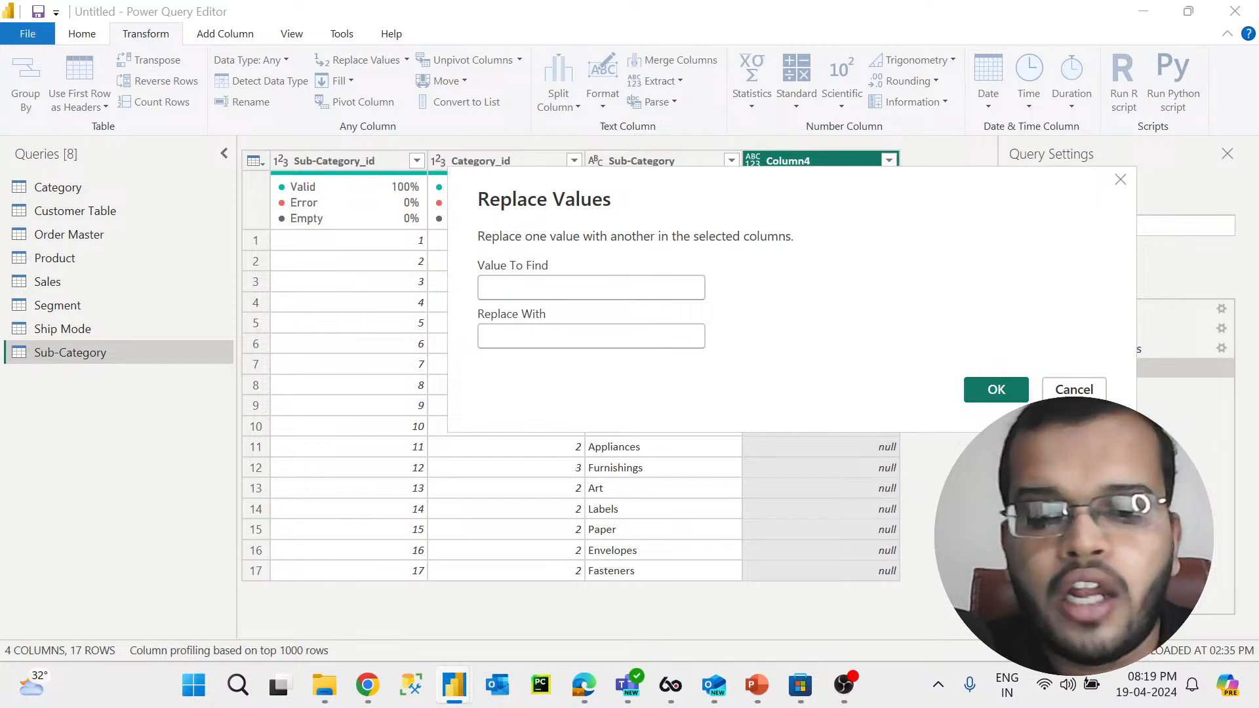
pyautogui.write('null')
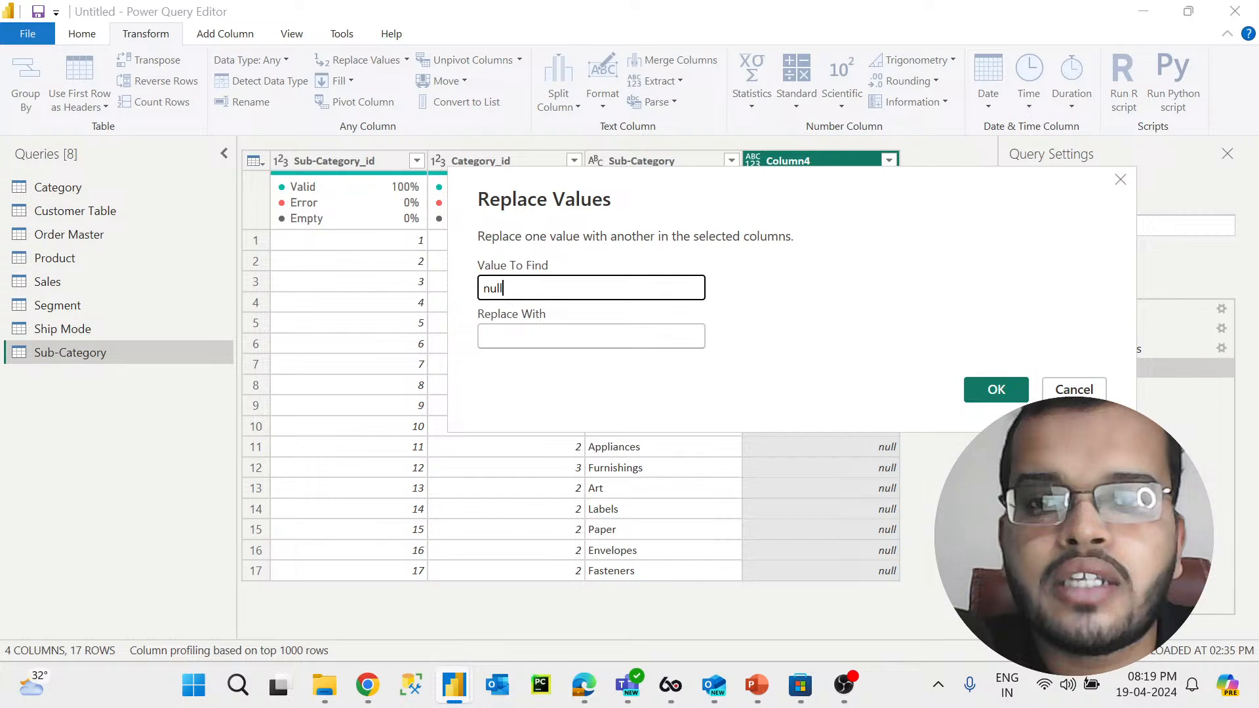
pyautogui.click(591, 336)
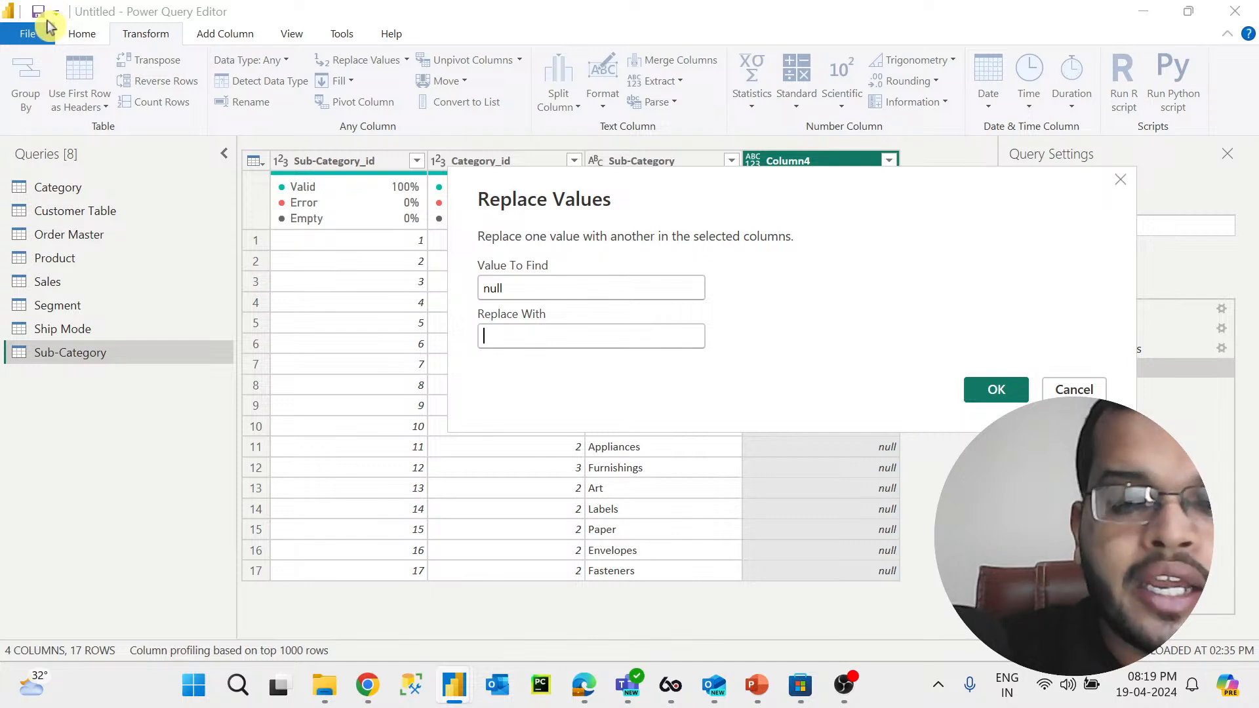
pyautogui.write('NA')
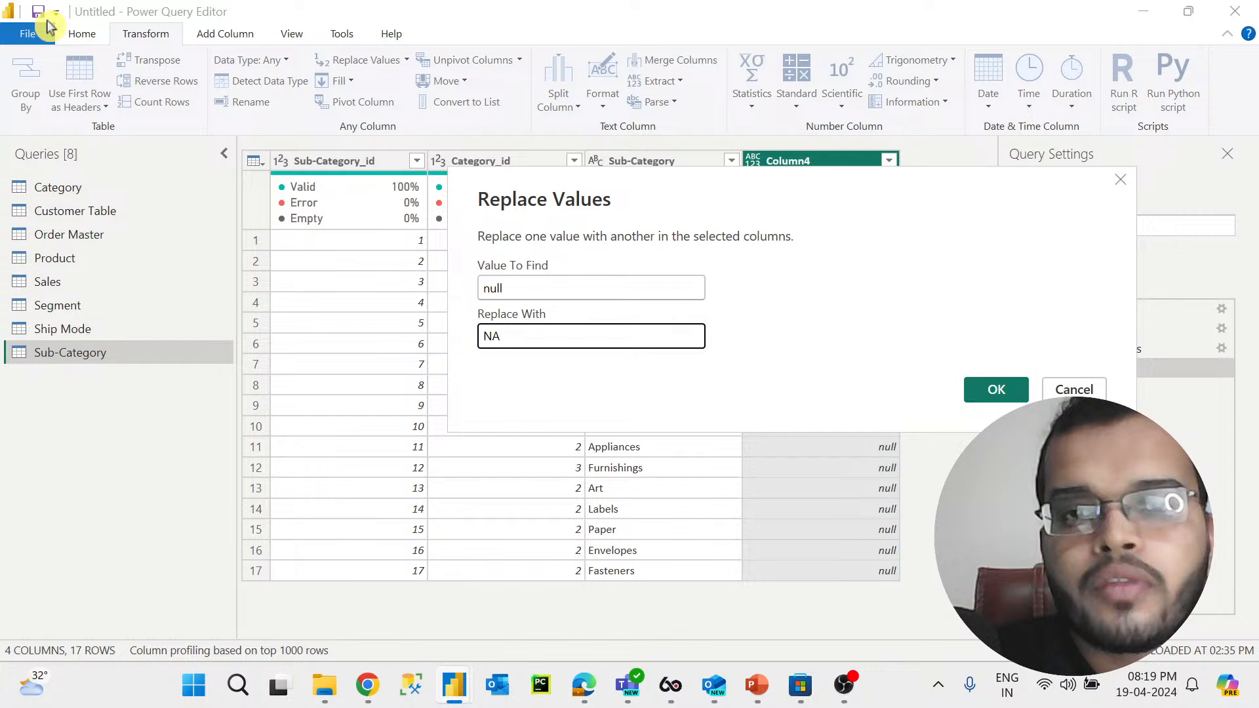
pyautogui.click(977, 394)
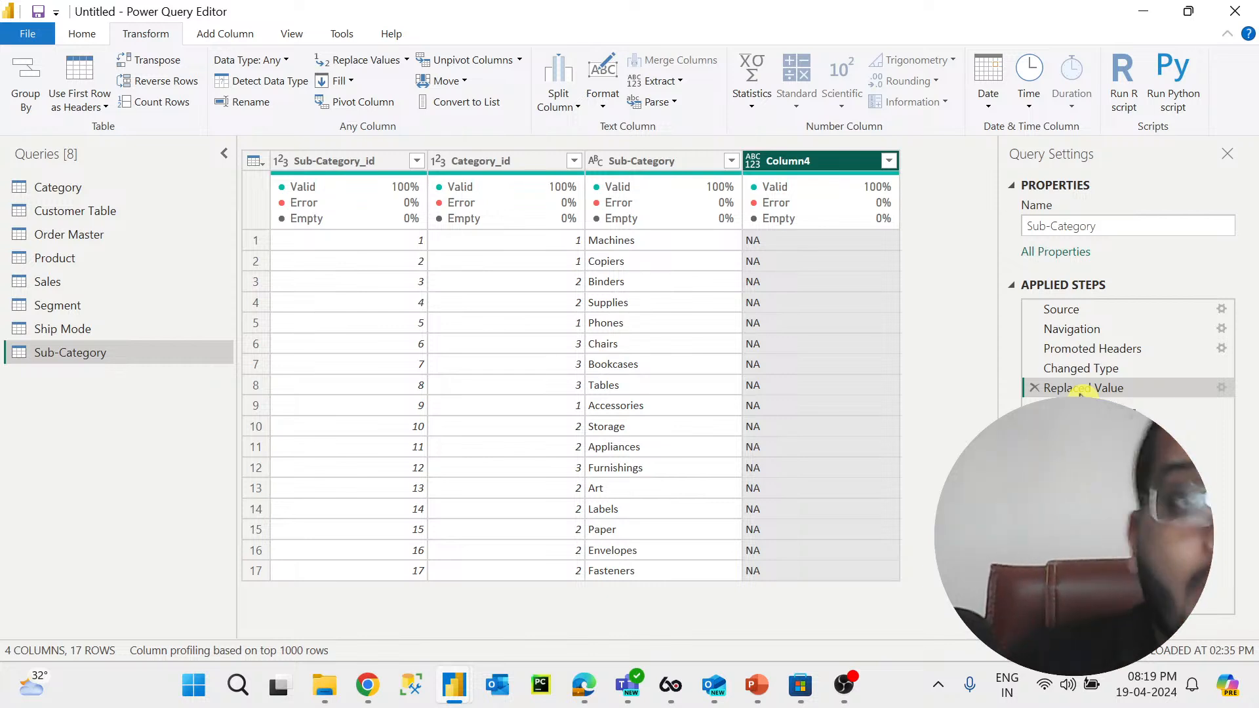
# Step: Remove duplicate rows based on Column4, then delete the Removed Duplicates applied step
pyautogui.click(82, 34)
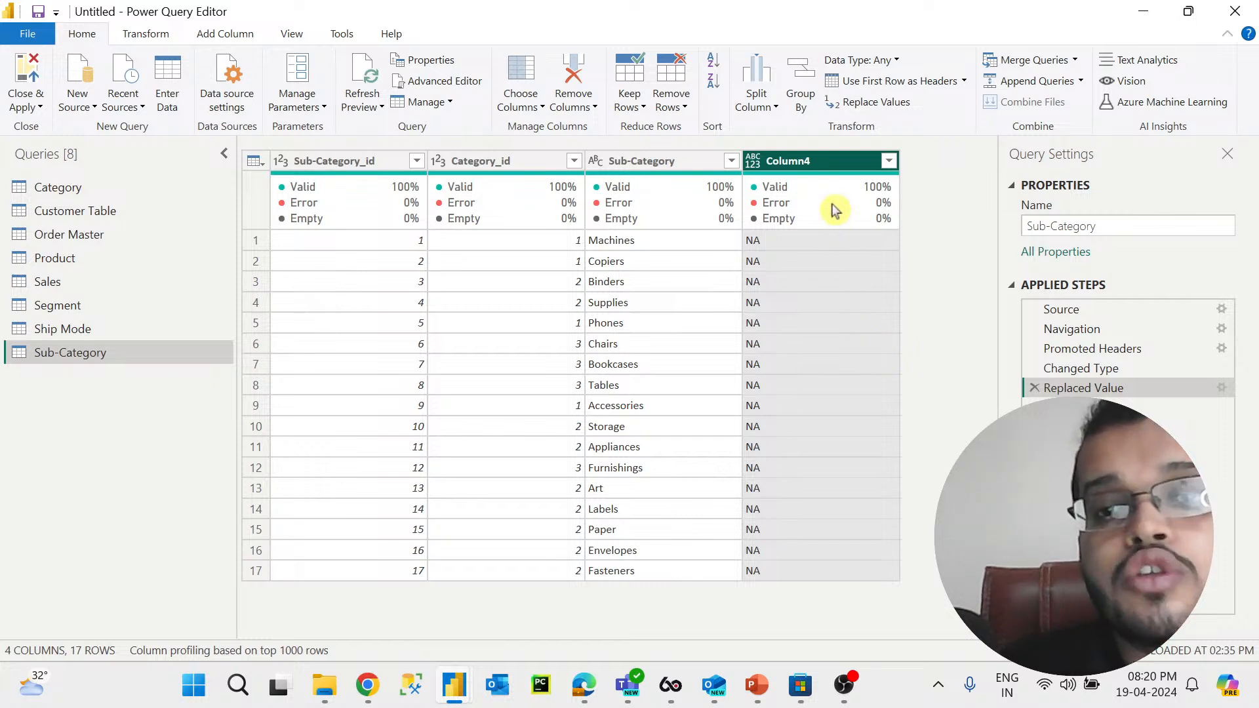
pyautogui.rightClick(820, 161)
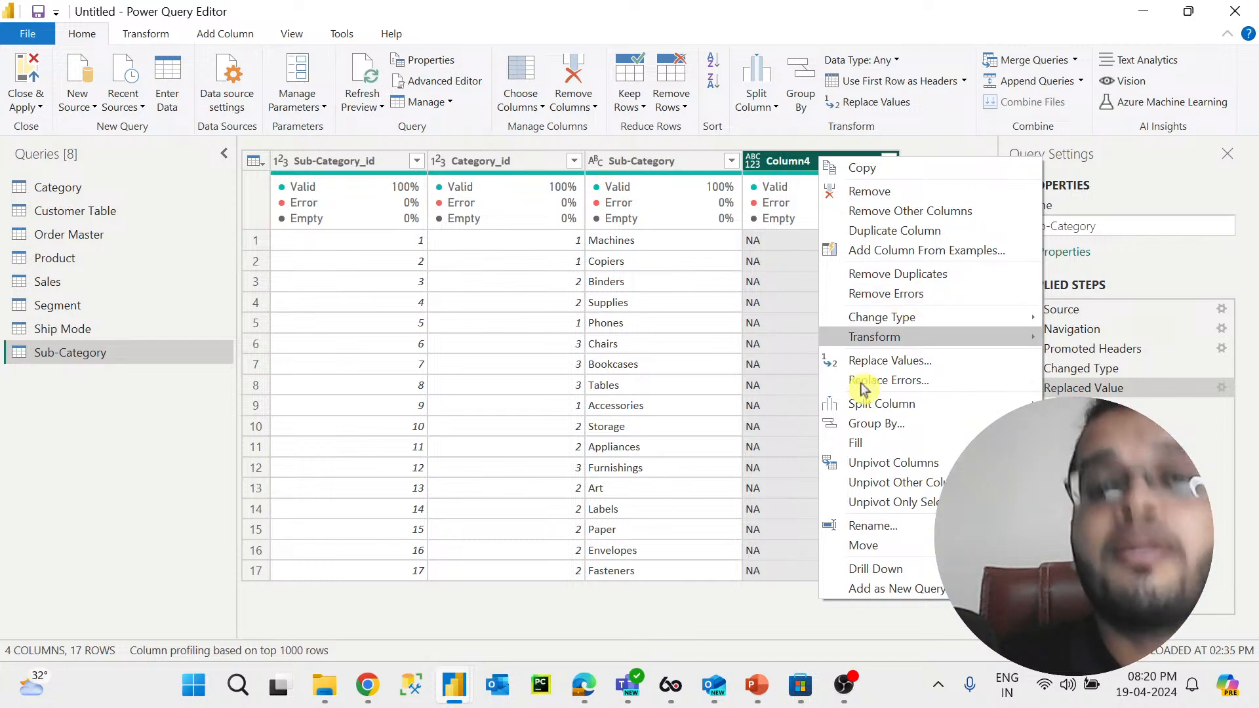
pyautogui.click(800, 620)
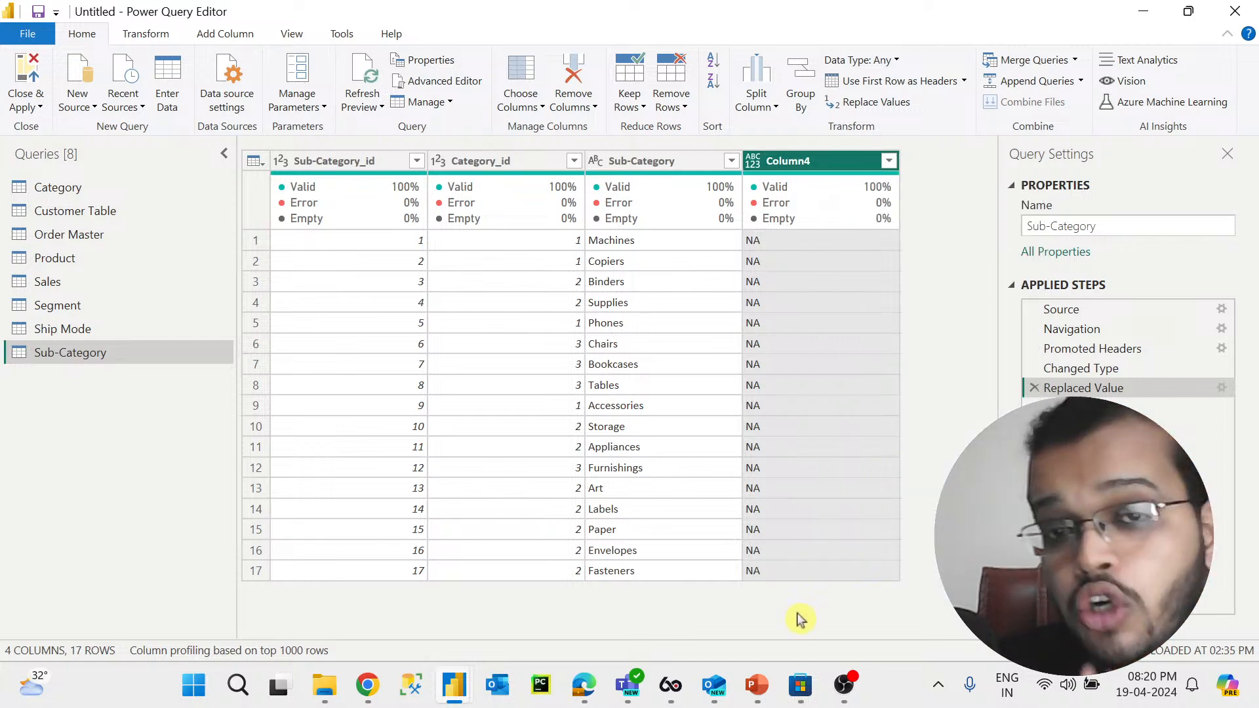
pyautogui.click(766, 303)
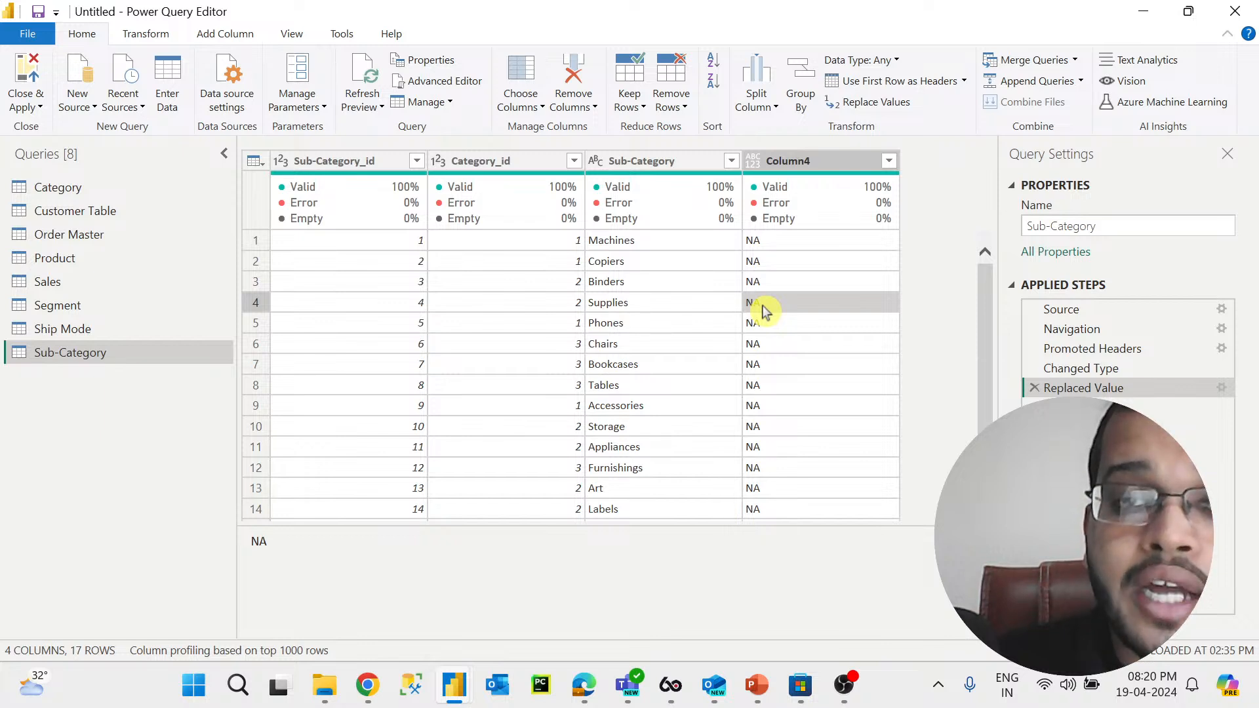
pyautogui.click(817, 158)
pyautogui.click(796, 311)
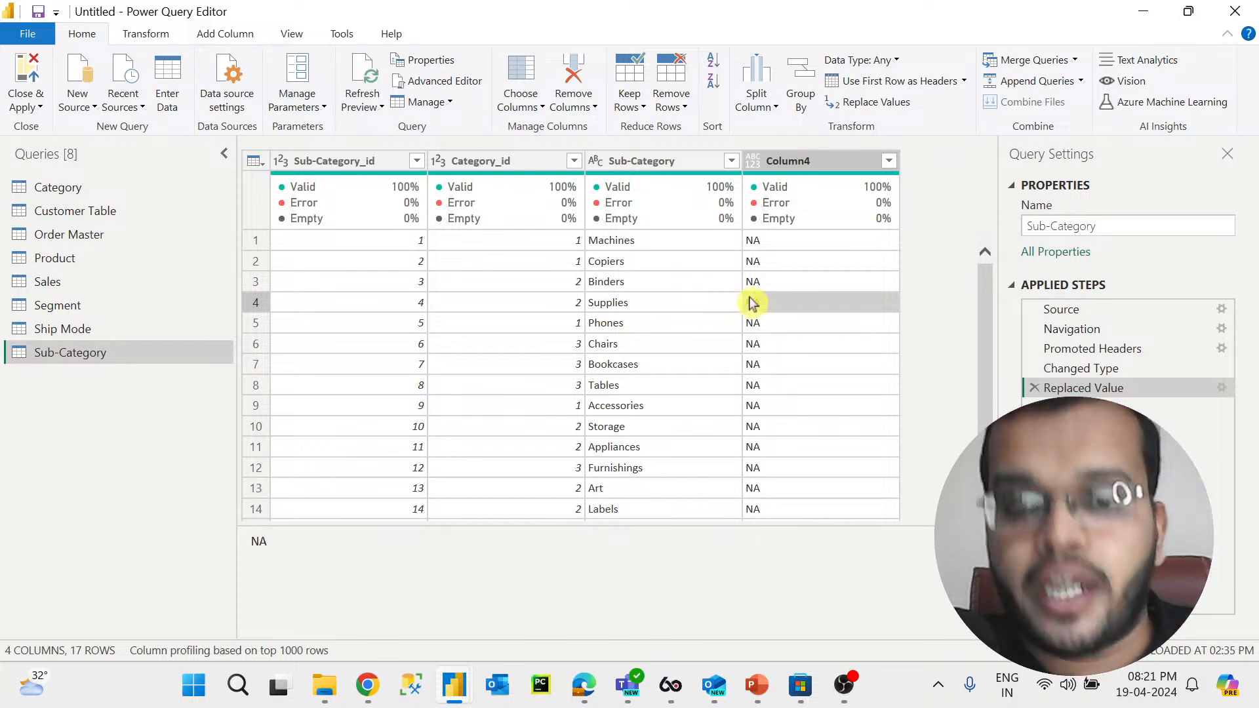
pyautogui.click(830, 169)
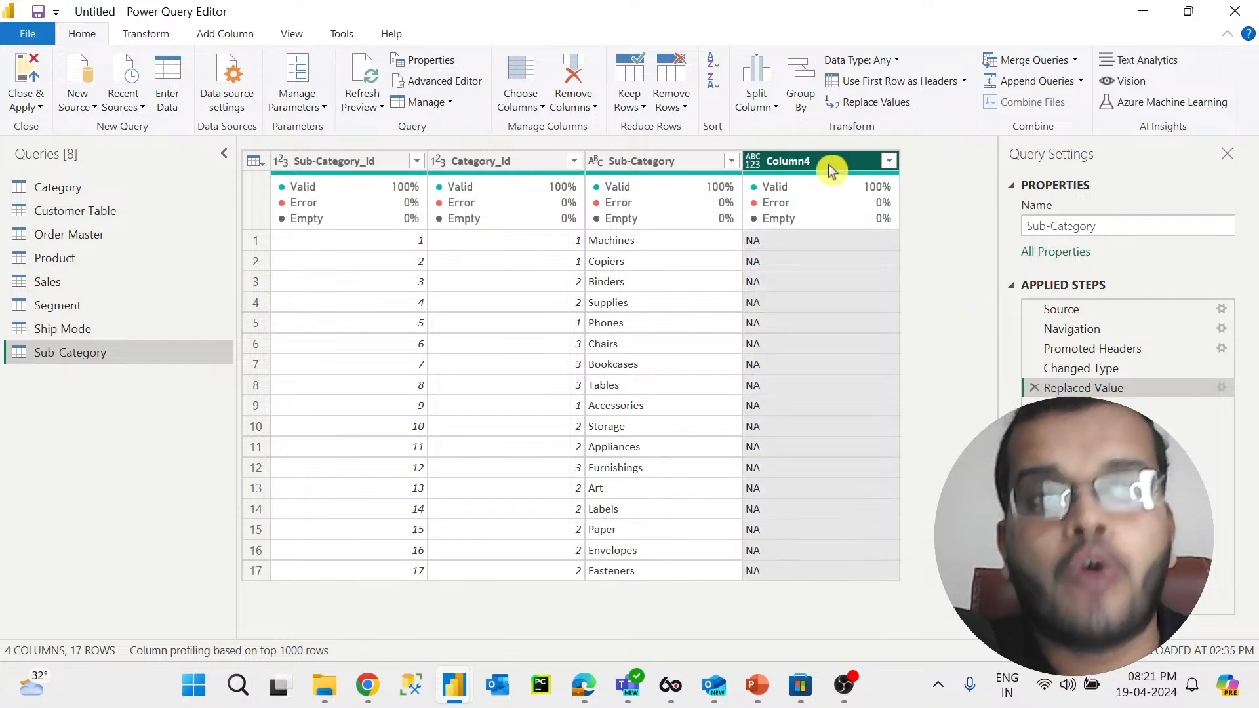
pyautogui.rightClick(830, 170)
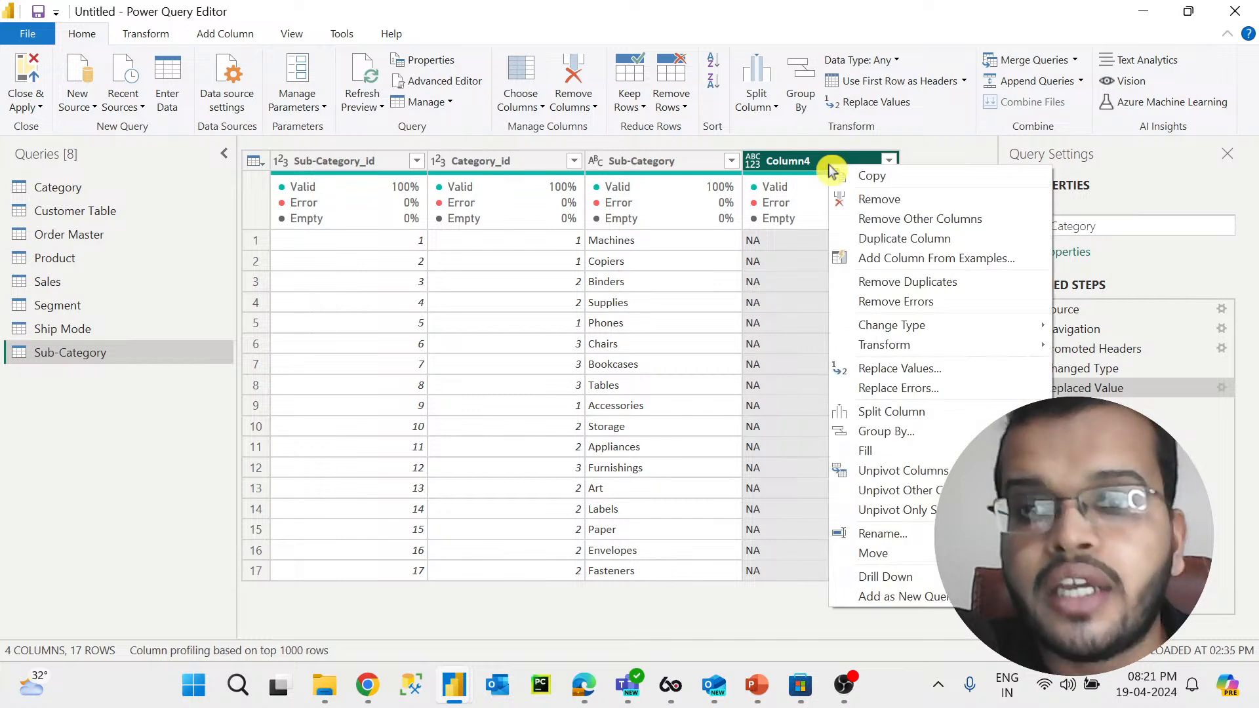
pyautogui.click(900, 288)
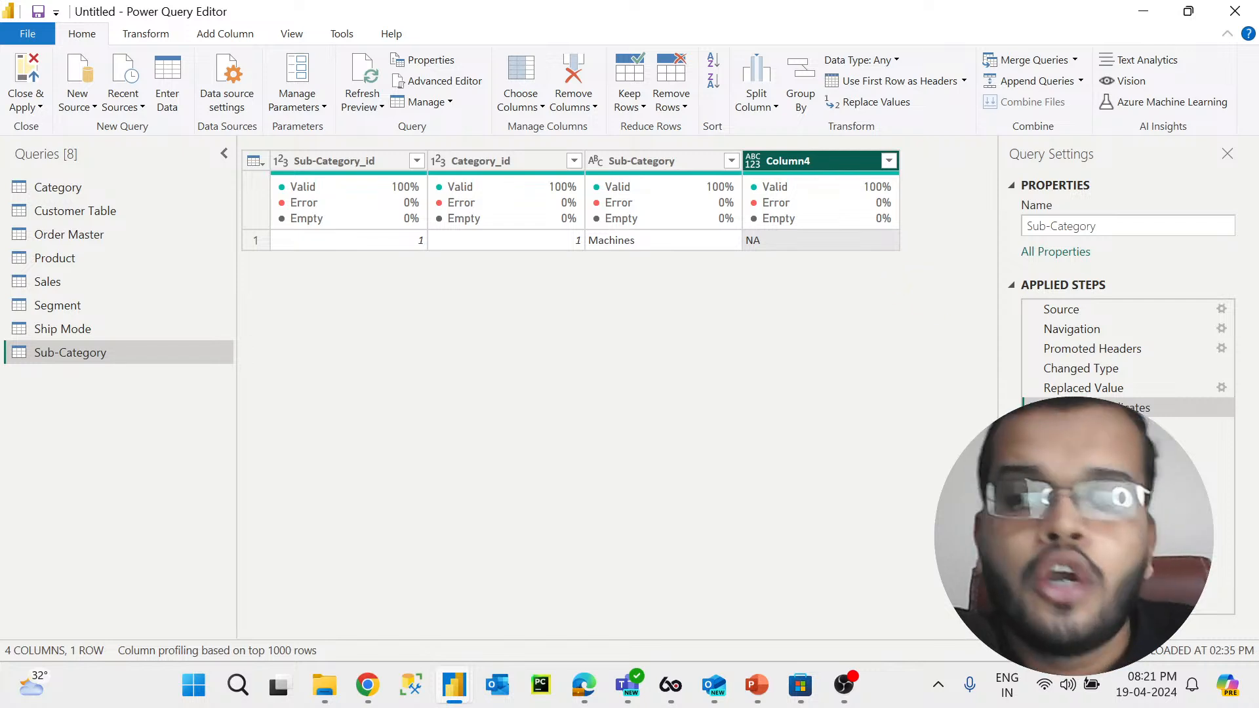
pyautogui.click(1034, 408)
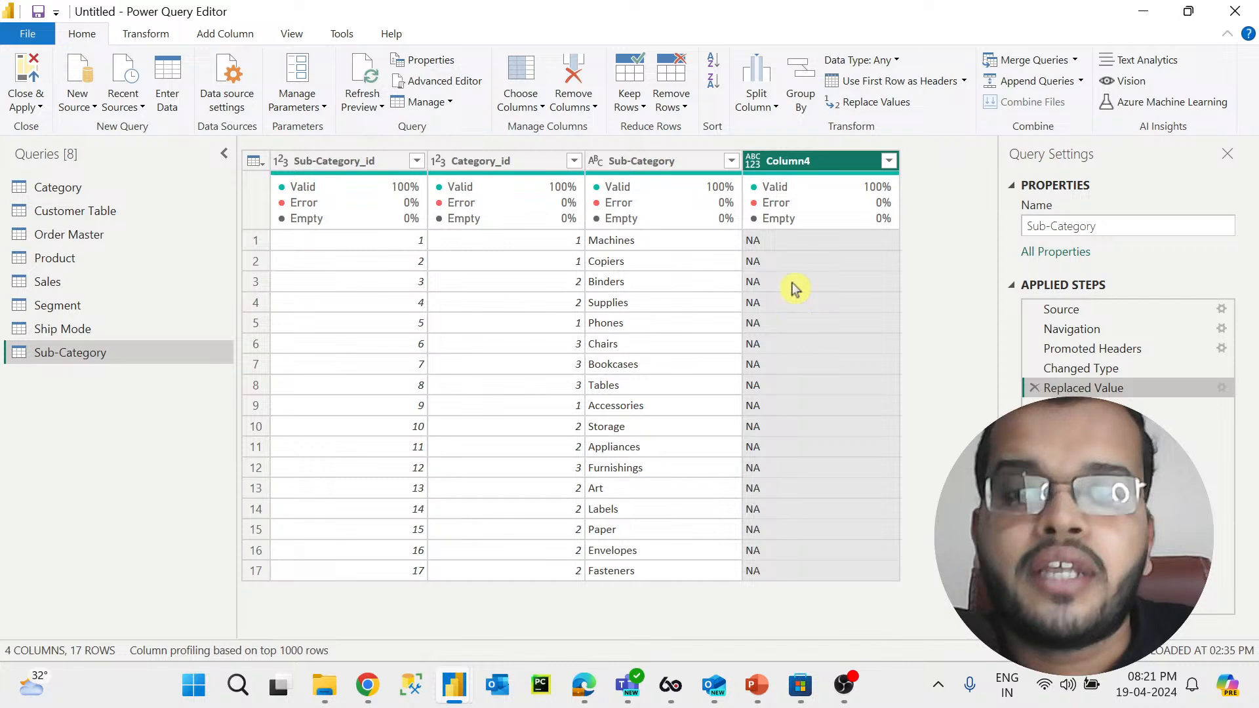
# Step: Select individual cells in Column4 to preview their values
pyautogui.click(792, 243)
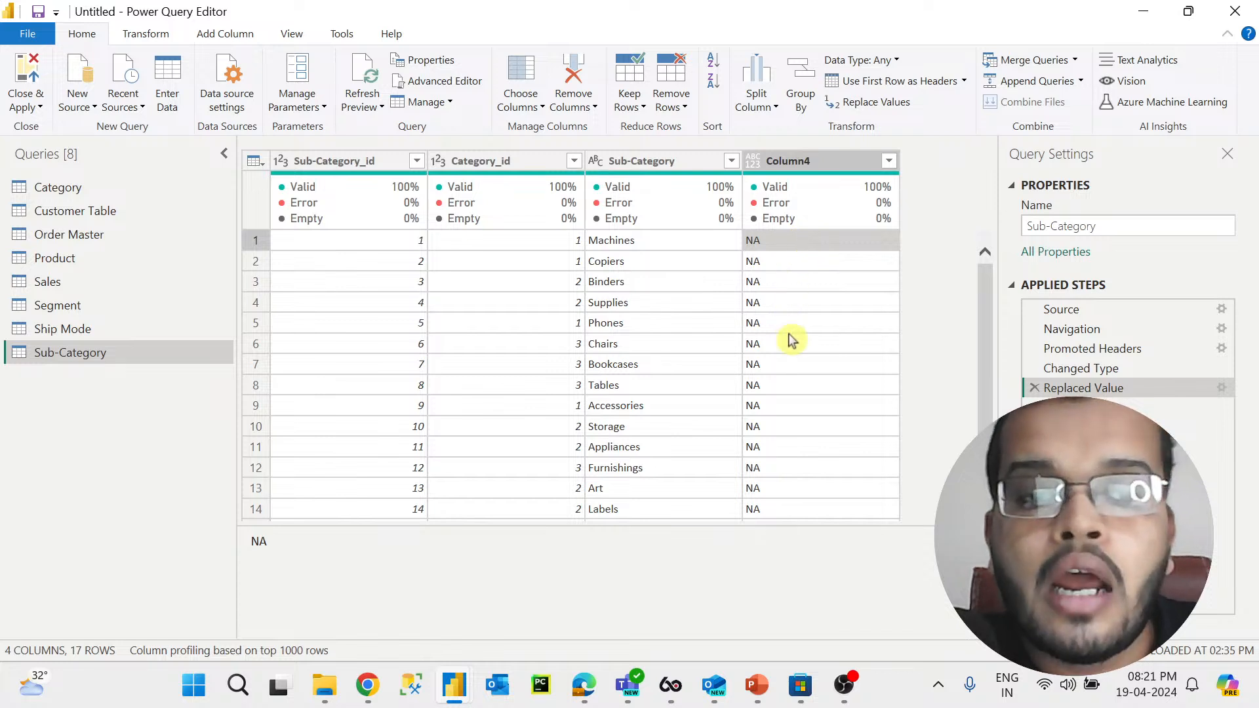
pyautogui.click(805, 410)
pyautogui.click(808, 428)
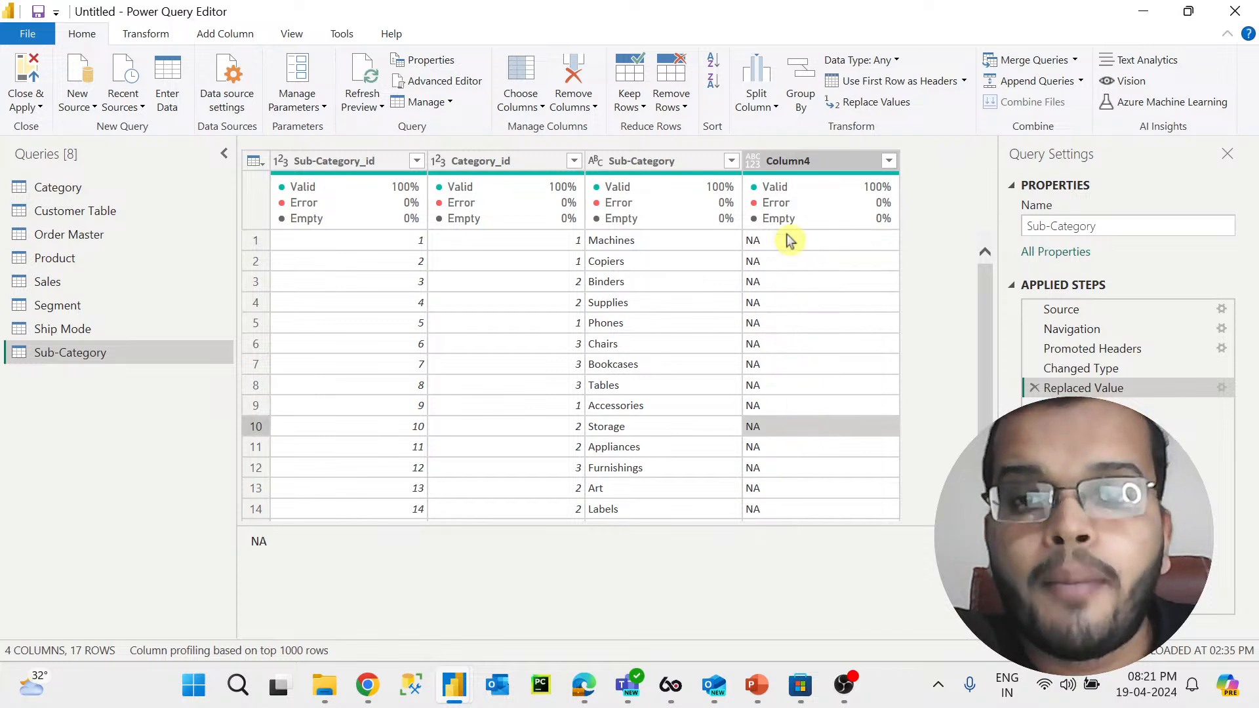
pyautogui.click(787, 240)
pyautogui.click(790, 427)
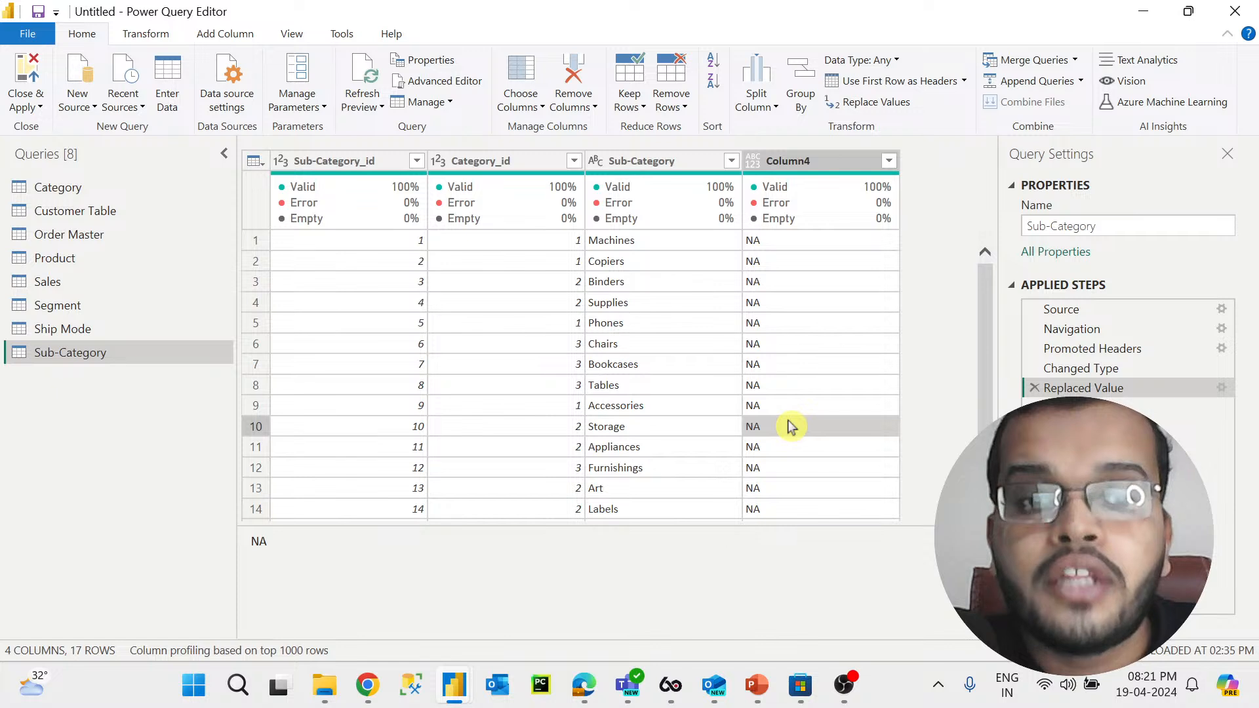
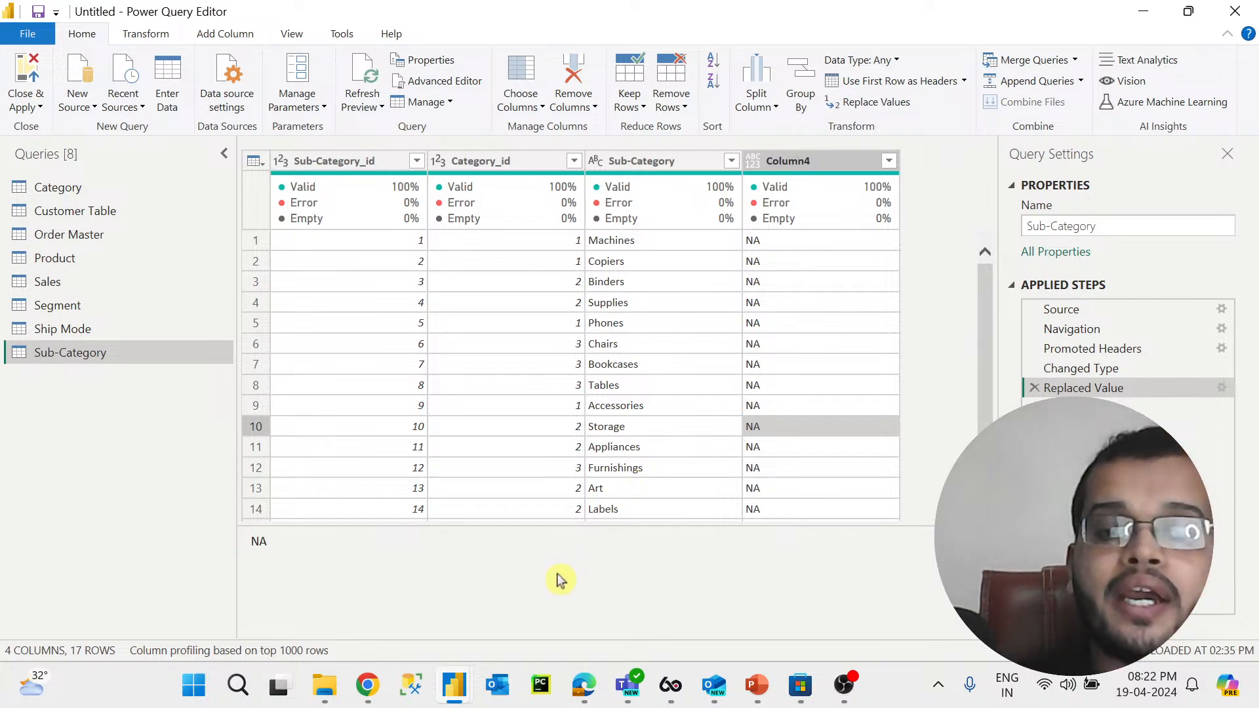
# Step: Switch to the whiteboard, move to a blank area and write the heading SCHEMA :- in black ink
pyautogui.click(586, 688)
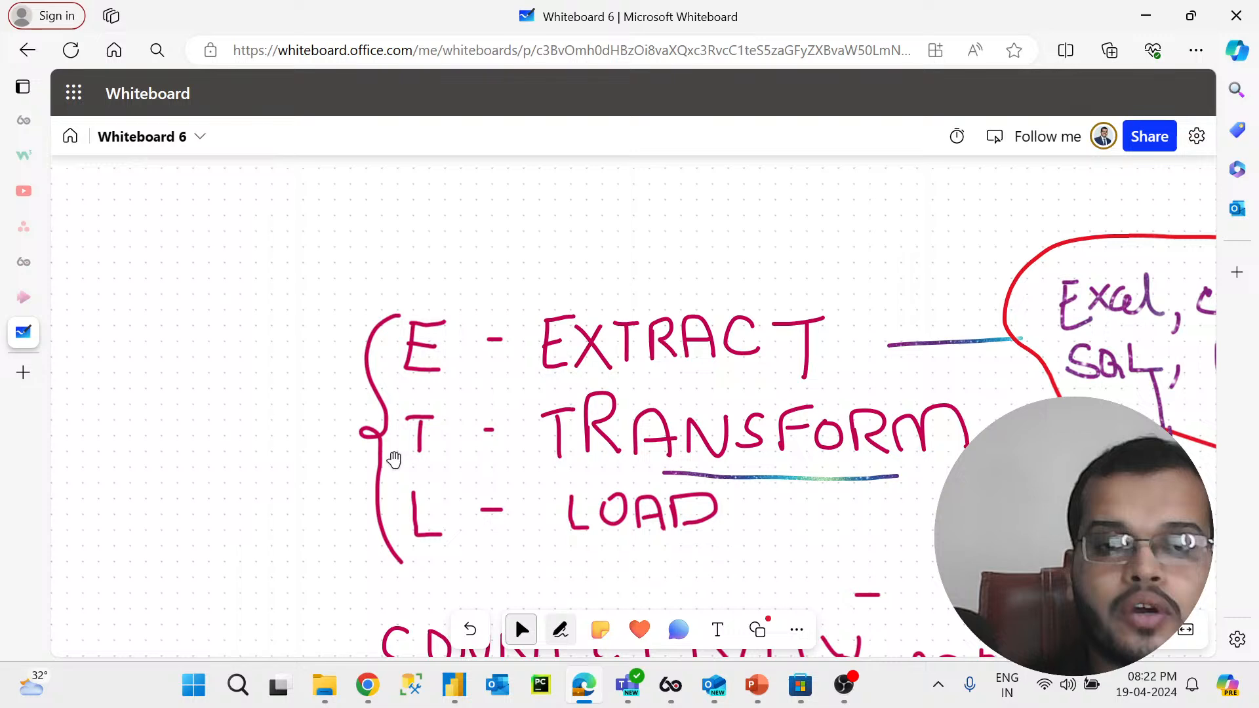
pyautogui.scroll(-6, 276, 334)
pyautogui.scroll(-15, 276, 334)
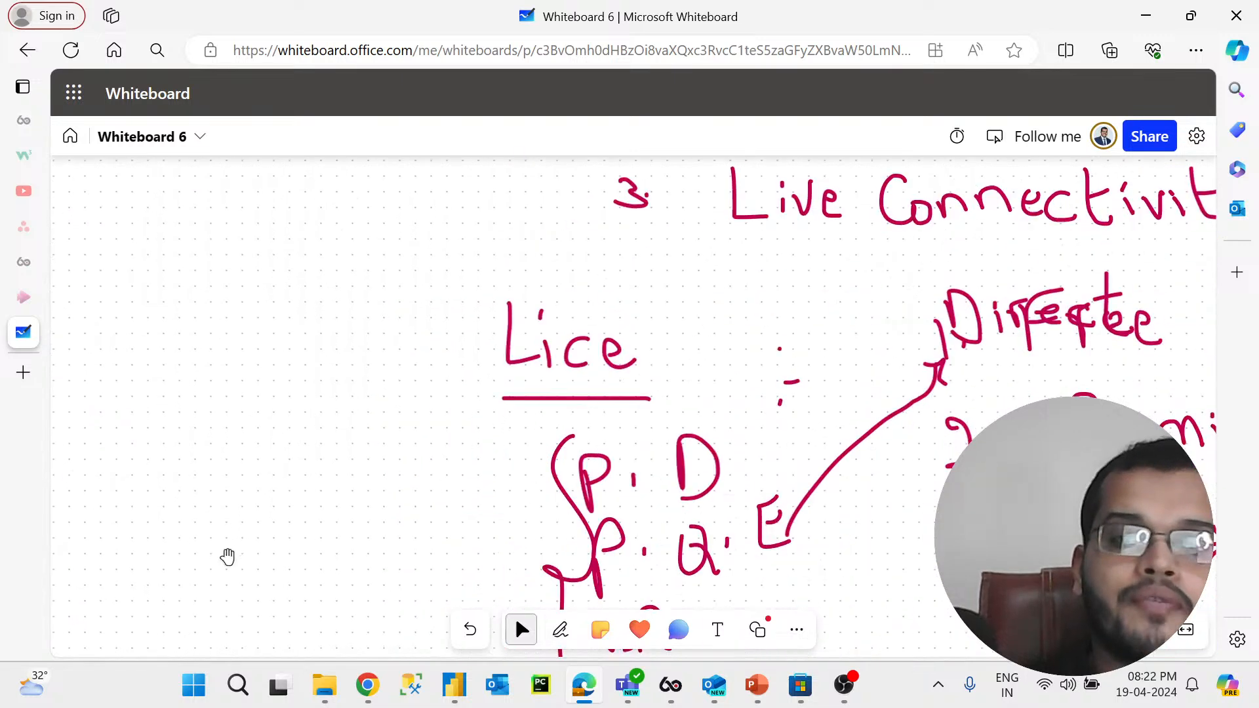
pyautogui.click(560, 629)
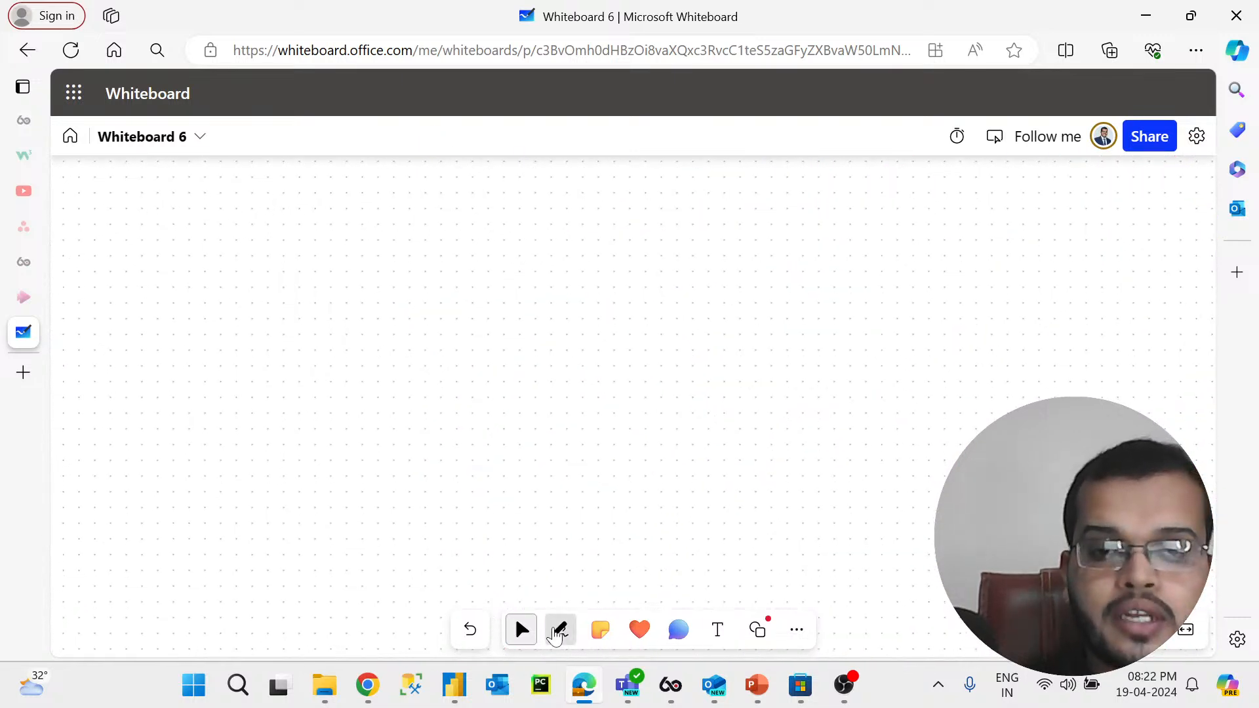
pyautogui.click(476, 585)
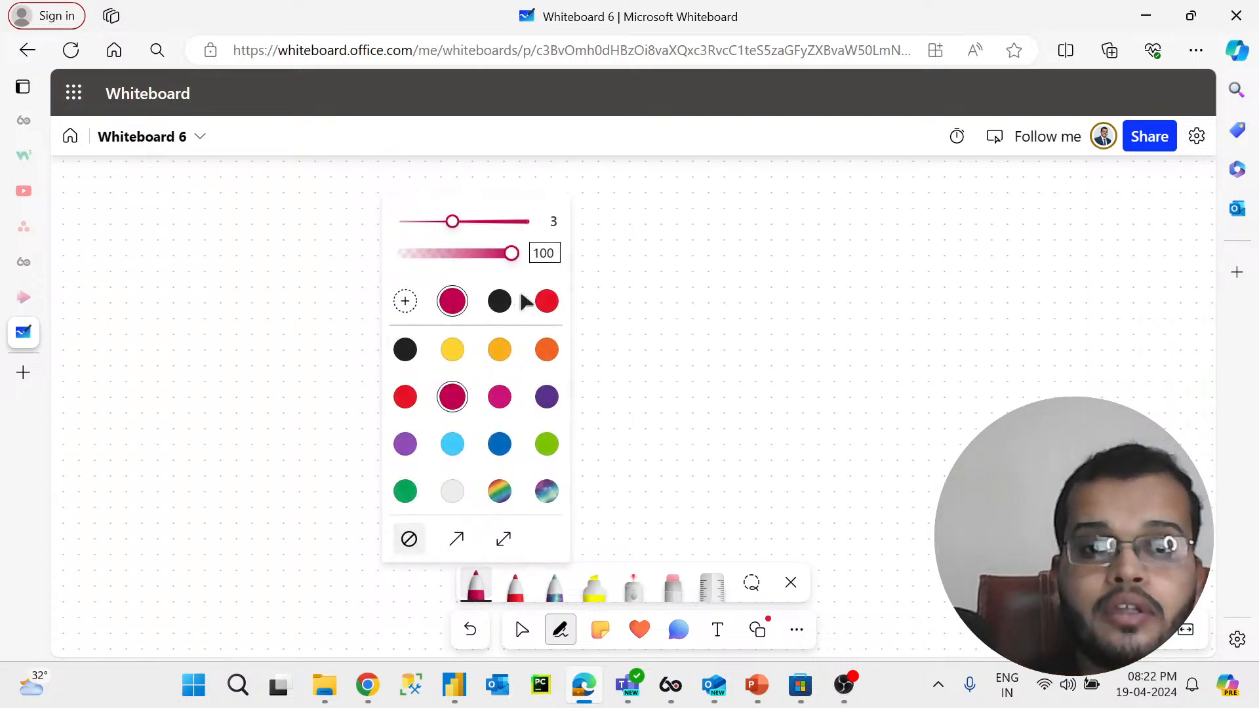
pyautogui.click(500, 301)
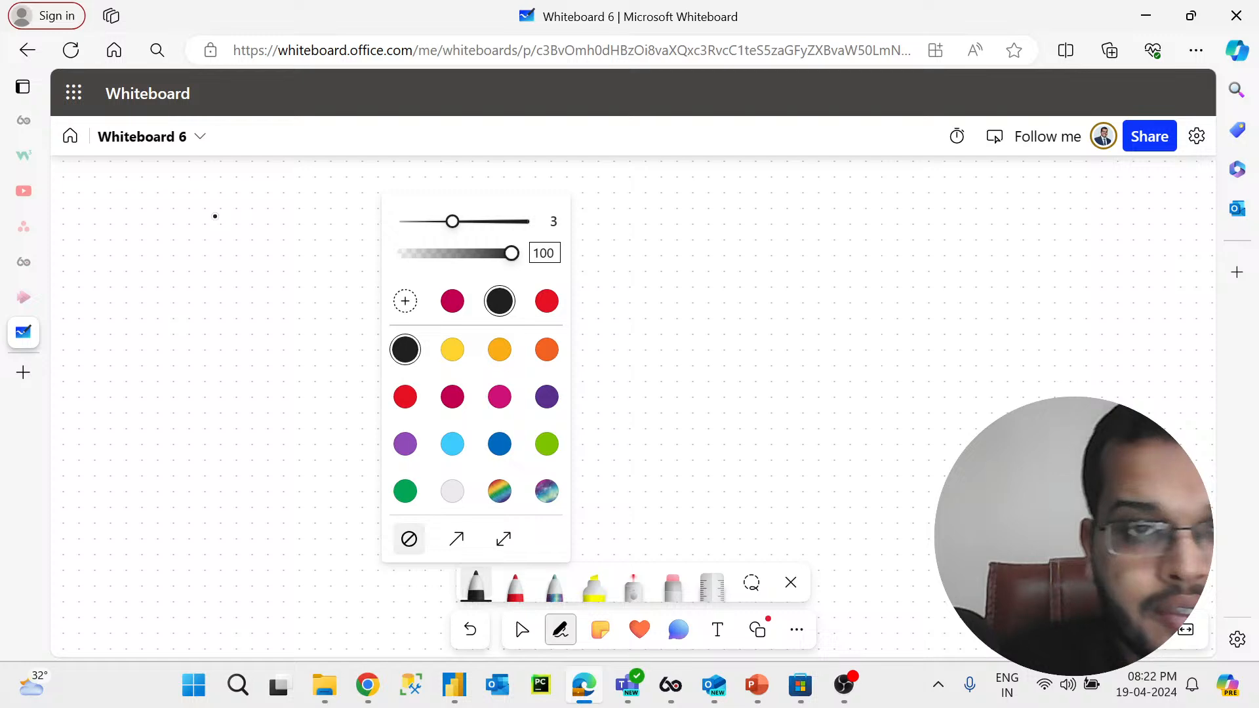
pyautogui.moveTo(214, 187)
pyautogui.mouseDown()
pyautogui.moveTo(210, 217)
pyautogui.moveTo(170, 216)
pyautogui.mouseUp()
pyautogui.moveTo(255, 183)
pyautogui.mouseDown()
pyautogui.moveTo(223, 196)
pyautogui.moveTo(270, 216)
pyautogui.moveTo(291, 198)
pyautogui.moveTo(328, 208)
pyautogui.moveTo(338, 179)
pyautogui.moveTo(354, 208)
pyautogui.moveTo(398, 186)
pyautogui.moveTo(381, 212)
pyautogui.moveTo(448, 219)
pyautogui.moveTo(451, 201)
pyautogui.mouseUp()
pyautogui.moveTo(207, 245)
pyautogui.mouseDown()
pyautogui.moveTo(485, 221)
pyautogui.moveTo(523, 191)
pyautogui.mouseUp()
pyautogui.click(491, 182)
pyautogui.click(491, 218)
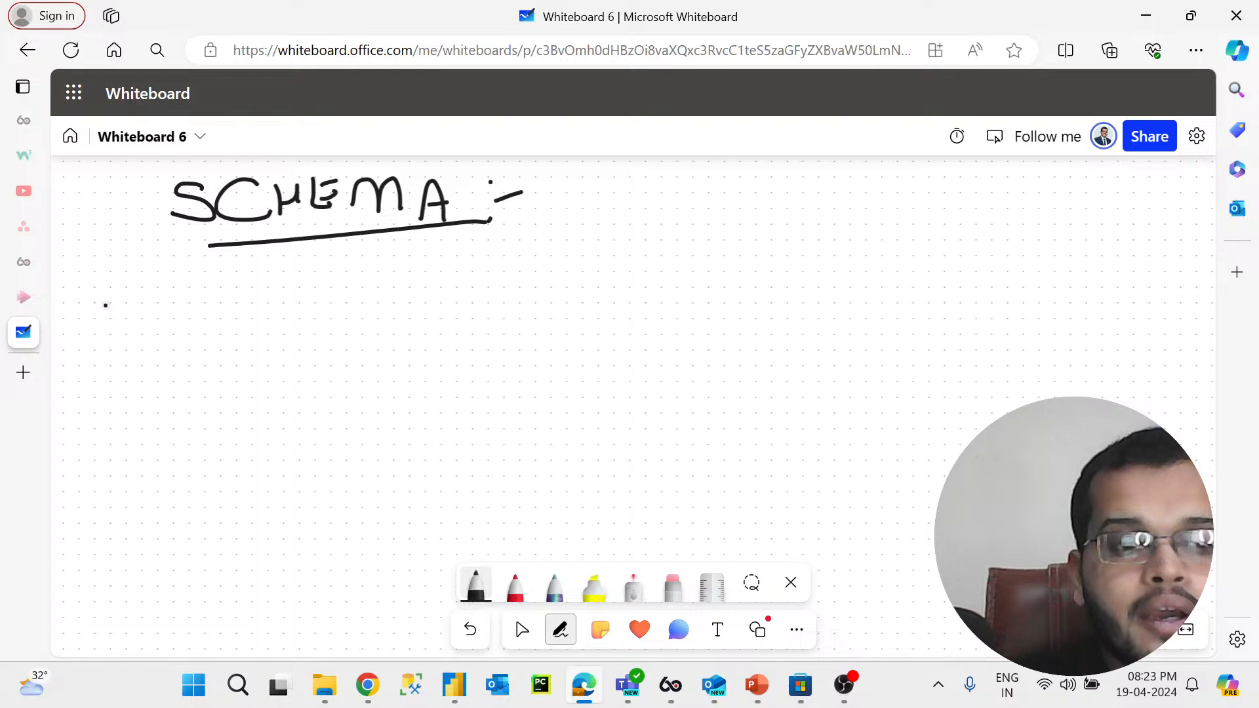
# Step: Write 1. STAR beneath the SCHEMA heading
pyautogui.moveTo(98, 283); pyautogui.dragTo(98, 318)
pyautogui.click(117, 308)
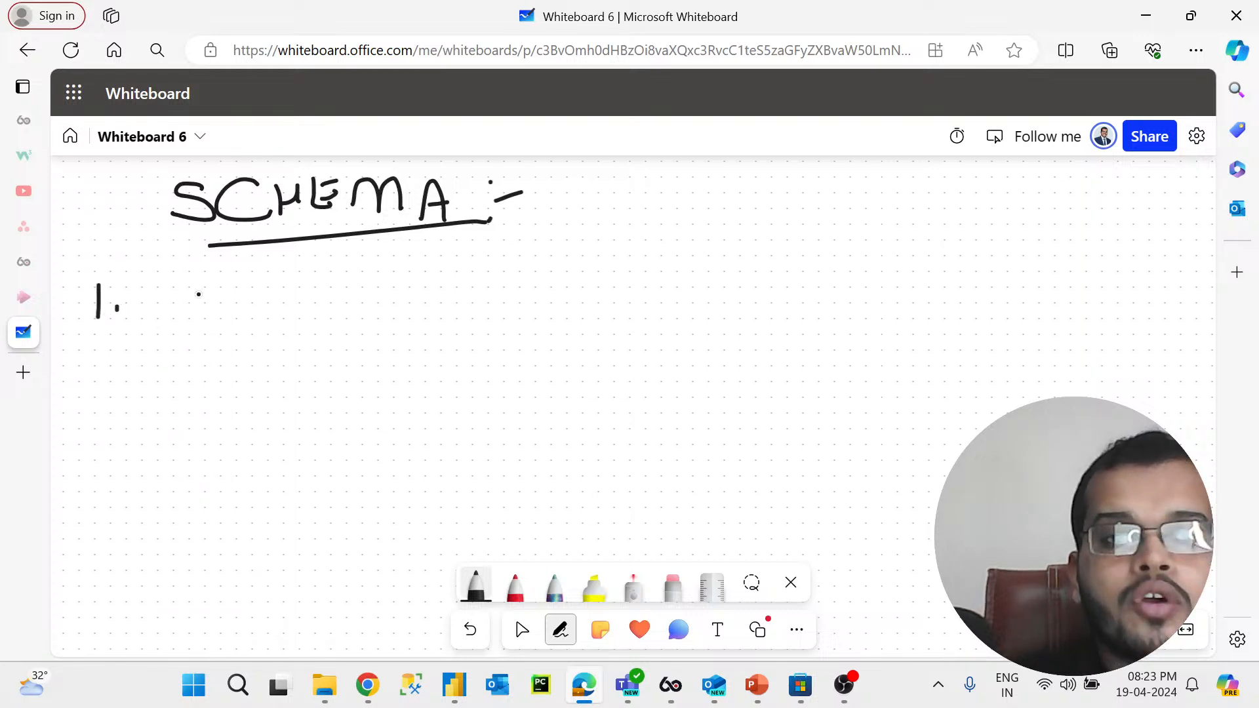
pyautogui.moveTo(213, 271)
pyautogui.mouseDown()
pyautogui.moveTo(218, 303)
pyautogui.moveTo(165, 309)
pyautogui.moveTo(246, 310)
pyautogui.moveTo(266, 265)
pyautogui.mouseUp()
pyautogui.moveTo(280, 307)
pyautogui.mouseDown()
pyautogui.moveTo(301, 305)
pyautogui.moveTo(302, 290)
pyautogui.moveTo(316, 306)
pyautogui.moveTo(322, 289)
pyautogui.moveTo(358, 309)
pyautogui.mouseUp()
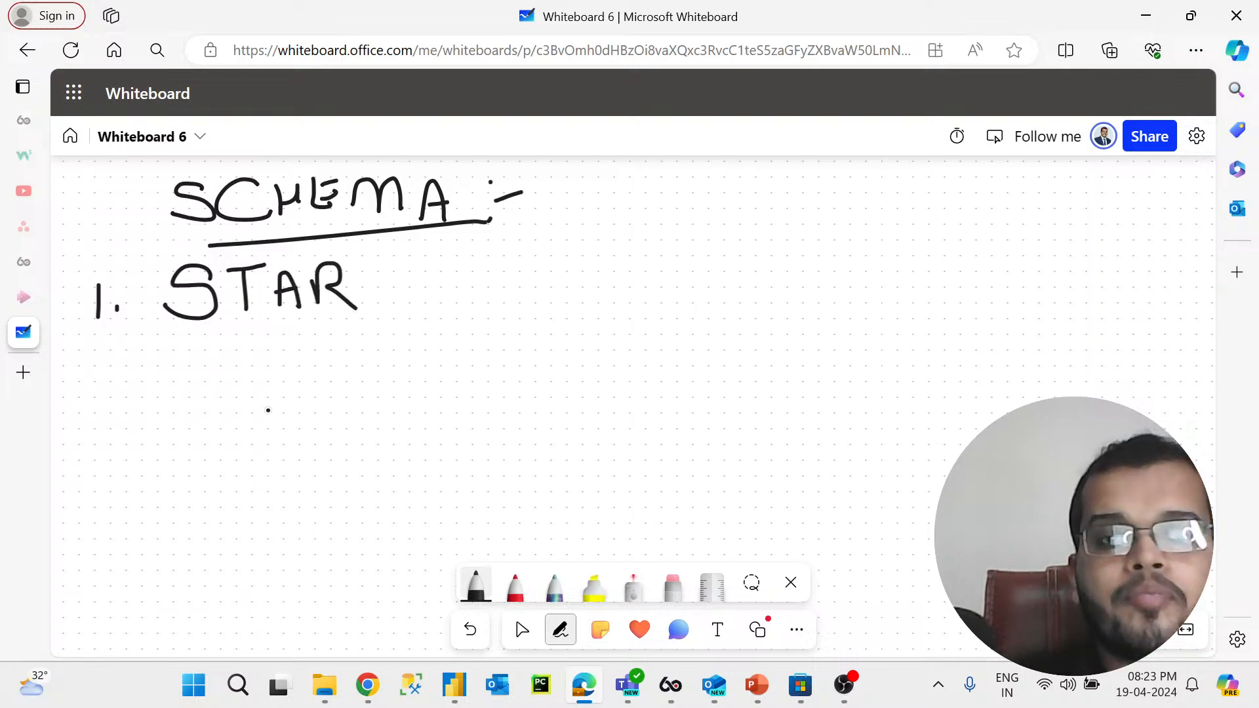
# Step: List 2. Snowflake and 3. Galaxy below STAR
pyautogui.moveTo(88, 393)
pyautogui.mouseDown()
pyautogui.moveTo(95, 413)
pyautogui.moveTo(123, 418)
pyautogui.mouseUp()
pyautogui.click(120, 405)
pyautogui.click(120, 412)
pyautogui.moveTo(238, 379)
pyautogui.mouseDown()
pyautogui.moveTo(190, 397)
pyautogui.moveTo(287, 412)
pyautogui.moveTo(303, 392)
pyautogui.mouseUp()
pyautogui.moveTo(320, 387)
pyautogui.mouseDown()
pyautogui.moveTo(325, 412)
pyautogui.moveTo(385, 360)
pyautogui.moveTo(365, 413)
pyautogui.moveTo(388, 384)
pyautogui.mouseUp()
pyautogui.moveTo(404, 361)
pyautogui.mouseDown()
pyautogui.moveTo(401, 411)
pyautogui.moveTo(438, 407)
pyautogui.mouseUp()
pyautogui.click(420, 396)
pyautogui.moveTo(448, 361); pyautogui.dragTo(446, 411)
pyautogui.moveTo(471, 366)
pyautogui.mouseDown()
pyautogui.moveTo(454, 387)
pyautogui.moveTo(496, 409)
pyautogui.mouseUp()
pyautogui.moveTo(93, 485); pyautogui.dragTo(105, 491)
pyautogui.moveTo(255, 462)
pyautogui.mouseDown()
pyautogui.moveTo(216, 508)
pyautogui.moveTo(292, 524)
pyautogui.mouseUp()
pyautogui.moveTo(311, 459)
pyautogui.mouseDown()
pyautogui.moveTo(308, 502)
pyautogui.moveTo(331, 511)
pyautogui.moveTo(368, 496)
pyautogui.moveTo(397, 513)
pyautogui.moveTo(387, 552)
pyautogui.mouseUp()
# Step: Draw a brace grouping STAR and Snowflake, tick STAR and add an arrow at the brace's end
pyautogui.moveTo(501, 251)
pyautogui.mouseDown()
pyautogui.moveTo(491, 337)
pyautogui.moveTo(524, 403)
pyautogui.moveTo(506, 411)
pyautogui.mouseUp()
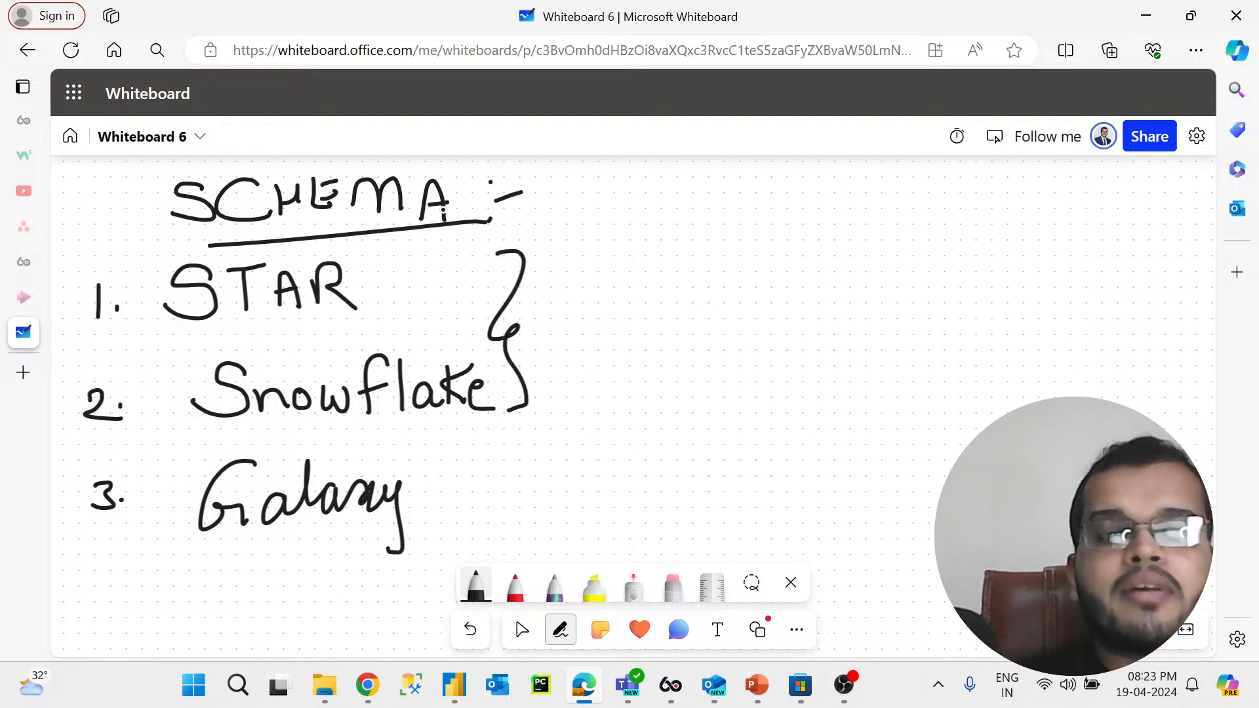
pyautogui.moveTo(373, 291); pyautogui.dragTo(395, 274)
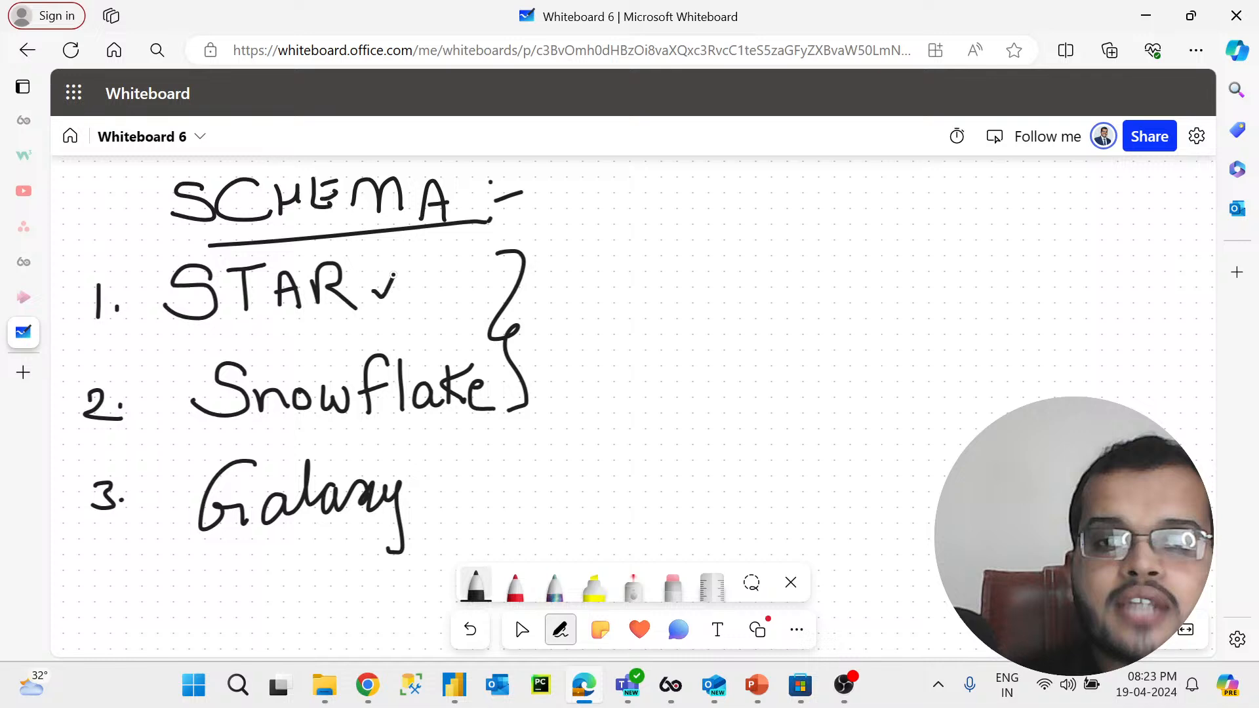
pyautogui.moveTo(506, 393)
pyautogui.mouseDown()
pyautogui.moveTo(523, 405)
pyautogui.moveTo(533, 385)
pyautogui.mouseUp()
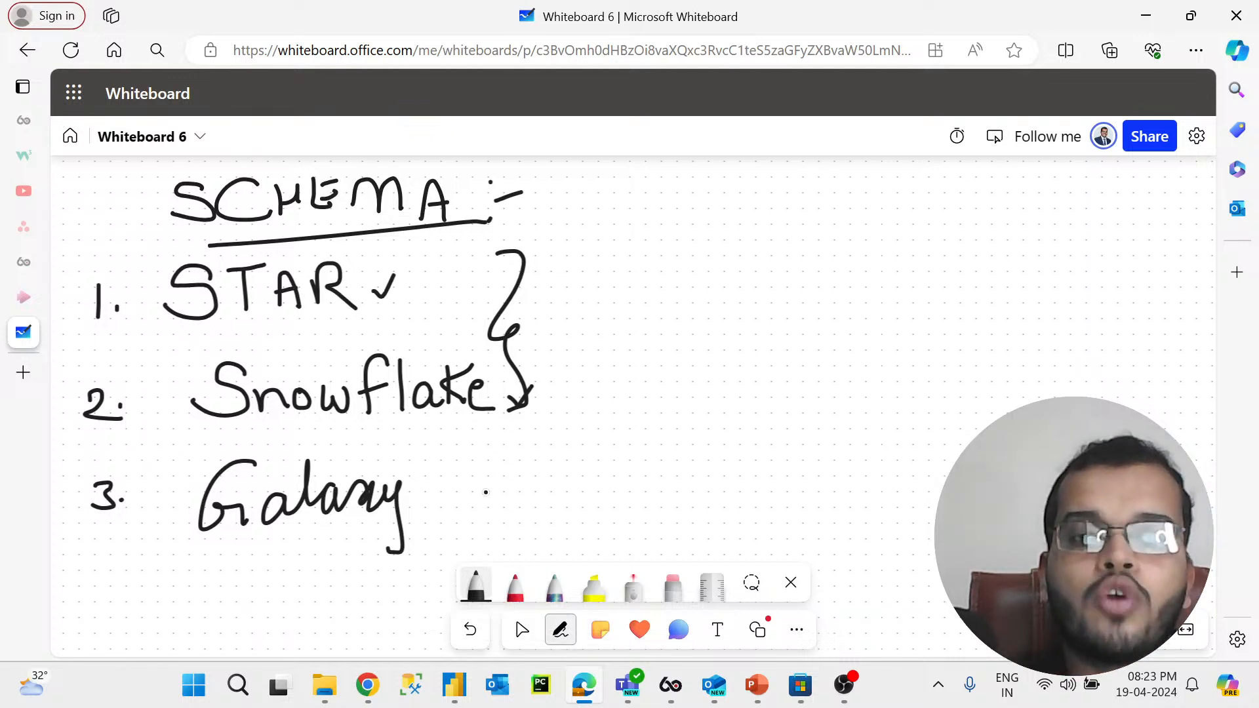
# Step: Pan to a blank area of the board and write 1. Fact Table in red ink
pyautogui.click(522, 629)
pyautogui.moveTo(523, 523); pyautogui.dragTo(115, 537)
pyautogui.click(561, 629)
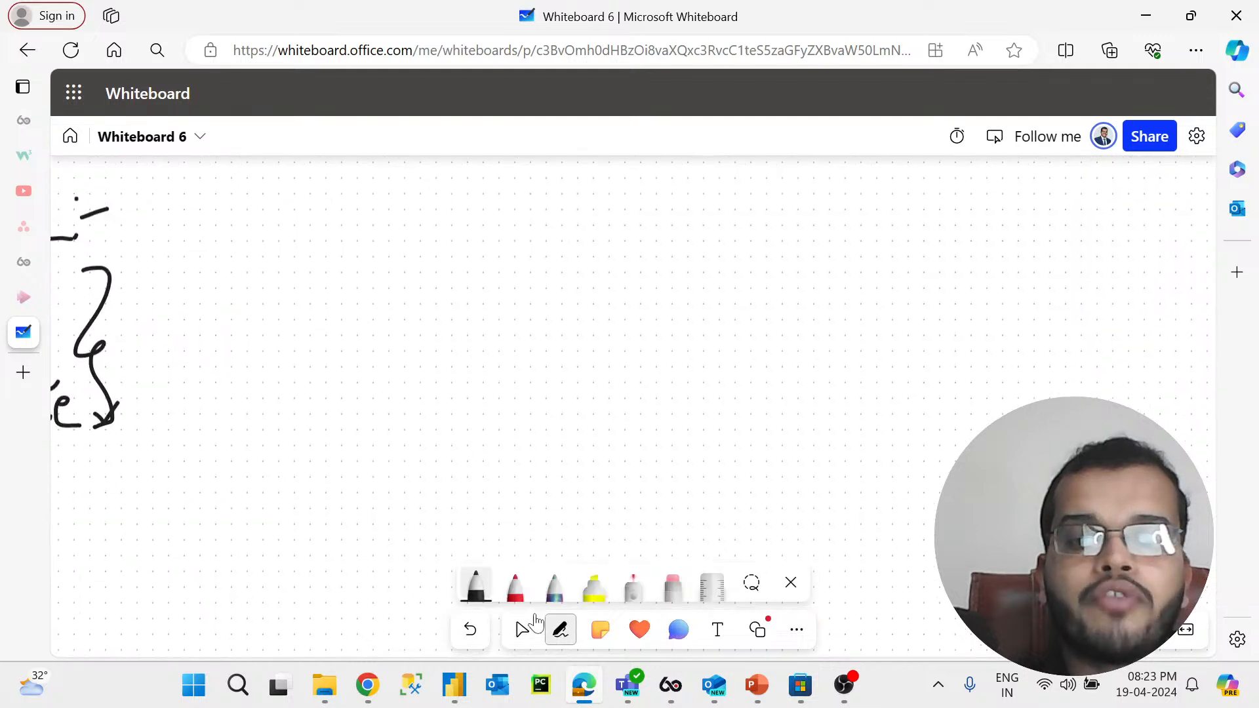
pyautogui.click(528, 603)
pyautogui.moveTo(378, 191)
pyautogui.mouseDown()
pyautogui.moveTo(390, 237)
pyautogui.moveTo(477, 174)
pyautogui.moveTo(485, 217)
pyautogui.moveTo(539, 225)
pyautogui.mouseUp()
pyautogui.click(512, 221)
pyautogui.moveTo(562, 169)
pyautogui.mouseDown()
pyautogui.moveTo(582, 216)
pyautogui.moveTo(583, 185)
pyautogui.moveTo(625, 218)
pyautogui.mouseUp()
pyautogui.moveTo(611, 176)
pyautogui.mouseDown()
pyautogui.moveTo(662, 164)
pyautogui.moveTo(663, 220)
pyautogui.moveTo(690, 191)
pyautogui.moveTo(710, 215)
pyautogui.moveTo(772, 219)
pyautogui.mouseUp()
# Step: Write 2. Dimension Table below the Fact Table line
pyautogui.moveTo(392, 329); pyautogui.dragTo(423, 347)
pyautogui.click(430, 331)
pyautogui.moveTo(468, 308)
pyautogui.mouseDown()
pyautogui.moveTo(470, 338)
pyautogui.moveTo(490, 304)
pyautogui.moveTo(474, 338)
pyautogui.moveTo(517, 328)
pyautogui.moveTo(512, 303)
pyautogui.moveTo(554, 325)
pyautogui.mouseUp()
pyautogui.click(510, 319)
pyautogui.click(512, 300)
pyautogui.moveTo(560, 318)
pyautogui.mouseDown()
pyautogui.moveTo(590, 327)
pyautogui.moveTo(603, 299)
pyautogui.moveTo(613, 321)
pyautogui.moveTo(643, 310)
pyautogui.moveTo(672, 326)
pyautogui.moveTo(695, 306)
pyautogui.moveTo(722, 321)
pyautogui.moveTo(743, 305)
pyautogui.moveTo(743, 321)
pyautogui.moveTo(766, 283)
pyautogui.moveTo(779, 322)
pyautogui.moveTo(792, 320)
pyautogui.mouseUp()
pyautogui.click(643, 289)
pyautogui.moveTo(791, 278); pyautogui.dragTo(799, 322)
pyautogui.click(837, 270)
pyautogui.moveTo(799, 320)
pyautogui.mouseDown()
pyautogui.moveTo(844, 280)
pyautogui.moveTo(852, 314)
pyautogui.mouseUp()
pyautogui.moveTo(856, 307)
pyautogui.mouseDown()
pyautogui.moveTo(876, 301)
pyautogui.moveTo(881, 314)
pyautogui.mouseUp()
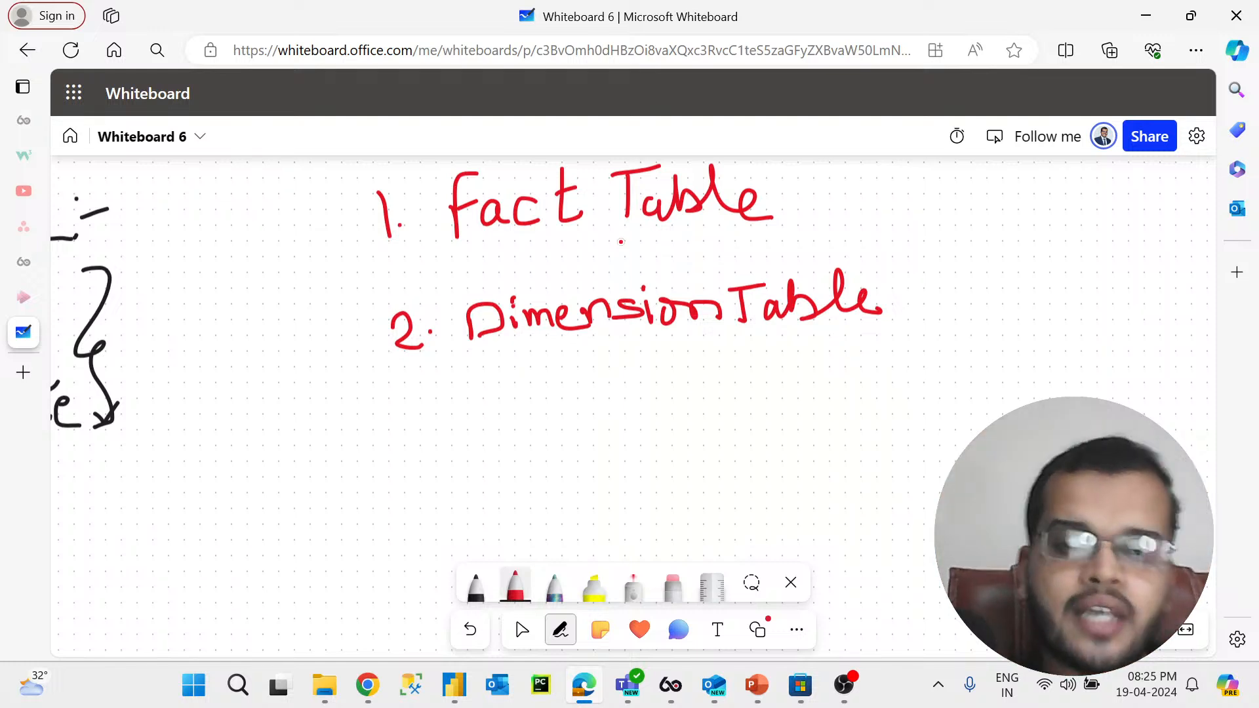
# Step: Switch to Power Query Editor and compare the columns of the Order Master and Customer Table queries
pyautogui.click(454, 685)
pyautogui.click(470, 615)
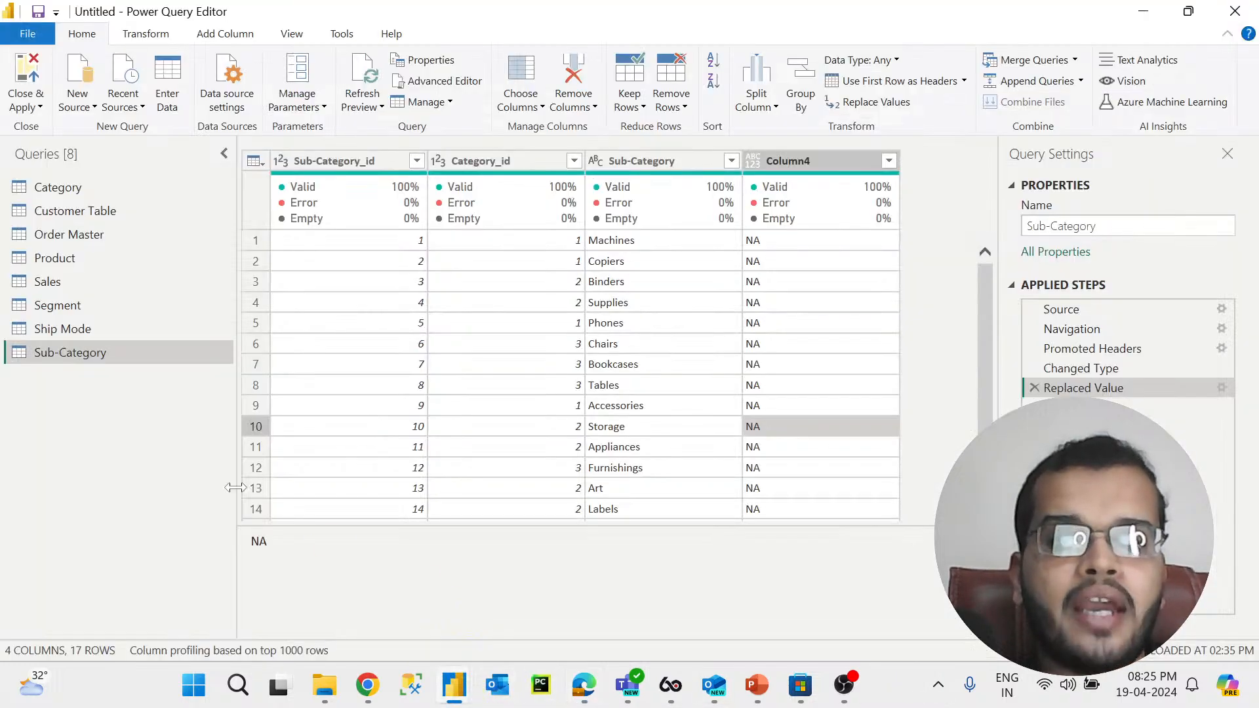
pyautogui.click(93, 244)
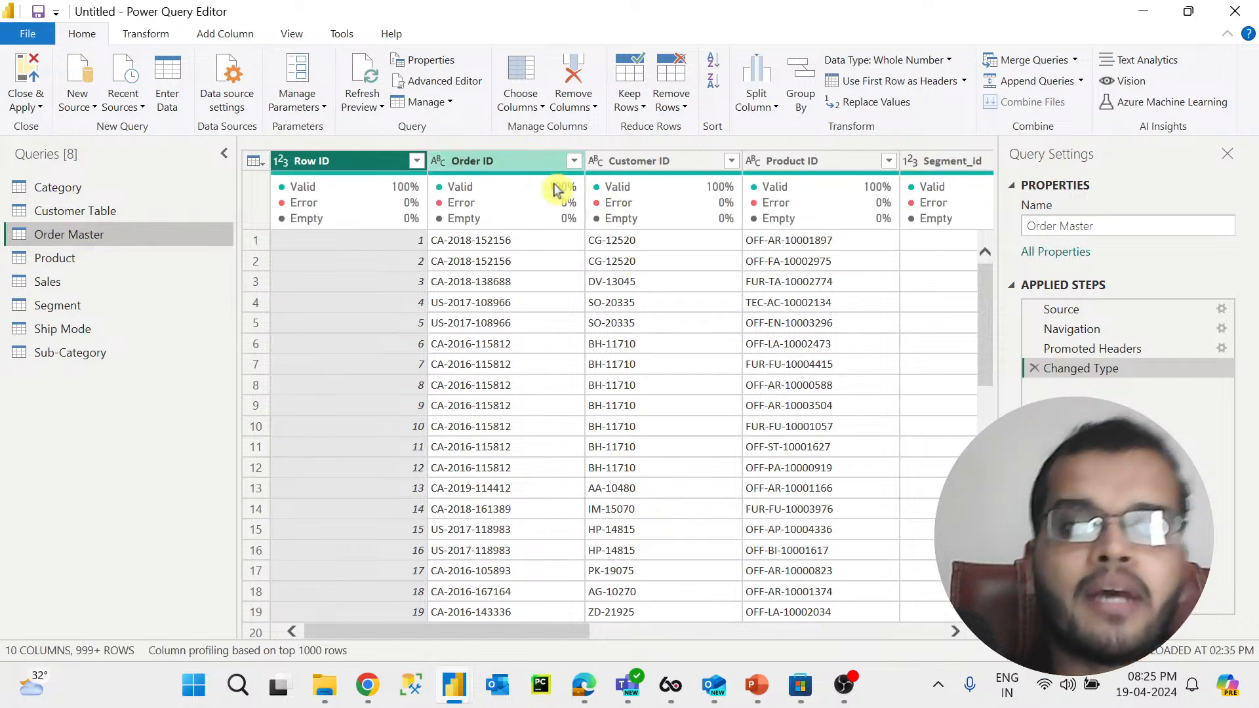
pyautogui.click(657, 168)
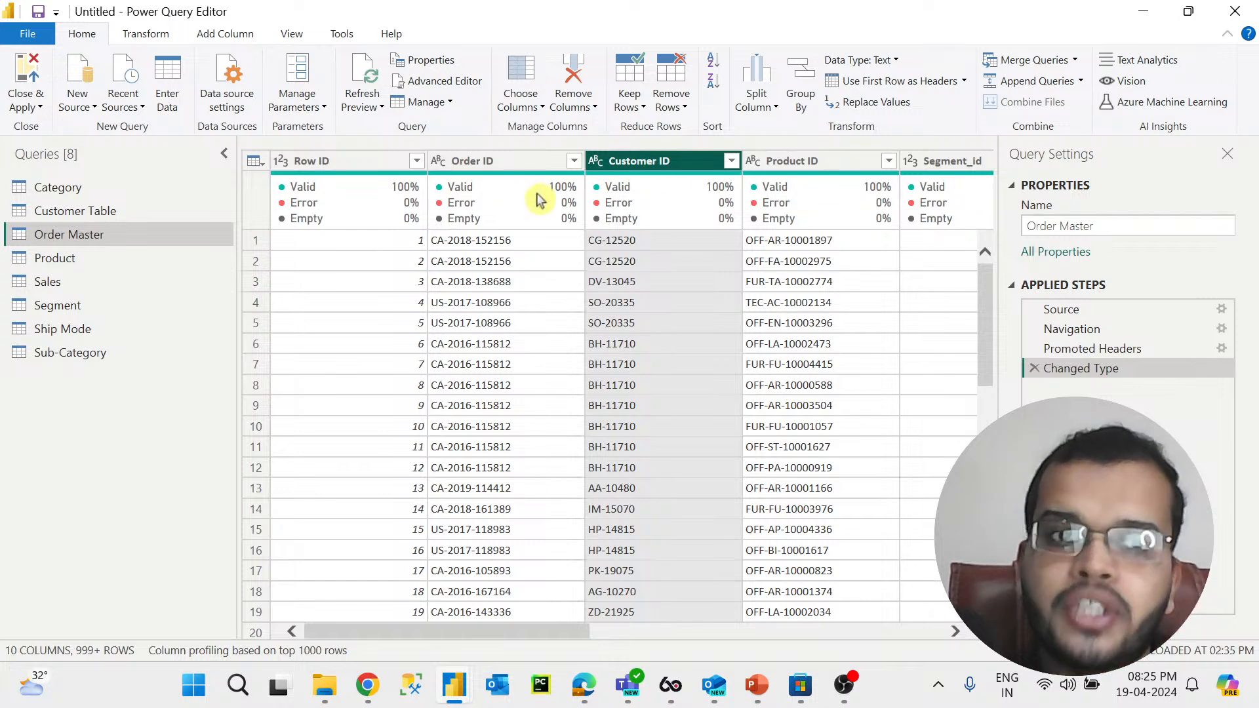
pyautogui.click(160, 210)
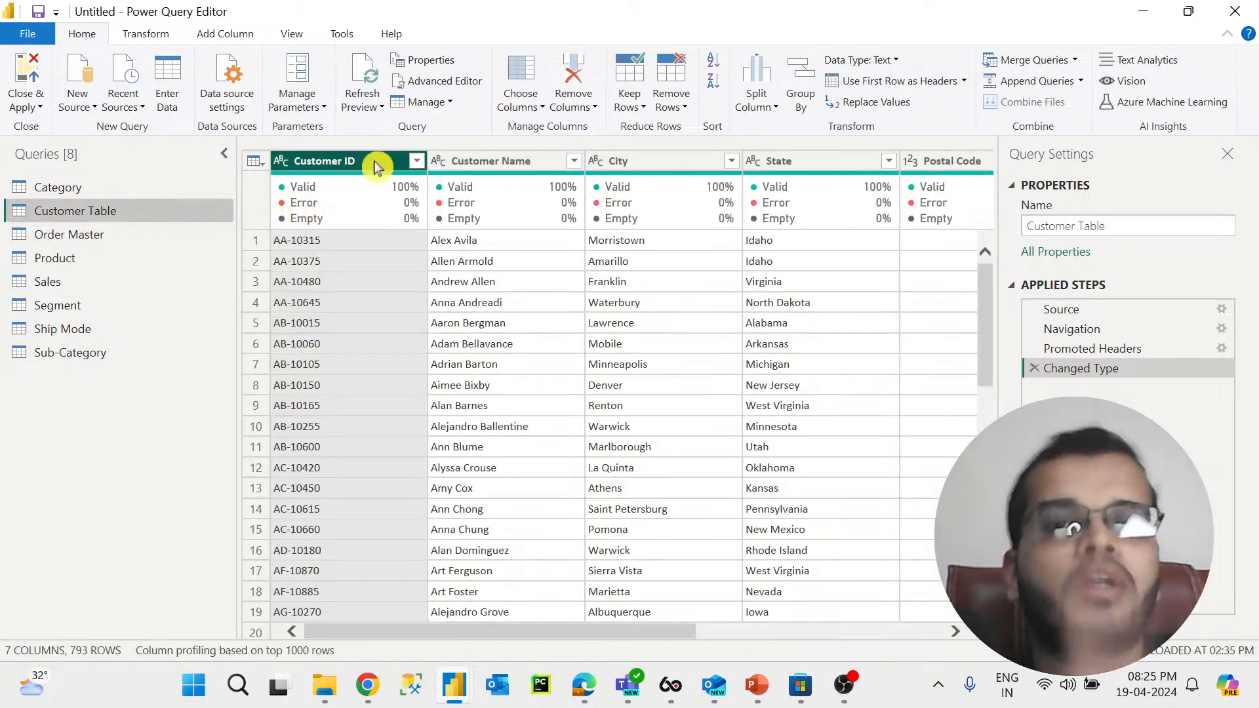
pyautogui.moveTo(326, 173)
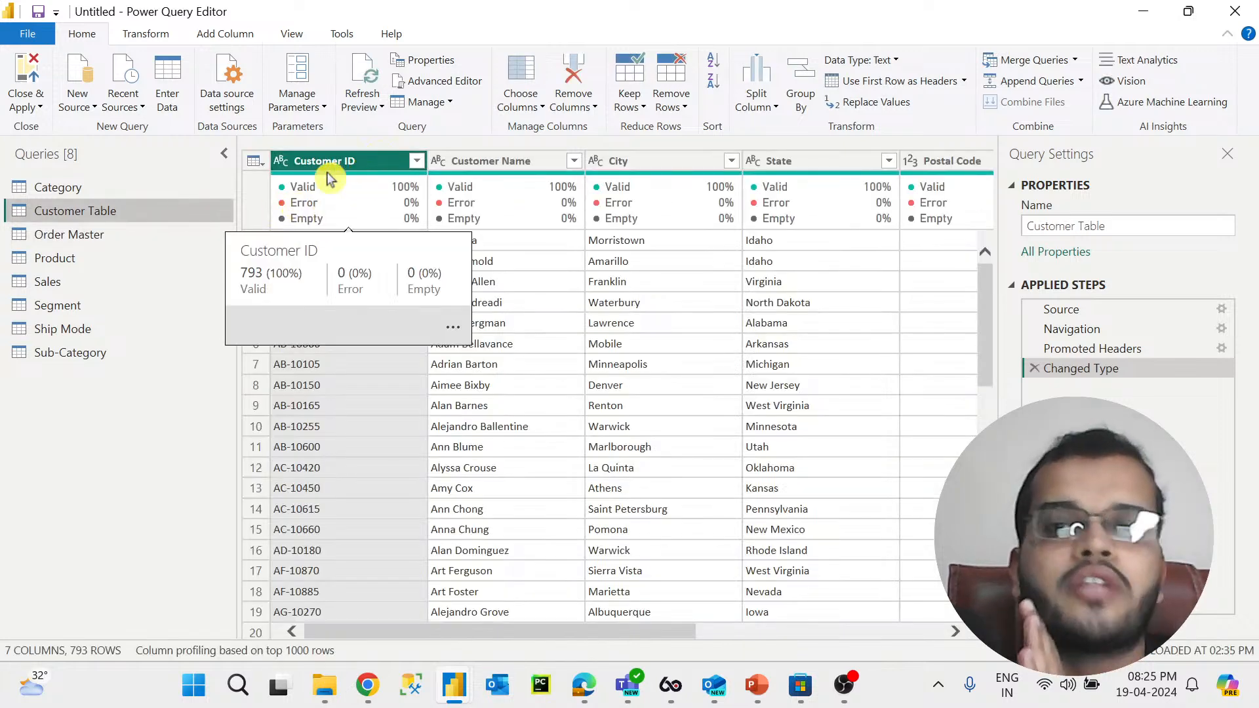
pyautogui.click(99, 236)
pyautogui.moveTo(430, 633); pyautogui.dragTo(689, 626)
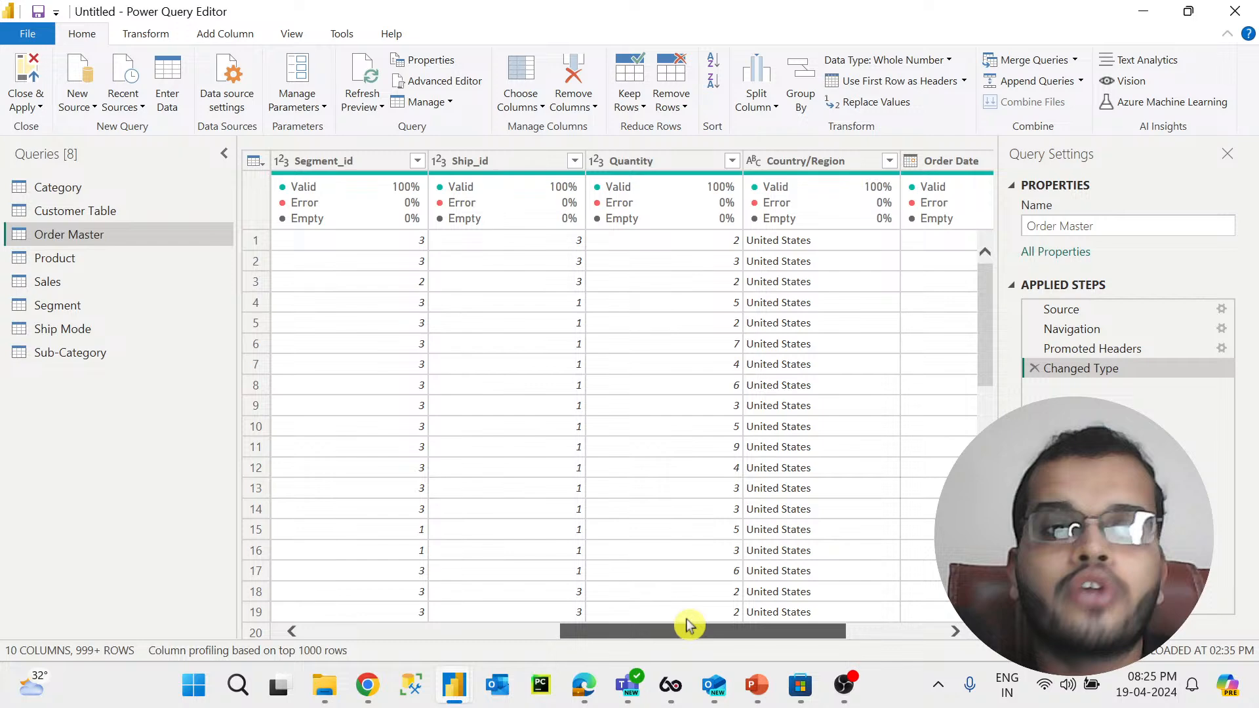
# Step: Browse the Sales, Order Master, Customer Table, Ship Mode and Segment queries
pyautogui.click(99, 285)
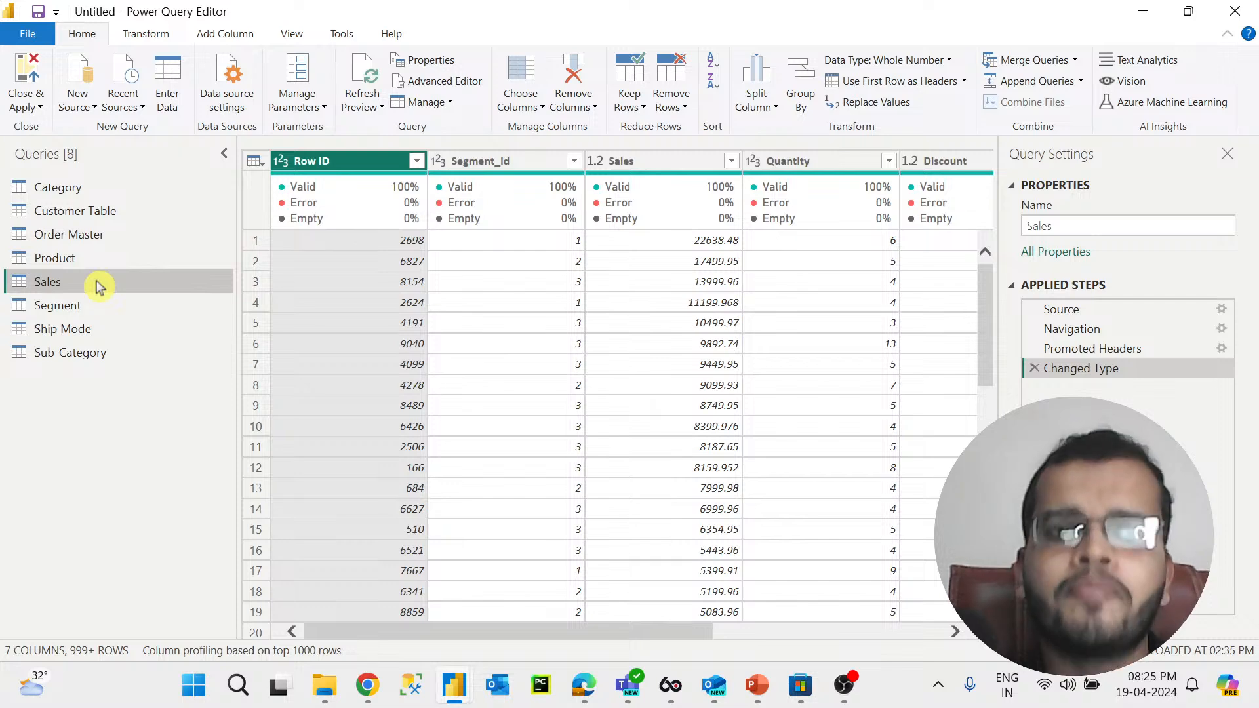
pyautogui.click(105, 238)
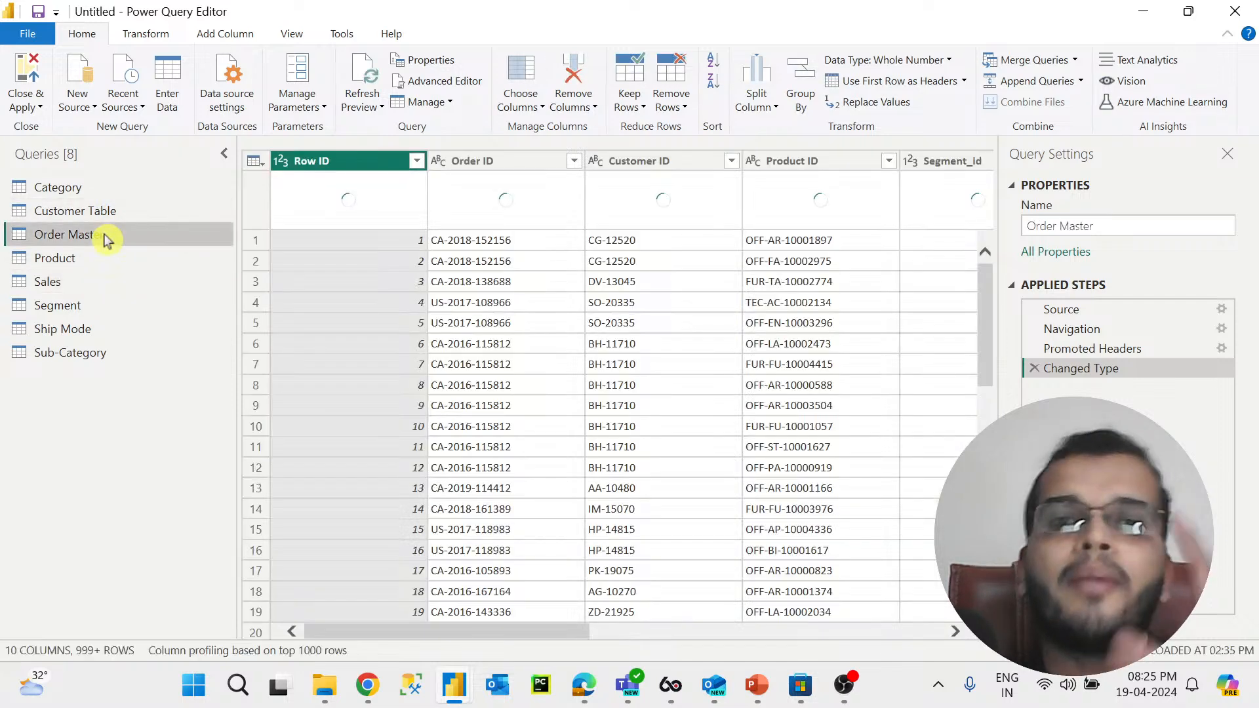
pyautogui.click(104, 213)
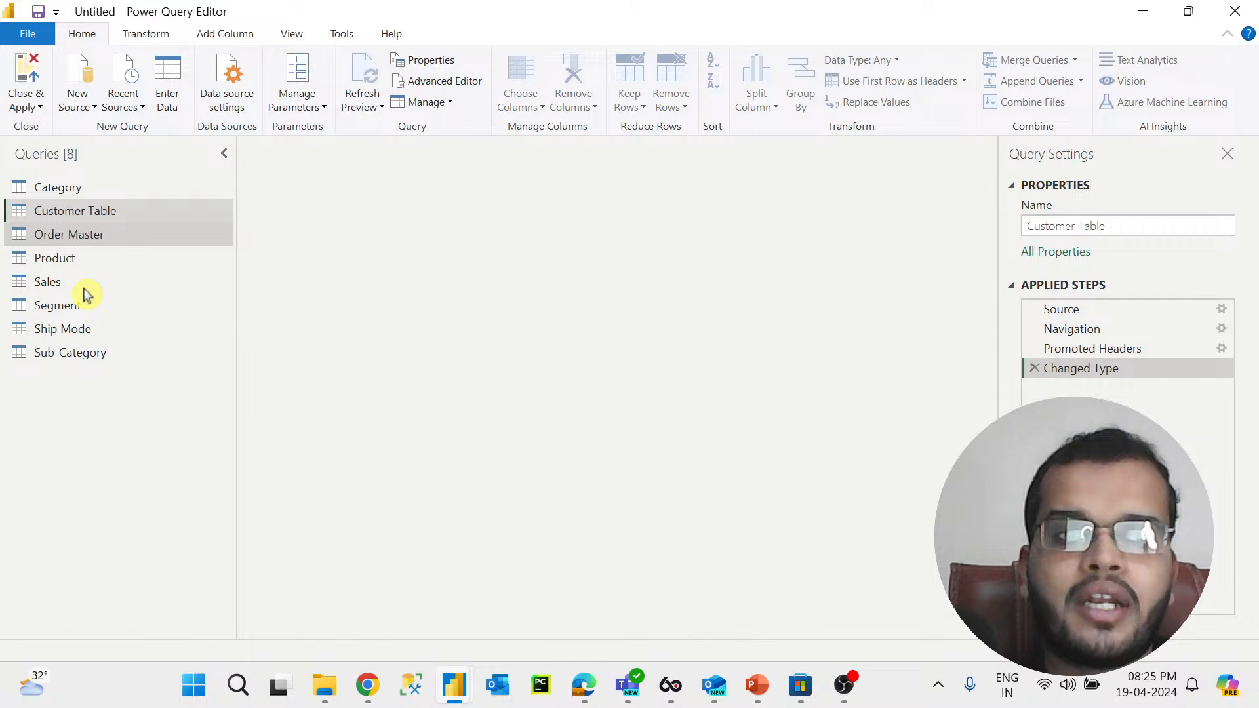
pyautogui.click(84, 281)
pyautogui.click(89, 328)
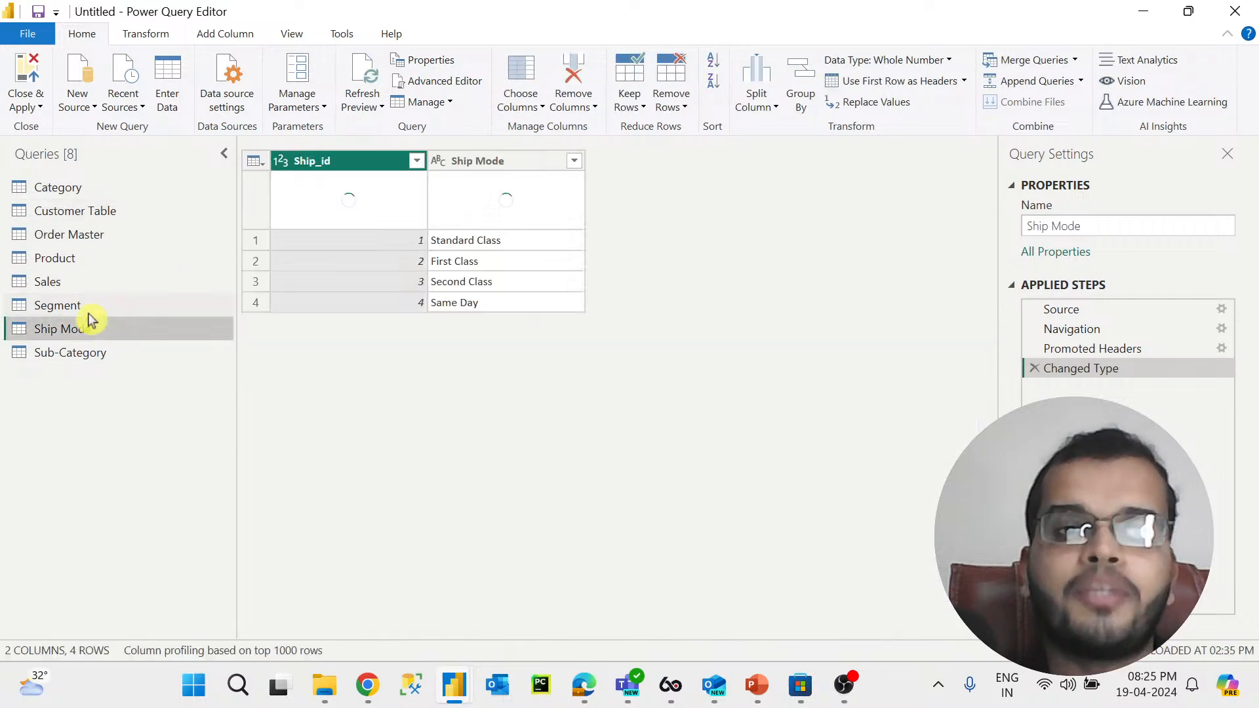
pyautogui.click(88, 309)
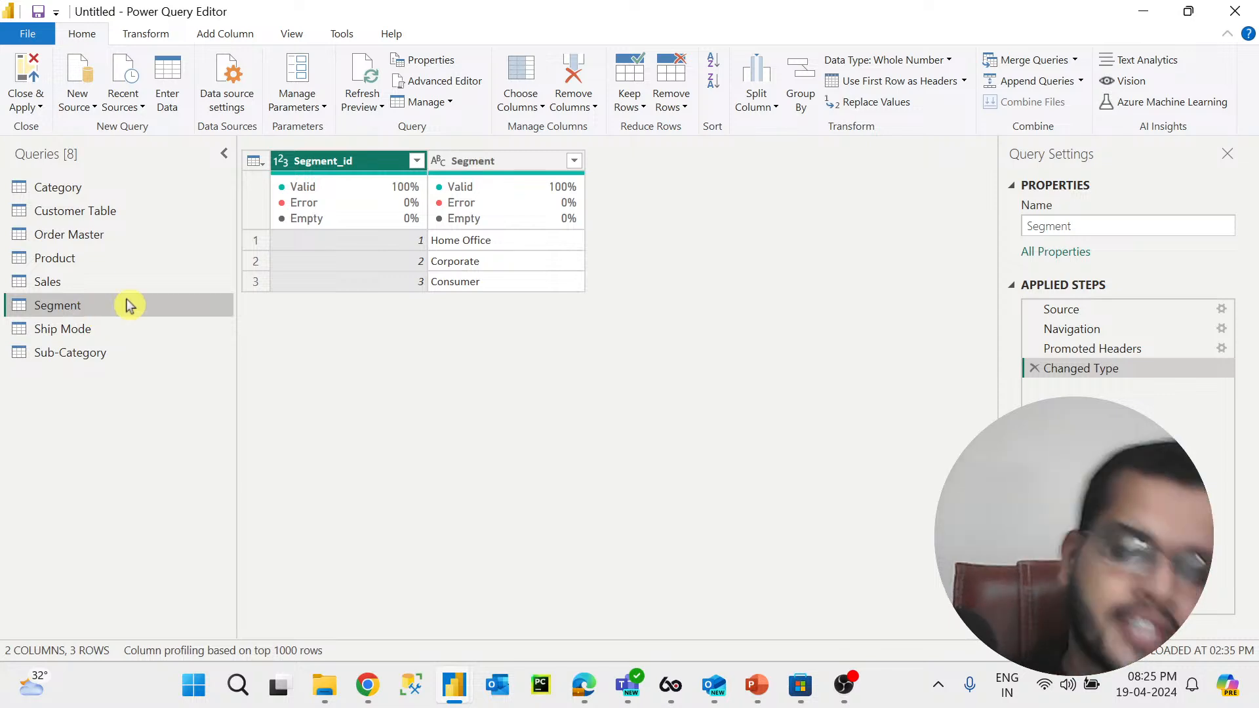
# Step: Return to the whiteboard, move to a blank area and write the underlined heading STAR SCHEMA in black ink
pyautogui.click(583, 685)
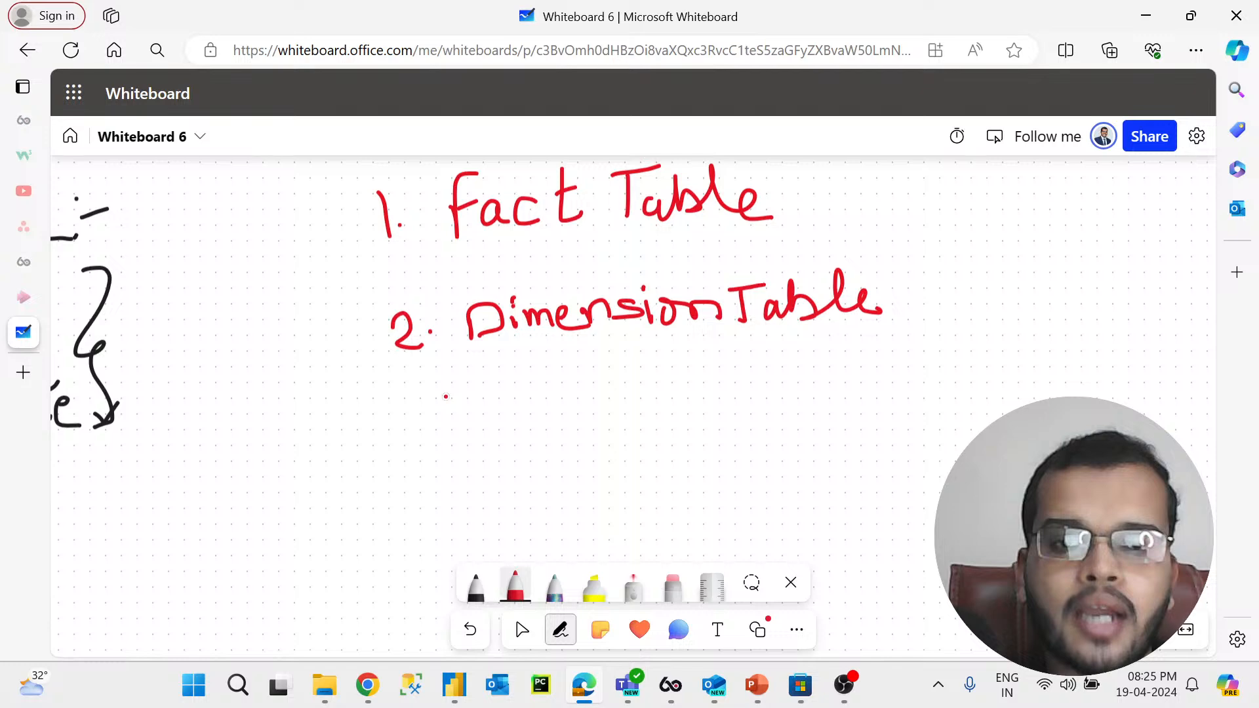
pyautogui.click(514, 617)
pyautogui.scroll(-3, 413, 459)
pyautogui.hscroll(-5, 413, 459)
pyautogui.scroll(-5, 545, 284)
pyautogui.click(561, 629)
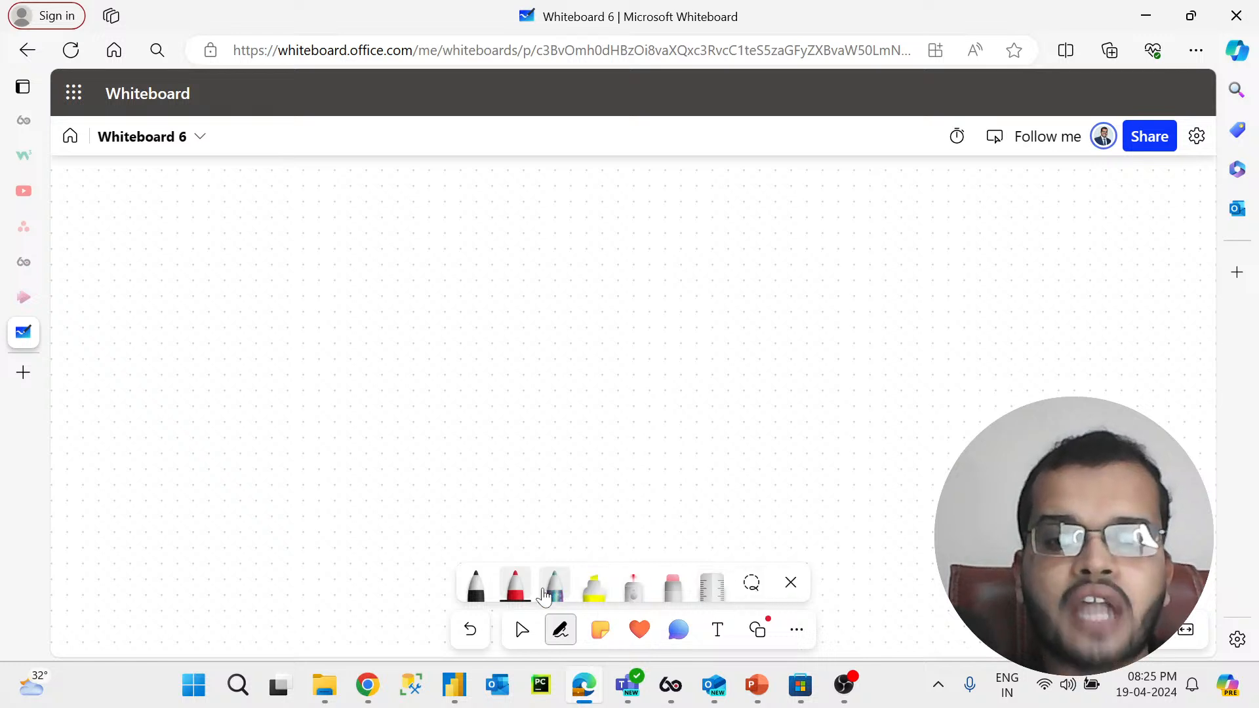
pyautogui.click(476, 586)
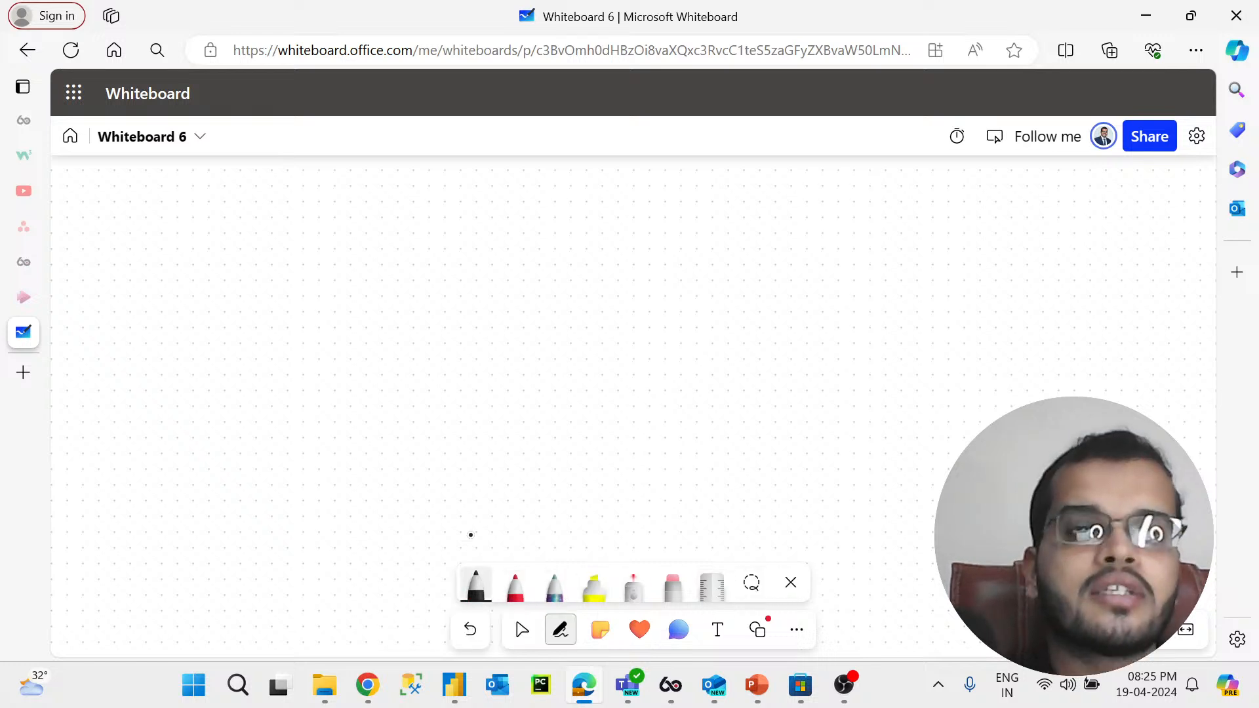
pyautogui.moveTo(532, 463)
pyautogui.mouseDown()
pyautogui.moveTo(526, 339)
pyautogui.moveTo(666, 331)
pyautogui.moveTo(672, 469)
pyautogui.moveTo(525, 482)
pyautogui.moveTo(526, 459)
pyautogui.mouseUp()
pyautogui.moveTo(570, 170)
pyautogui.mouseDown()
pyautogui.moveTo(553, 195)
pyautogui.moveTo(595, 186)
pyautogui.moveTo(597, 199)
pyautogui.moveTo(604, 167)
pyautogui.mouseUp()
pyautogui.moveTo(625, 198); pyautogui.dragTo(627, 169)
pyautogui.moveTo(627, 169)
pyautogui.mouseDown()
pyautogui.moveTo(633, 208)
pyautogui.moveTo(642, 168)
pyautogui.mouseUp()
pyautogui.moveTo(641, 168)
pyautogui.mouseDown()
pyautogui.moveTo(647, 189)
pyautogui.moveTo(679, 205)
pyautogui.mouseUp()
pyautogui.moveTo(544, 211); pyautogui.dragTo(675, 217)
pyautogui.moveTo(717, 169)
pyautogui.mouseDown()
pyautogui.moveTo(733, 186)
pyautogui.moveTo(700, 192)
pyautogui.mouseUp()
pyautogui.moveTo(760, 173)
pyautogui.mouseDown()
pyautogui.moveTo(750, 181)
pyautogui.moveTo(776, 195)
pyautogui.mouseUp()
pyautogui.moveTo(776, 195)
pyautogui.mouseDown()
pyautogui.moveTo(794, 177)
pyautogui.moveTo(807, 202)
pyautogui.moveTo(890, 205)
pyautogui.mouseUp()
pyautogui.moveTo(723, 213); pyautogui.dragTo(889, 216)
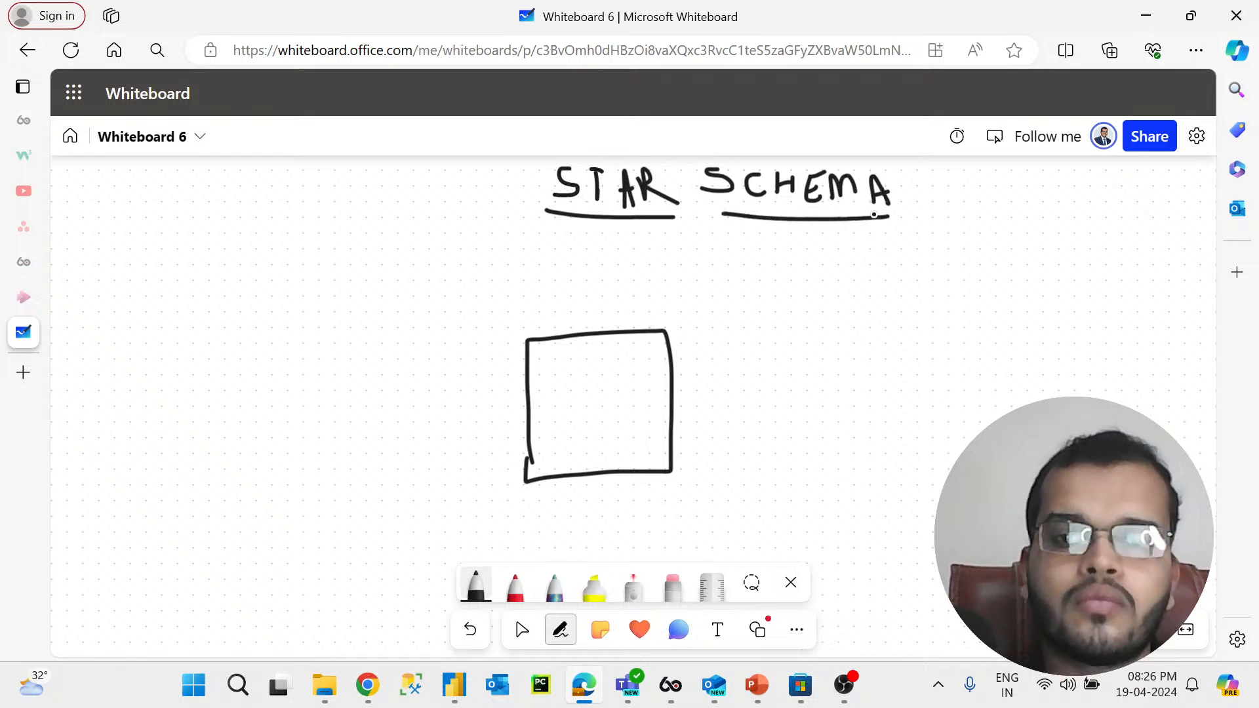
# Step: Label the central box F.T and draw a D.T box to its upper right
pyautogui.moveTo(556, 378)
pyautogui.mouseDown()
pyautogui.moveTo(554, 403)
pyautogui.moveTo(576, 360)
pyautogui.moveTo(579, 379)
pyautogui.moveTo(613, 390)
pyautogui.mouseUp()
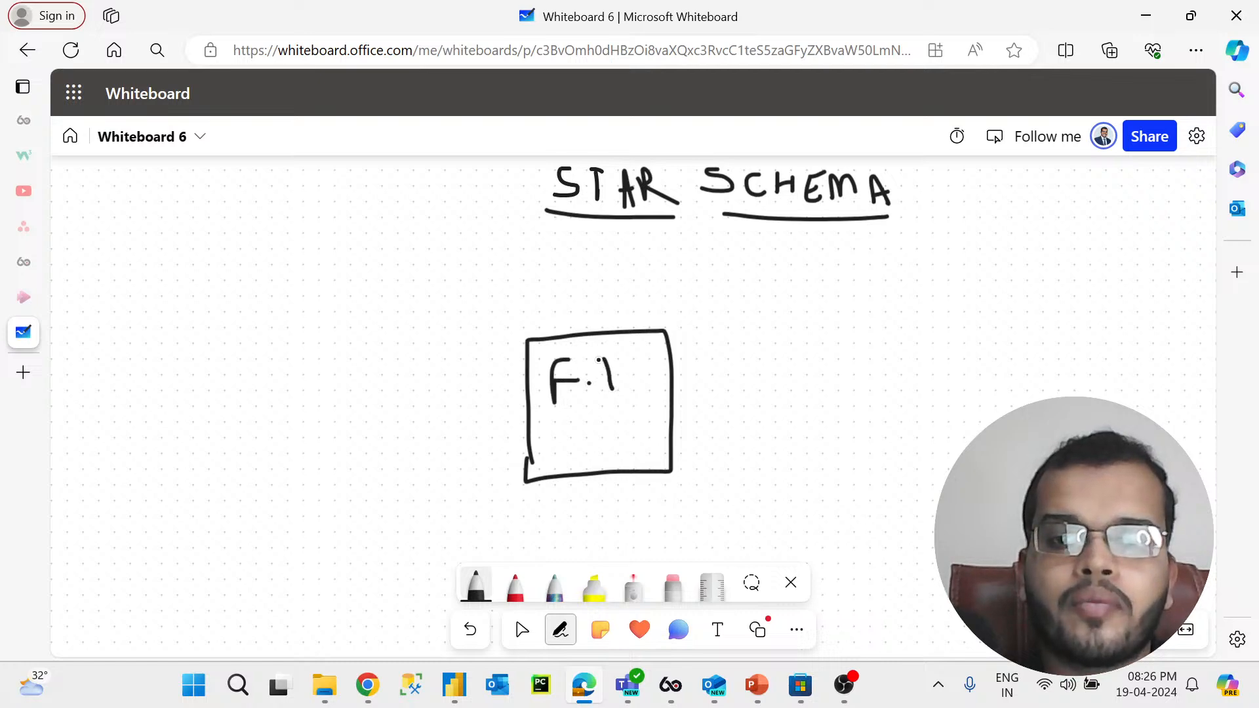
pyautogui.moveTo(801, 350)
pyautogui.mouseDown()
pyautogui.moveTo(790, 274)
pyautogui.moveTo(859, 251)
pyautogui.moveTo(877, 351)
pyautogui.moveTo(795, 361)
pyautogui.moveTo(803, 295)
pyautogui.moveTo(827, 307)
pyautogui.moveTo(803, 320)
pyautogui.moveTo(853, 318)
pyautogui.mouseUp()
pyautogui.click(835, 296)
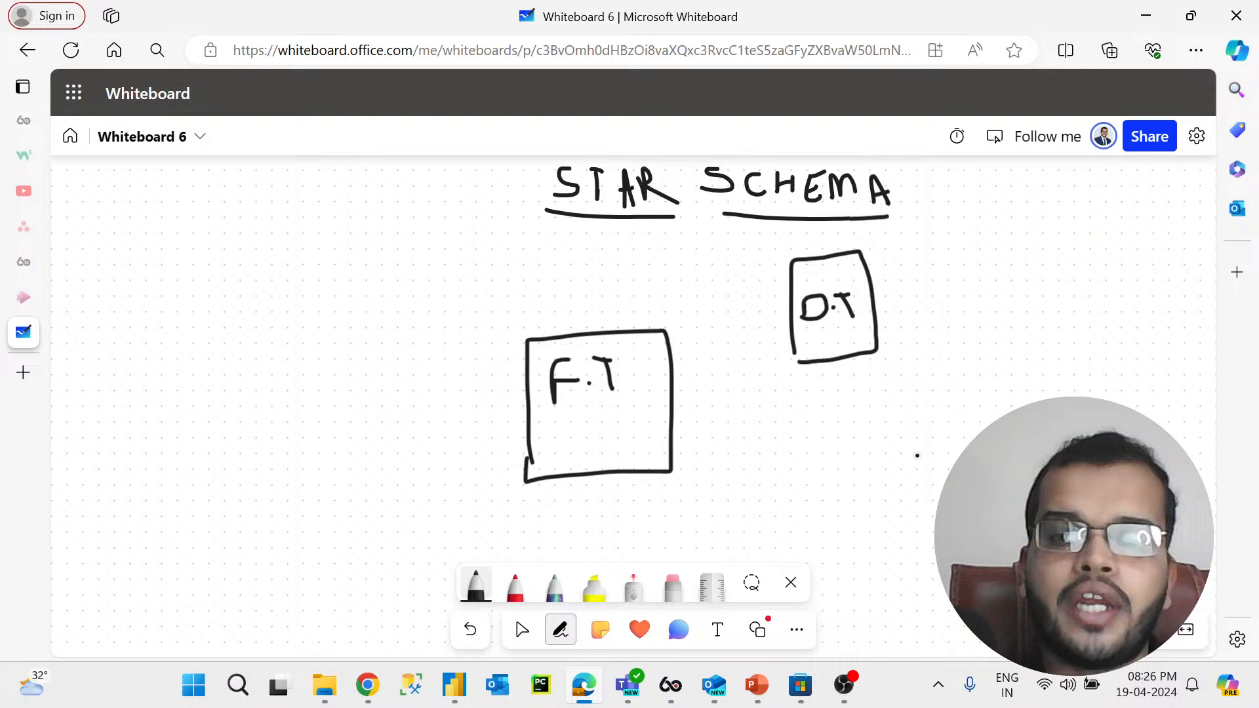
# Step: Draw another D.T box to the lower right of the F.T box
pyautogui.moveTo(913, 499)
pyautogui.mouseDown()
pyautogui.moveTo(895, 401)
pyautogui.moveTo(987, 414)
pyautogui.mouseUp()
pyautogui.moveTo(983, 498); pyautogui.dragTo(909, 502)
pyautogui.moveTo(916, 412); pyautogui.dragTo(926, 458)
pyautogui.moveTo(961, 415)
pyautogui.mouseDown()
pyautogui.moveTo(964, 444)
pyautogui.moveTo(975, 404)
pyautogui.mouseUp()
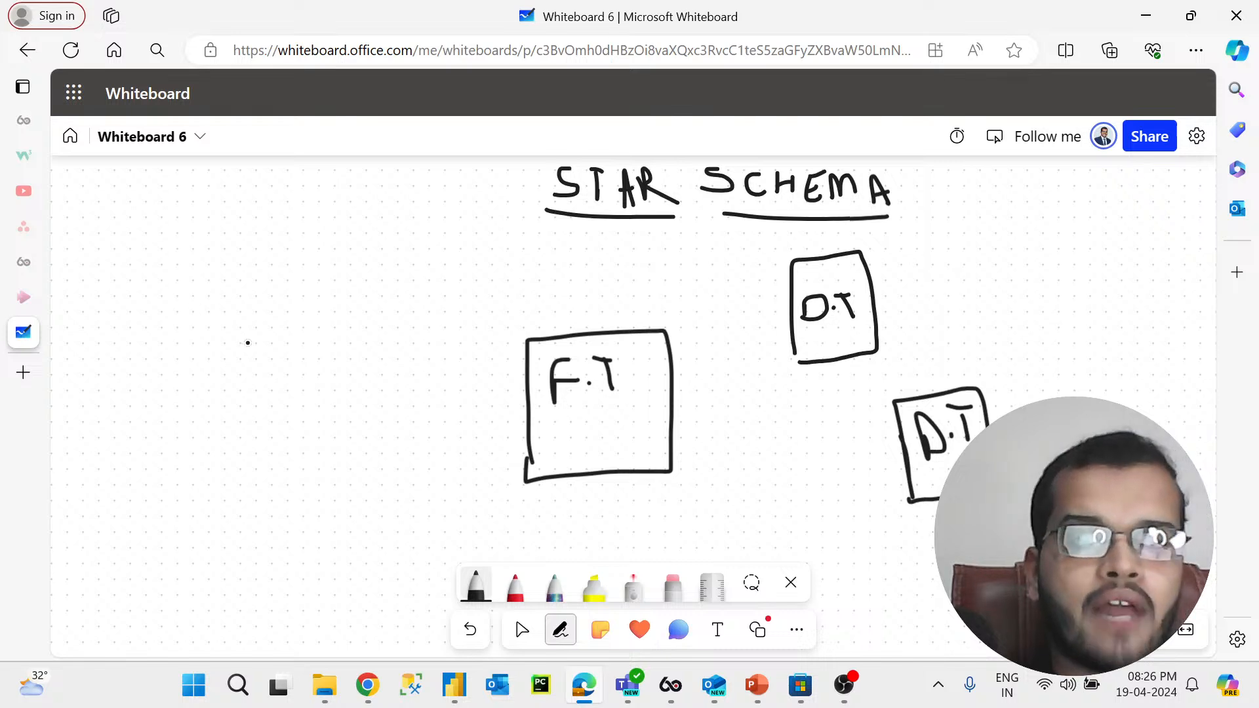
# Step: Draw two more D.T boxes on the left side of the board
pyautogui.moveTo(184, 338)
pyautogui.mouseDown()
pyautogui.moveTo(183, 239)
pyautogui.moveTo(280, 271)
pyautogui.moveTo(216, 343)
pyautogui.moveTo(175, 345)
pyautogui.mouseUp()
pyautogui.moveTo(197, 265)
pyautogui.mouseDown()
pyautogui.moveTo(198, 292)
pyautogui.moveTo(255, 287)
pyautogui.moveTo(258, 256)
pyautogui.mouseUp()
pyautogui.click(227, 278)
pyautogui.moveTo(228, 525)
pyautogui.mouseDown()
pyautogui.moveTo(233, 453)
pyautogui.moveTo(301, 520)
pyautogui.moveTo(247, 566)
pyautogui.moveTo(222, 546)
pyautogui.moveTo(223, 558)
pyautogui.mouseUp()
pyautogui.moveTo(249, 499); pyautogui.dragTo(251, 519)
pyautogui.click(274, 501)
pyautogui.moveTo(291, 477); pyautogui.dragTo(292, 509)
pyautogui.moveTo(274, 484); pyautogui.dragTo(306, 470)
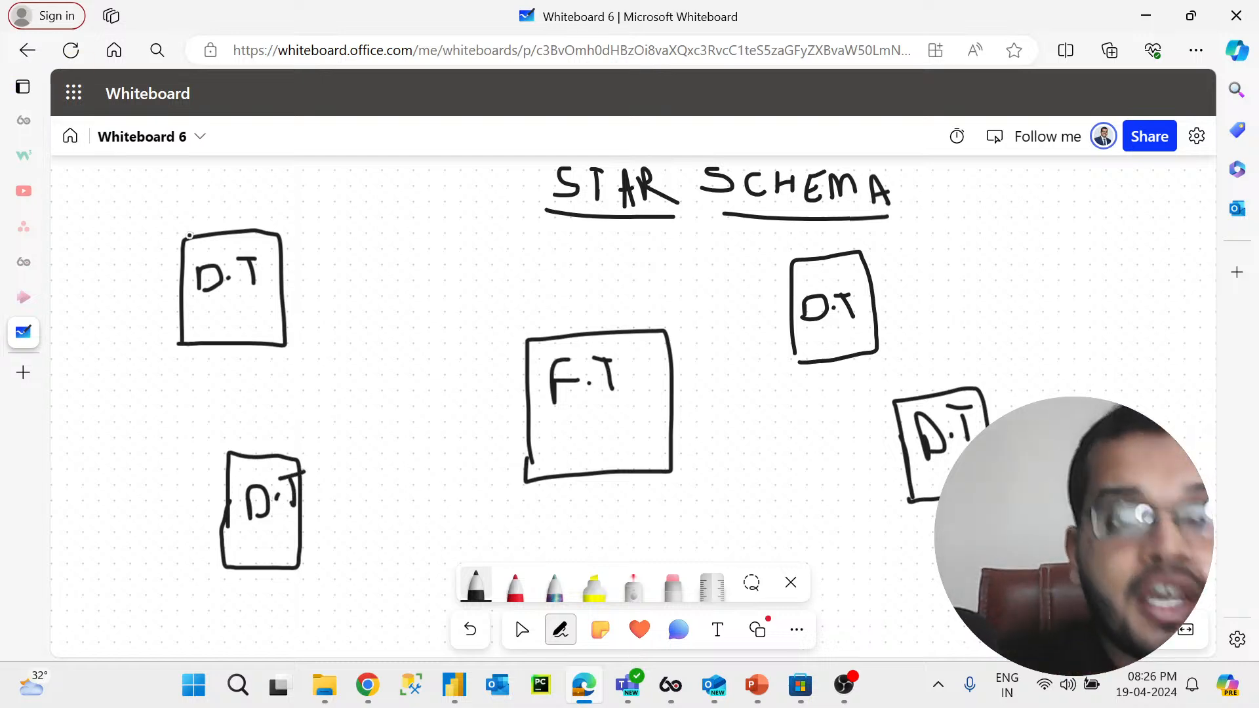
# Step: Connect each of the four D.T boxes to the F.T box with lines
pyautogui.moveTo(346, 305); pyautogui.dragTo(526, 386)
pyautogui.moveTo(306, 536); pyautogui.dragTo(527, 430)
pyautogui.moveTo(793, 309); pyautogui.dragTo(668, 382)
pyautogui.moveTo(907, 464); pyautogui.dragTo(668, 434)
# Step: Add arrowheads on the connecting lines pointing into F.T, plus an arrow from the heading to F.T
pyautogui.moveTo(357, 320)
pyautogui.mouseDown()
pyautogui.moveTo(390, 321)
pyautogui.moveTo(381, 293)
pyautogui.mouseUp()
pyautogui.moveTo(419, 478)
pyautogui.mouseDown()
pyautogui.moveTo(441, 487)
pyautogui.moveTo(431, 506)
pyautogui.mouseUp()
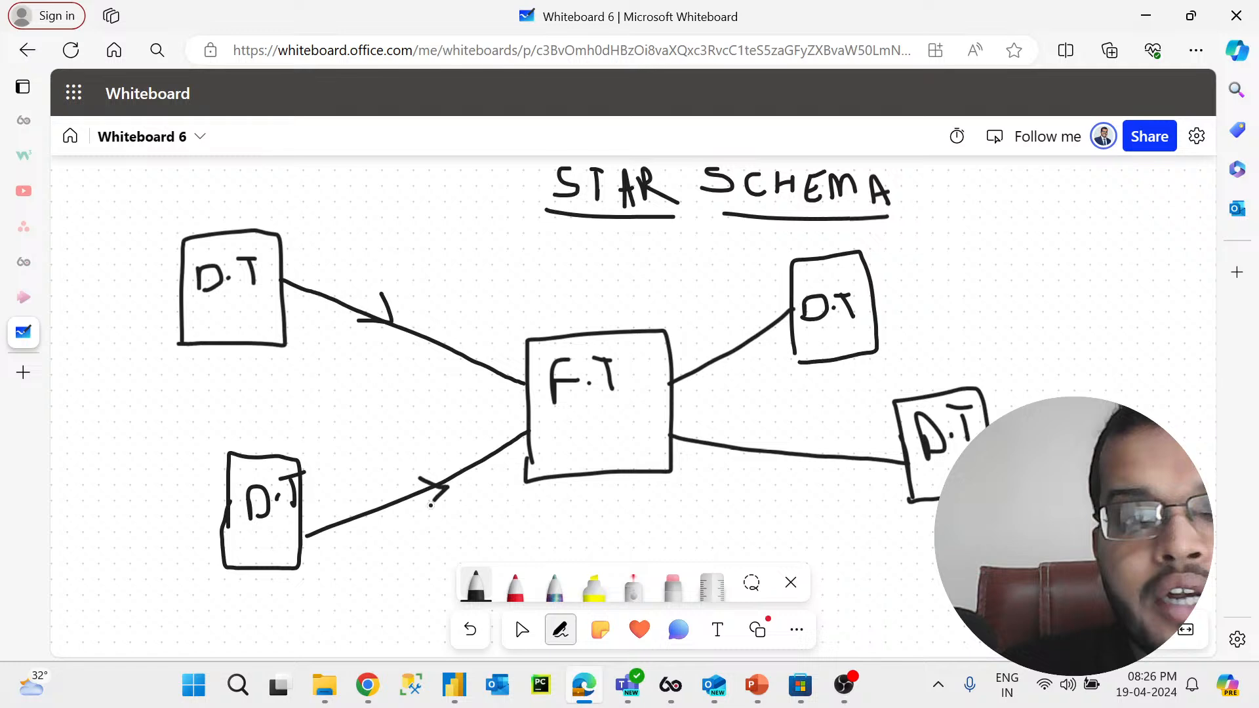
pyautogui.moveTo(726, 335)
pyautogui.mouseDown()
pyautogui.moveTo(716, 361)
pyautogui.moveTo(735, 377)
pyautogui.mouseUp()
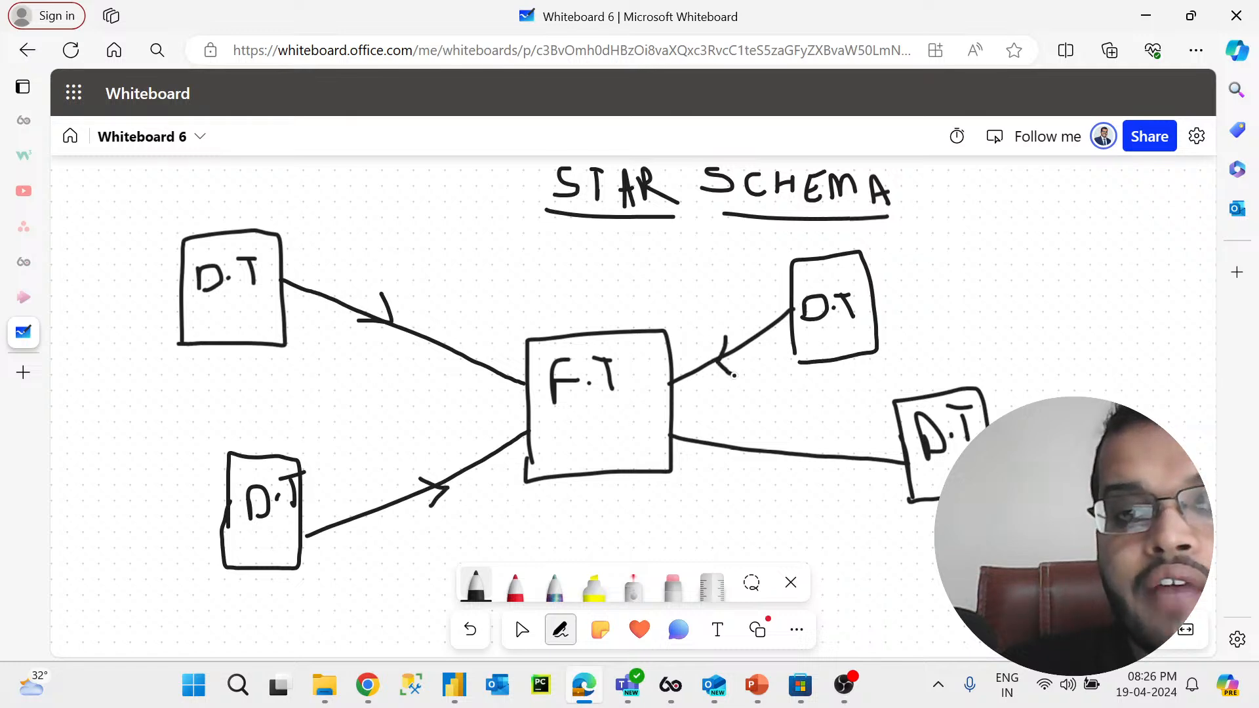
pyautogui.moveTo(801, 444)
pyautogui.mouseDown()
pyautogui.moveTo(779, 458)
pyautogui.moveTo(793, 476)
pyautogui.mouseUp()
pyautogui.moveTo(699, 225)
pyautogui.mouseDown()
pyautogui.moveTo(659, 310)
pyautogui.moveTo(685, 293)
pyautogui.mouseUp()
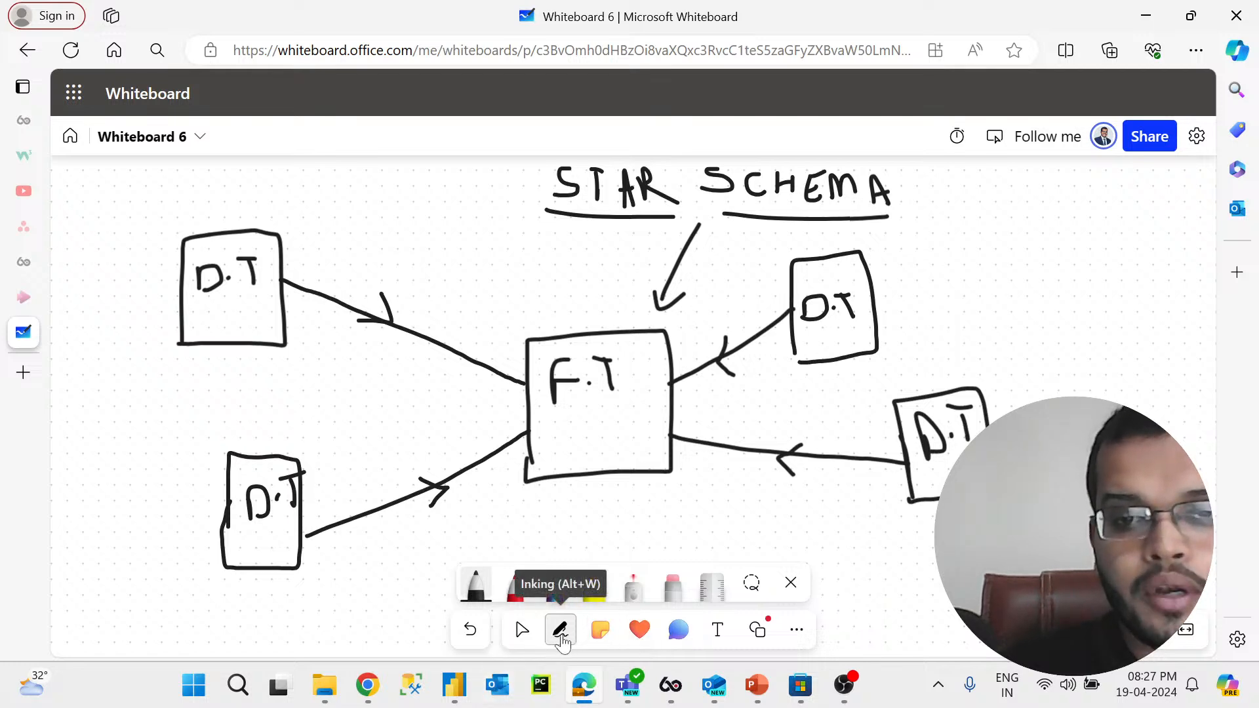
# Step: Erase the word STAR from the heading
pyautogui.click(672, 587)
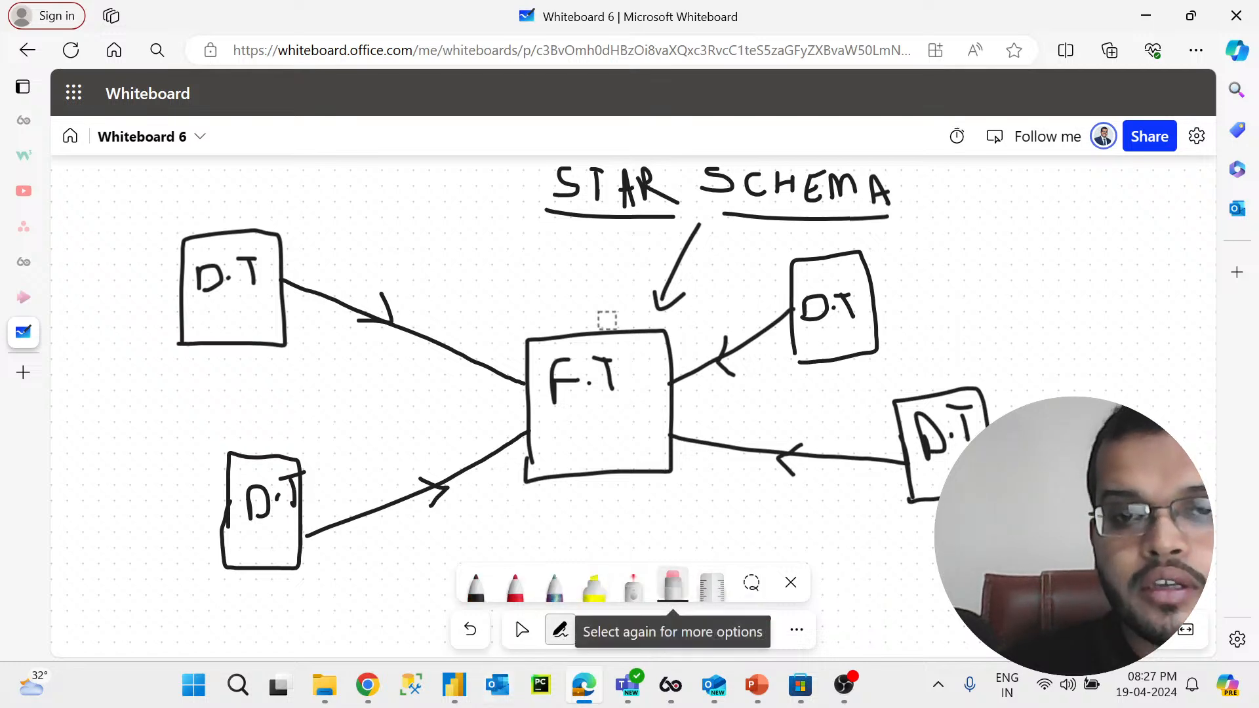
pyautogui.moveTo(551, 169)
pyautogui.mouseDown()
pyautogui.moveTo(661, 173)
pyautogui.moveTo(672, 210)
pyautogui.moveTo(645, 223)
pyautogui.moveTo(536, 211)
pyautogui.moveTo(565, 193)
pyautogui.moveTo(650, 202)
pyautogui.moveTo(657, 191)
pyautogui.moveTo(545, 186)
pyautogui.mouseUp()
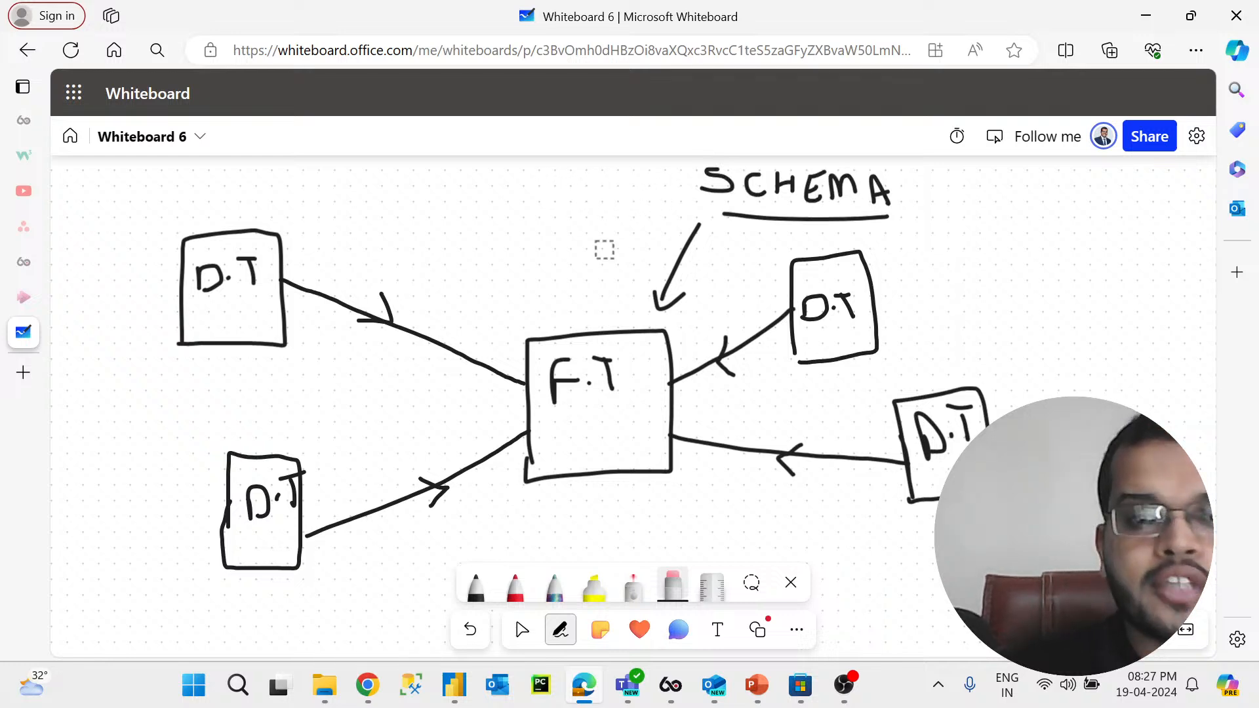
# Step: Write SNOWFLAKE in red before SCHEMA and underline it in red
pyautogui.click(505, 594)
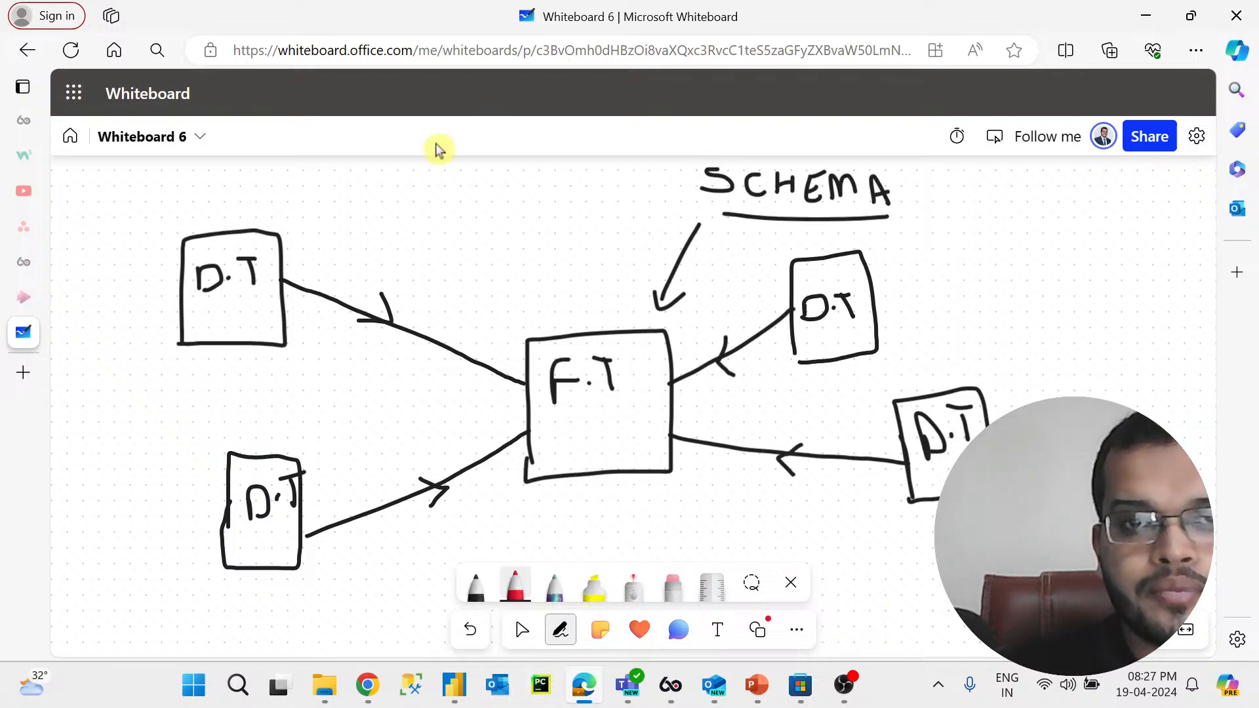
pyautogui.moveTo(482, 164)
pyautogui.mouseDown()
pyautogui.moveTo(457, 183)
pyautogui.moveTo(506, 169)
pyautogui.moveTo(533, 190)
pyautogui.mouseUp()
pyautogui.moveTo(541, 175)
pyautogui.mouseDown()
pyautogui.moveTo(551, 198)
pyautogui.moveTo(571, 171)
pyautogui.moveTo(581, 201)
pyautogui.moveTo(607, 173)
pyautogui.moveTo(604, 186)
pyautogui.moveTo(633, 197)
pyautogui.moveTo(696, 175)
pyautogui.moveTo(705, 190)
pyautogui.moveTo(658, 186)
pyautogui.mouseUp()
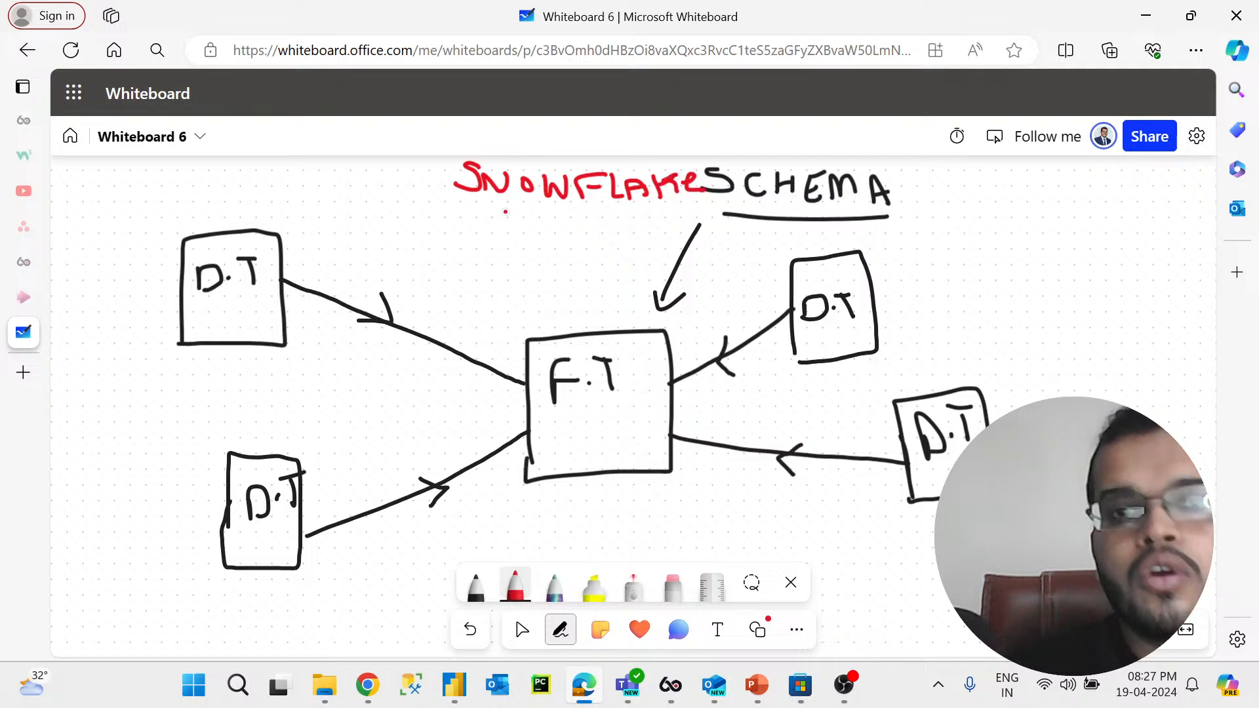
pyautogui.moveTo(481, 213); pyautogui.dragTo(685, 204)
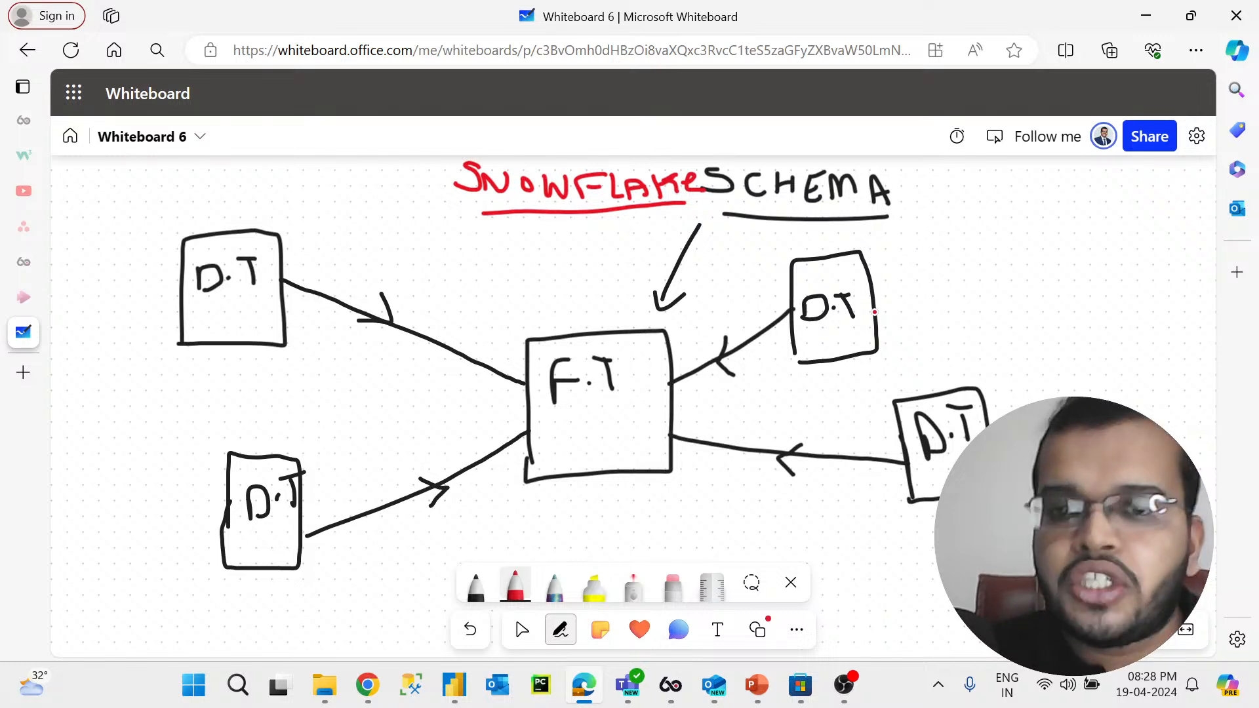
# Step: Draw red D.T boxes beside the upper-right and lower-right D.T boxes and connect them with red lines
pyautogui.moveTo(965, 284)
pyautogui.mouseDown()
pyautogui.moveTo(1042, 194)
pyautogui.moveTo(1049, 285)
pyautogui.mouseUp()
pyautogui.moveTo(983, 233)
pyautogui.mouseDown()
pyautogui.moveTo(987, 257)
pyautogui.moveTo(1015, 251)
pyautogui.moveTo(1027, 225)
pyautogui.mouseUp()
pyautogui.click(1004, 248)
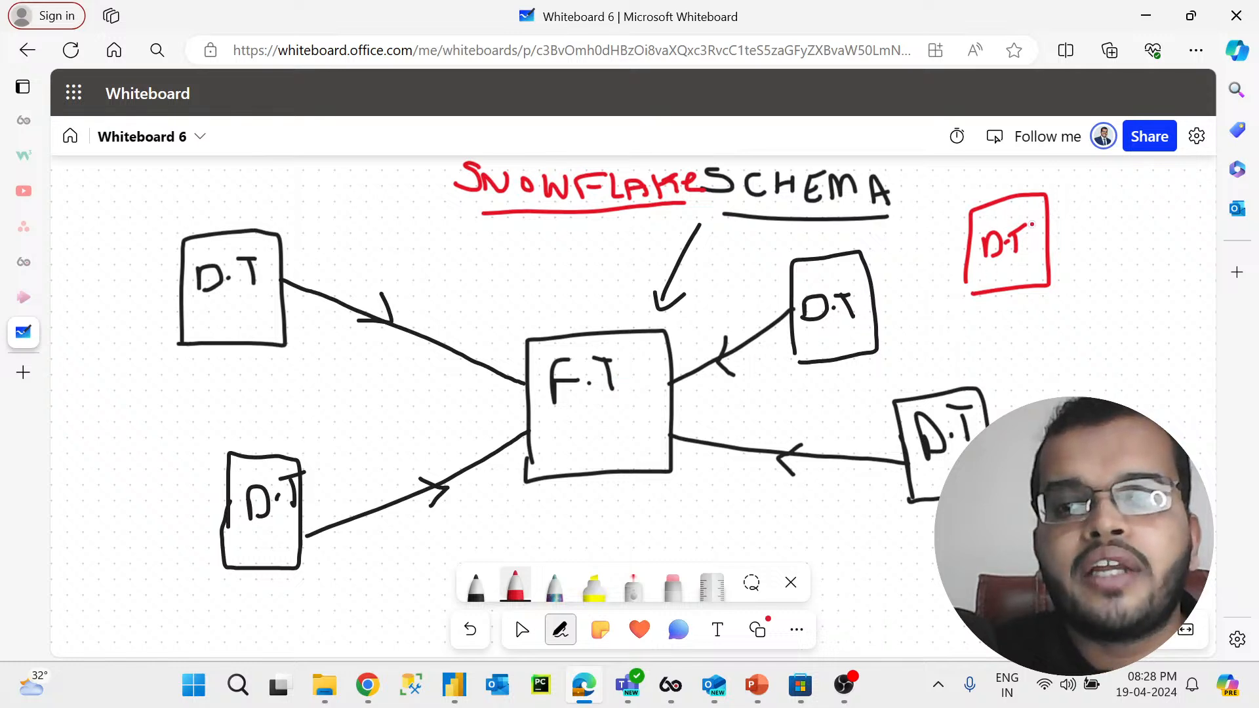
pyautogui.moveTo(870, 282)
pyautogui.mouseDown()
pyautogui.moveTo(884, 238)
pyautogui.moveTo(975, 245)
pyautogui.mouseUp()
pyautogui.moveTo(1093, 420)
pyautogui.mouseDown()
pyautogui.moveTo(1149, 356)
pyautogui.moveTo(1148, 419)
pyautogui.mouseUp()
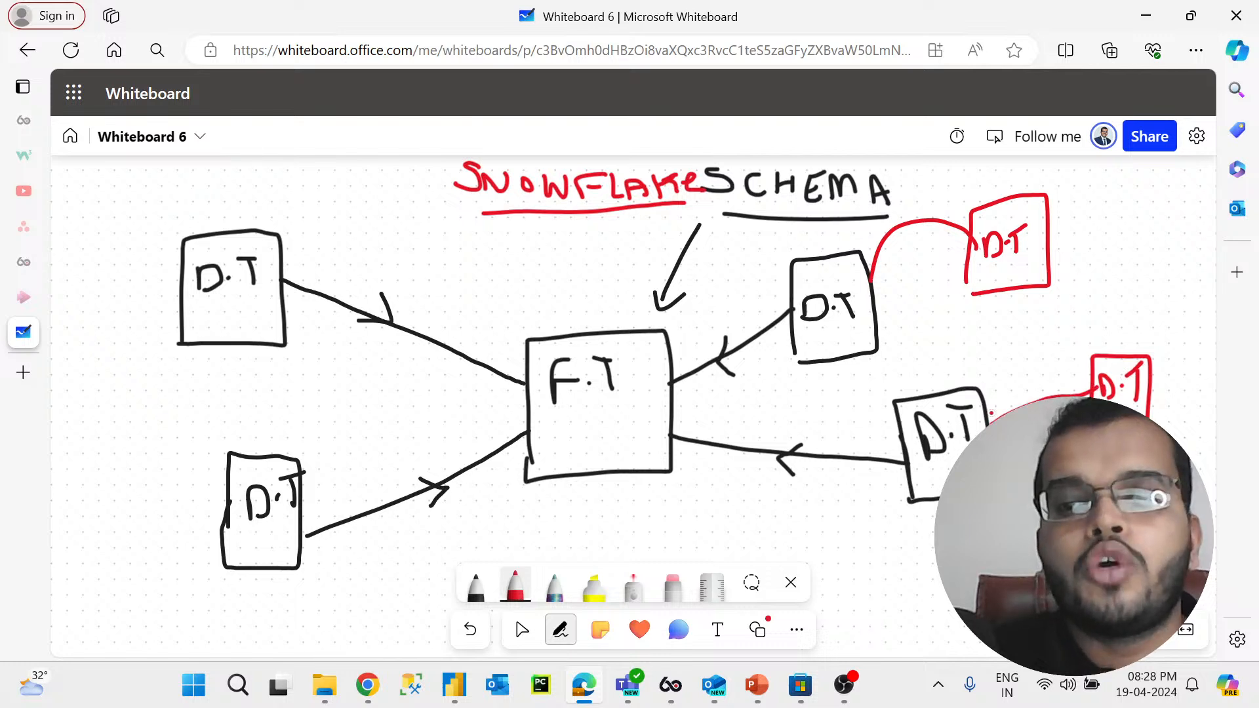
# Step: Draw red D.T boxes linked by arrows beside the two left D.T boxes, add arrowheads to the red connectors, and lengthen the heading underline
pyautogui.moveTo(80, 222)
pyautogui.mouseDown()
pyautogui.moveTo(81, 176)
pyautogui.moveTo(167, 205)
pyautogui.moveTo(156, 270)
pyautogui.moveTo(74, 256)
pyautogui.moveTo(86, 214)
pyautogui.moveTo(96, 233)
pyautogui.moveTo(155, 197)
pyautogui.moveTo(220, 234)
pyautogui.mouseUp()
pyautogui.moveTo(91, 518)
pyautogui.mouseDown()
pyautogui.moveTo(90, 399)
pyautogui.moveTo(138, 446)
pyautogui.moveTo(89, 518)
pyautogui.mouseUp()
pyautogui.moveTo(105, 440)
pyautogui.mouseDown()
pyautogui.moveTo(120, 447)
pyautogui.moveTo(135, 421)
pyautogui.mouseUp()
pyautogui.moveTo(128, 423)
pyautogui.mouseDown()
pyautogui.moveTo(124, 448)
pyautogui.moveTo(219, 431)
pyautogui.moveTo(233, 452)
pyautogui.mouseUp()
pyautogui.moveTo(181, 201); pyautogui.dragTo(205, 189)
pyautogui.moveTo(177, 430)
pyautogui.mouseDown()
pyautogui.moveTo(193, 420)
pyautogui.moveTo(220, 431)
pyautogui.moveTo(224, 396)
pyautogui.mouseUp()
pyautogui.moveTo(939, 198)
pyautogui.mouseDown()
pyautogui.moveTo(925, 216)
pyautogui.moveTo(946, 247)
pyautogui.mouseUp()
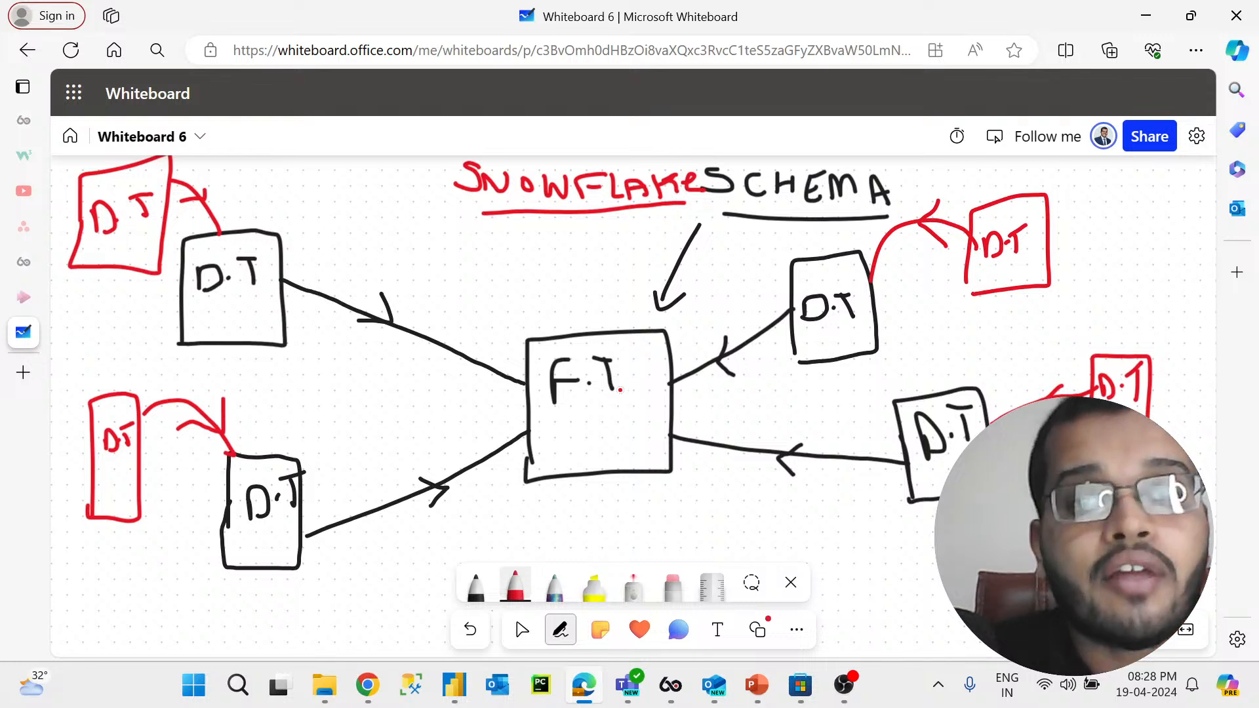
pyautogui.moveTo(420, 217)
pyautogui.mouseDown()
pyautogui.moveTo(472, 227)
pyautogui.moveTo(552, 214)
pyautogui.mouseUp()
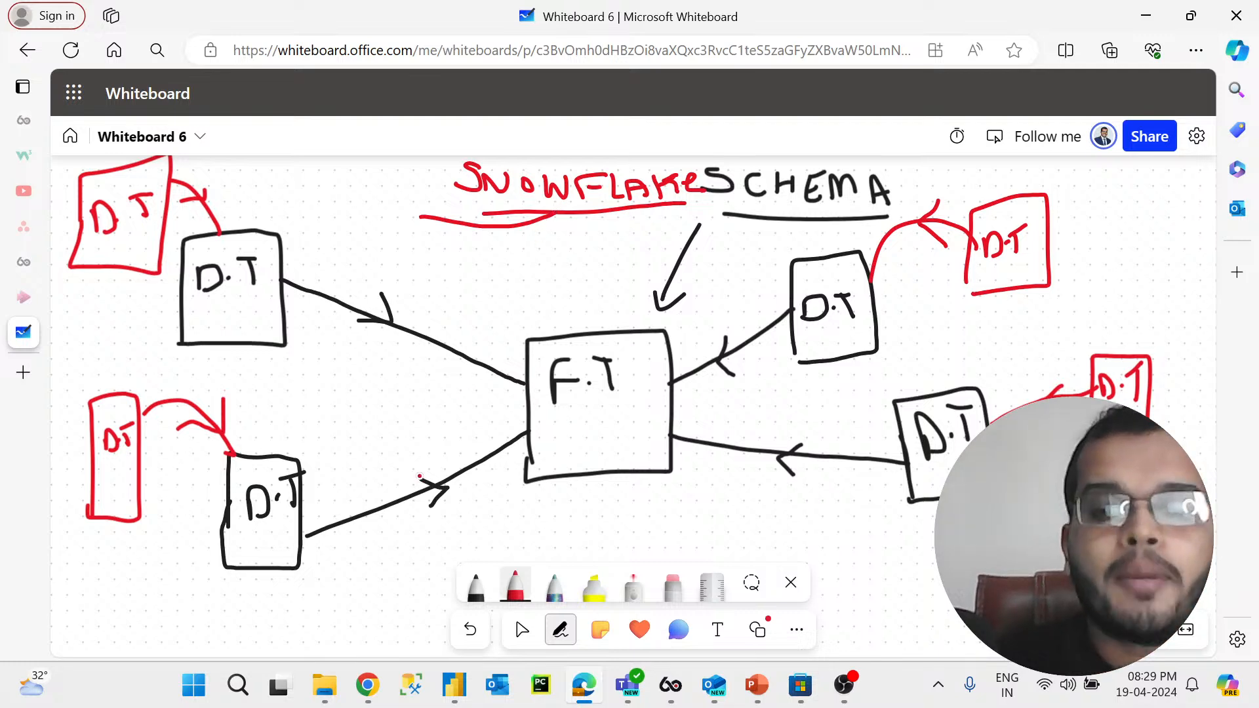
# Step: Switch to the Power Query Editor and review the Sub-Category, Segment, Sales and Category queries
pyautogui.moveTo(454, 697)
pyautogui.click(502, 624)
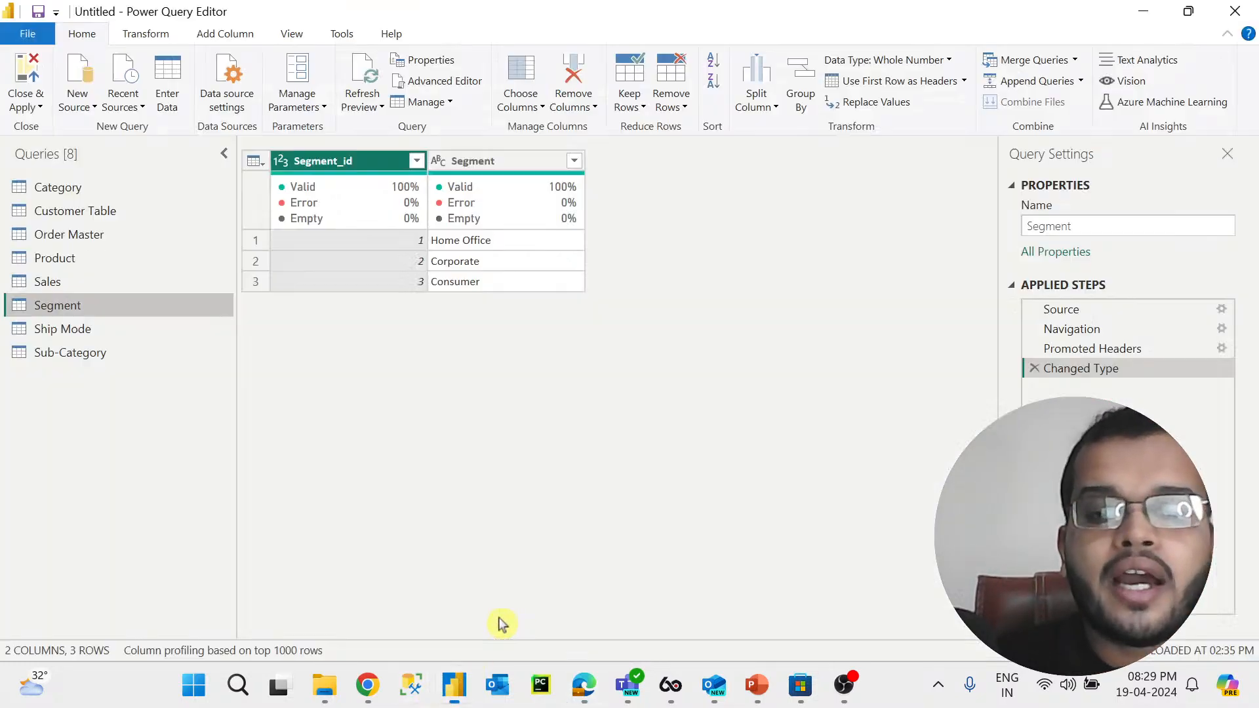
pyautogui.click(164, 360)
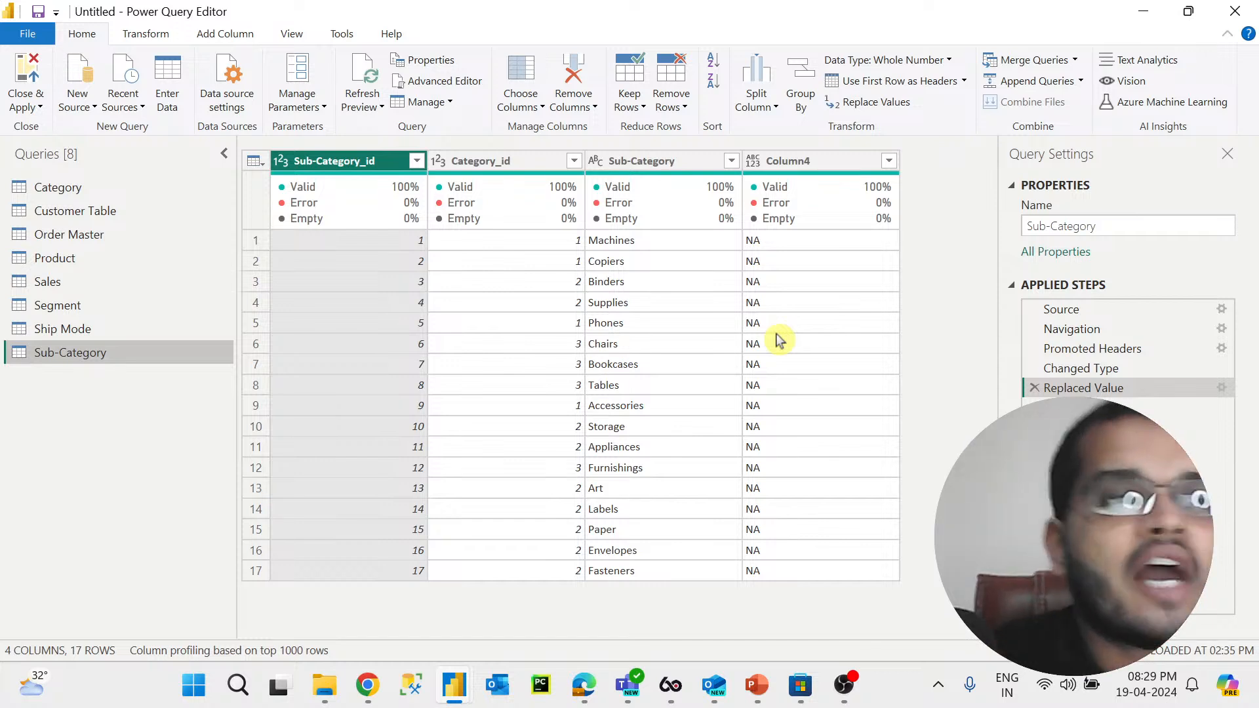
pyautogui.click(83, 307)
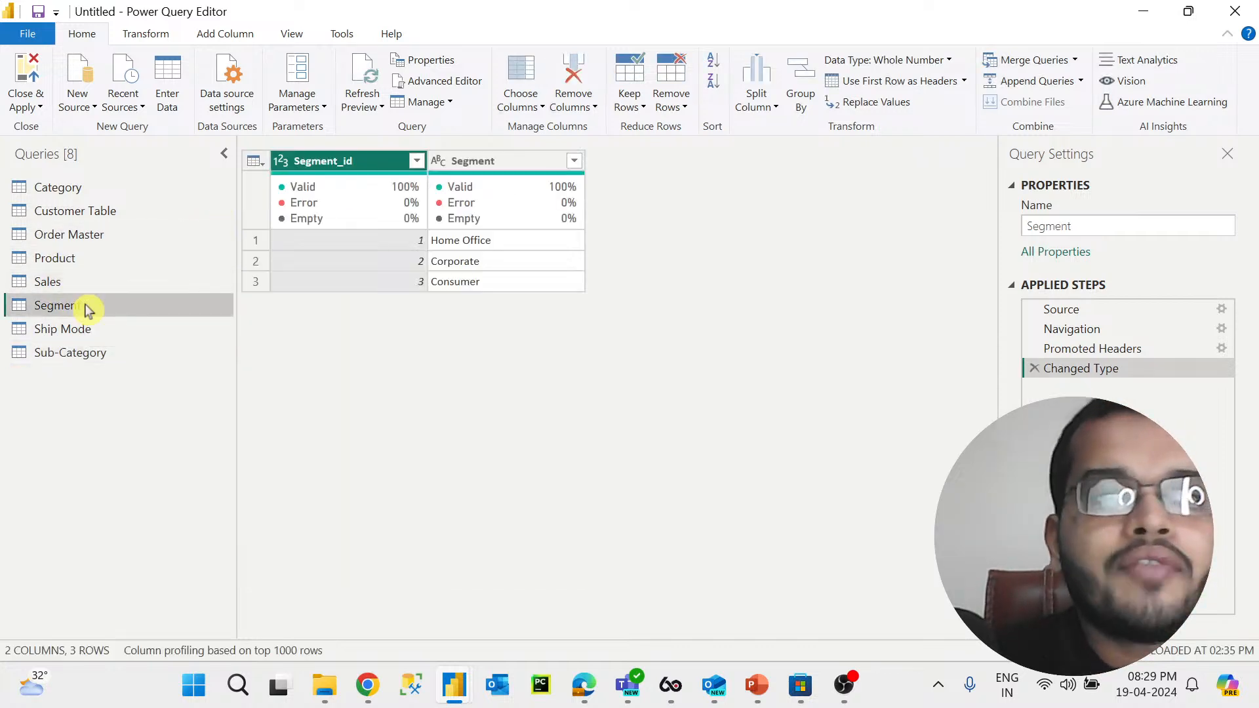
pyautogui.click(101, 284)
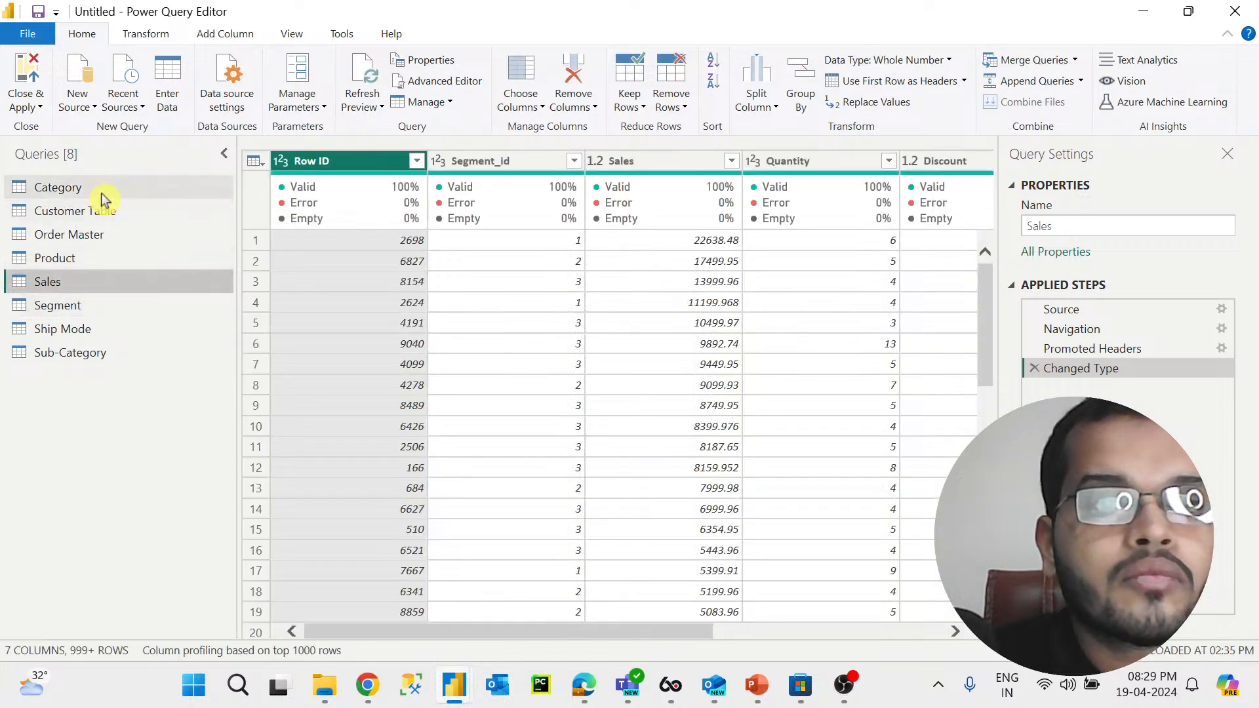
pyautogui.click(100, 189)
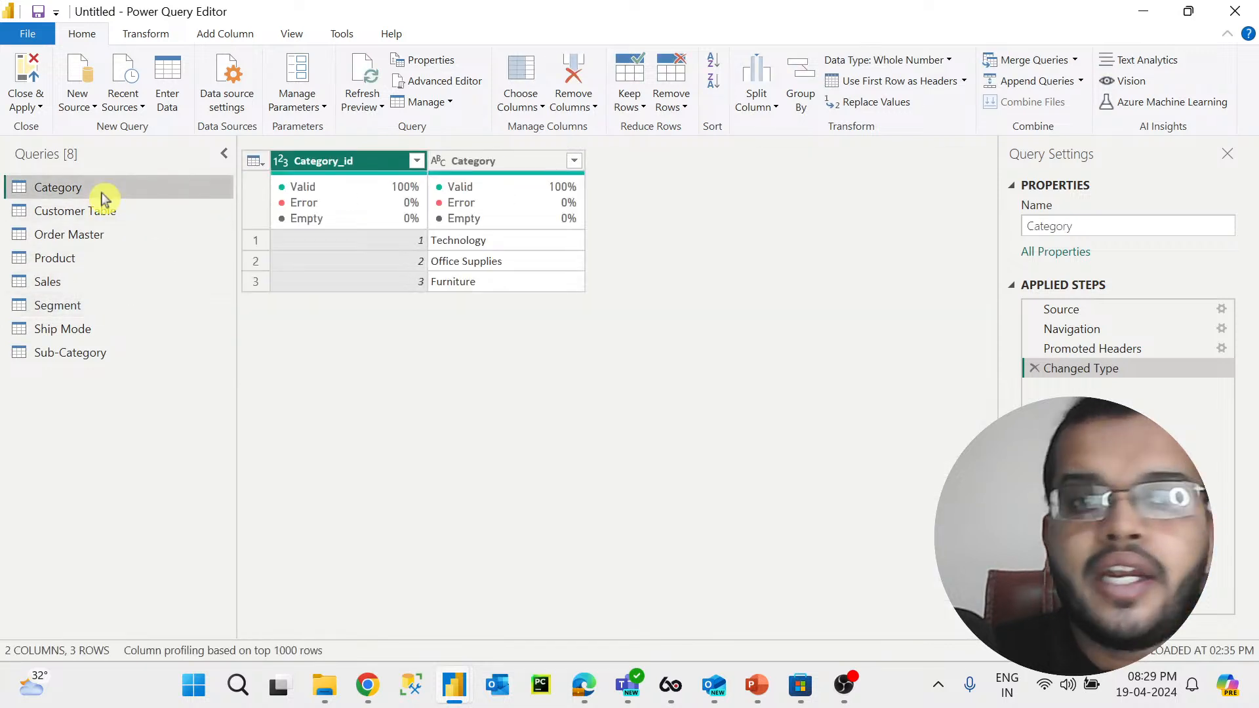
pyautogui.click(116, 353)
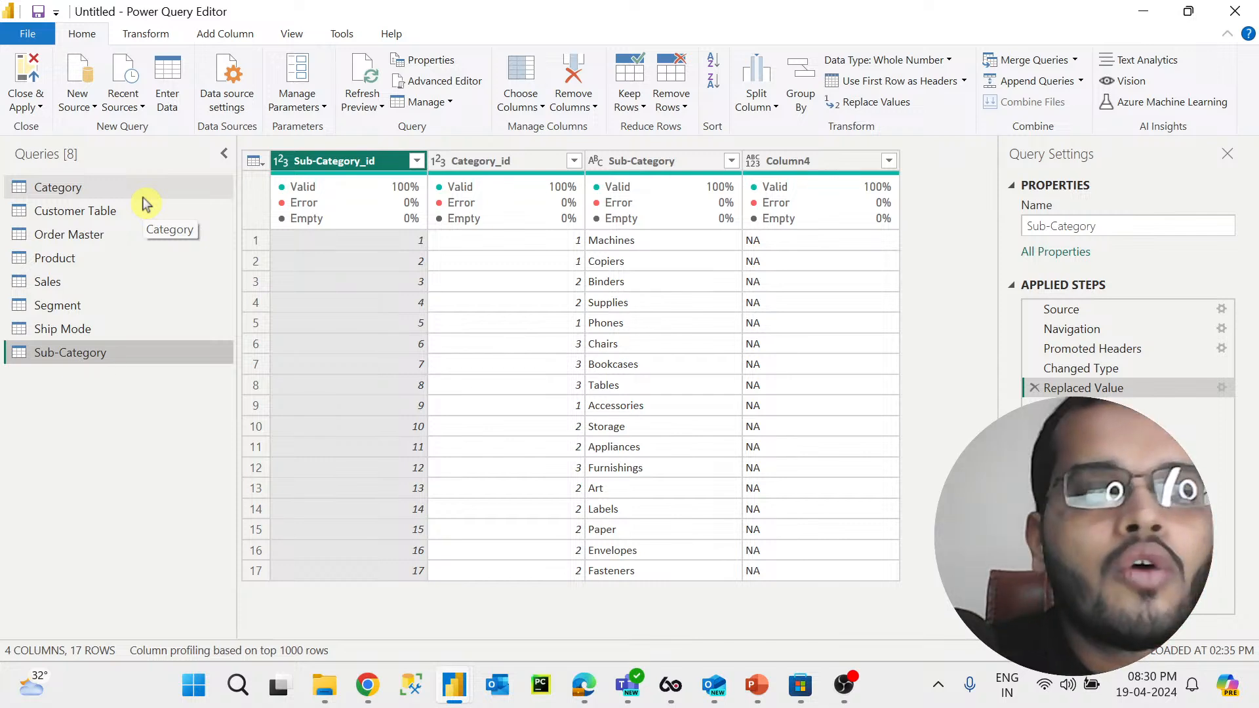
# Step: Merge the Category query with Sub-Category as a new query, matching the Category_id columns
pyautogui.click(144, 197)
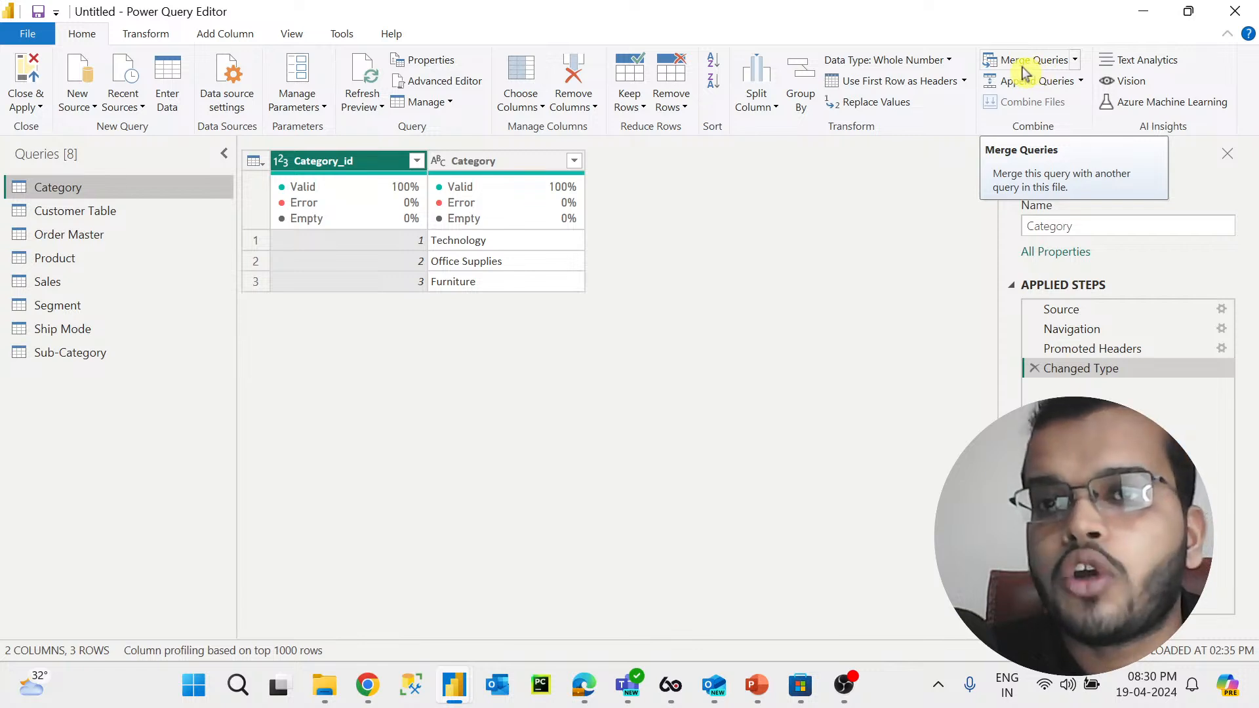
pyautogui.click(1076, 61)
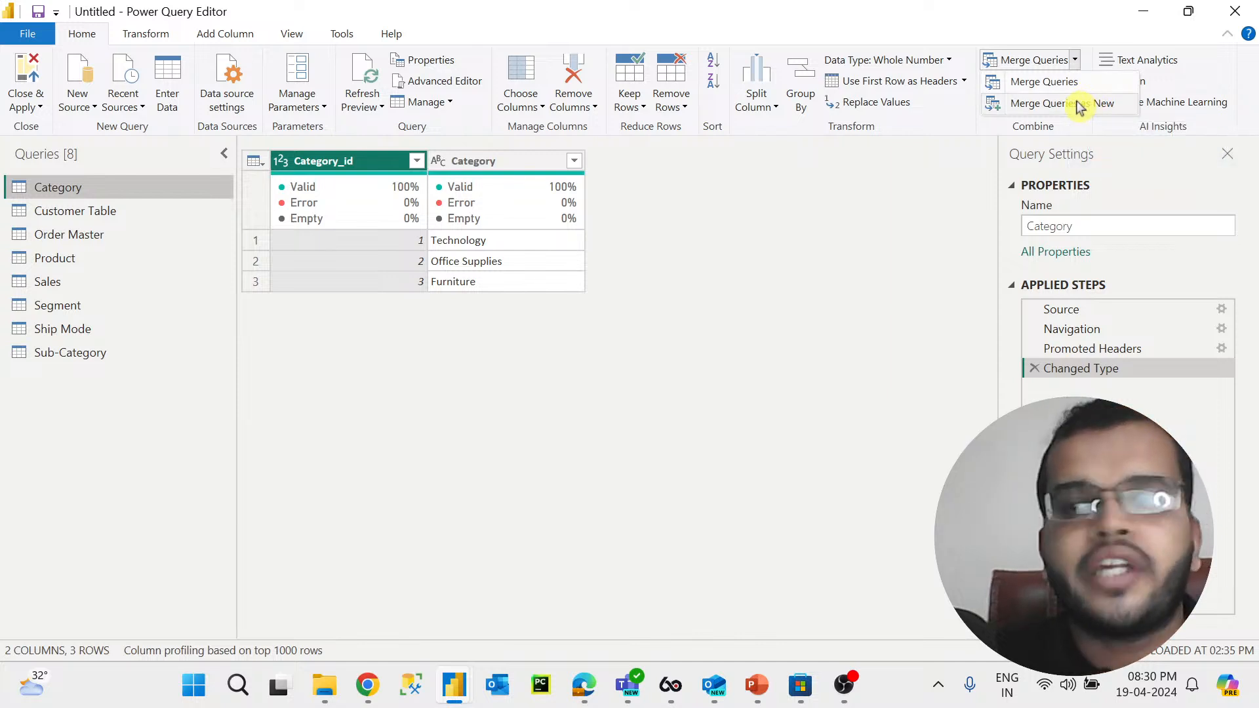
pyautogui.click(1121, 105)
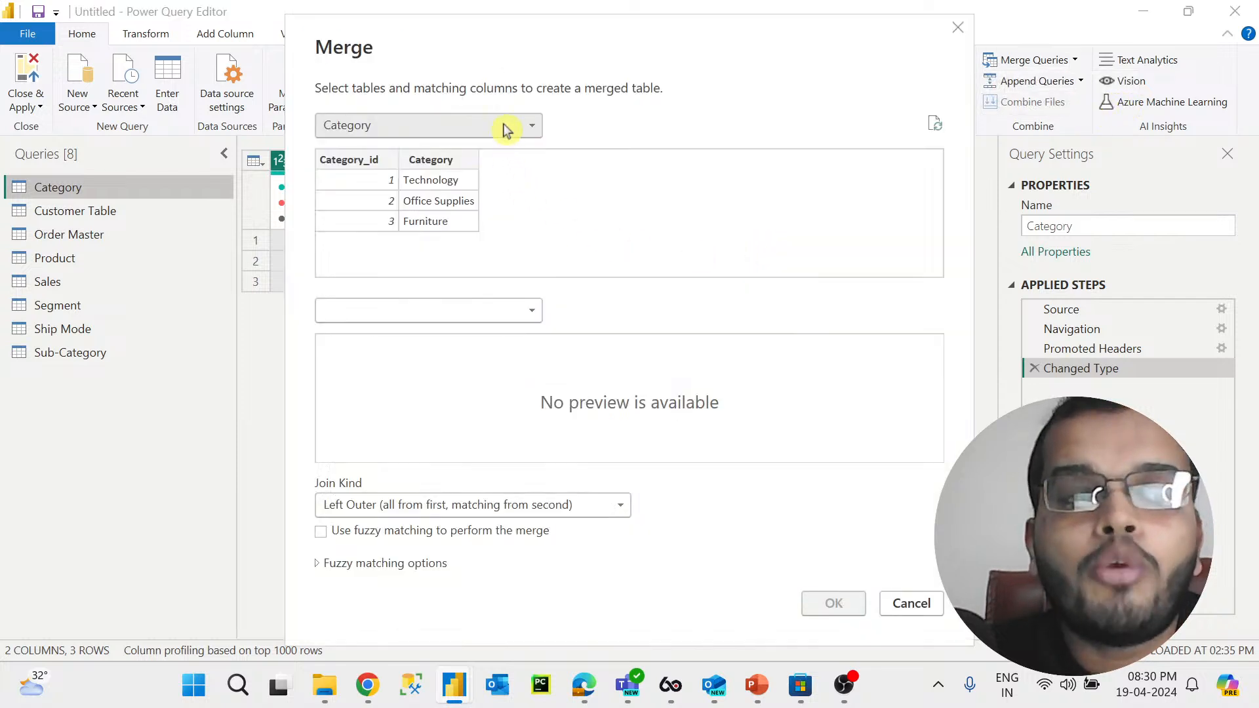
pyautogui.click(530, 311)
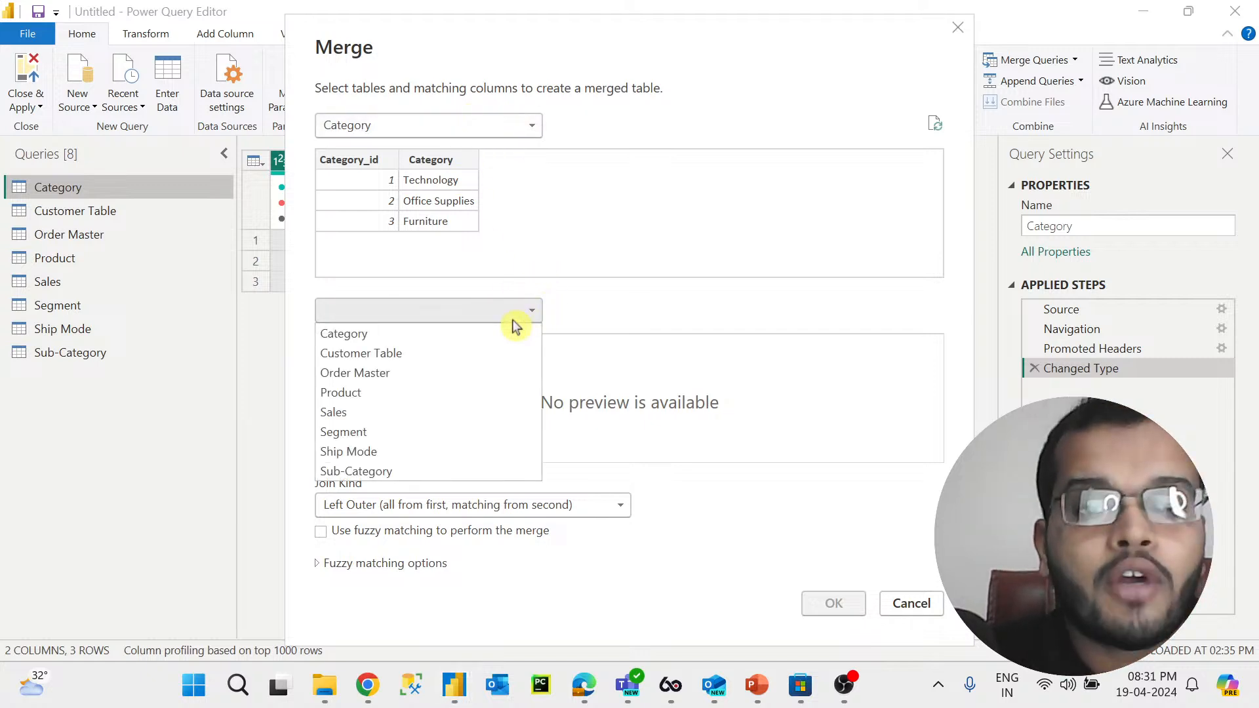
pyautogui.click(371, 471)
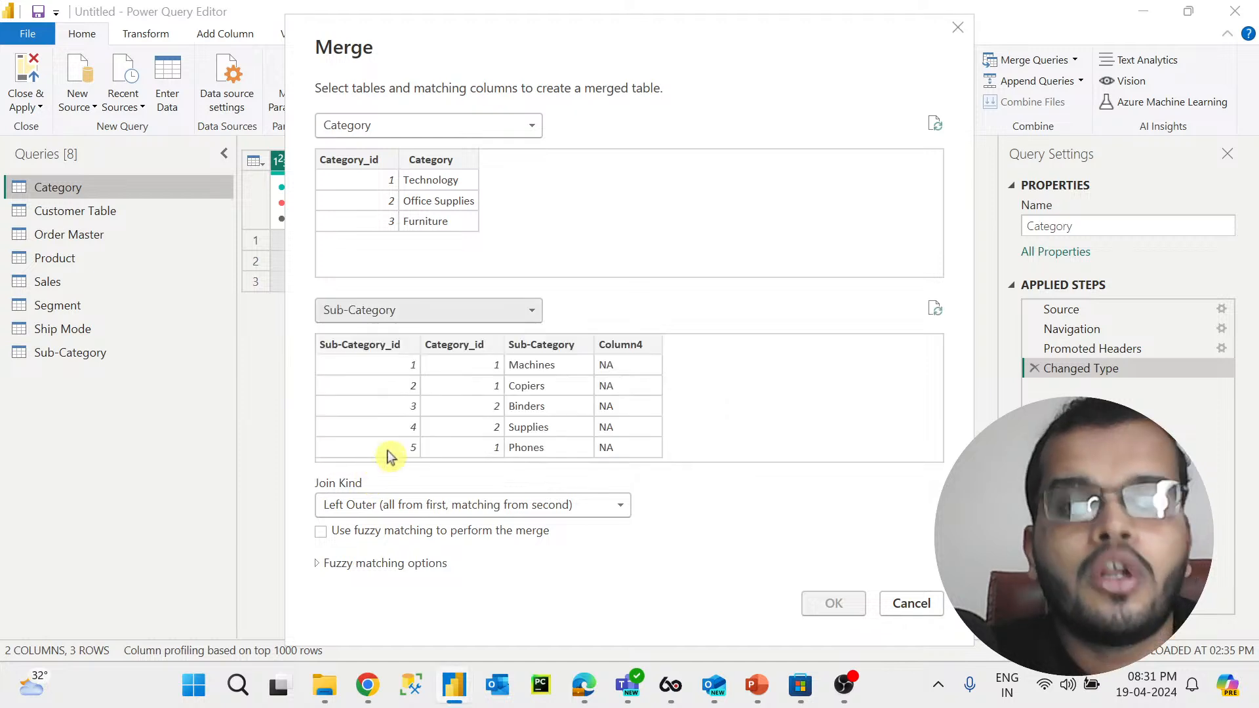
pyautogui.click(374, 161)
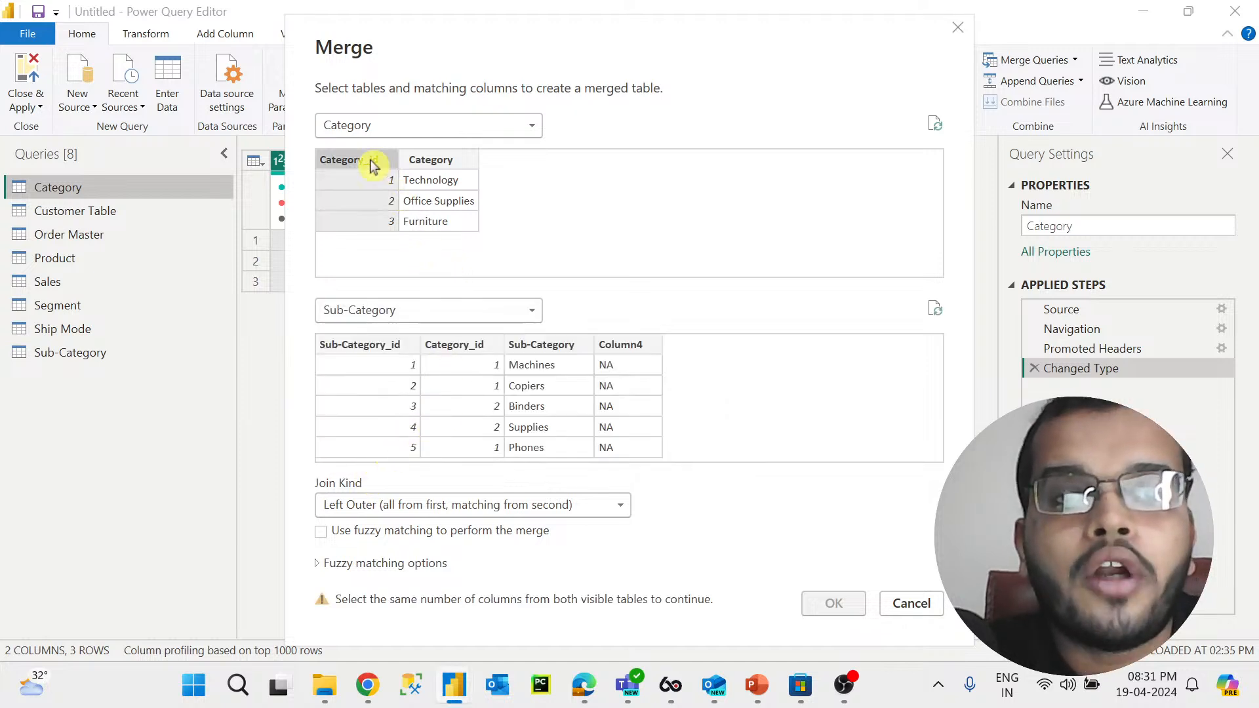
pyautogui.click(360, 348)
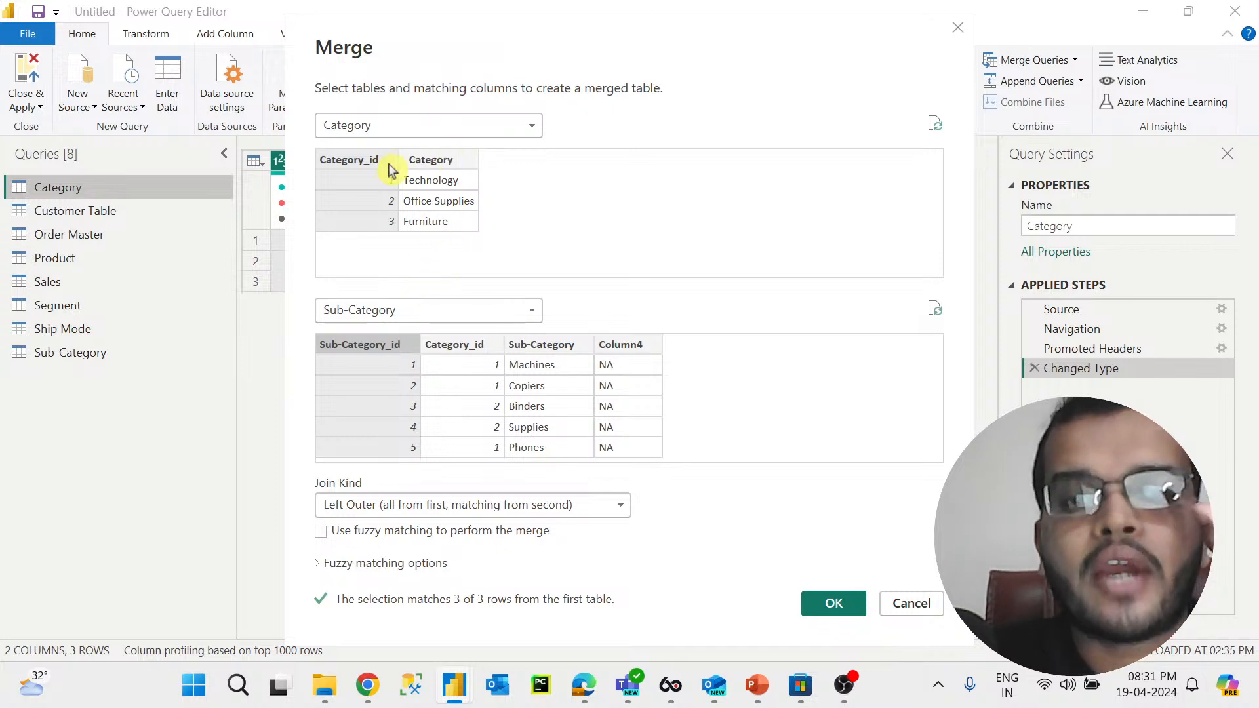
pyautogui.click(480, 346)
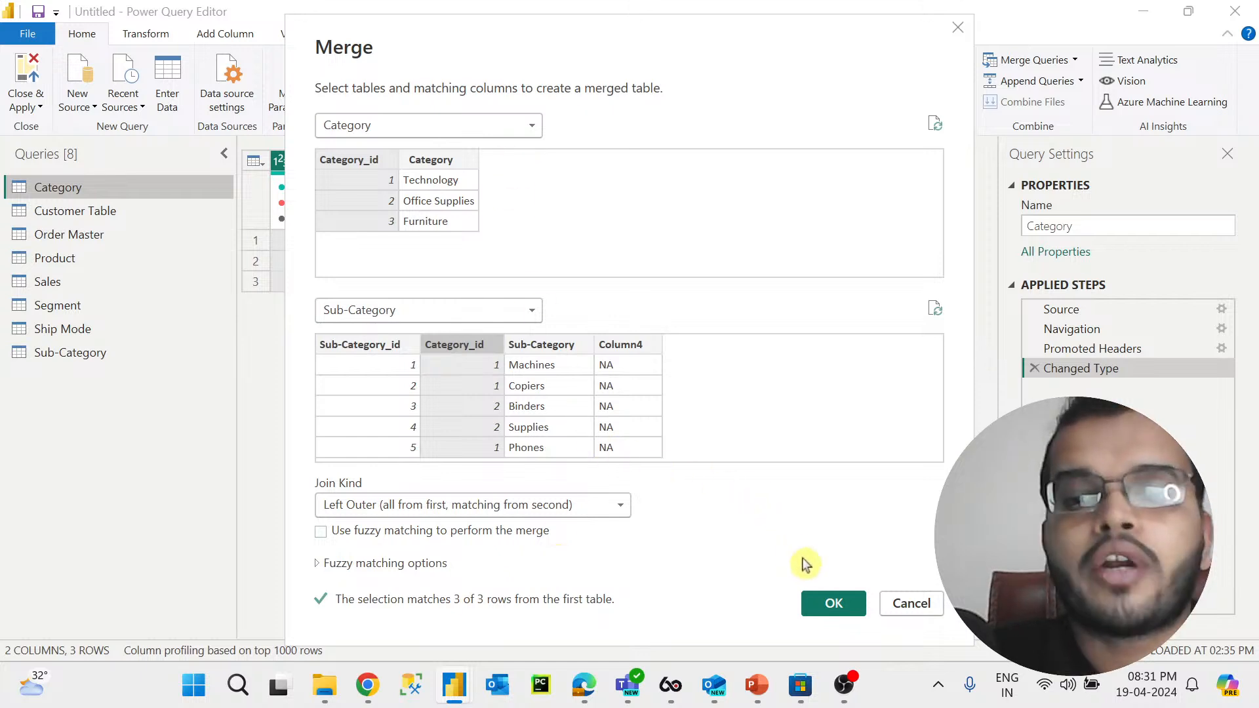
pyautogui.click(833, 611)
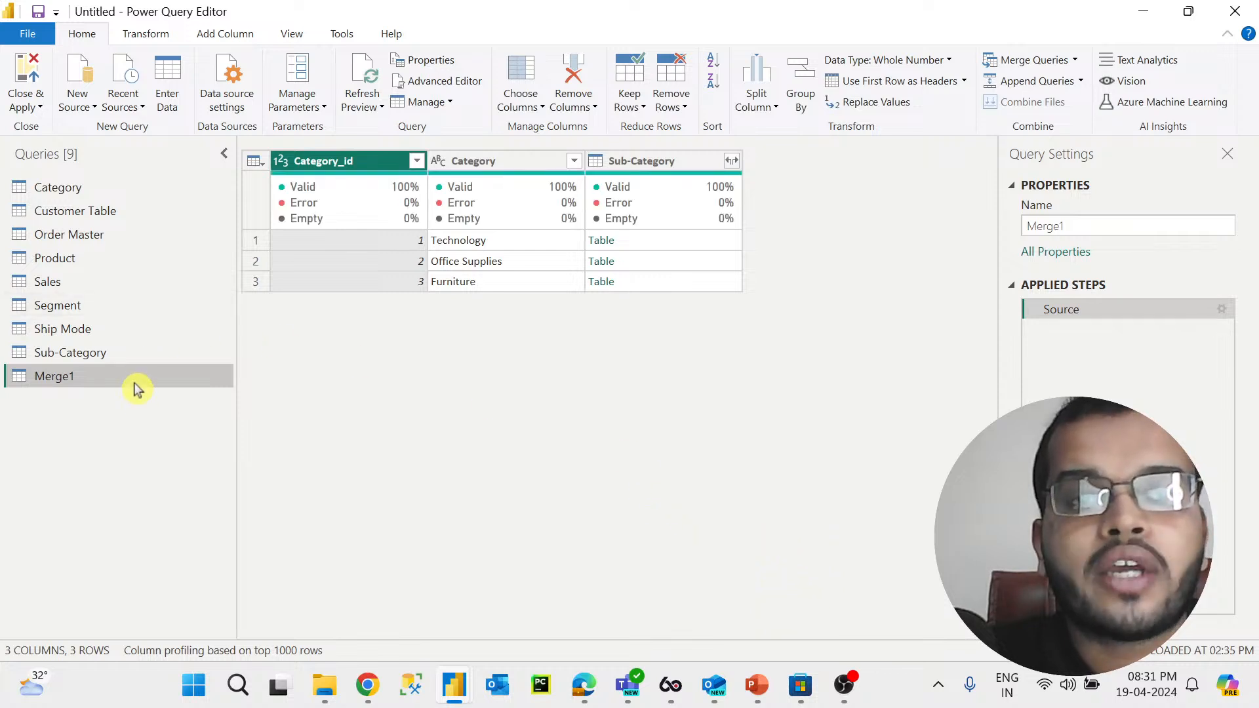
# Step: Expand the merged Sub-Category column, keeping only Sub-Category_id and Sub-Category
pyautogui.click(731, 160)
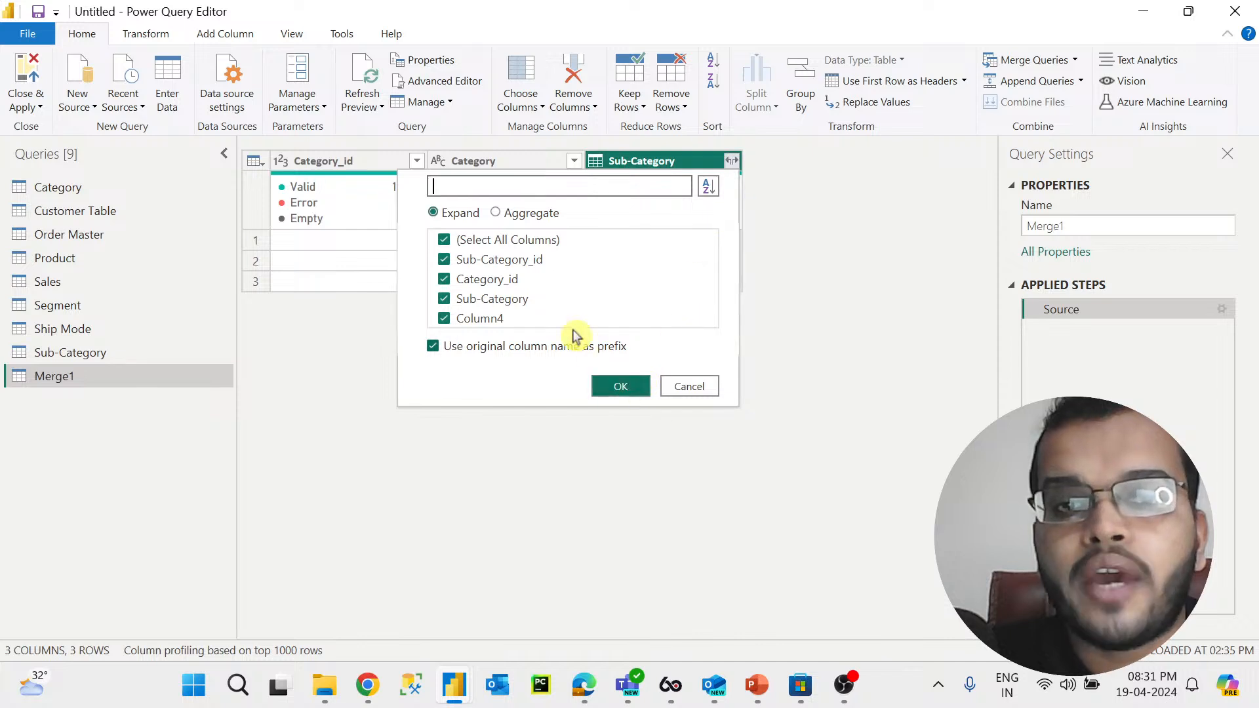
pyautogui.click(500, 280)
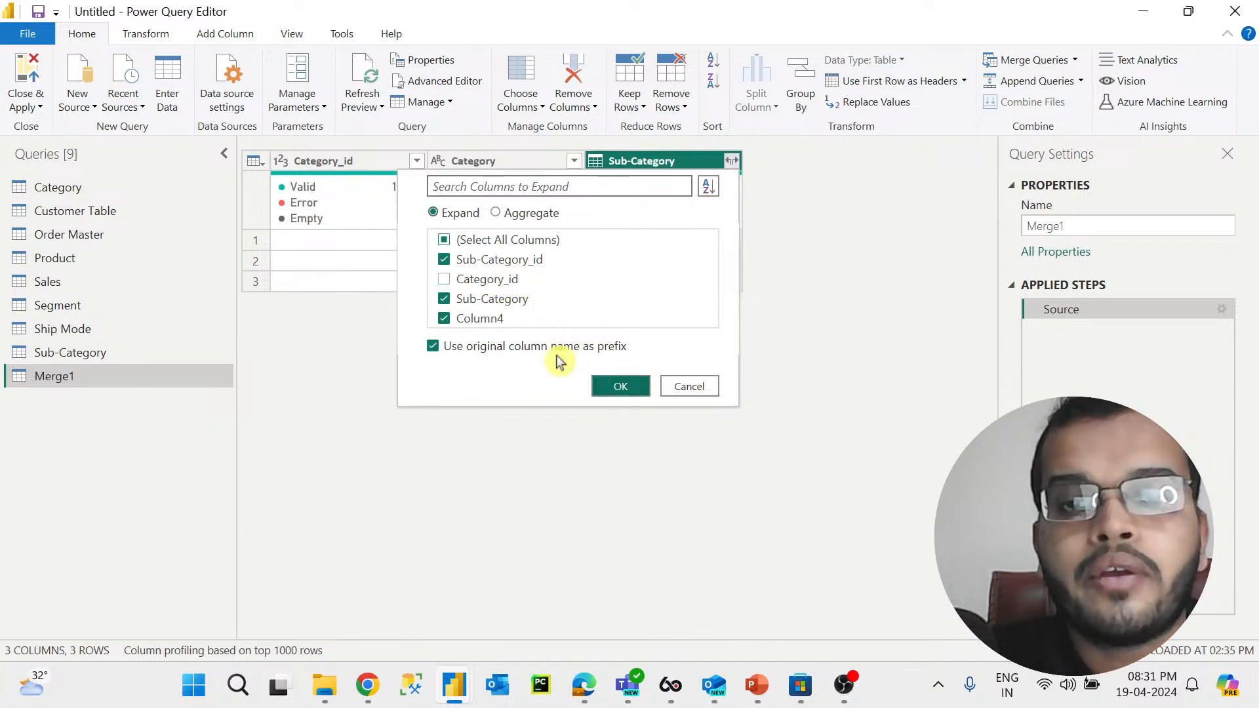
pyautogui.click(474, 318)
pyautogui.click(630, 386)
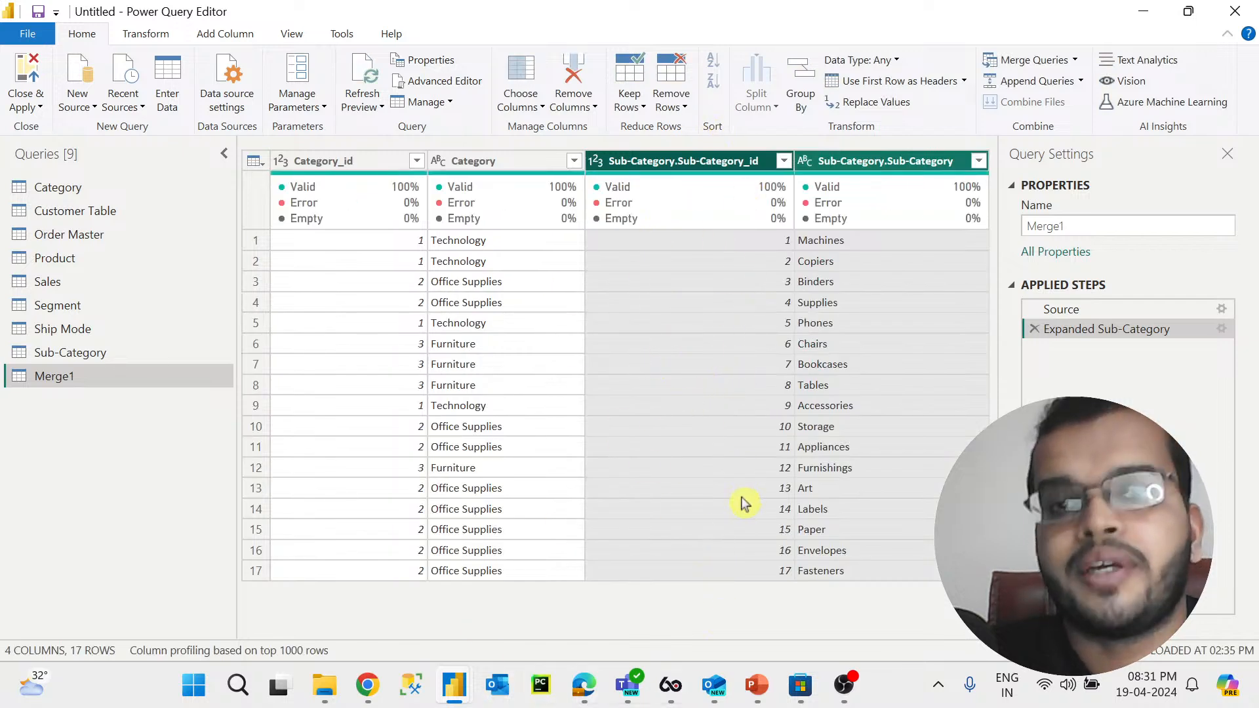
# Step: Review the columns of the merged table
pyautogui.click(306, 167)
pyautogui.click(492, 163)
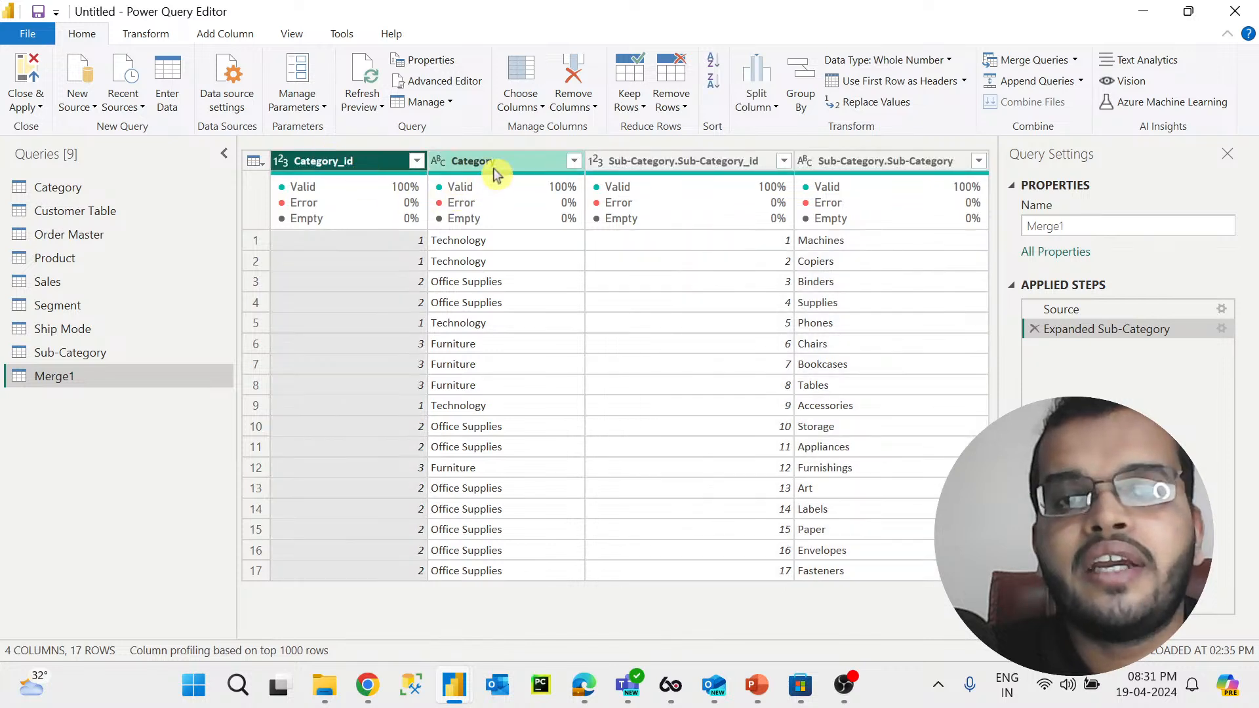
pyautogui.click(889, 161)
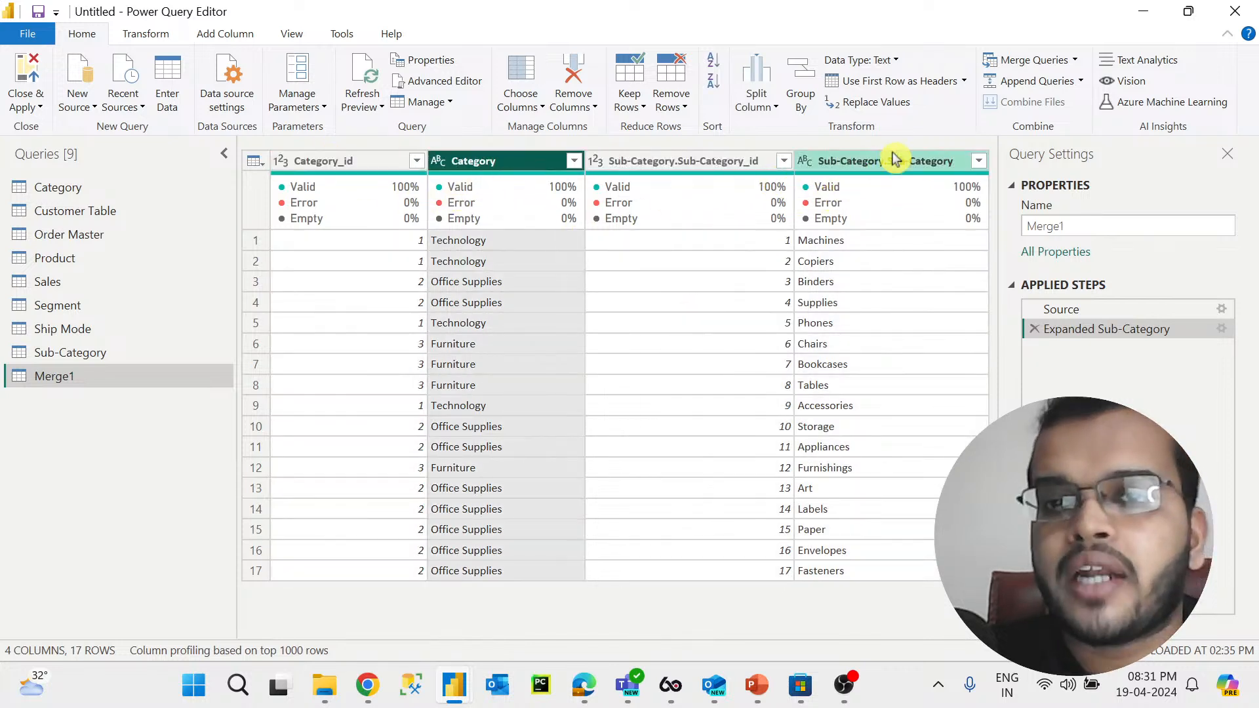
pyautogui.keyDown('ctrl'); pyautogui.click(751, 168); pyautogui.keyUp('ctrl')
pyautogui.click(750, 167)
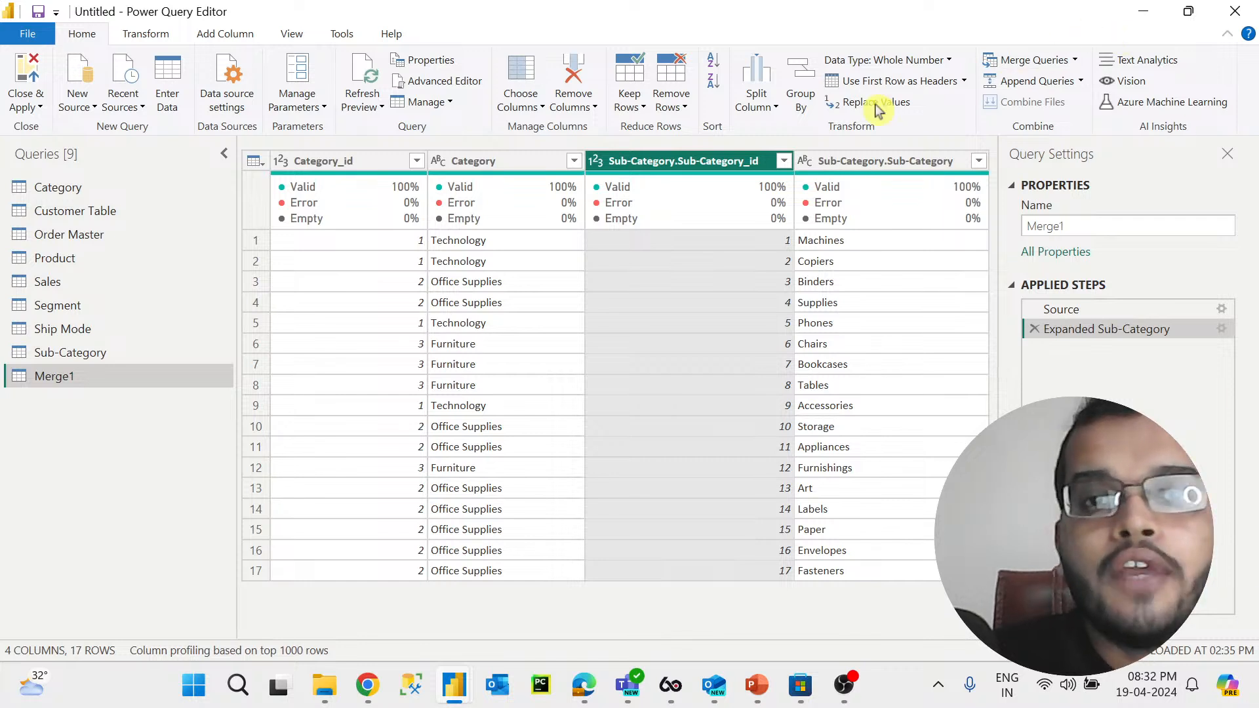
pyautogui.rightClick(707, 162)
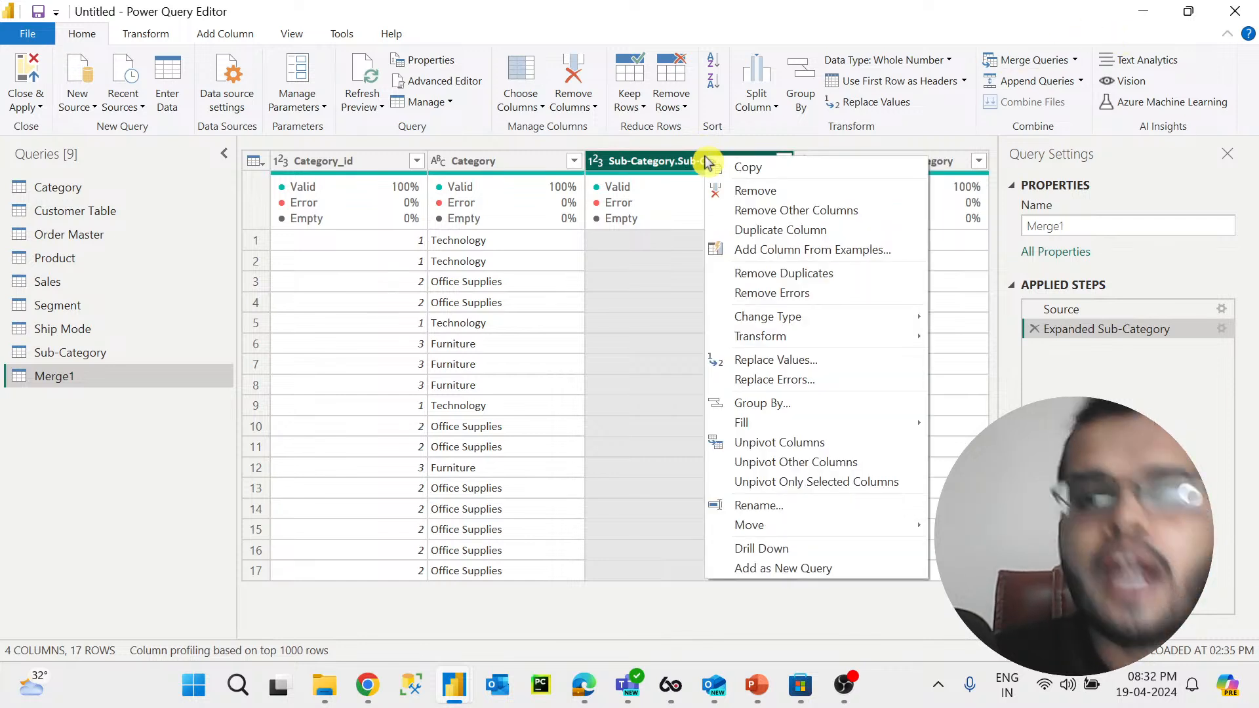
pyautogui.click(679, 165)
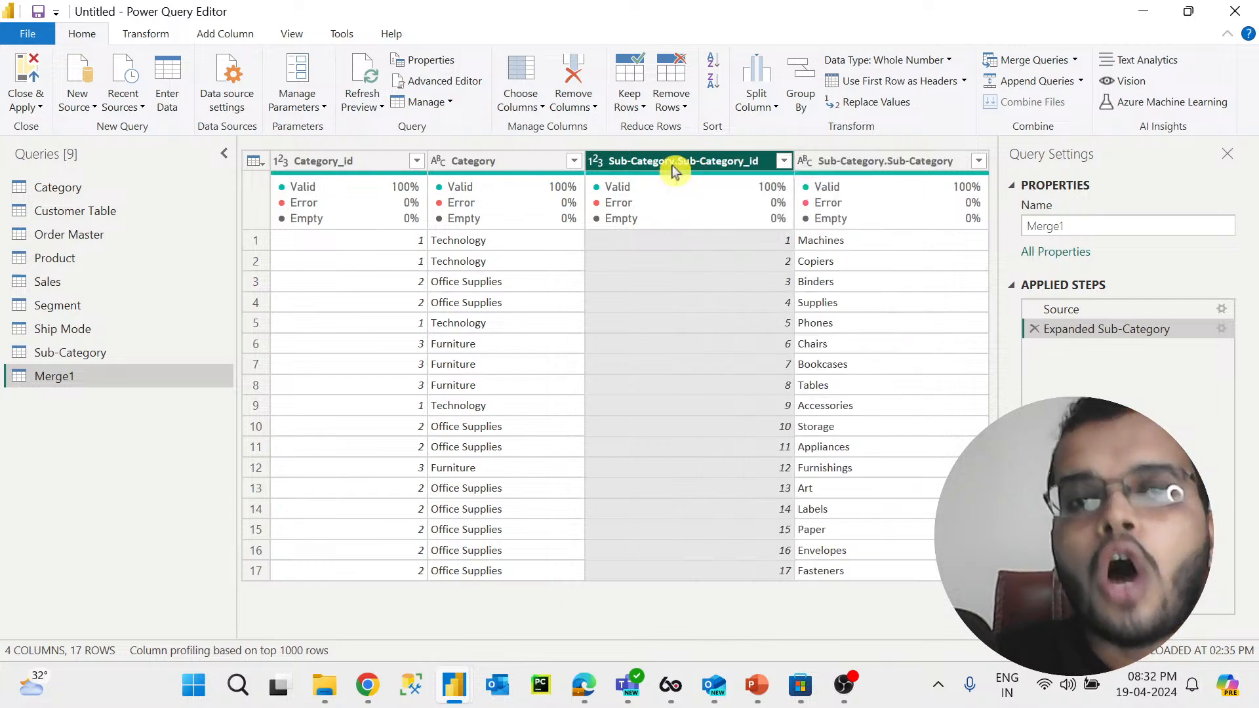
pyautogui.click(594, 109)
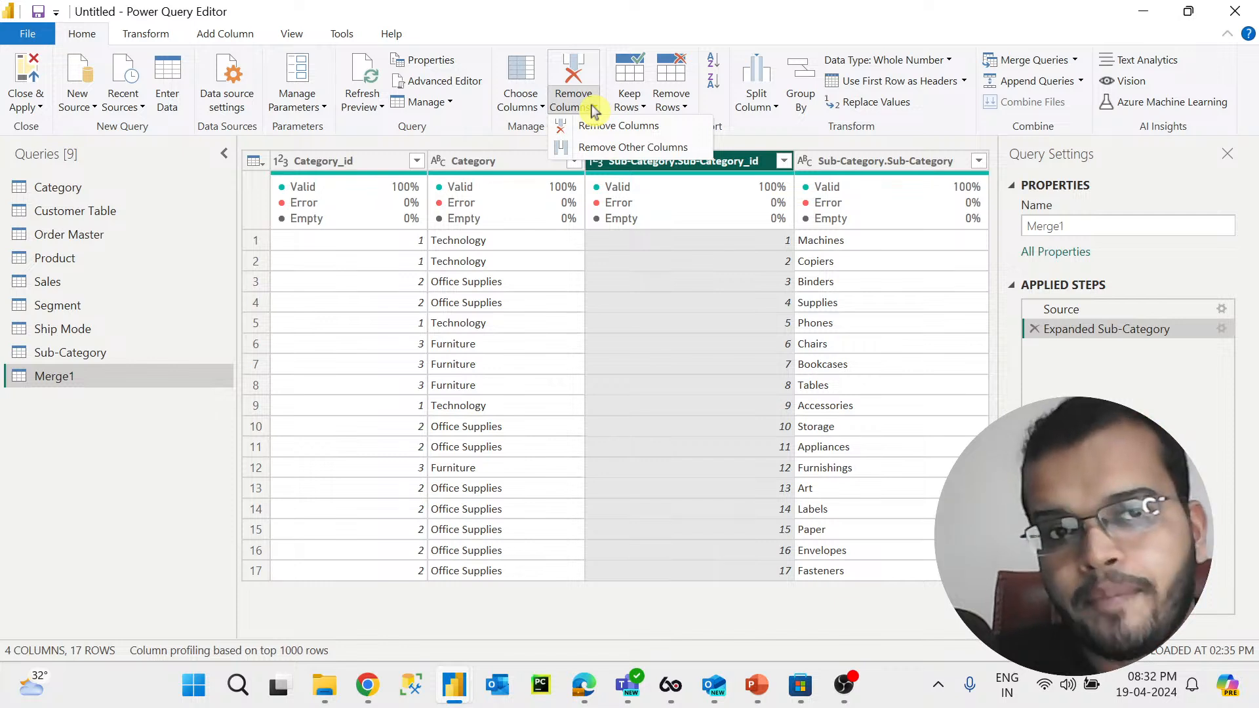
pyautogui.click(726, 167)
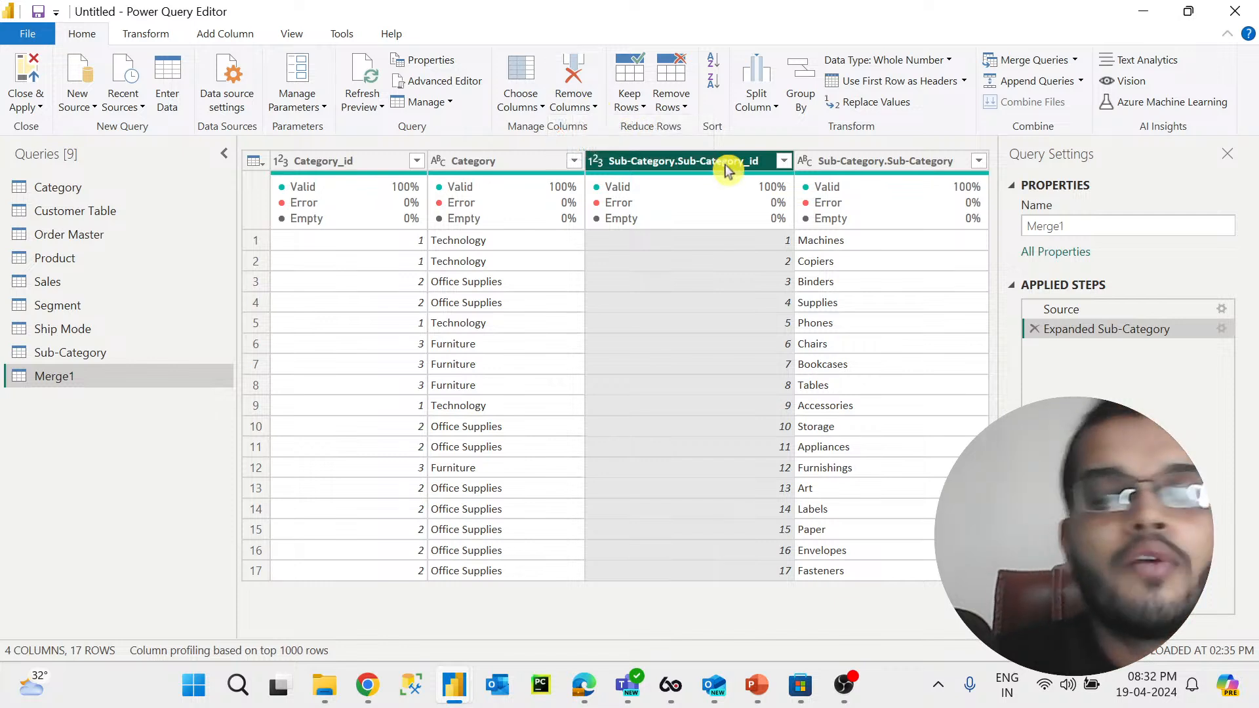
pyautogui.click(312, 39)
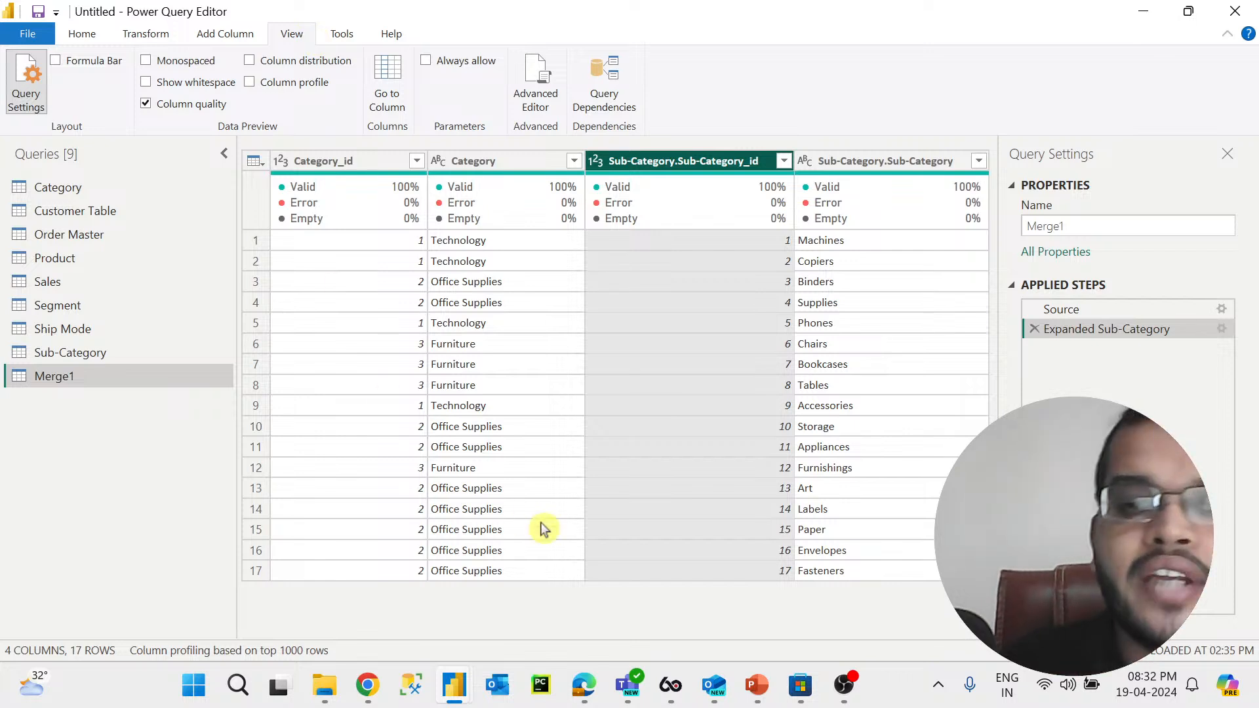
# Step: Switch to the whiteboard, move to an empty area and write "M_MASHUP LANG" with an underline in red pen
pyautogui.click(582, 668)
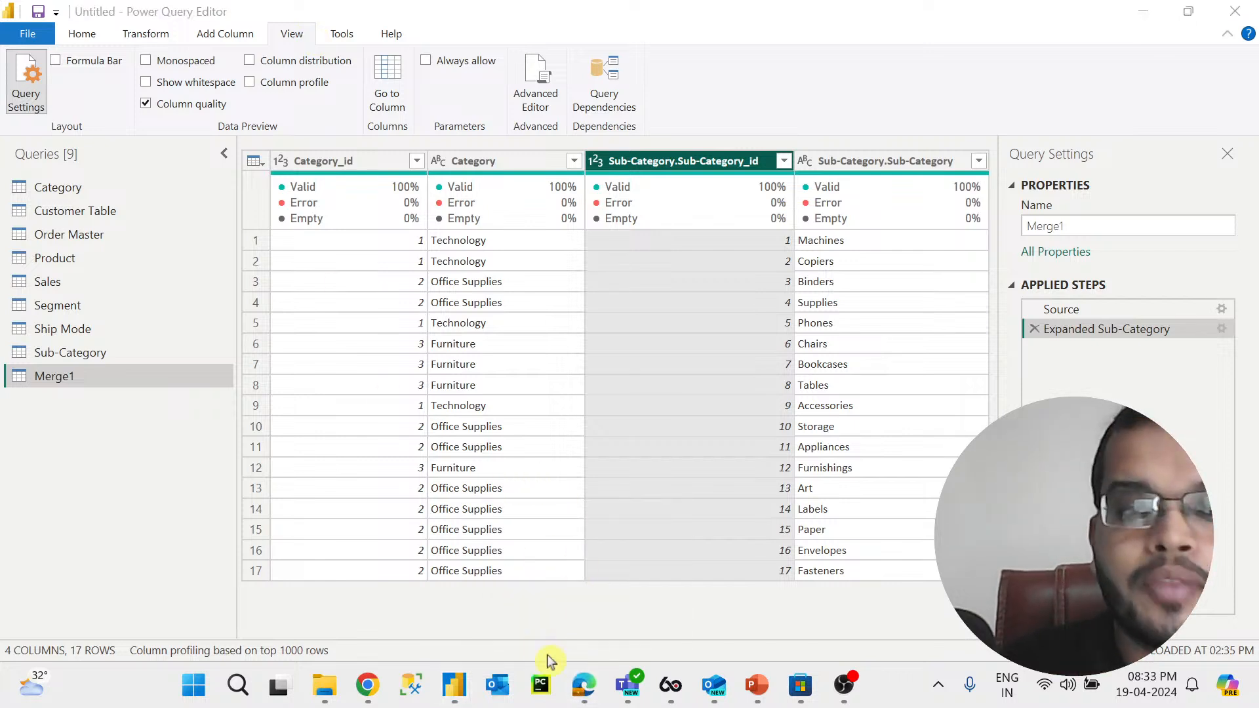
pyautogui.click(583, 687)
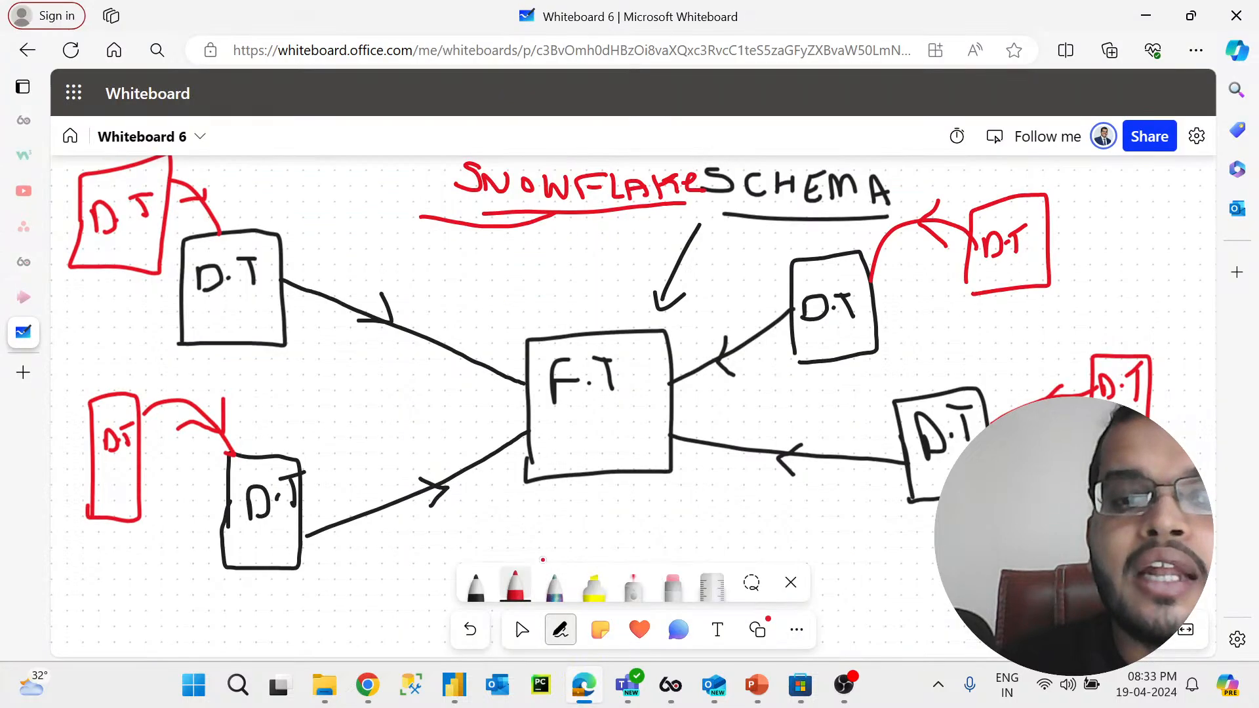
pyautogui.click(518, 624)
pyautogui.moveTo(412, 313)
pyautogui.mouseDown()
pyautogui.moveTo(440, 262)
pyautogui.moveTo(466, 59)
pyautogui.mouseUp()
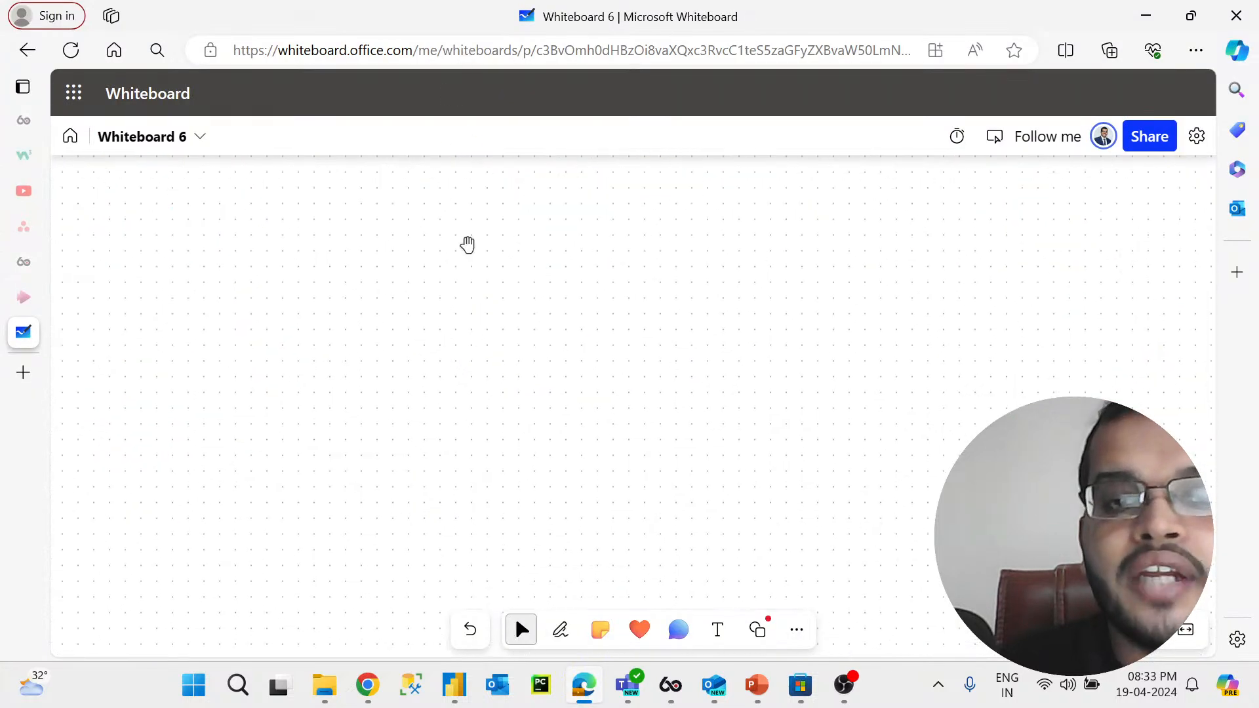
pyautogui.click(560, 634)
pyautogui.moveTo(226, 322)
pyautogui.mouseDown()
pyautogui.moveTo(243, 253)
pyautogui.moveTo(283, 256)
pyautogui.moveTo(290, 320)
pyautogui.moveTo(486, 309)
pyautogui.moveTo(538, 289)
pyautogui.moveTo(535, 258)
pyautogui.mouseUp()
pyautogui.moveTo(592, 238)
pyautogui.mouseDown()
pyautogui.moveTo(559, 236)
pyautogui.moveTo(555, 281)
pyautogui.moveTo(608, 261)
pyautogui.moveTo(609, 289)
pyautogui.mouseUp()
pyautogui.click(609, 278)
pyautogui.moveTo(608, 269)
pyautogui.mouseDown()
pyautogui.moveTo(651, 240)
pyautogui.moveTo(647, 288)
pyautogui.mouseUp()
pyautogui.moveTo(670, 242)
pyautogui.mouseDown()
pyautogui.moveTo(700, 259)
pyautogui.moveTo(716, 303)
pyautogui.mouseUp()
pyautogui.moveTo(715, 243); pyautogui.dragTo(715, 275)
pyautogui.moveTo(792, 231)
pyautogui.mouseDown()
pyautogui.moveTo(823, 275)
pyautogui.moveTo(855, 287)
pyautogui.moveTo(864, 261)
pyautogui.mouseUp()
pyautogui.moveTo(875, 286)
pyautogui.mouseDown()
pyautogui.moveTo(915, 243)
pyautogui.moveTo(957, 279)
pyautogui.moveTo(959, 302)
pyautogui.mouseUp()
pyautogui.moveTo(459, 332); pyautogui.dragTo(976, 320)
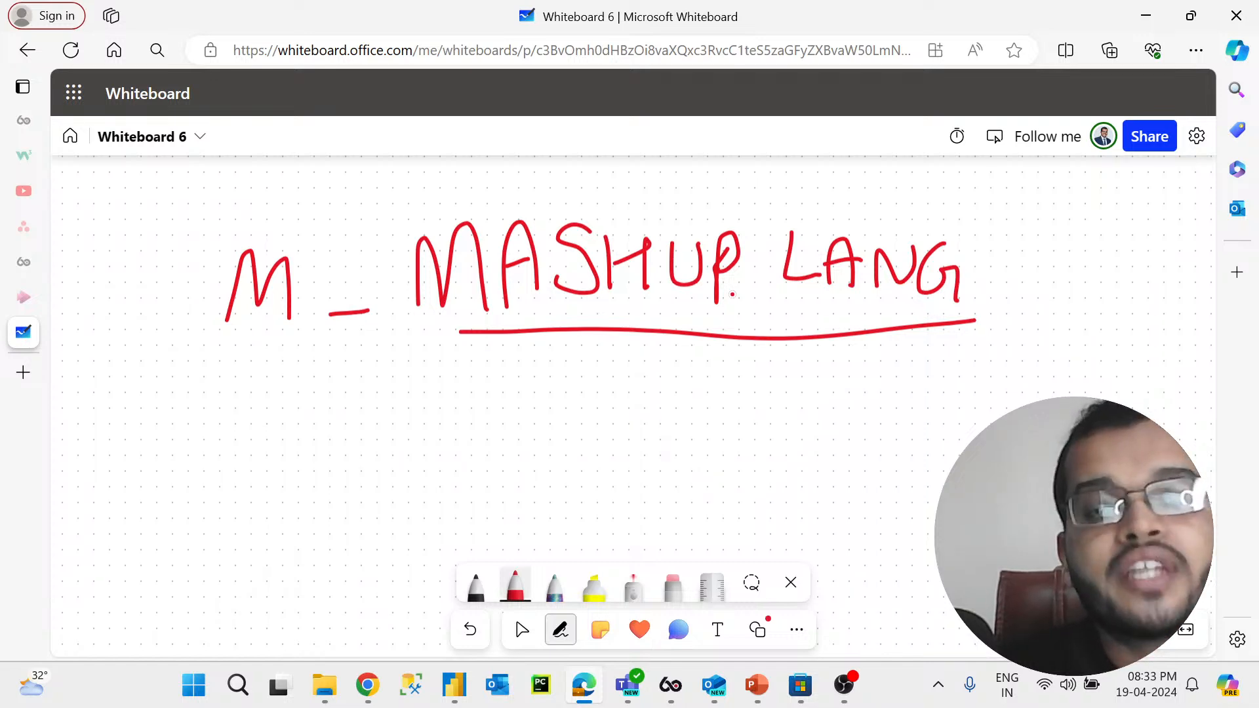
# Step: Switch back to the Power Query Editor and open, then close, the Advanced Editor for Merge1
pyautogui.click(453, 685)
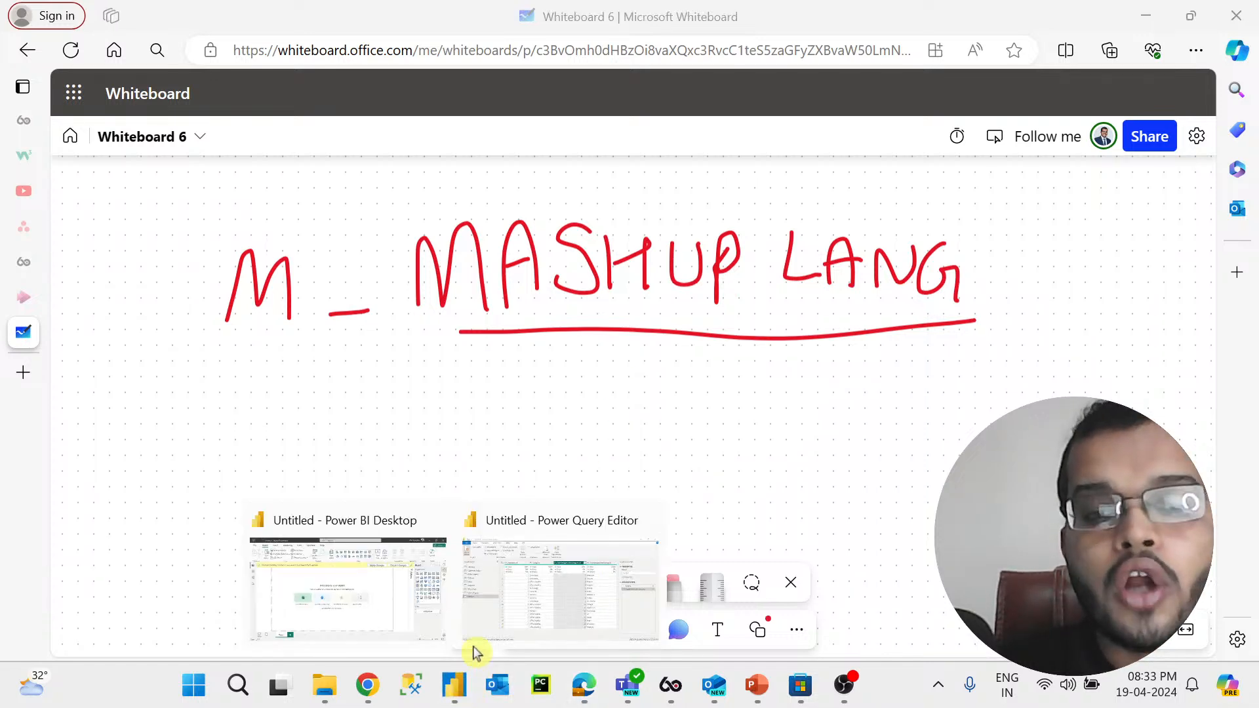
pyautogui.click(501, 611)
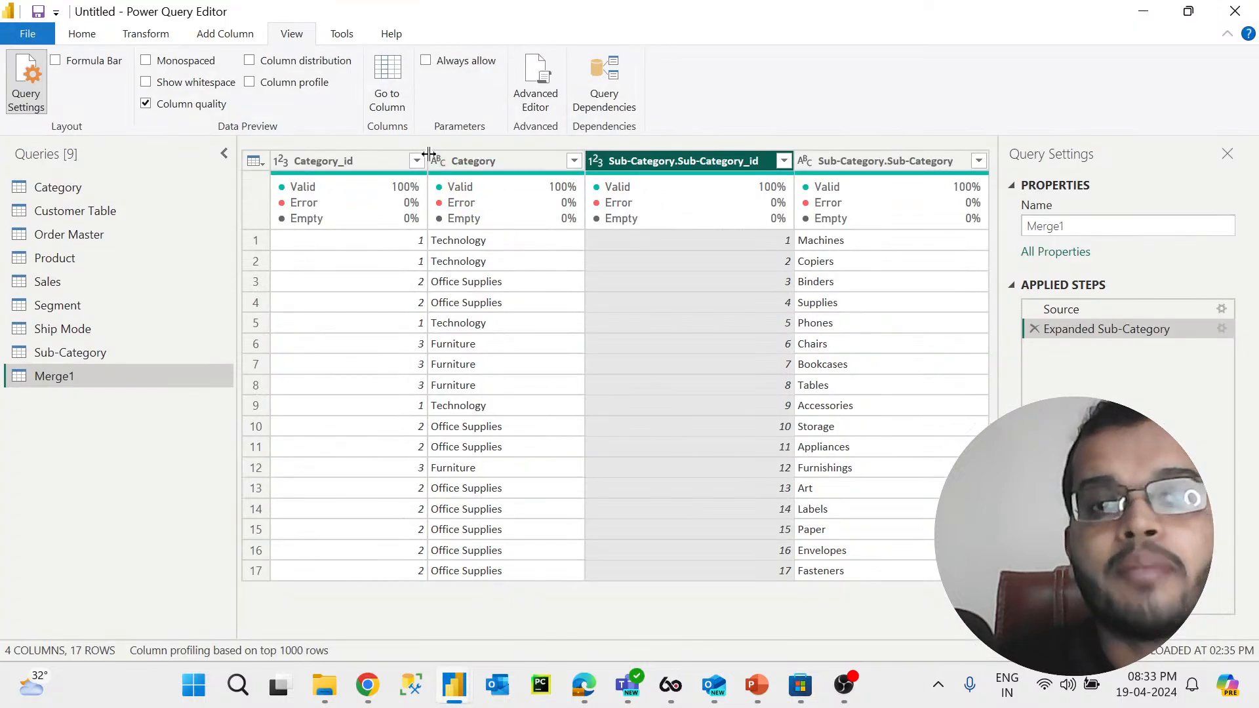
pyautogui.click(536, 89)
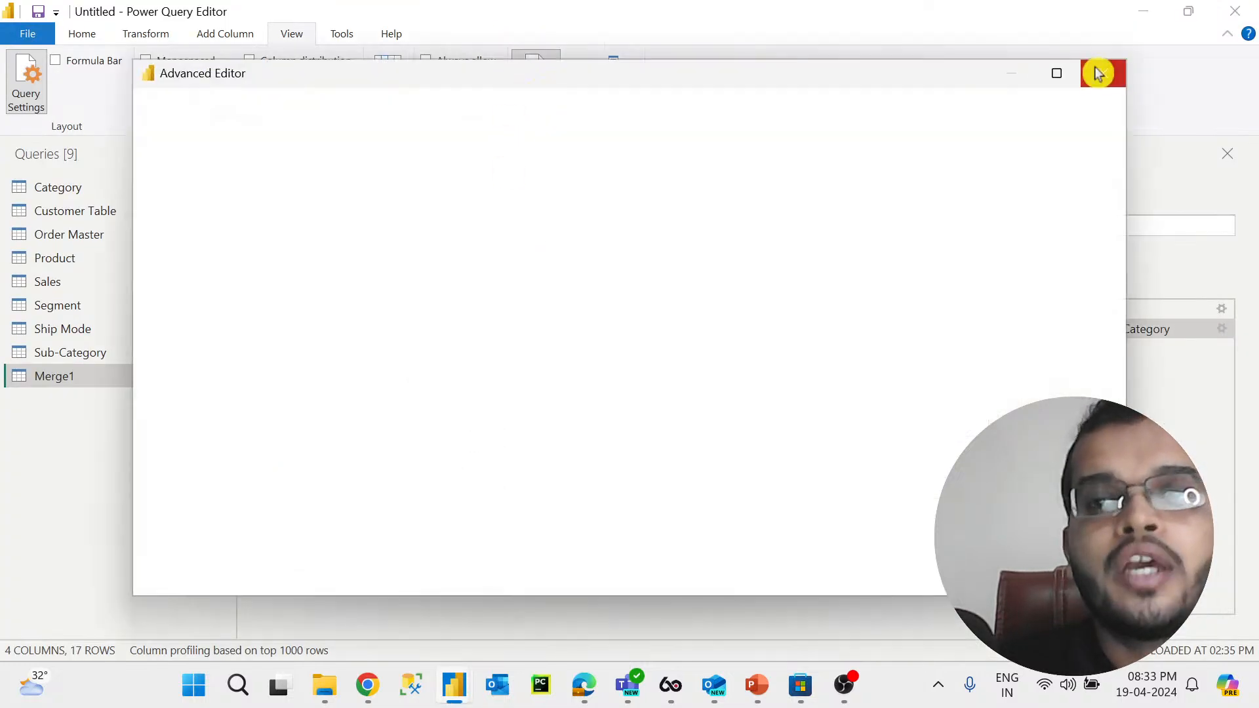
pyautogui.click(1099, 73)
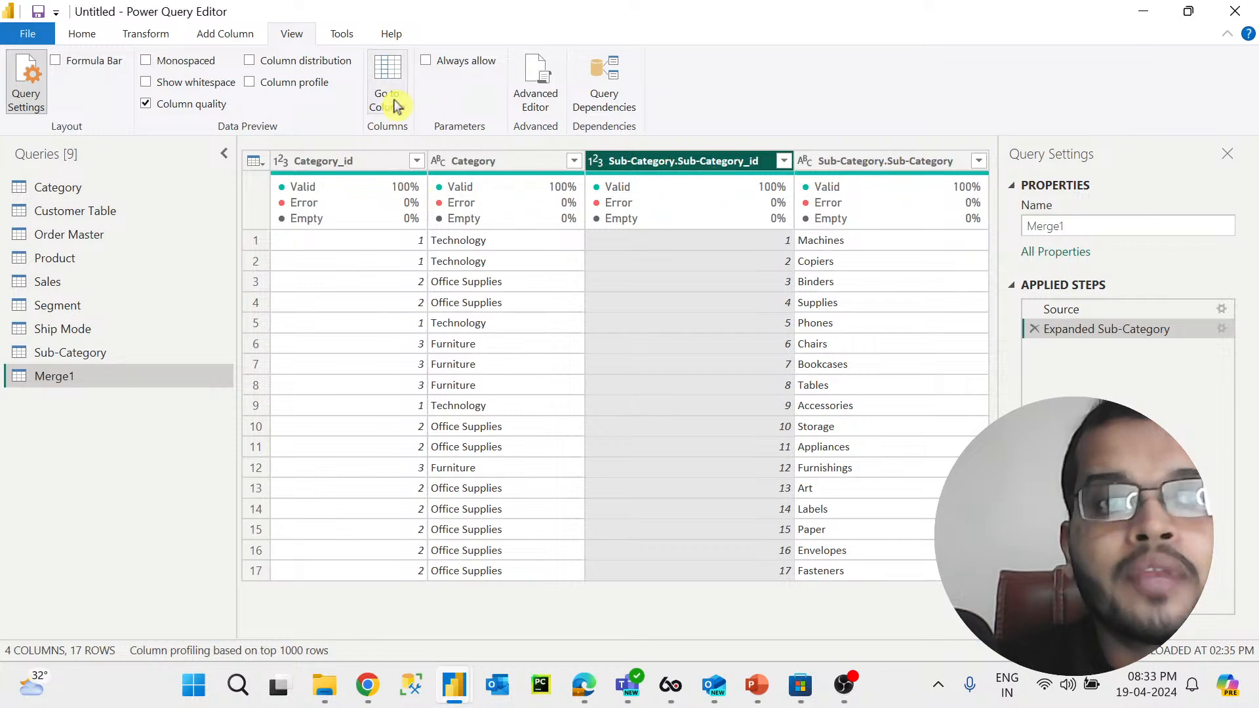
# Step: Show the formula bar and expand it to read the expand-column M code, then hide the formula bar
pyautogui.click(107, 63)
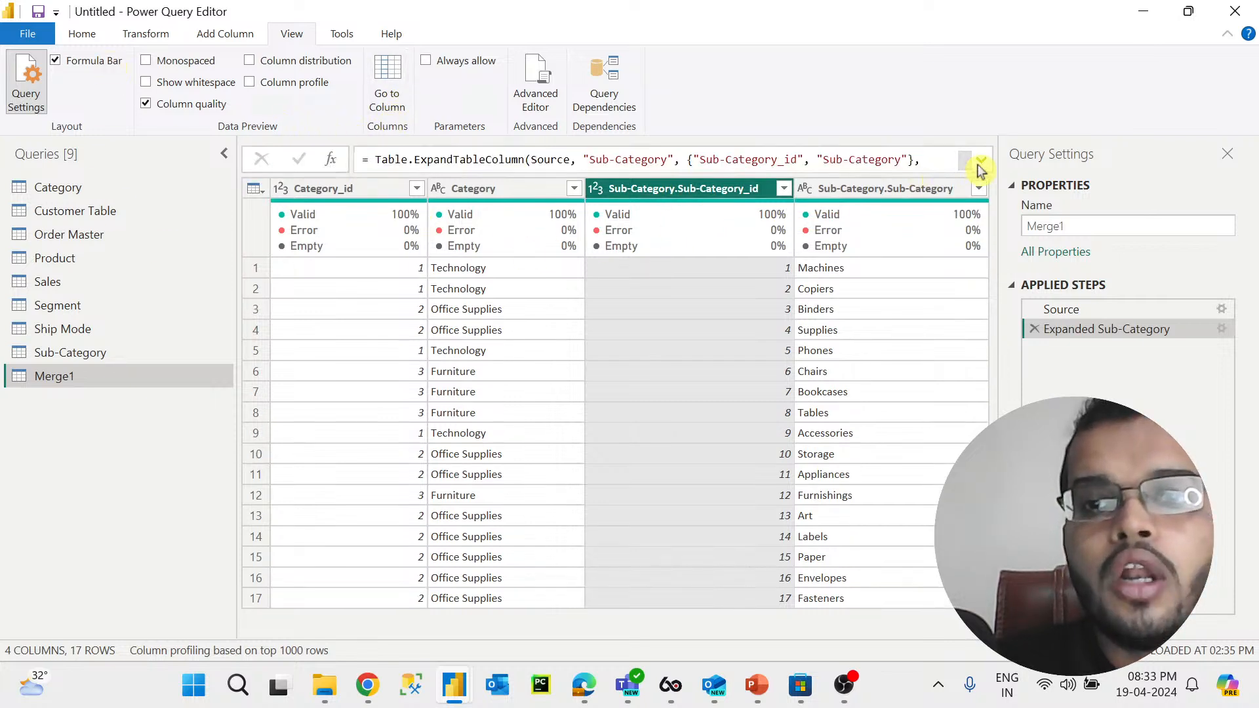
pyautogui.click(980, 163)
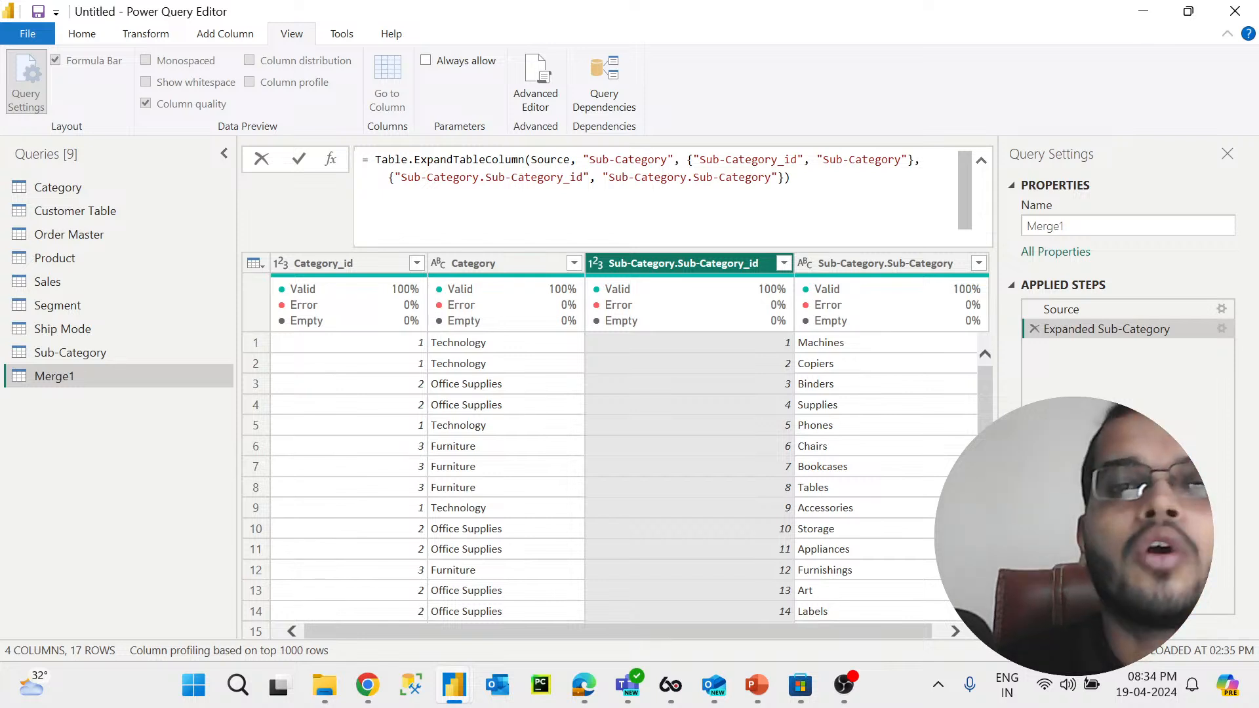
pyautogui.click(986, 161)
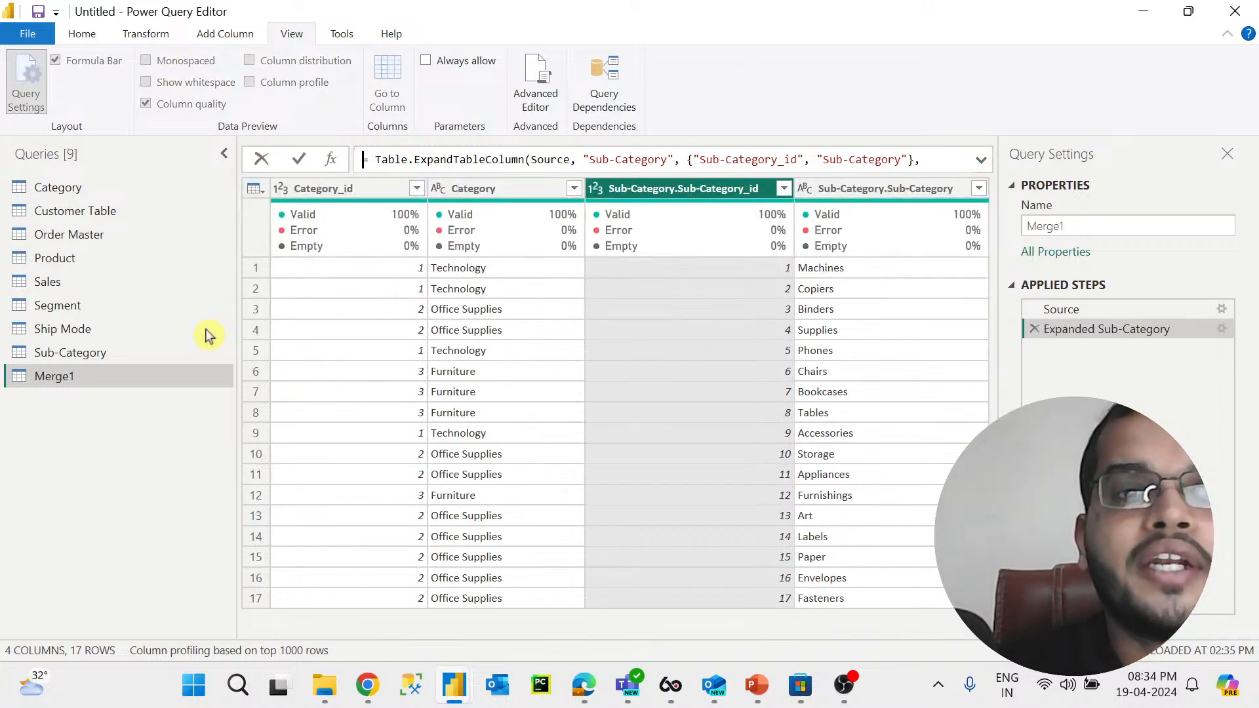
pyautogui.click(103, 64)
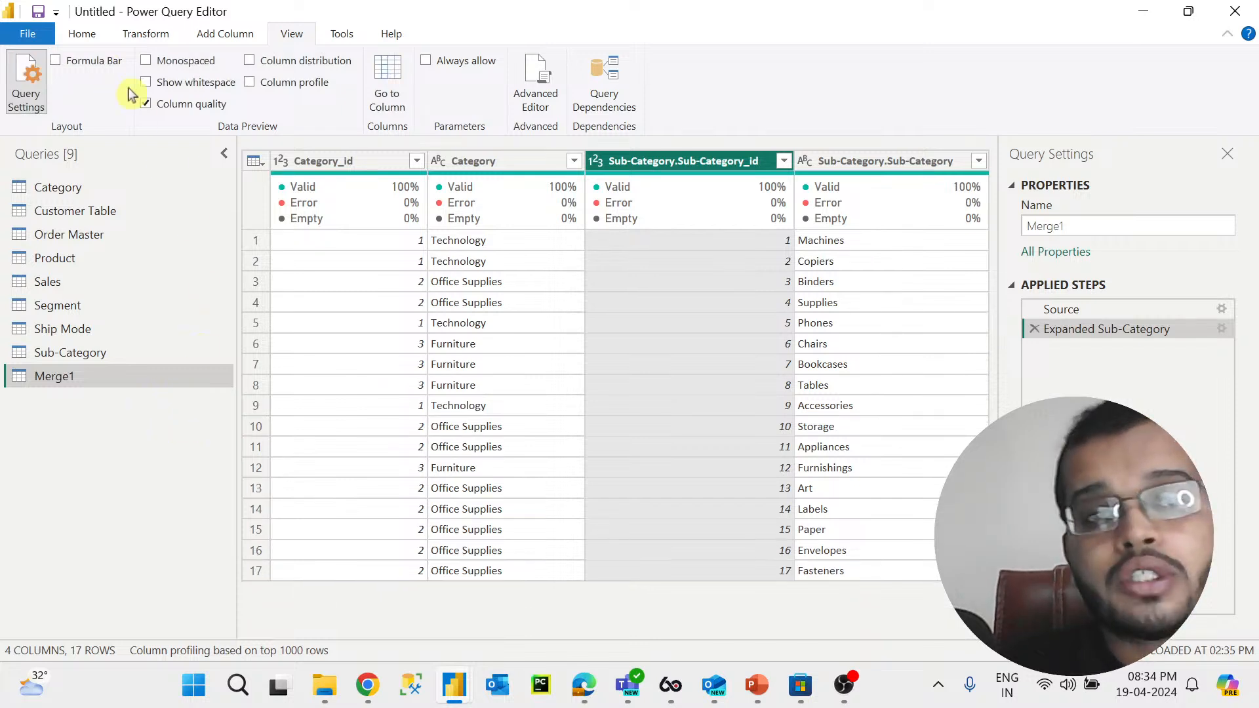
# Step: Review the columns of the Segment and Ship Mode queries
pyautogui.click(214, 41)
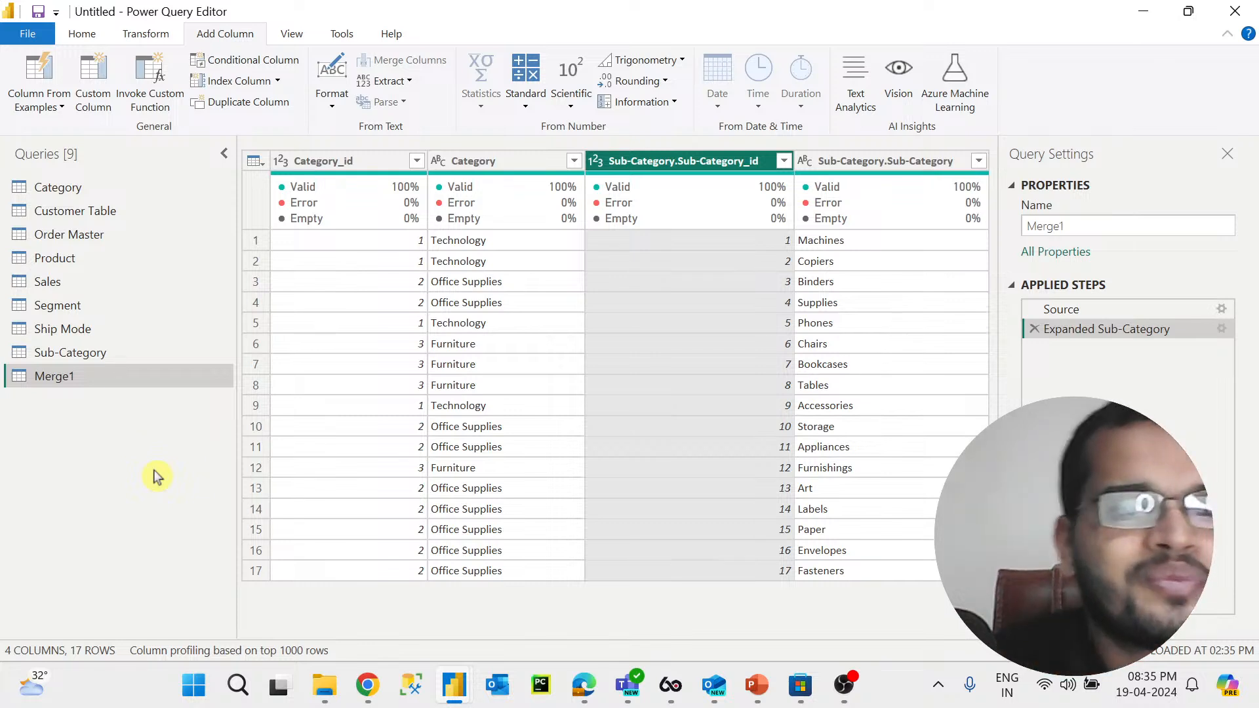
pyautogui.click(90, 308)
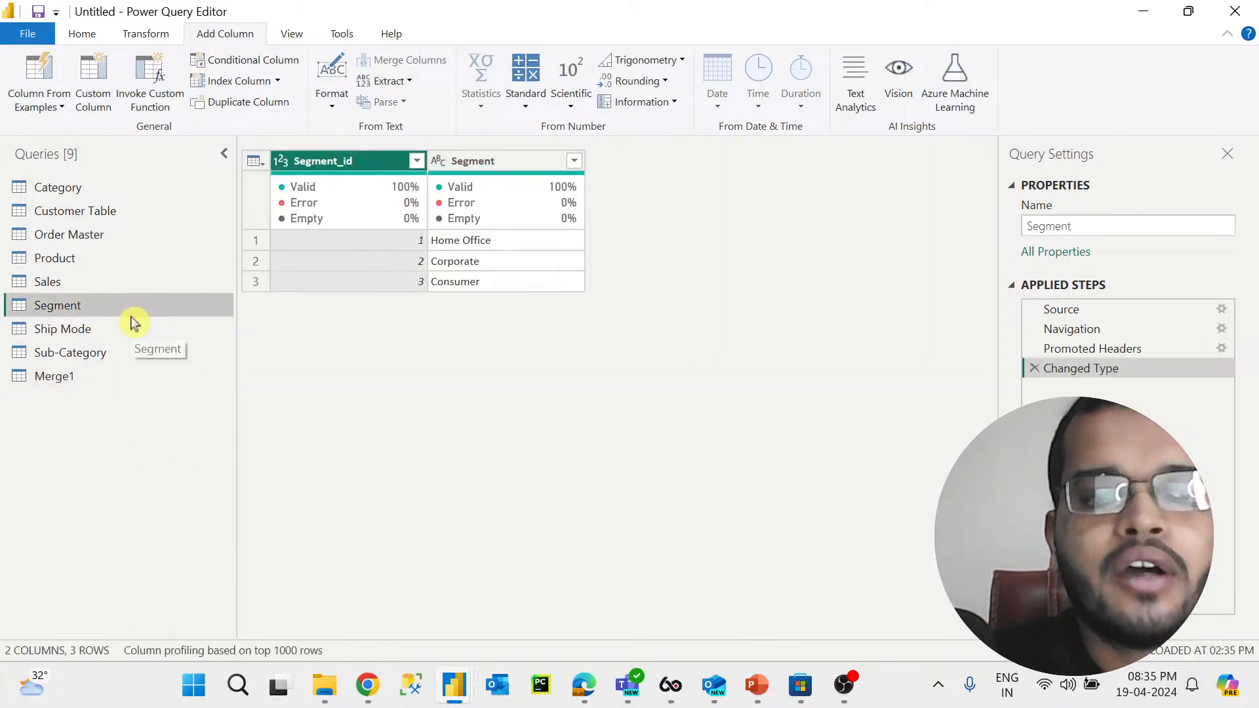
pyautogui.click(459, 163)
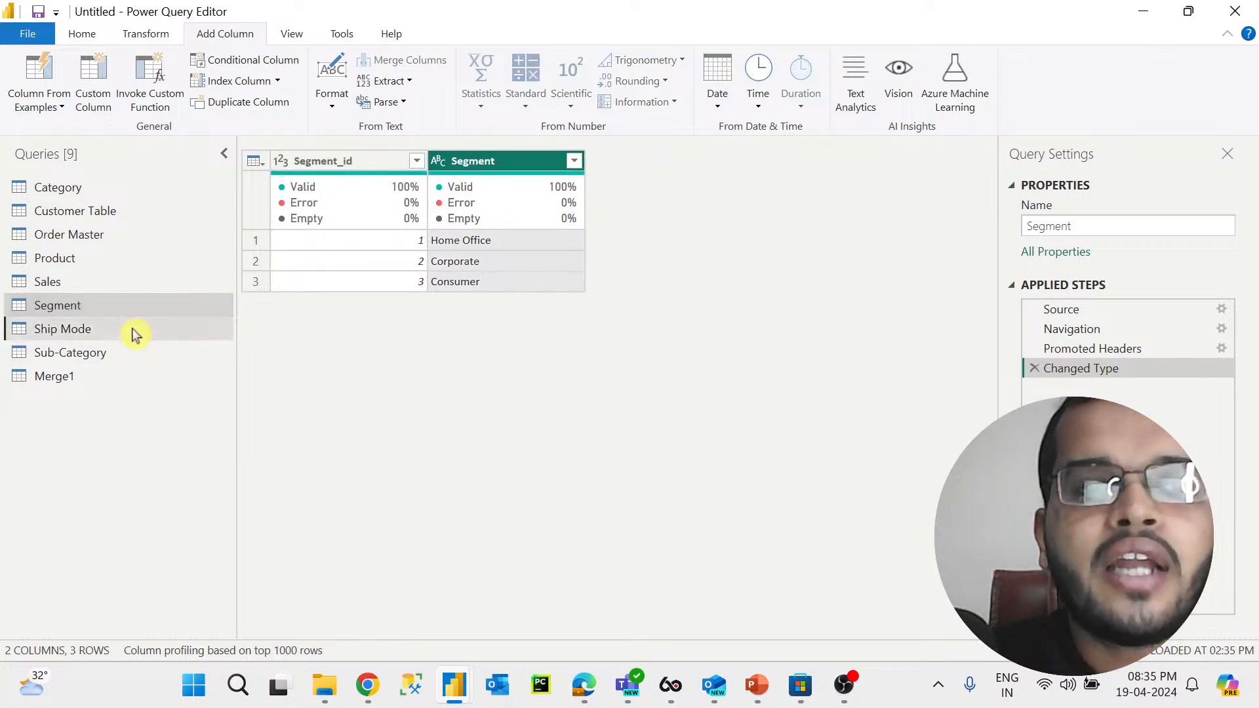
pyautogui.click(134, 331)
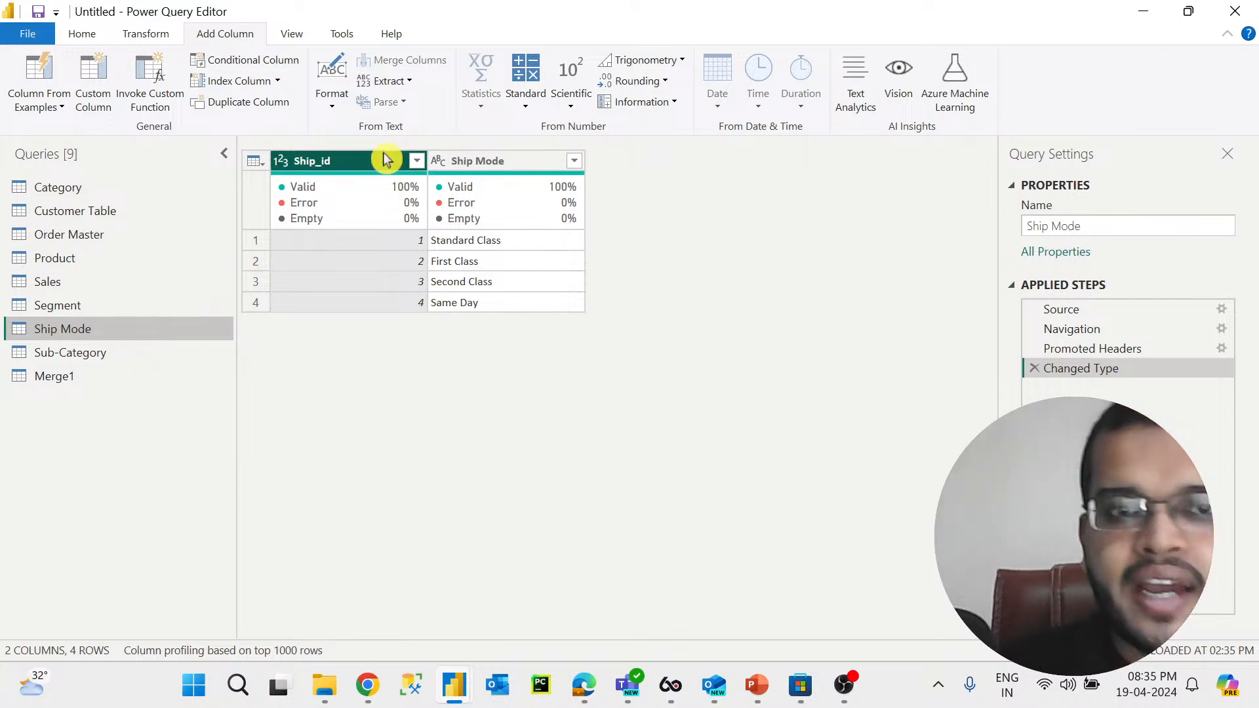
pyautogui.click(489, 164)
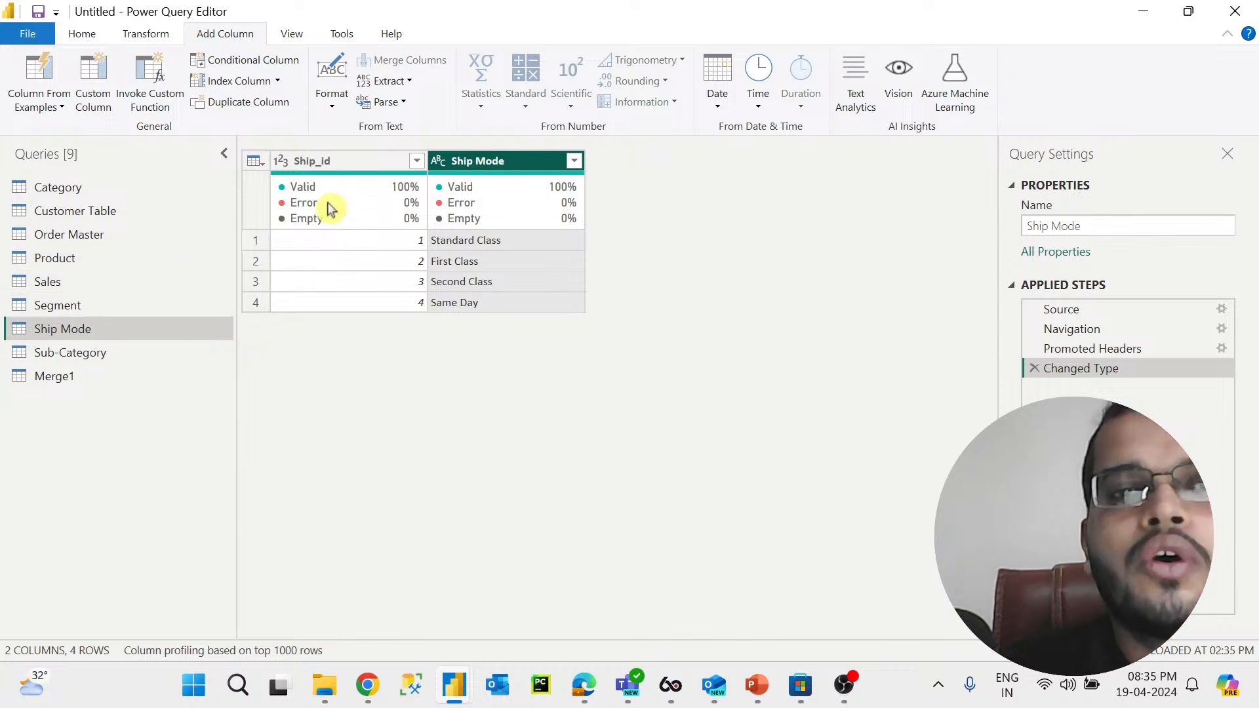
pyautogui.moveTo(320, 163)
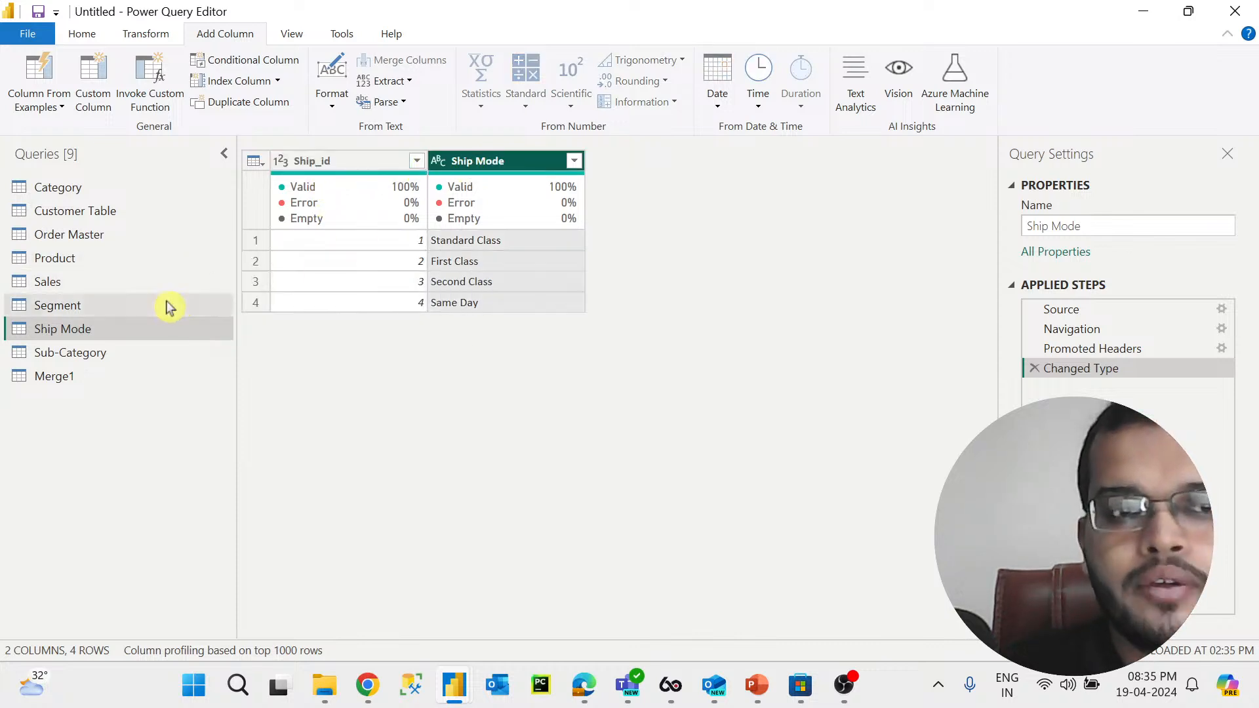
pyautogui.click(172, 307)
pyautogui.click(323, 164)
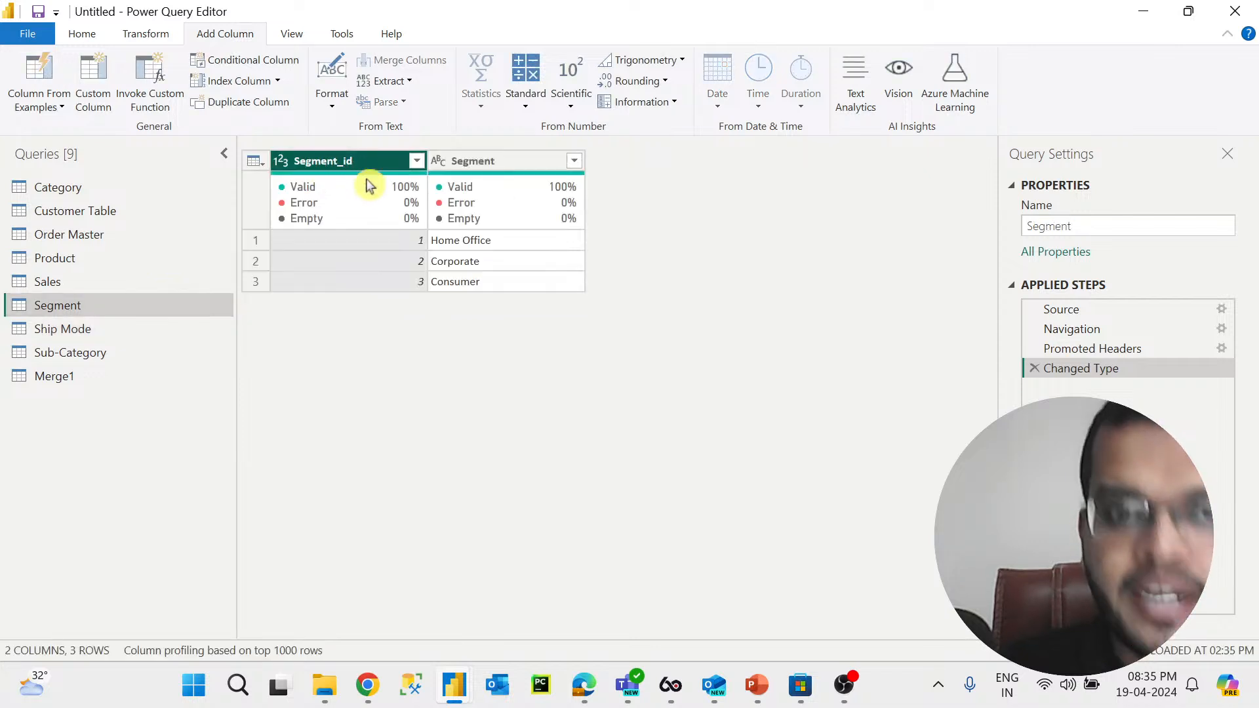
pyautogui.click(491, 161)
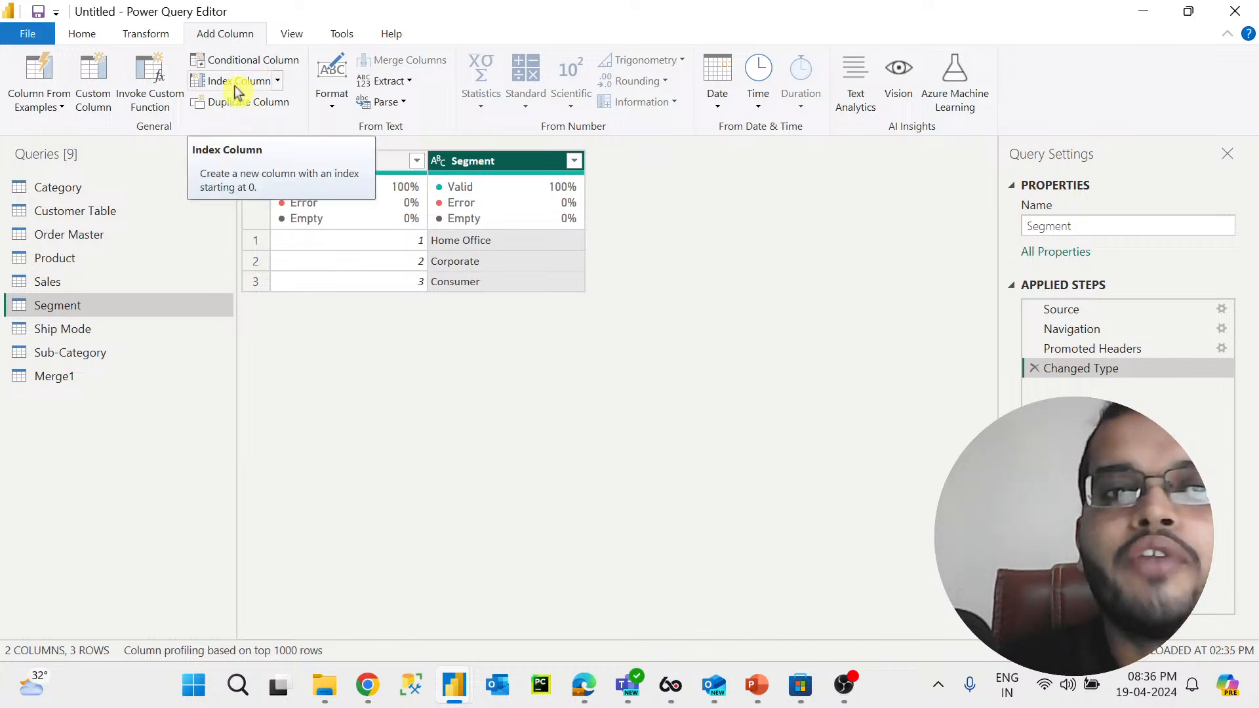
pyautogui.click(278, 82)
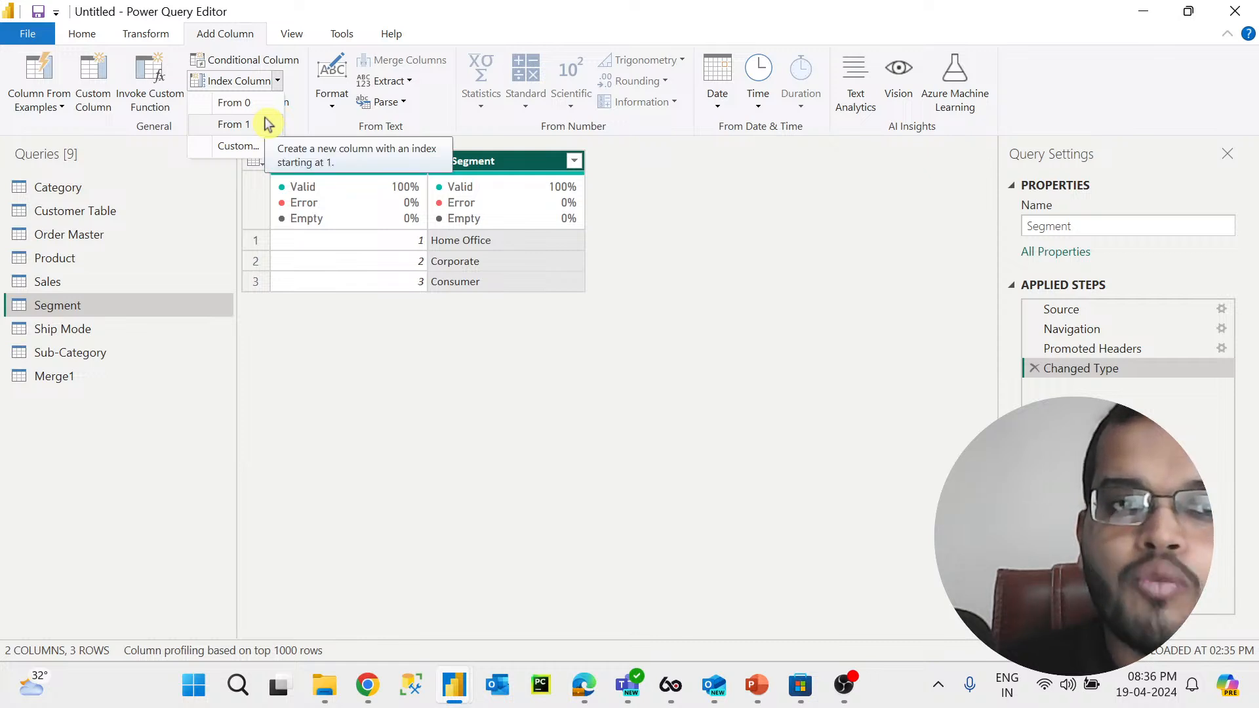
pyautogui.click(269, 150)
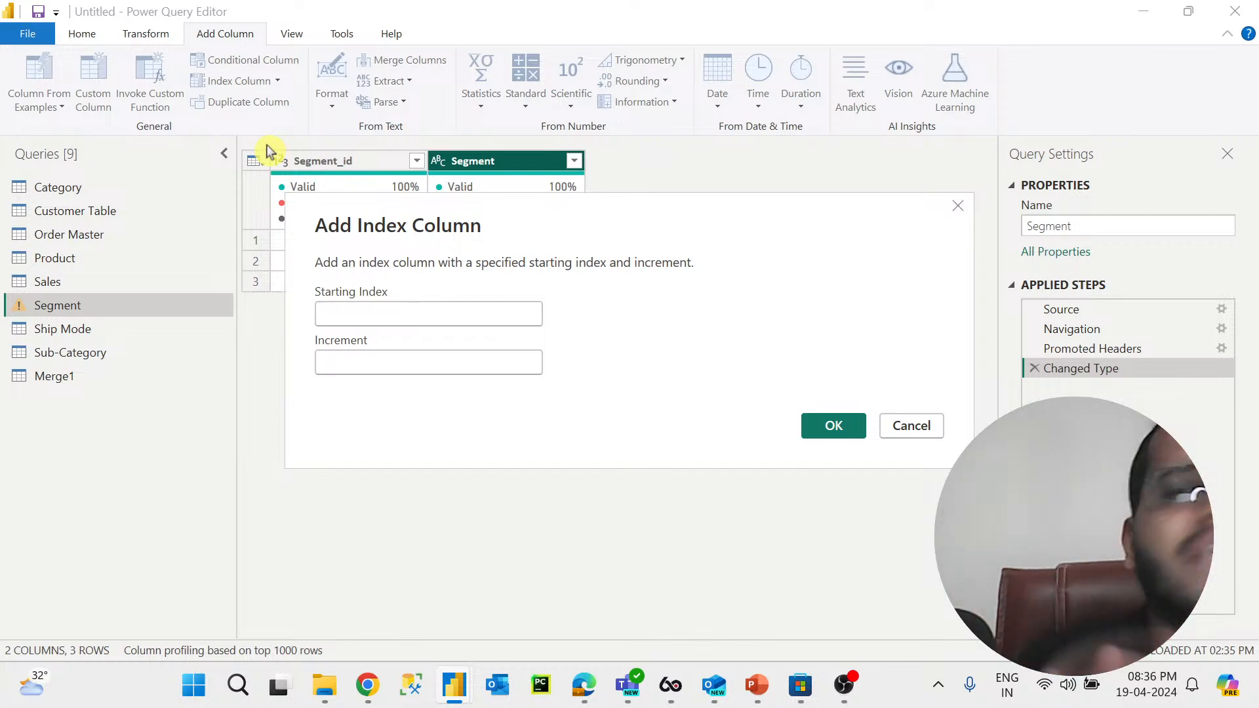
pyautogui.click(923, 430)
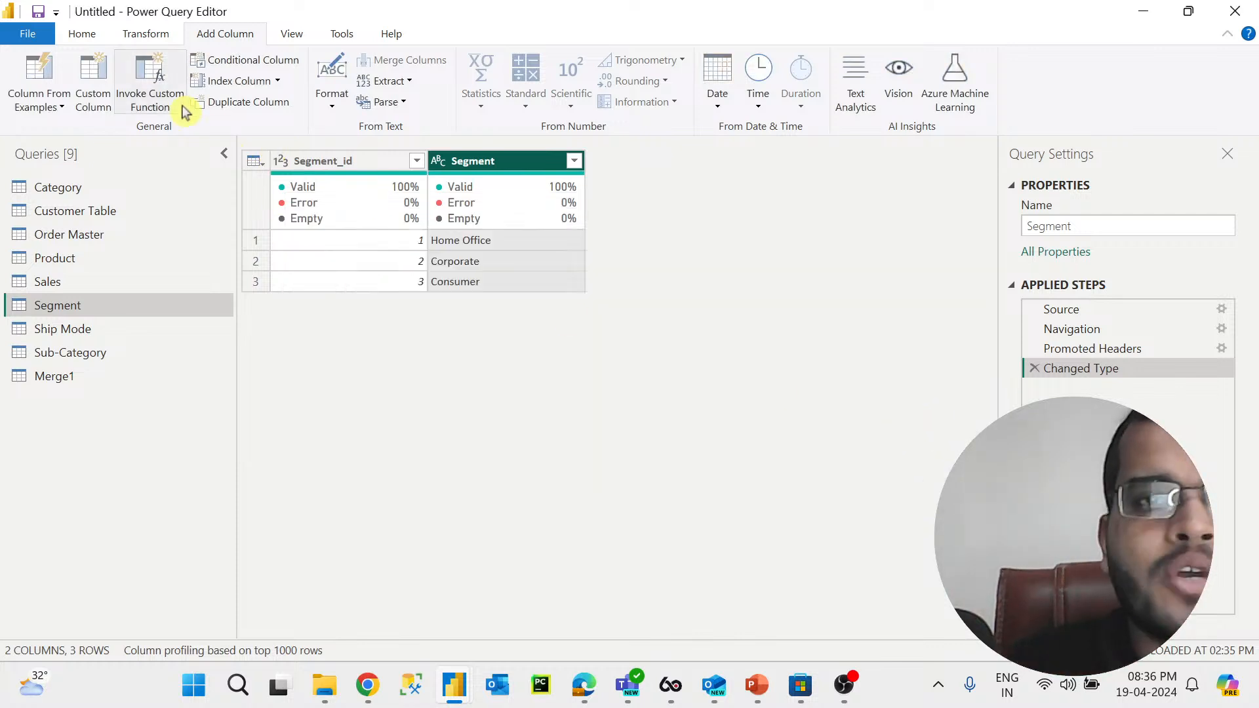
# Step: Add an index column starting from 1 to both the Segment and Ship Mode queries
pyautogui.click(277, 81)
pyautogui.click(265, 124)
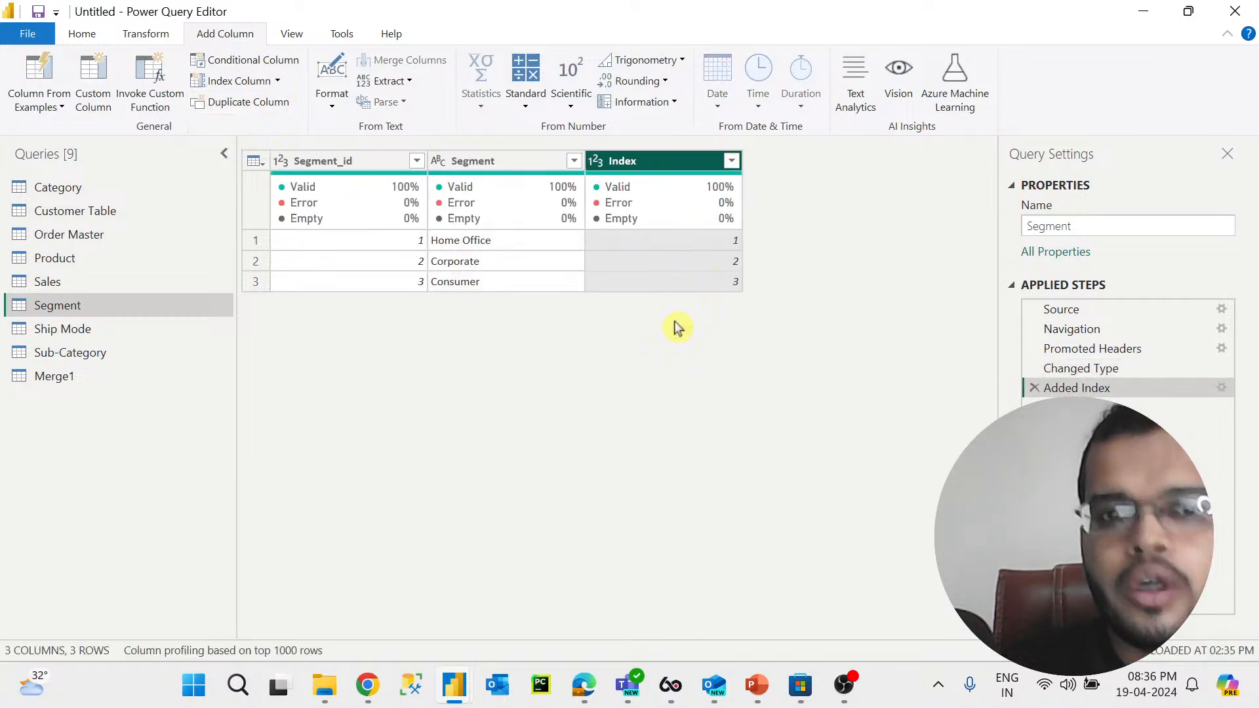
pyautogui.click(132, 333)
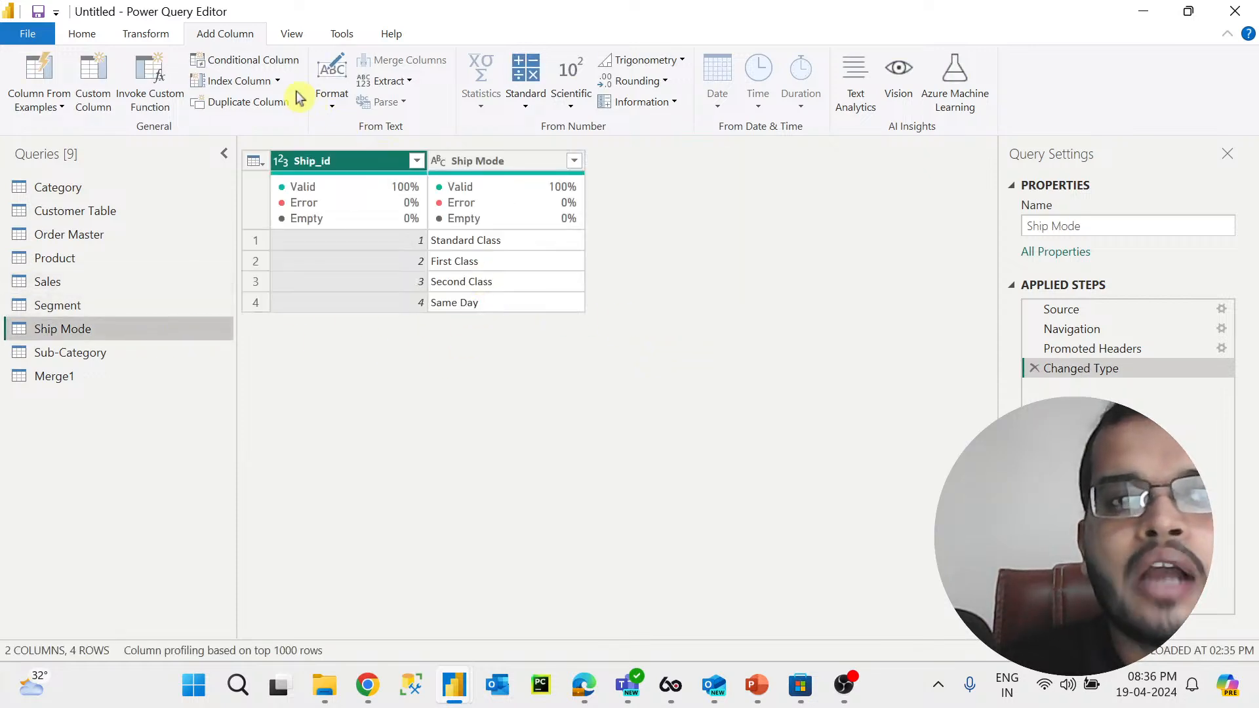
pyautogui.click(278, 81)
pyautogui.click(261, 125)
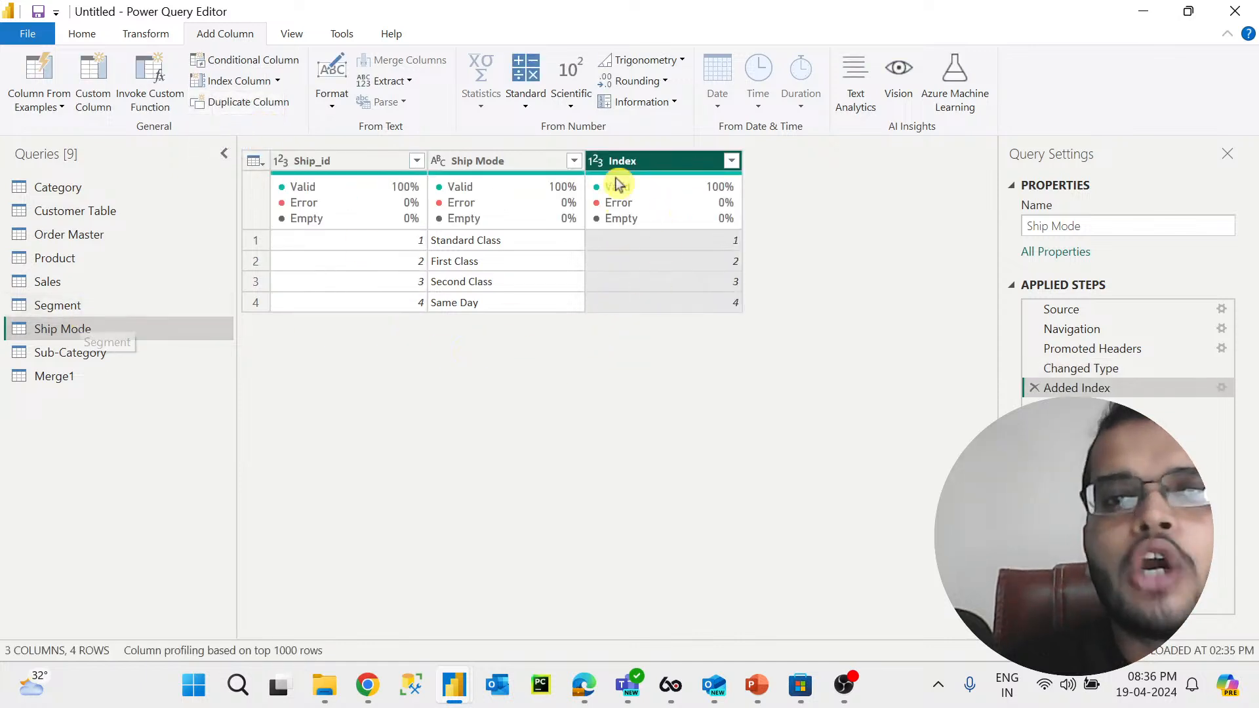
# Step: Merge the Segment query with Ship Mode as a new query, matching the Index columns
pyautogui.click(112, 307)
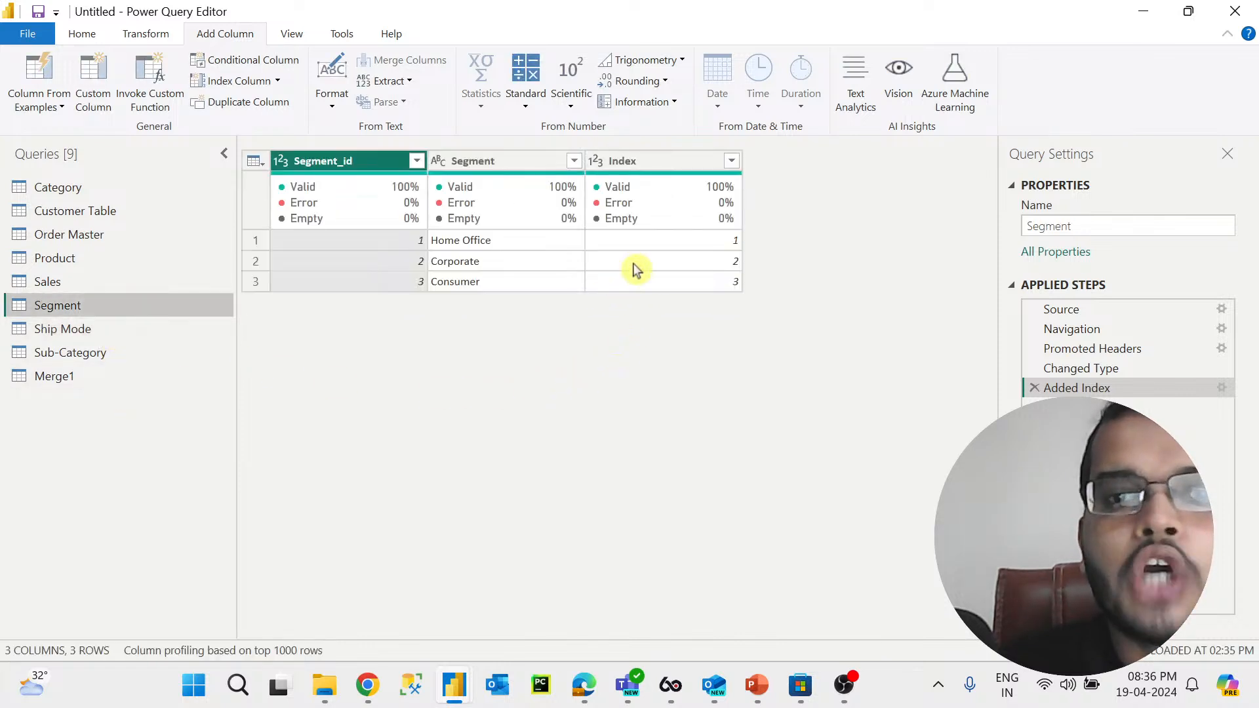
pyautogui.click(660, 161)
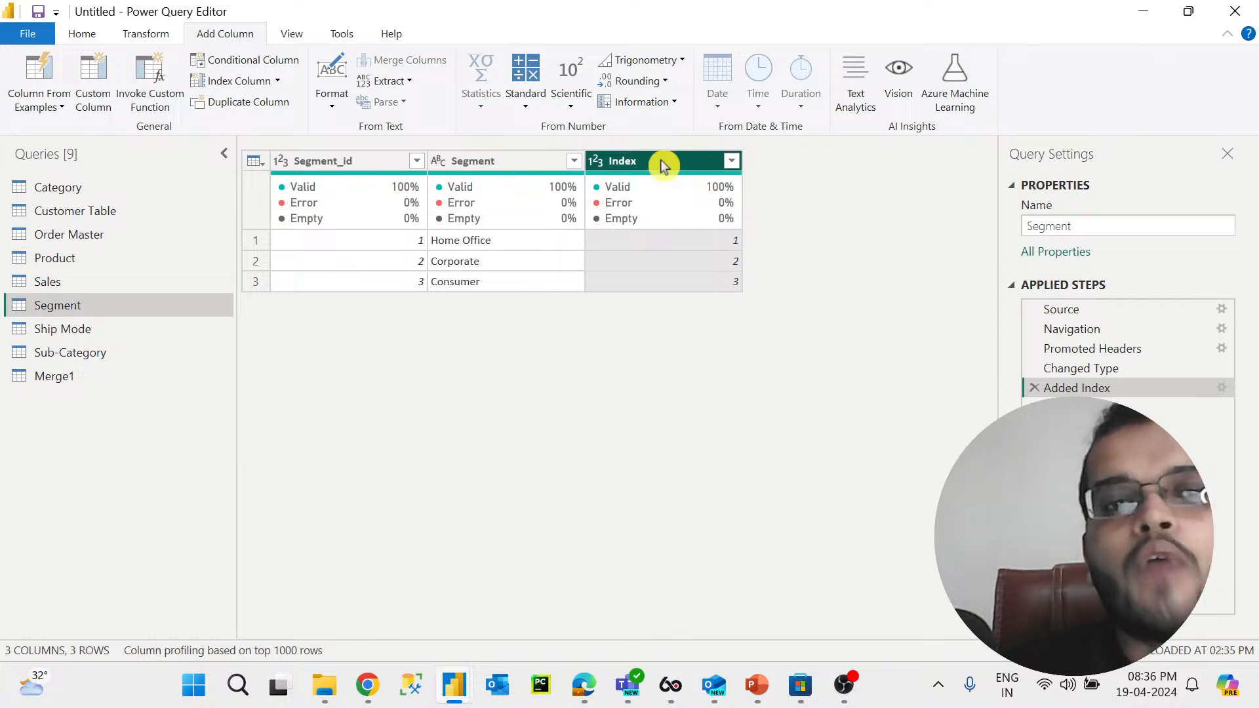
pyautogui.click(81, 34)
pyautogui.click(1076, 61)
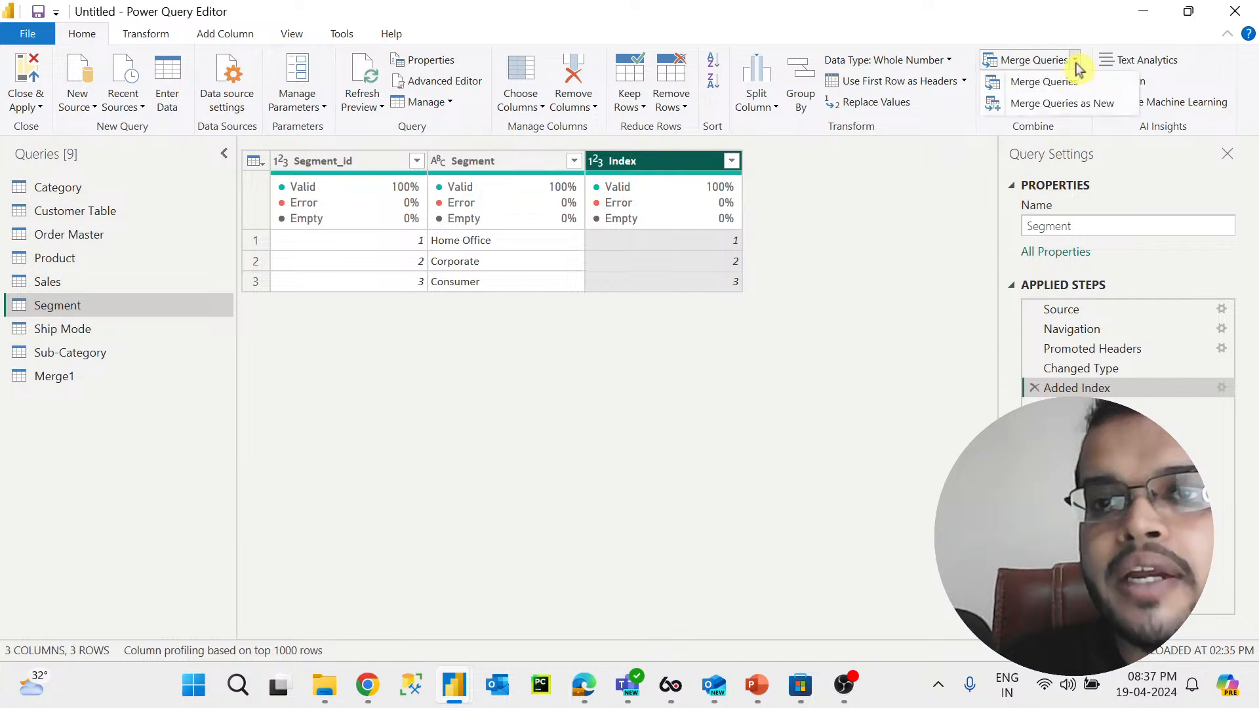
pyautogui.click(1081, 101)
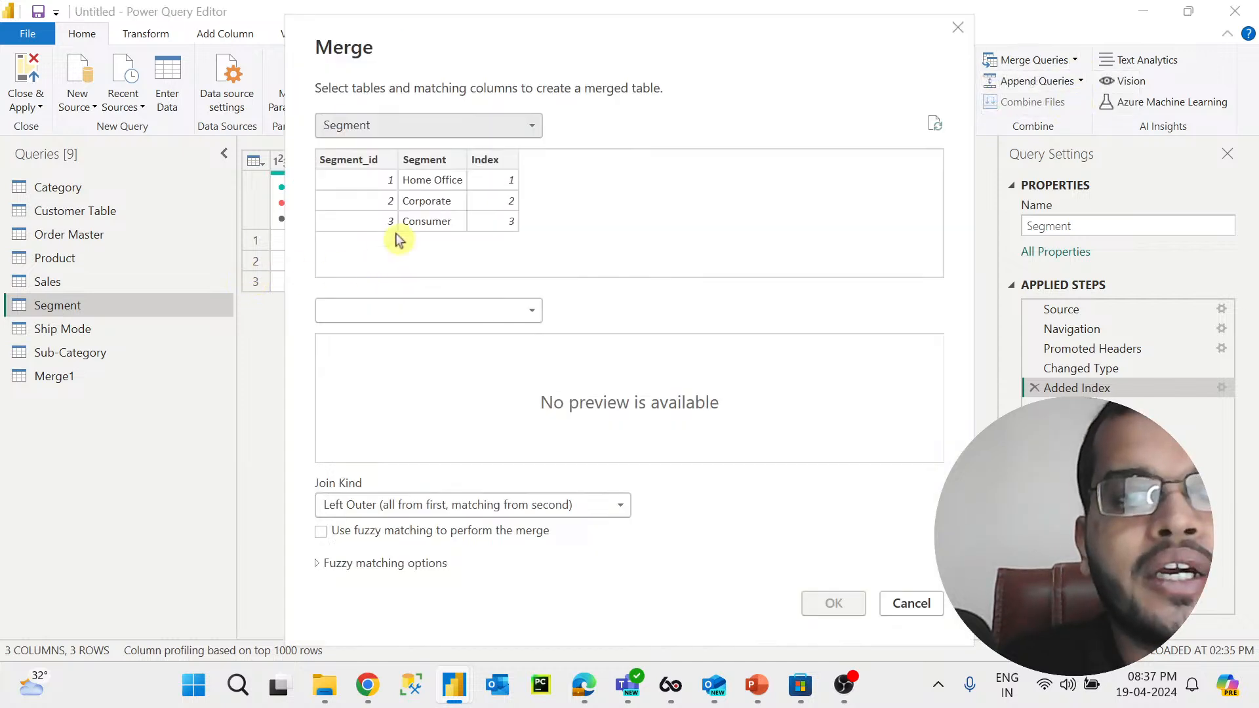
pyautogui.click(444, 312)
pyautogui.click(414, 472)
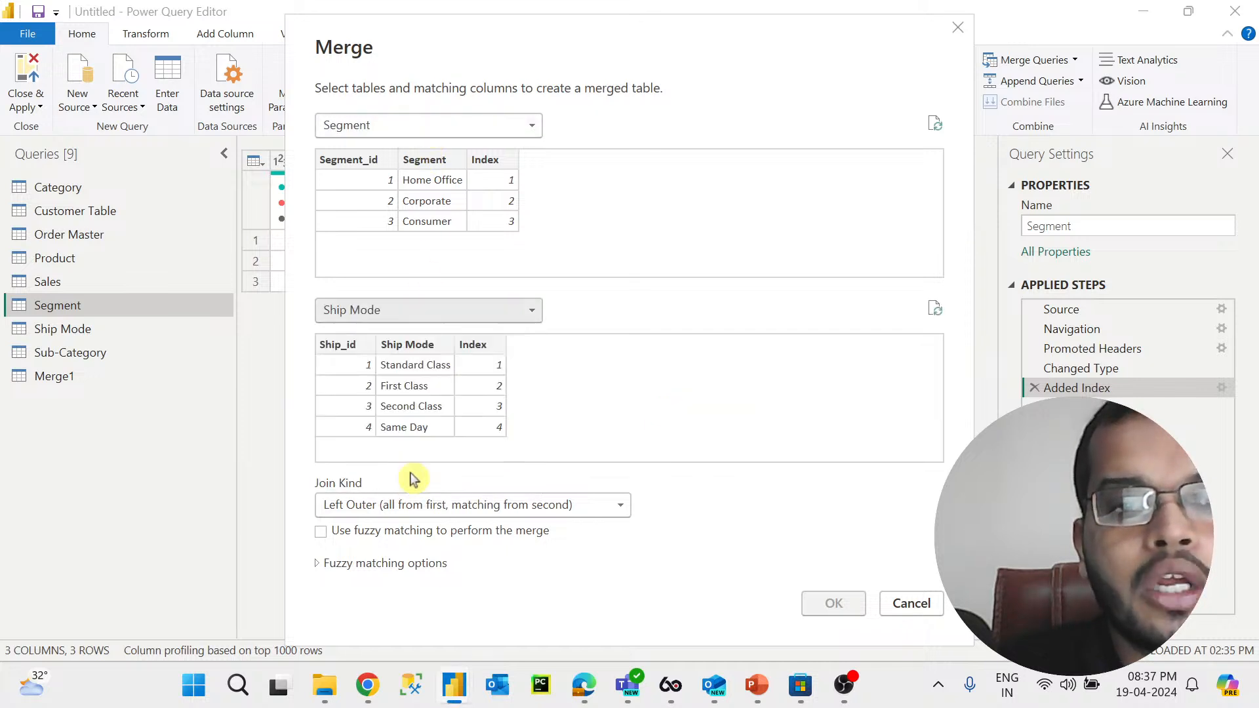
pyautogui.click(497, 162)
pyautogui.click(484, 346)
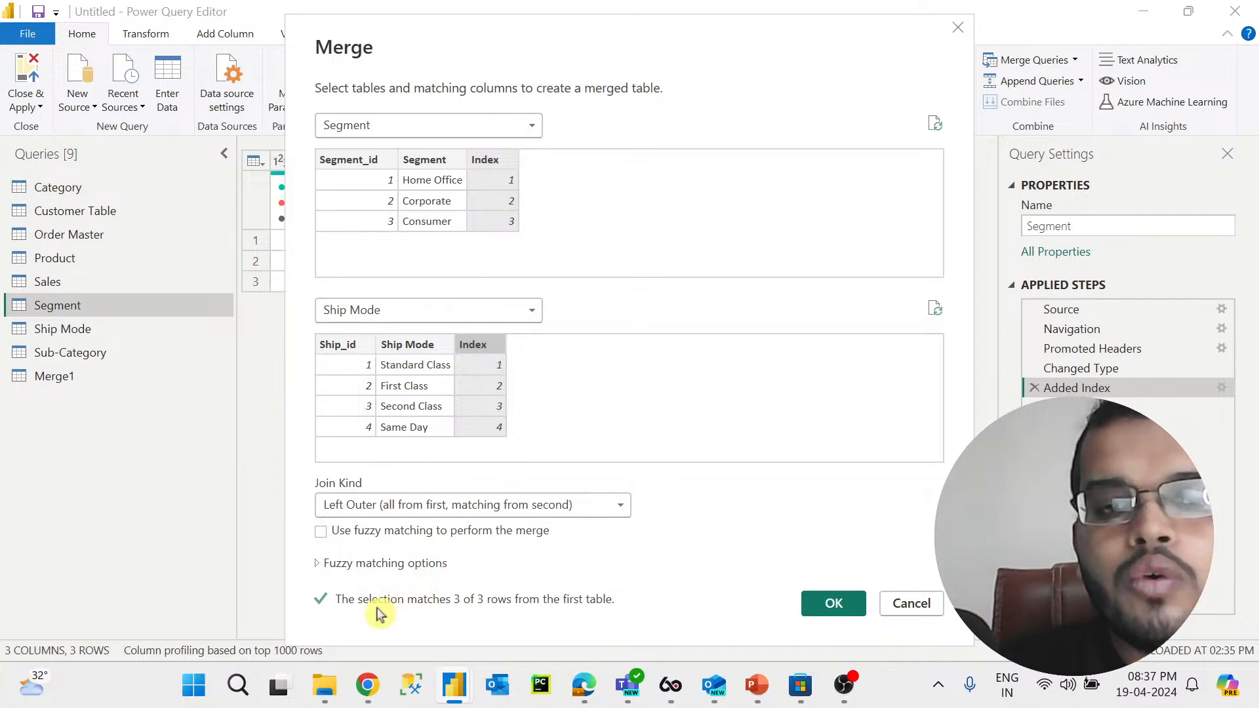
pyautogui.click(819, 607)
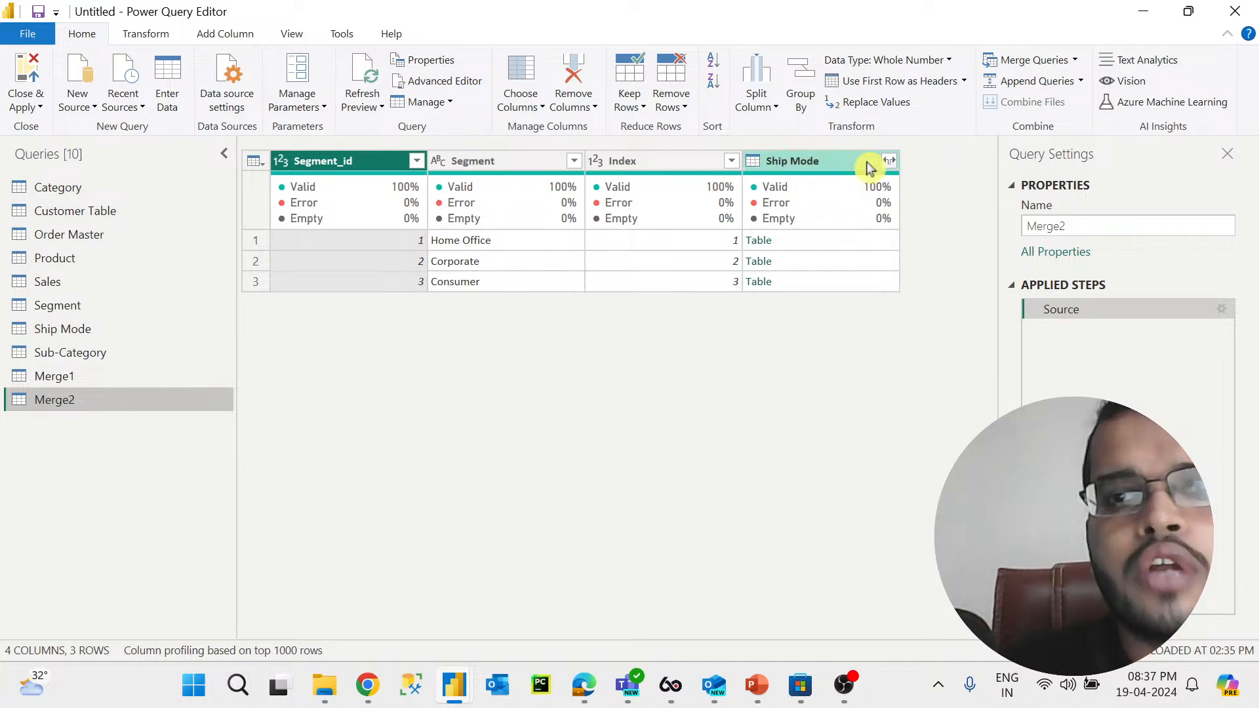
# Step: Expand the Ship Mode column in Merge2, keeping Ship_id and Ship Mode but not Index
pyautogui.click(889, 161)
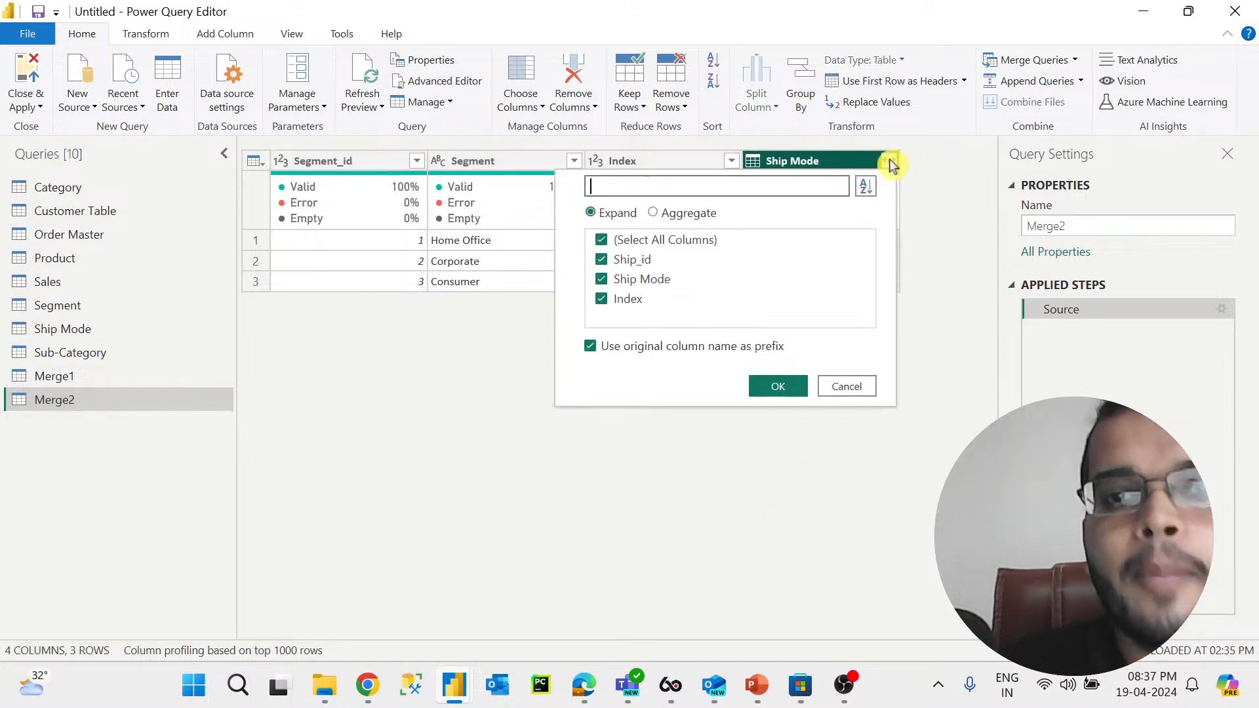
pyautogui.click(601, 300)
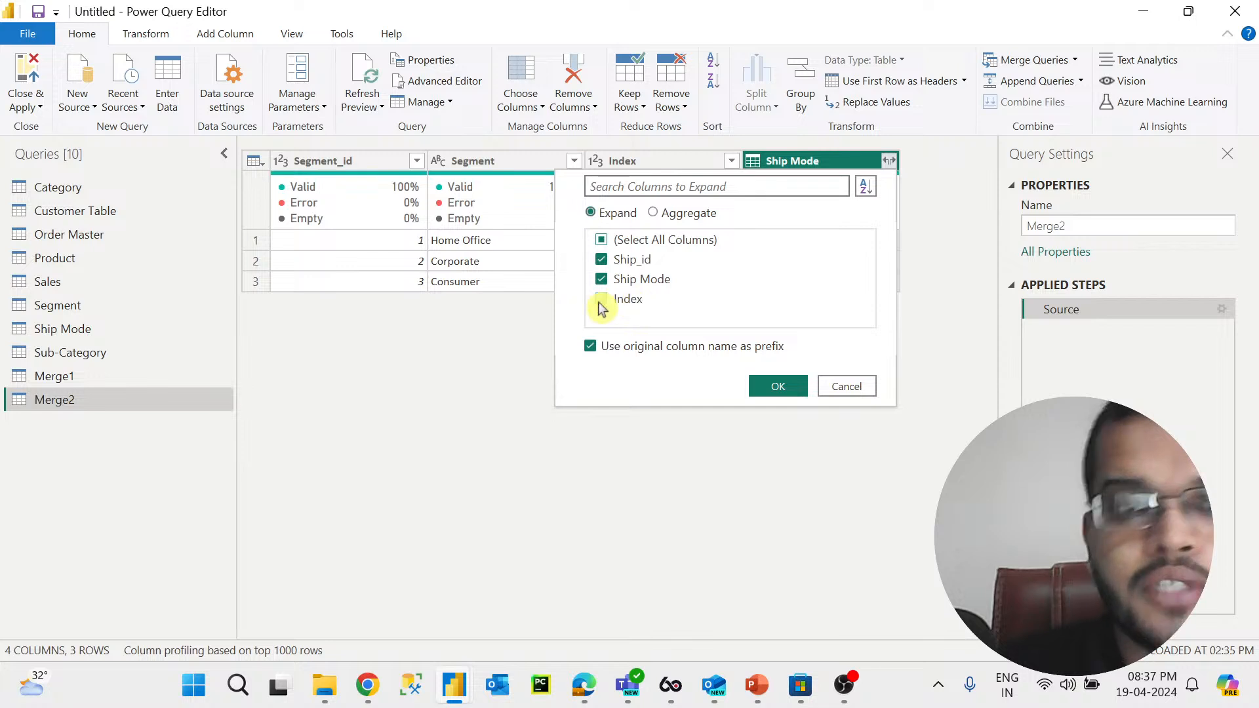
pyautogui.click(787, 386)
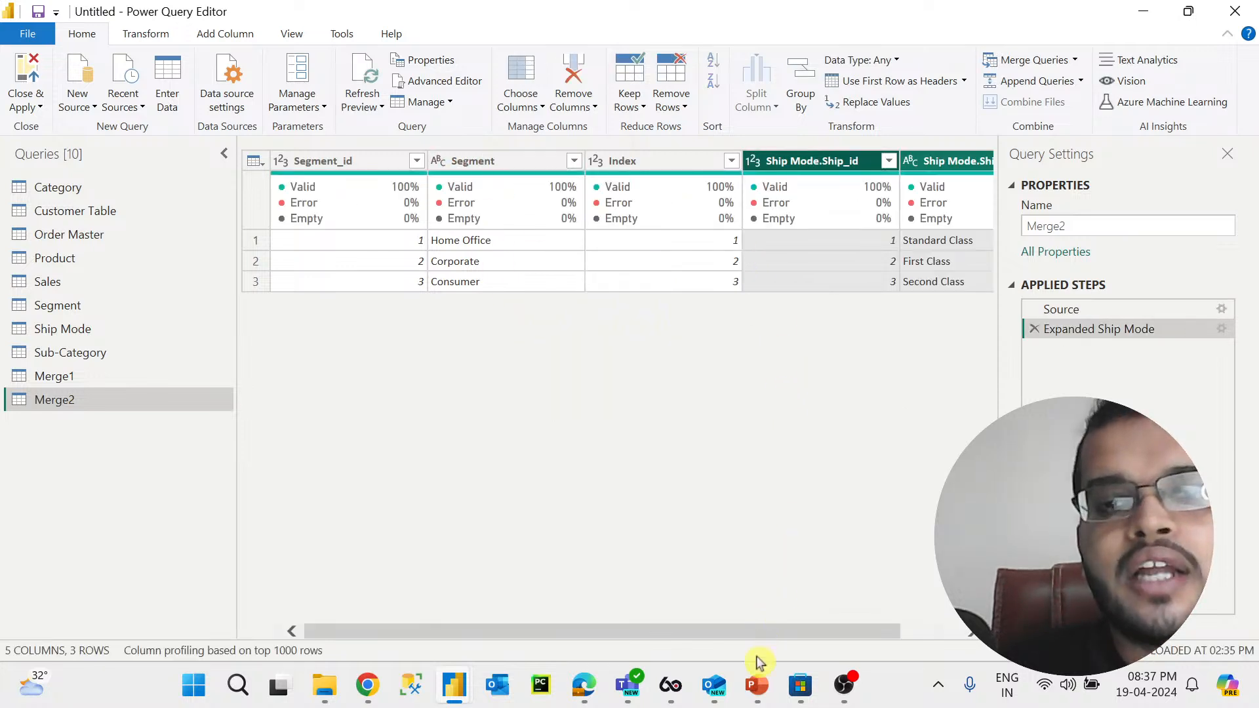
pyautogui.moveTo(782, 633)
pyautogui.mouseDown()
pyautogui.moveTo(938, 631)
pyautogui.moveTo(778, 635)
pyautogui.mouseUp()
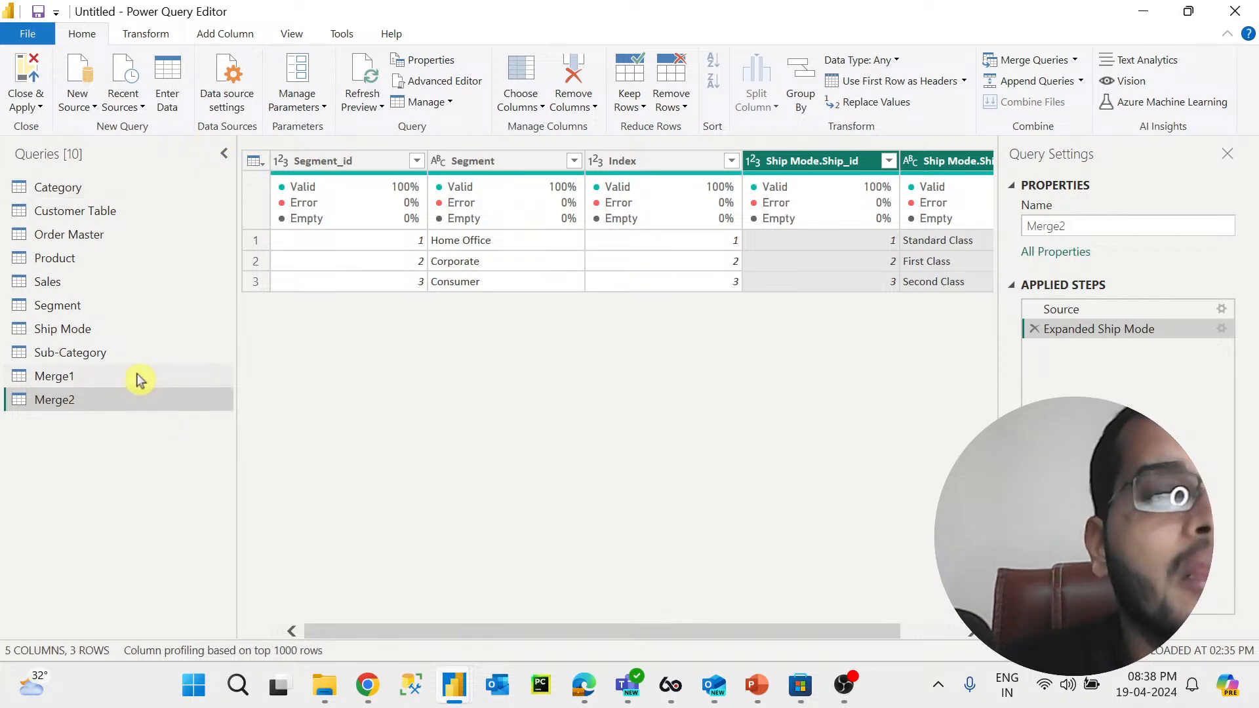
# Step: Review the columns of the Customer Table and Order Master queries
pyautogui.click(128, 211)
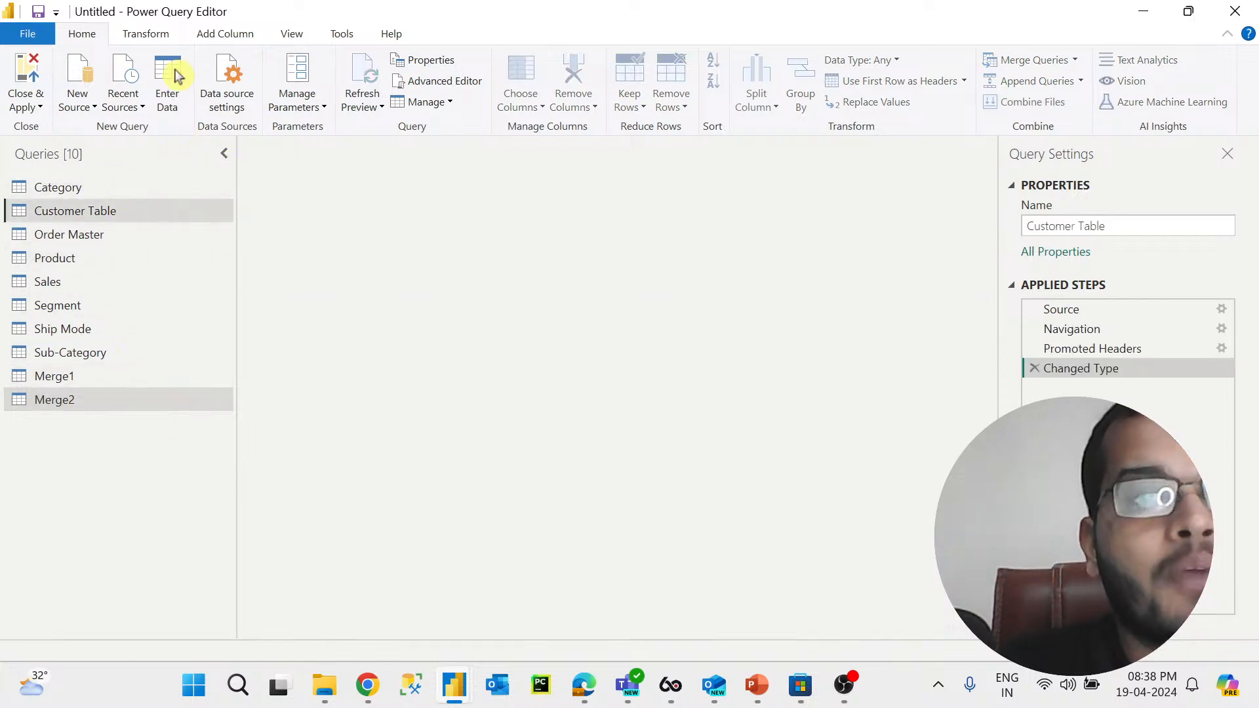
pyautogui.click(242, 38)
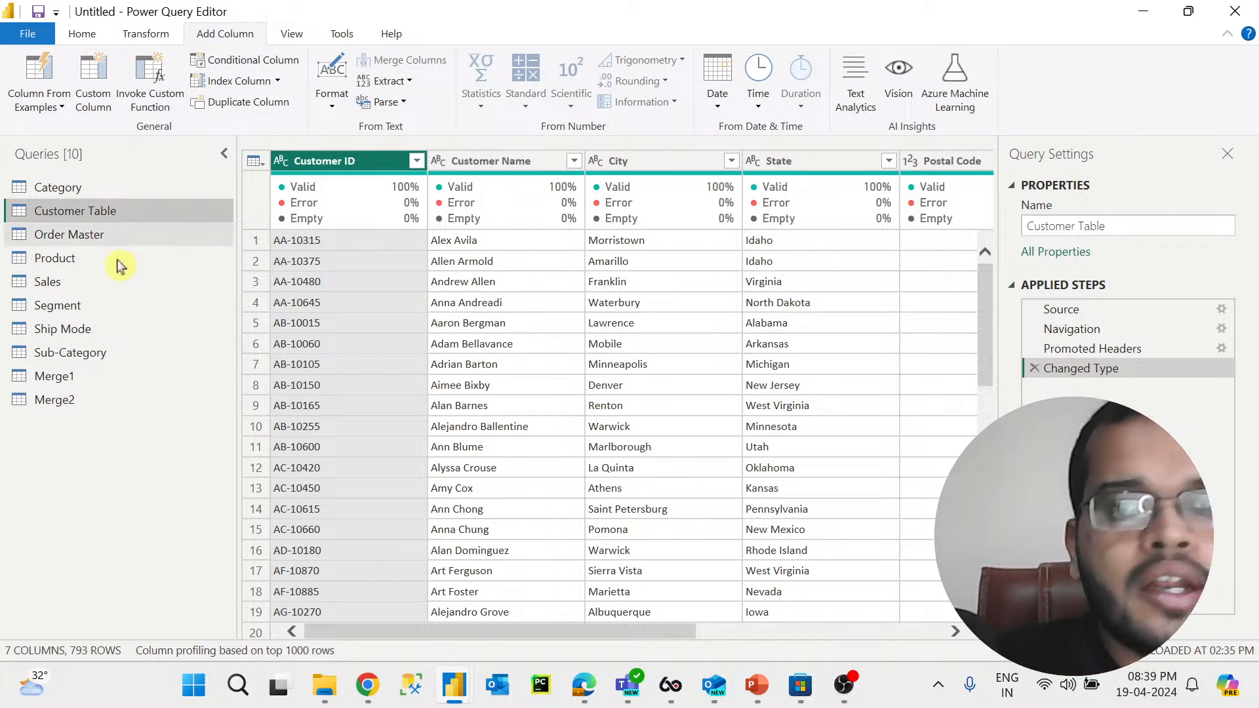
pyautogui.click(124, 234)
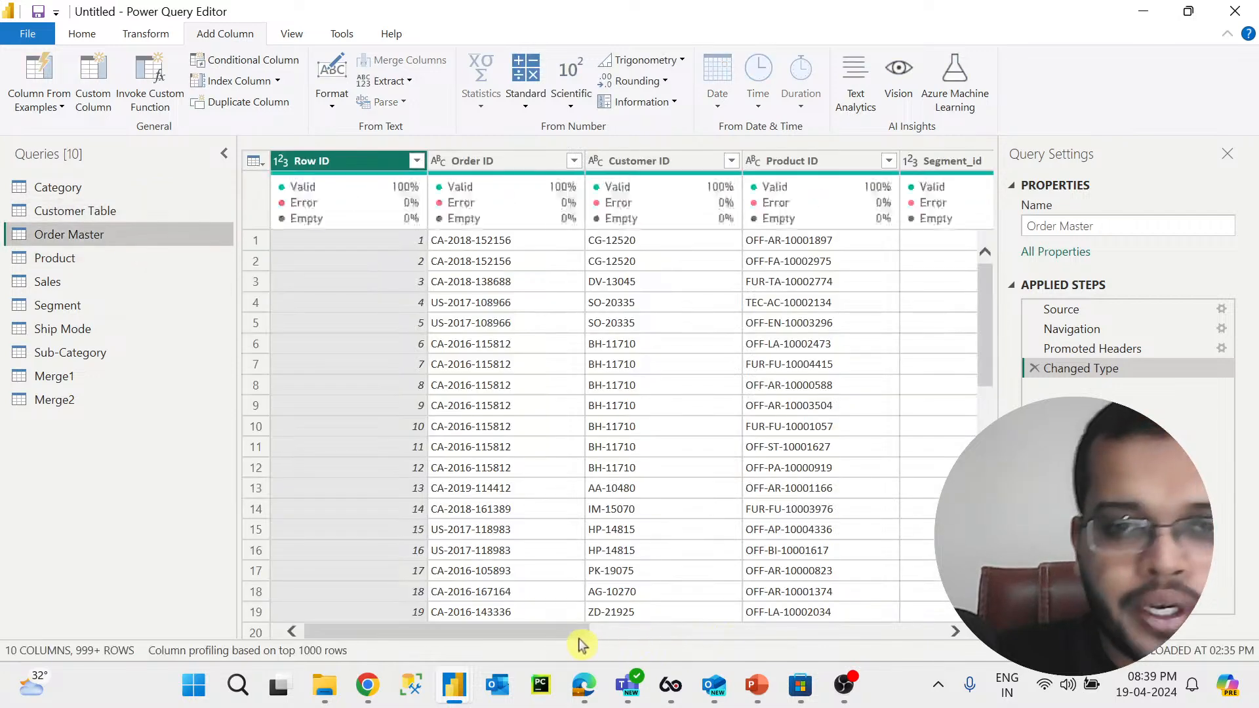
pyautogui.moveTo(576, 630); pyautogui.dragTo(942, 629)
pyautogui.click(755, 162)
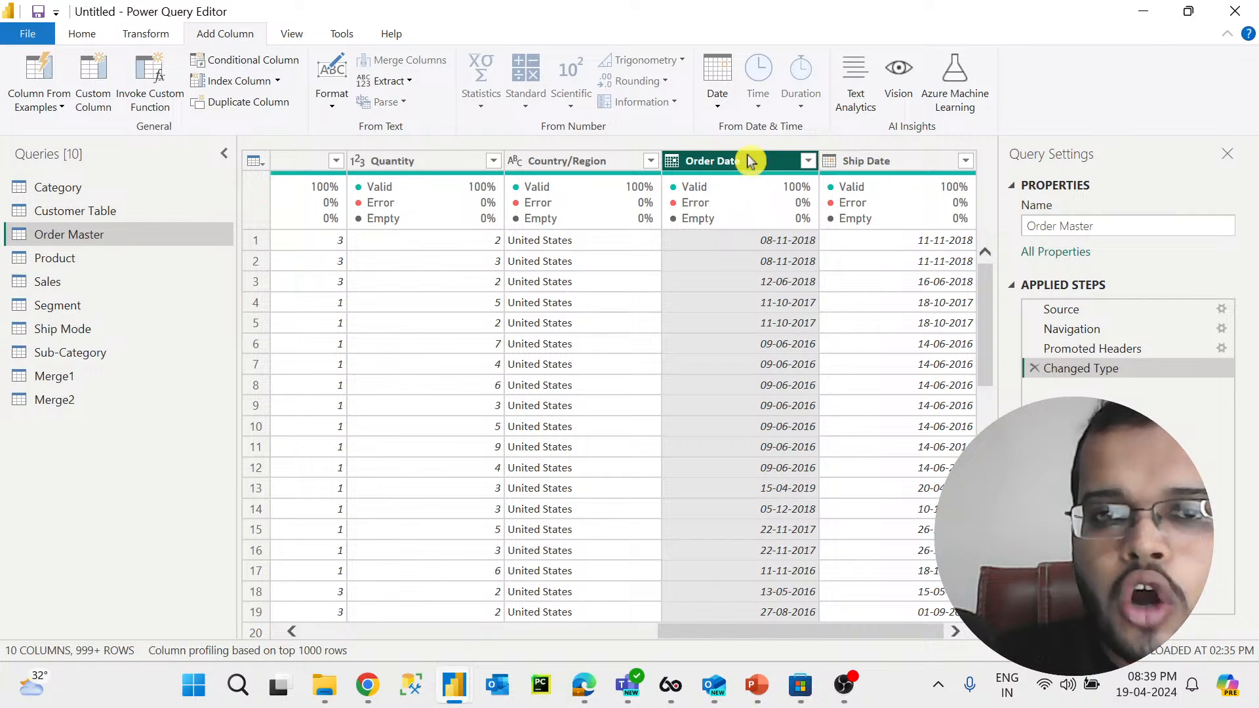
pyautogui.moveTo(753, 190)
pyautogui.moveTo(787, 632); pyautogui.dragTo(295, 633)
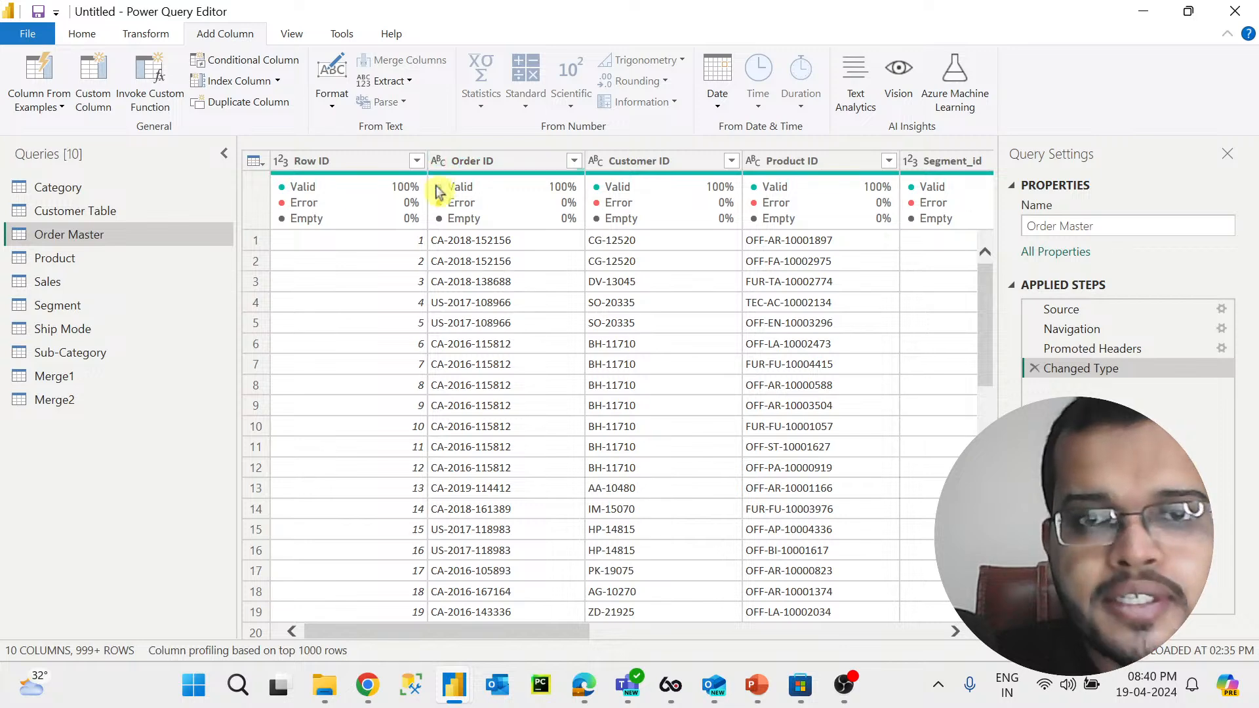
pyautogui.moveTo(556, 633); pyautogui.dragTo(716, 651)
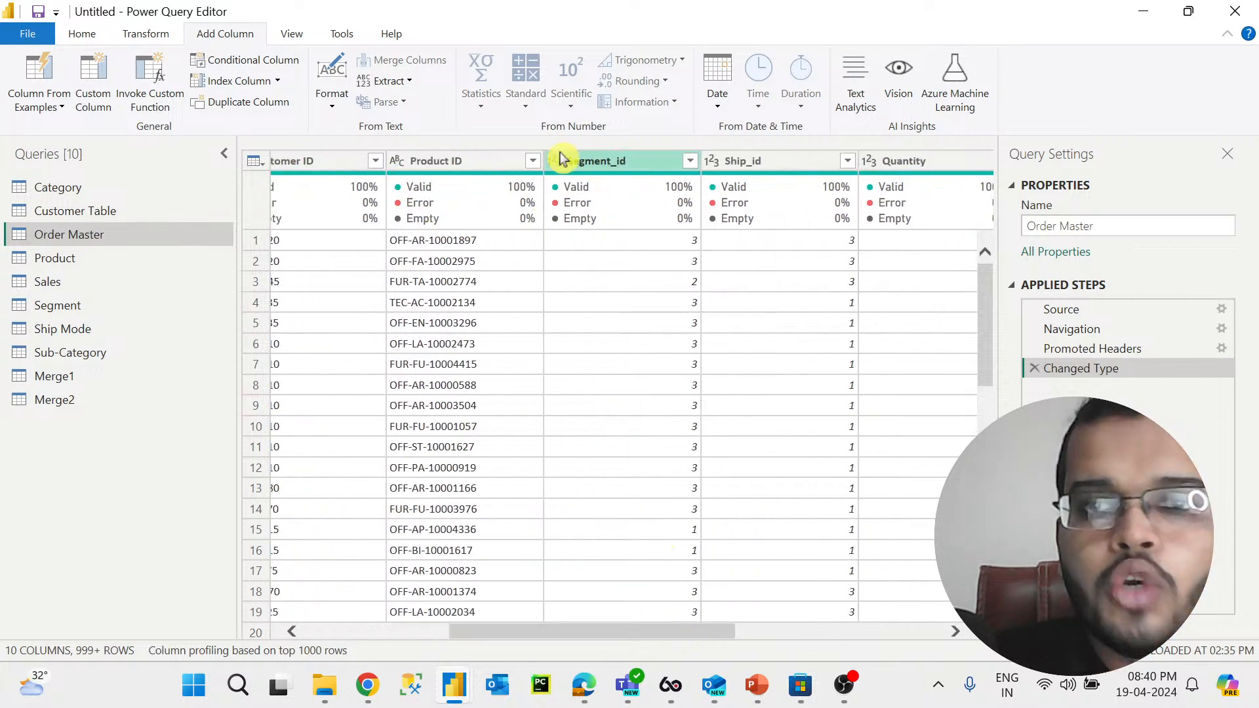
pyautogui.moveTo(723, 639); pyautogui.dragTo(888, 641)
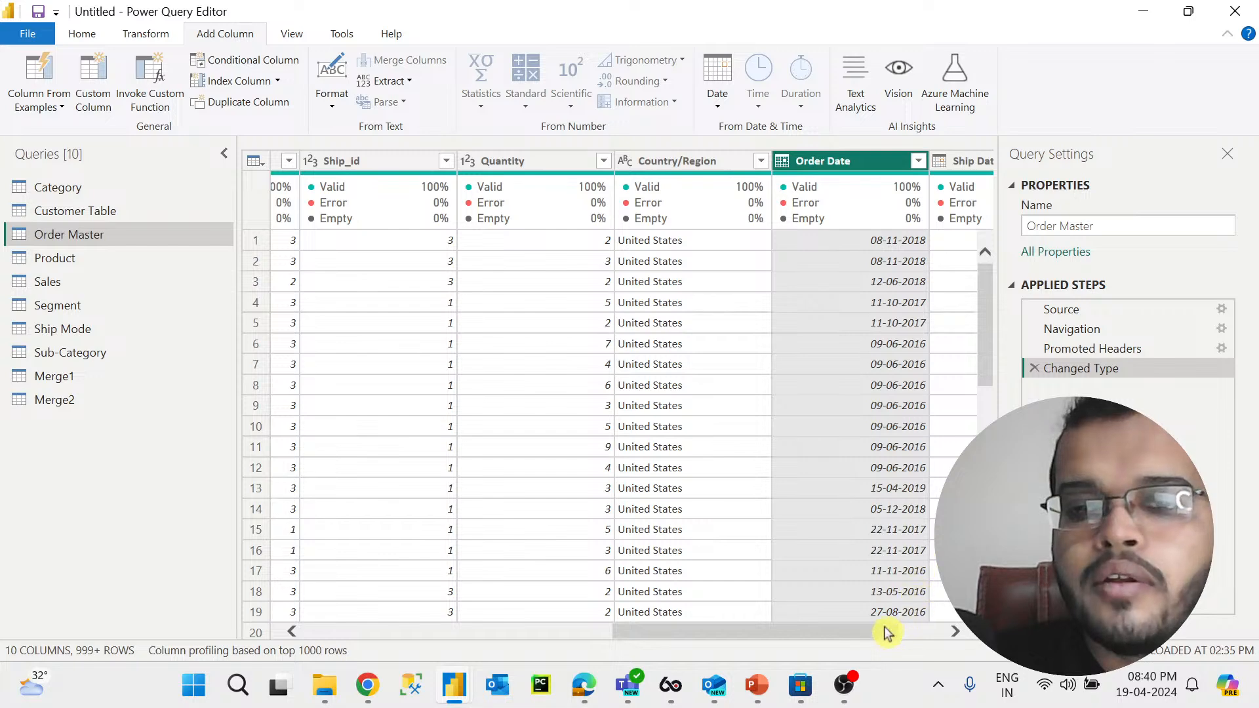
pyautogui.moveTo(882, 630); pyautogui.dragTo(950, 628)
# Step: Review the Sub-Category and Customer Table queries and the Order Date values in Order Master
pyautogui.click(98, 352)
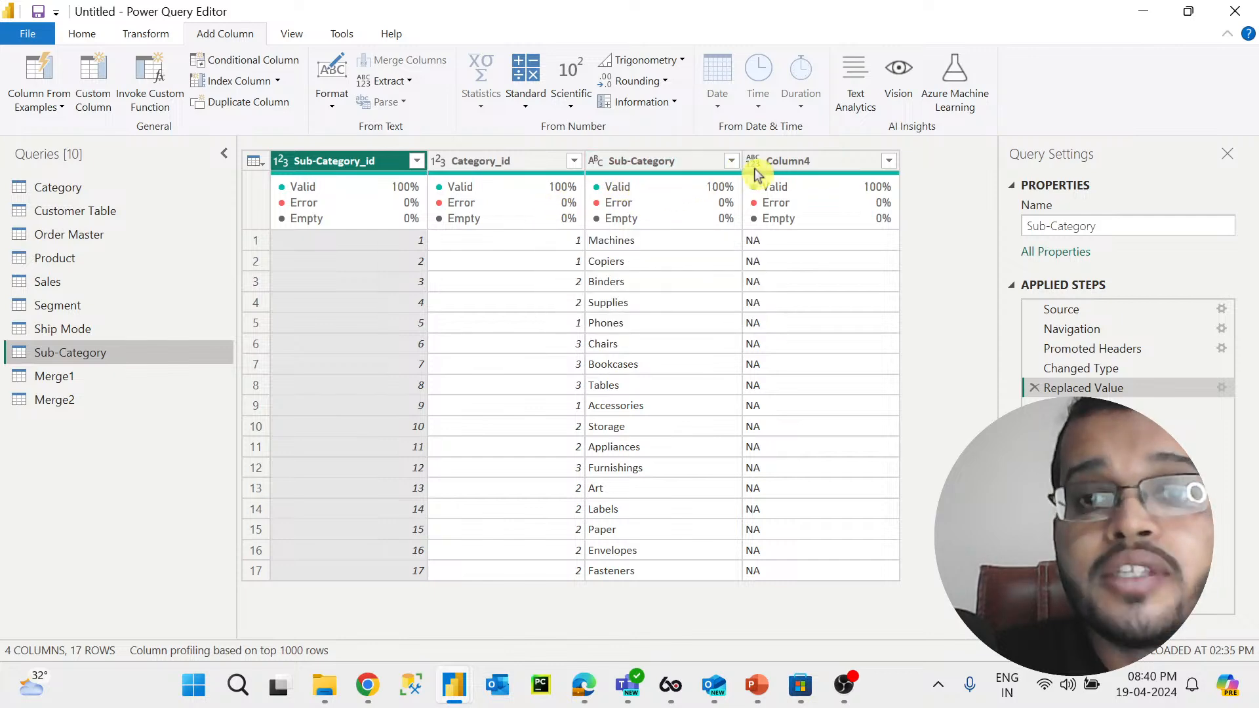
pyautogui.click(86, 210)
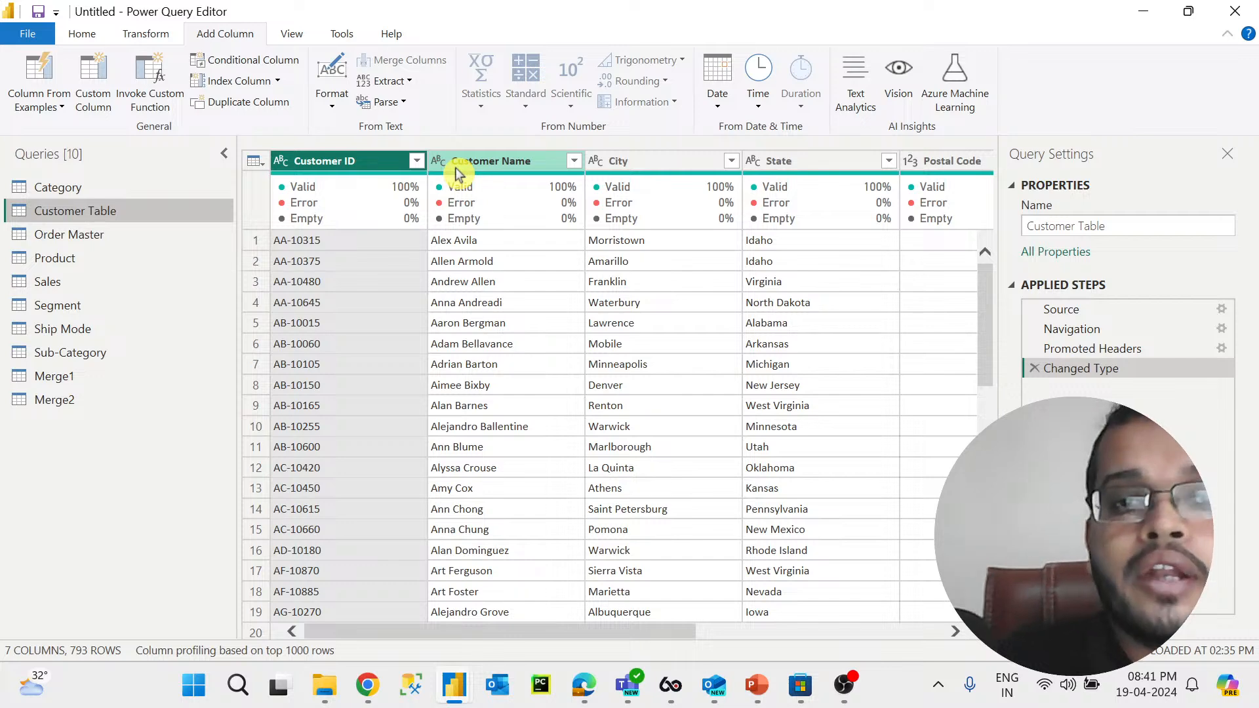
pyautogui.moveTo(623, 631); pyautogui.dragTo(990, 652)
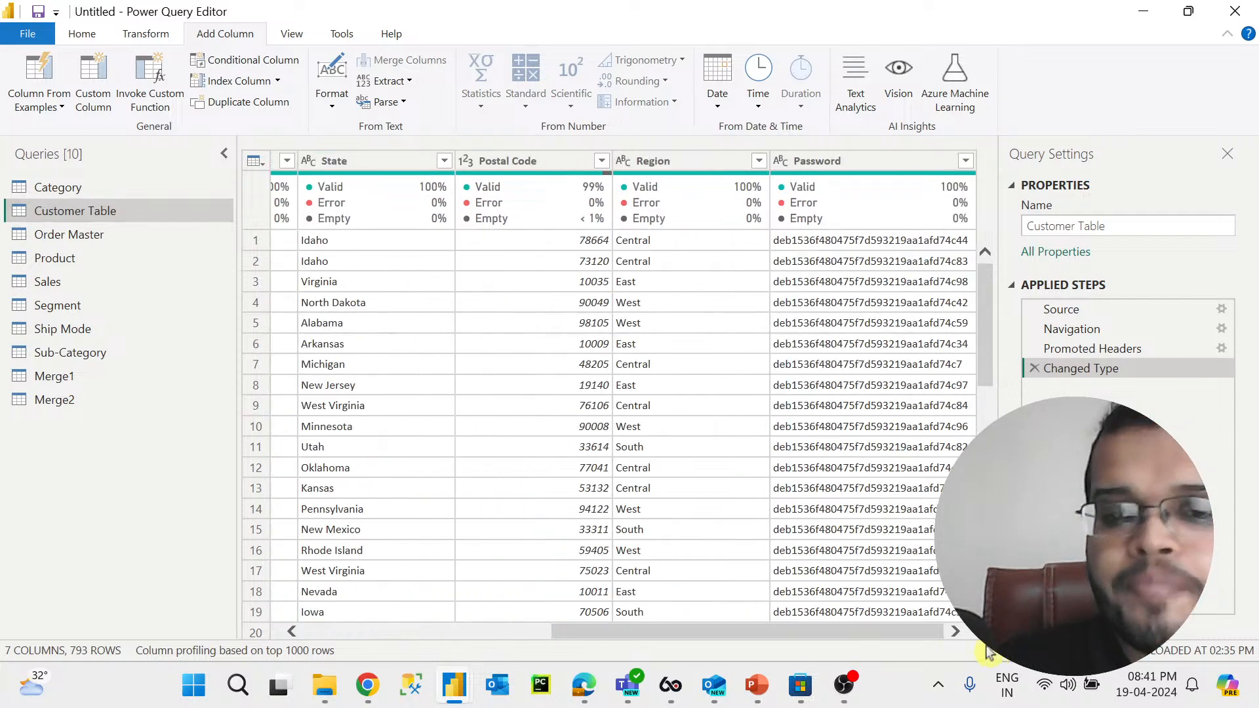
pyautogui.click(134, 236)
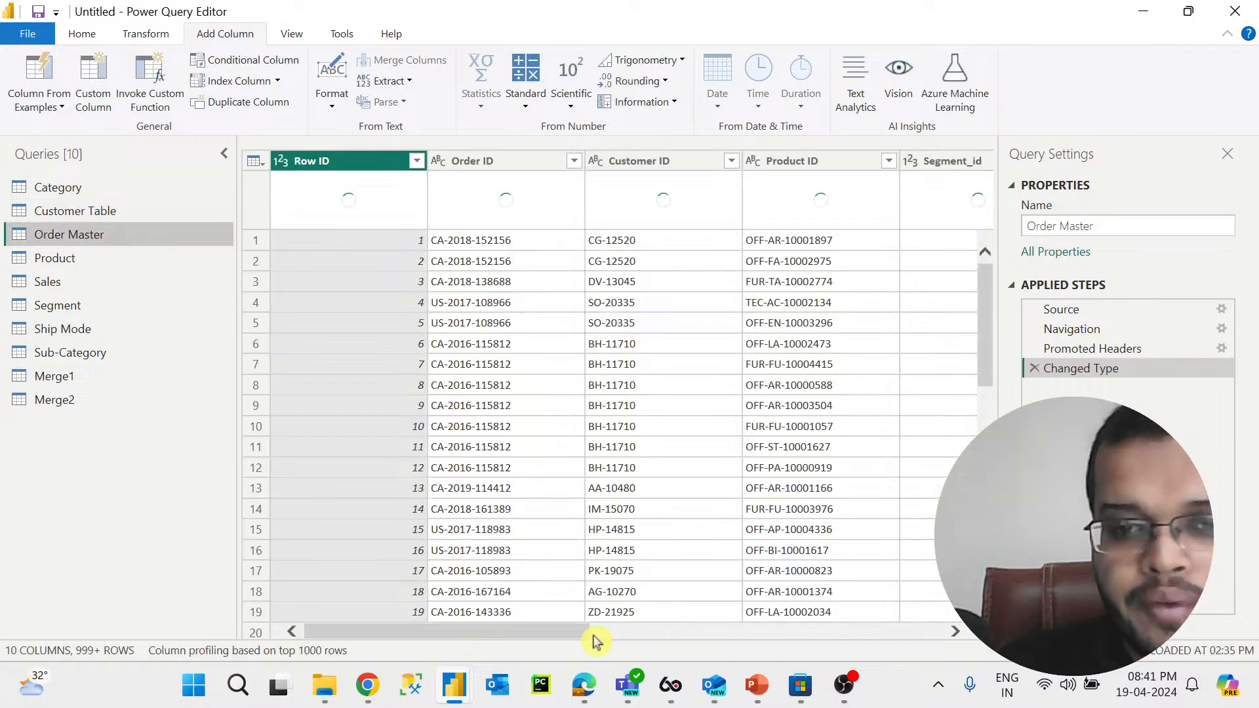
pyautogui.moveTo(582, 633); pyautogui.dragTo(944, 606)
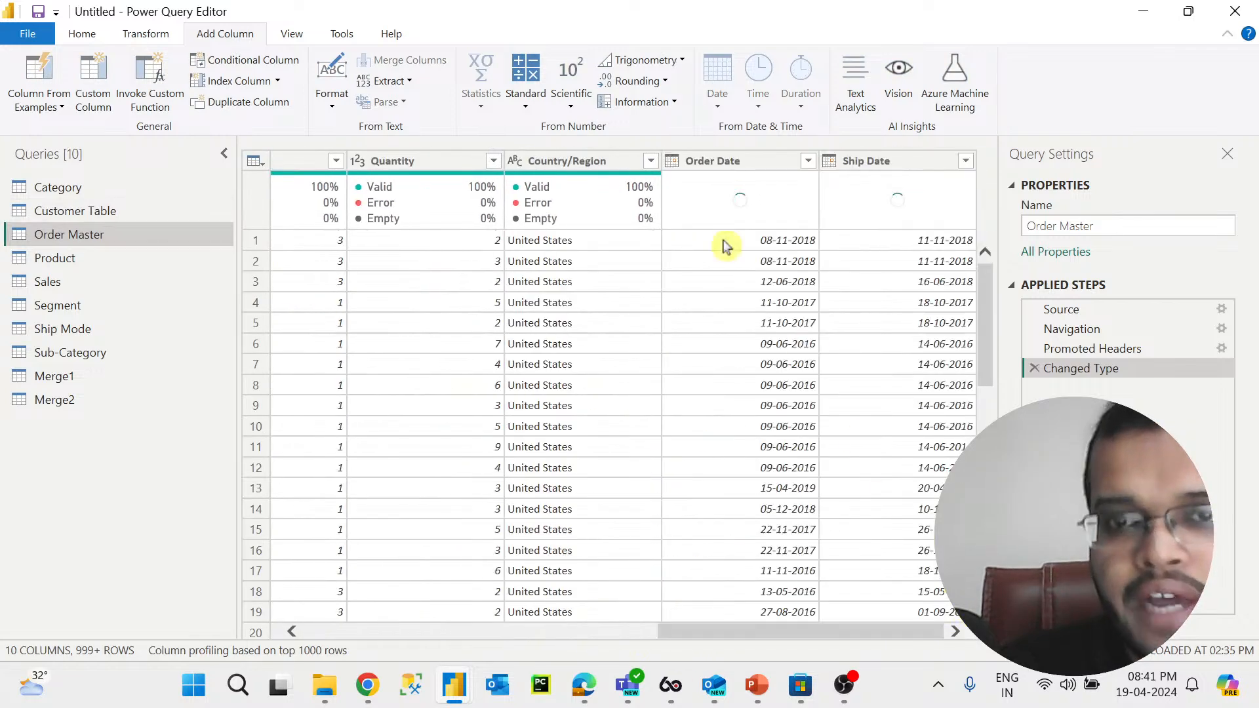
pyautogui.click(716, 163)
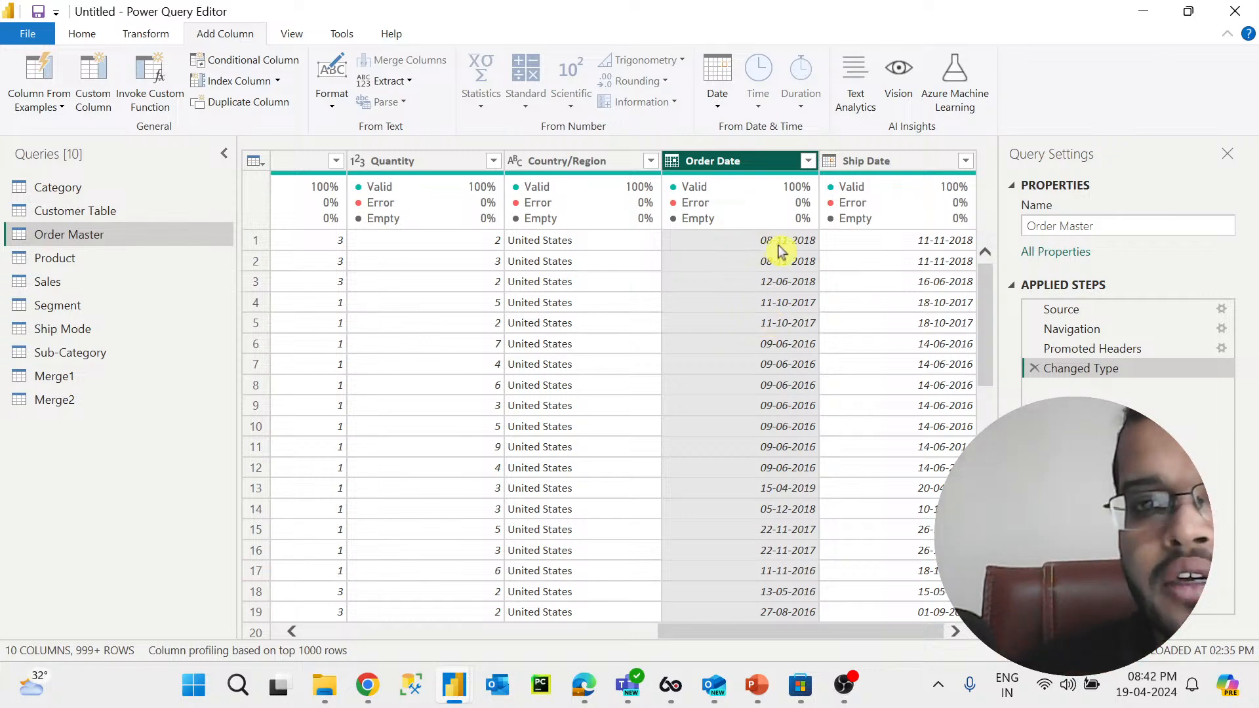
pyautogui.scroll(-4, 790, 336)
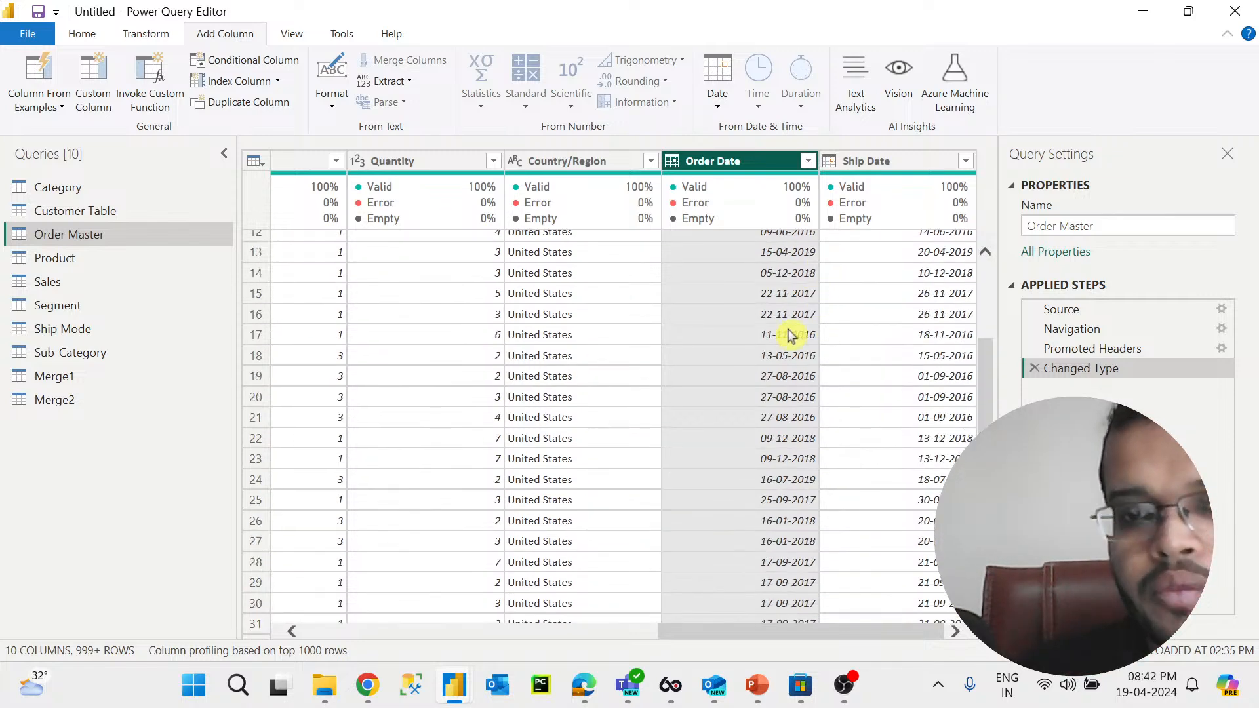
pyautogui.scroll(-2, 790, 336)
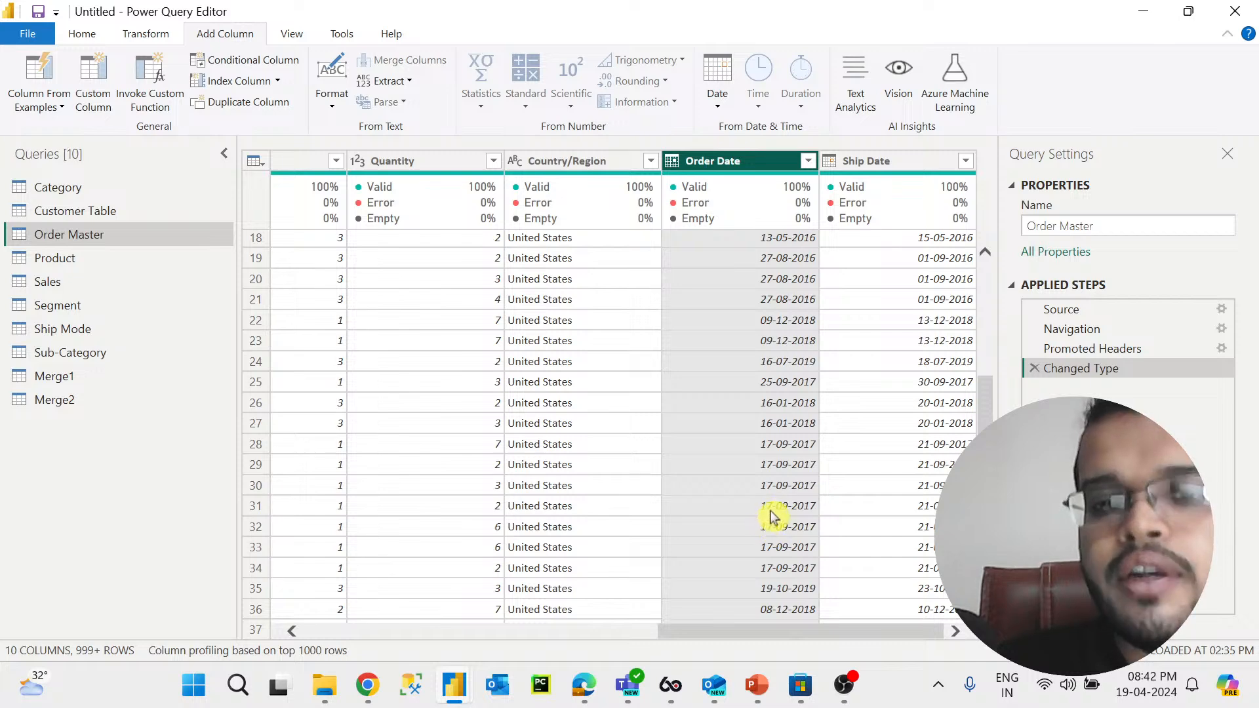
pyautogui.scroll(-10, 800, 499)
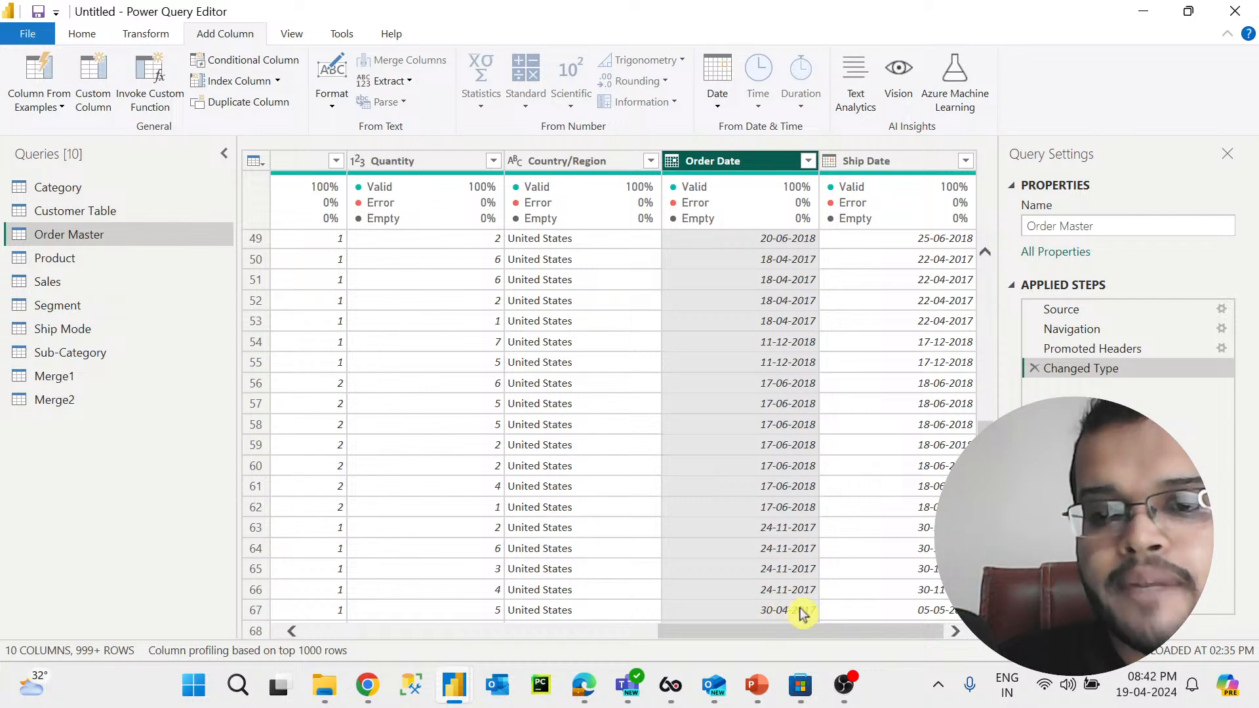
pyautogui.scroll(16, 787, 401)
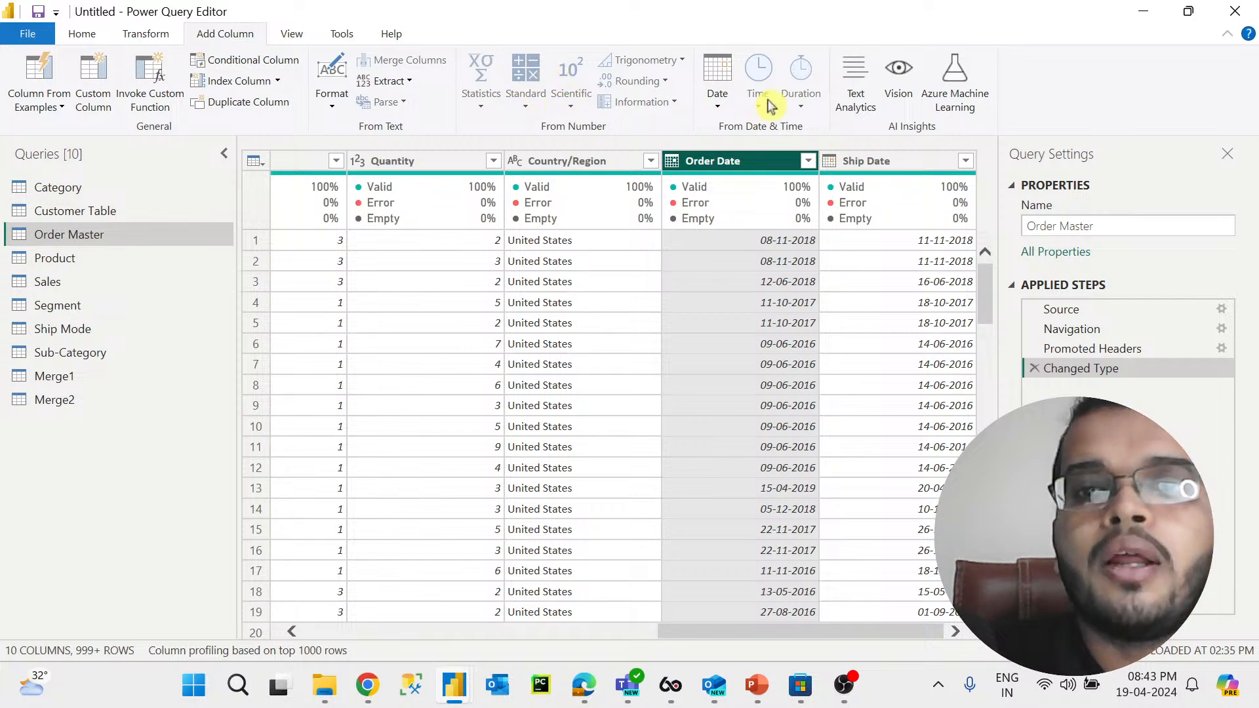
# Step: Add a Year column extracted from the Order Date in Order Master
pyautogui.click(721, 112)
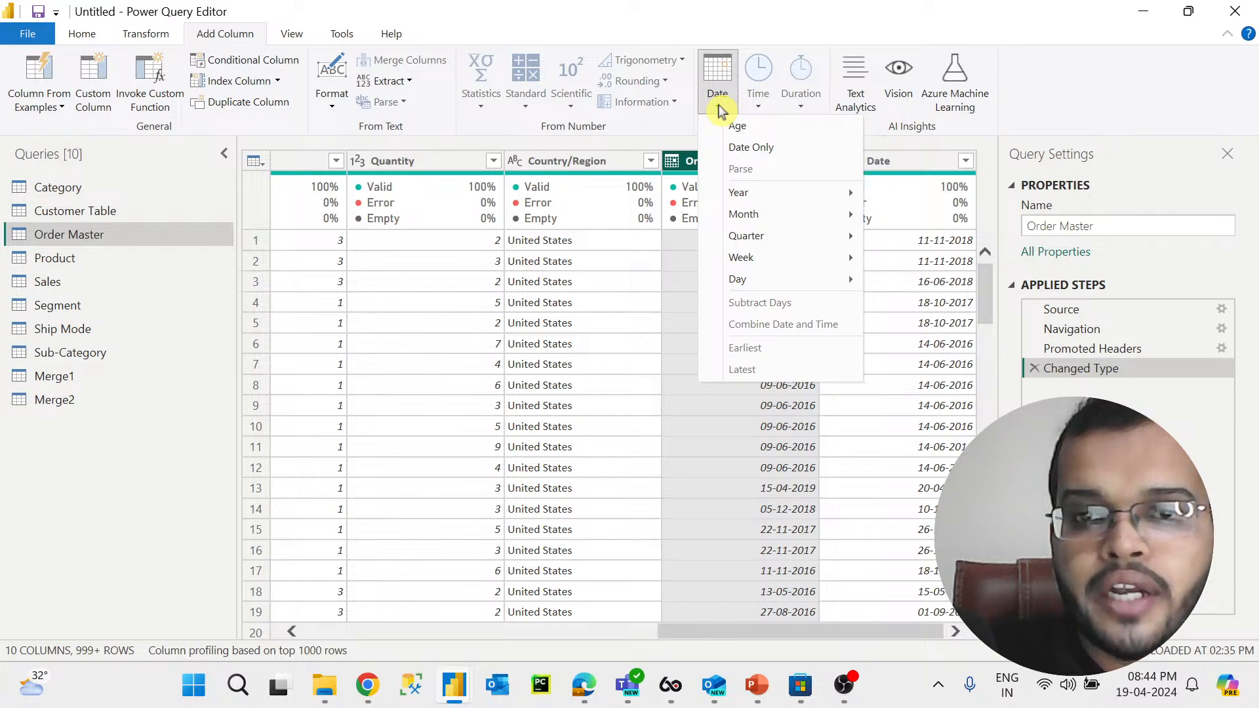
pyautogui.moveTo(765, 197)
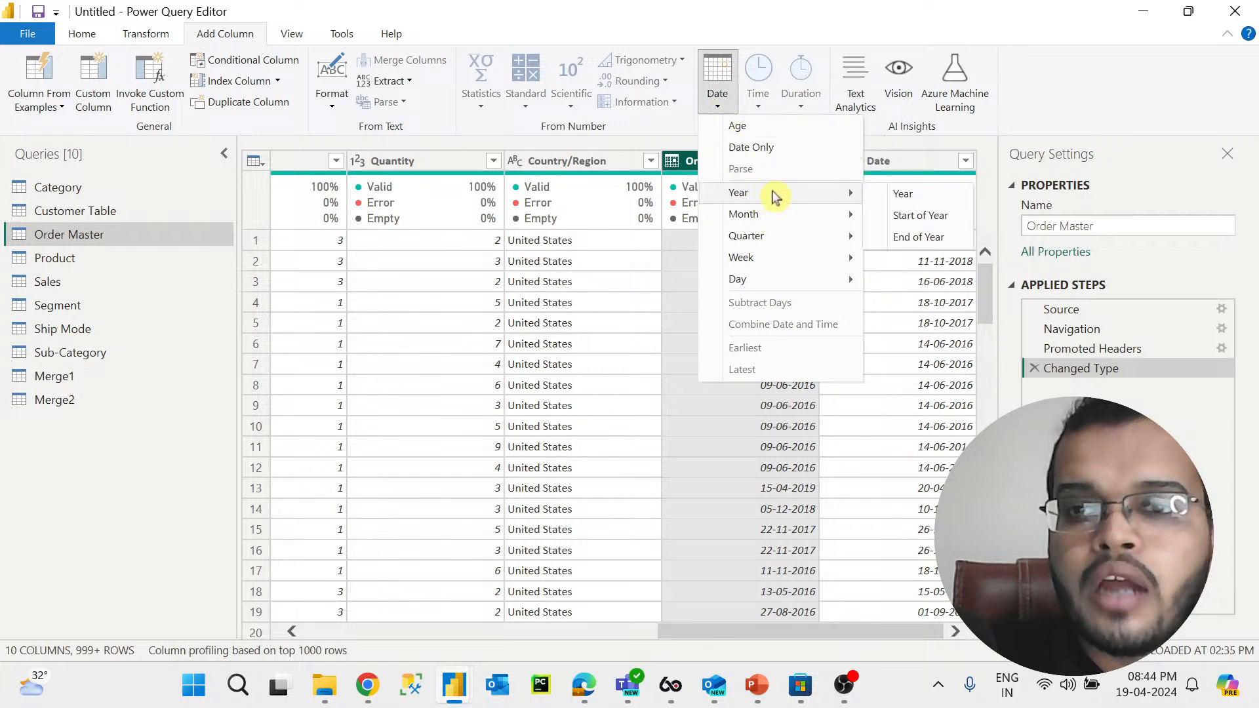
pyautogui.click(891, 195)
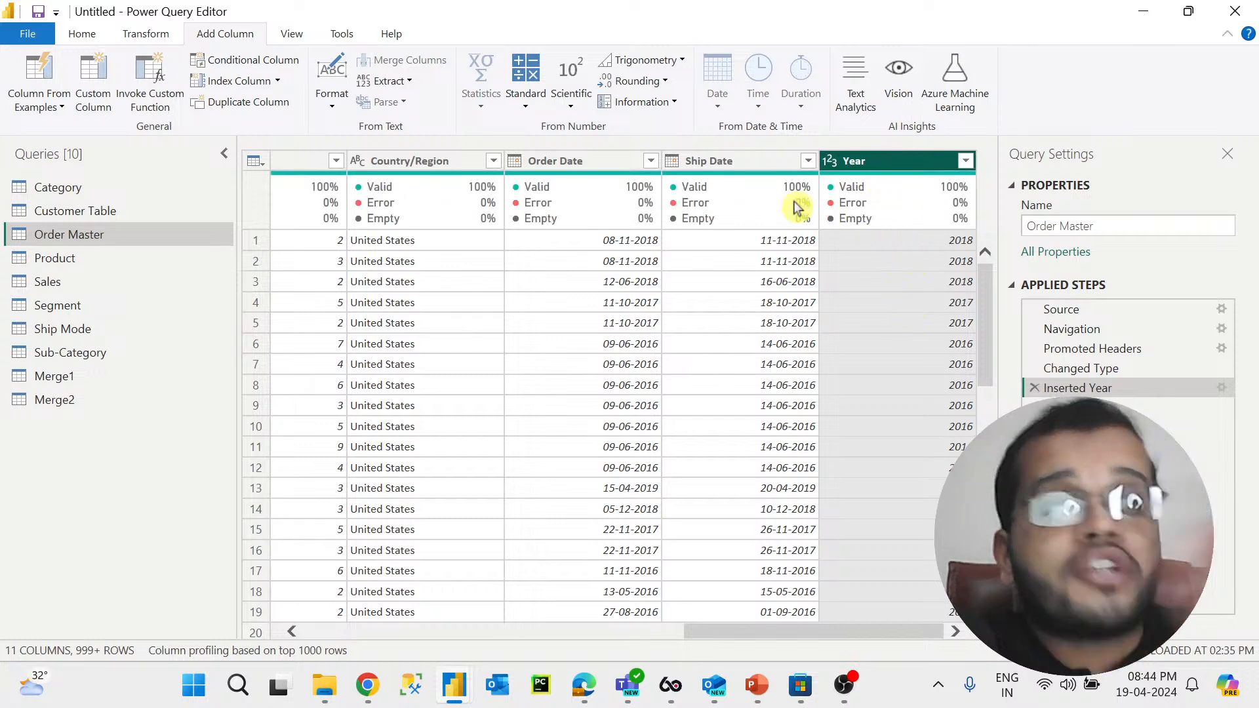
# Step: Add a Month column extracted from the Order Date column
pyautogui.click(592, 162)
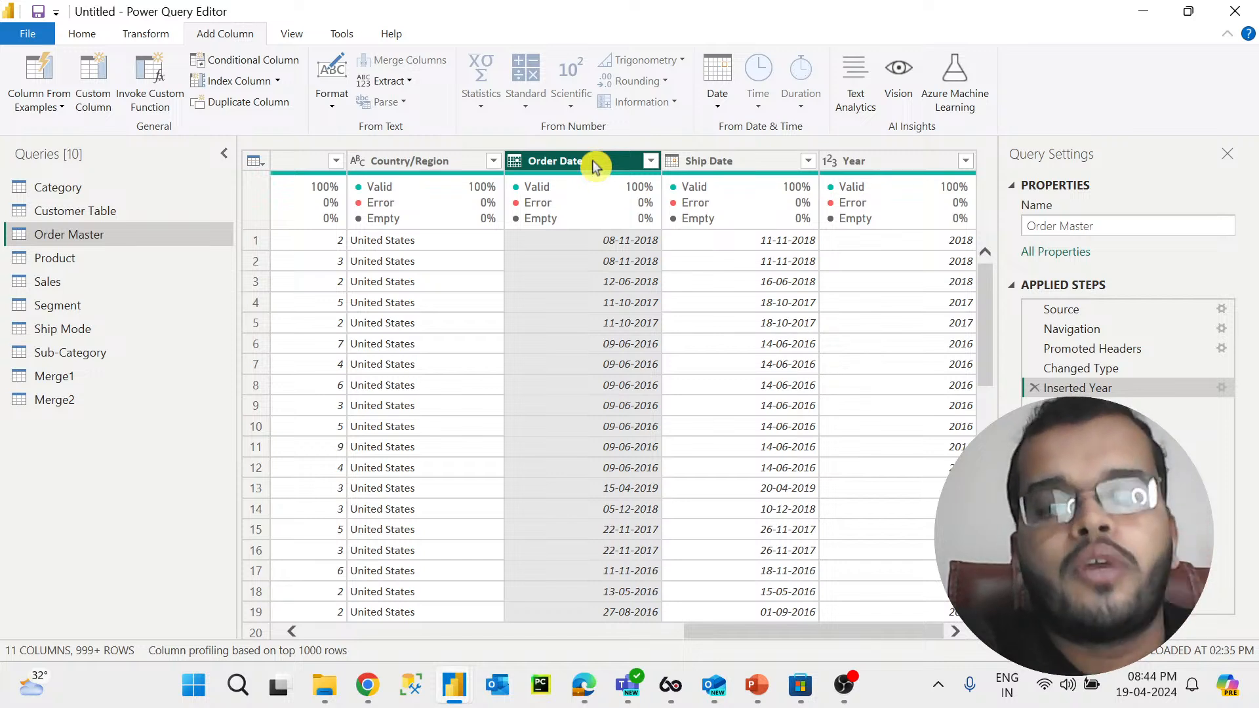
pyautogui.click(891, 162)
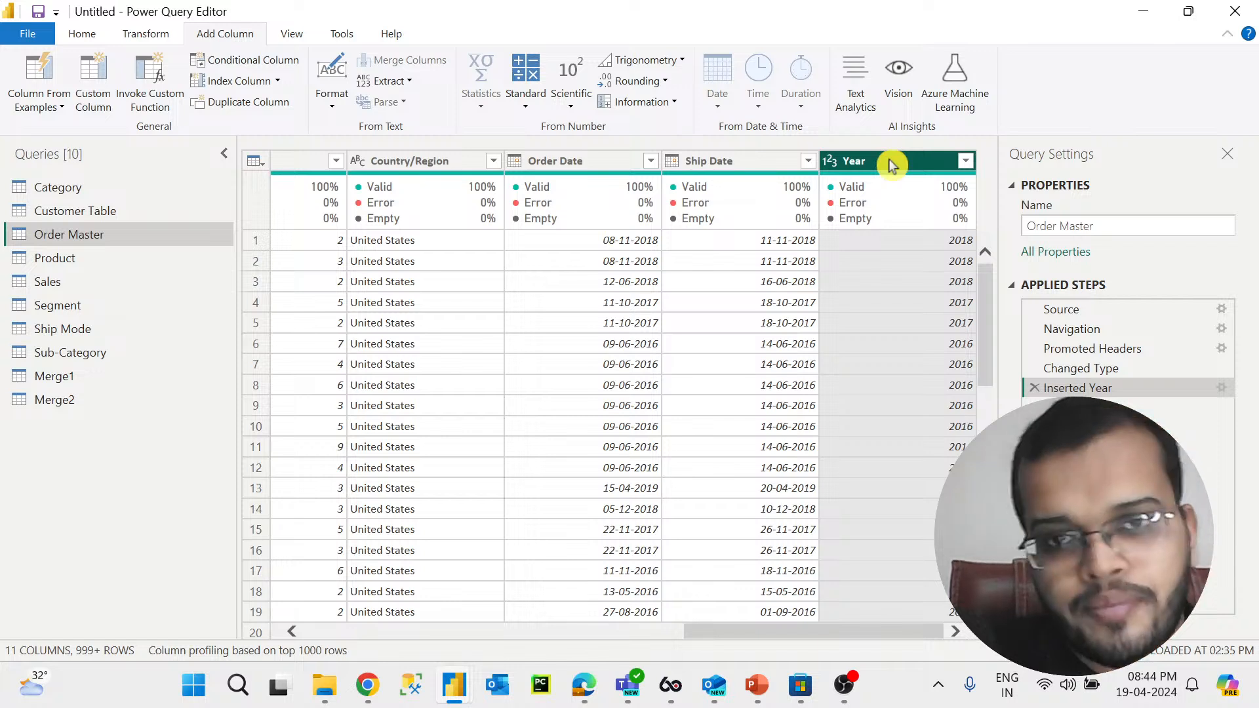
pyautogui.click(616, 165)
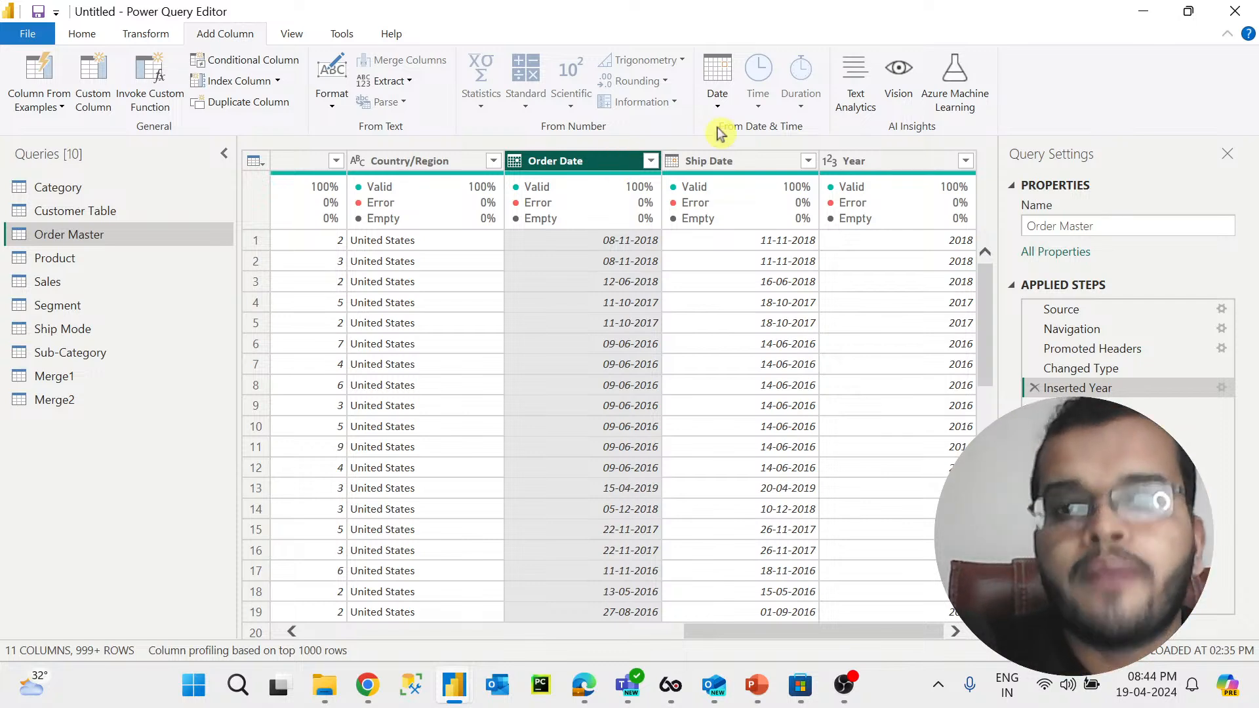
pyautogui.click(718, 101)
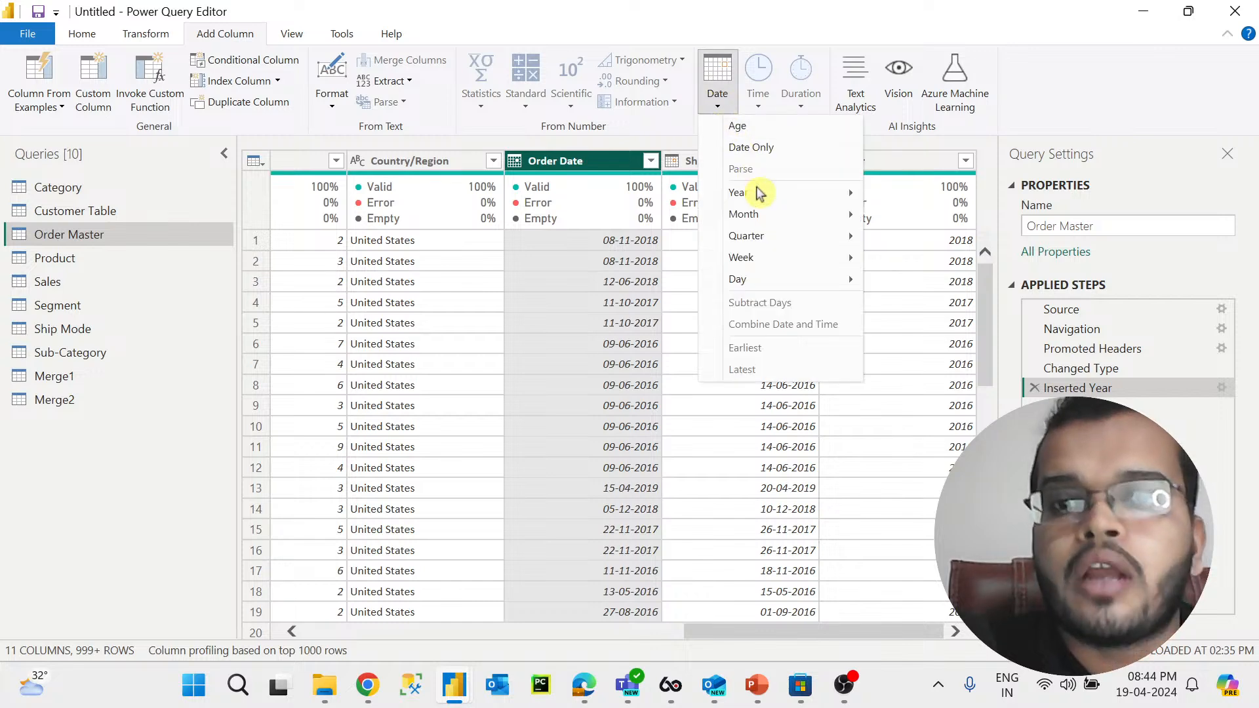
pyautogui.moveTo(819, 215)
pyautogui.click(912, 216)
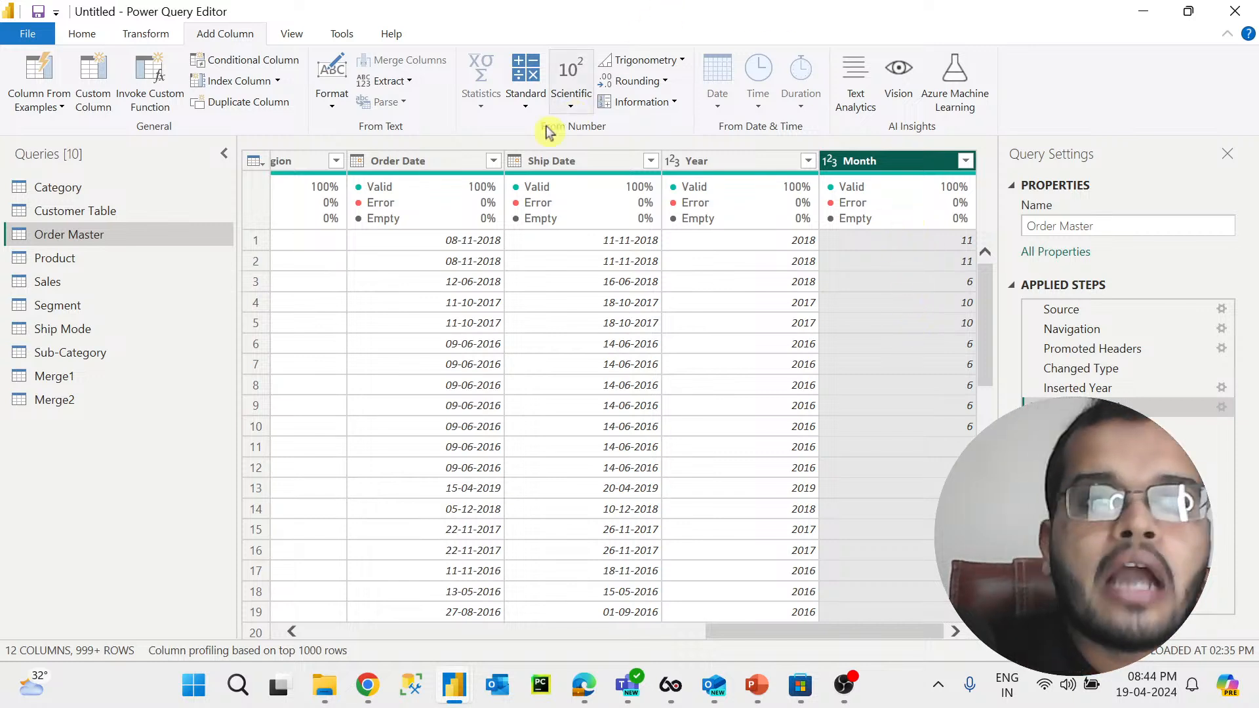
# Step: Add a Day column extracted from the Order Date column
pyautogui.click(427, 165)
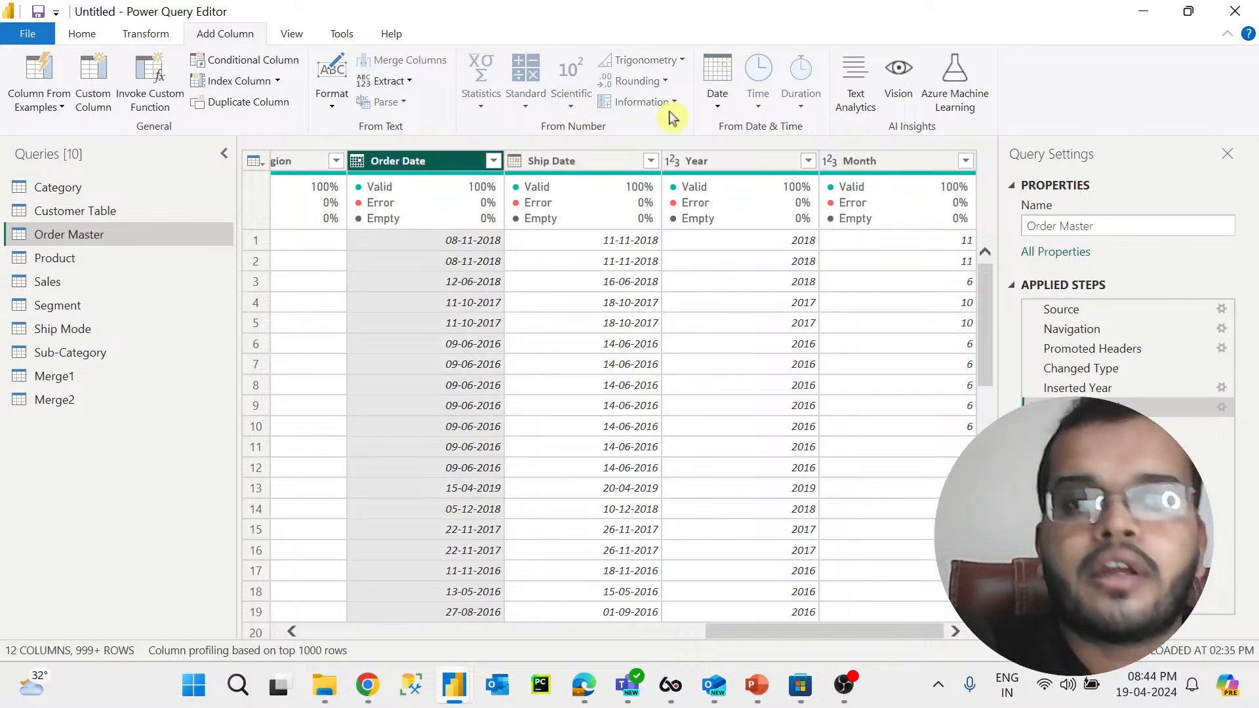
pyautogui.click(718, 98)
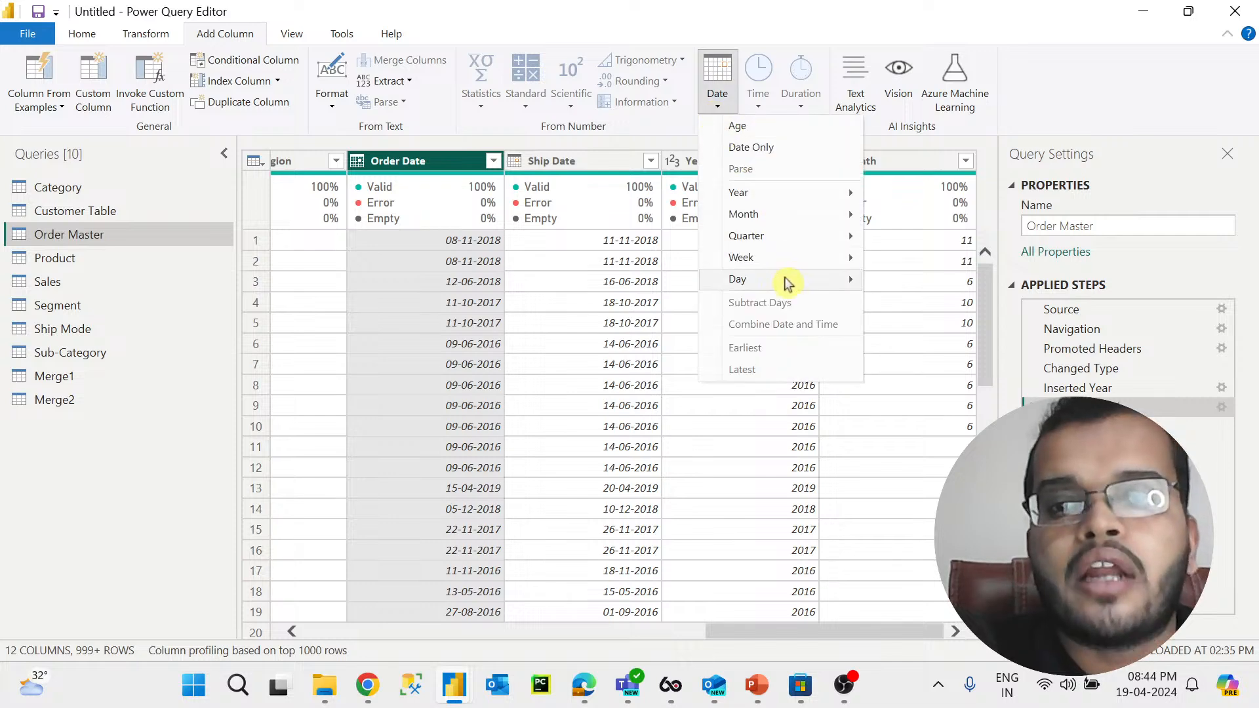
pyautogui.moveTo(789, 280)
pyautogui.click(887, 271)
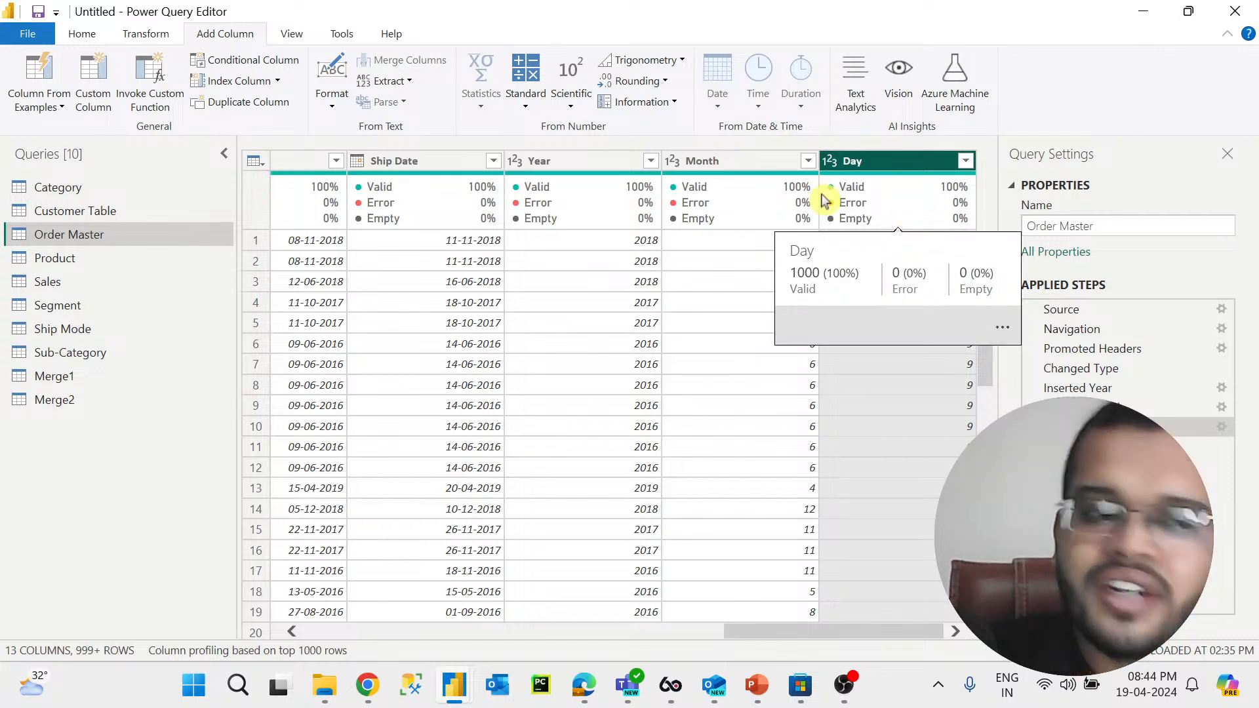
# Step: Inspect the values in the new Month and Day columns against the order dates
pyautogui.moveTo(679, 187)
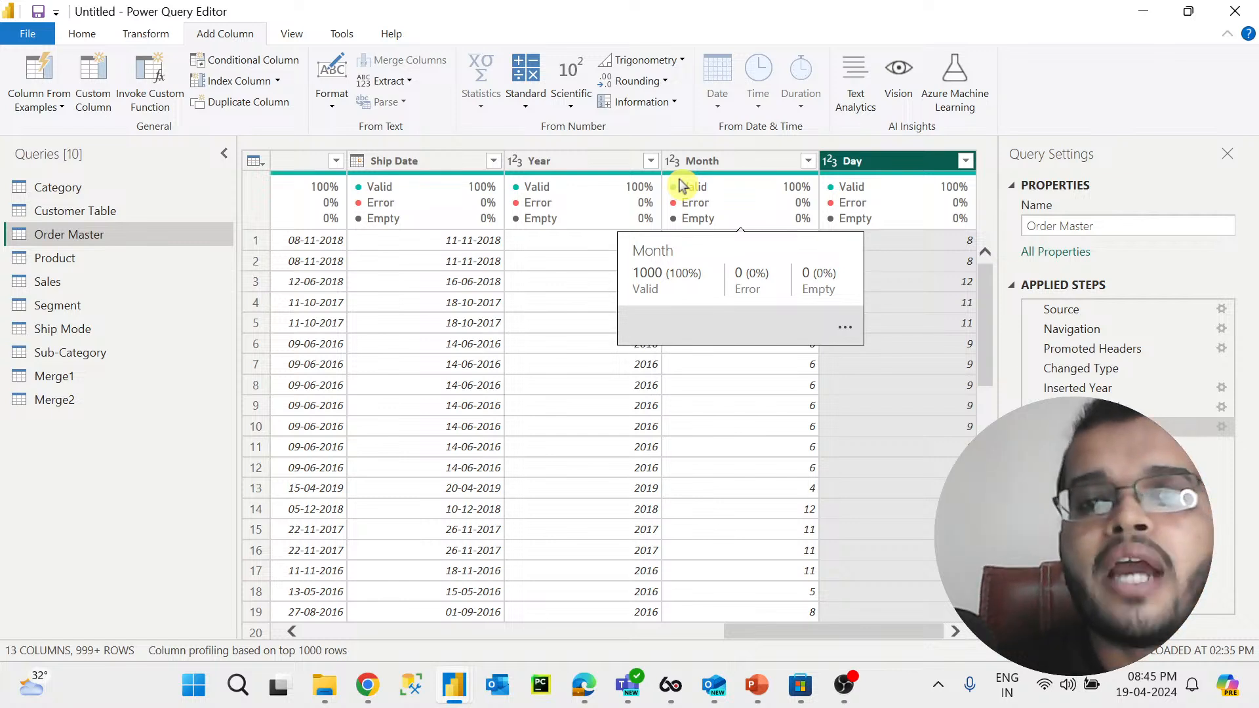
pyautogui.click(706, 169)
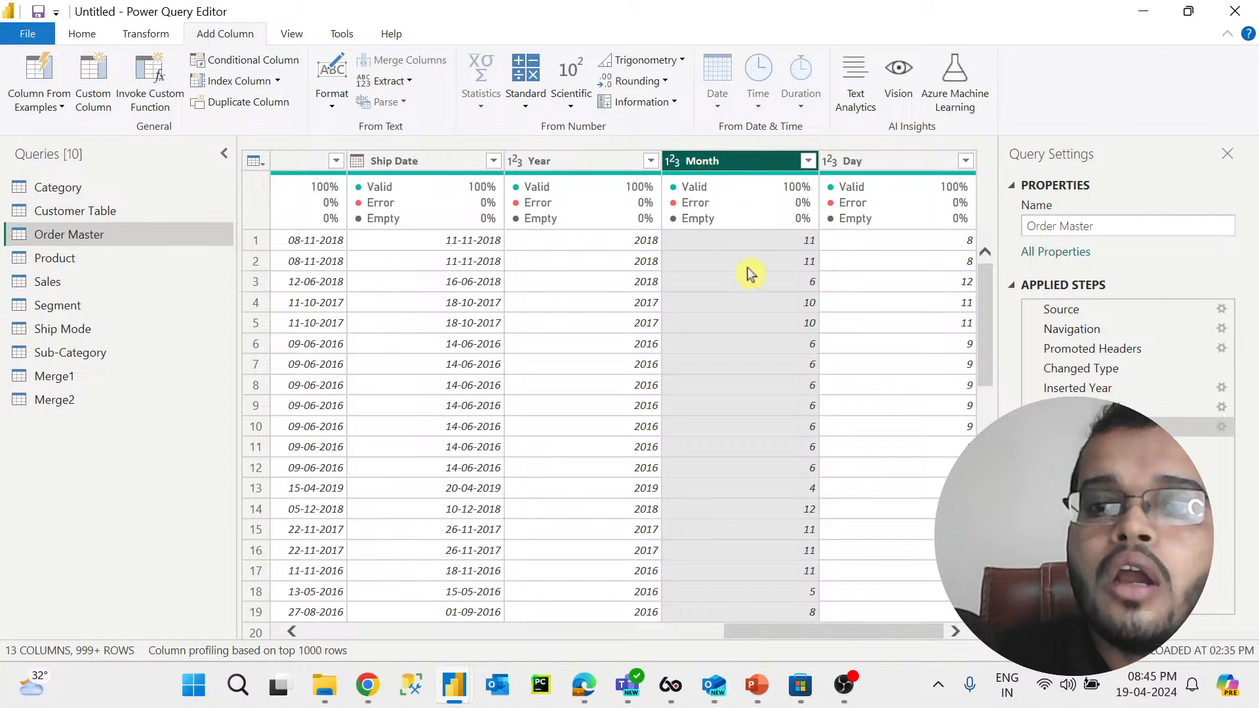
pyautogui.click(783, 287)
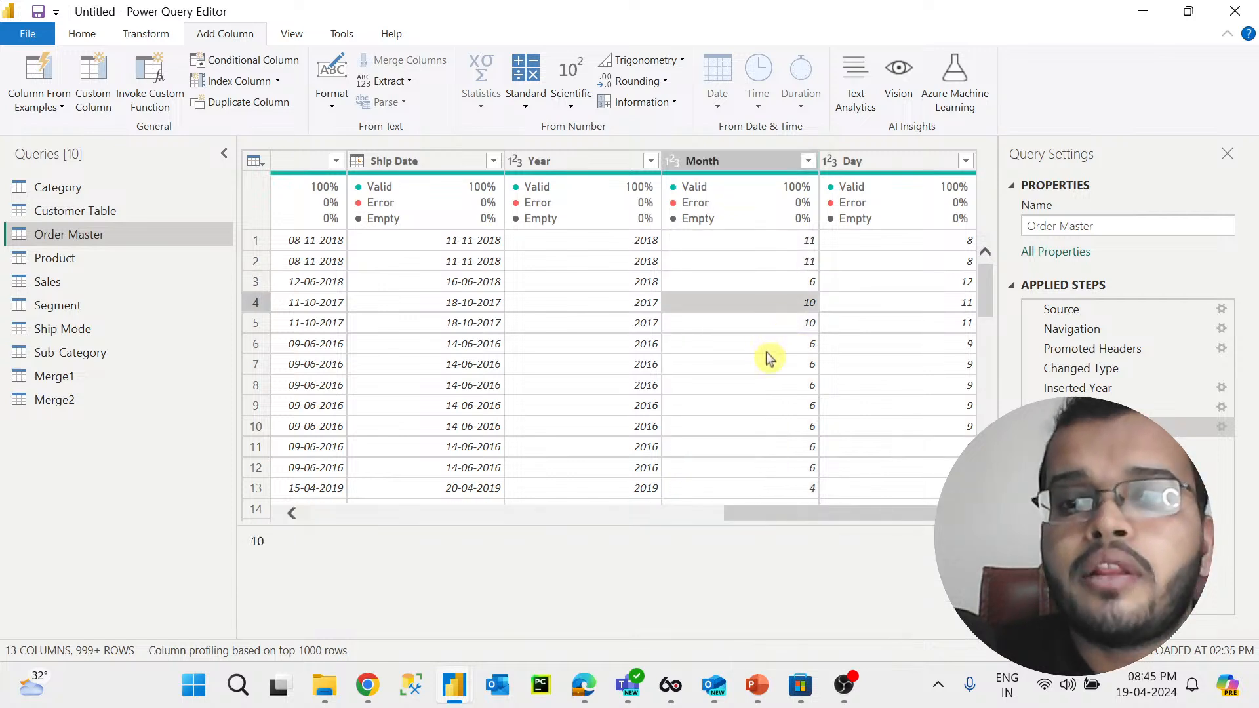
pyautogui.click(767, 346)
pyautogui.scroll(-3, 767, 347)
pyautogui.click(767, 347)
pyautogui.click(754, 324)
pyautogui.click(760, 444)
pyautogui.click(744, 427)
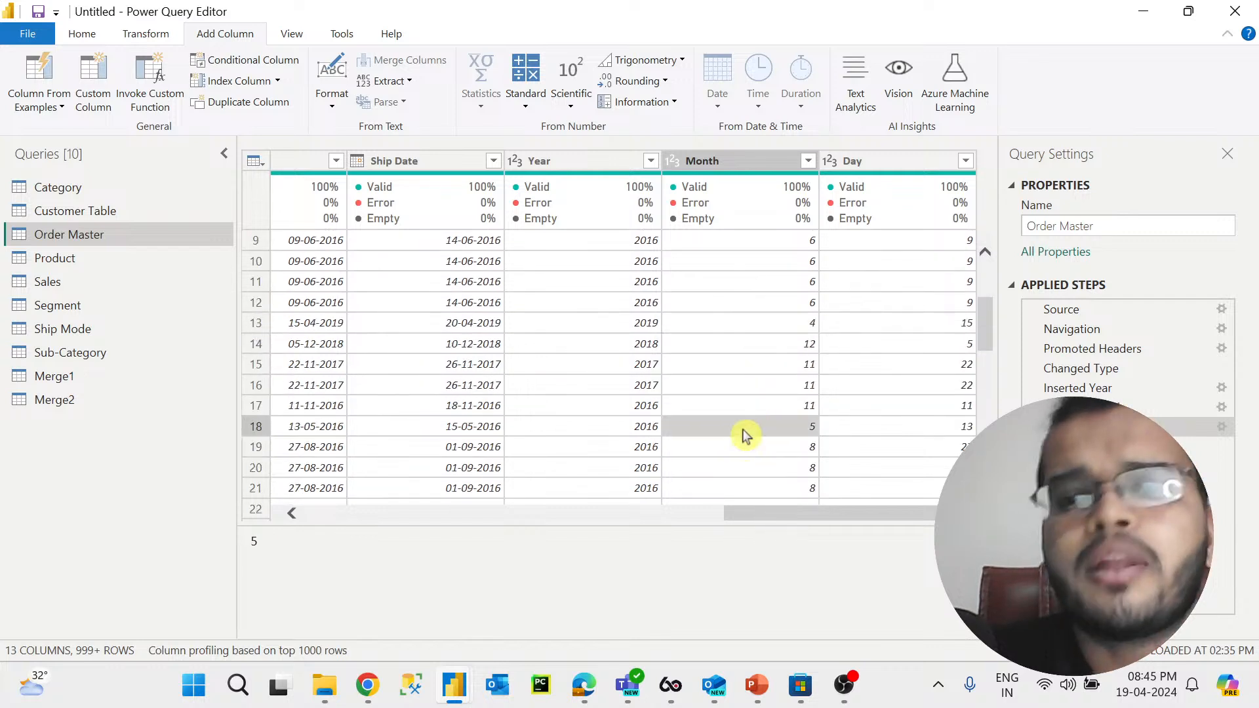
# Step: Add a Month Name column extracted from the Order Date column
pyautogui.click(756, 162)
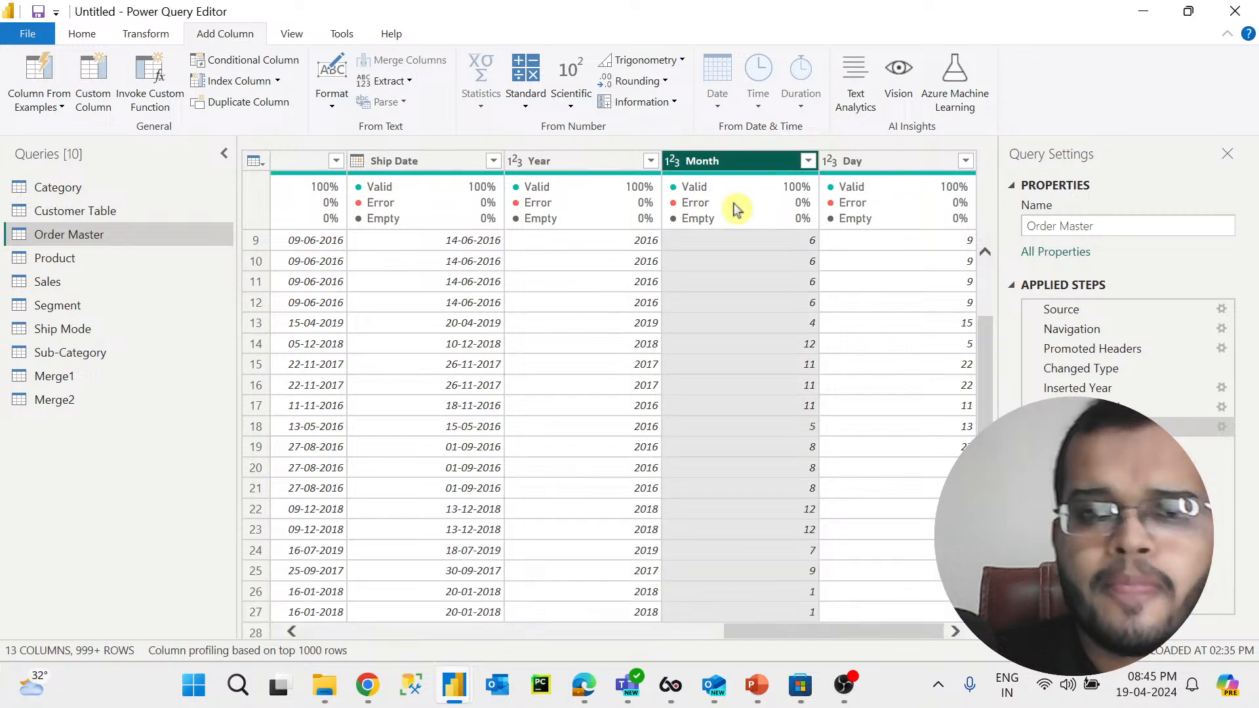
pyautogui.moveTo(733, 211)
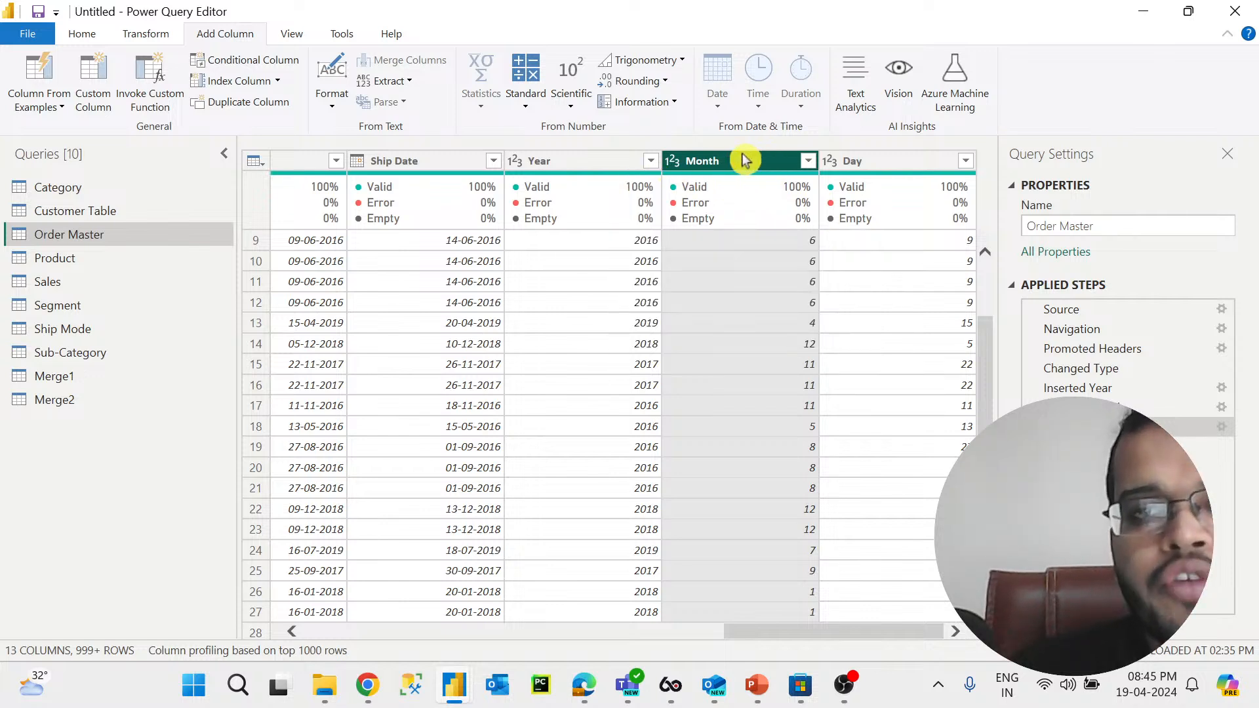
pyautogui.moveTo(871, 633); pyautogui.dragTo(773, 633)
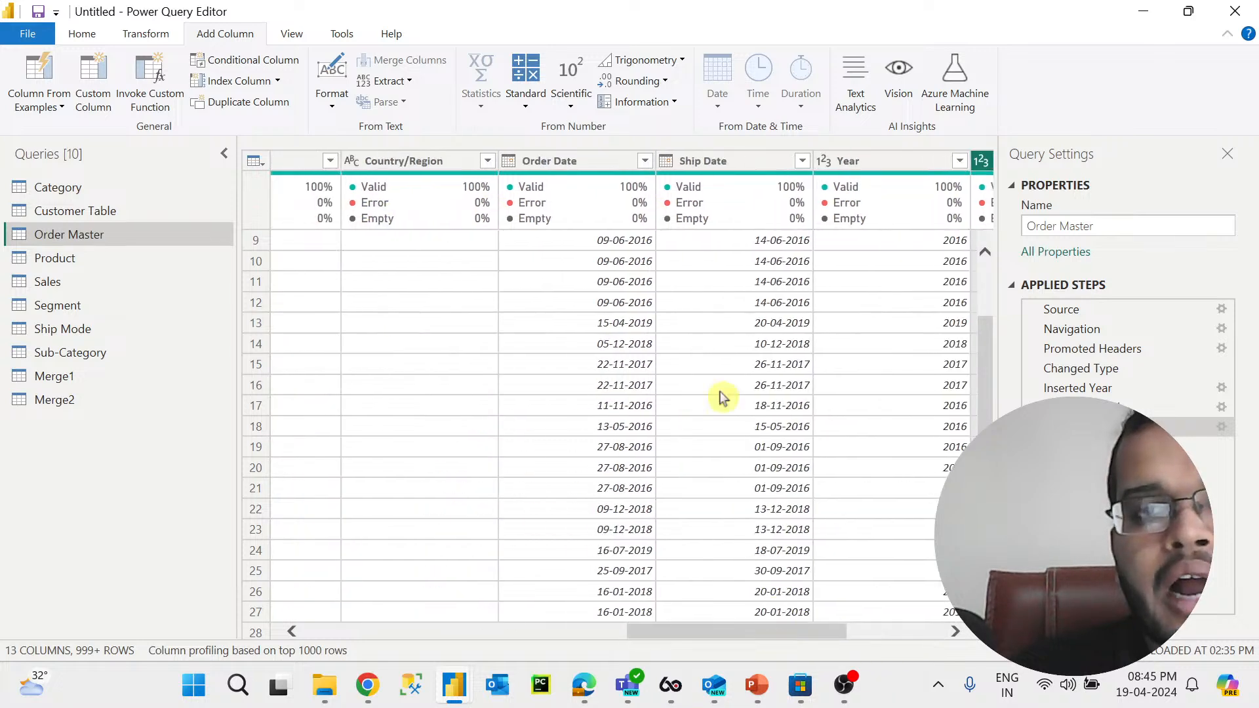
pyautogui.click(558, 165)
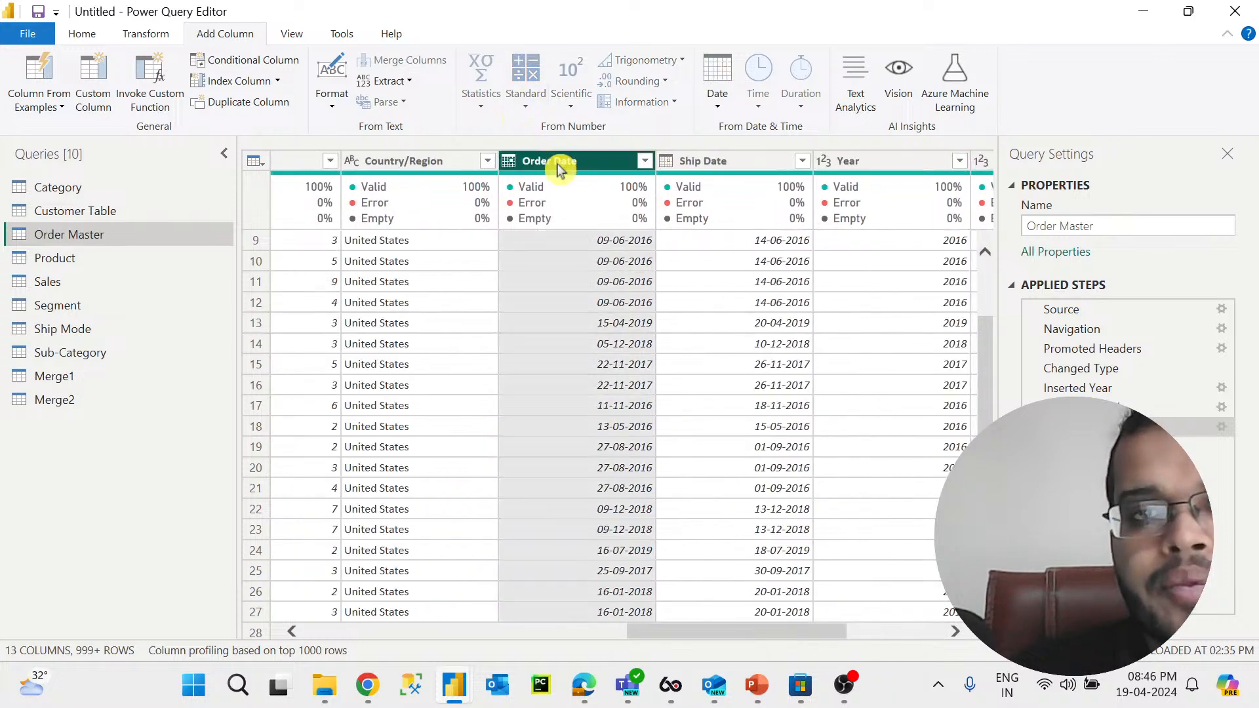
pyautogui.click(724, 106)
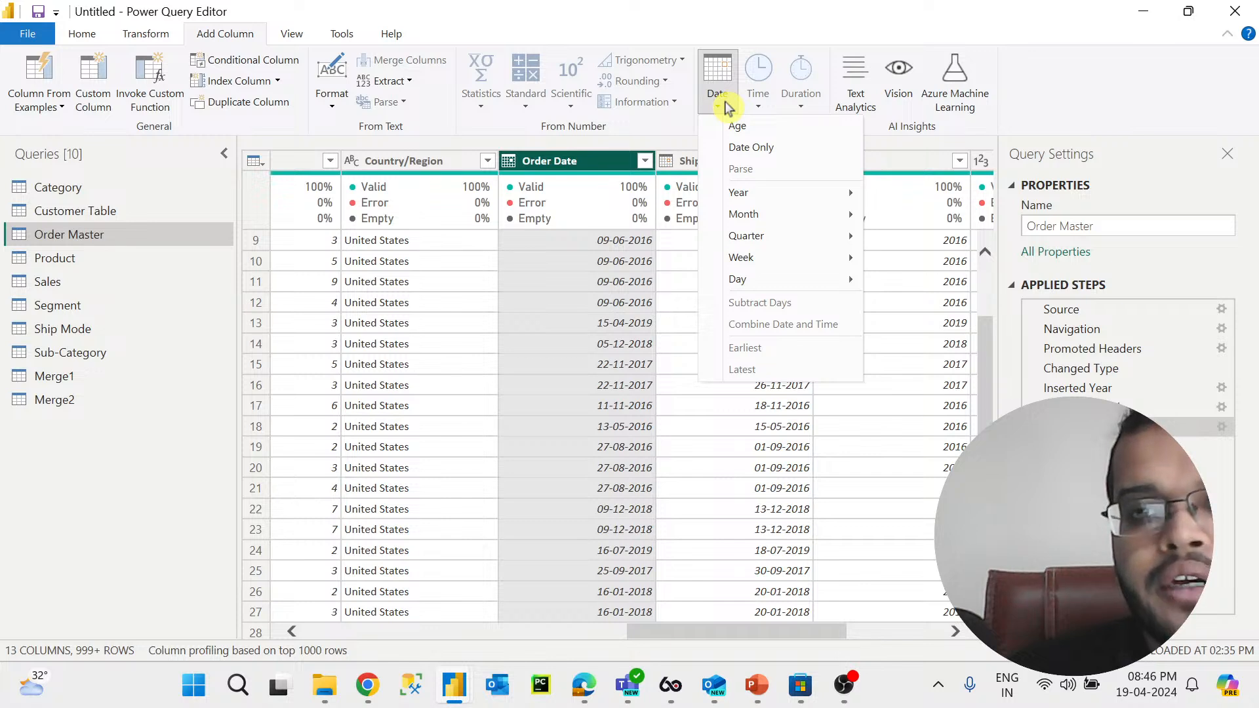
pyautogui.moveTo(767, 221)
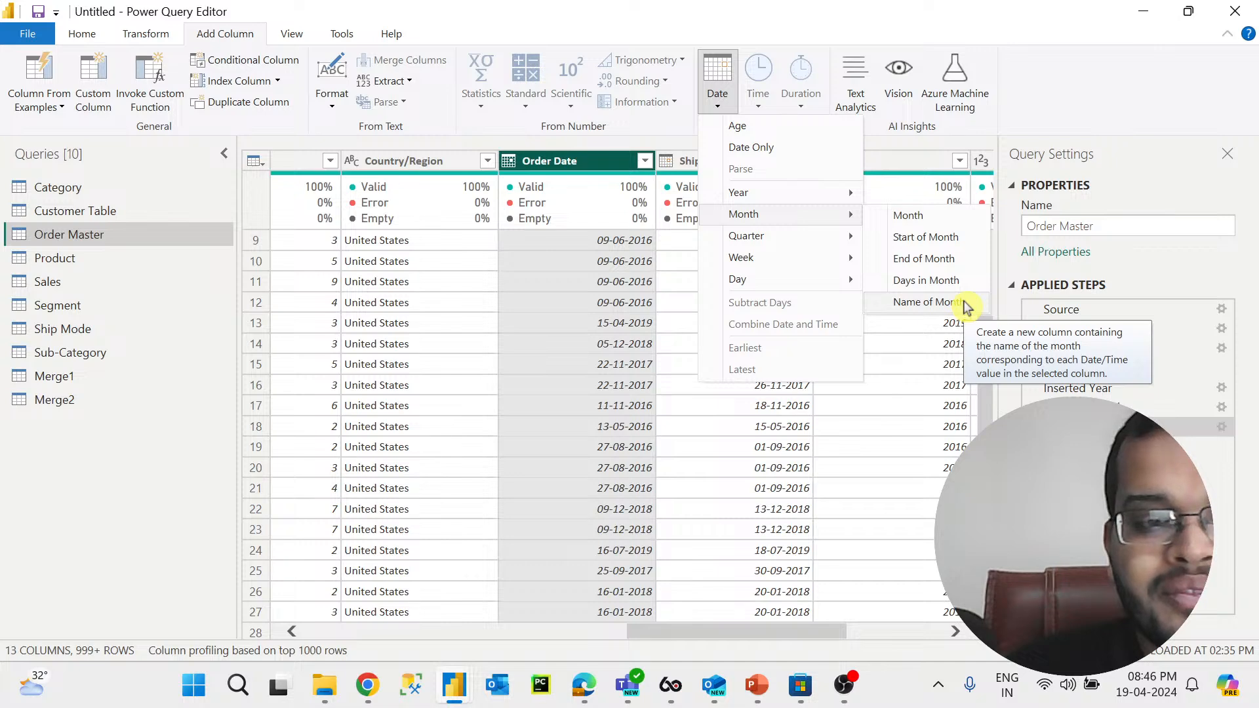
pyautogui.click(926, 302)
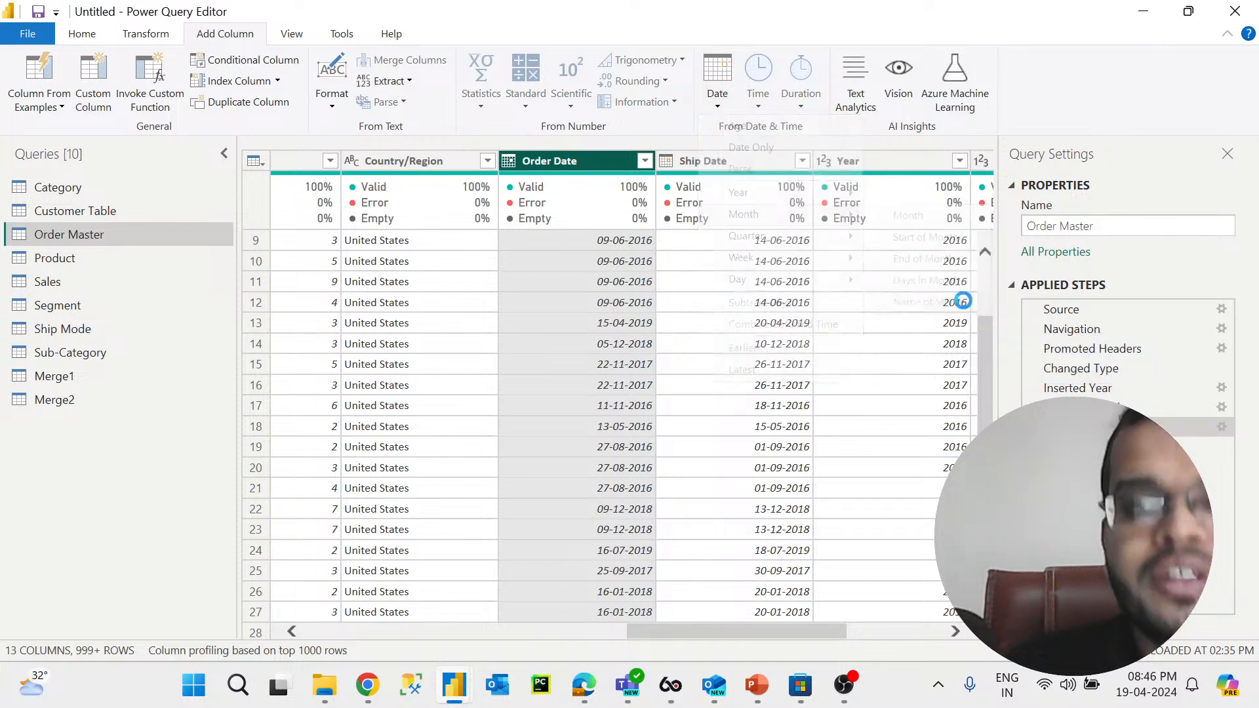
# Step: Compare the new Month Name values with the numeric Month values row by row
pyautogui.click(835, 629)
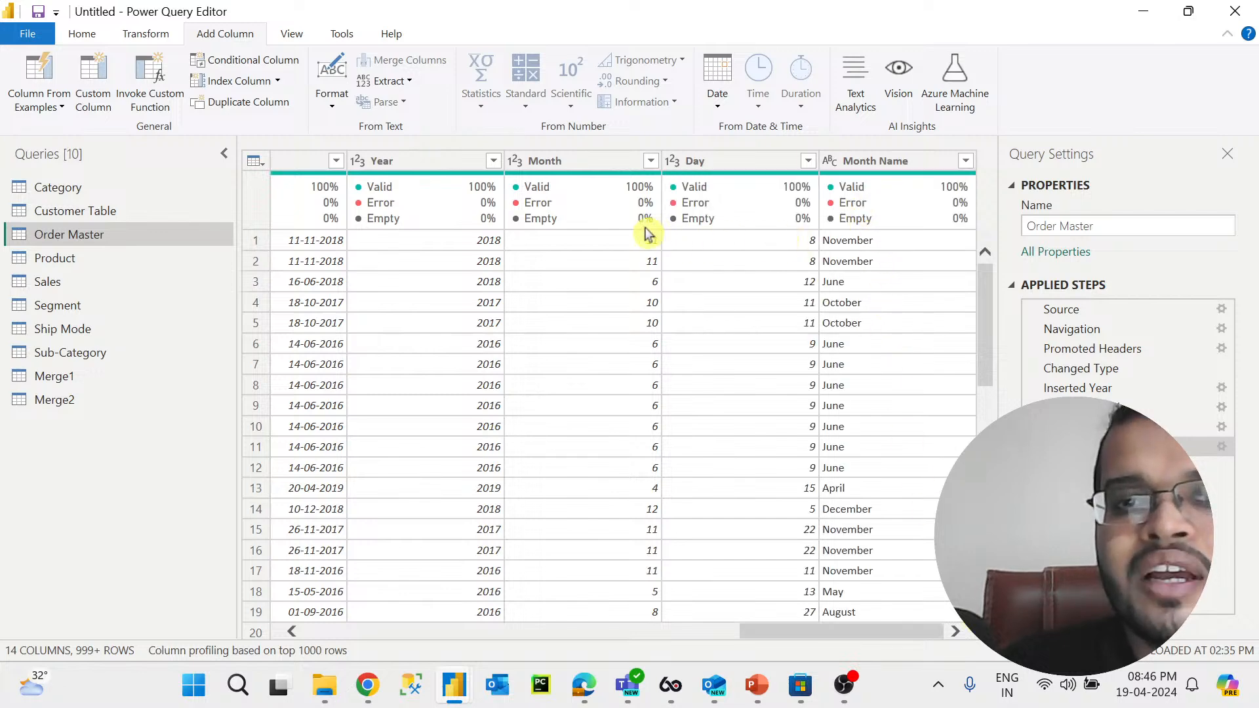
pyautogui.click(632, 241)
pyautogui.click(875, 248)
pyautogui.click(636, 282)
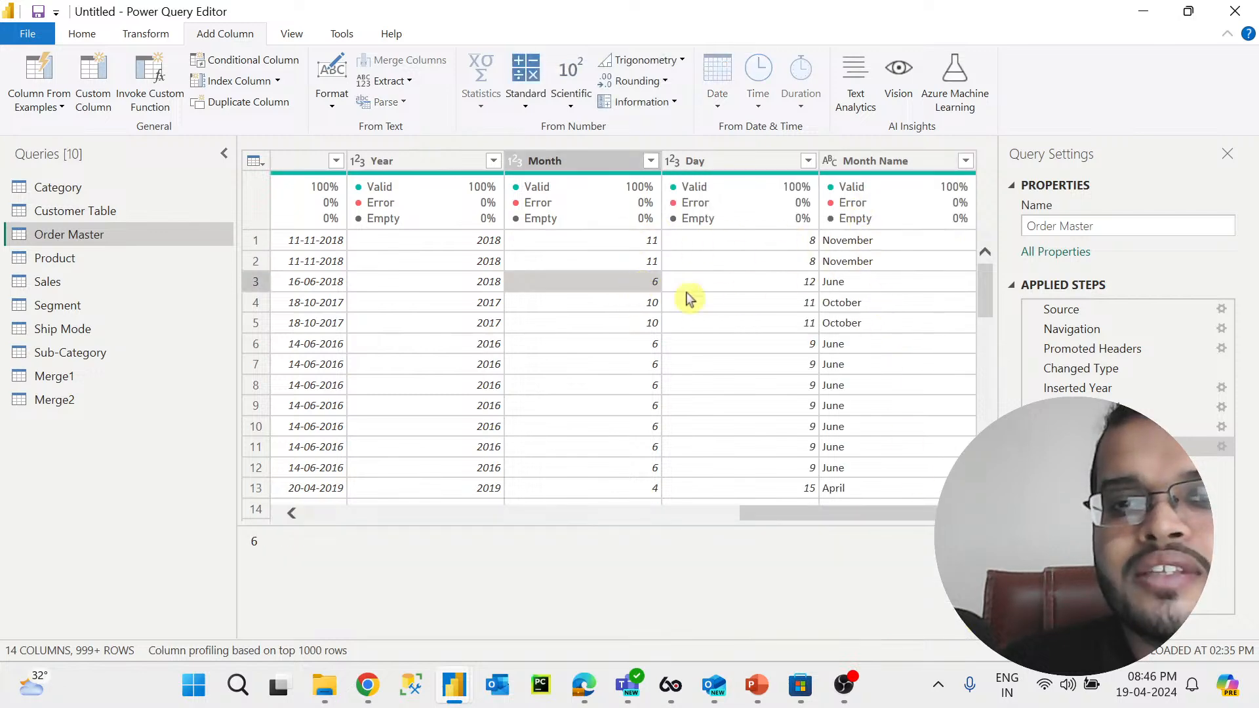
pyautogui.click(880, 282)
pyautogui.click(629, 302)
pyautogui.click(887, 305)
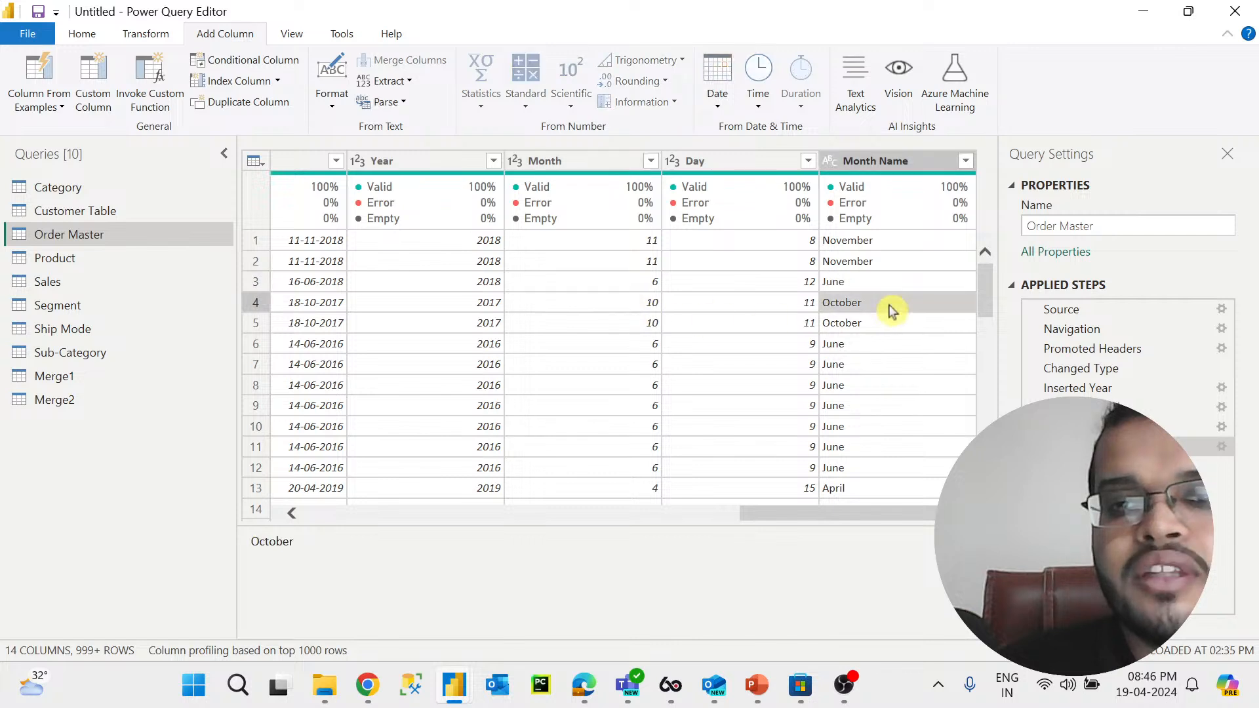
pyautogui.click(639, 489)
pyautogui.click(839, 489)
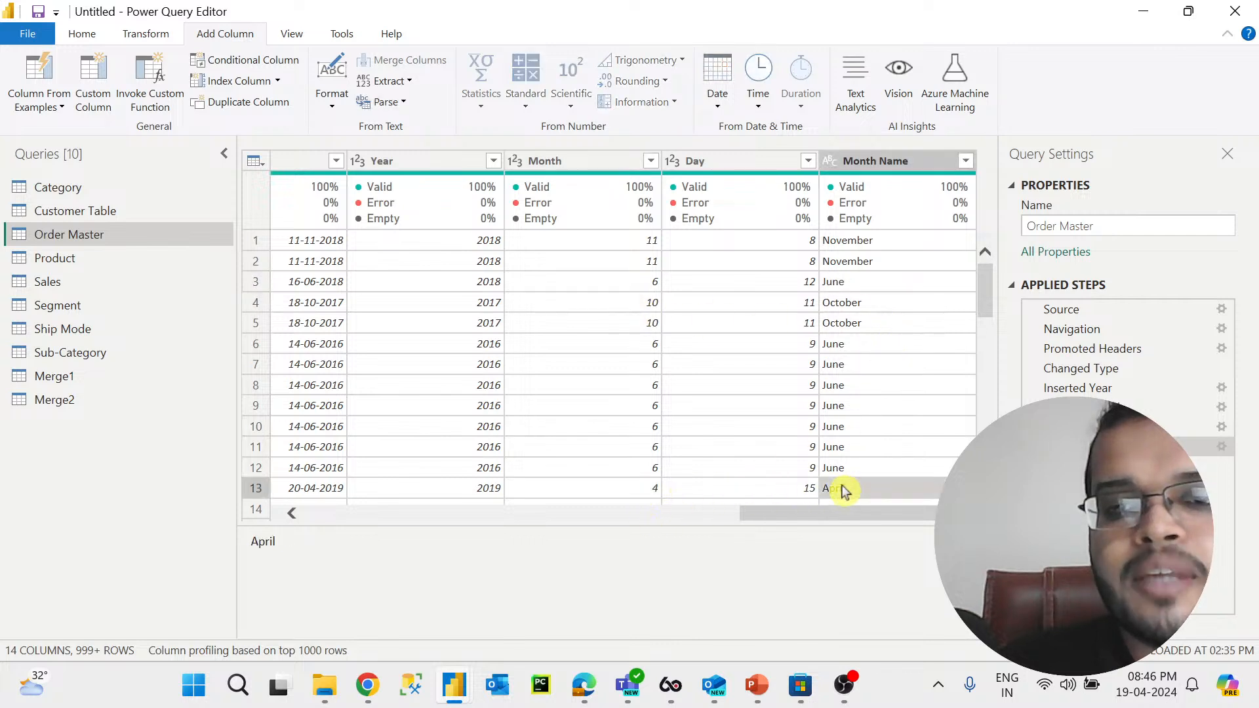
pyautogui.click(916, 163)
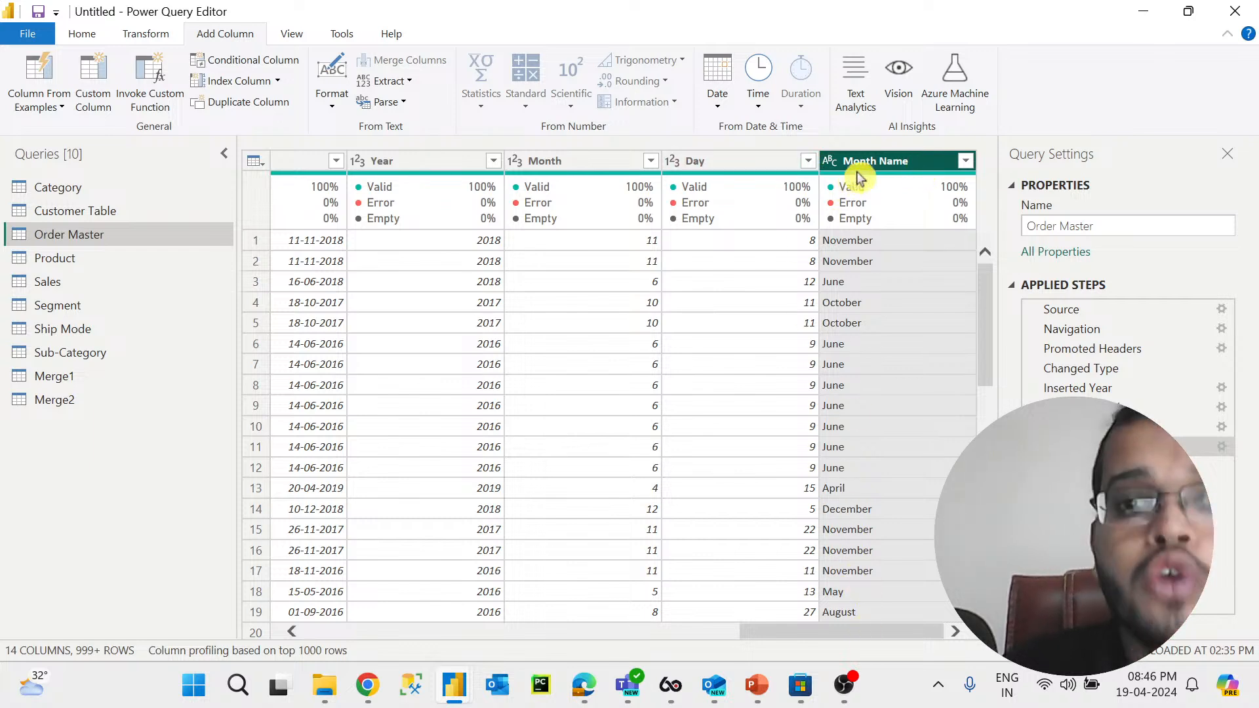
# Step: Change the Order Date column's data type to Date
pyautogui.moveTo(874, 631); pyautogui.dragTo(770, 639)
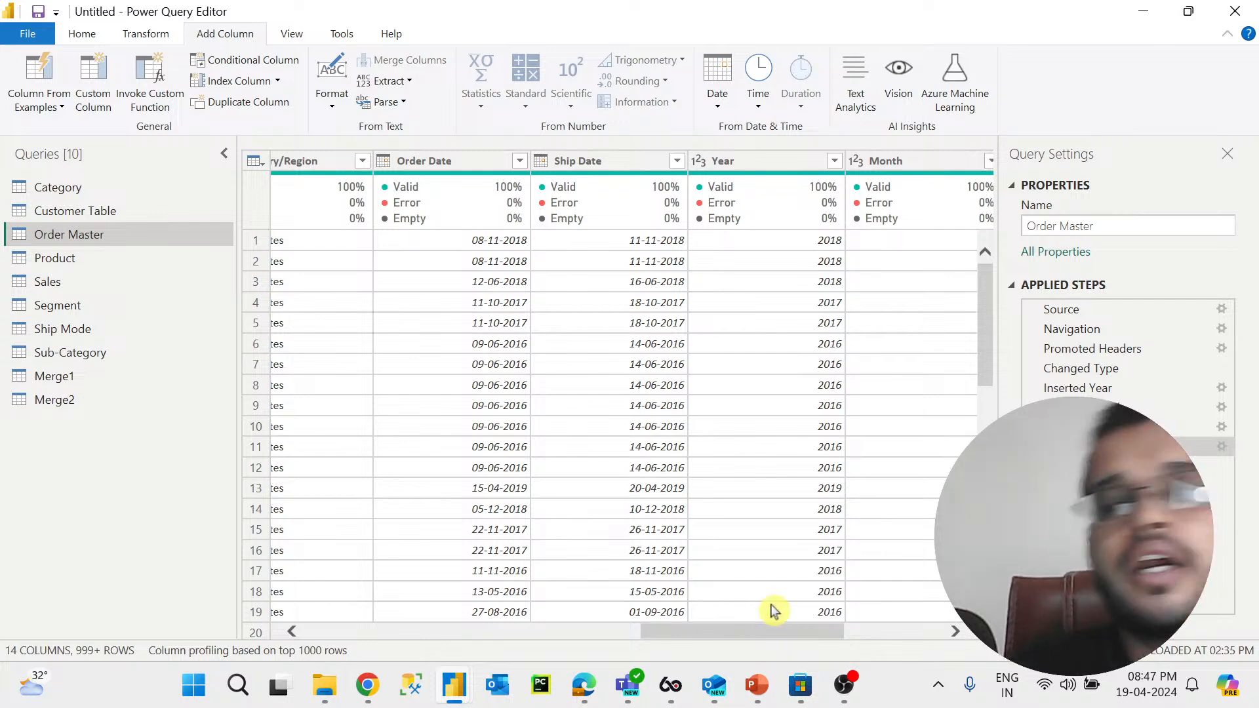
pyautogui.moveTo(790, 630)
pyautogui.mouseDown()
pyautogui.moveTo(942, 628)
pyautogui.moveTo(753, 641)
pyautogui.moveTo(861, 630)
pyautogui.moveTo(787, 639)
pyautogui.mouseUp()
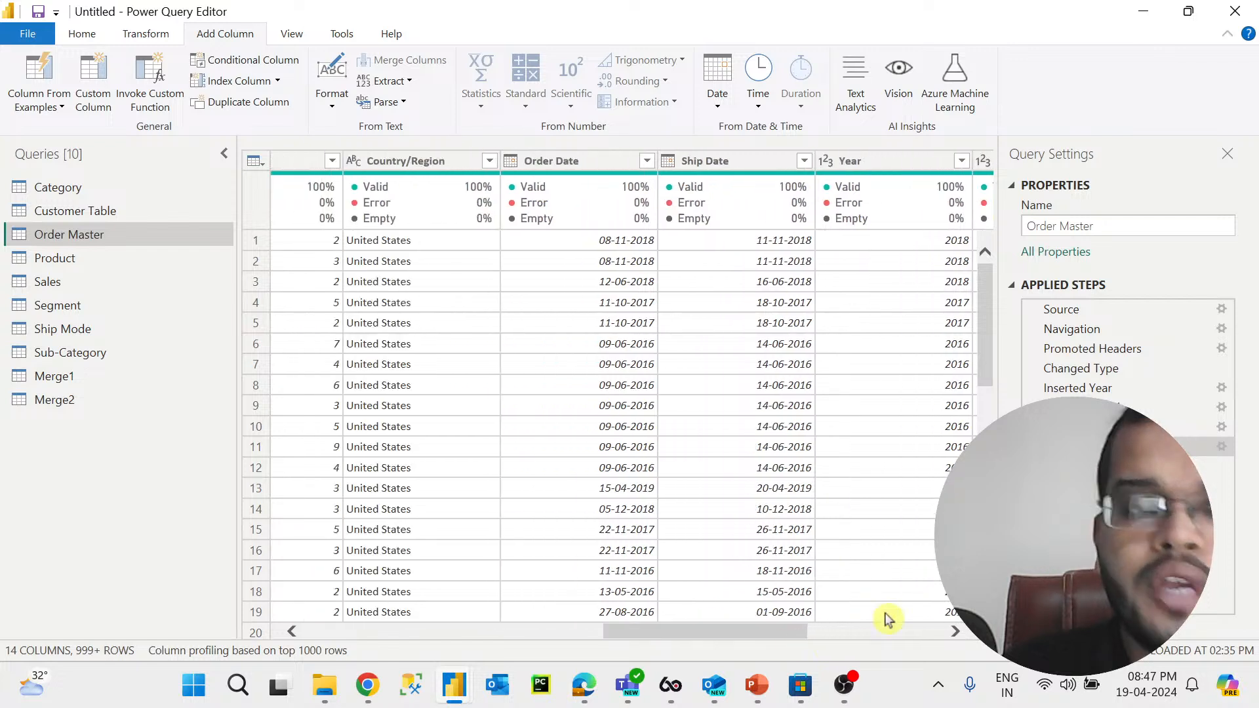
pyautogui.click(511, 161)
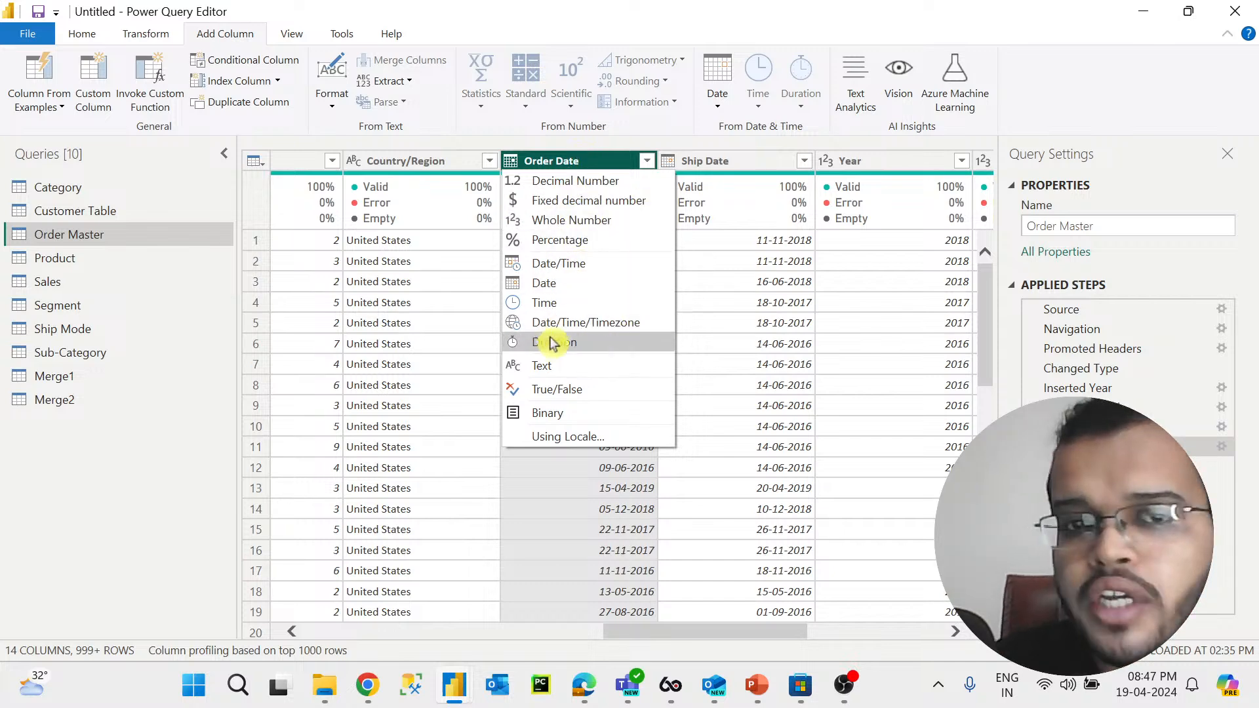
pyautogui.click(558, 284)
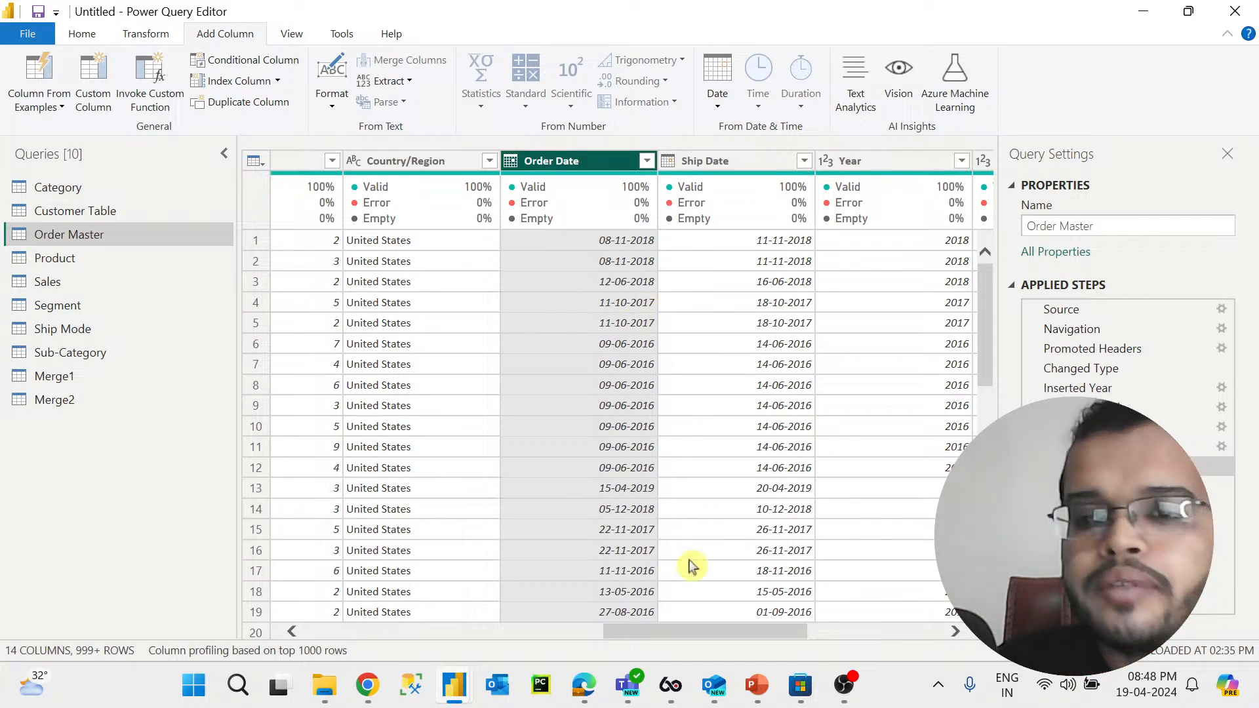
pyautogui.moveTo(732, 632); pyautogui.dragTo(659, 638)
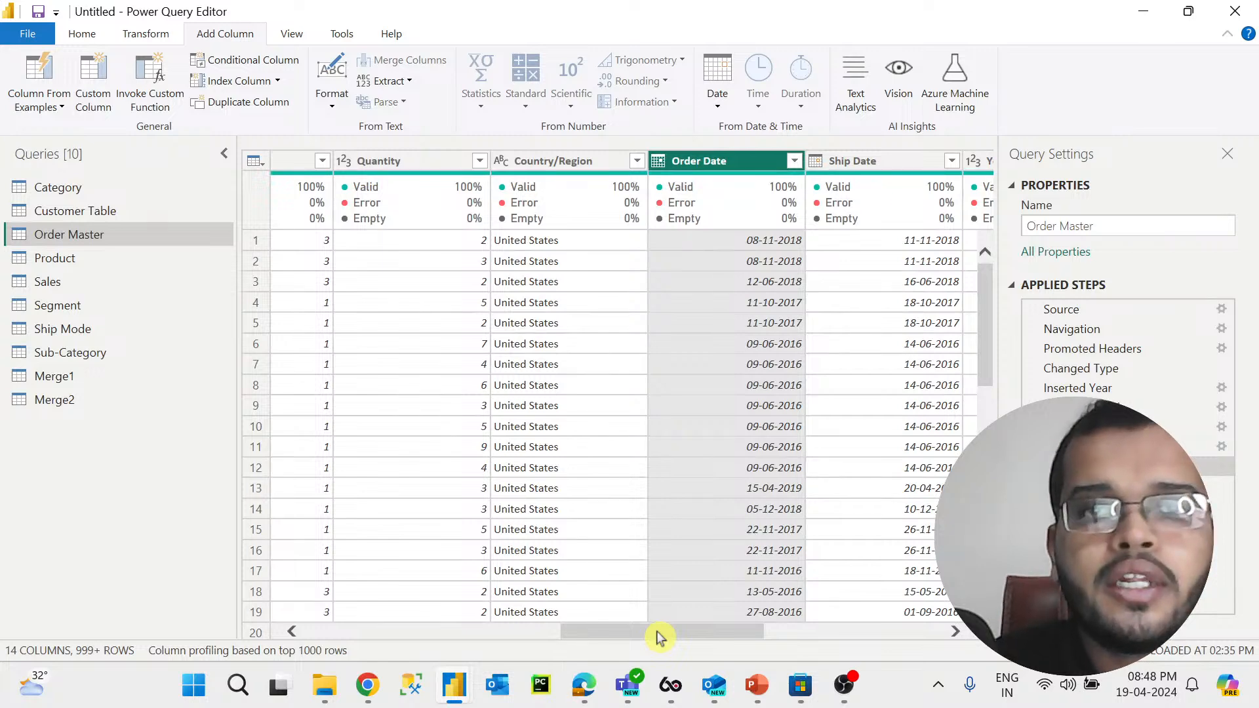
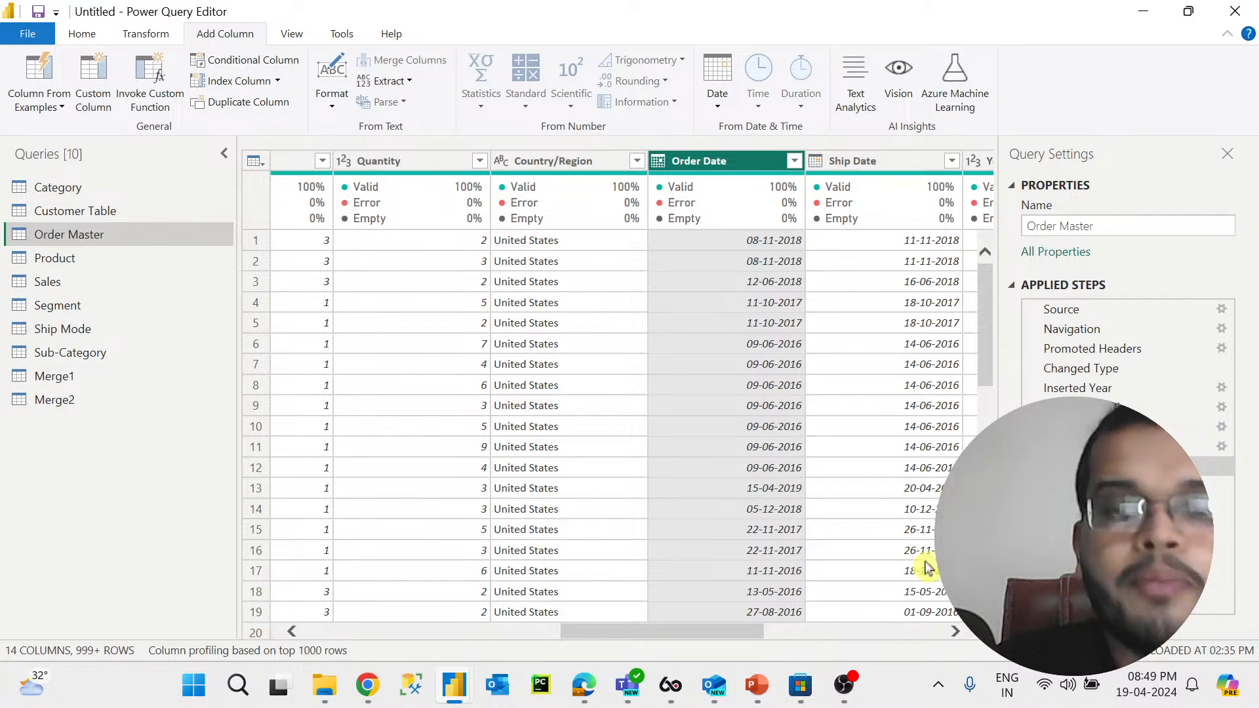
# Step: Inspect the new Day column values row by row against the order dates
pyautogui.moveTo(754, 632); pyautogui.dragTo(790, 635)
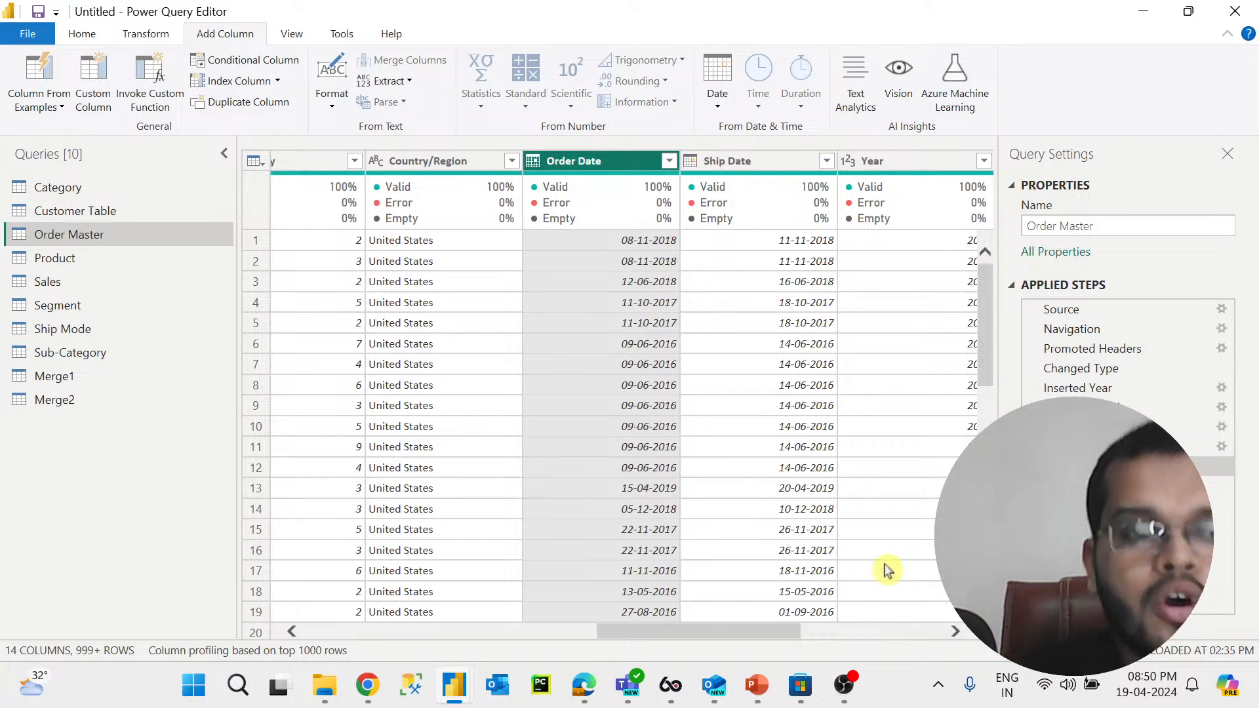
pyautogui.moveTo(785, 631); pyautogui.dragTo(904, 609)
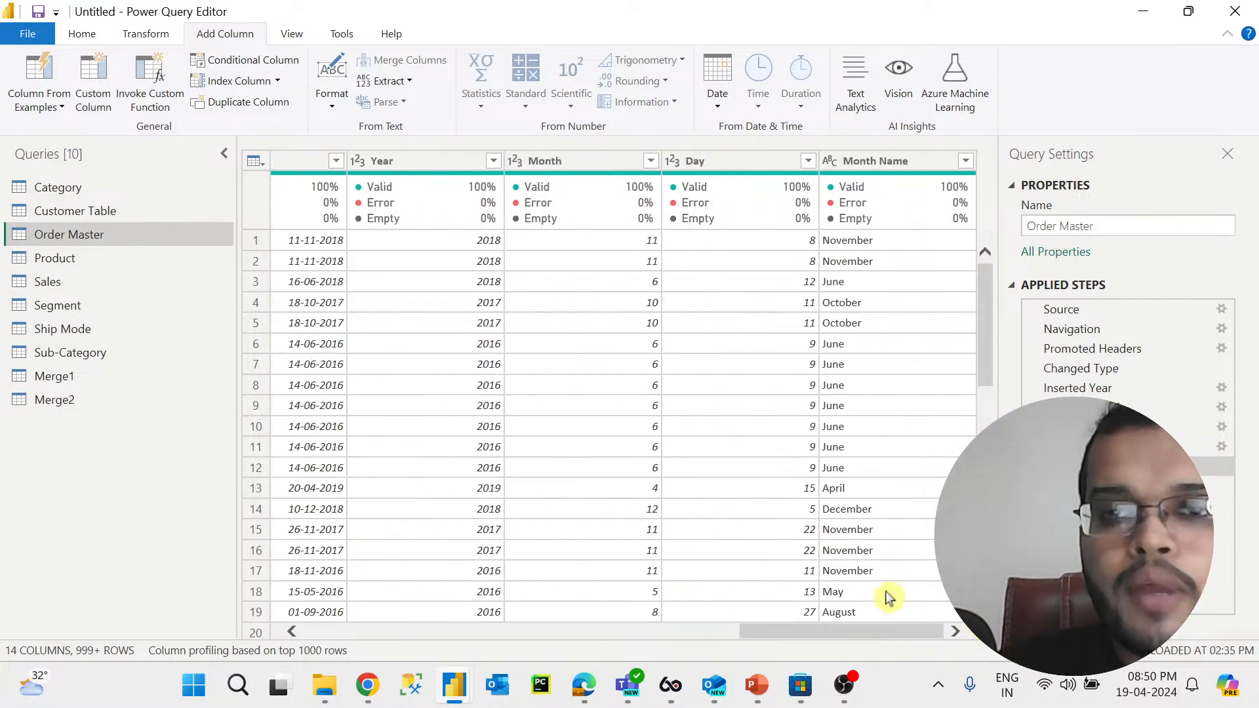
pyautogui.click(749, 164)
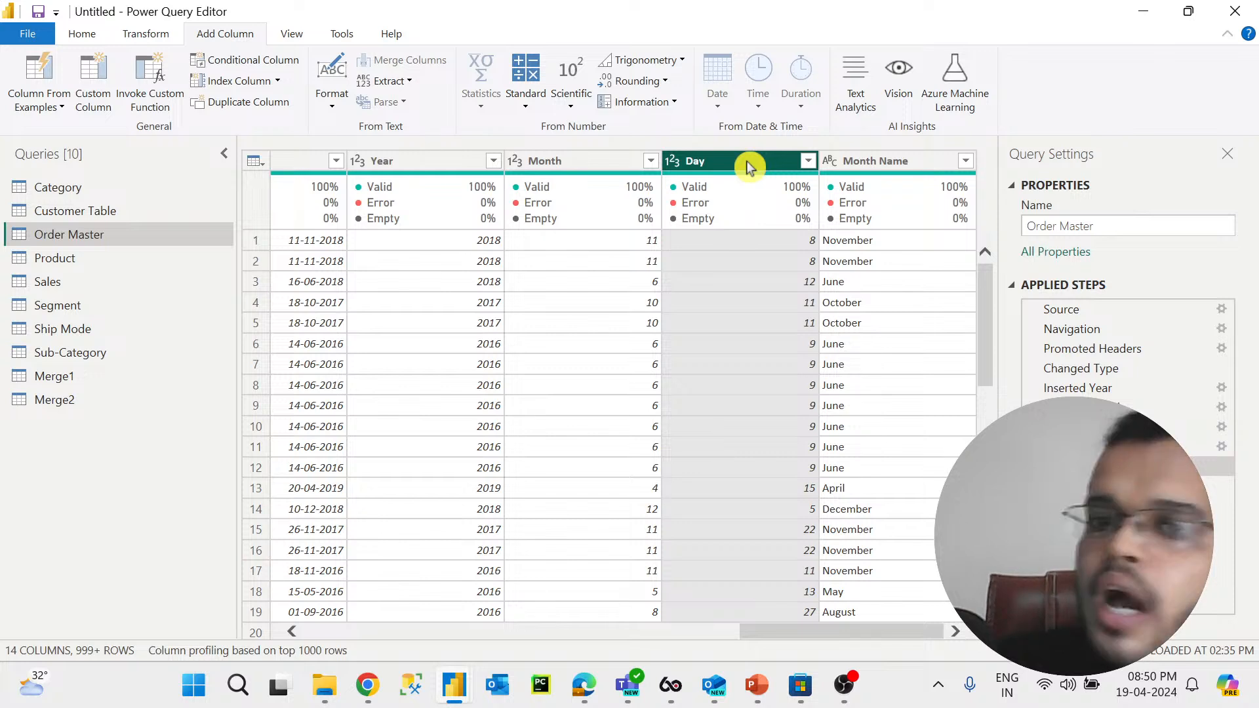
pyautogui.click(769, 243)
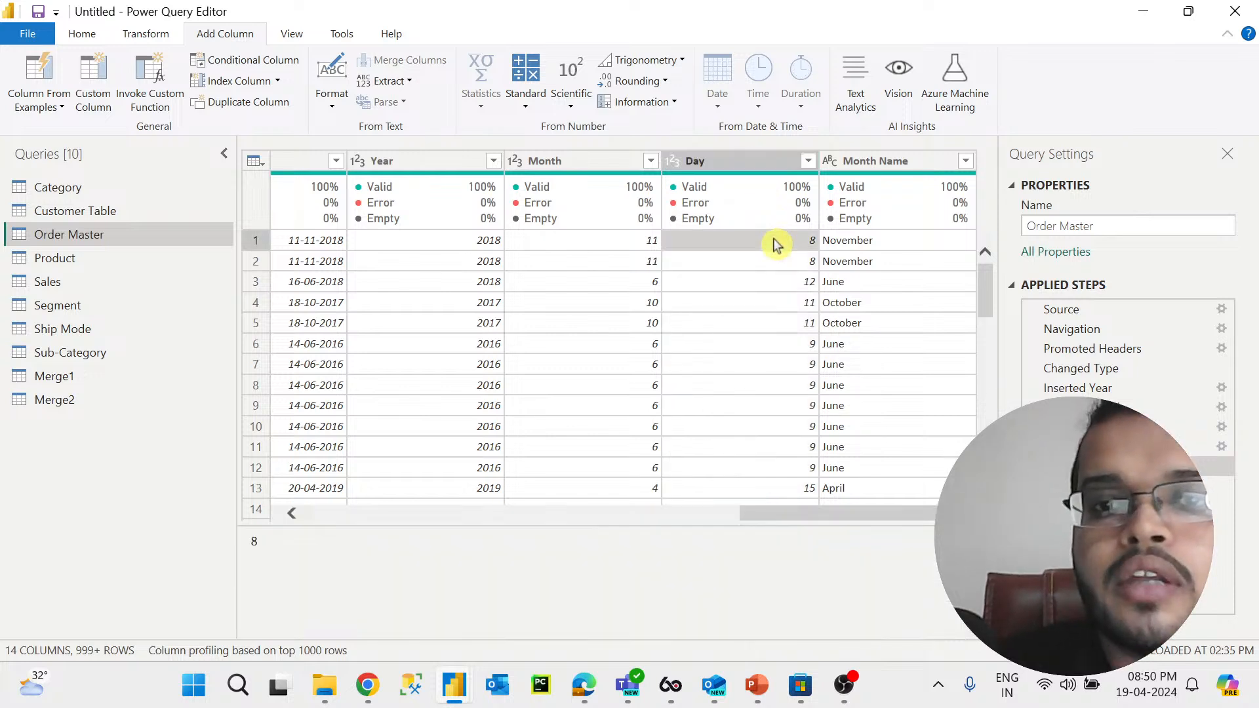
pyautogui.click(768, 261)
pyautogui.click(766, 282)
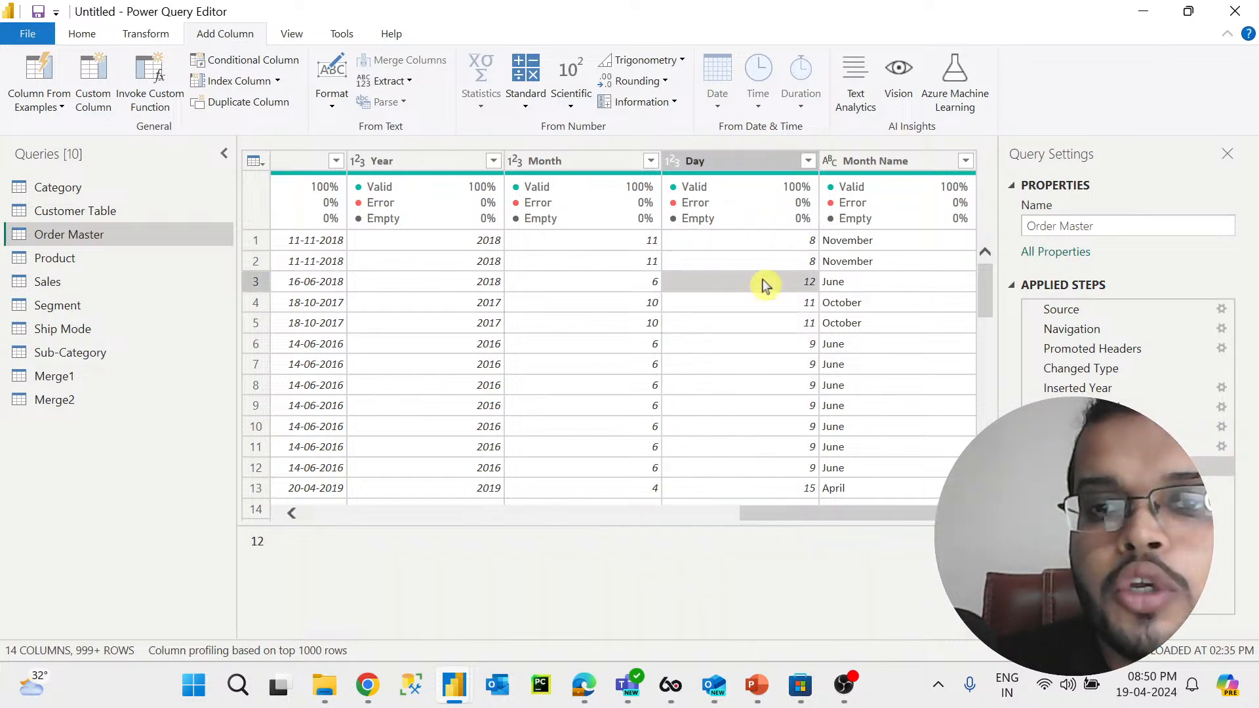
pyautogui.click(767, 302)
pyautogui.click(768, 323)
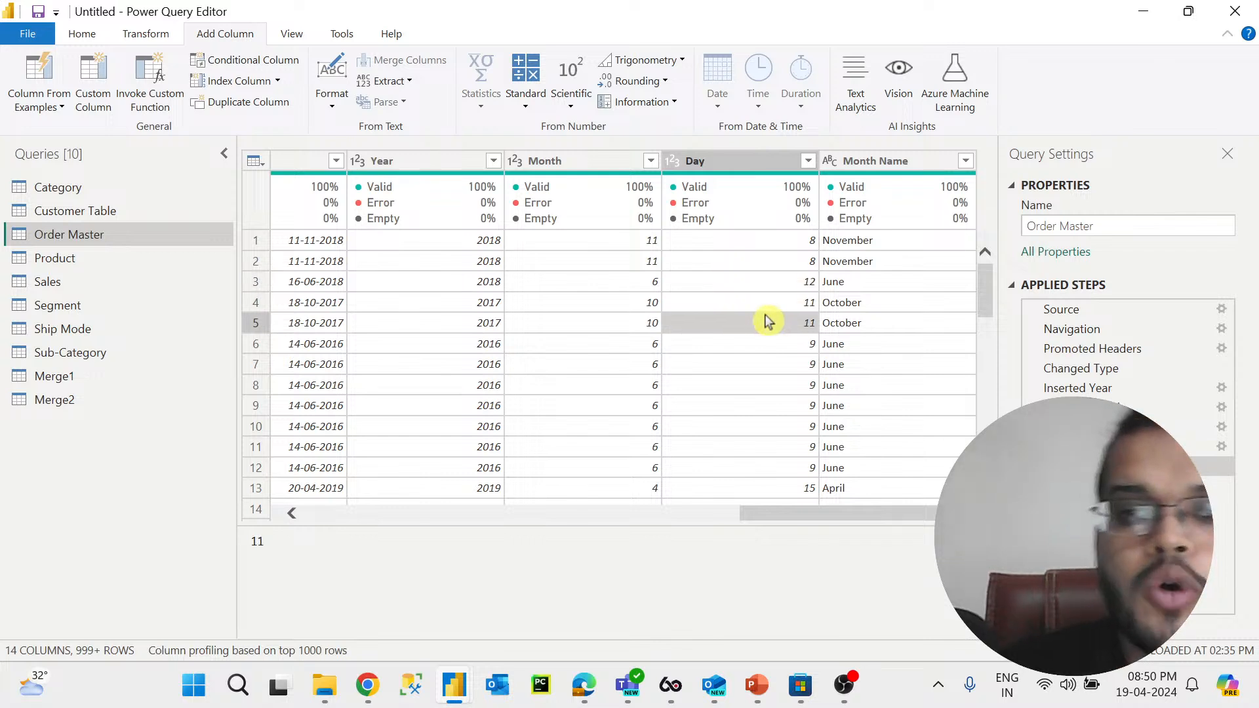
pyautogui.click(758, 168)
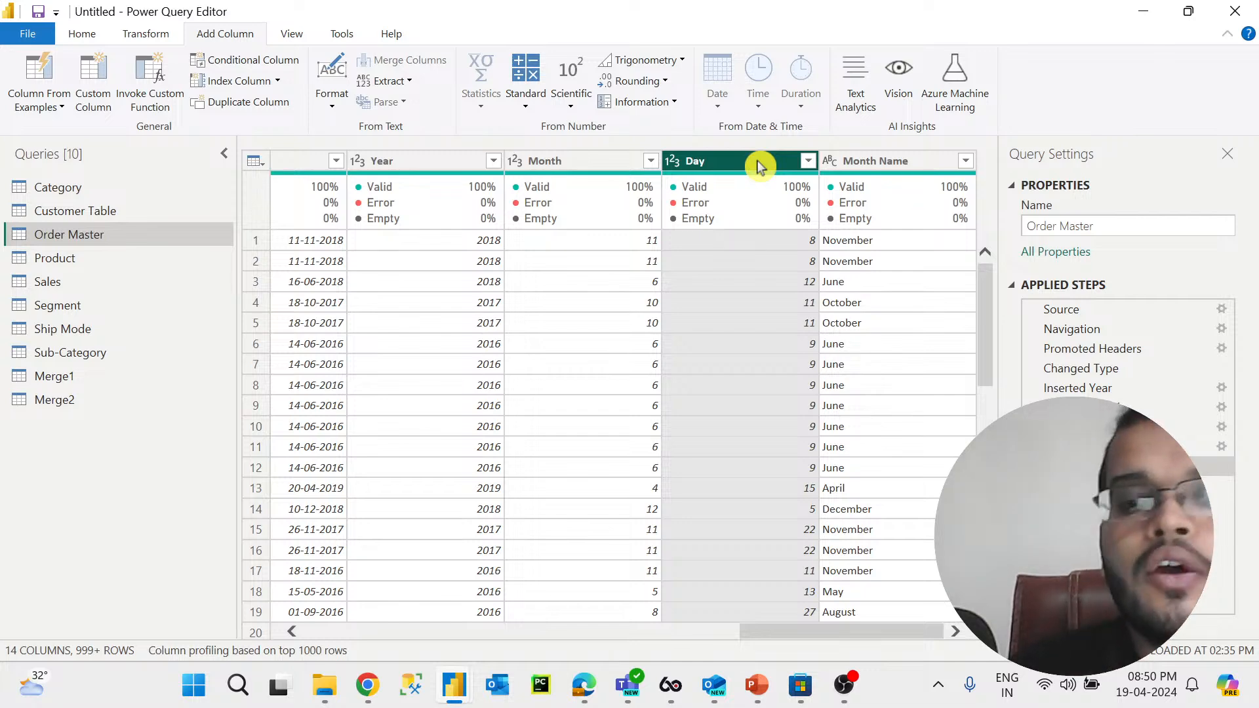
# Step: Add a Day Name column extracted from the Order Date column
pyautogui.moveTo(879, 631); pyautogui.dragTo(759, 651)
pyautogui.click(550, 165)
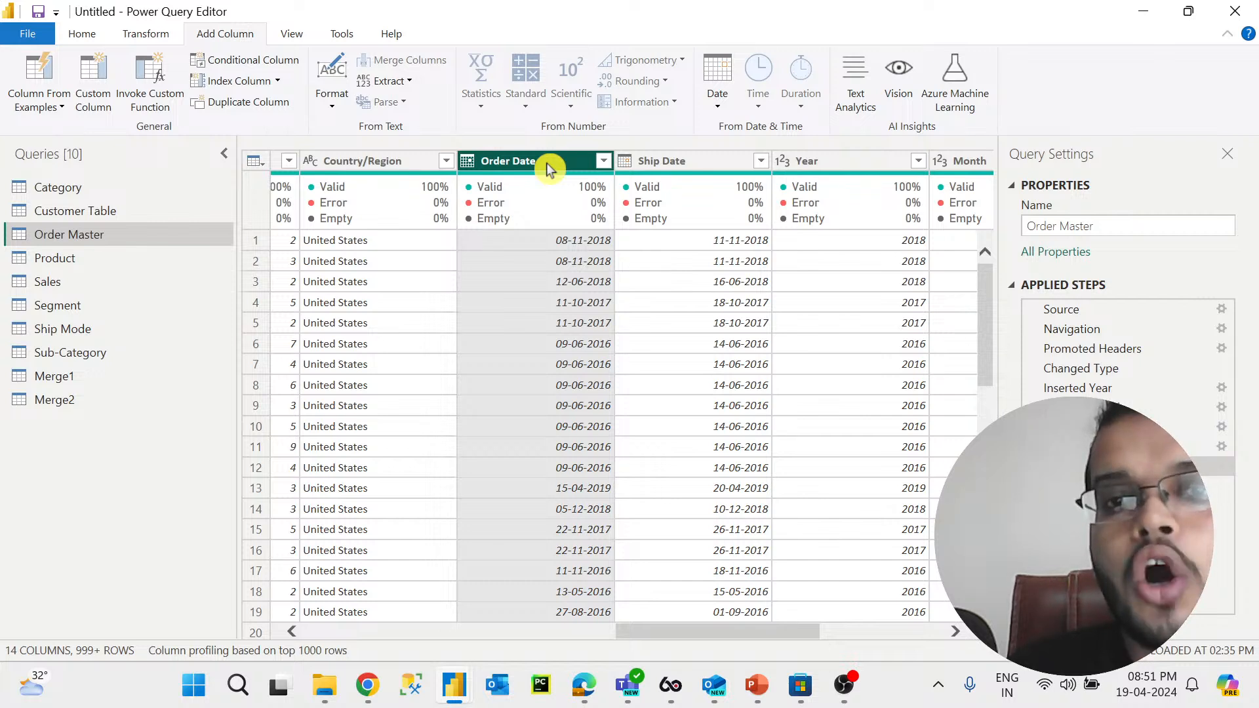
pyautogui.click(726, 111)
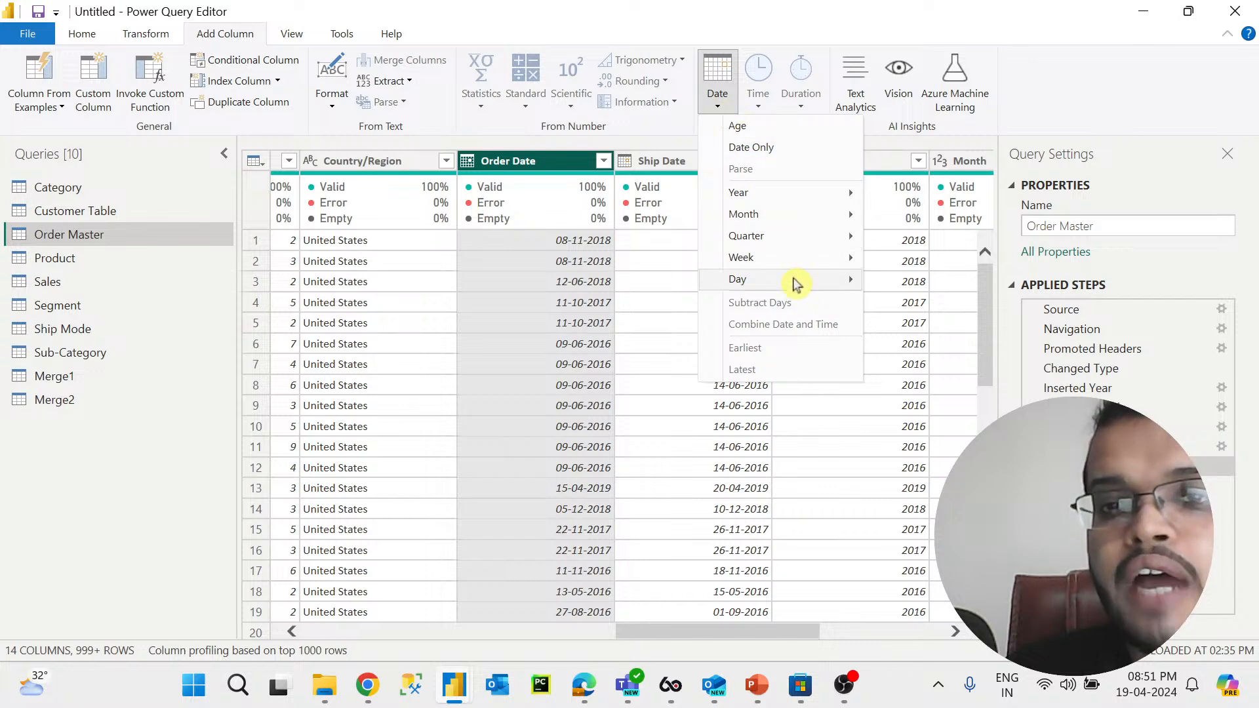
pyautogui.moveTo(796, 282)
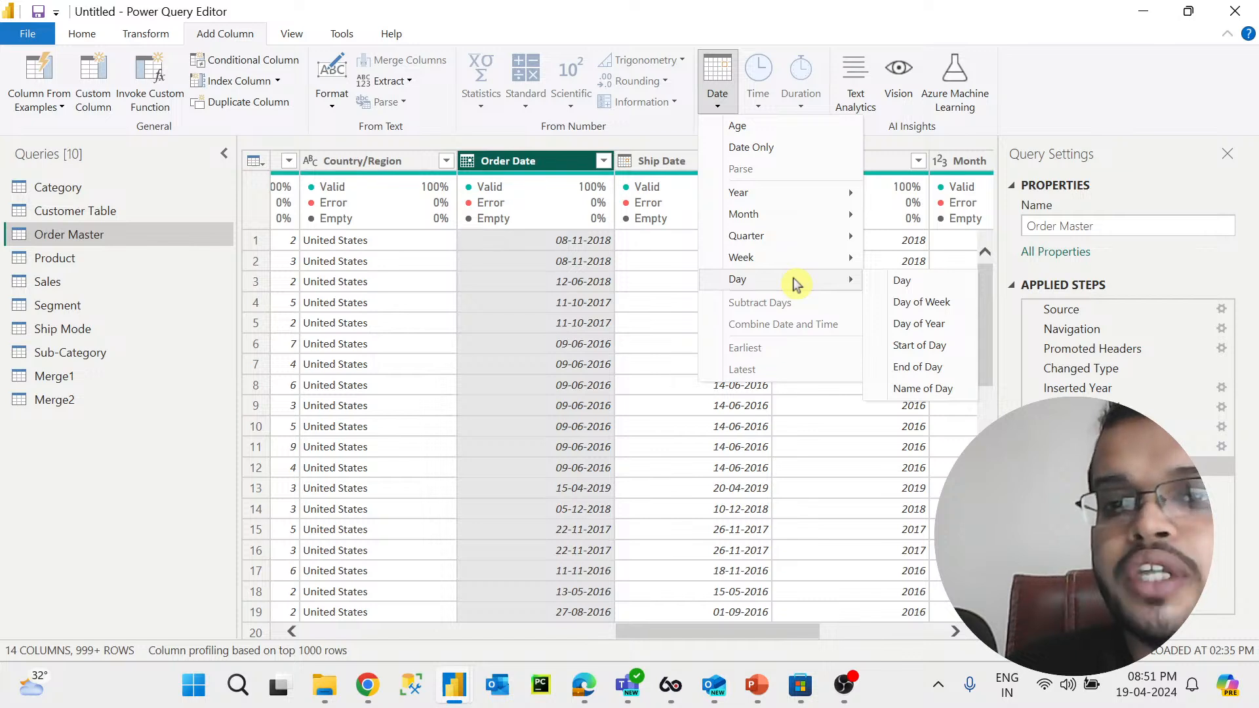
pyautogui.click(957, 392)
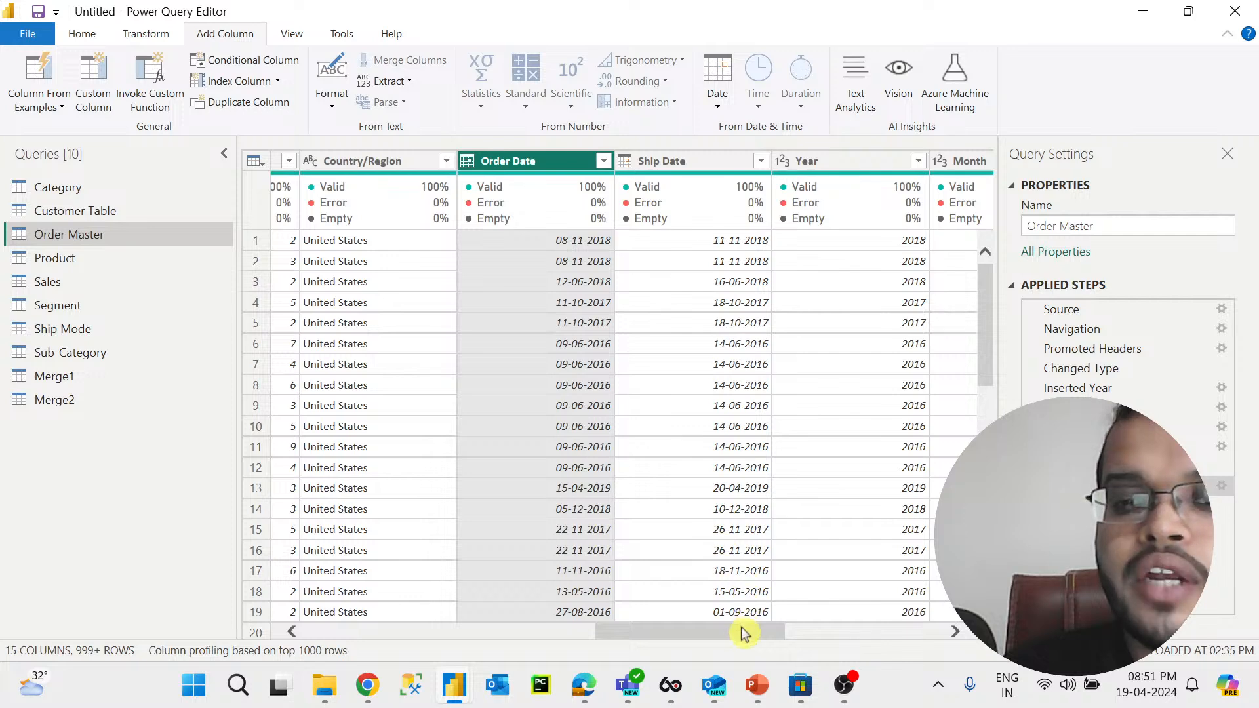
# Step: Compare the Day Name values with the Year, Month, Day and Month Name values row by row
pyautogui.moveTo(738, 631); pyautogui.dragTo(947, 635)
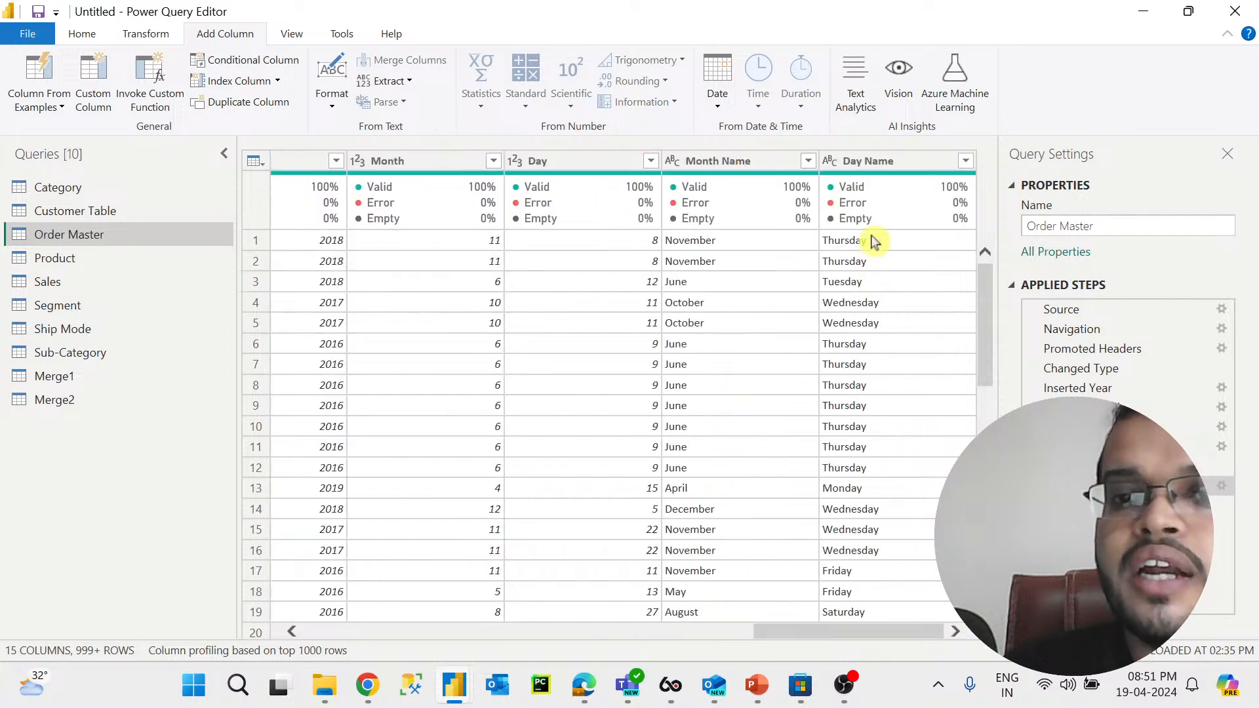
pyautogui.click(741, 242)
pyautogui.click(482, 246)
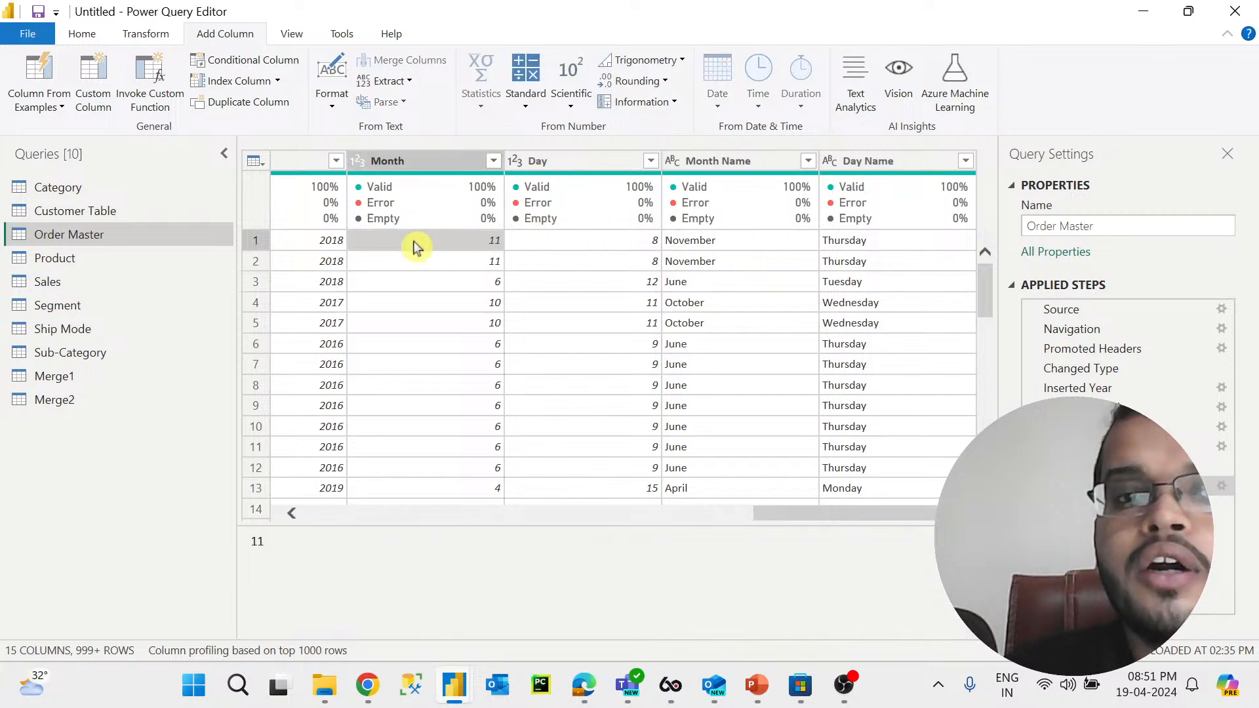
pyautogui.click(327, 247)
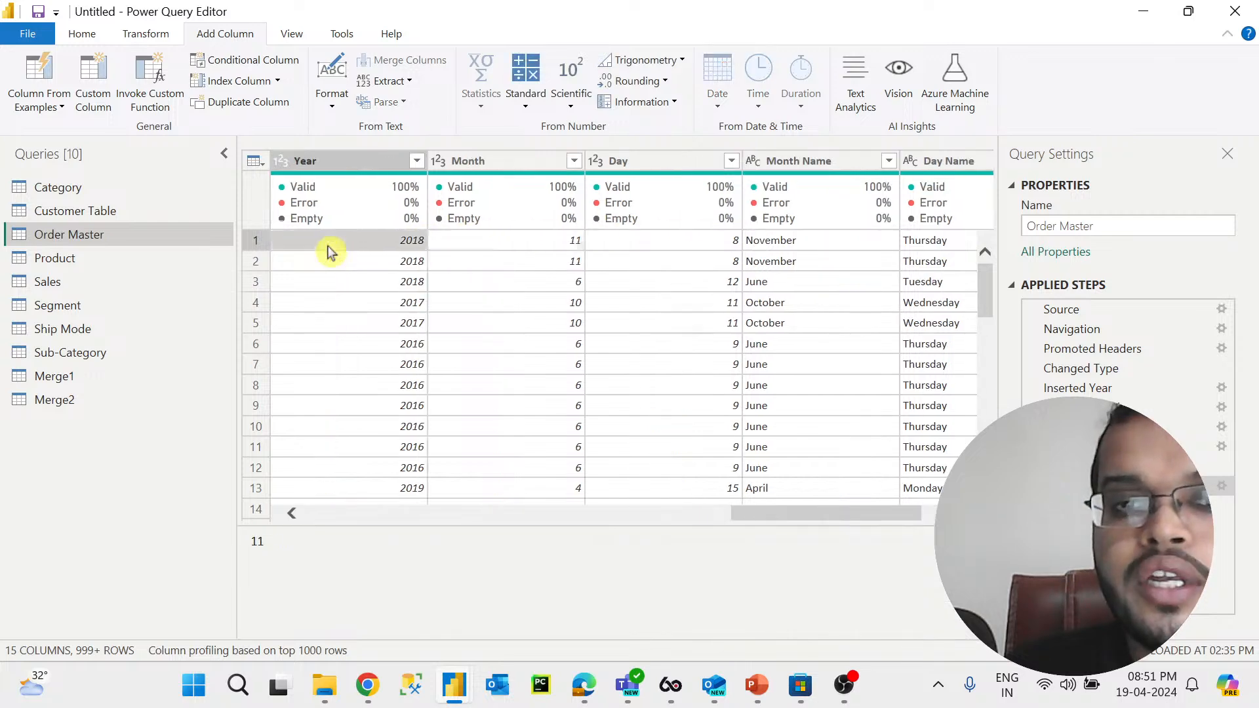
pyautogui.click(935, 243)
pyautogui.click(629, 282)
pyautogui.click(707, 284)
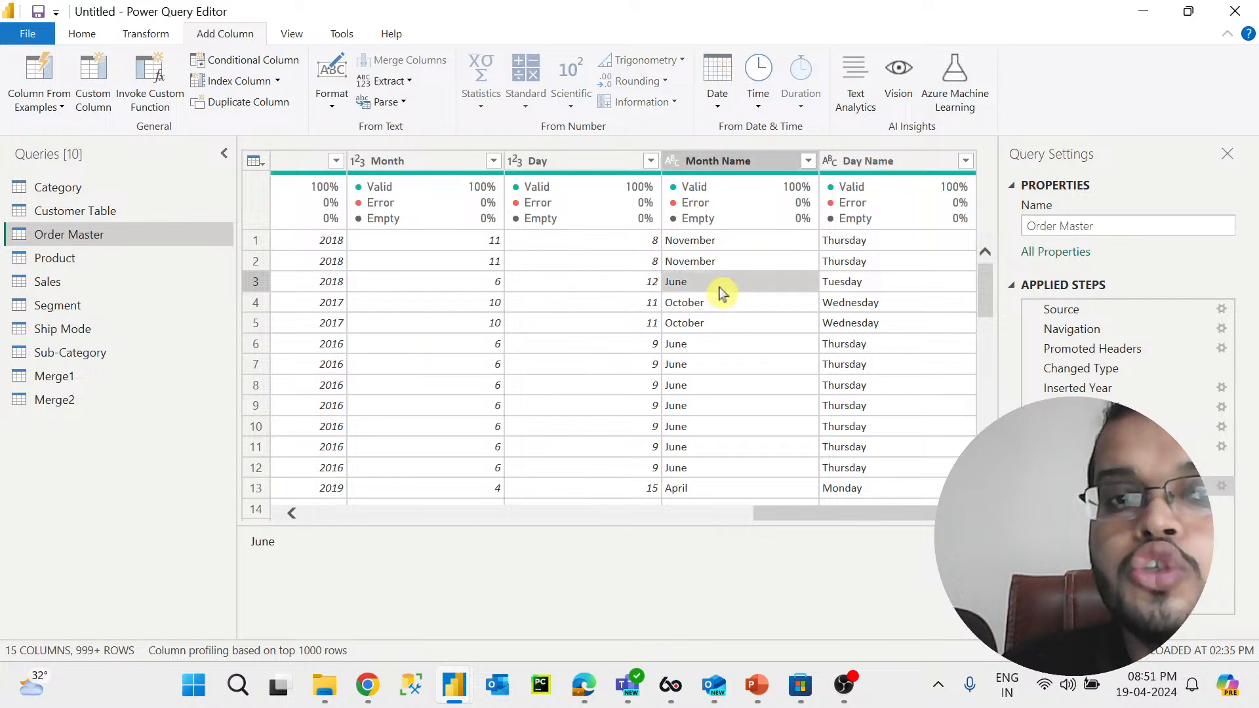
pyautogui.click(335, 283)
pyautogui.click(935, 282)
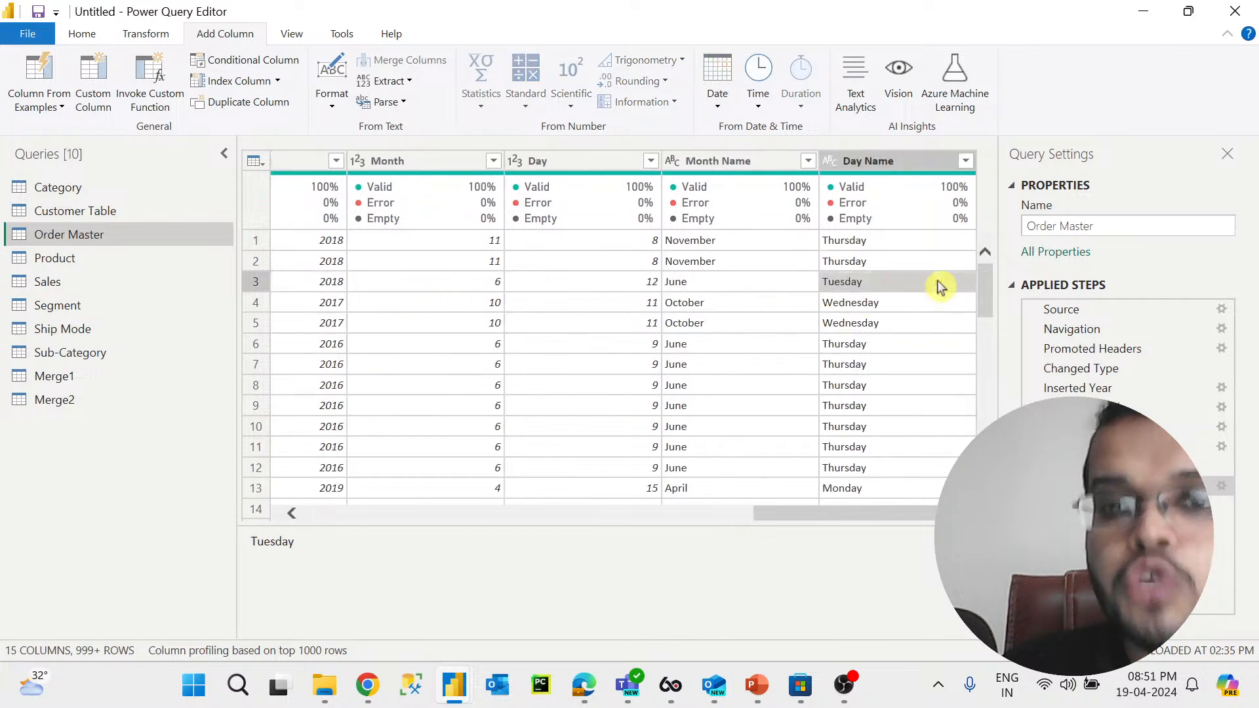
pyautogui.click(643, 346)
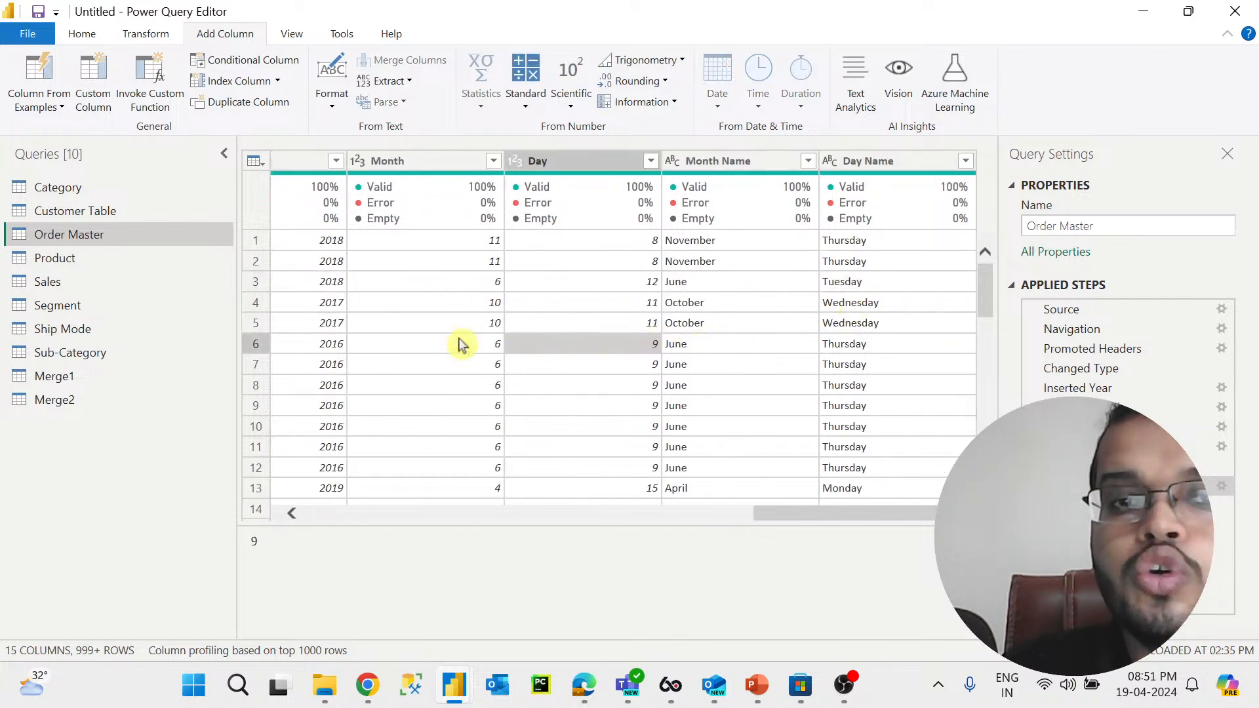
pyautogui.click(936, 351)
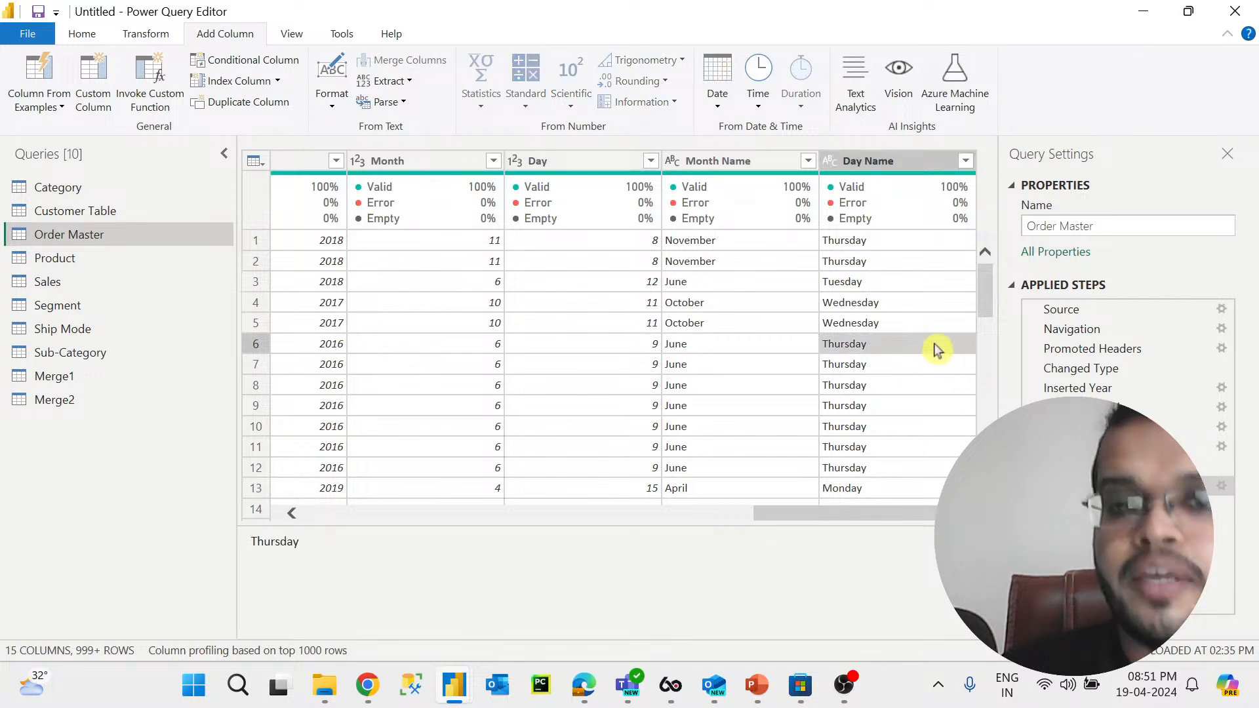
pyautogui.click(919, 158)
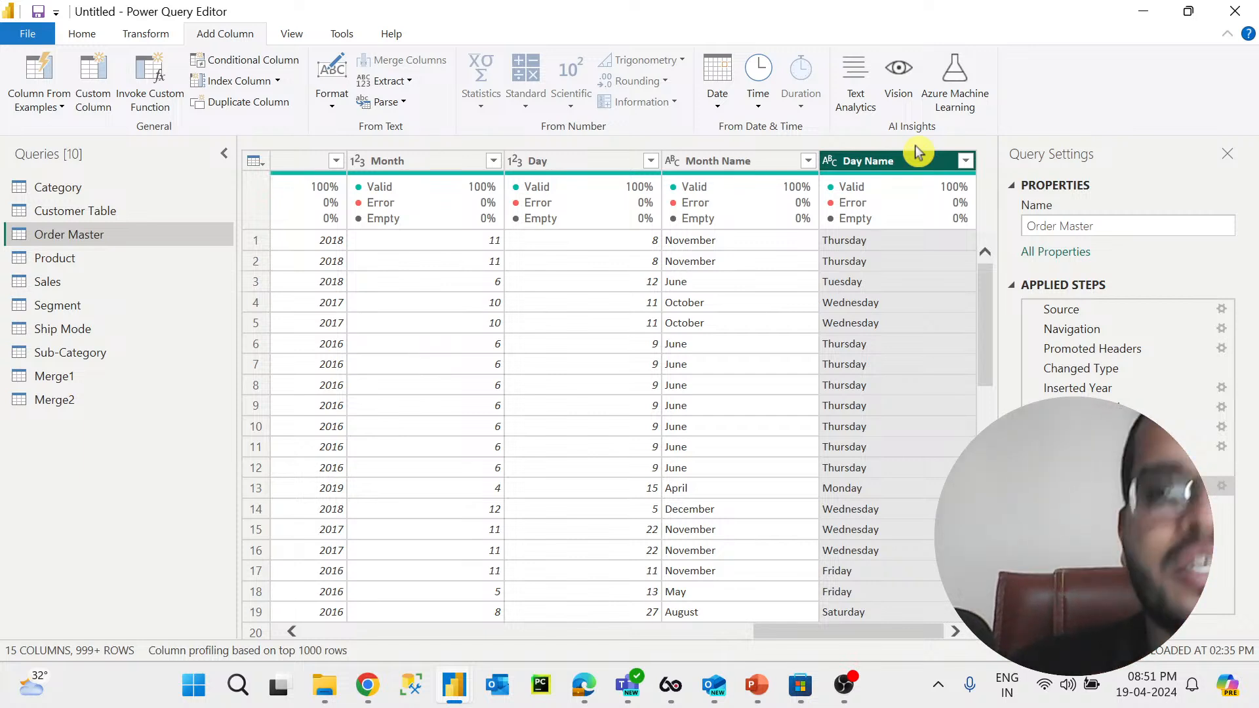
# Step: Browse the Customer Table and Order Master queries and select the Customer Name column
pyautogui.click(165, 216)
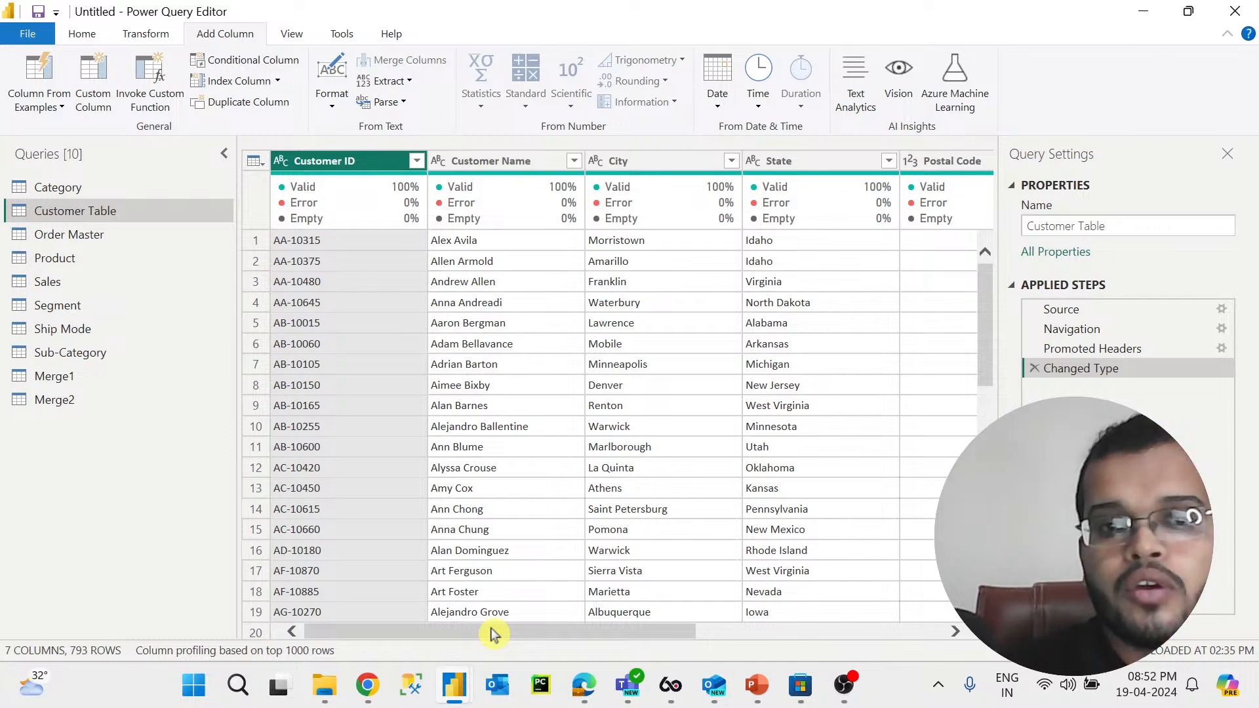
pyautogui.moveTo(493, 632); pyautogui.dragTo(439, 629)
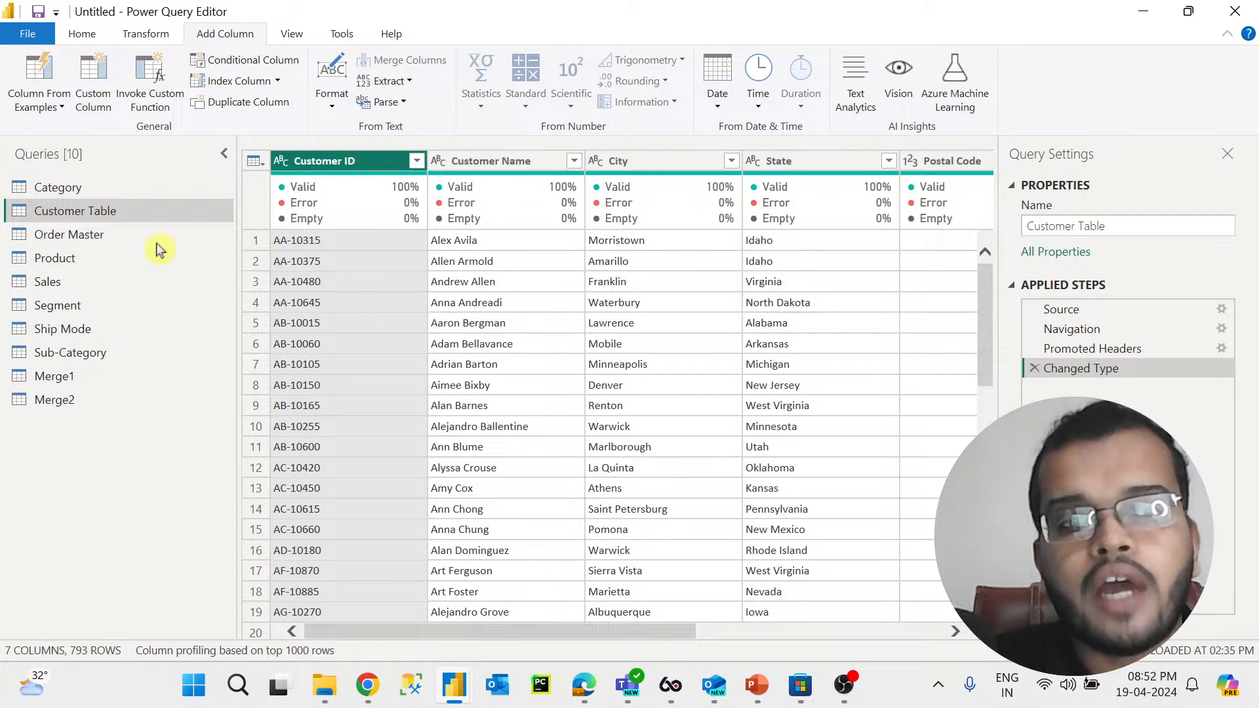
pyautogui.click(113, 234)
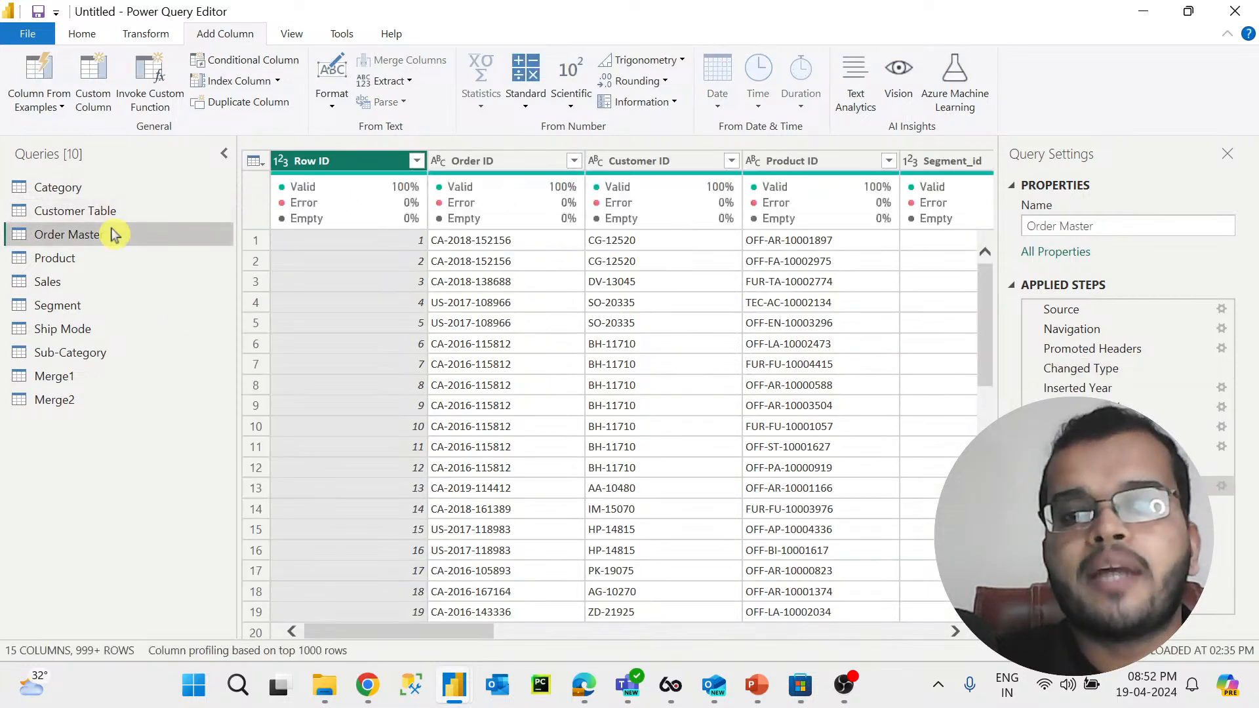
pyautogui.moveTo(407, 632); pyautogui.dragTo(308, 632)
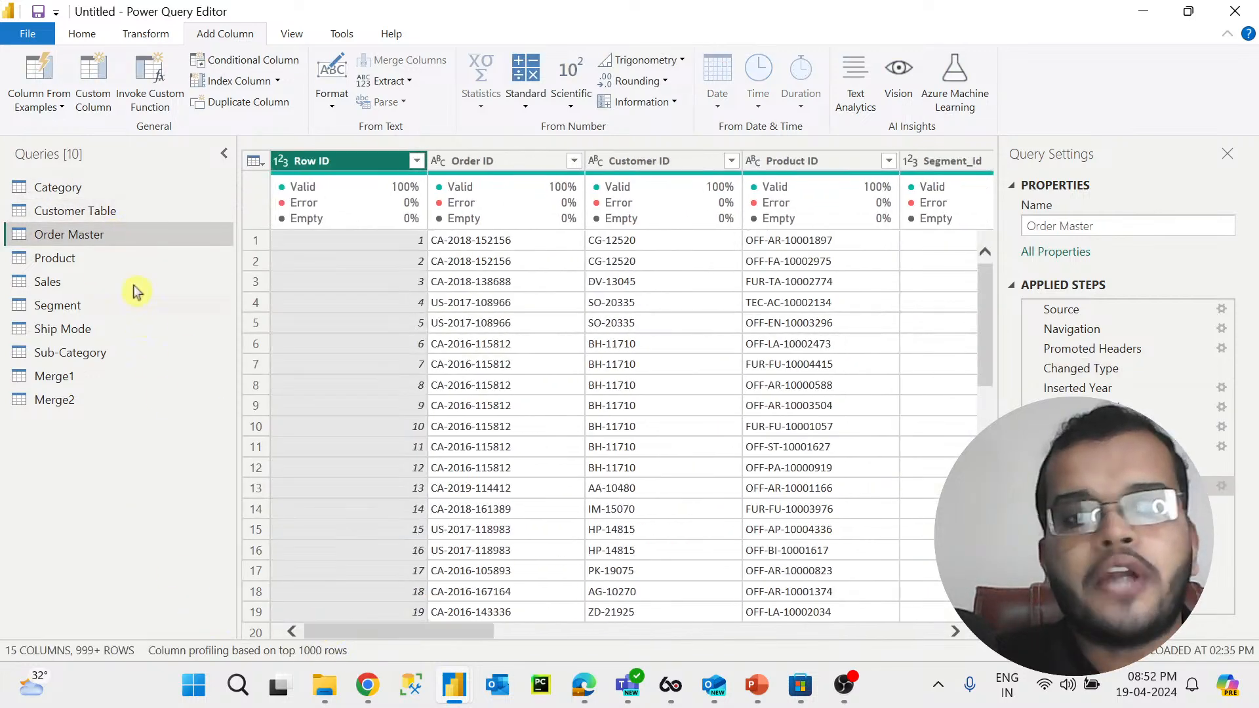
pyautogui.click(148, 211)
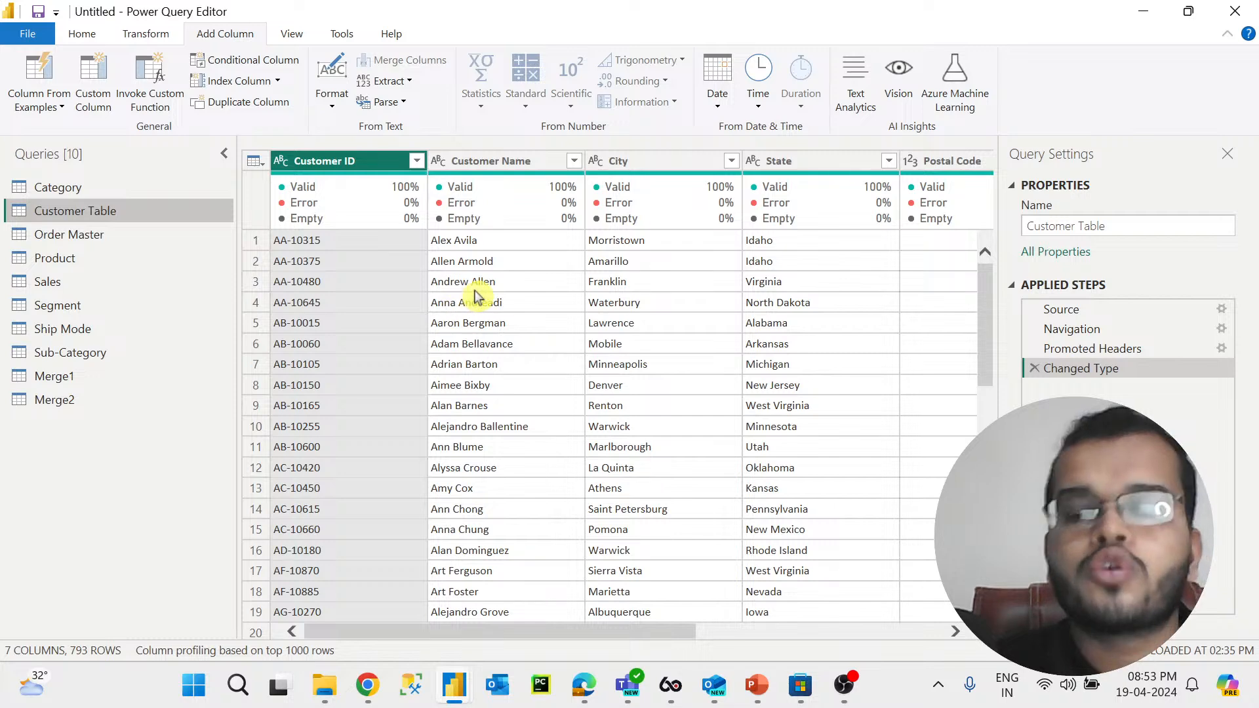
pyautogui.click(499, 162)
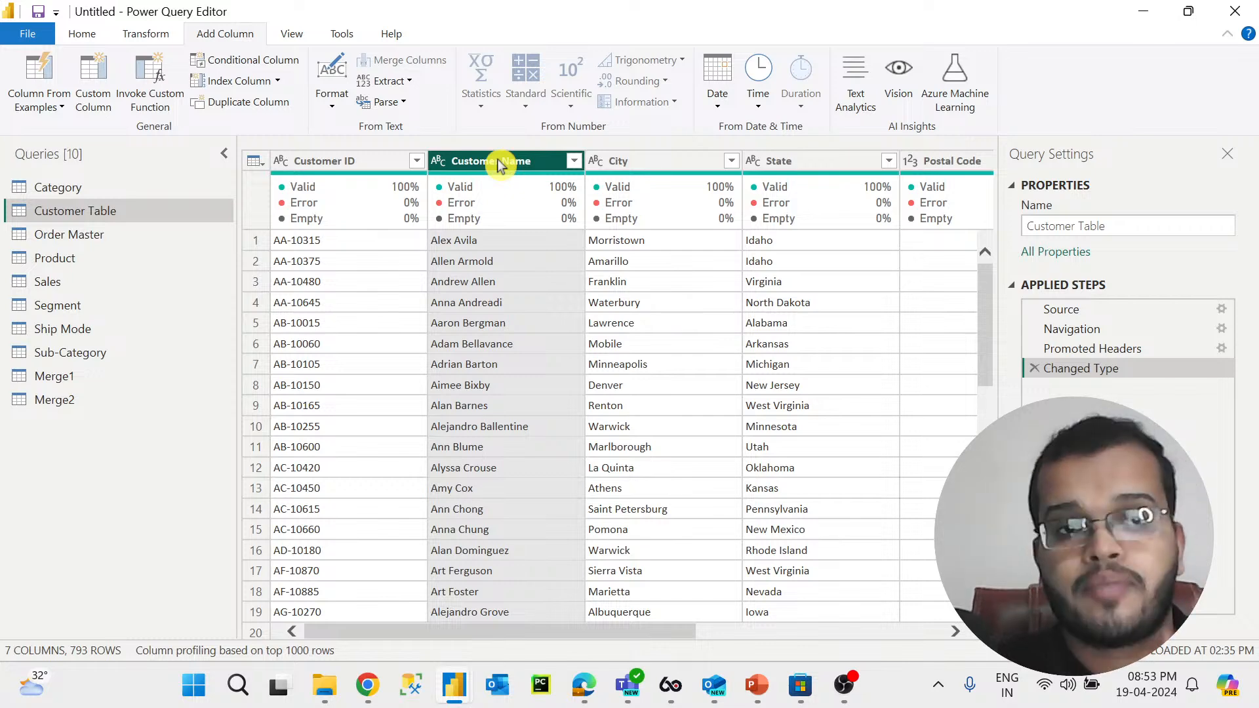
pyautogui.click(258, 62)
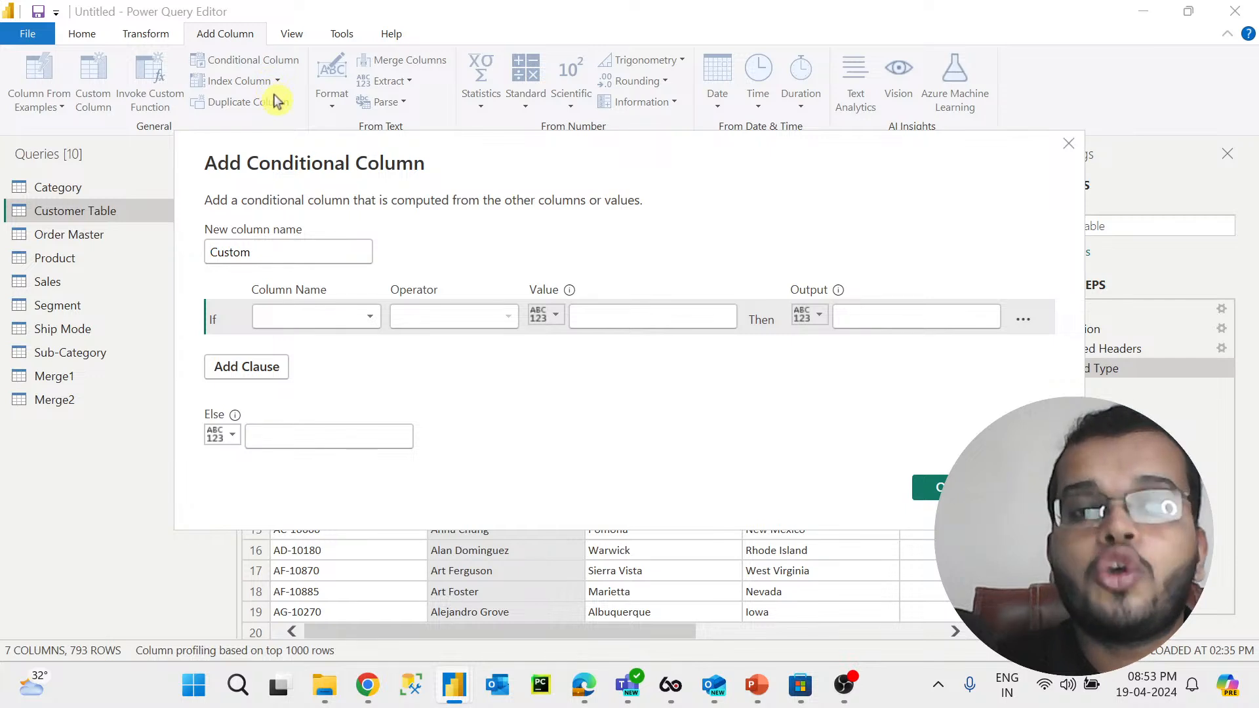
pyautogui.click(351, 317)
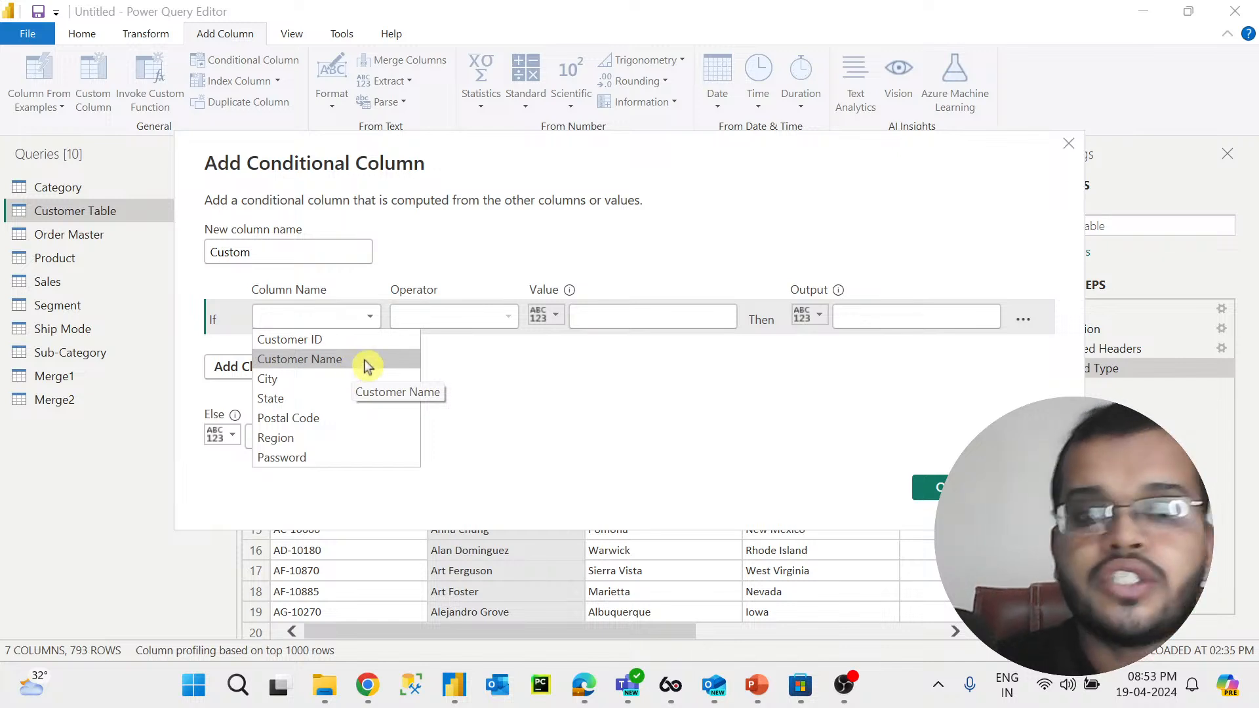
pyautogui.click(488, 321)
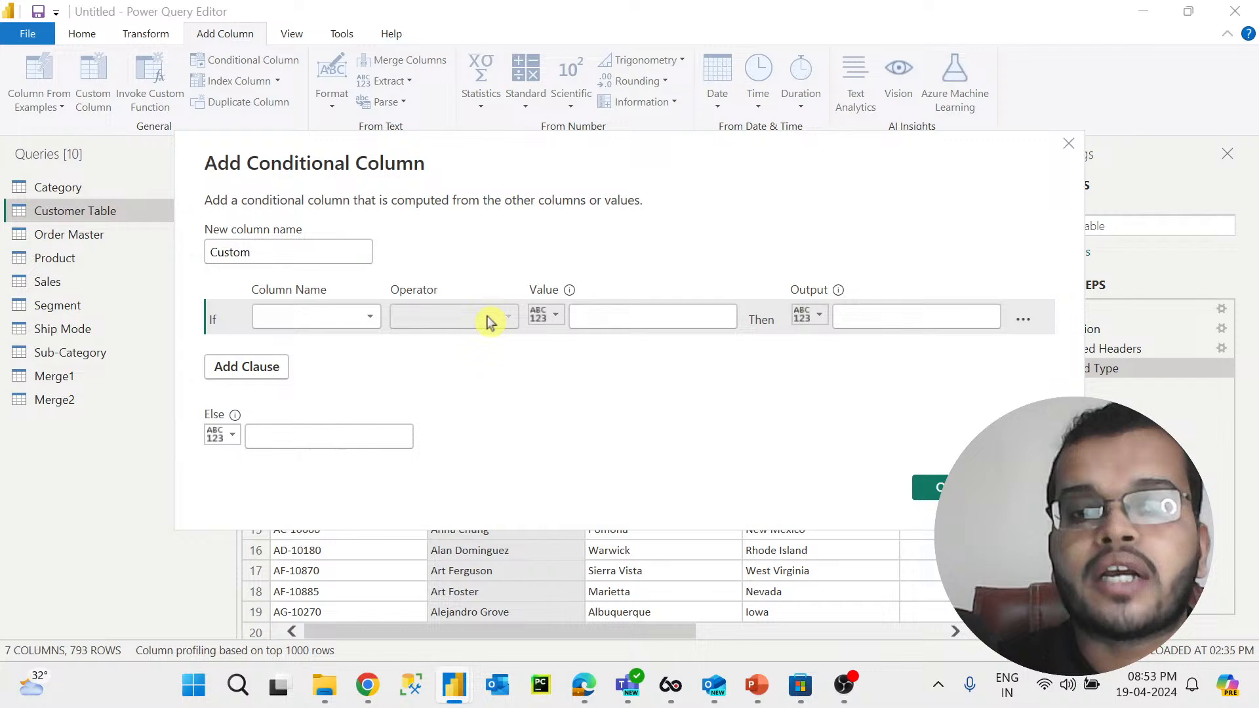
pyautogui.click(343, 317)
pyautogui.click(350, 368)
pyautogui.click(464, 326)
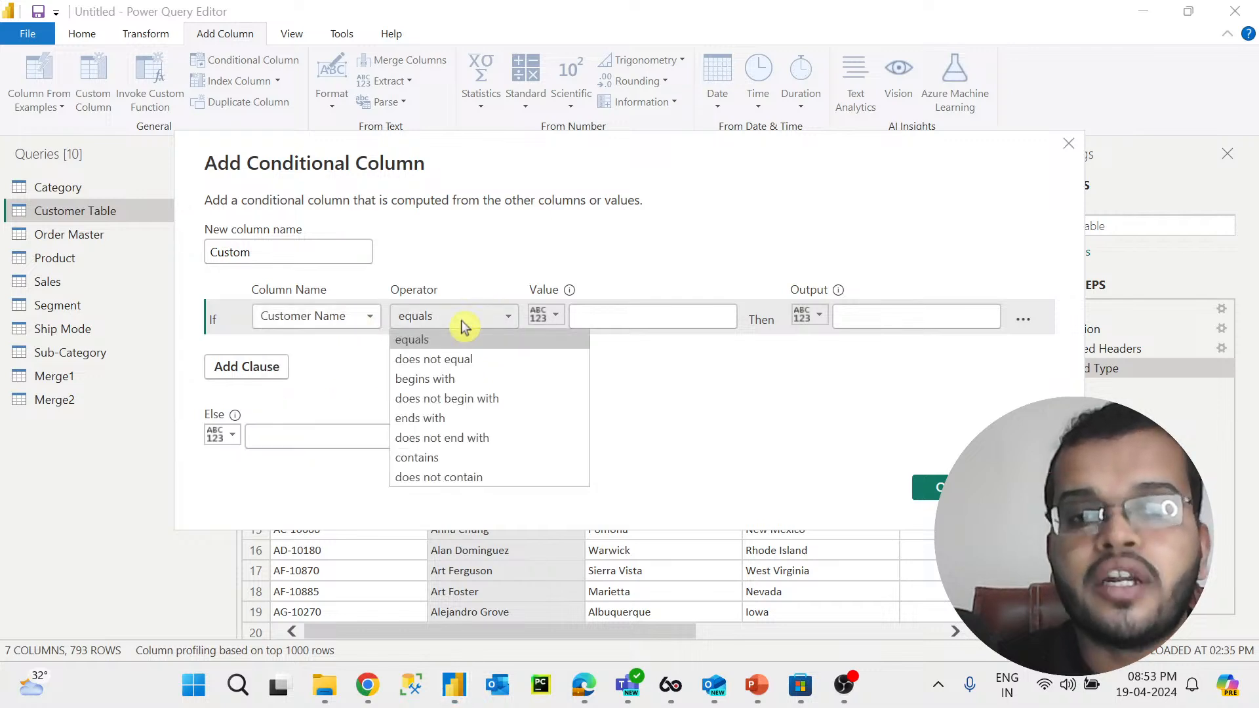
pyautogui.click(464, 333)
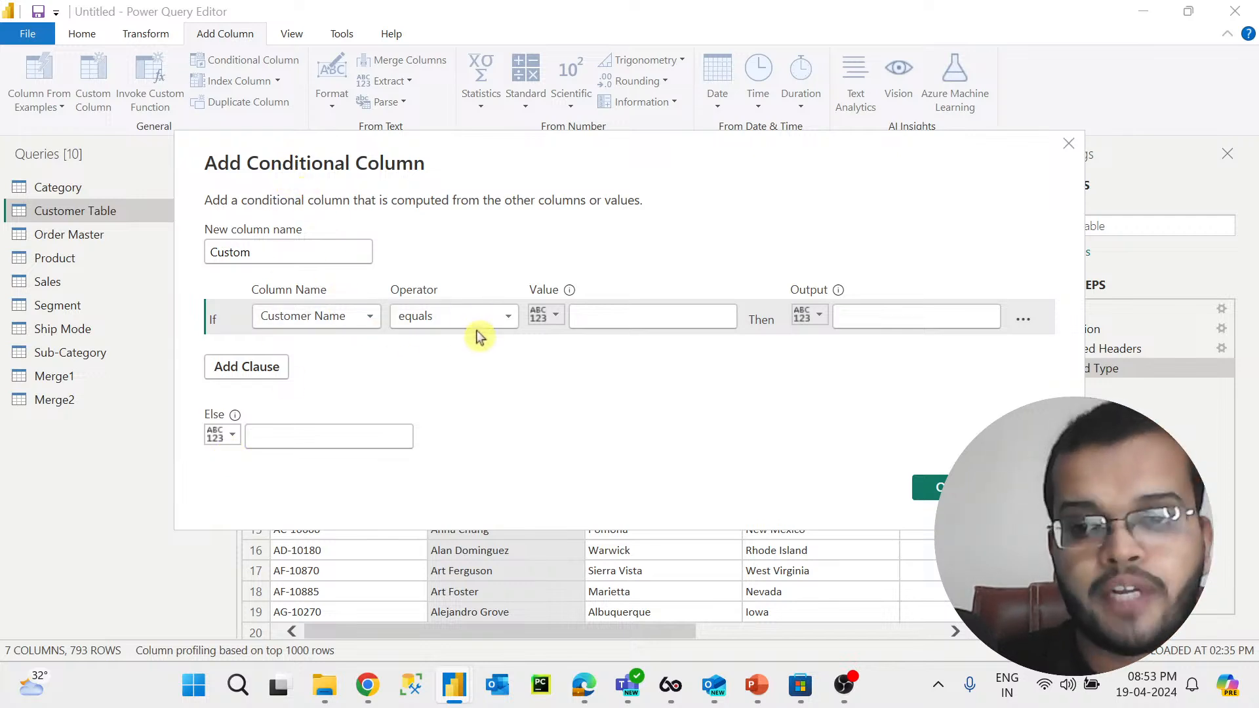
pyautogui.click(1020, 487)
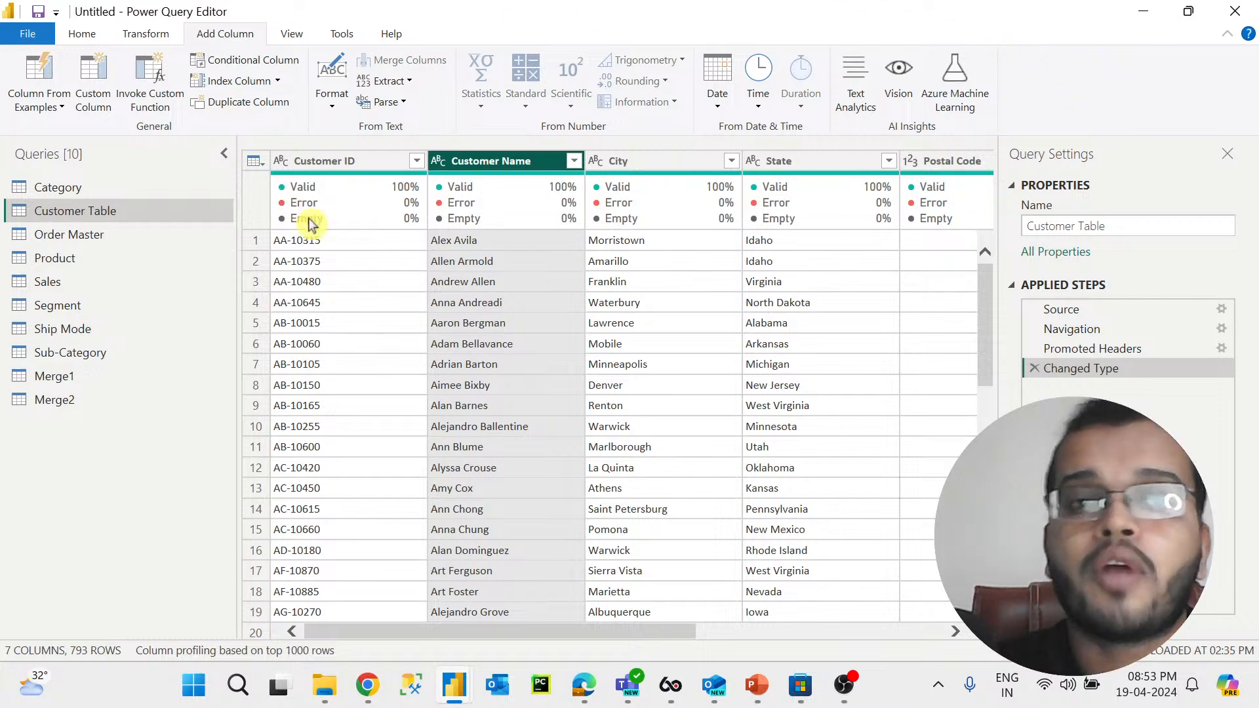
# Step: Open the Order Master query and scroll through its rows
pyautogui.moveTo(703, 205)
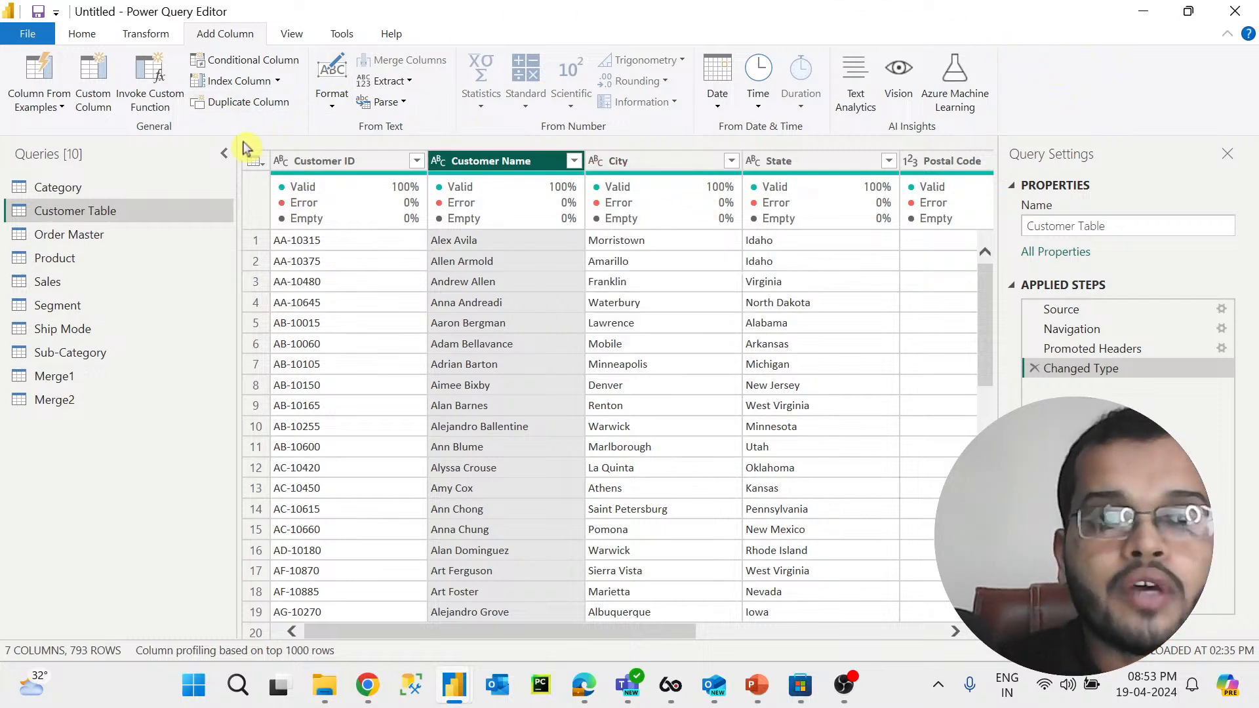
pyautogui.click(134, 38)
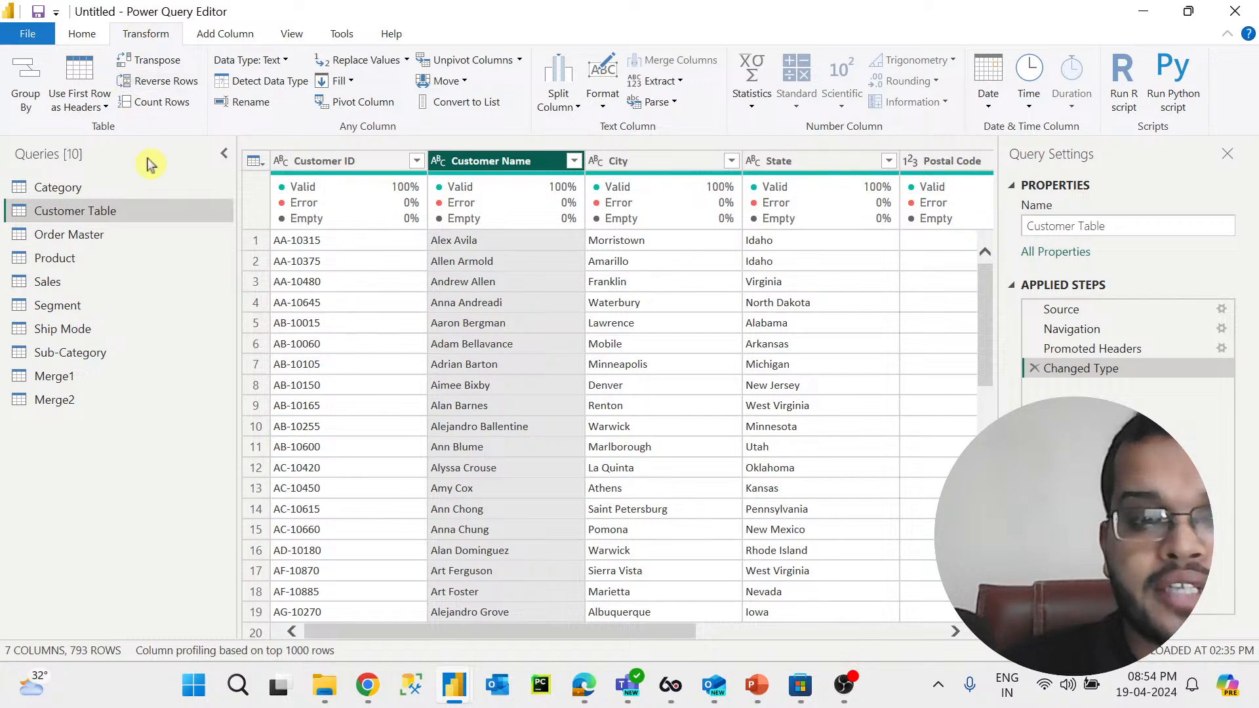
pyautogui.click(130, 237)
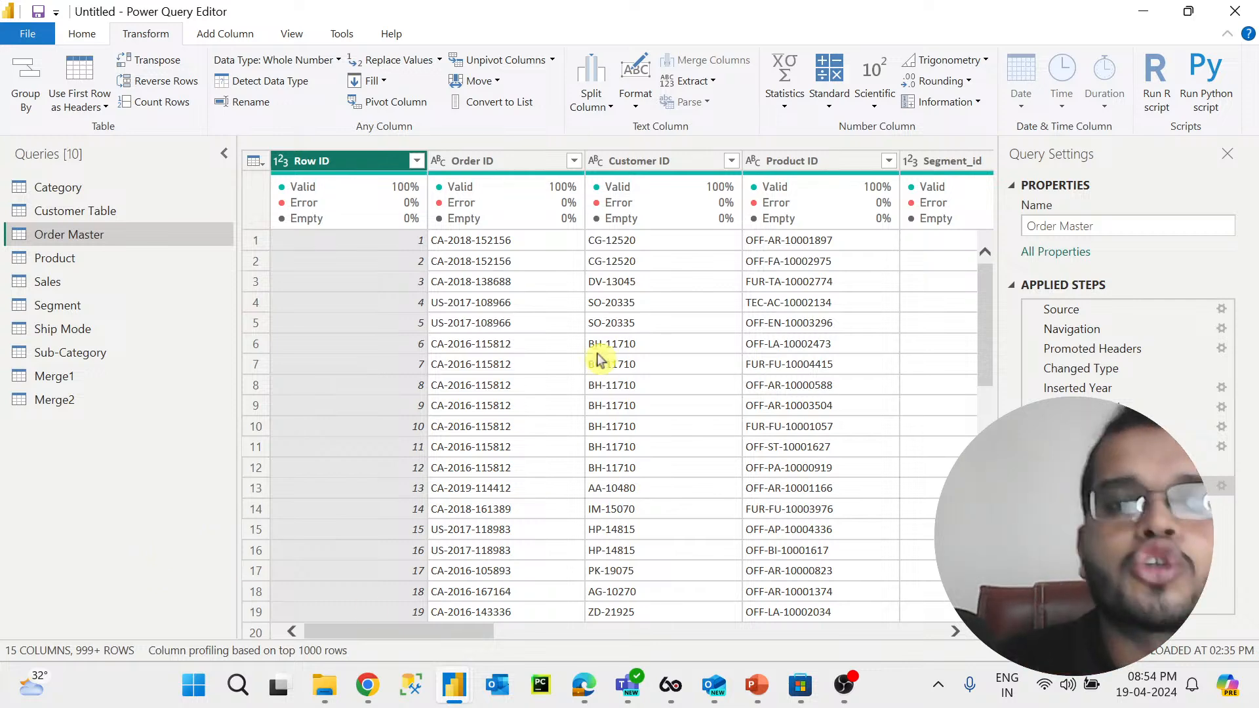
pyautogui.scroll(-5, 580, 371)
pyautogui.scroll(-18, 580, 371)
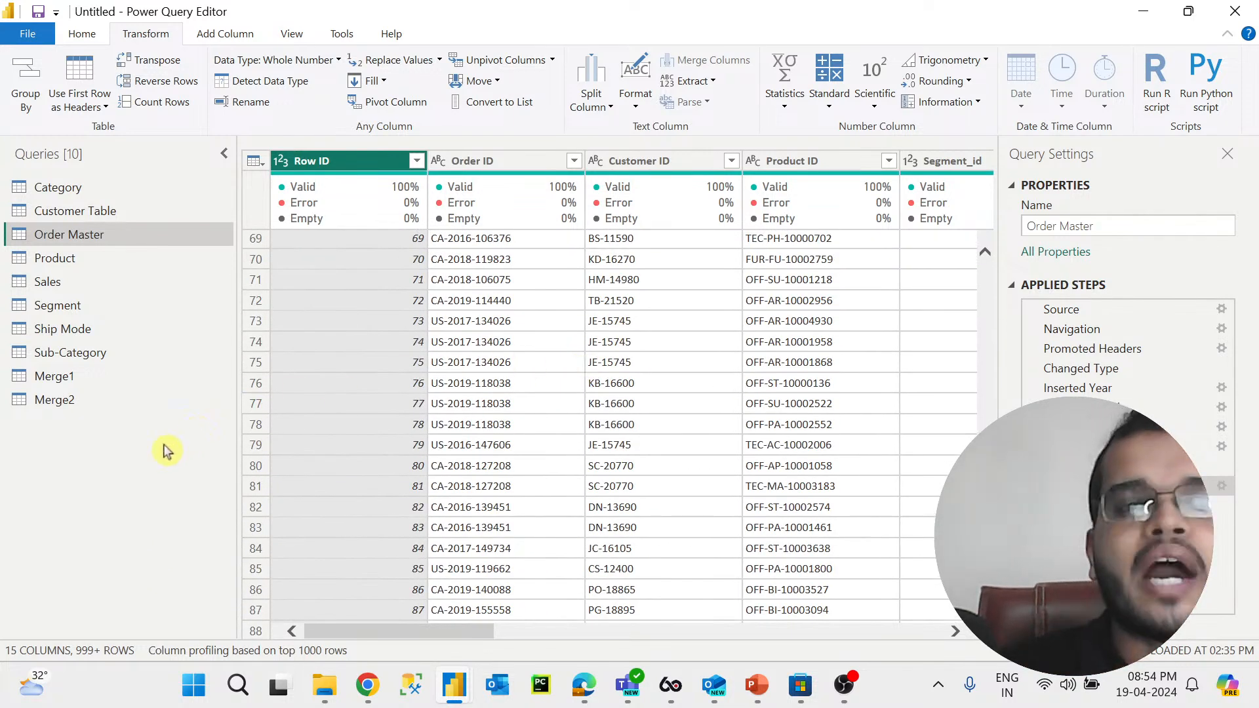
# Step: Count the rows of the Order Master query, then remove the count step again
pyautogui.click(177, 102)
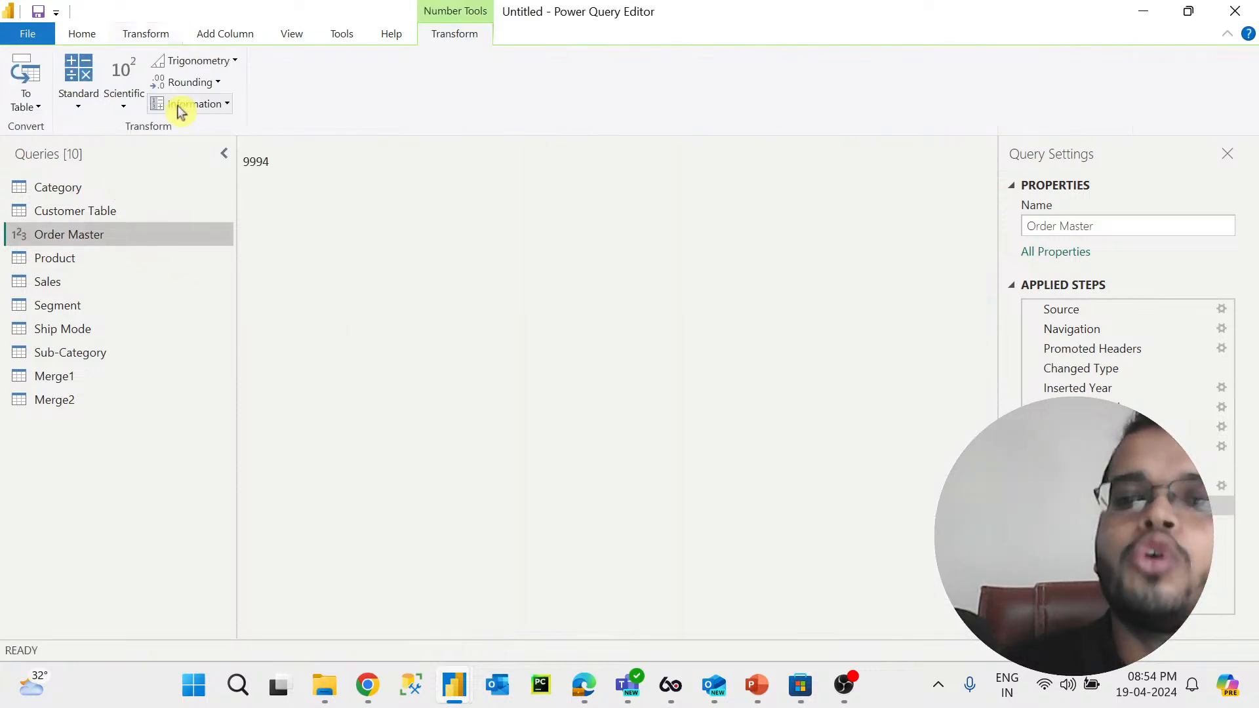
pyautogui.click(273, 200)
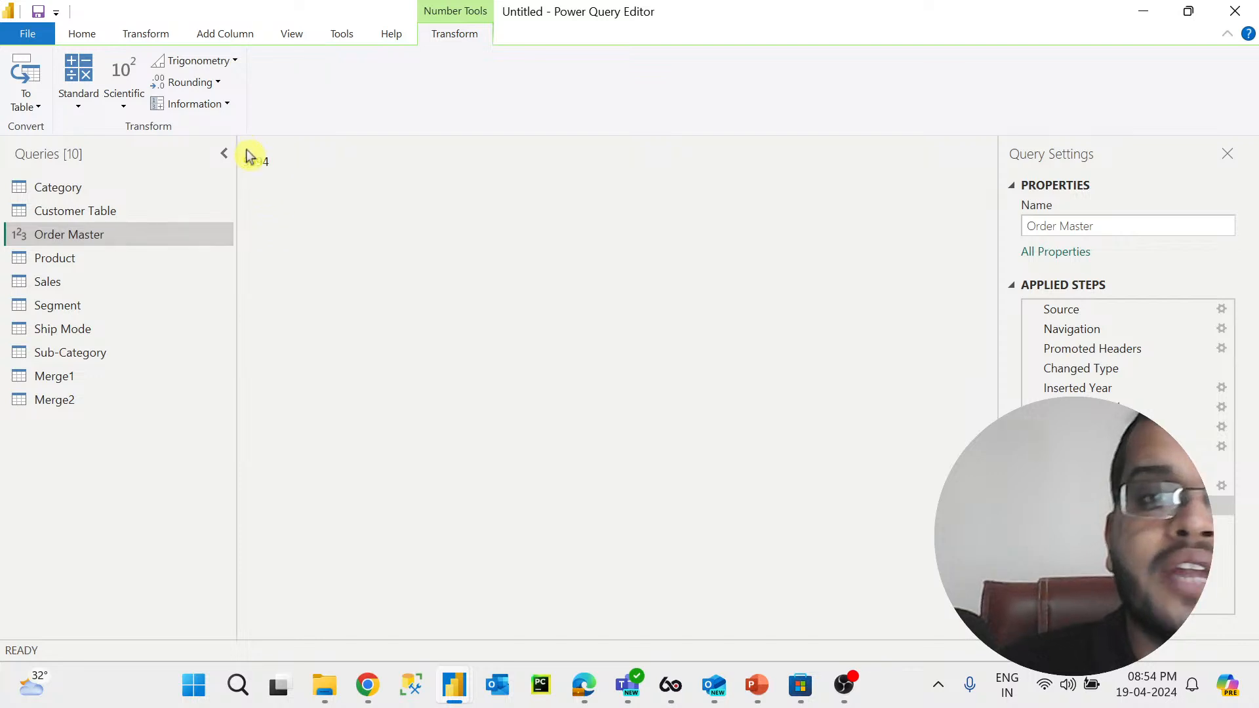
pyautogui.moveTo(244, 162); pyautogui.dragTo(269, 161)
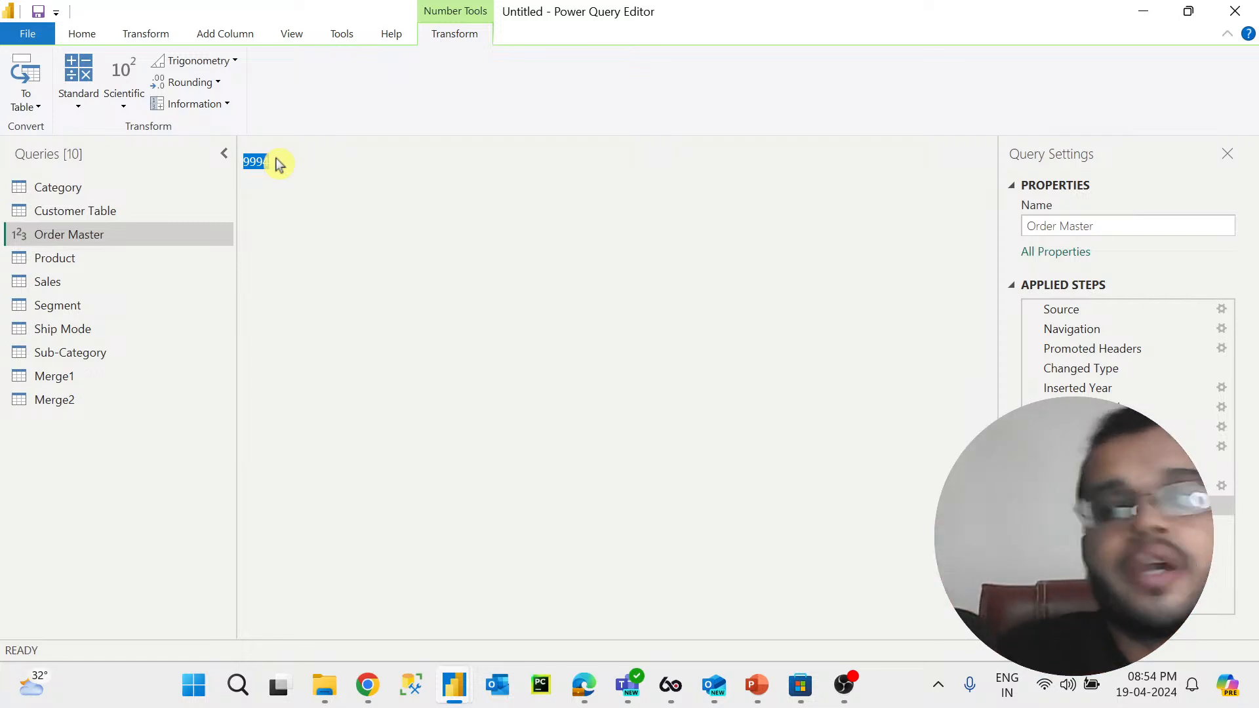
pyautogui.click(1034, 505)
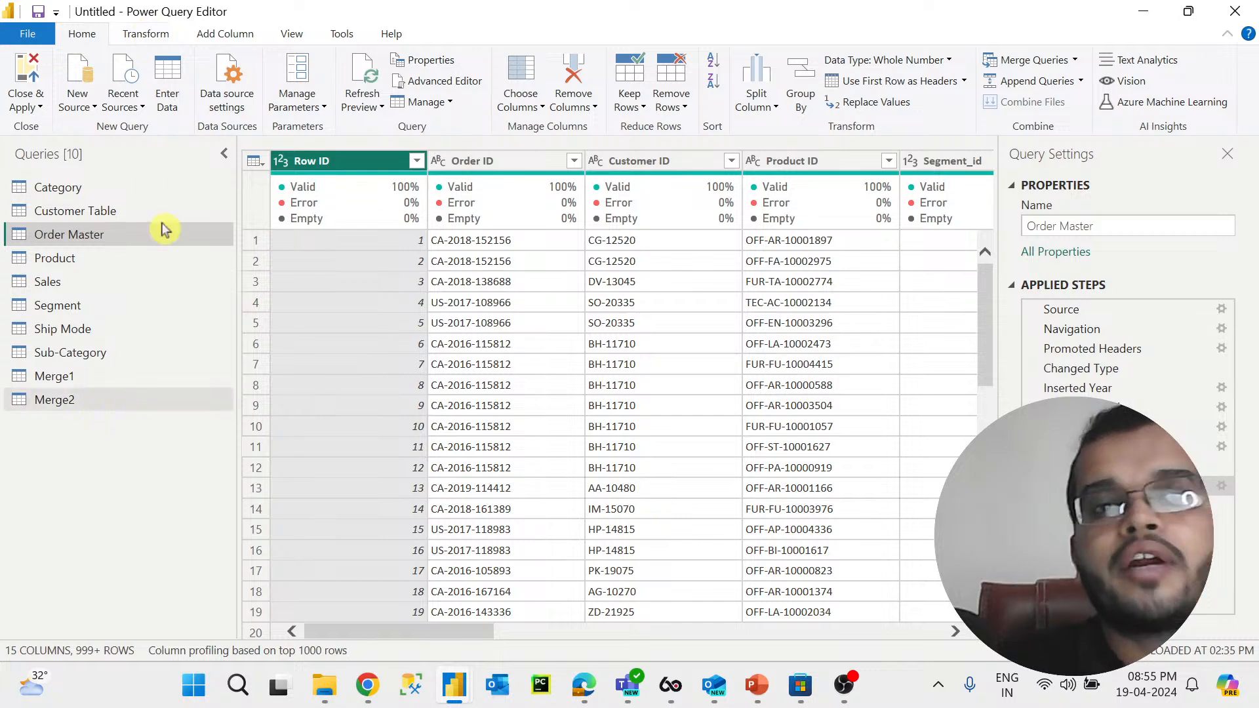
# Step: Switch to Microsoft Whiteboard and pan through the ETL, connectivity mode and schema notes
pyautogui.click(150, 36)
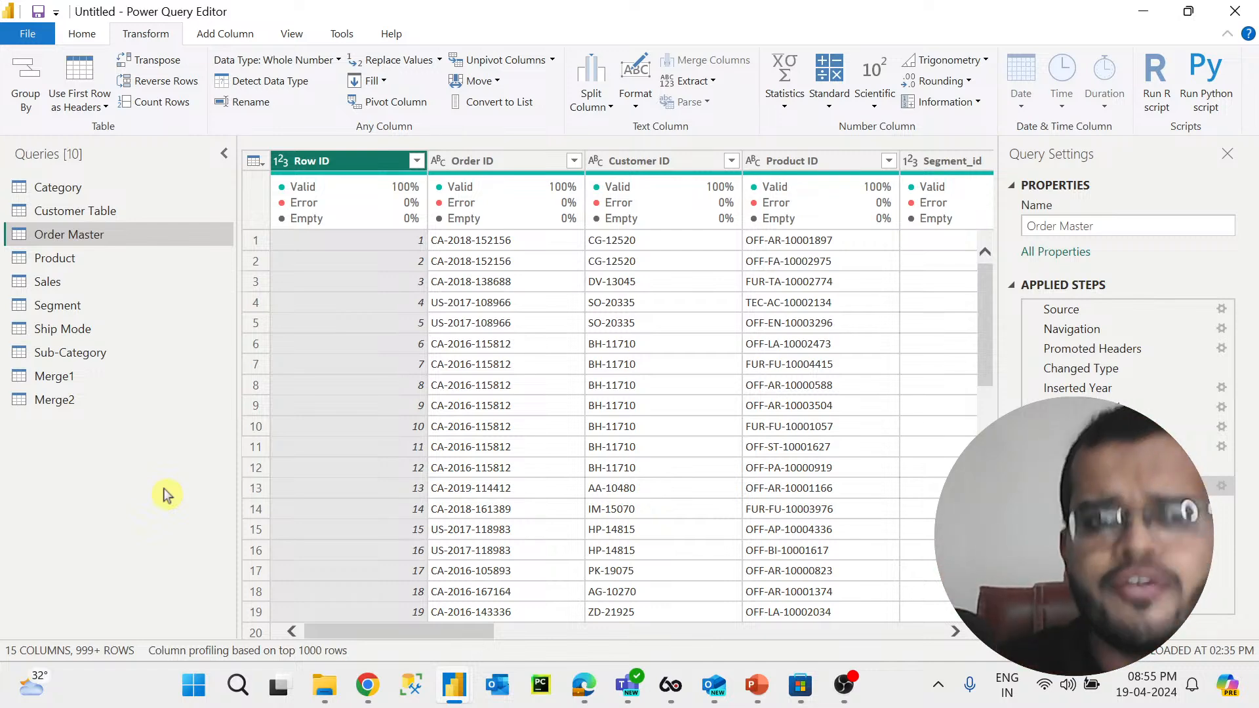
pyautogui.click(83, 35)
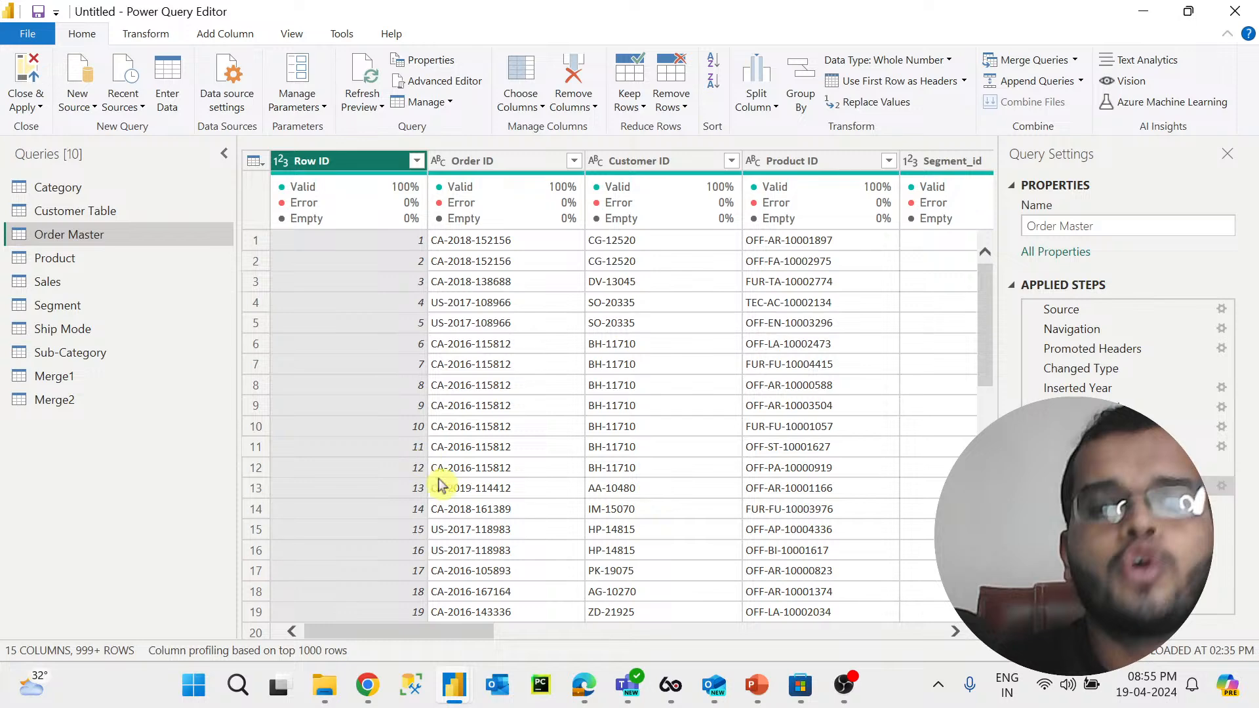
pyautogui.click(582, 688)
pyautogui.click(522, 629)
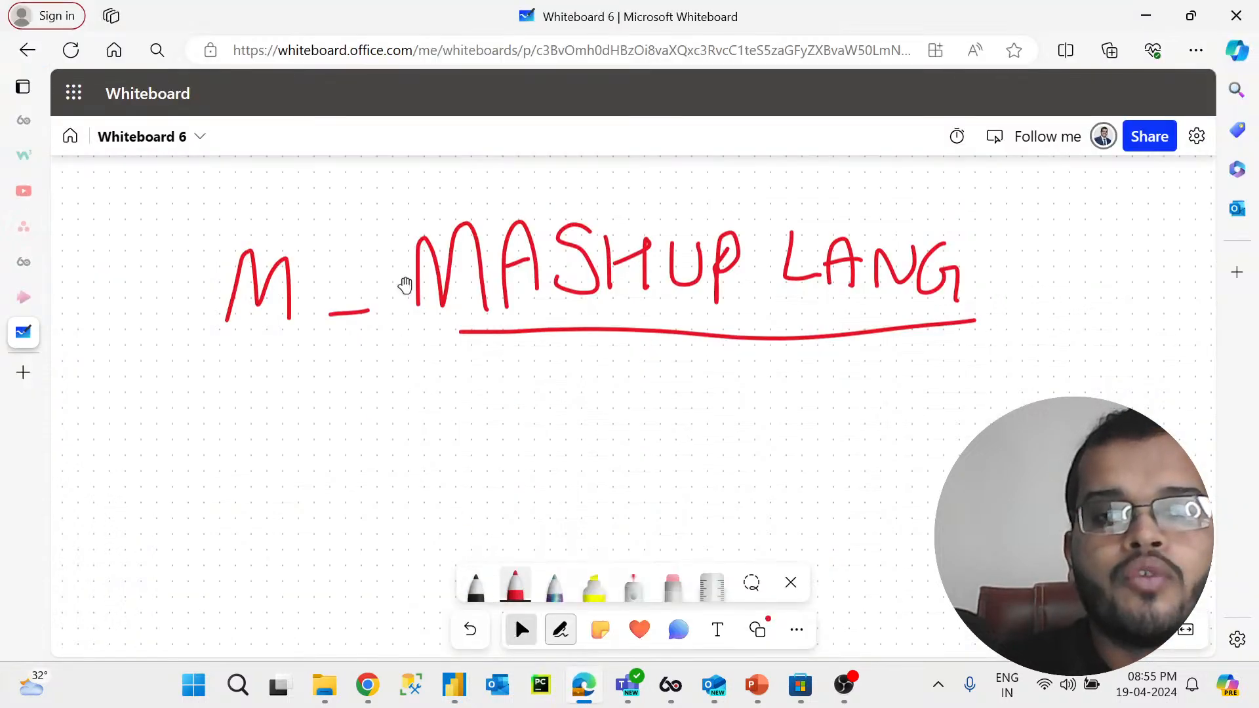
pyautogui.scroll(-10, 363, 459)
pyautogui.scroll(5, 475, 263)
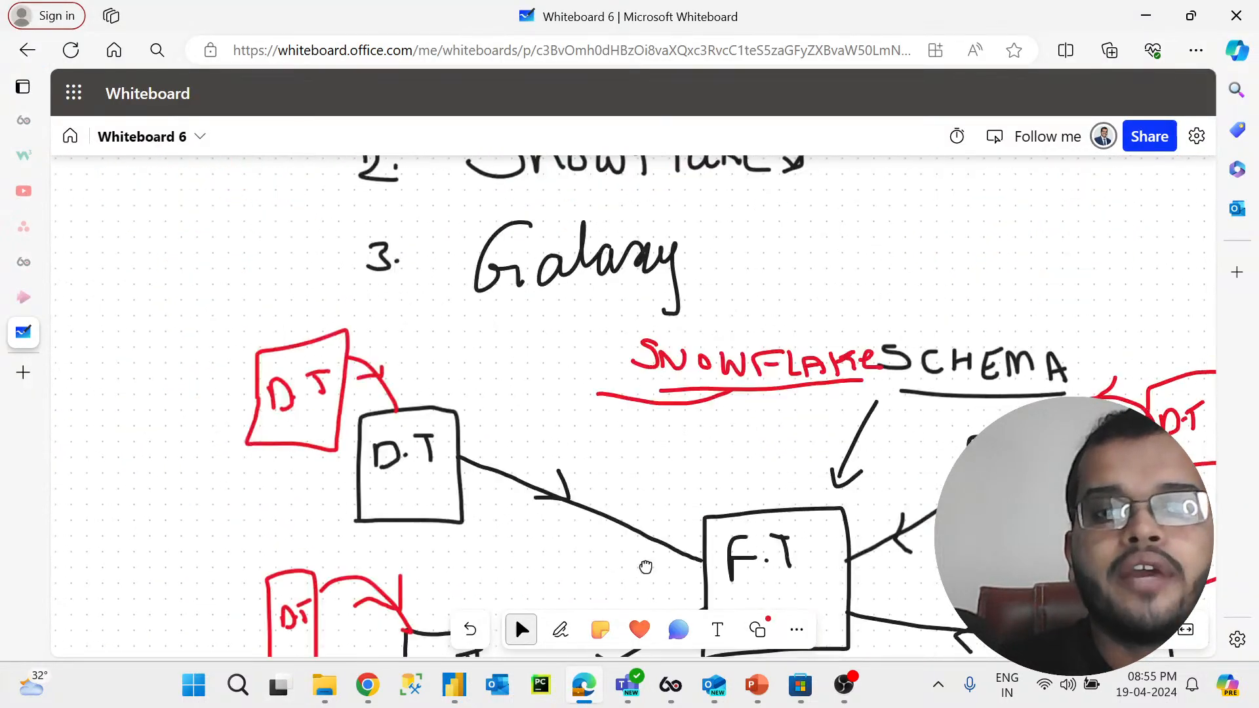
pyautogui.scroll(2, 241, 337)
pyautogui.moveTo(244, 608); pyautogui.dragTo(243, 613)
pyautogui.moveTo(416, 210); pyautogui.dragTo(254, 557)
pyautogui.moveTo(461, 289); pyautogui.dragTo(375, 581)
pyautogui.moveTo(417, 363); pyautogui.dragTo(731, 555)
pyautogui.moveTo(533, 336); pyautogui.dragTo(99, 548)
pyautogui.moveTo(275, 283); pyautogui.dragTo(168, 190)
pyautogui.moveTo(522, 311); pyautogui.dragTo(283, 247)
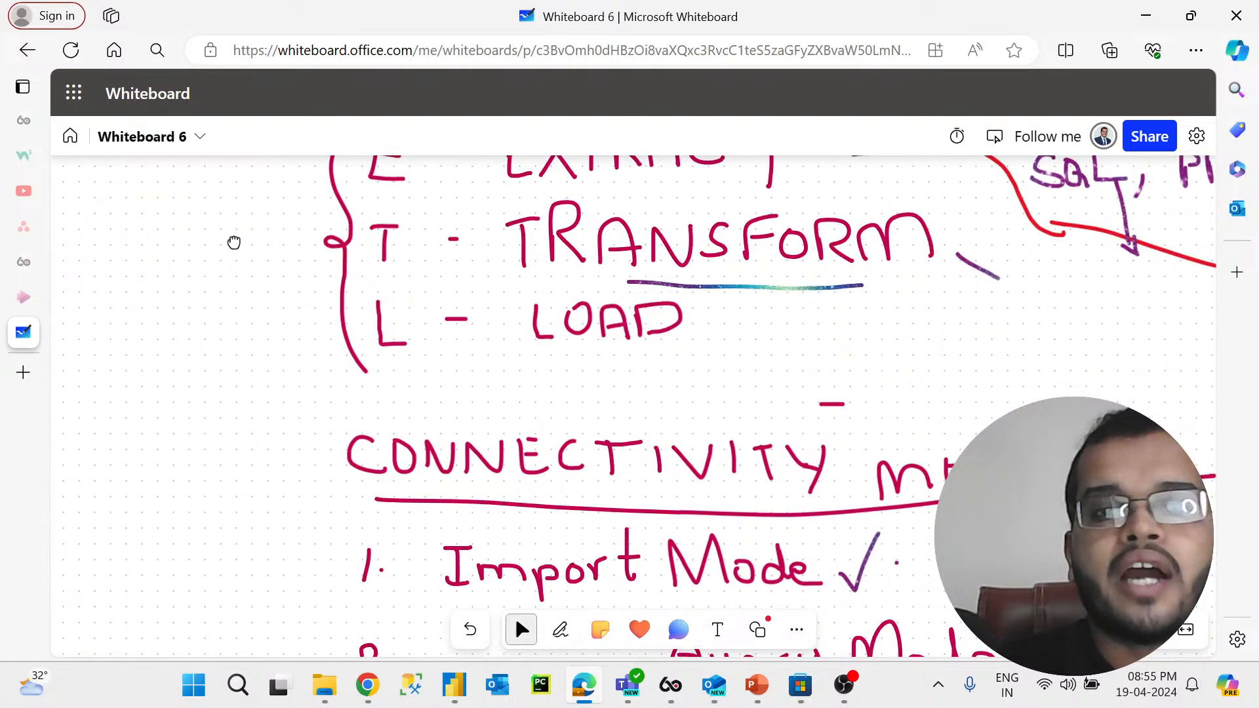
pyautogui.moveTo(546, 183); pyautogui.dragTo(459, 328)
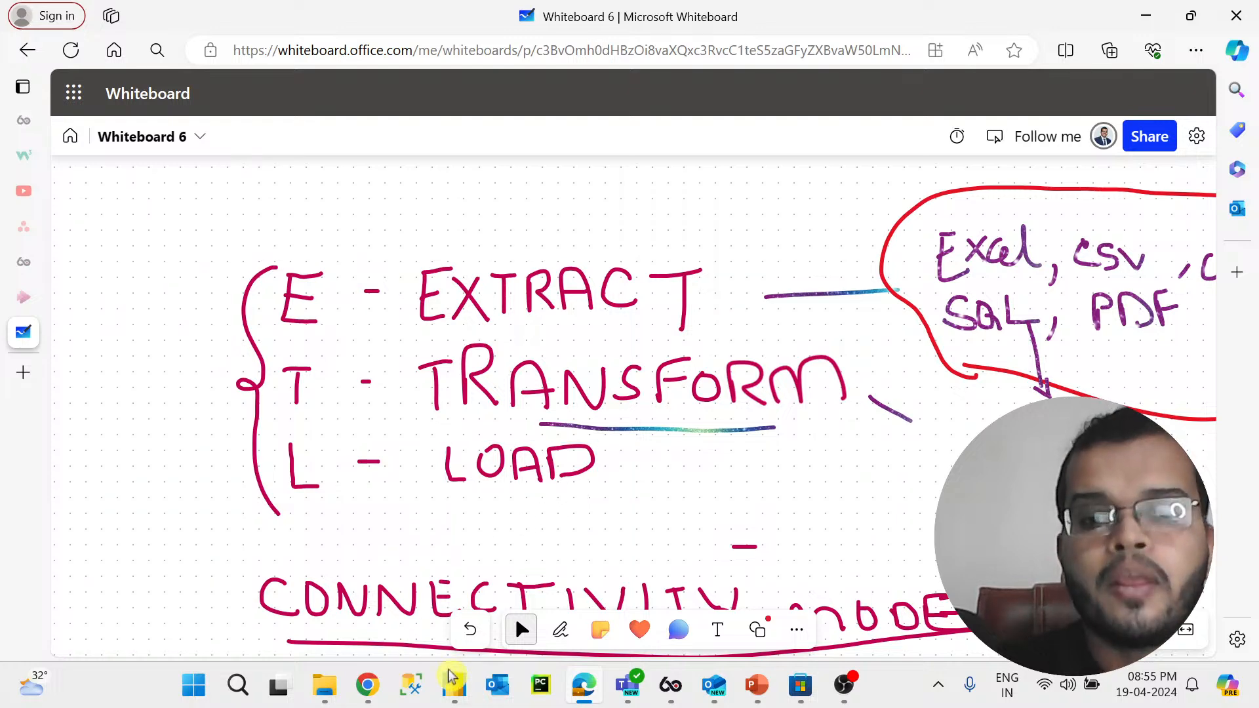
# Step: Return to the Power Query Editor and close and apply all query changes
pyautogui.moveTo(454, 685)
pyautogui.click(541, 597)
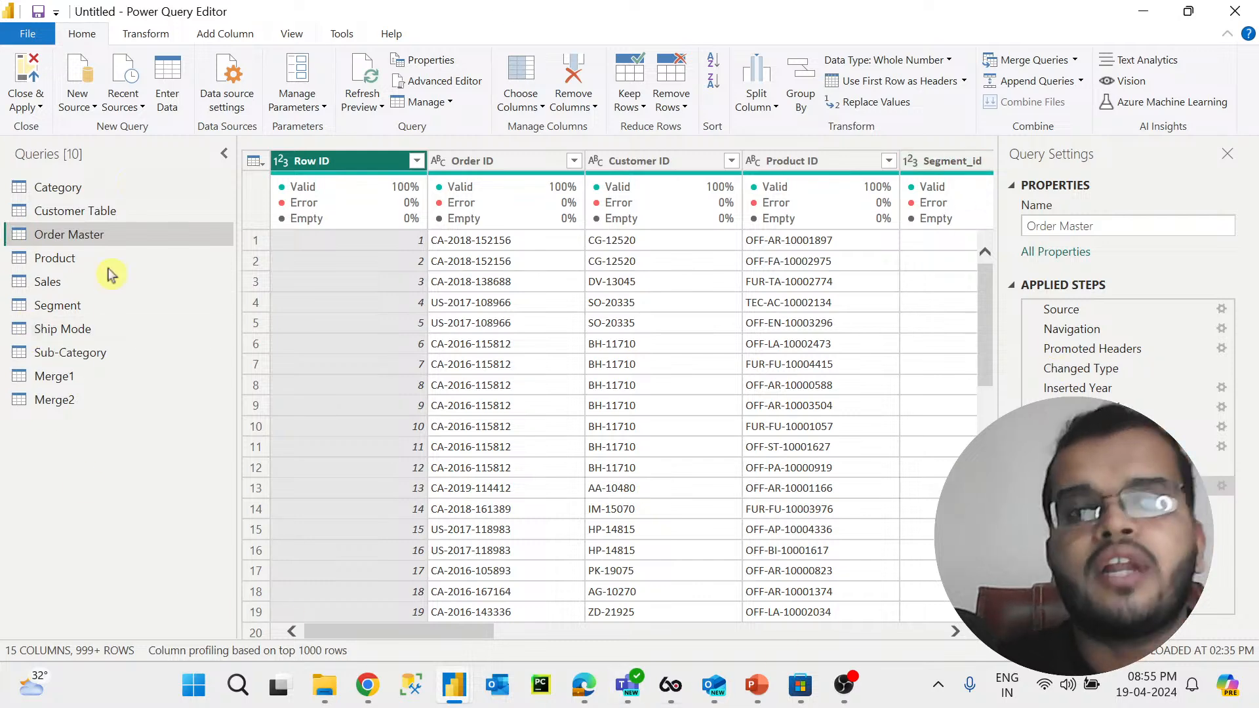
pyautogui.click(38, 108)
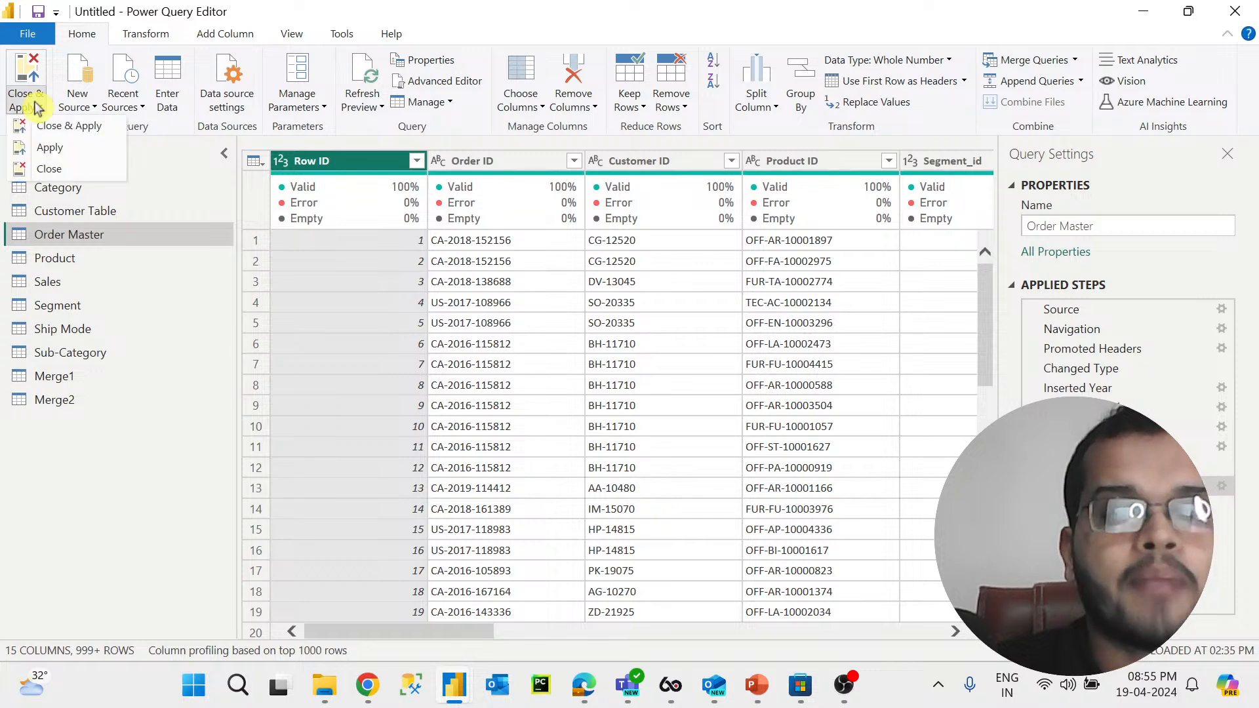
pyautogui.click(89, 126)
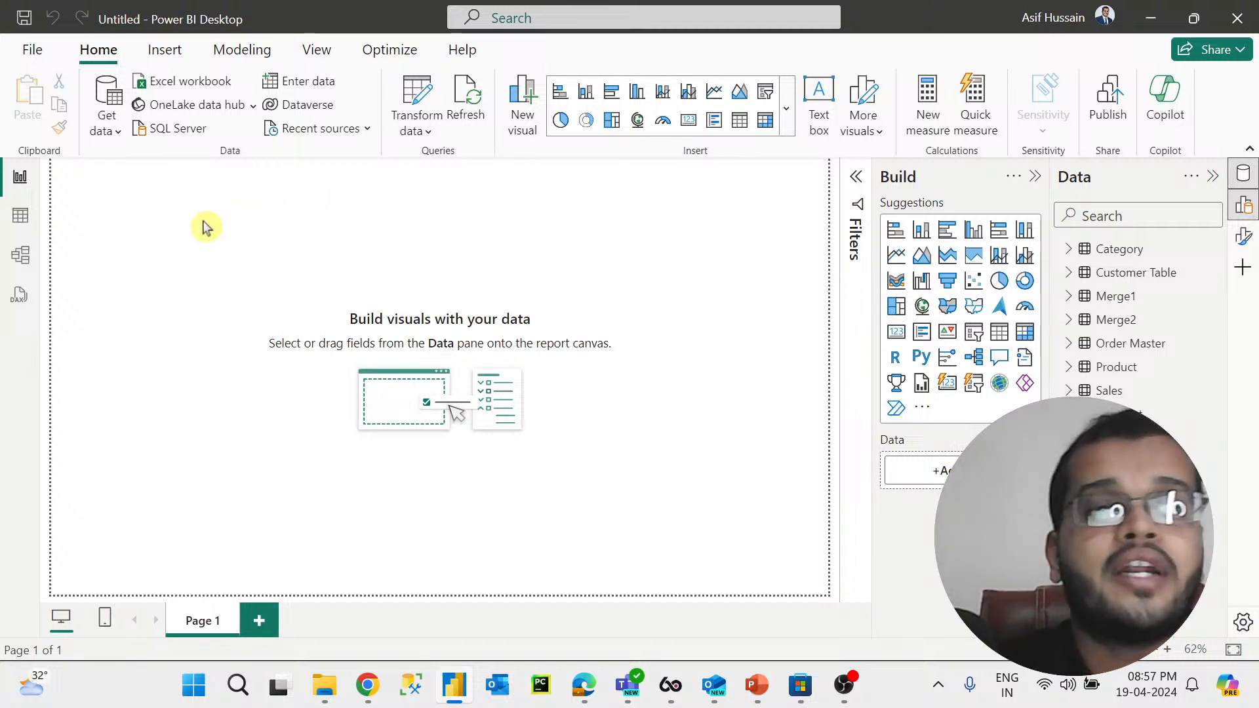
# Step: Browse the loaded Category, Customer Table and Order Master tables in Table view
pyautogui.click(20, 216)
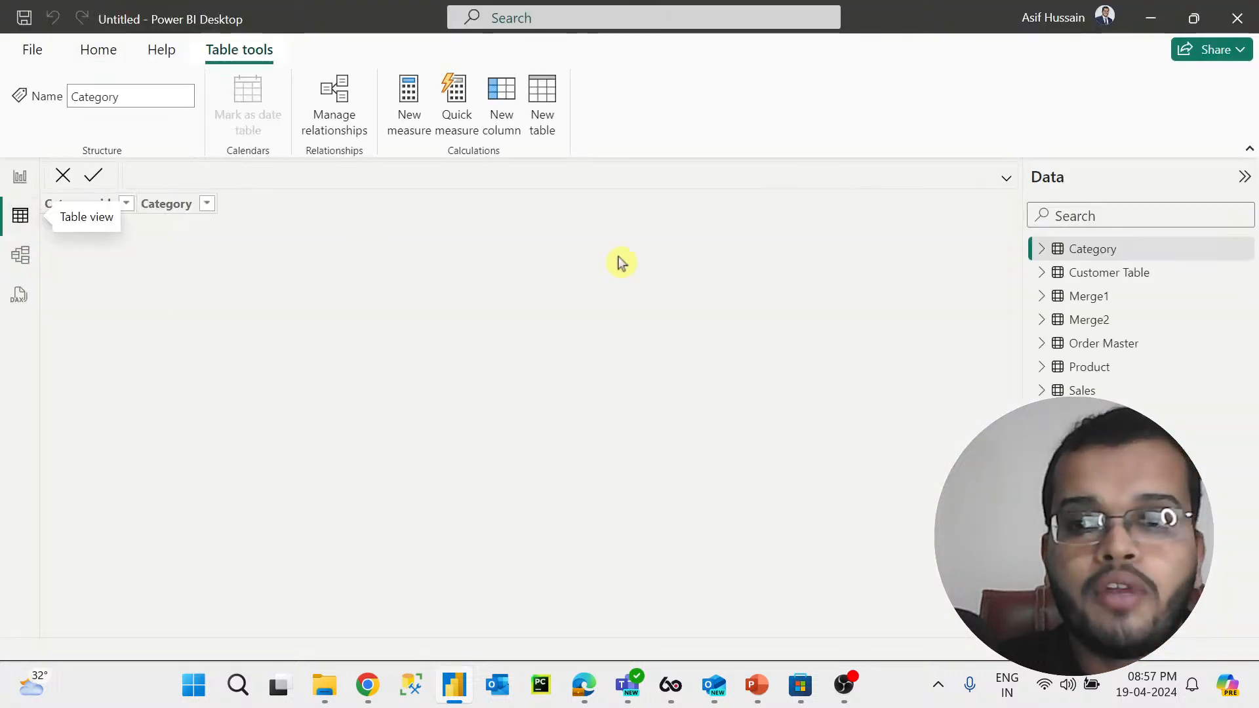
pyautogui.click(1075, 274)
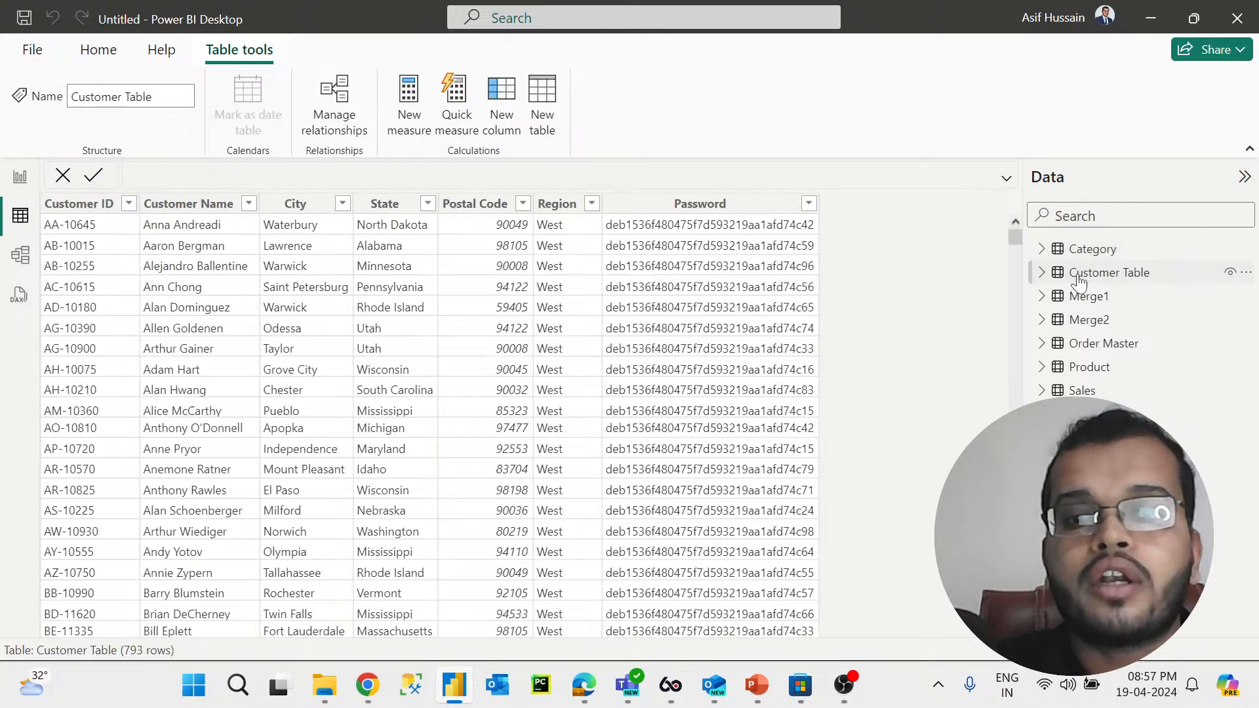
pyautogui.click(1090, 344)
pyautogui.moveTo(548, 630); pyautogui.dragTo(420, 616)
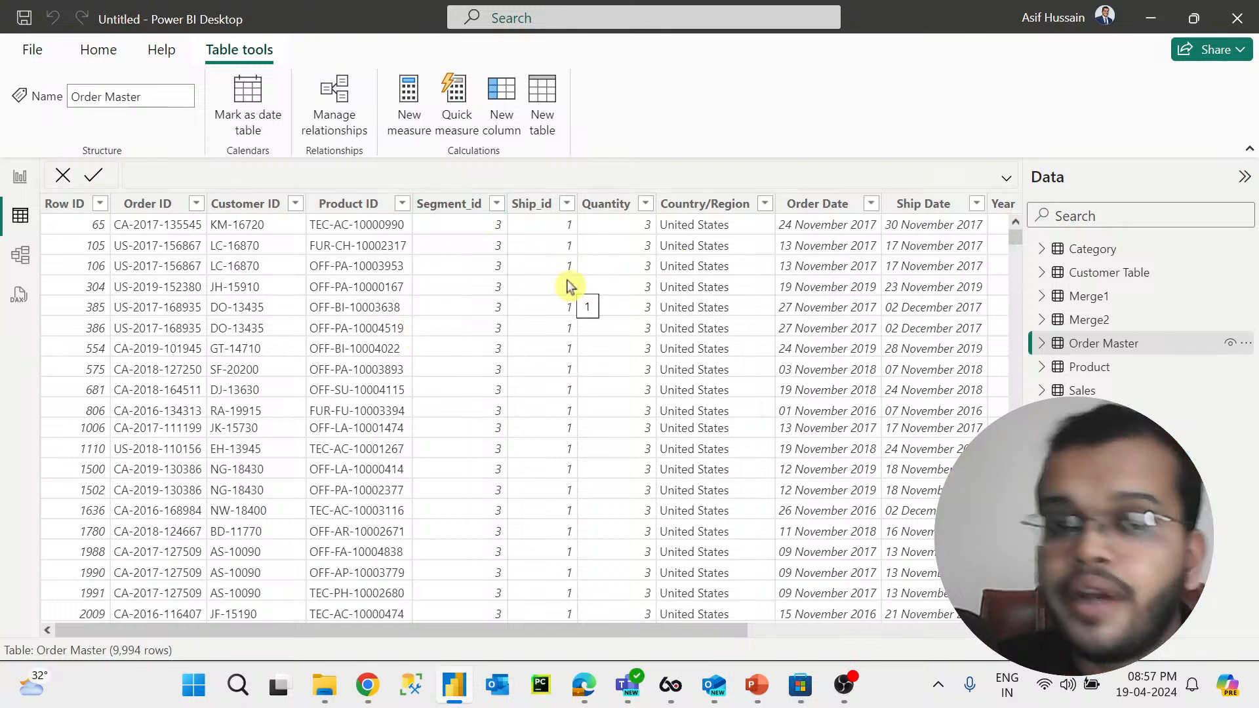
pyautogui.click(19, 178)
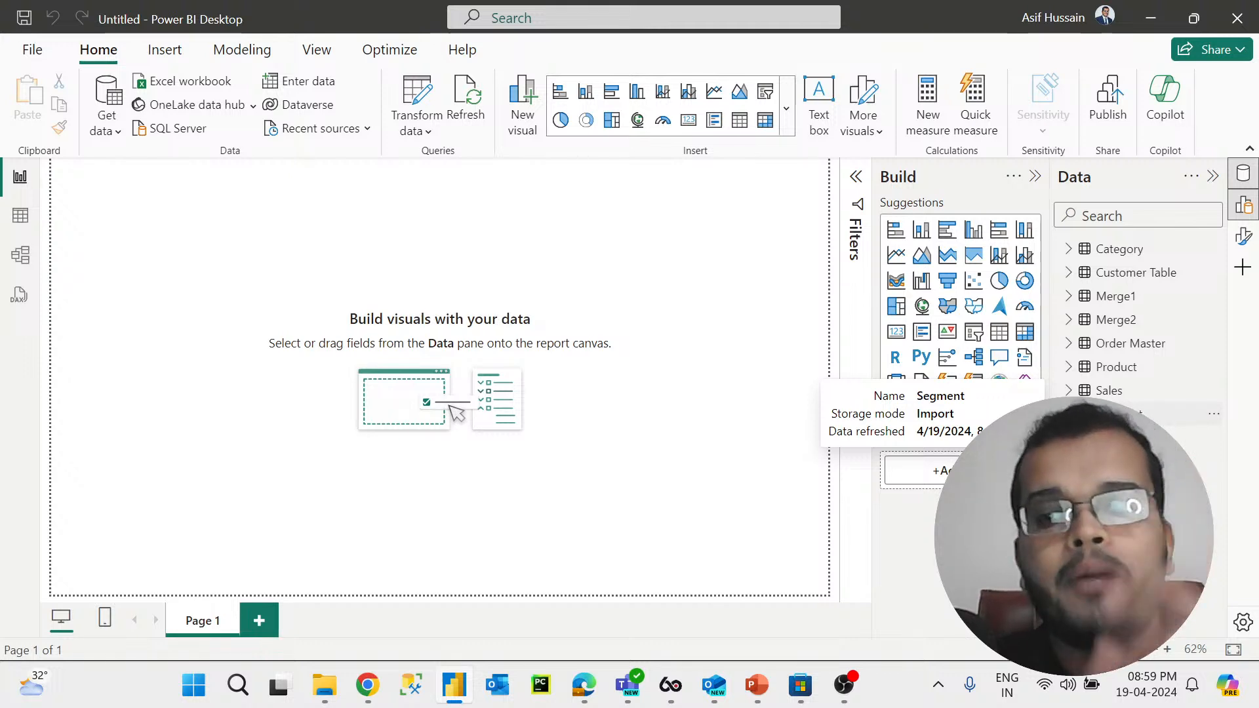
# Step: Inspect the Segment and Ship Mode tables in Table view
pyautogui.click(1118, 414)
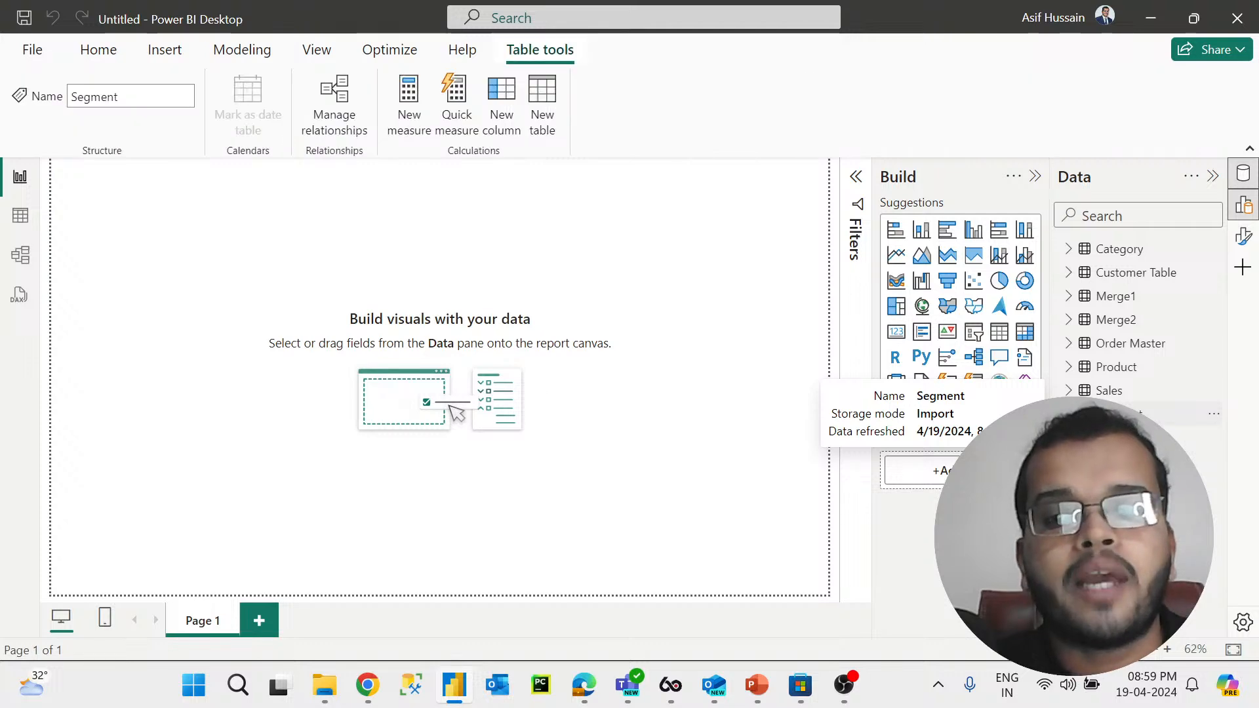
pyautogui.click(22, 225)
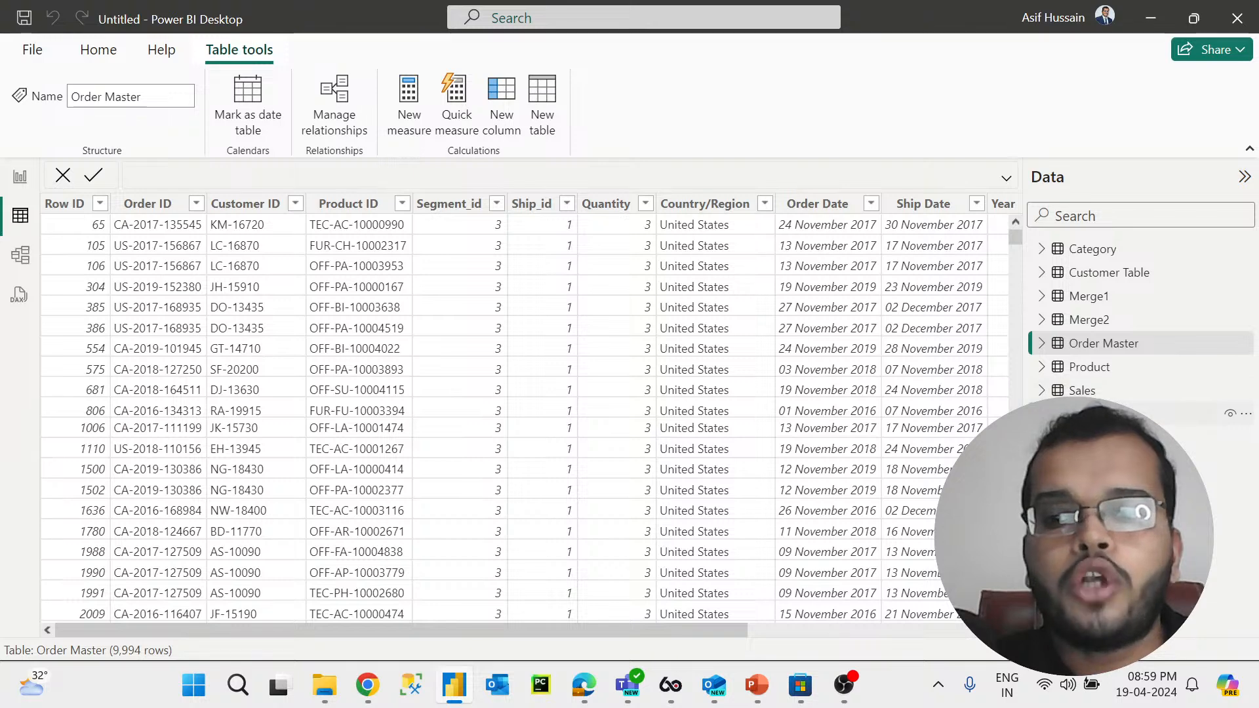
pyautogui.click(1119, 414)
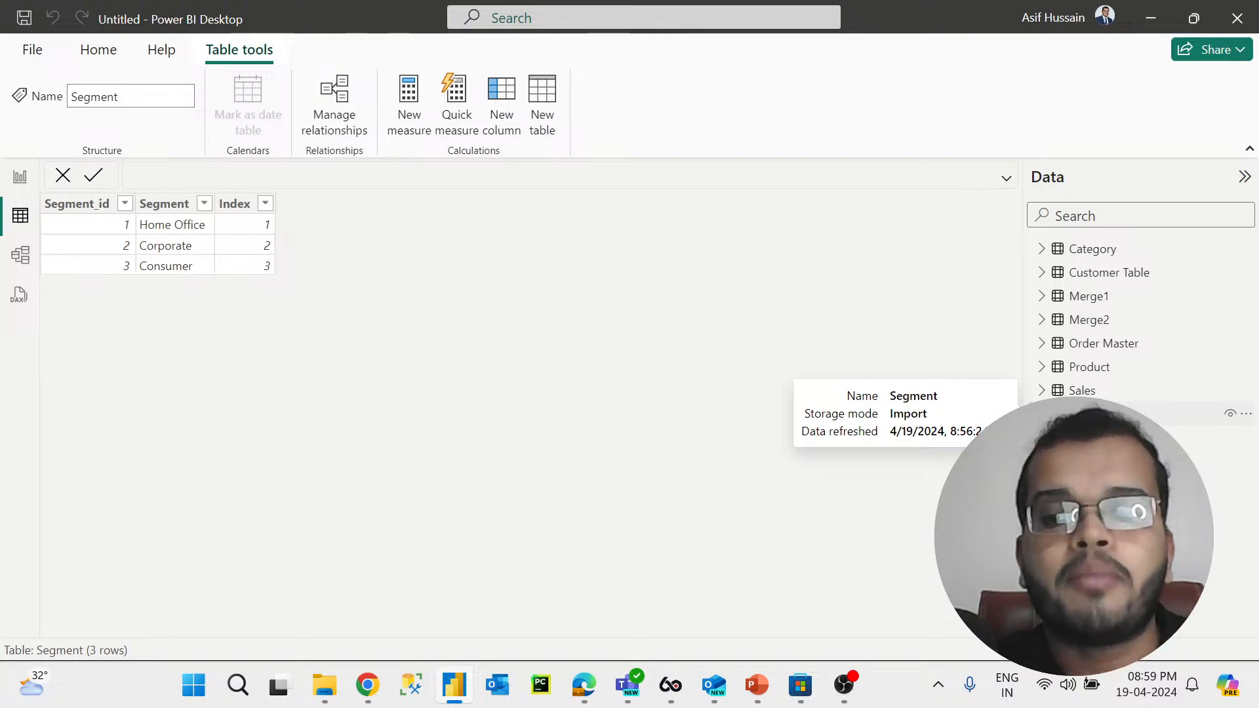
pyautogui.click(1114, 437)
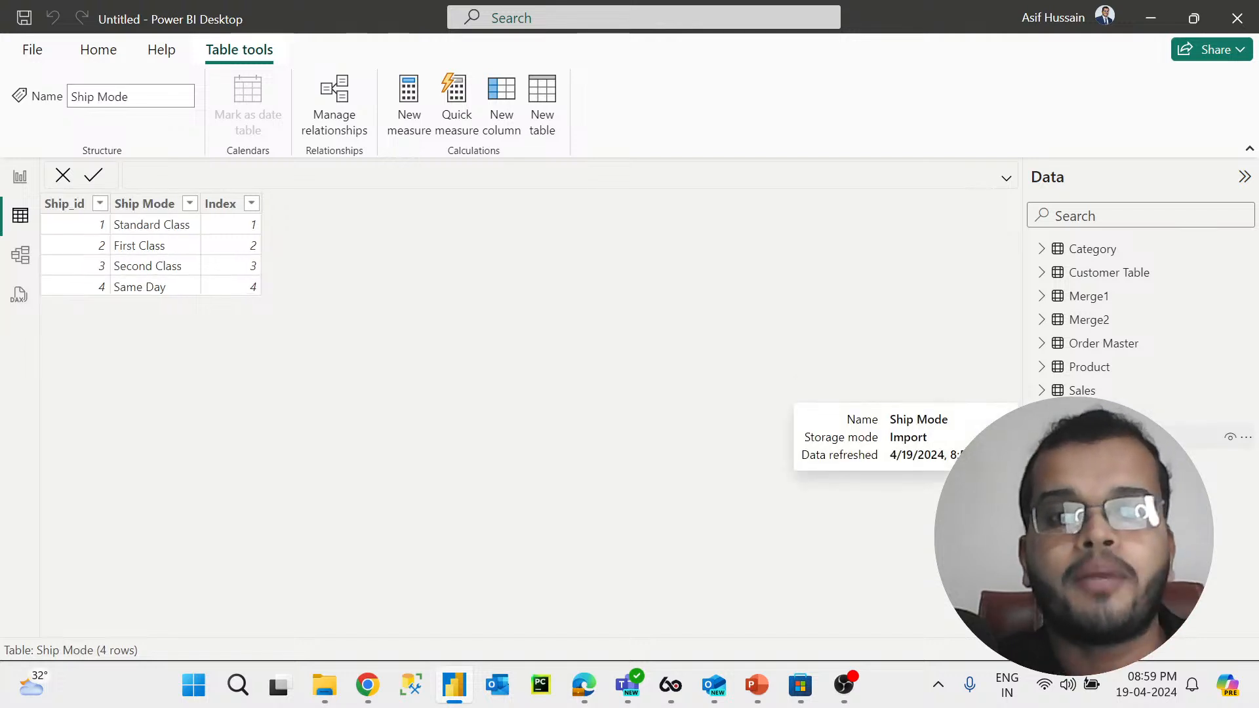